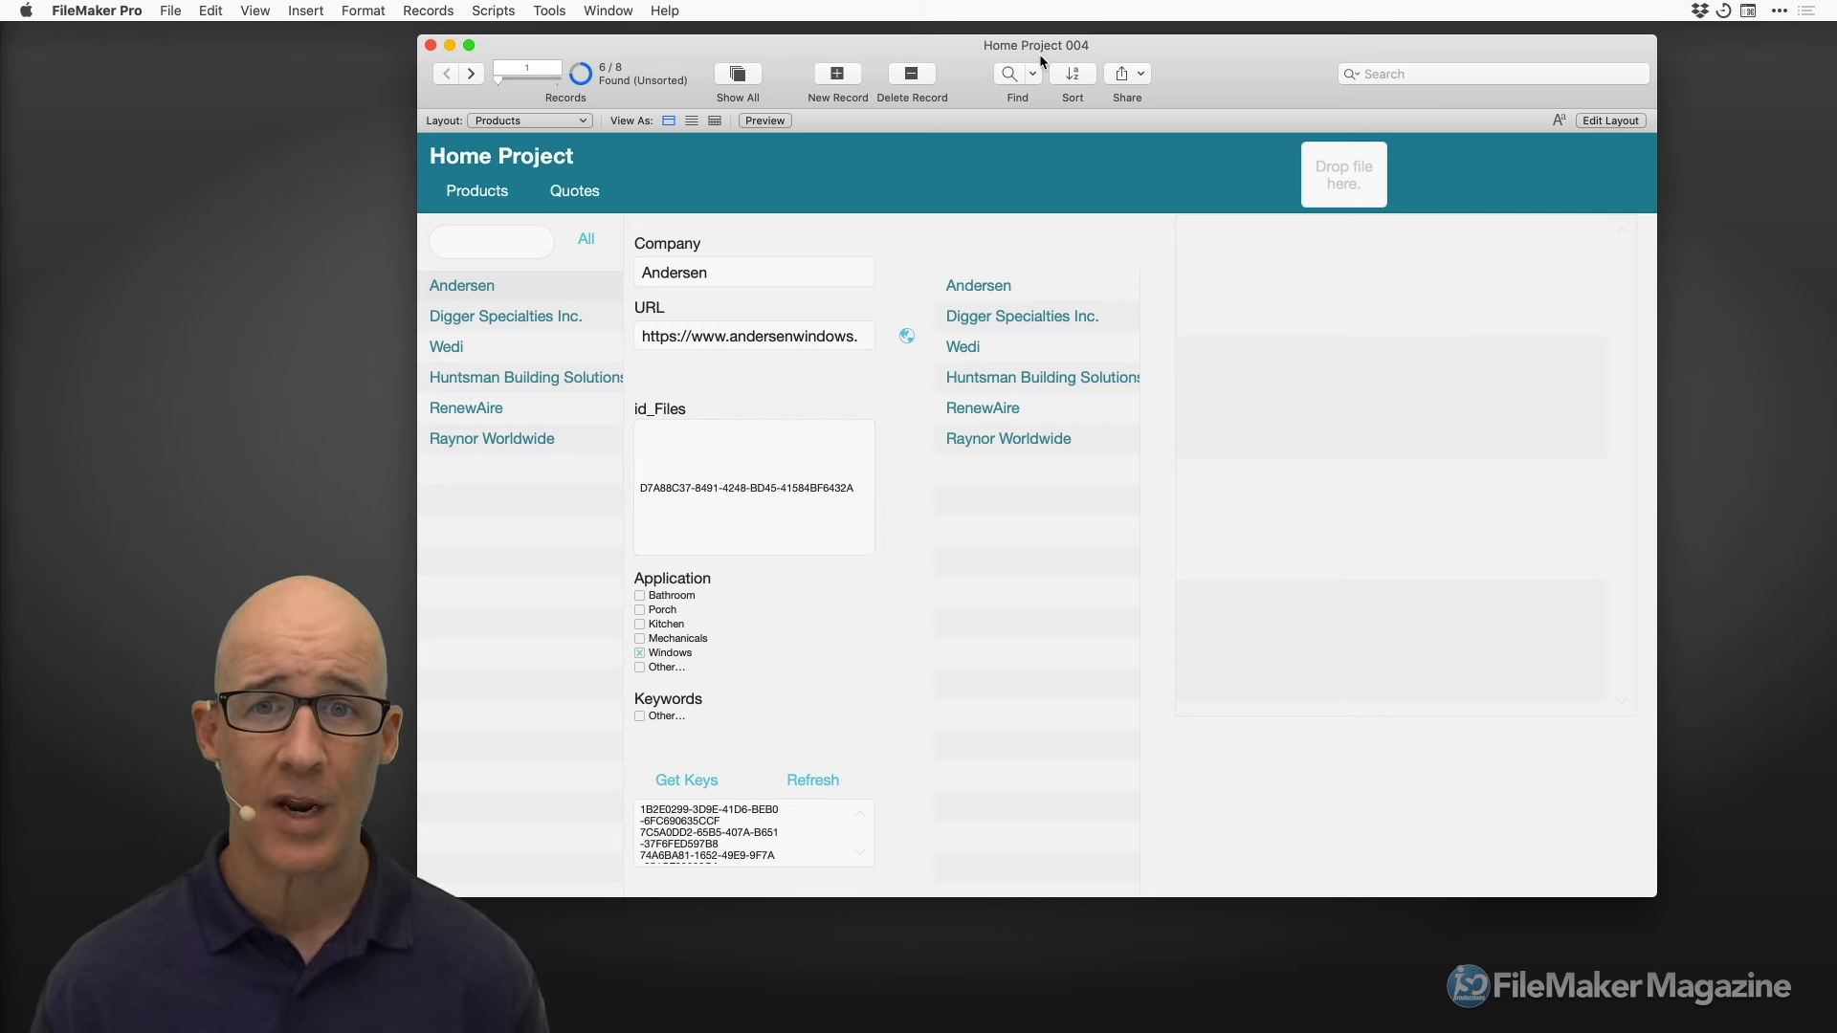
Try adding the Manage, Omit Record and New Window items to the status toolbar, and restore the default toolbar set
mouse_move(1040, 46)
left_mouse_down()
mouse_move(1099, 55)
mouse_move(1065, 35)
left_mouse_up()
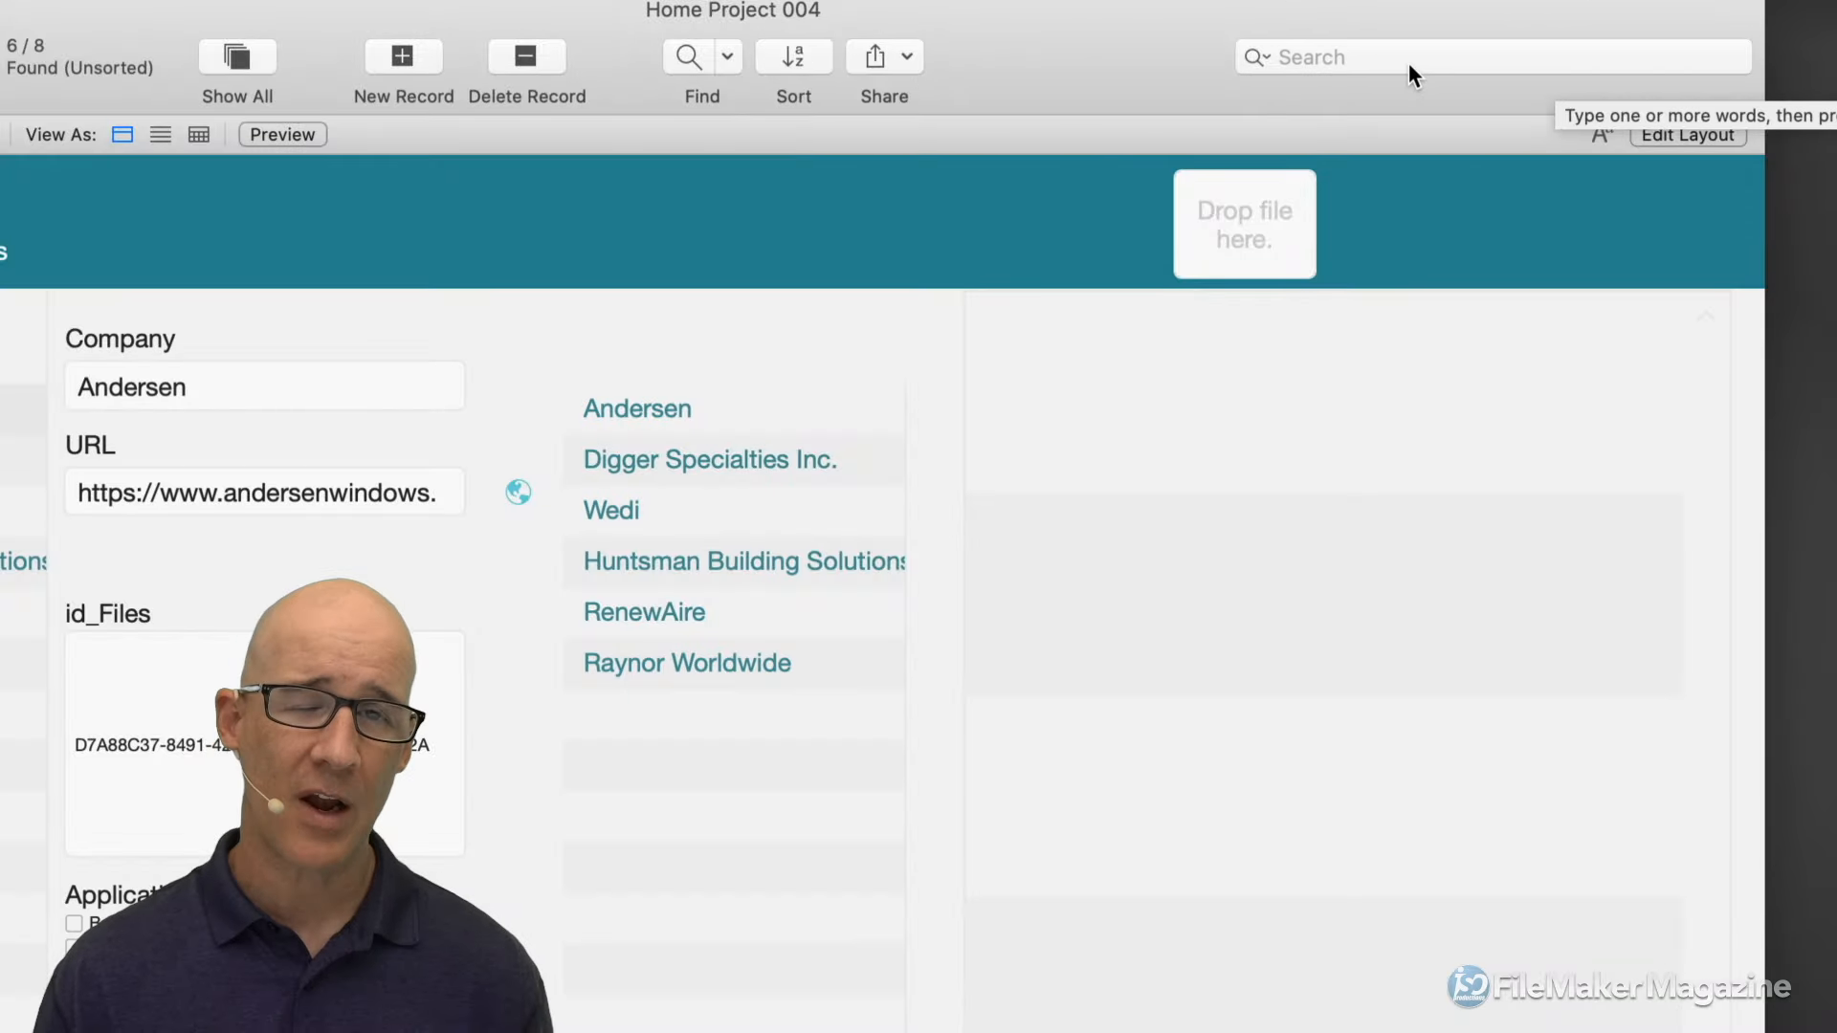
right_click(972, 65)
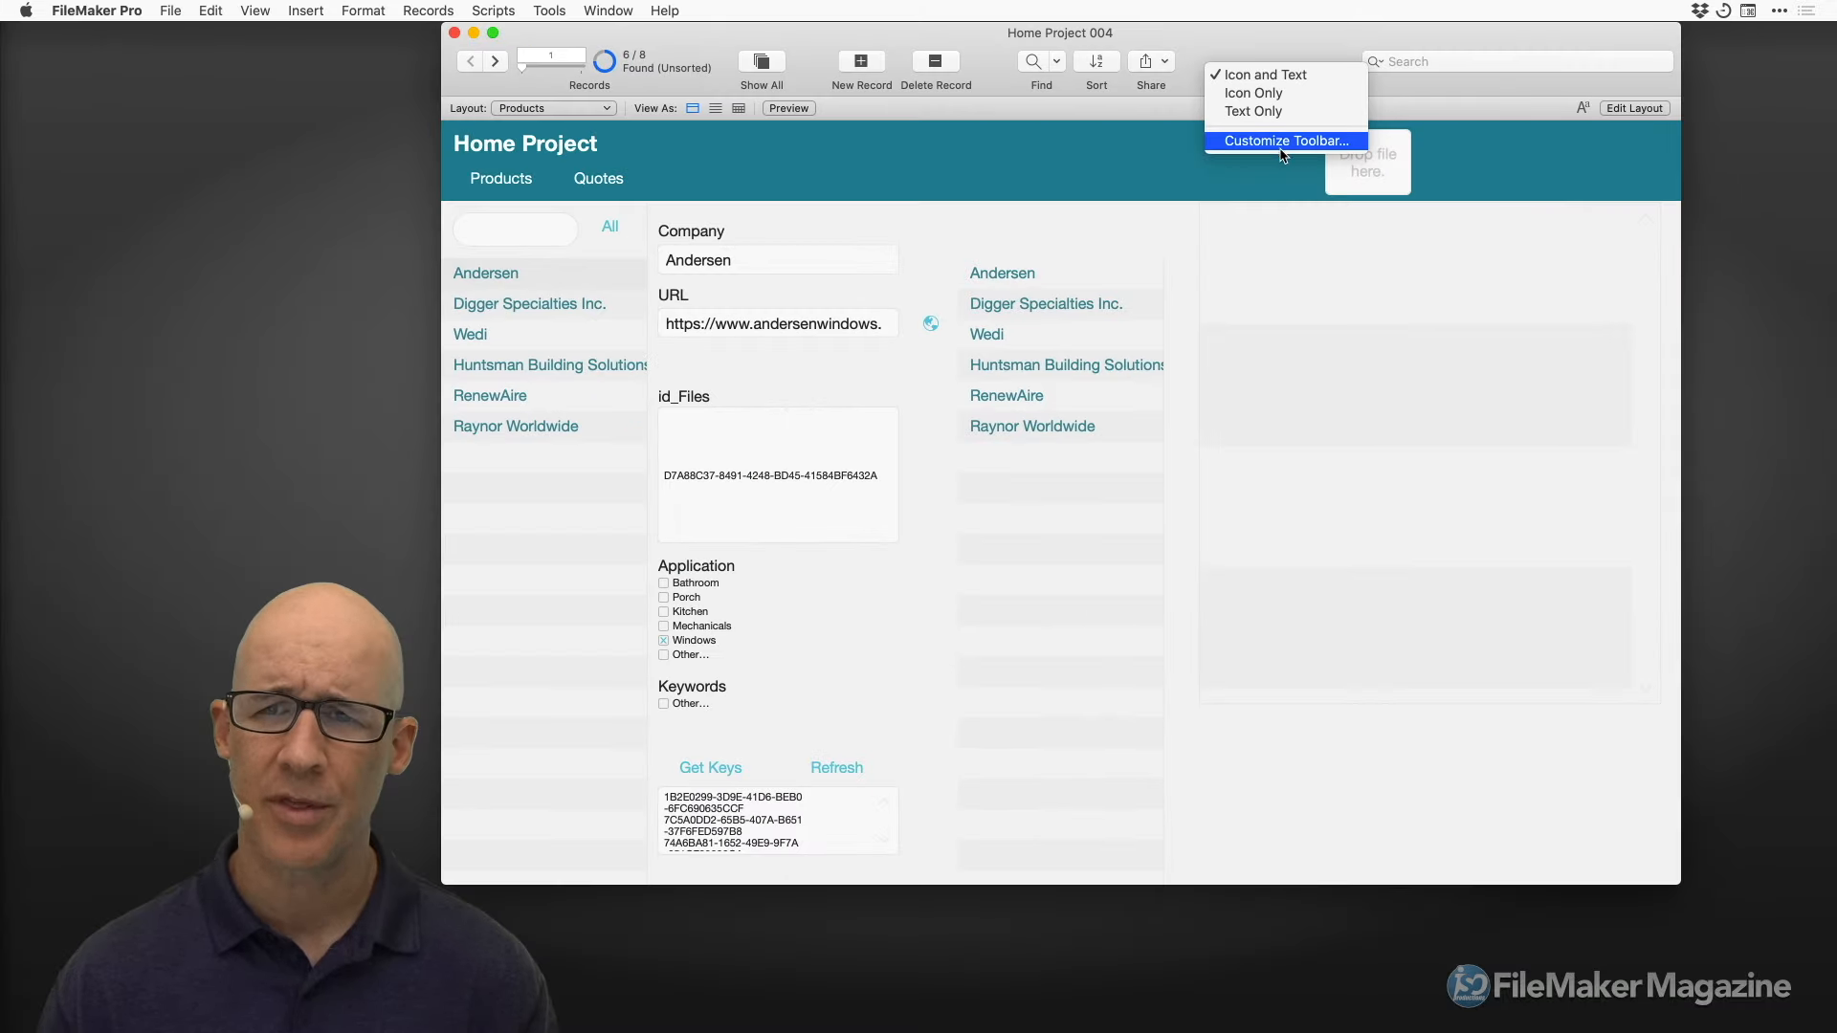
left_click(1280, 149)
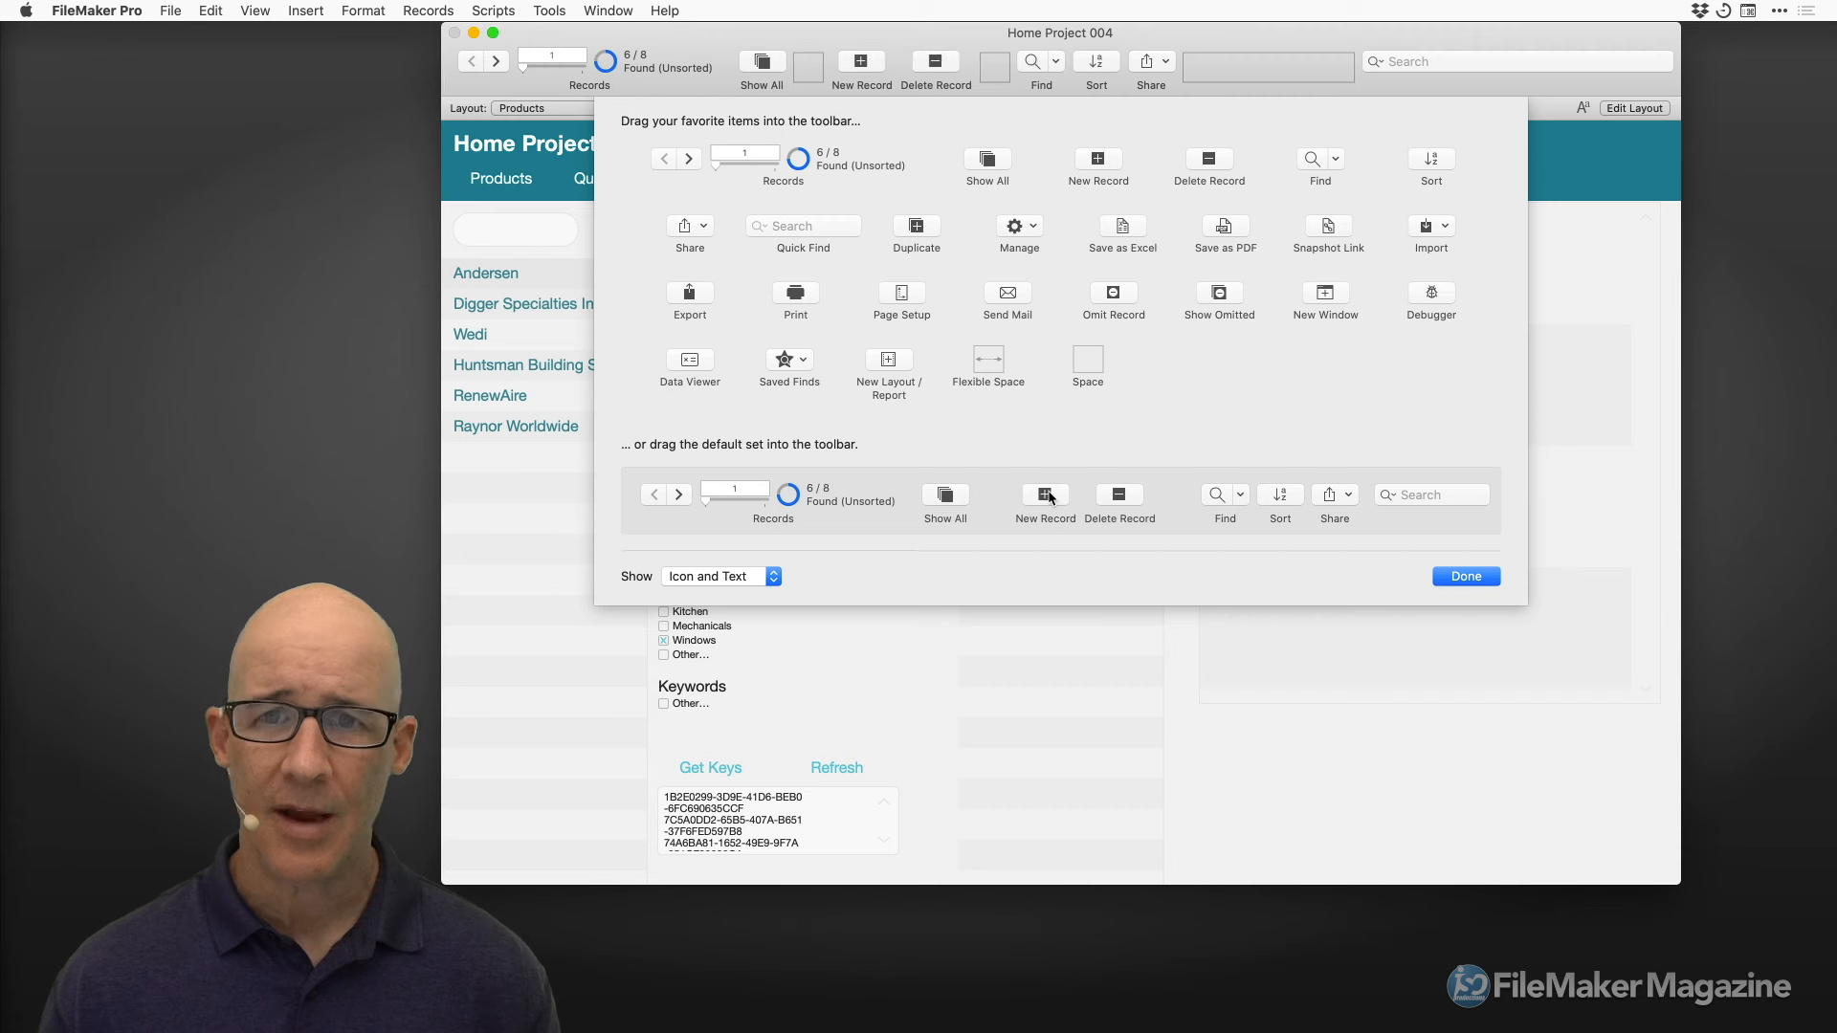
left_click_drag(1009, 248, 1148, 67)
left_click_drag(1115, 295, 1267, 69)
left_click_drag(1317, 299, 1343, 69)
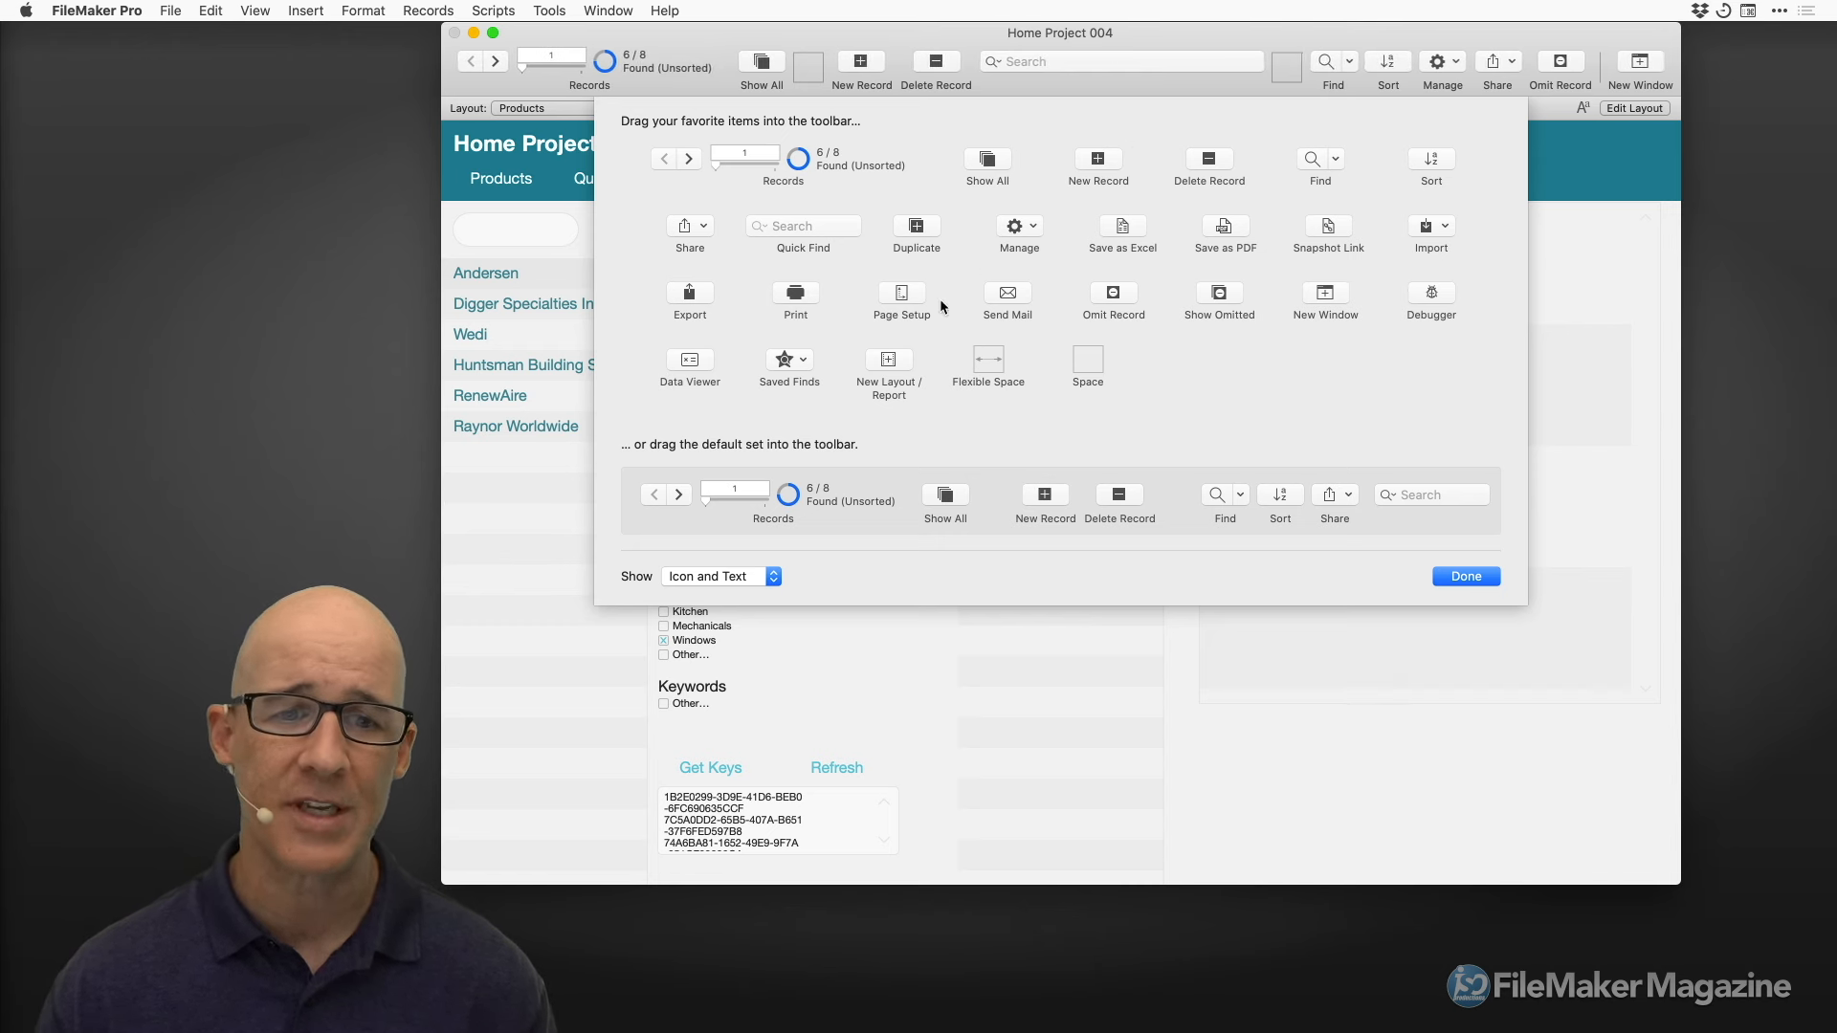
left_click_drag(848, 519, 953, 68)
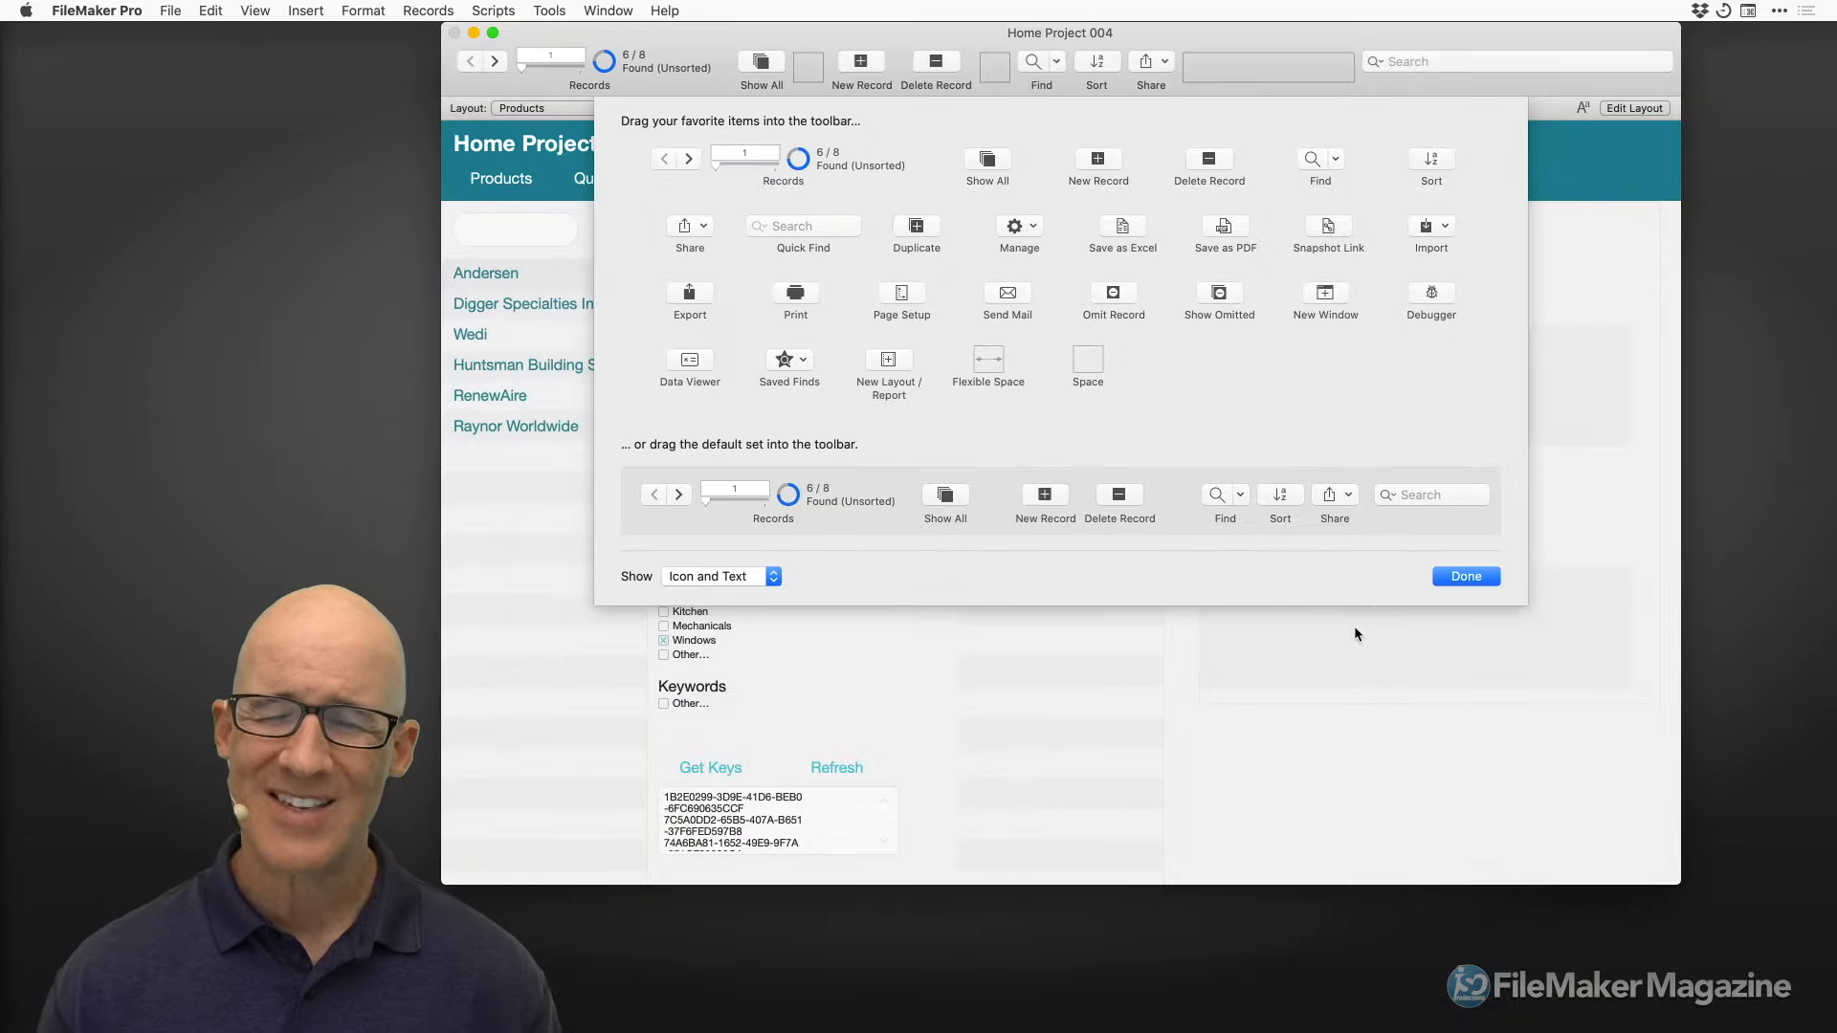
left_click(1473, 577)
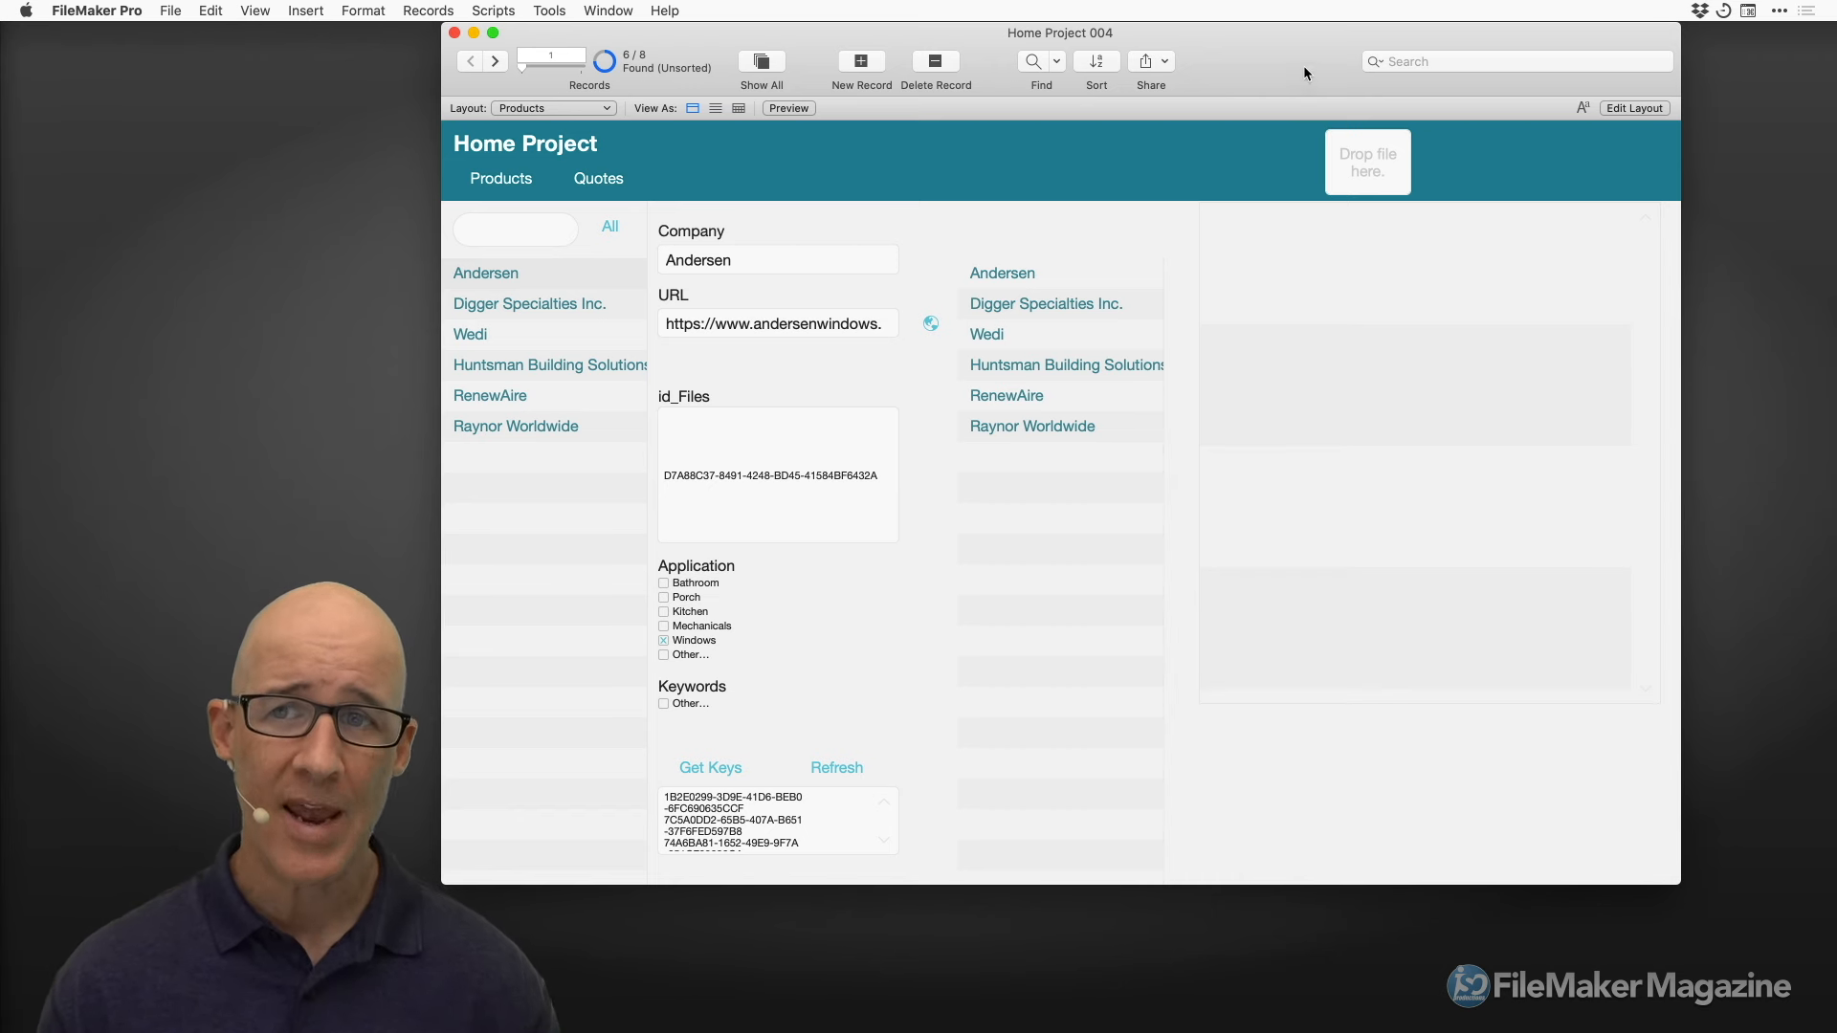
left_click_drag(1303, 39, 1280, 55)
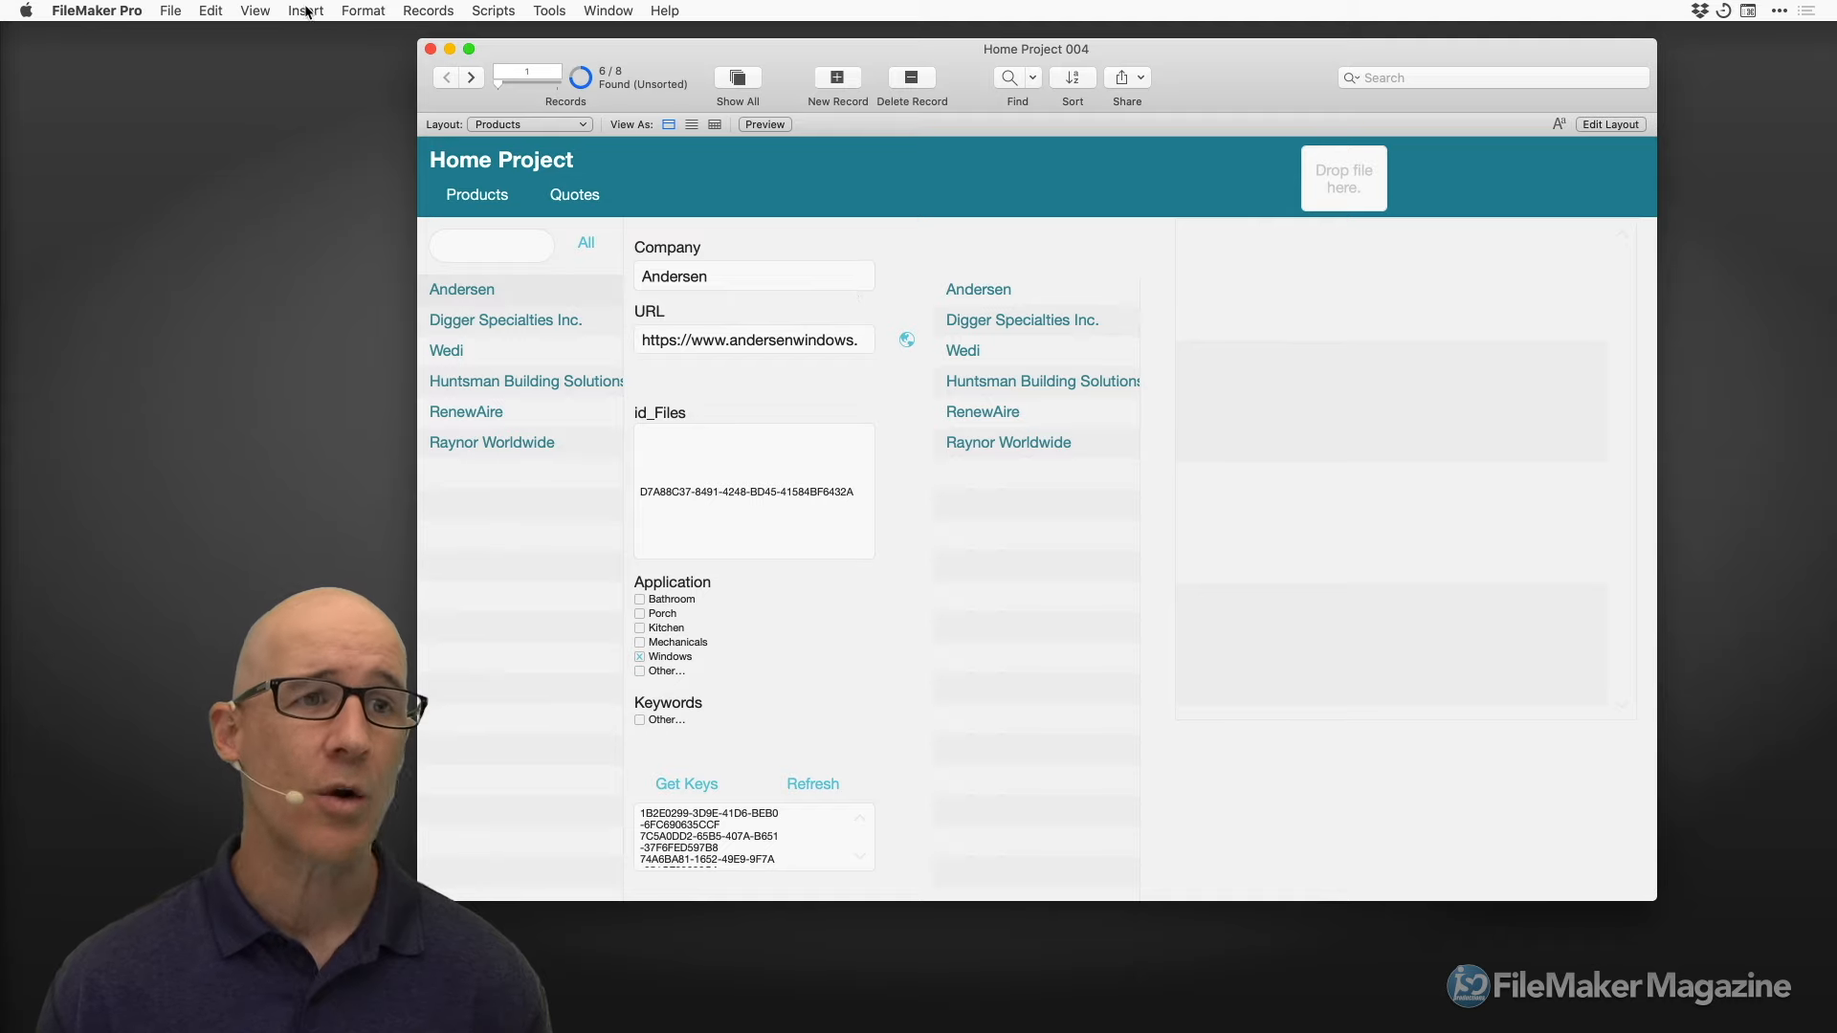
left_click(256, 10)
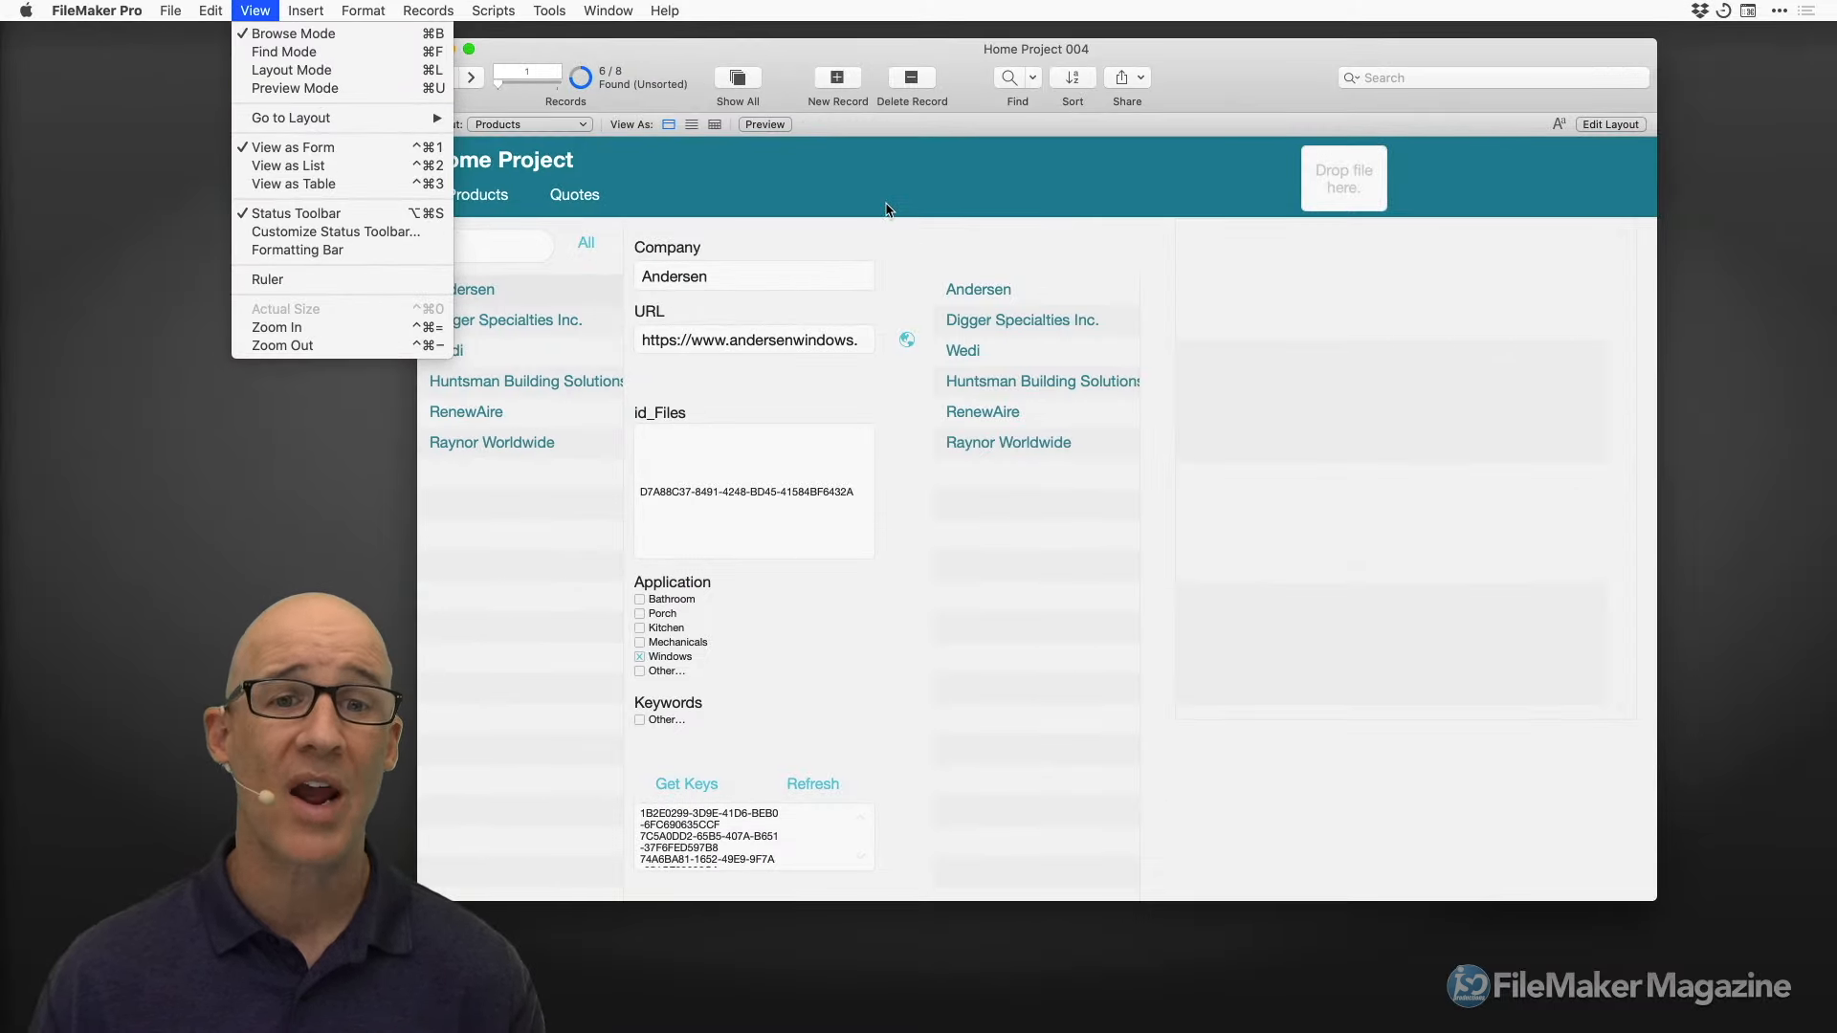
left_click(1473, 312)
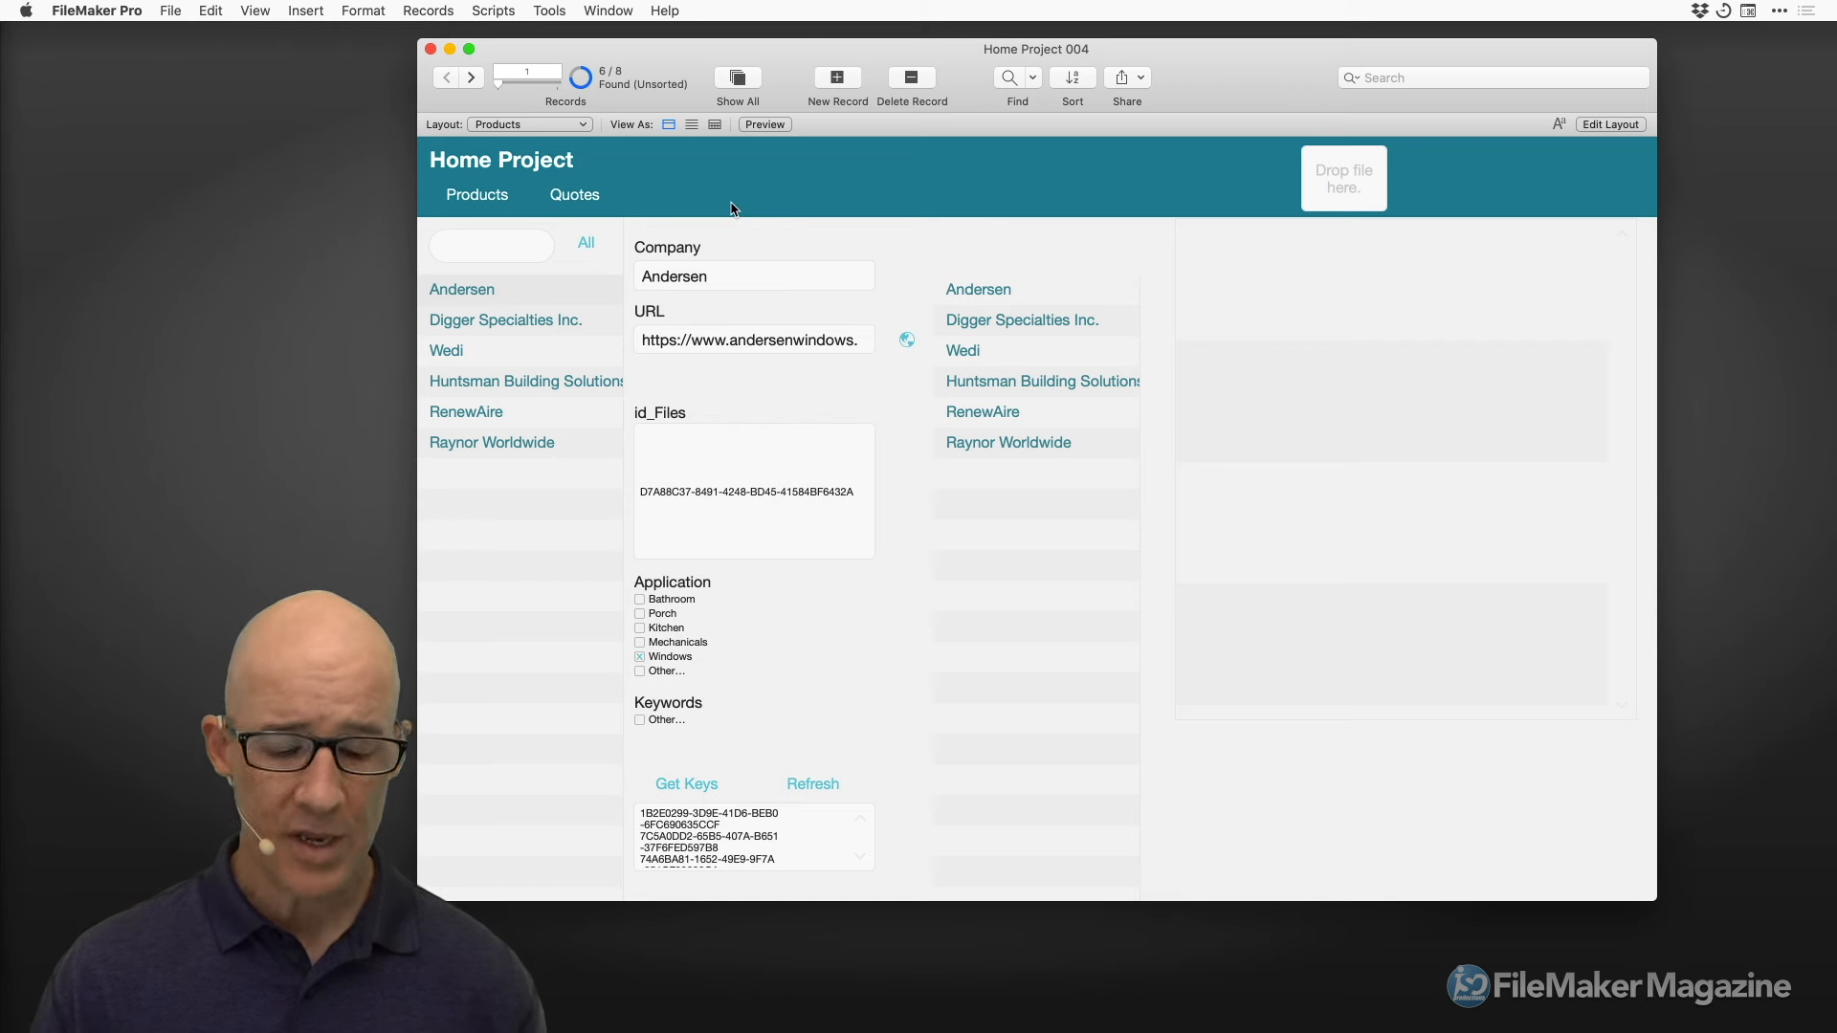
Open the Products layout in Layout mode and show the Quick Find indicators on its objects
key("super+l")
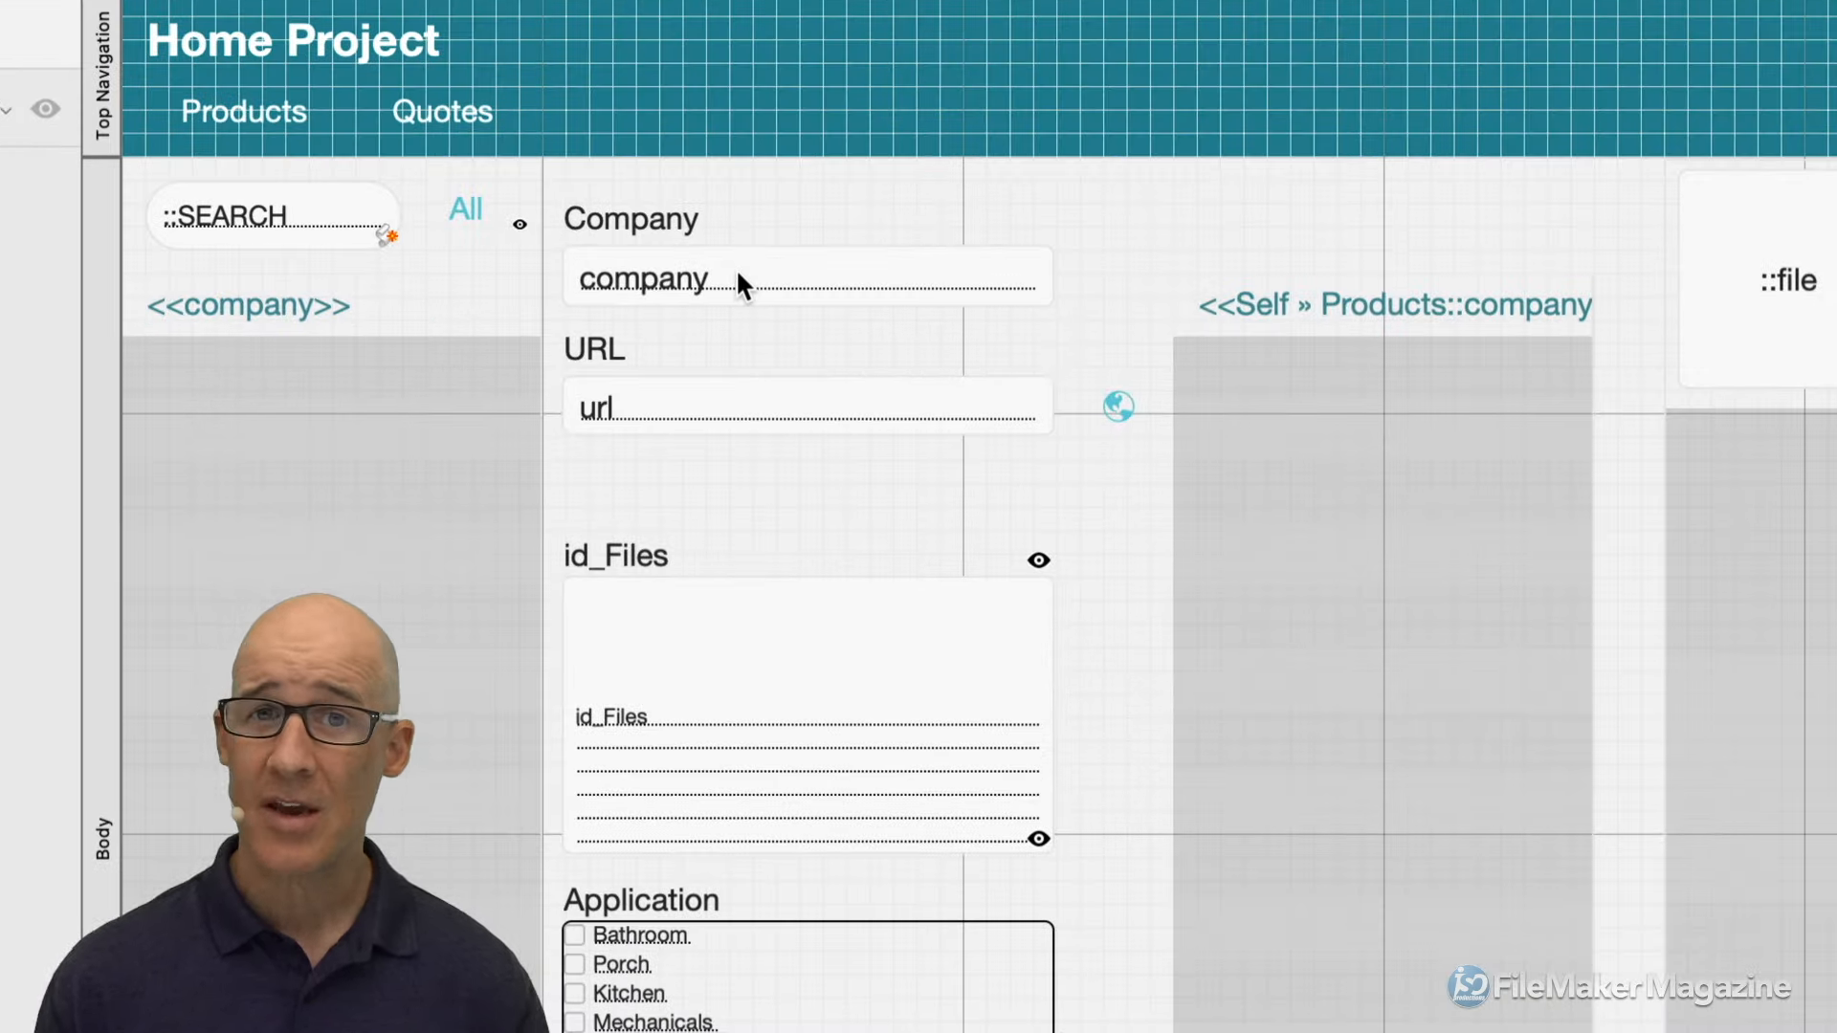
left_click(764, 283)
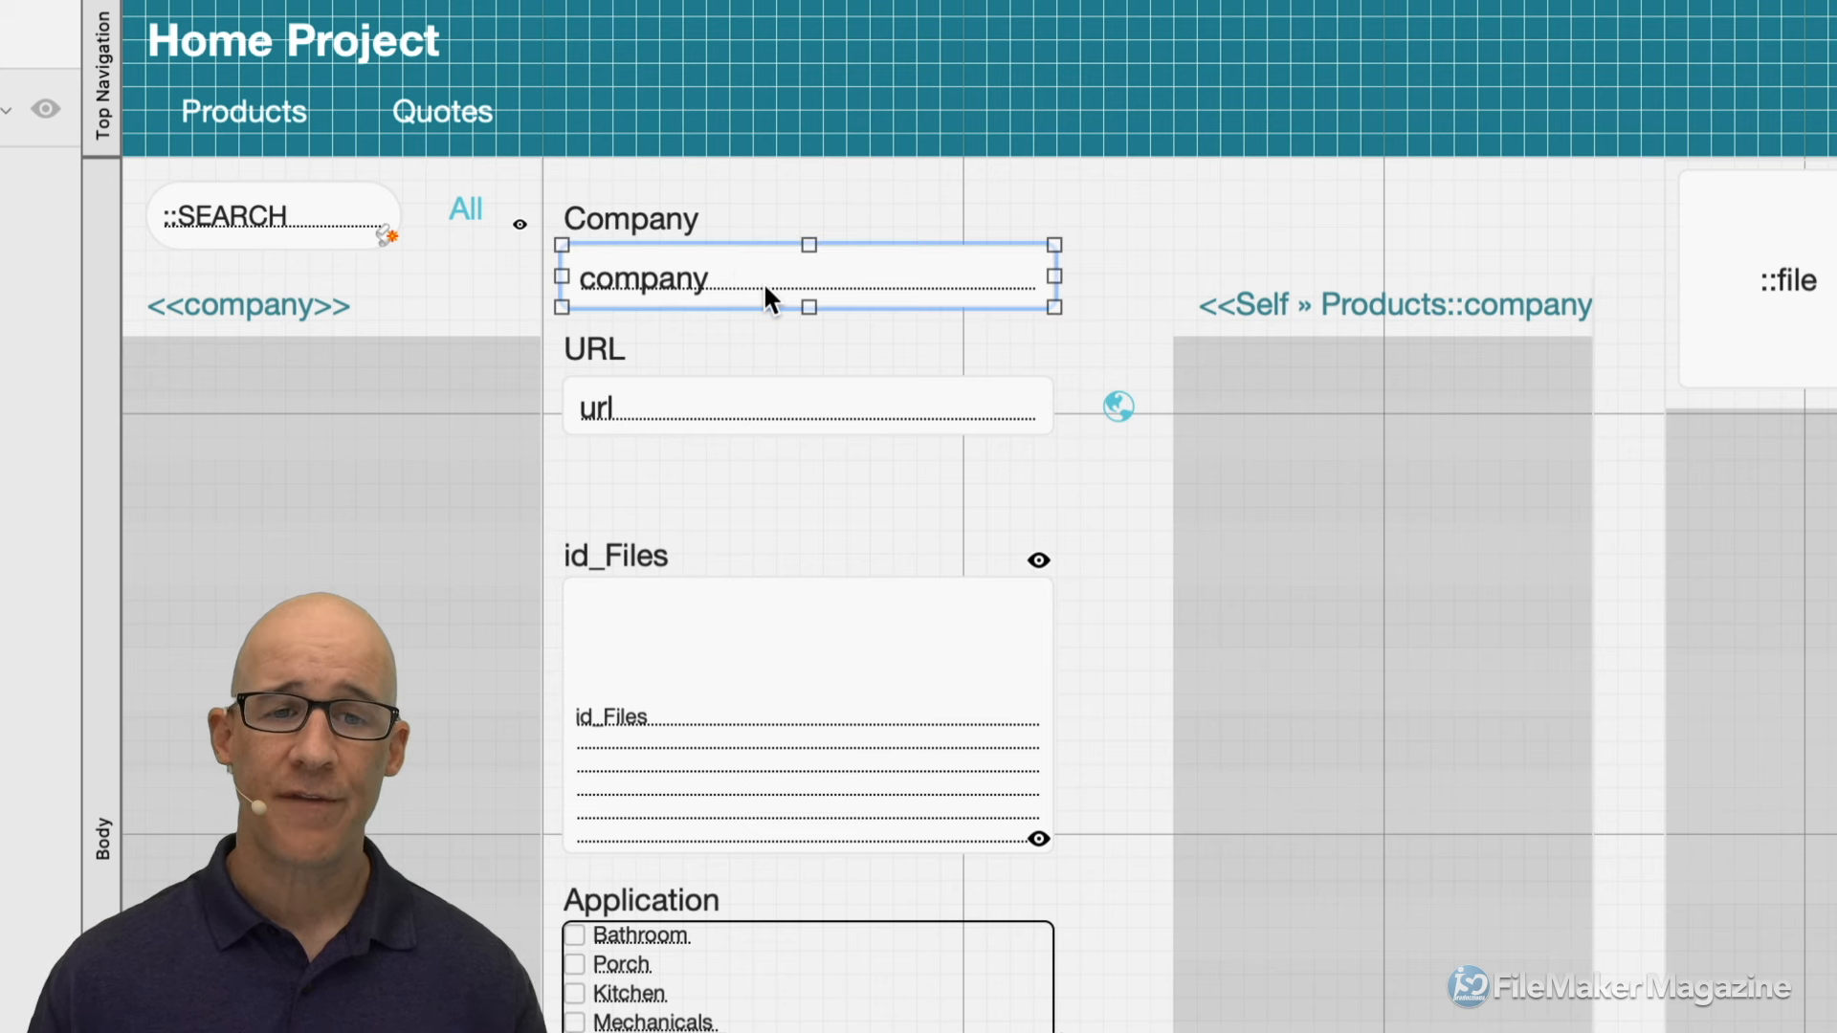
left_click(785, 423)
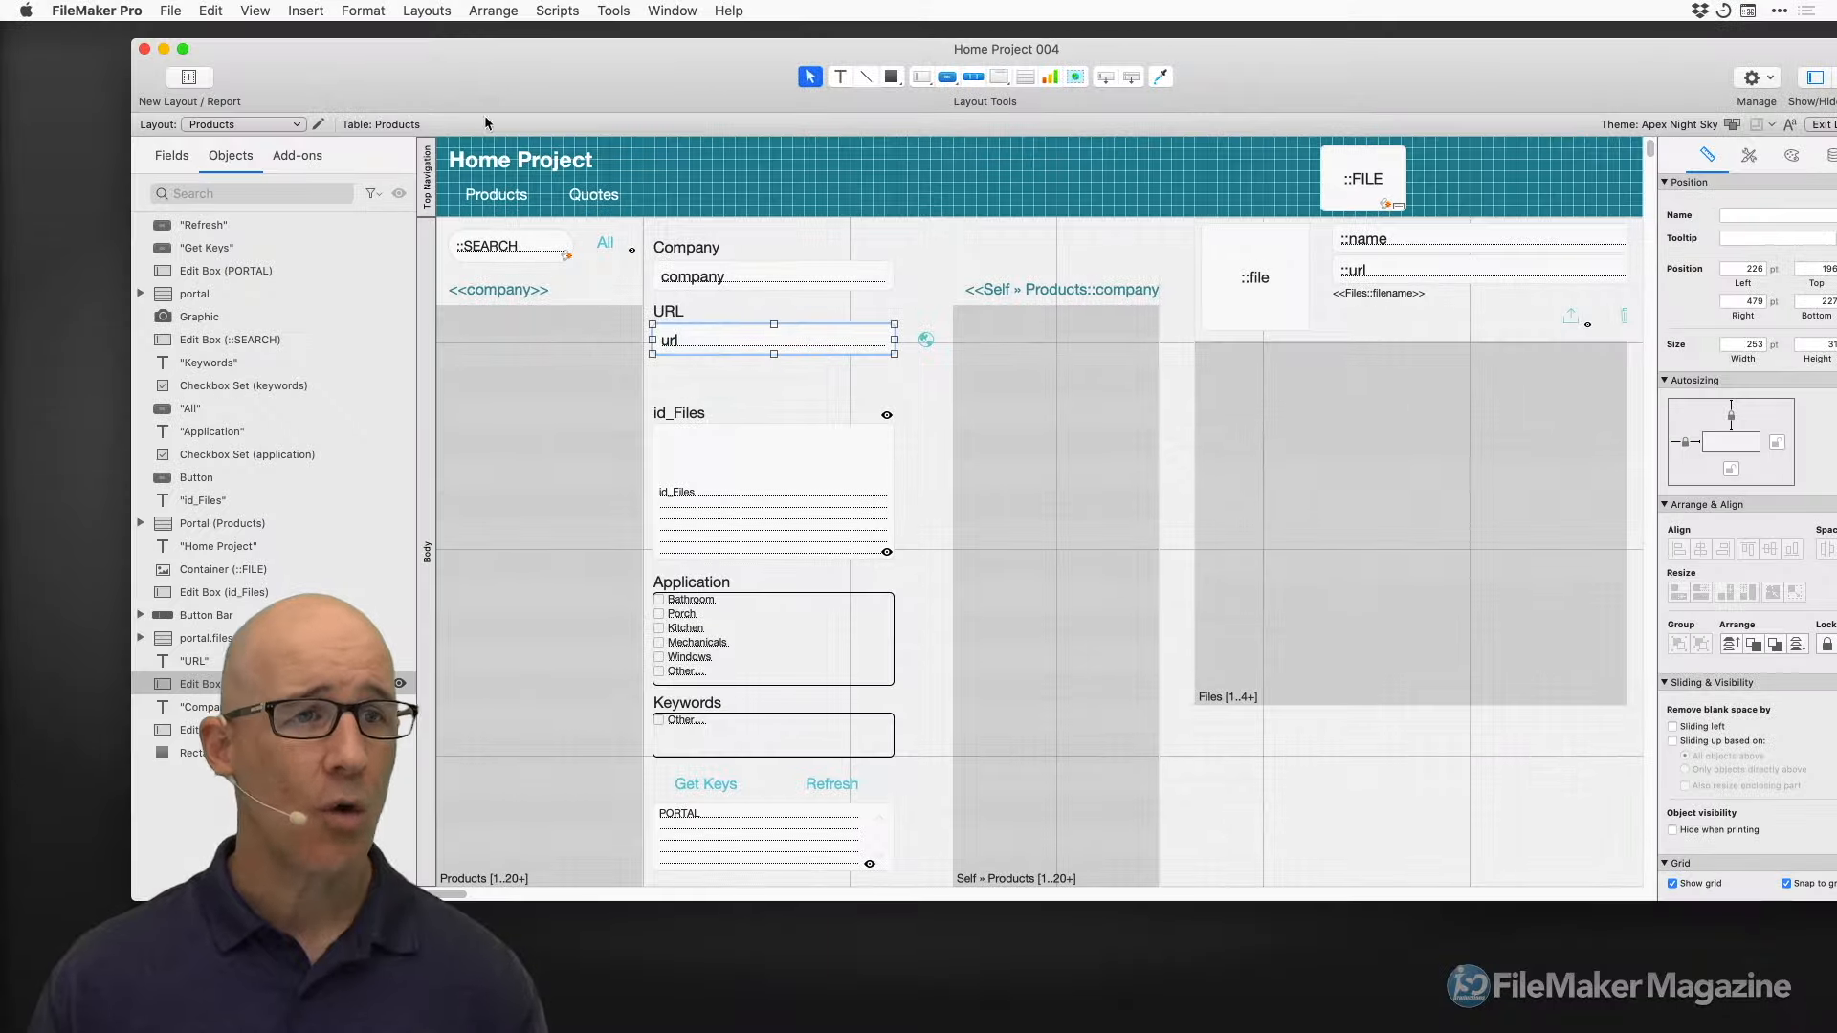
left_click(257, 11)
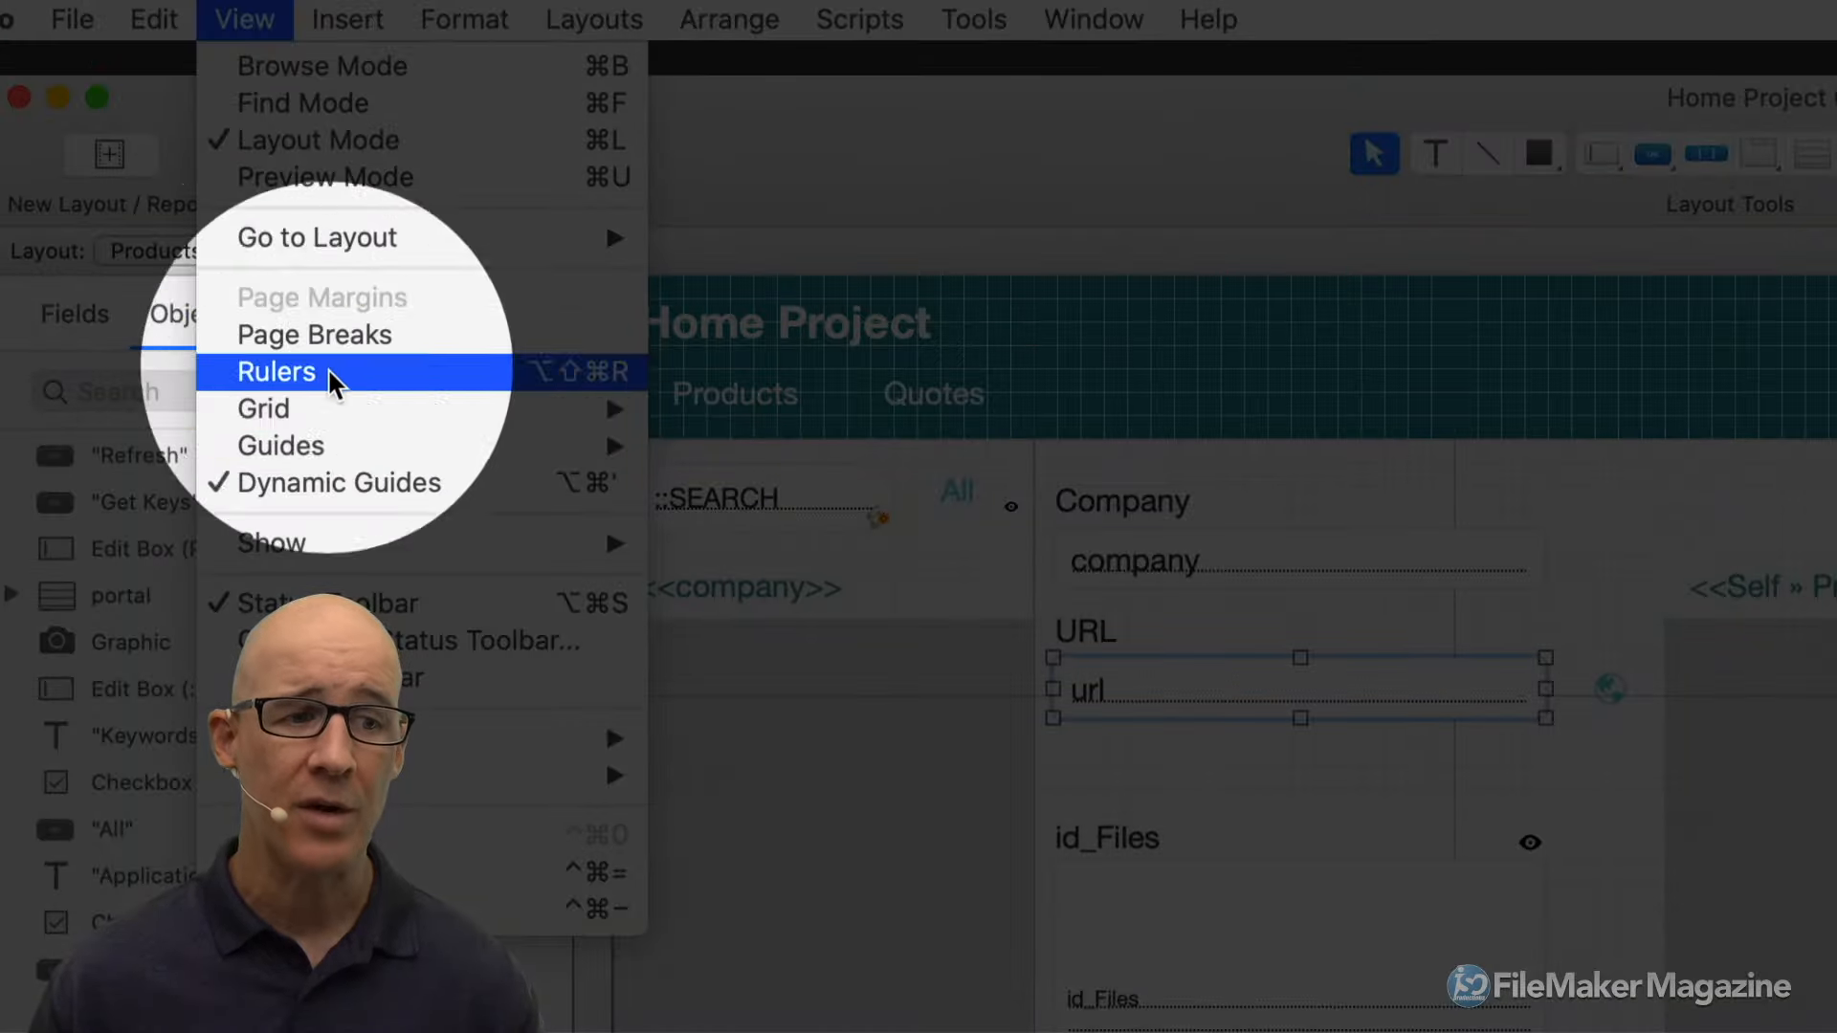
mouse_move(314, 570)
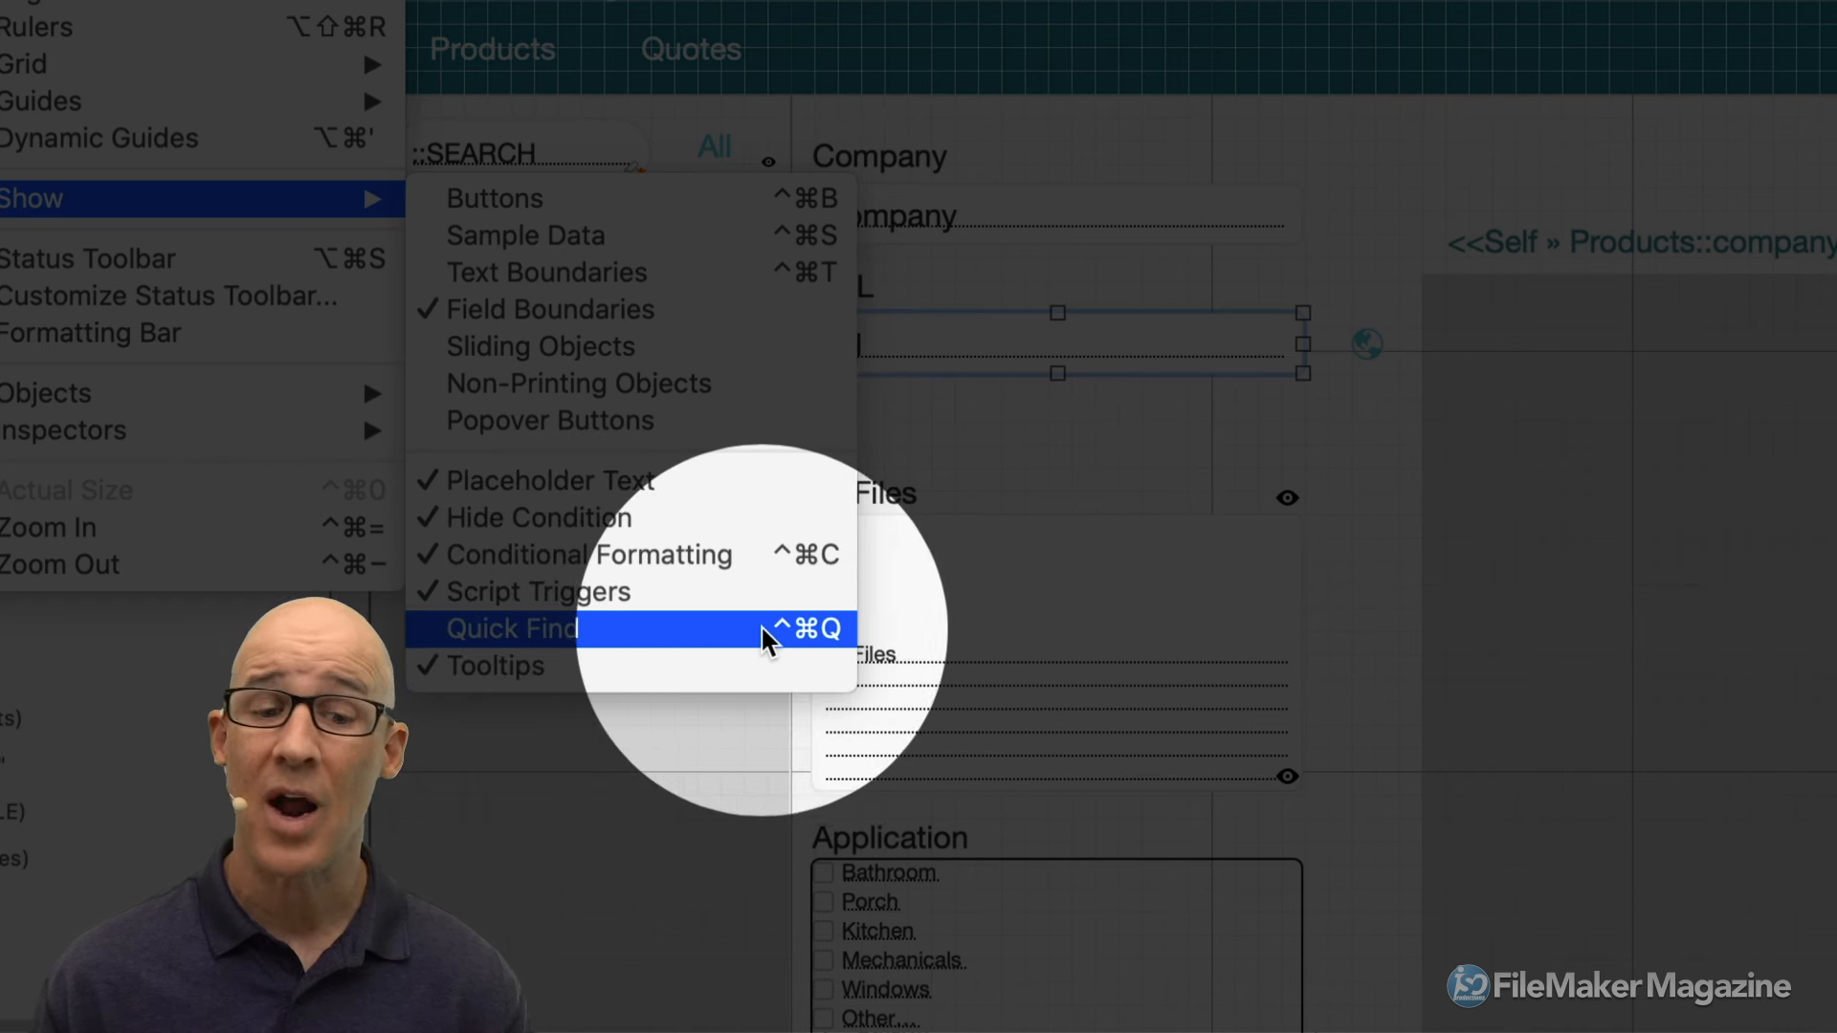
left_click(813, 628)
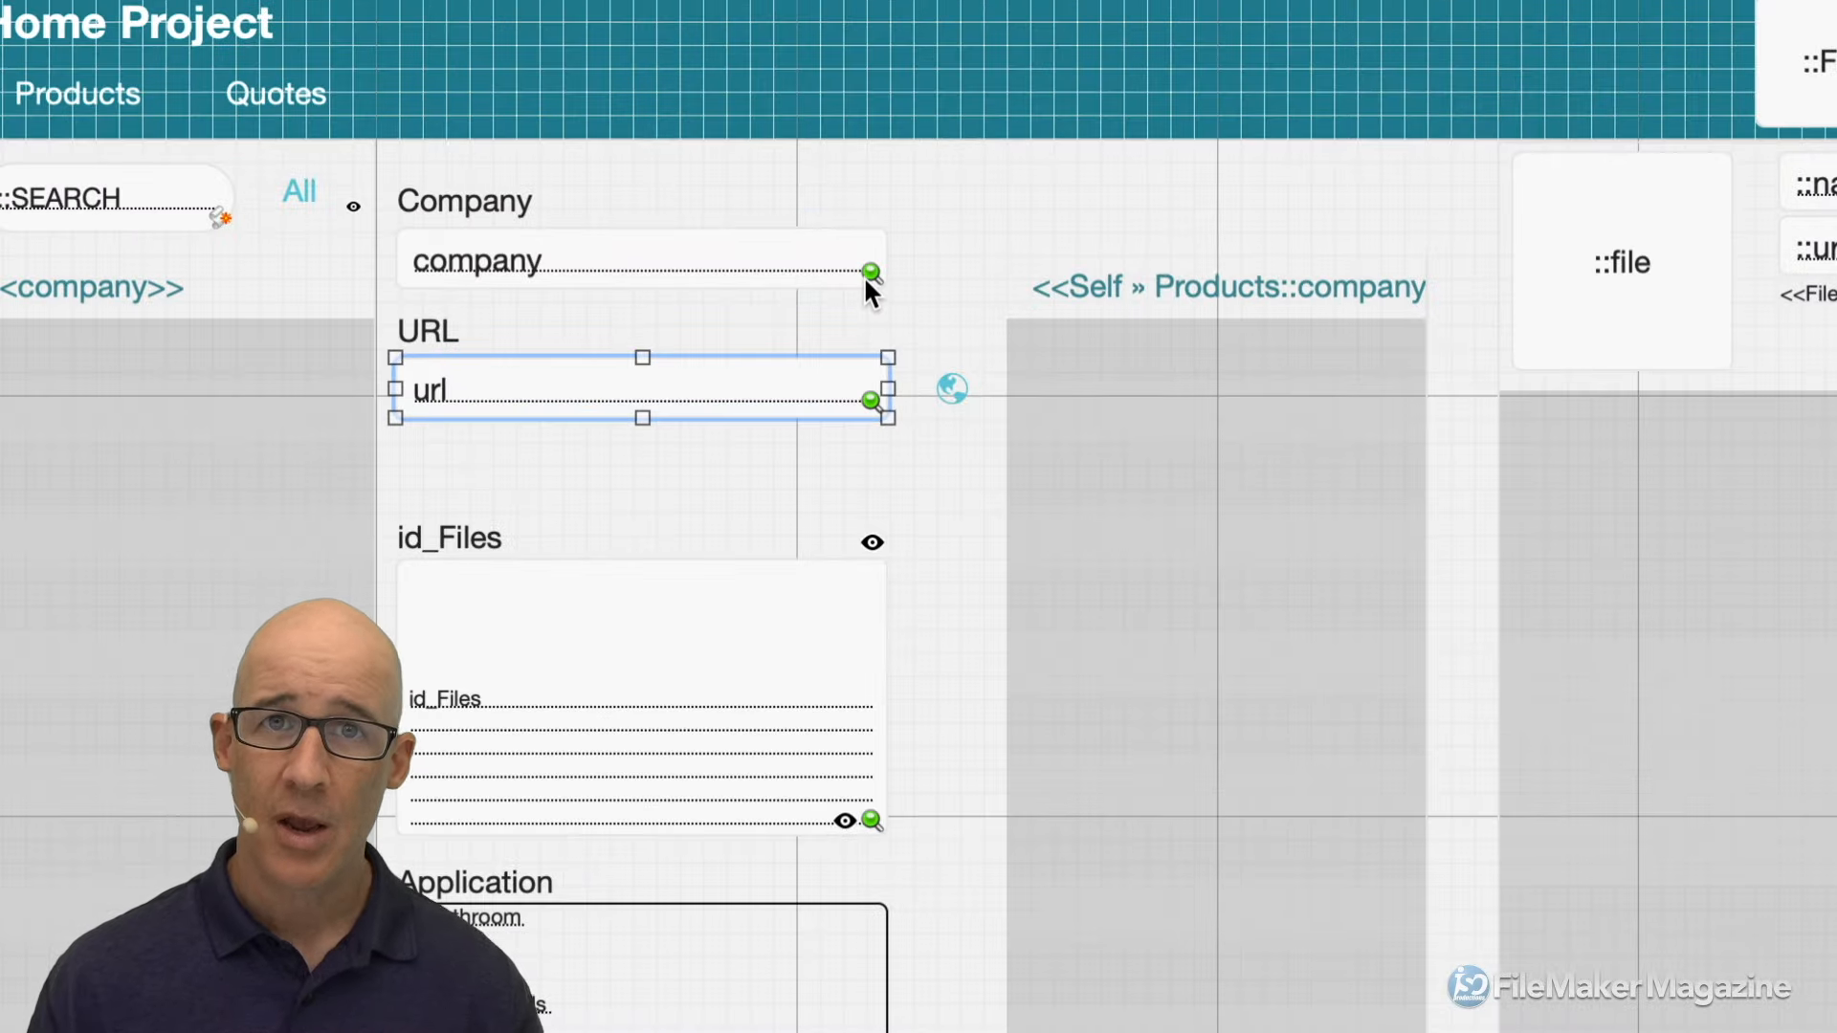
mouse_move(871, 277)
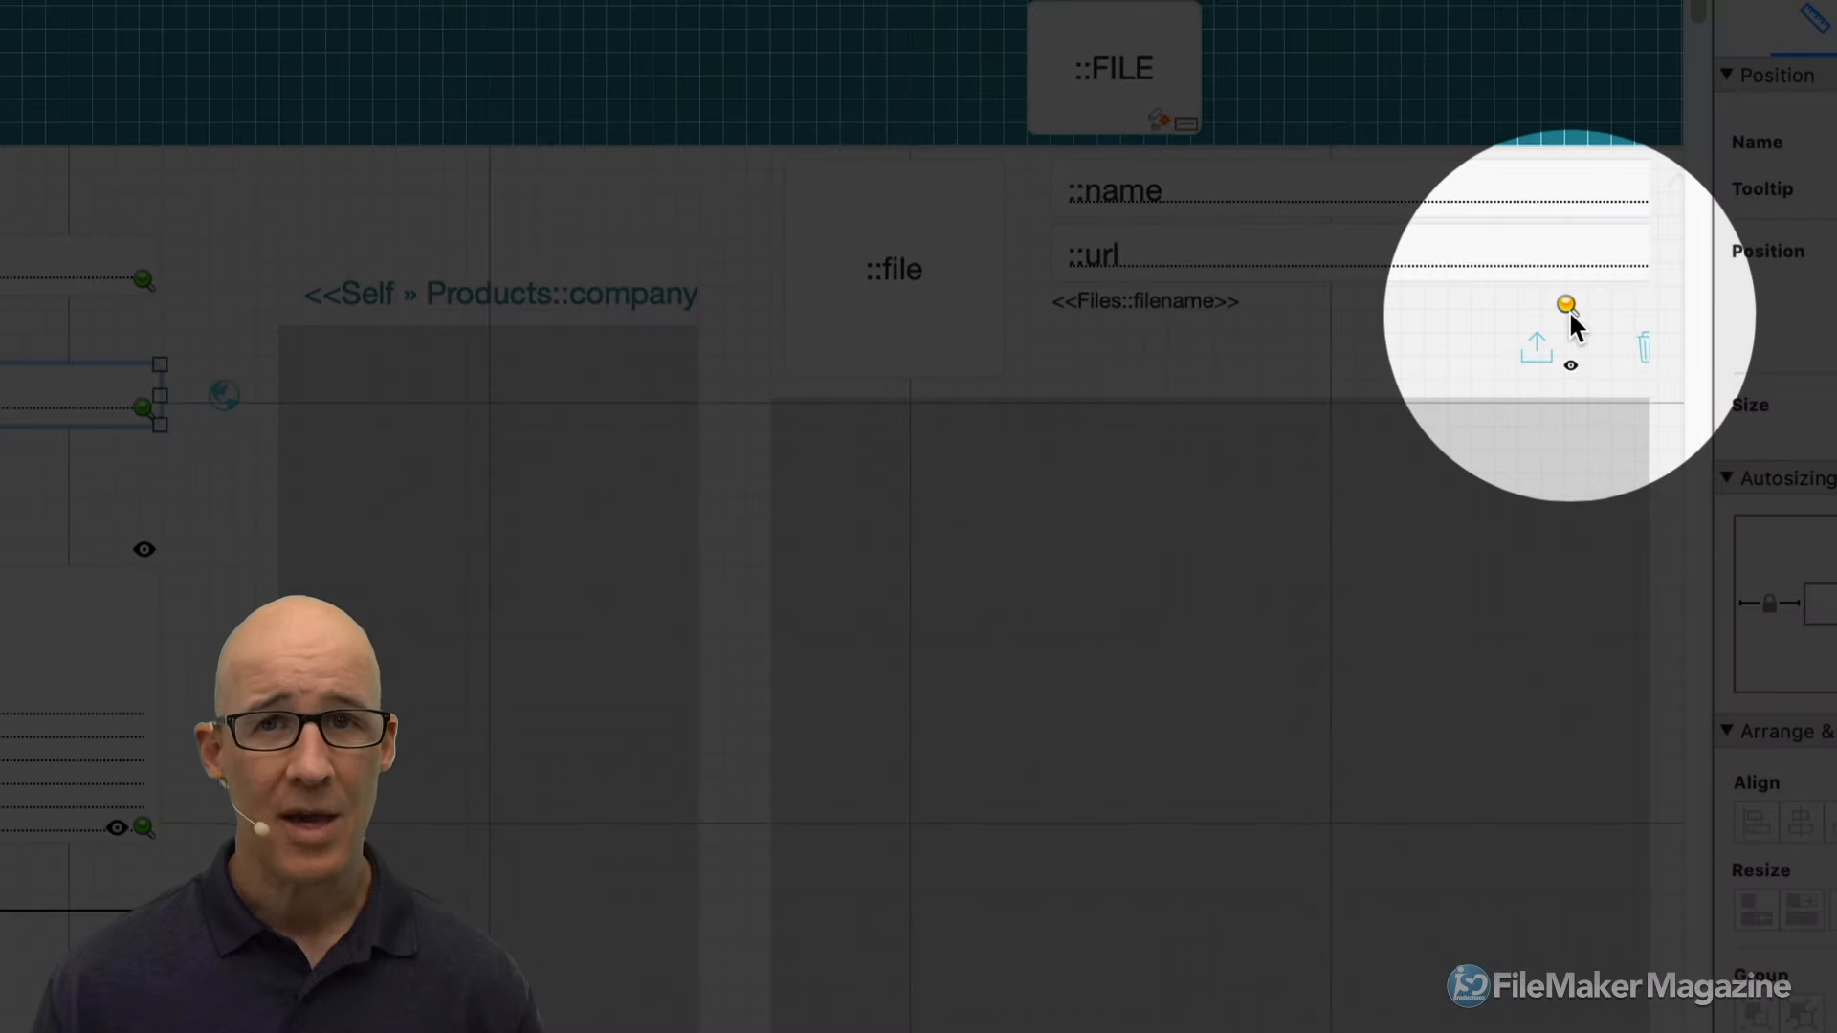
mouse_move(1569, 308)
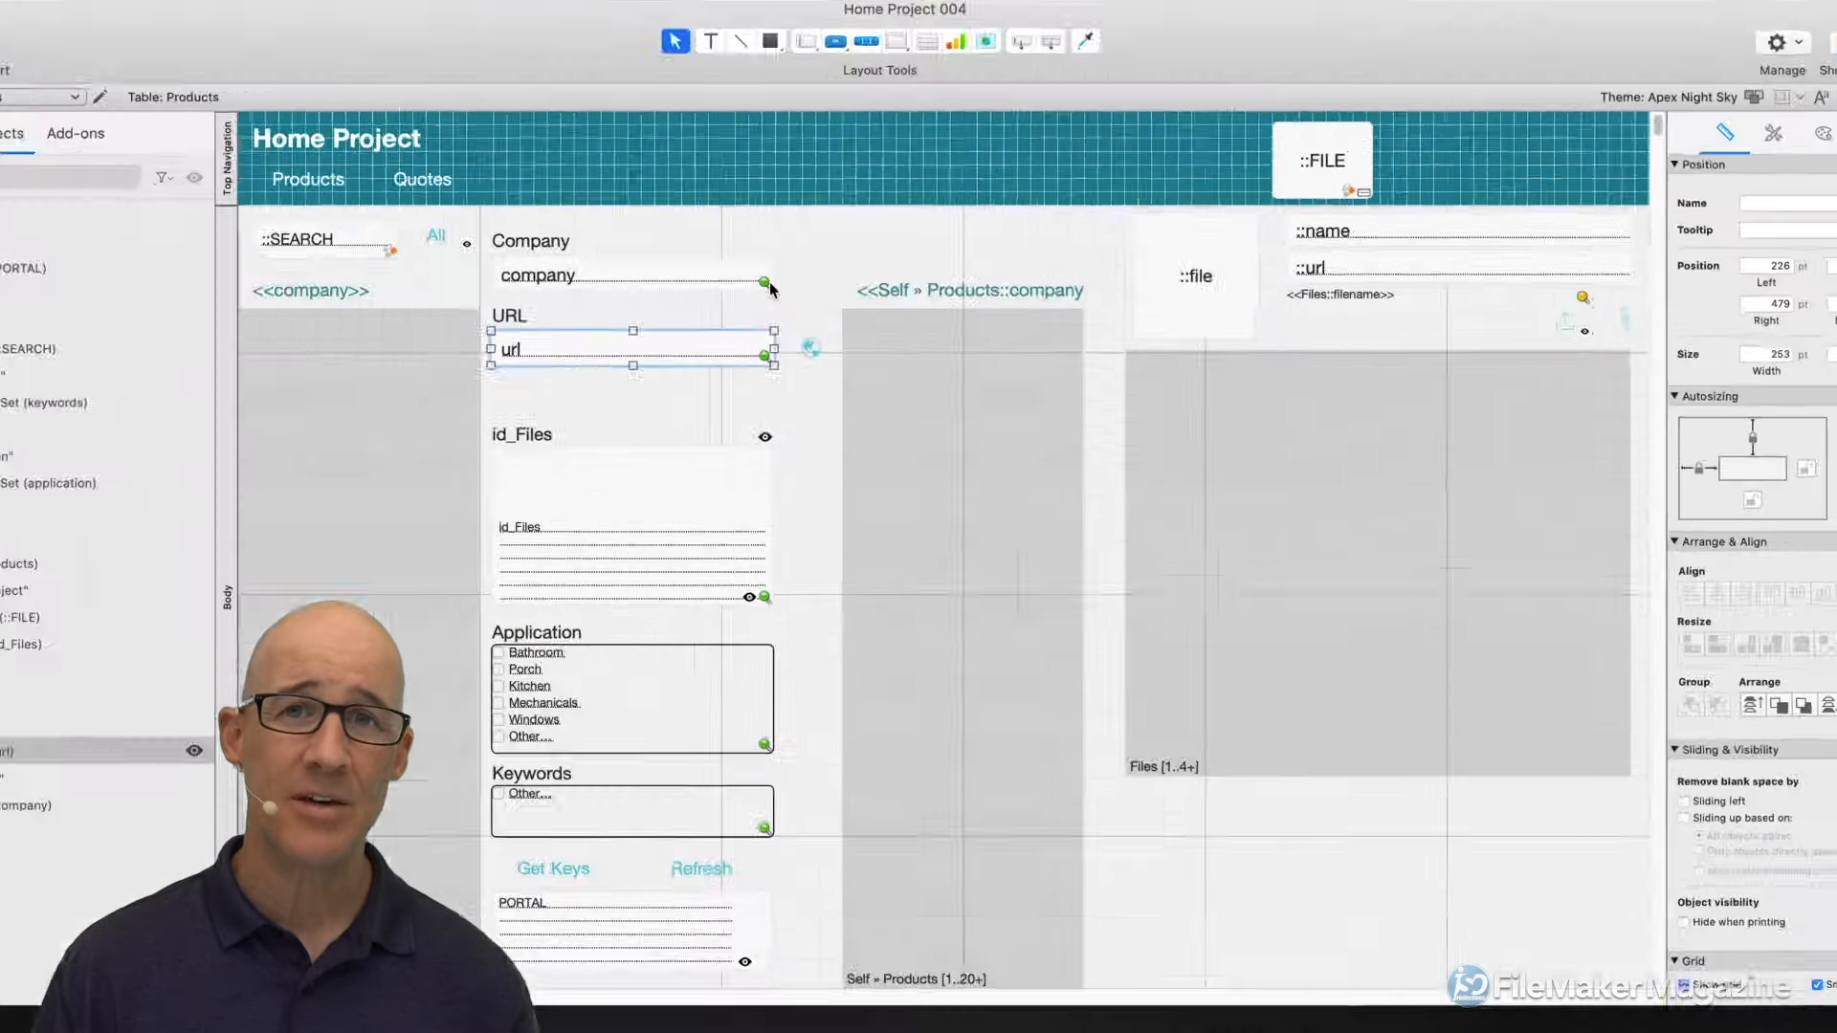
Examine the Quotes and Products table occurrences in the database's relationships graph and their underlying base tables
key("super+shift+d")
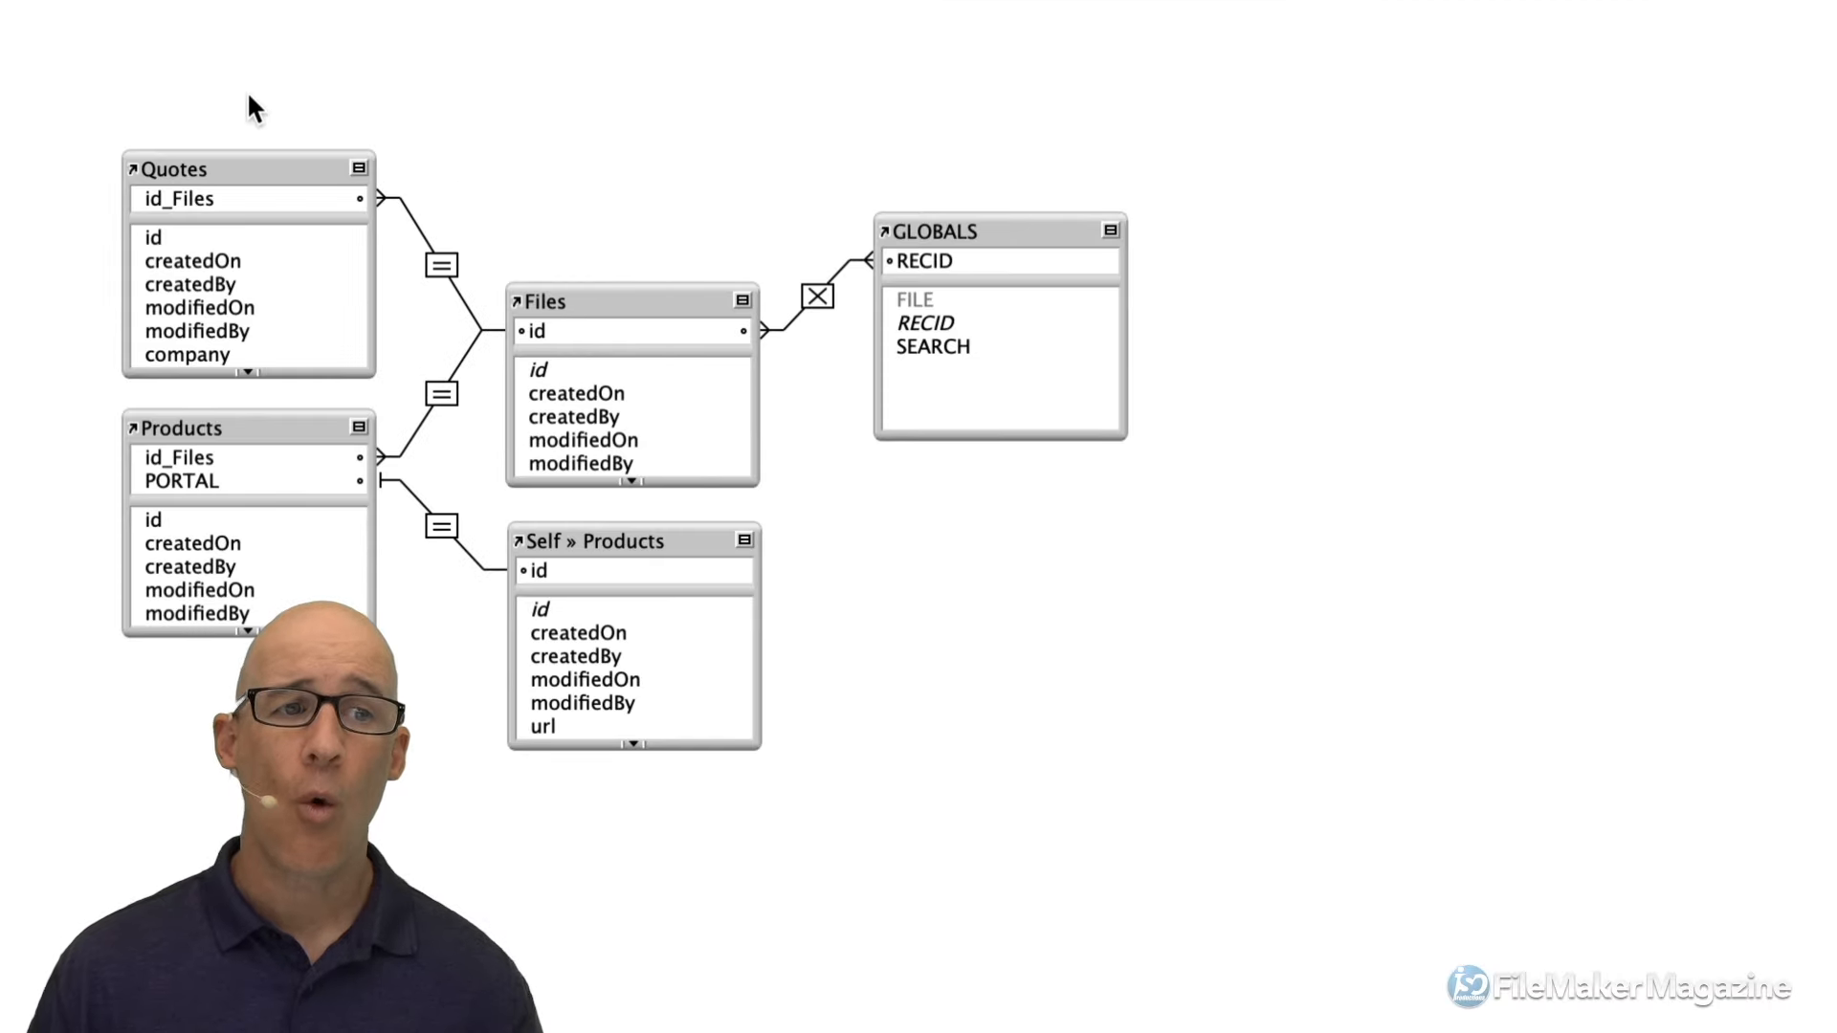
left_click_drag(251, 107, 1065, 594)
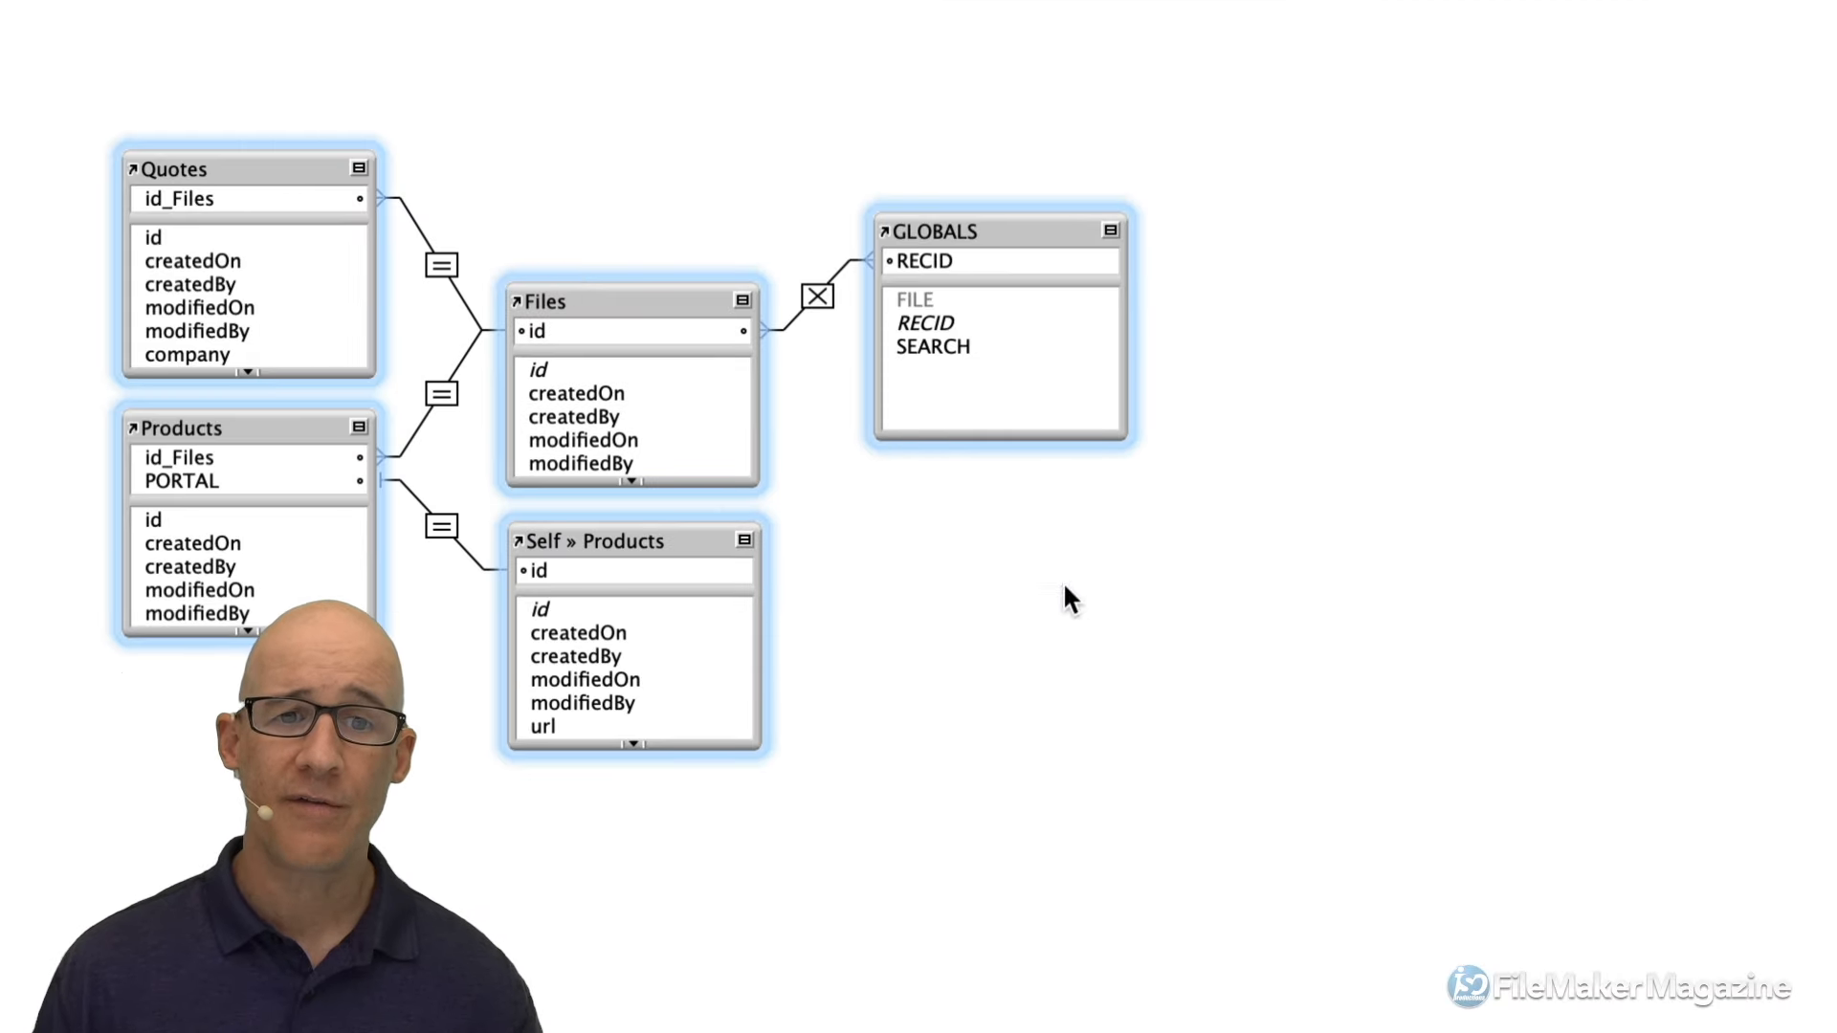
left_click(647, 195)
left_click(205, 426)
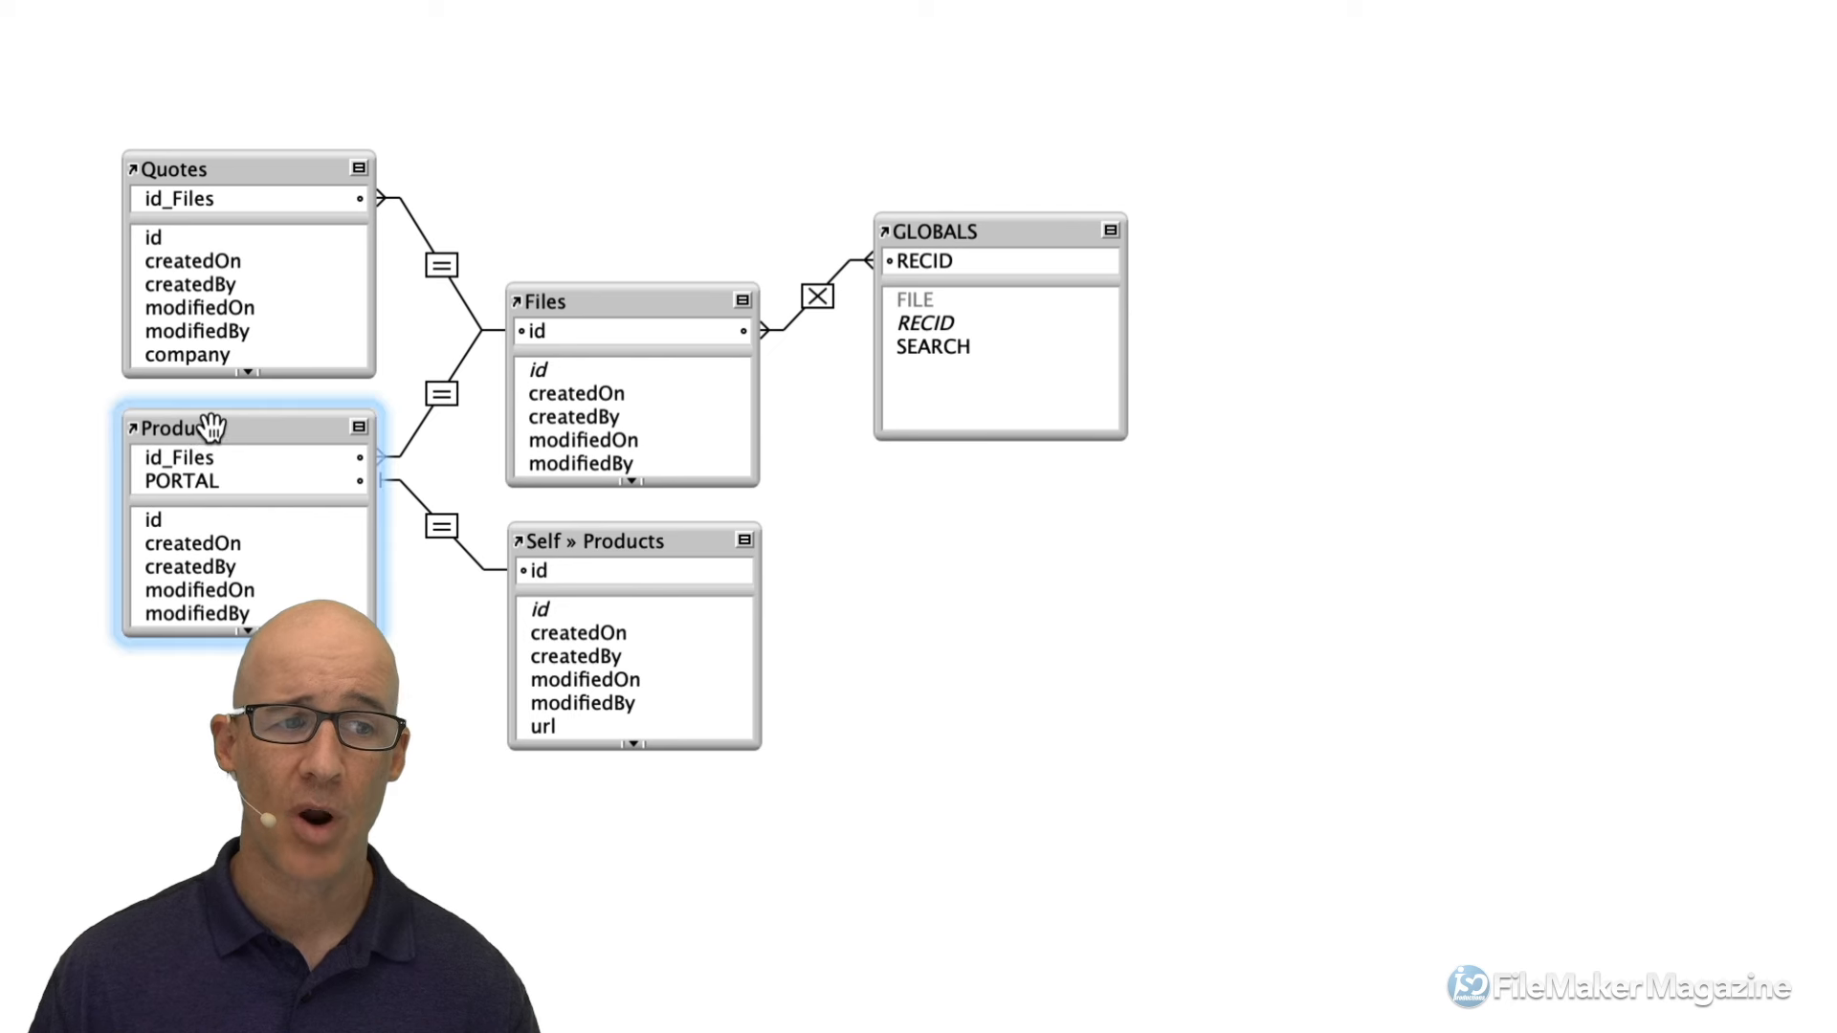
left_click(254, 170)
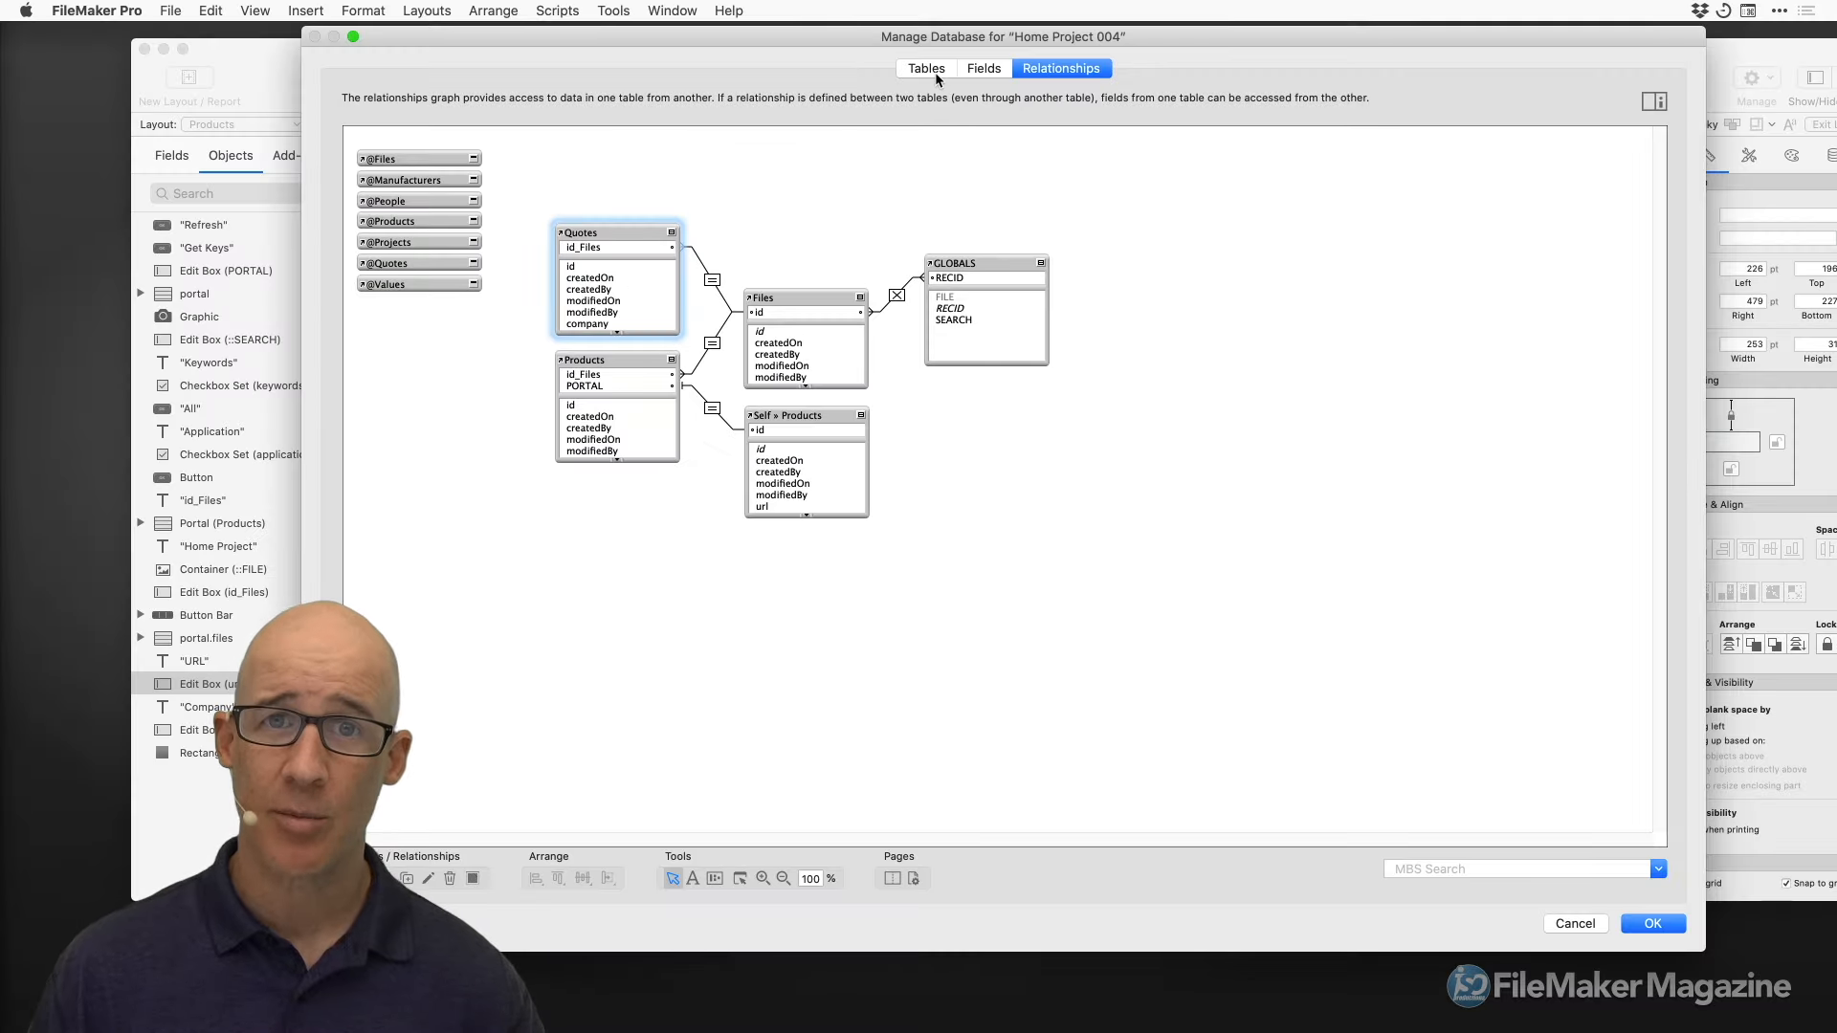
left_click(933, 72)
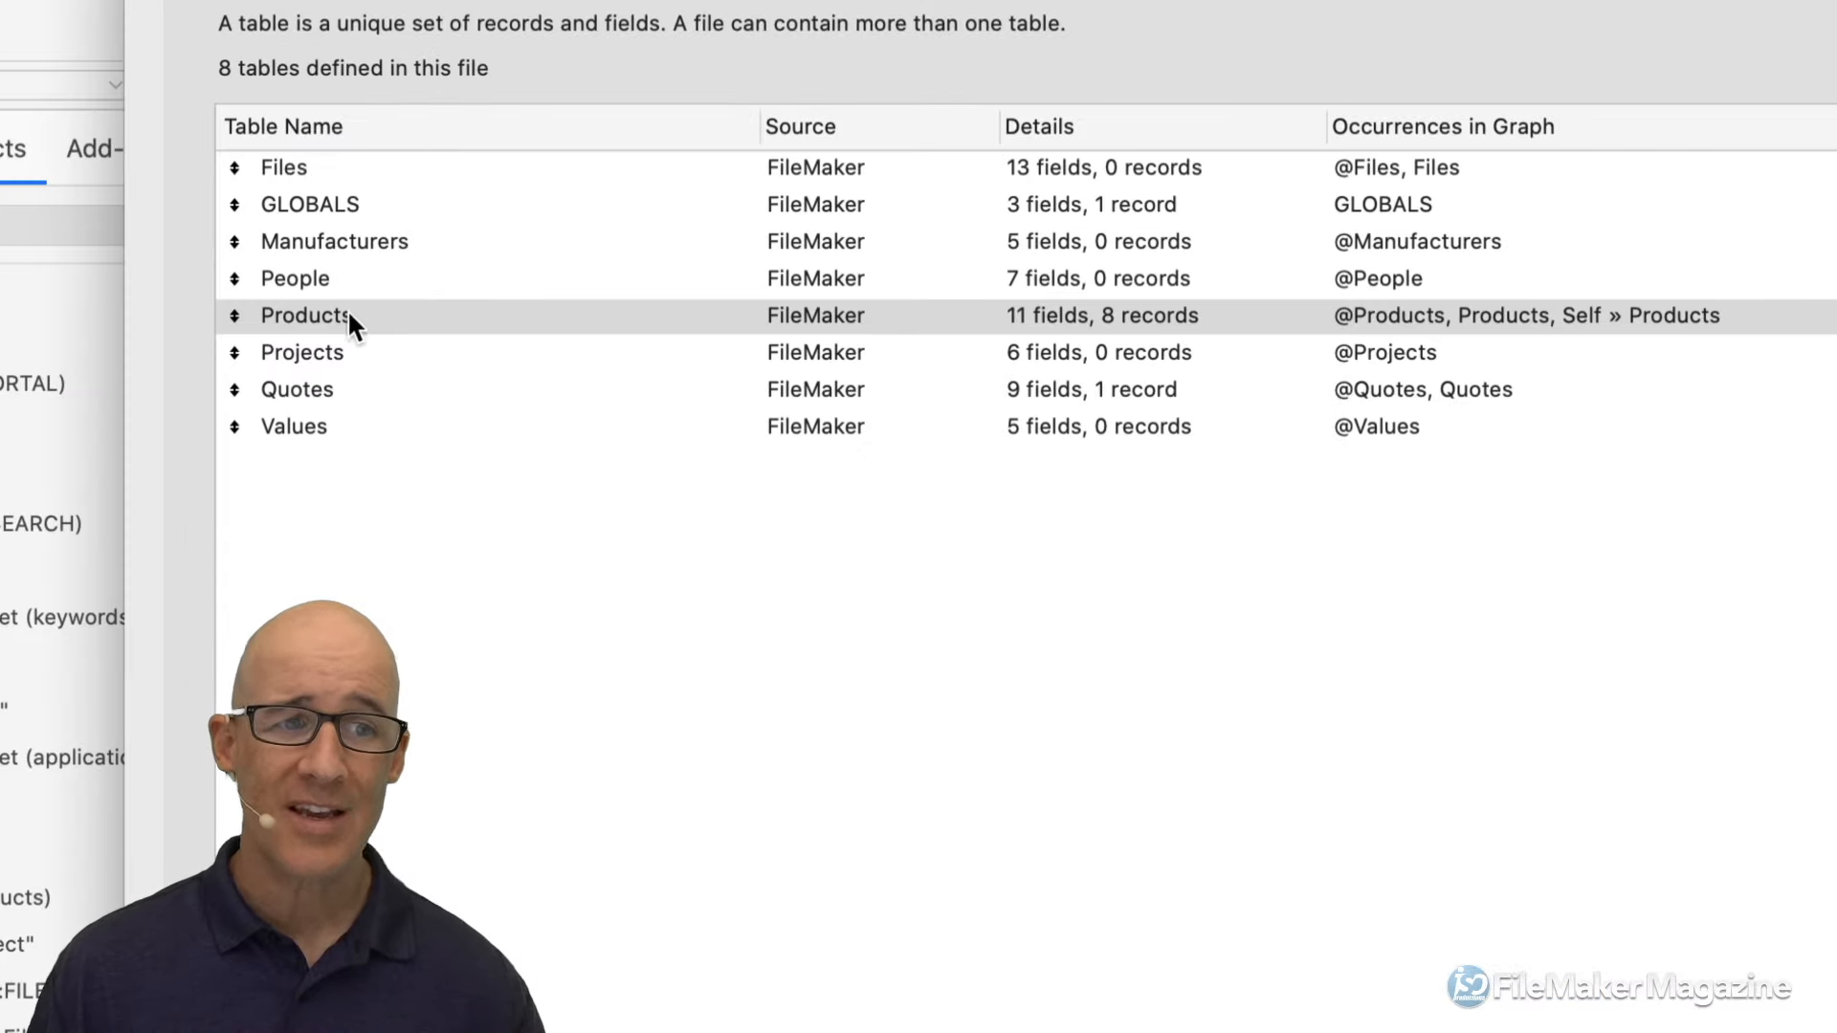
left_click(347, 314)
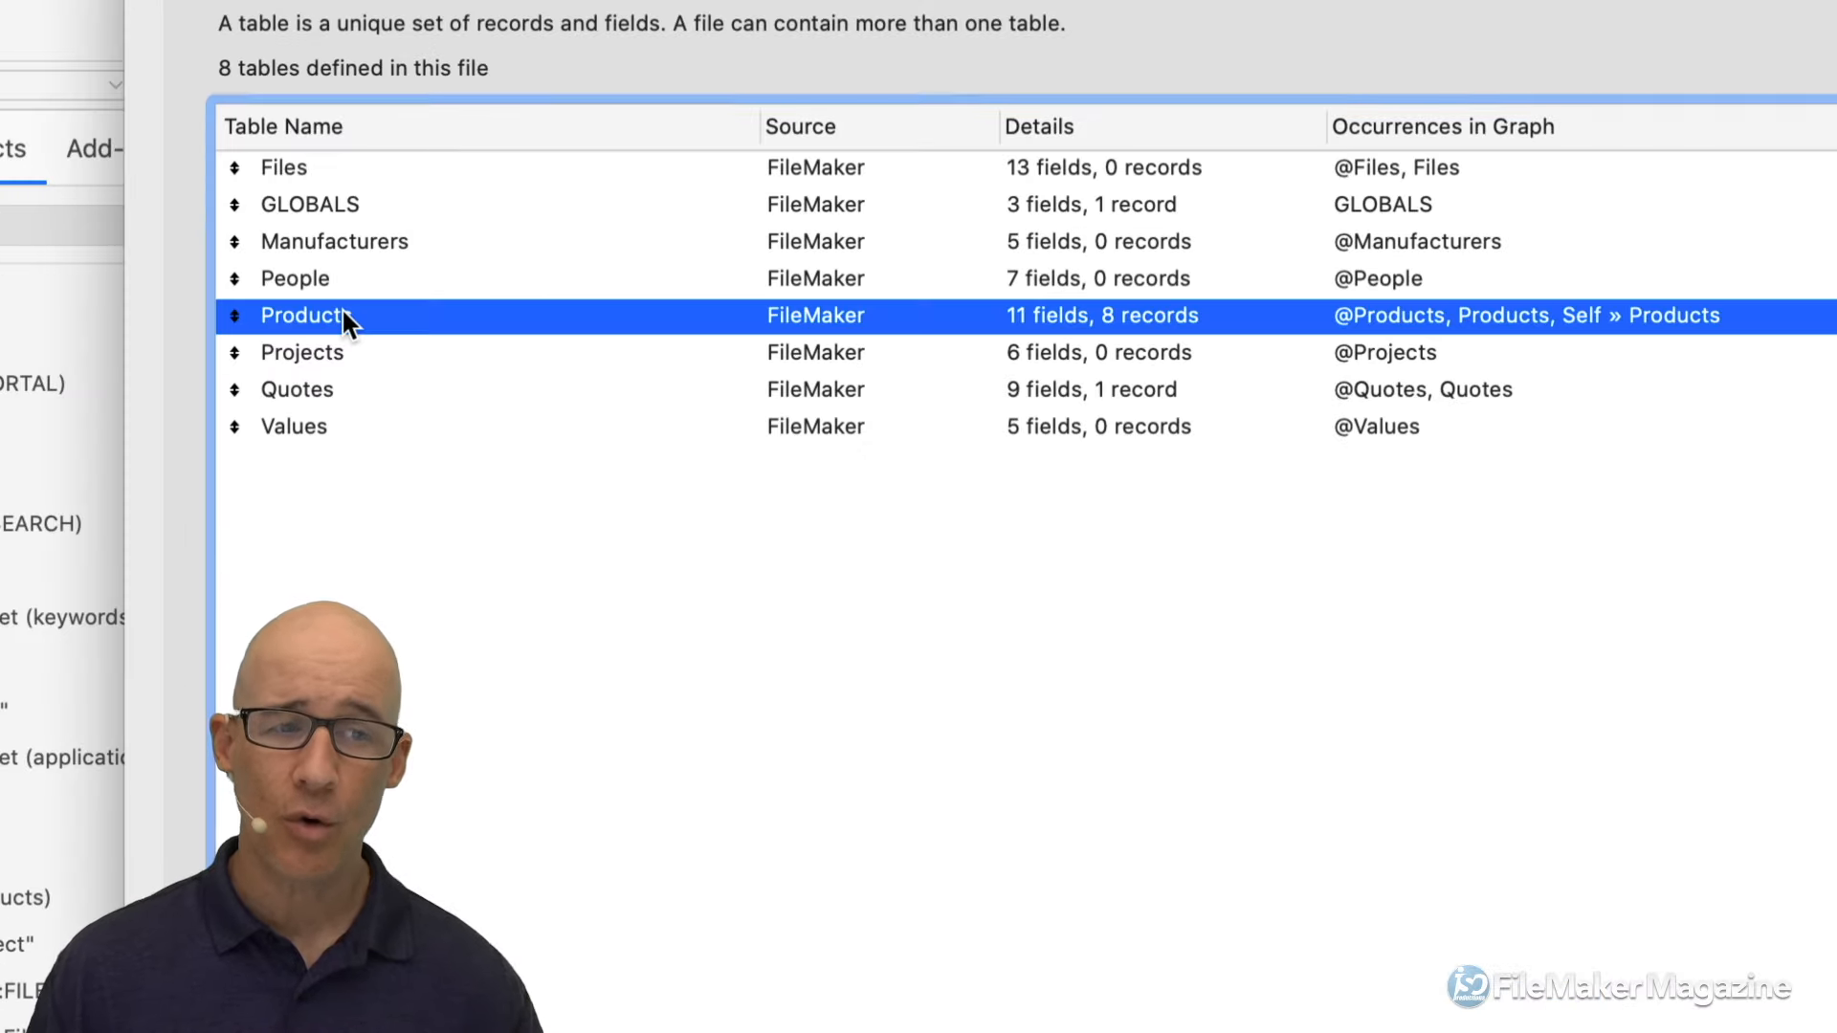
left_click(349, 391)
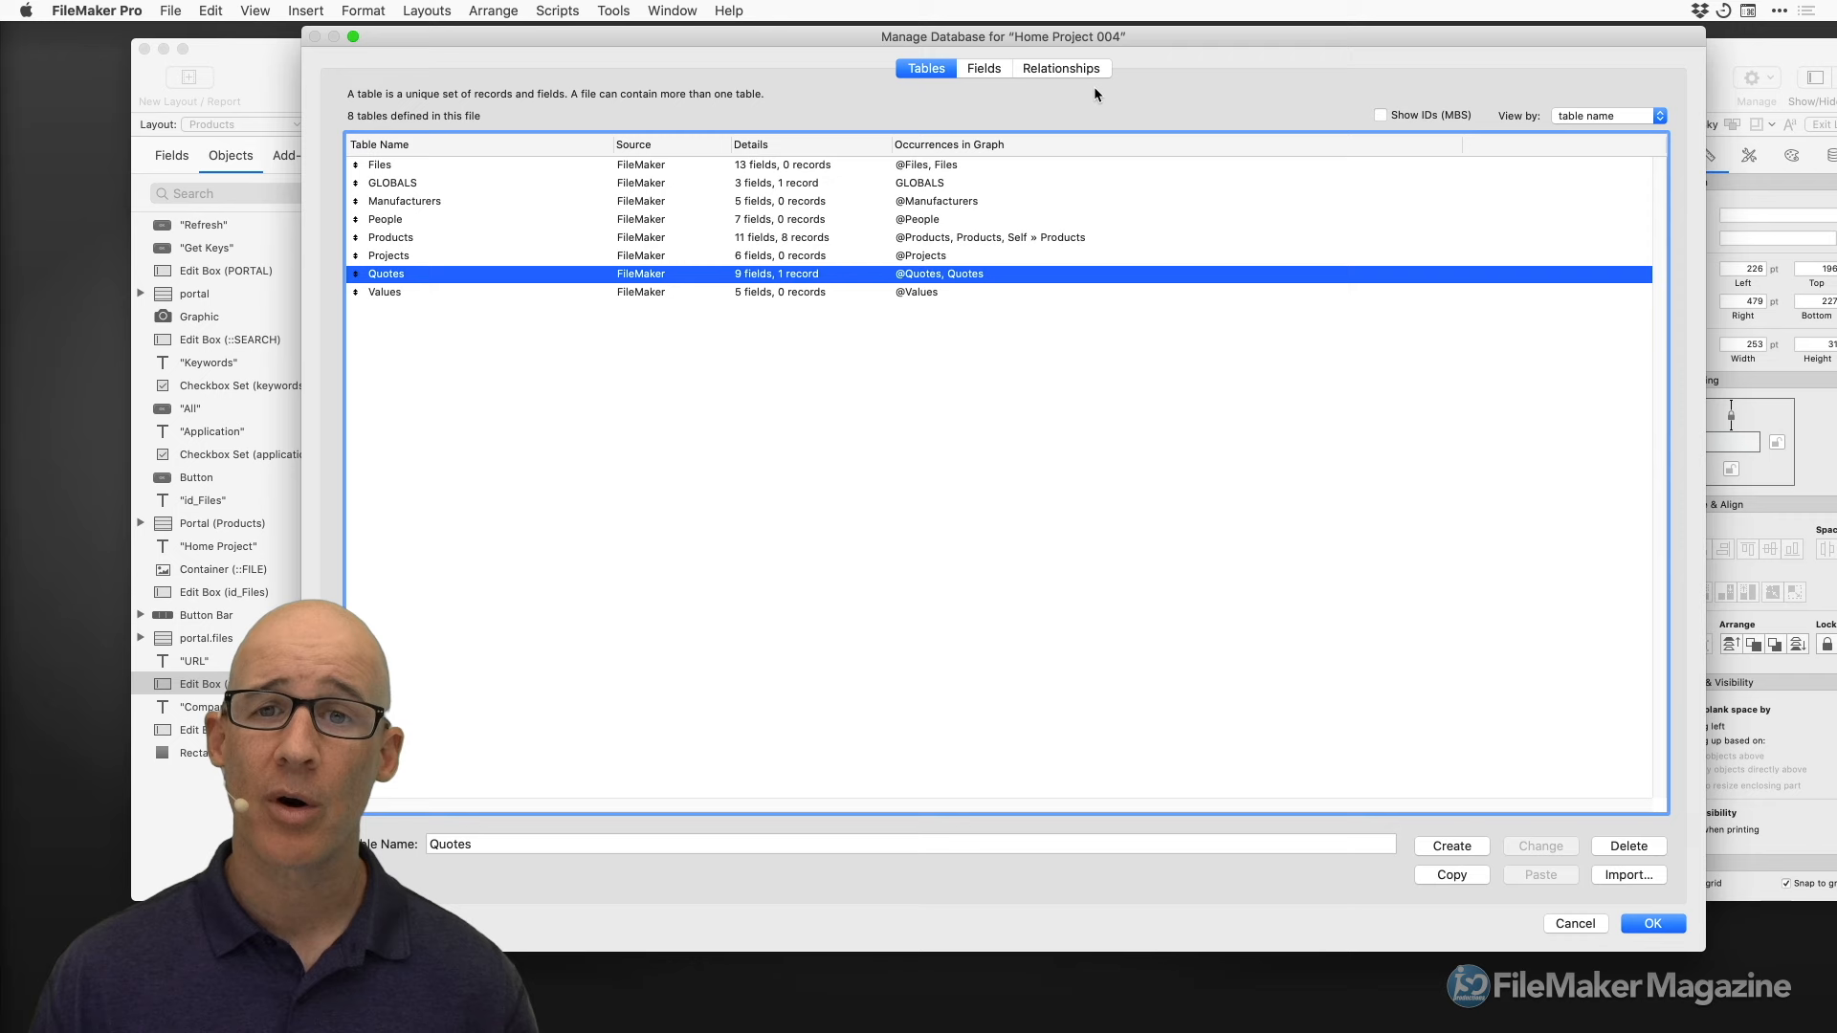
Duplicate the Quotes table occurrence three times in the relationships graph, and delete the copies before closing the database definition
left_click(1091, 72)
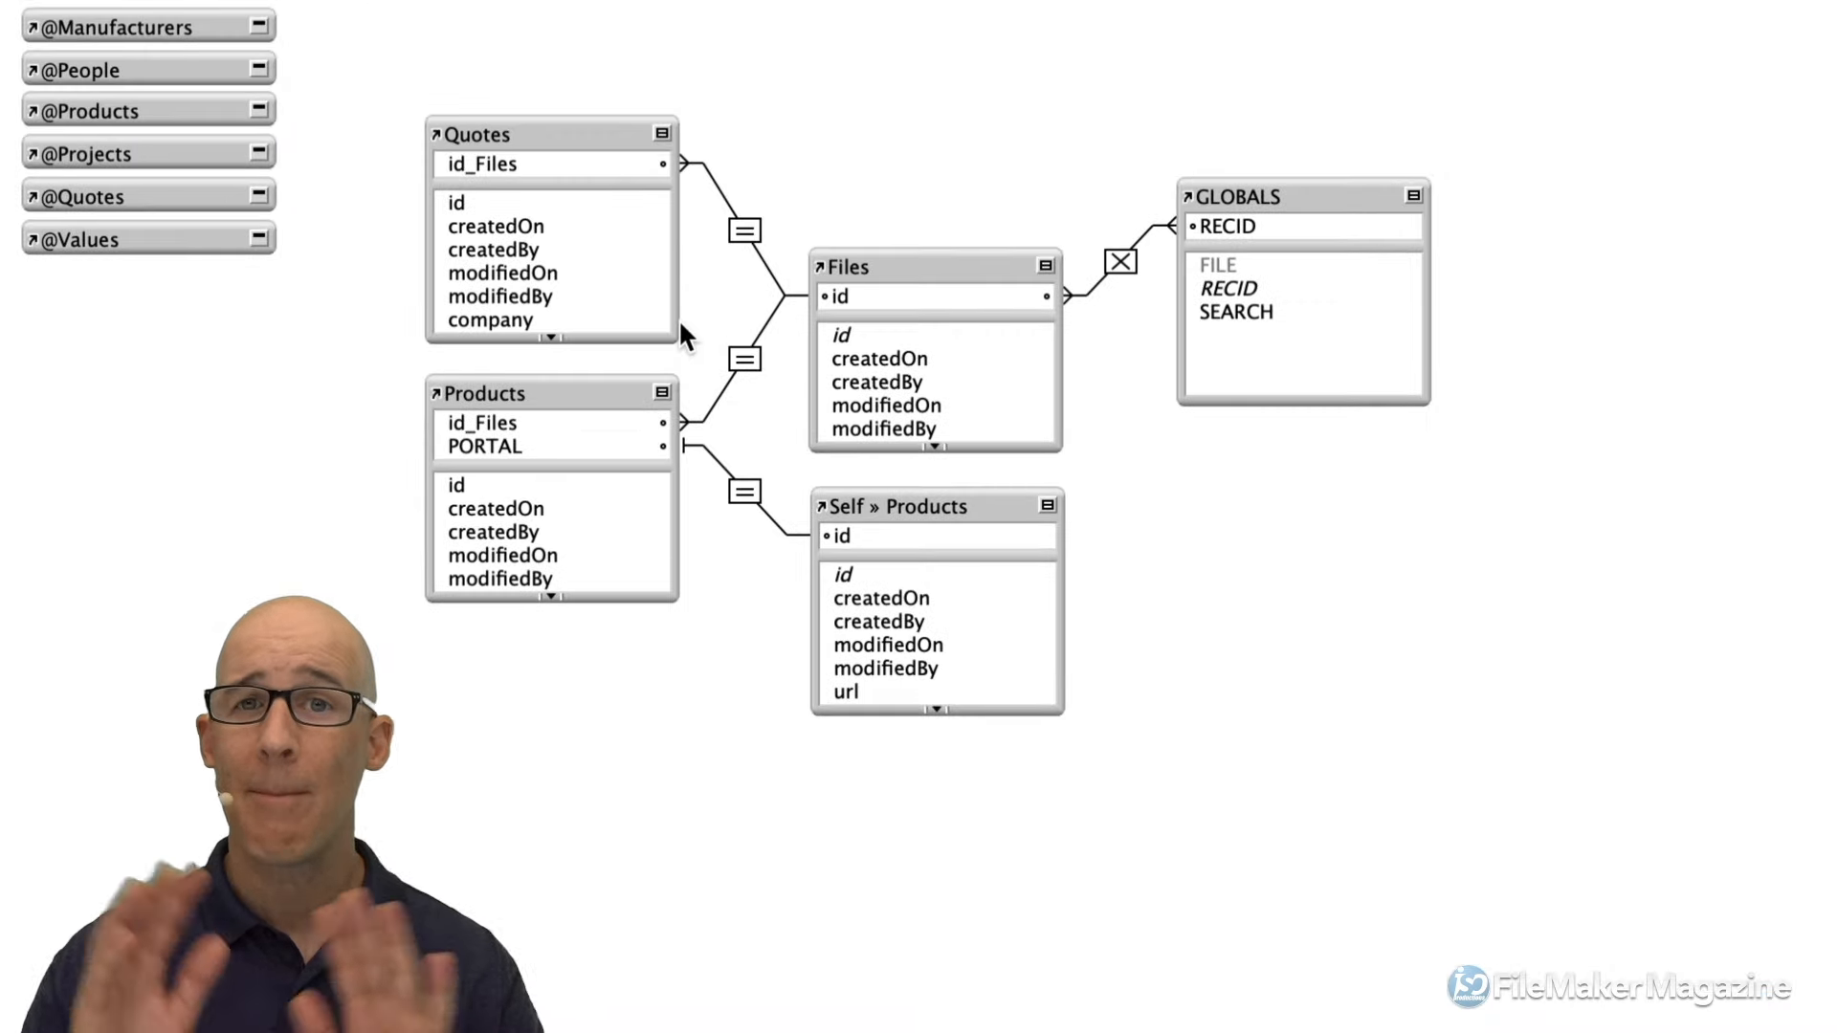
left_click_drag(608, 142, 1535, 112)
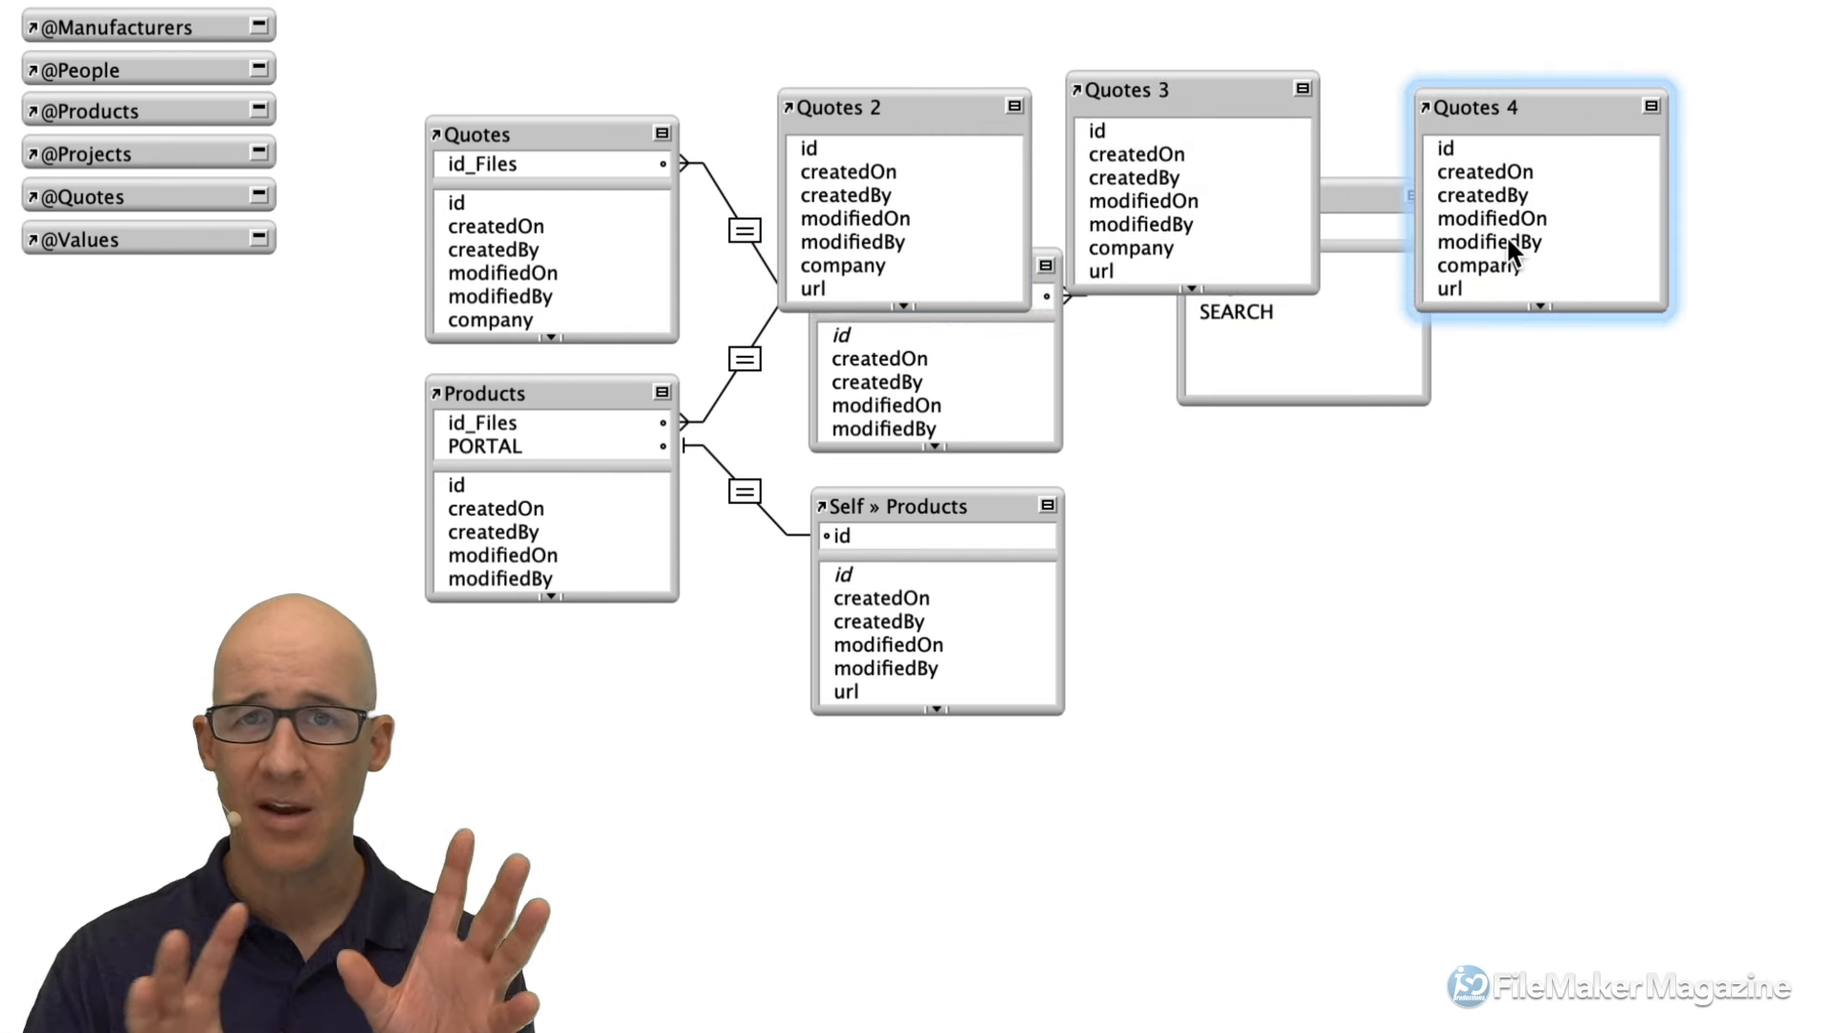
left_click_drag(1550, 43, 915, 117)
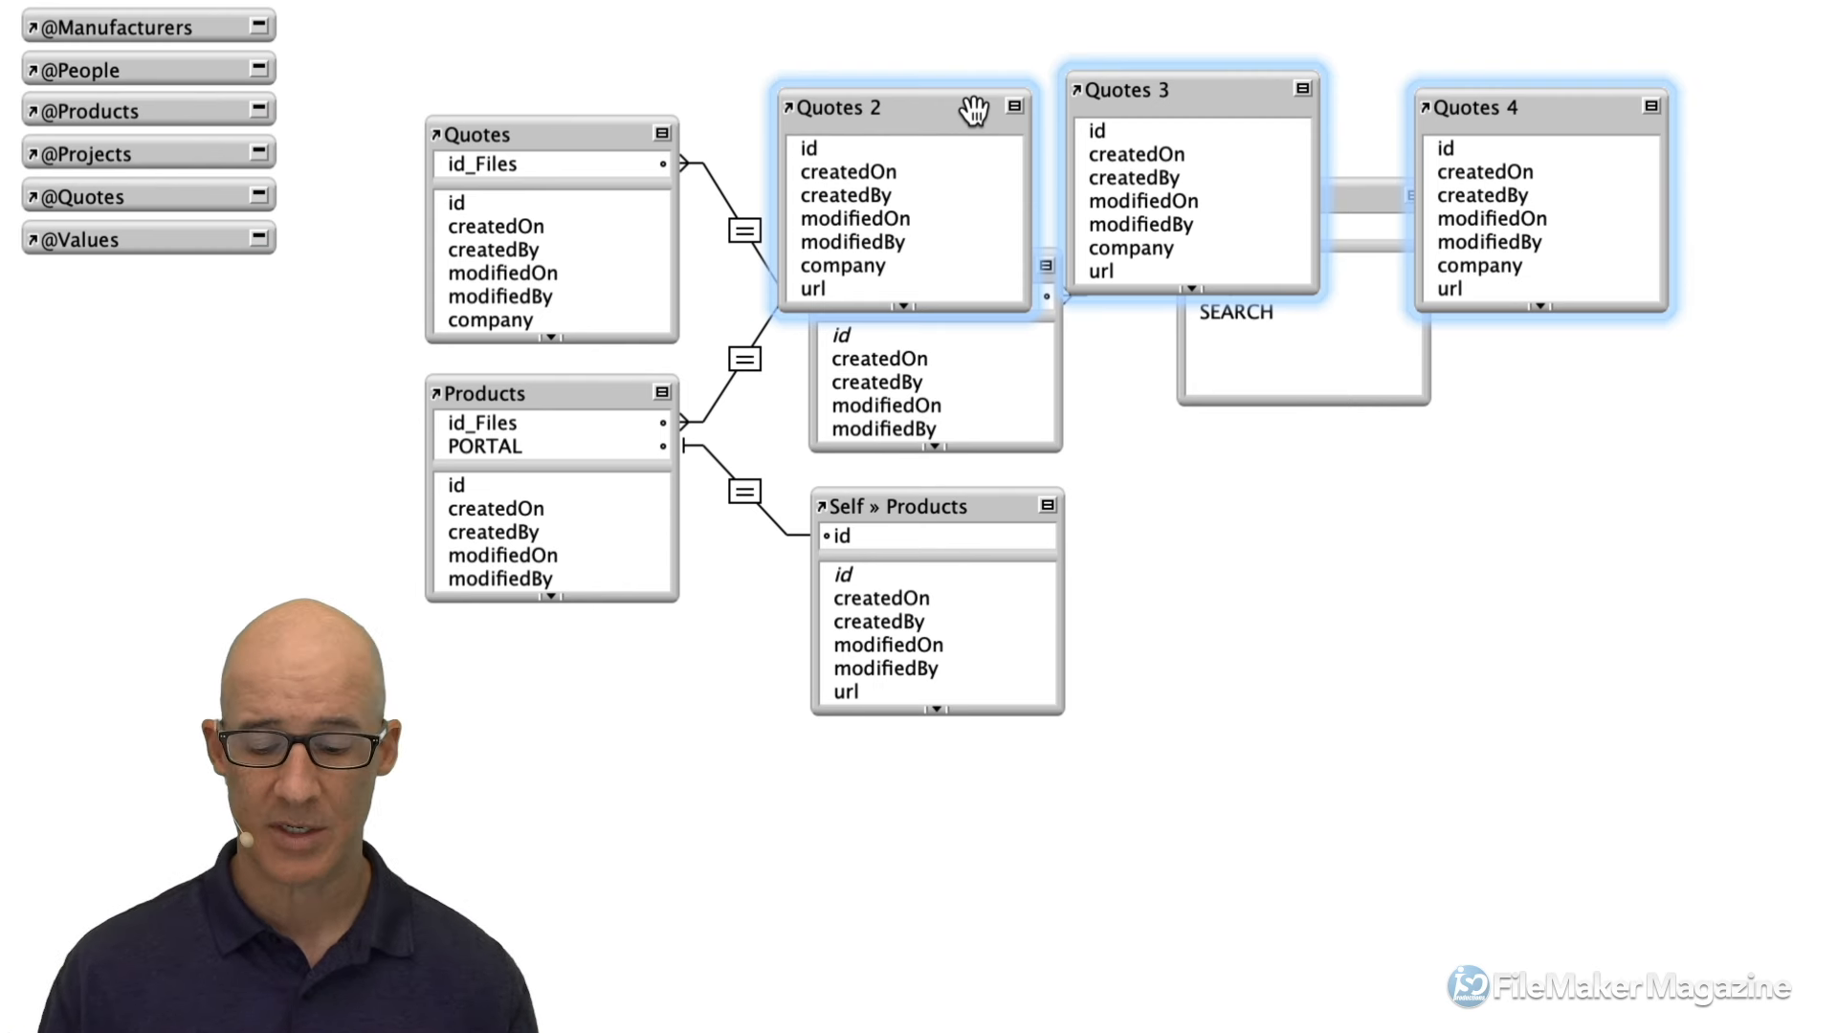
key("Delete")
left_click(1485, 421)
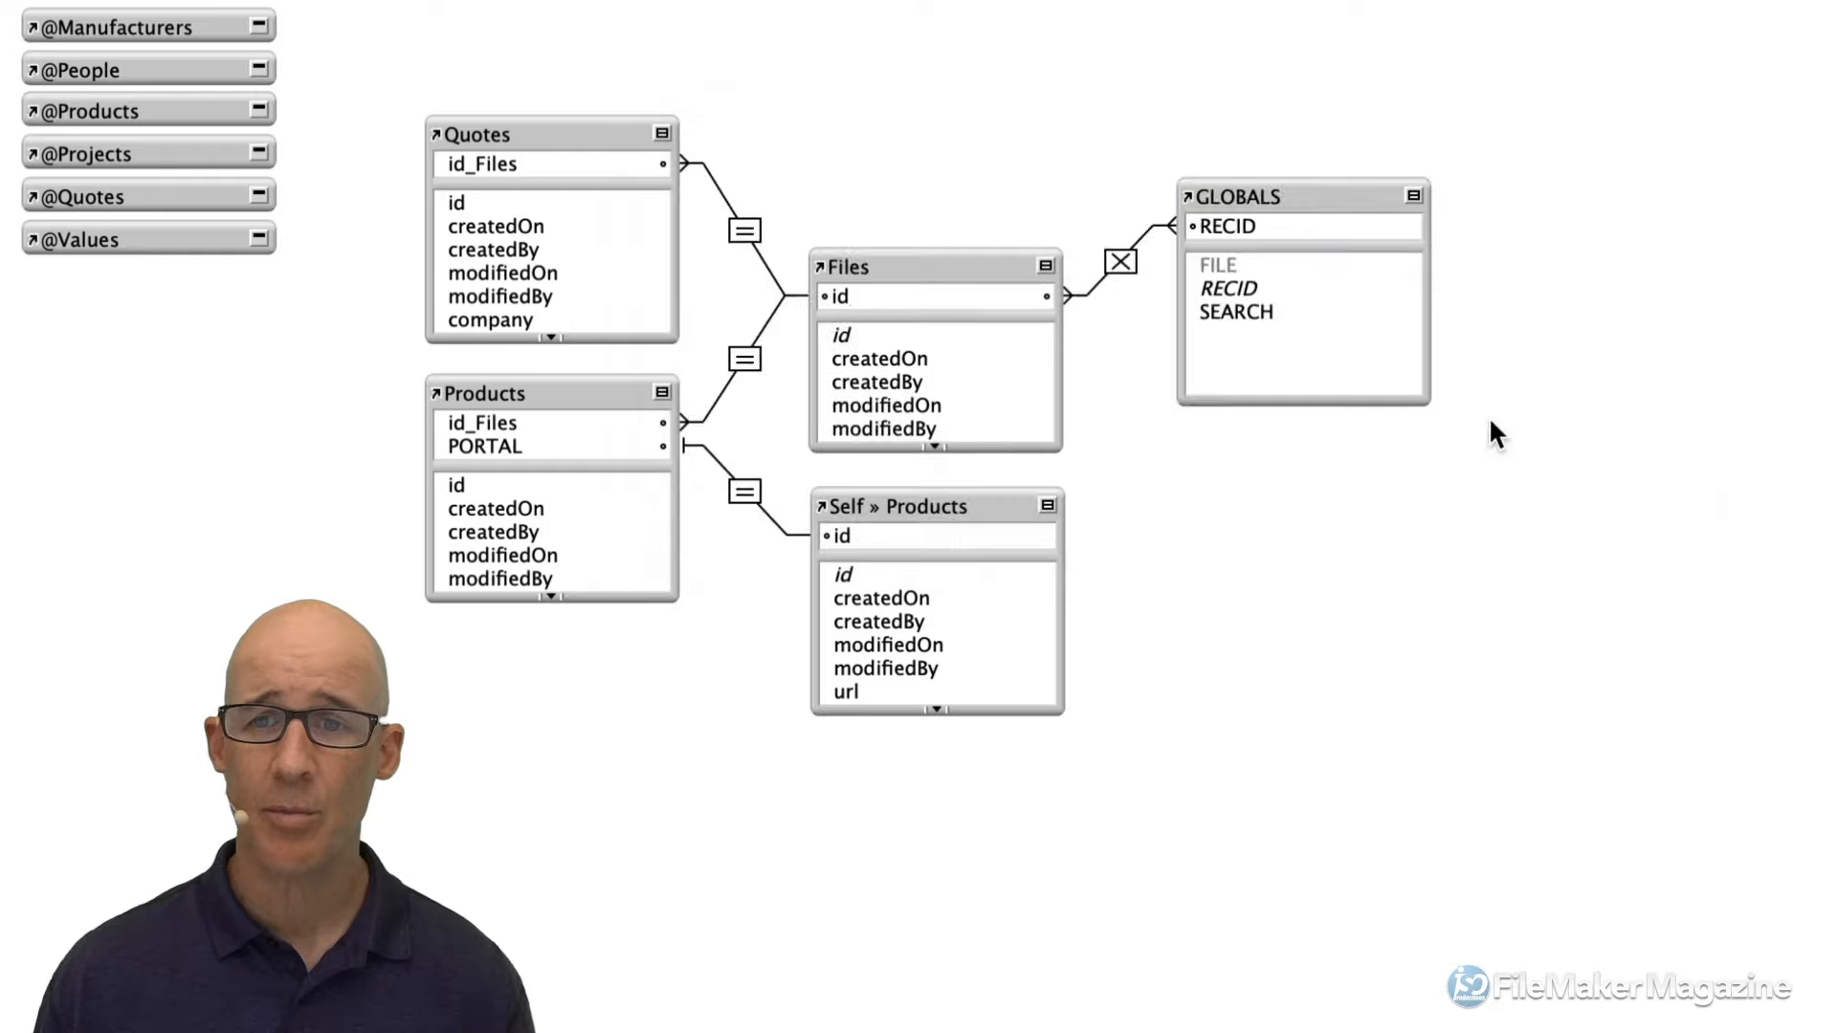
left_click(1644, 924)
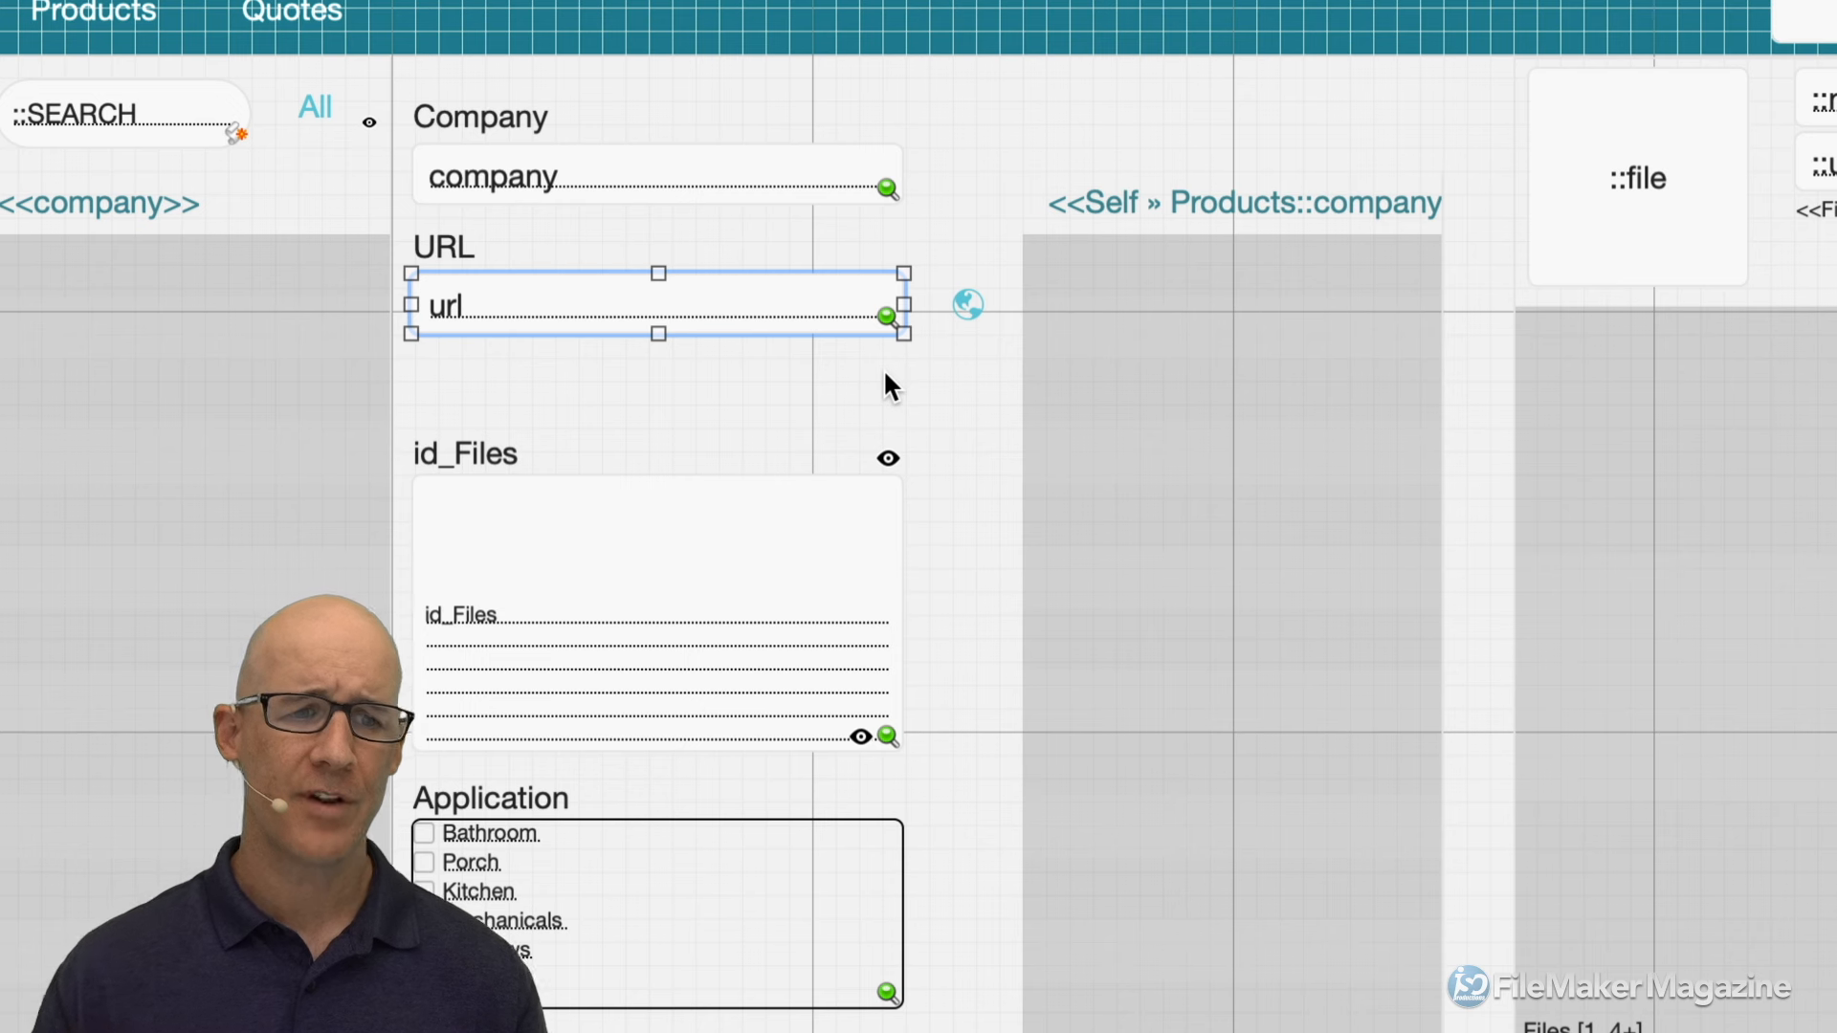
Add an unlabelled id field directly below the url field by duplicating and reassigning it, and return to Browse mode
left_click(746, 705)
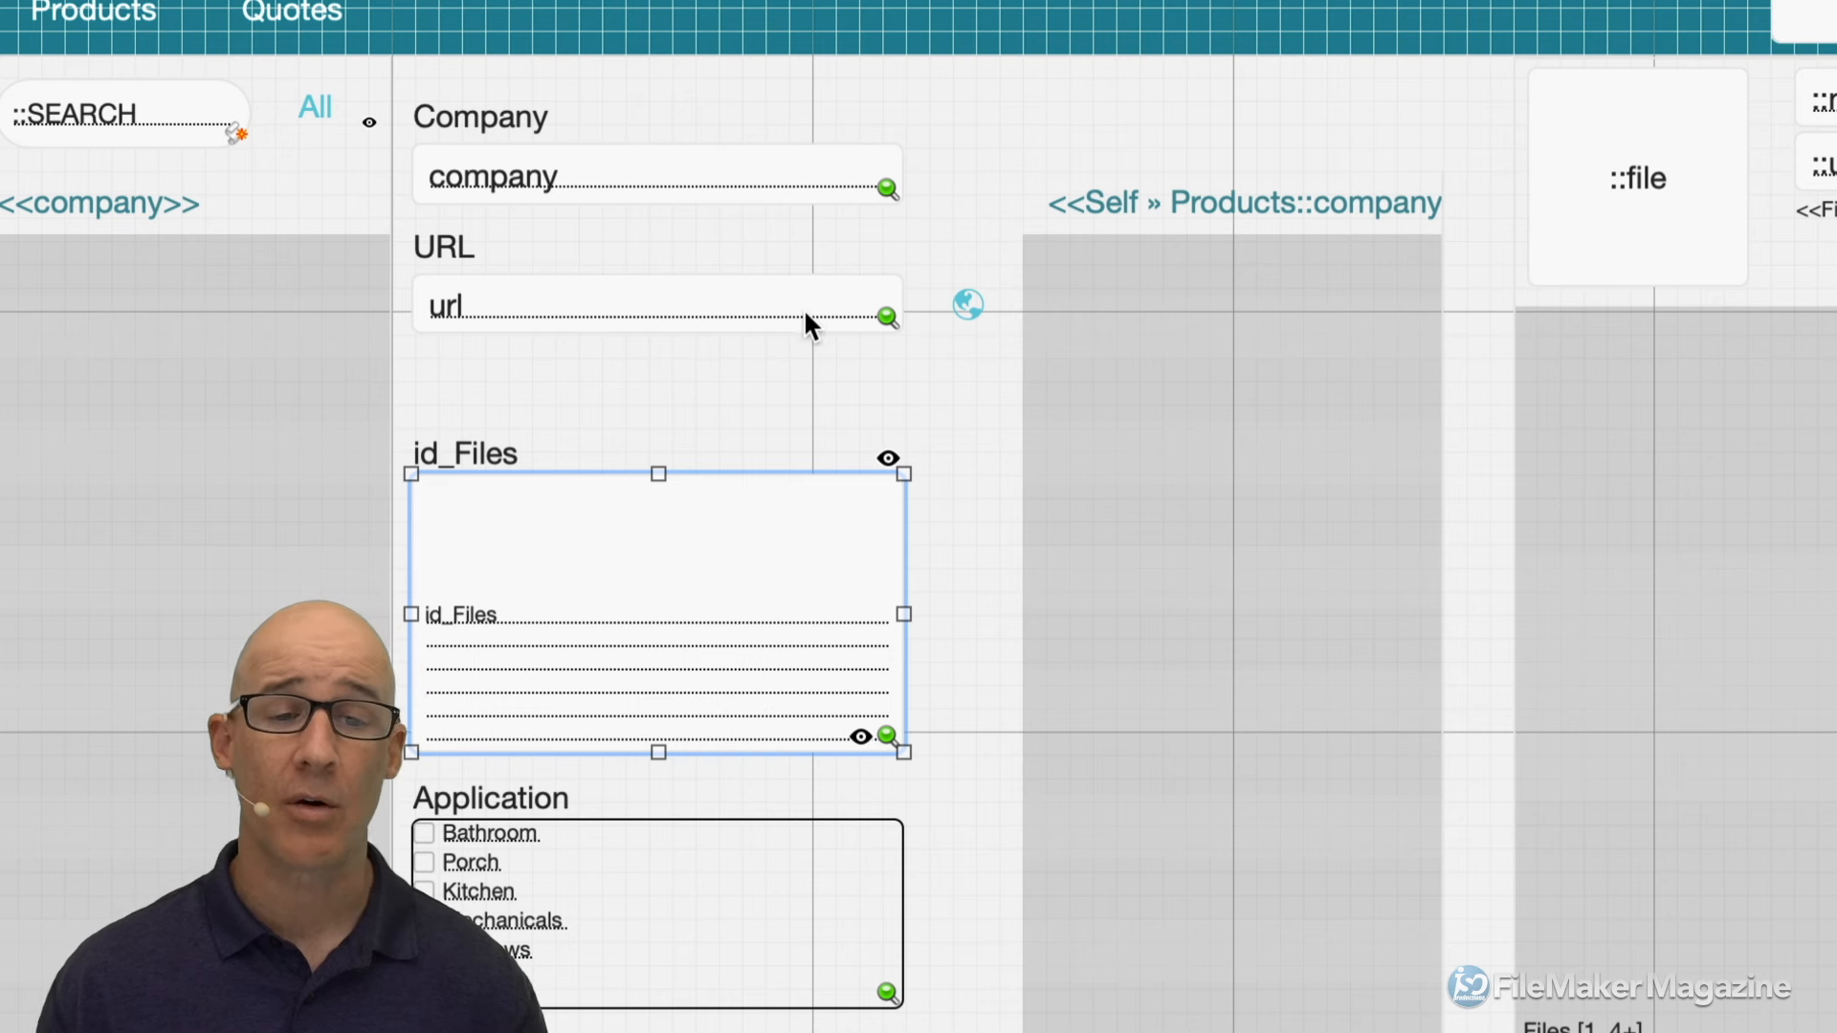
left_click_drag(804, 308, 805, 385)
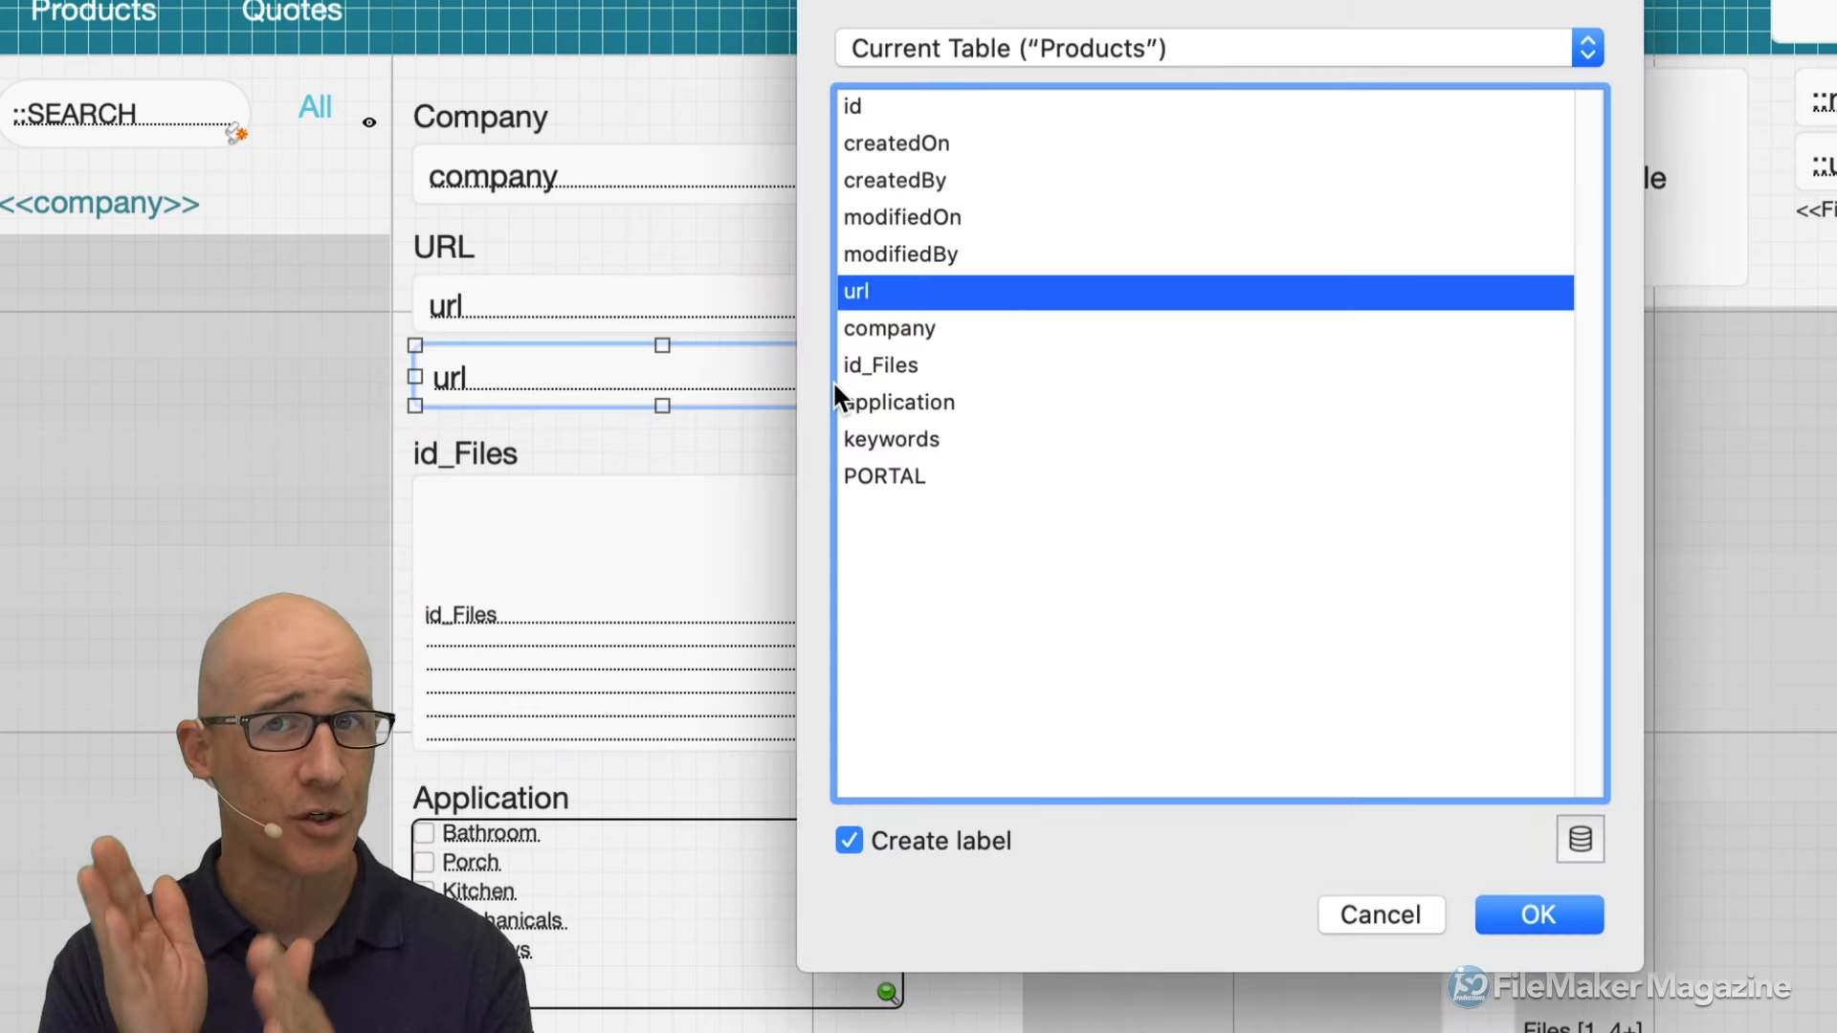
left_click(899, 110)
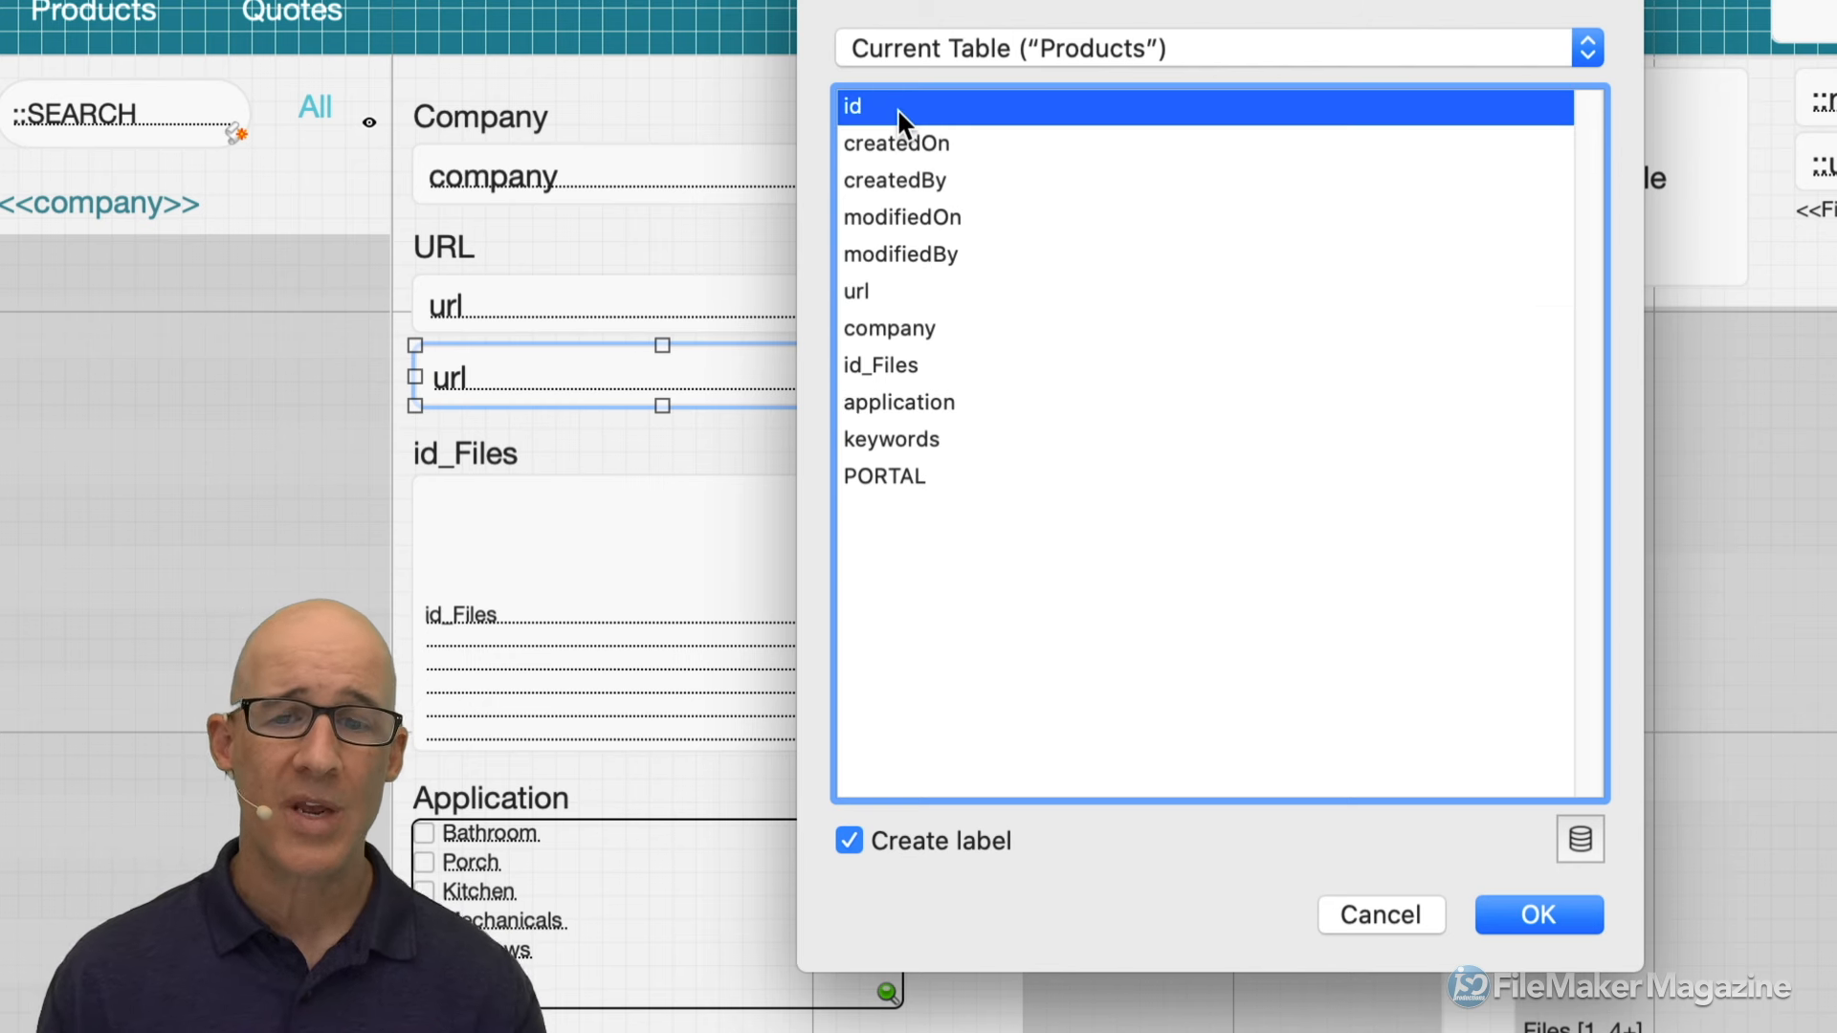
left_click(1526, 907)
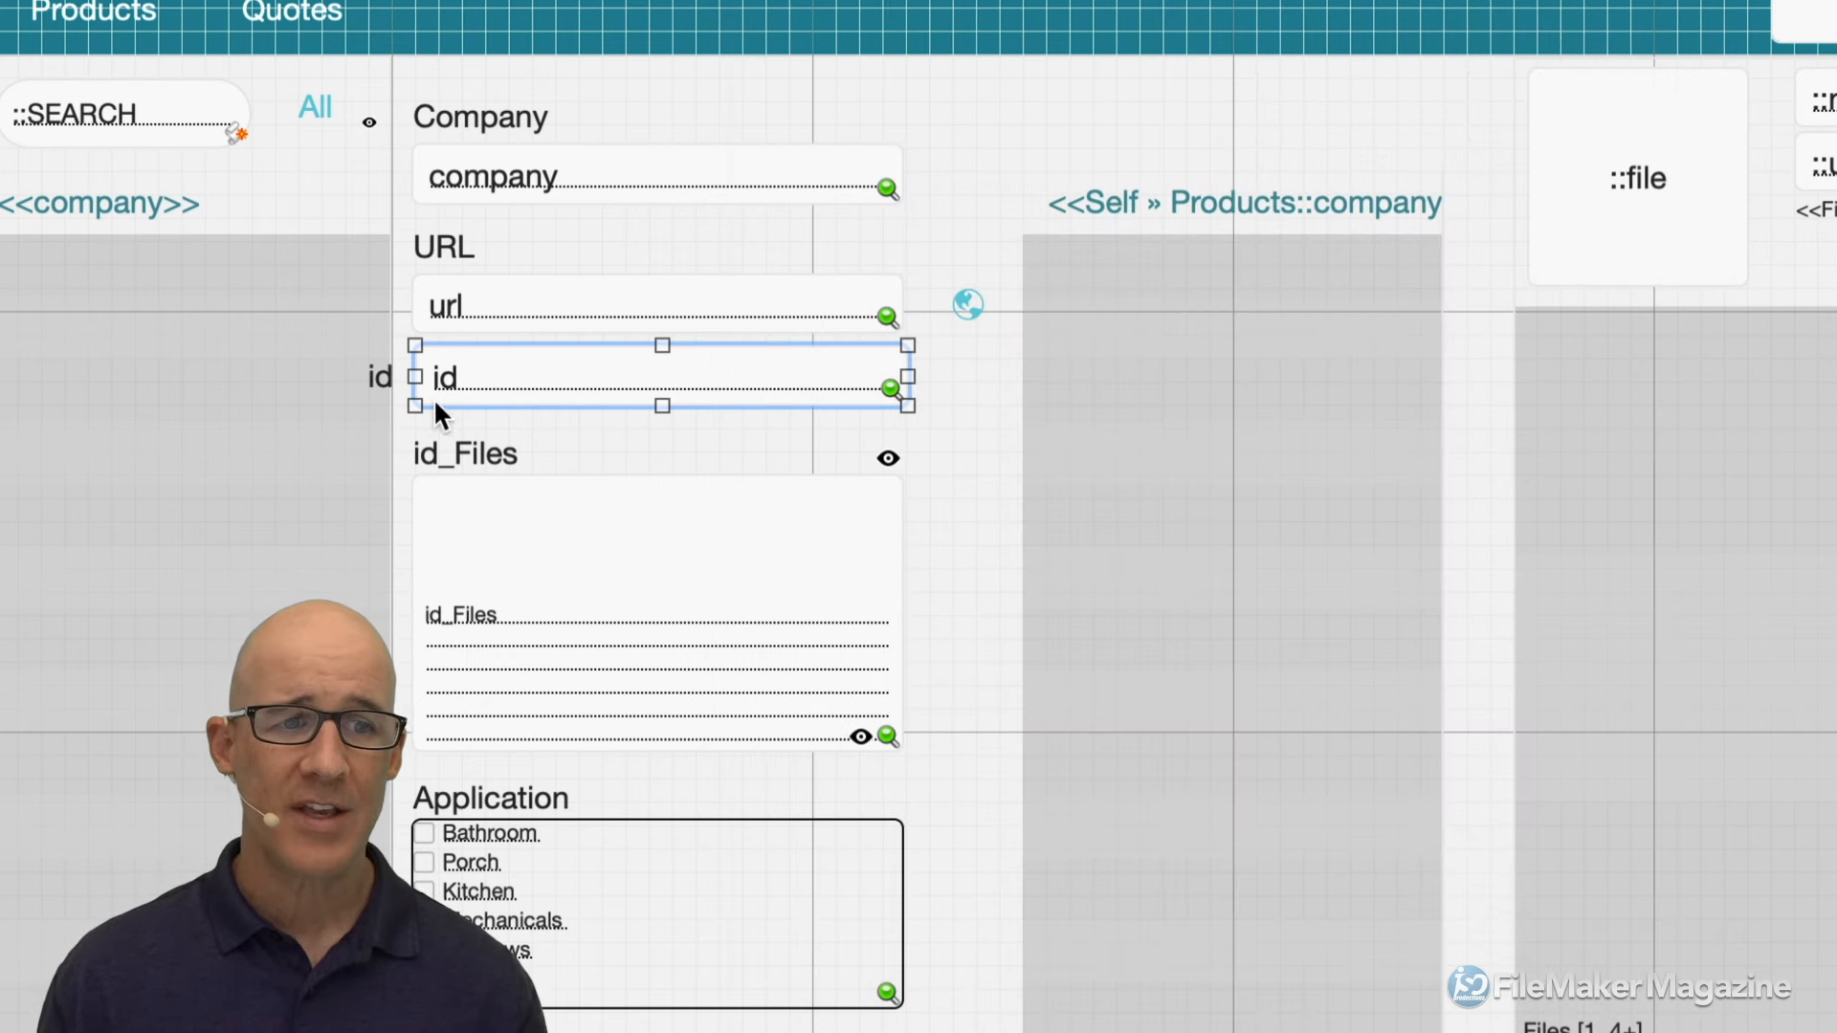
left_click(381, 378)
key("Delete")
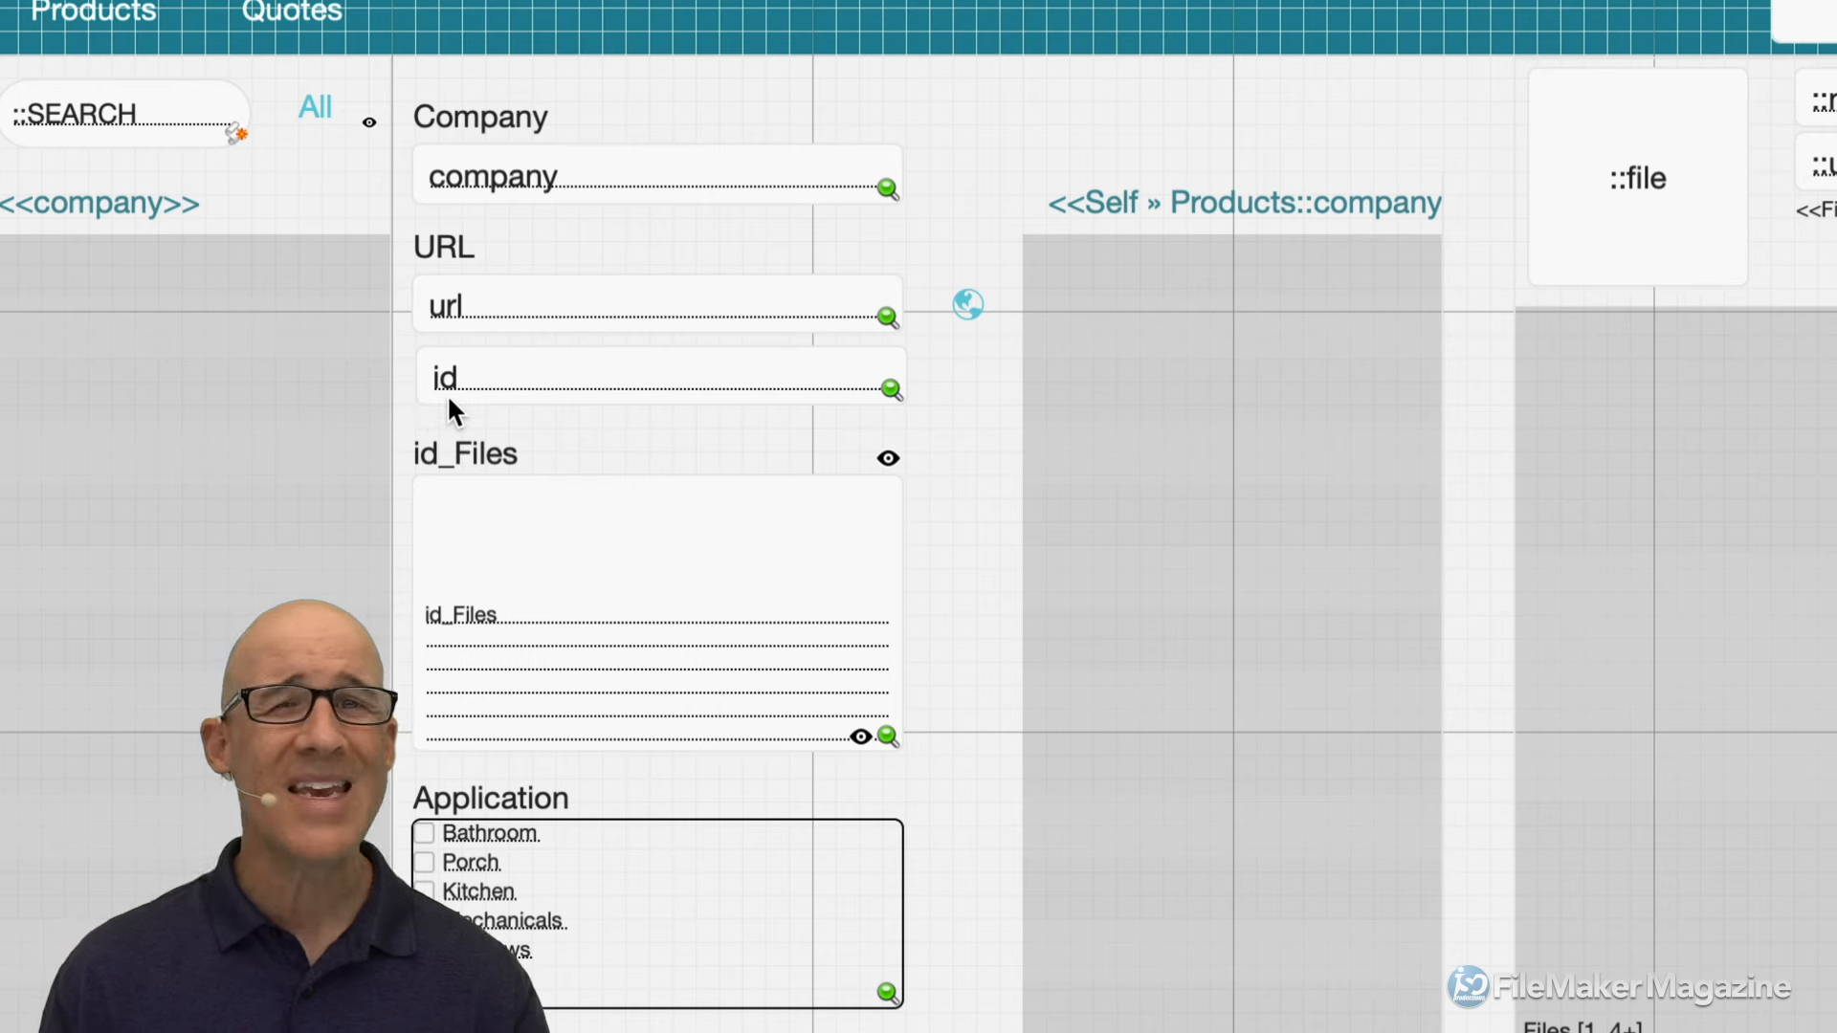
key("super+b")
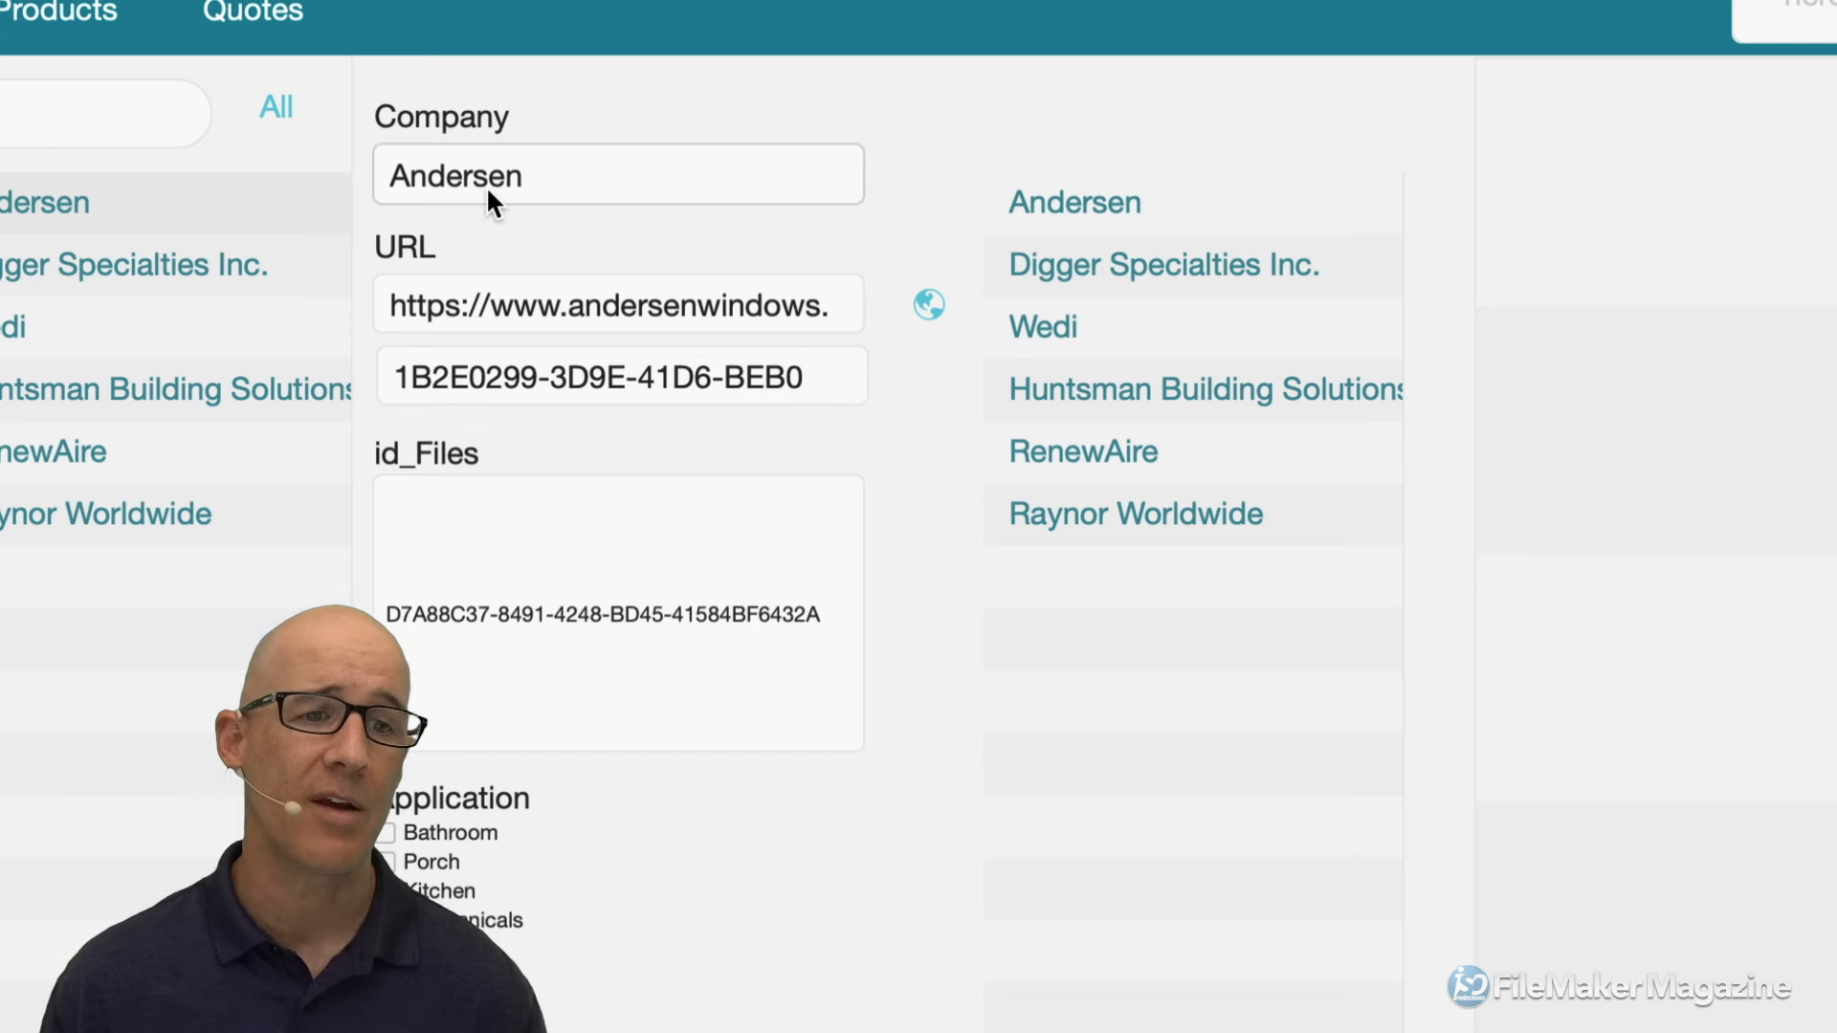
Go to the next product record, and examine the company field's behavior settings, including its Quick Find option, in Layout mode
key("ctrl+Down")
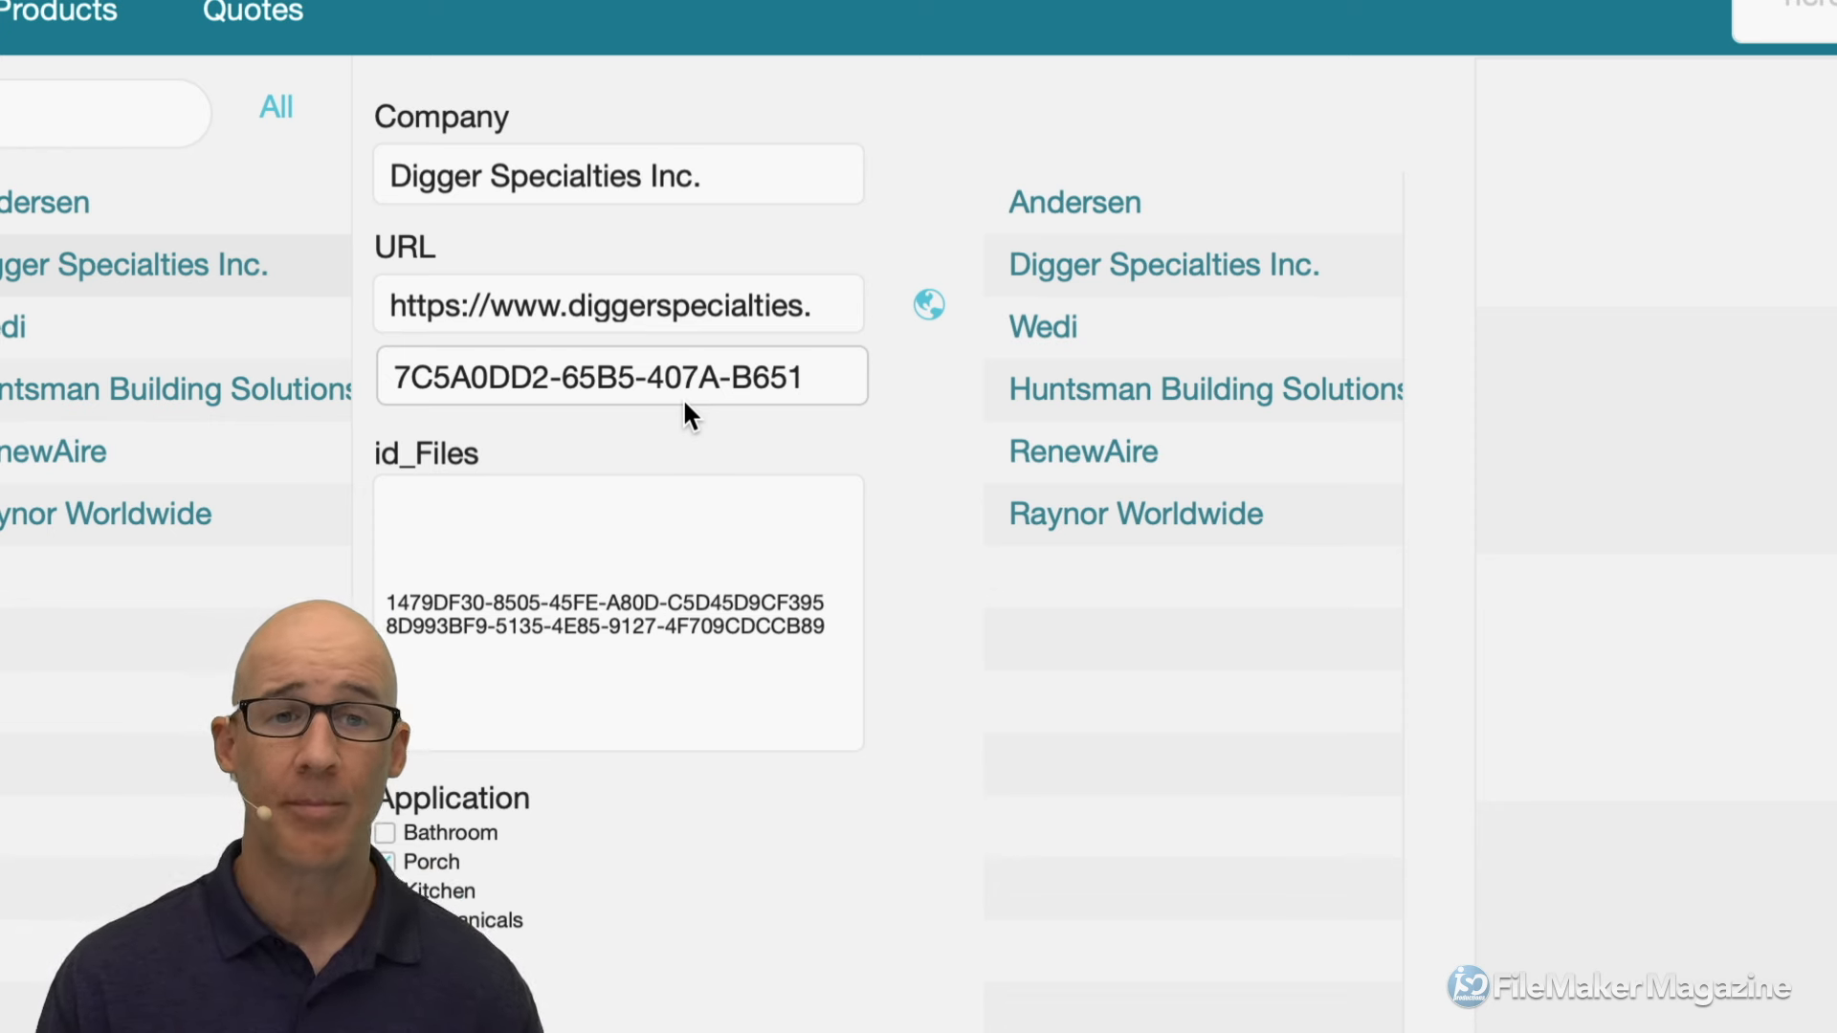
key("super+l")
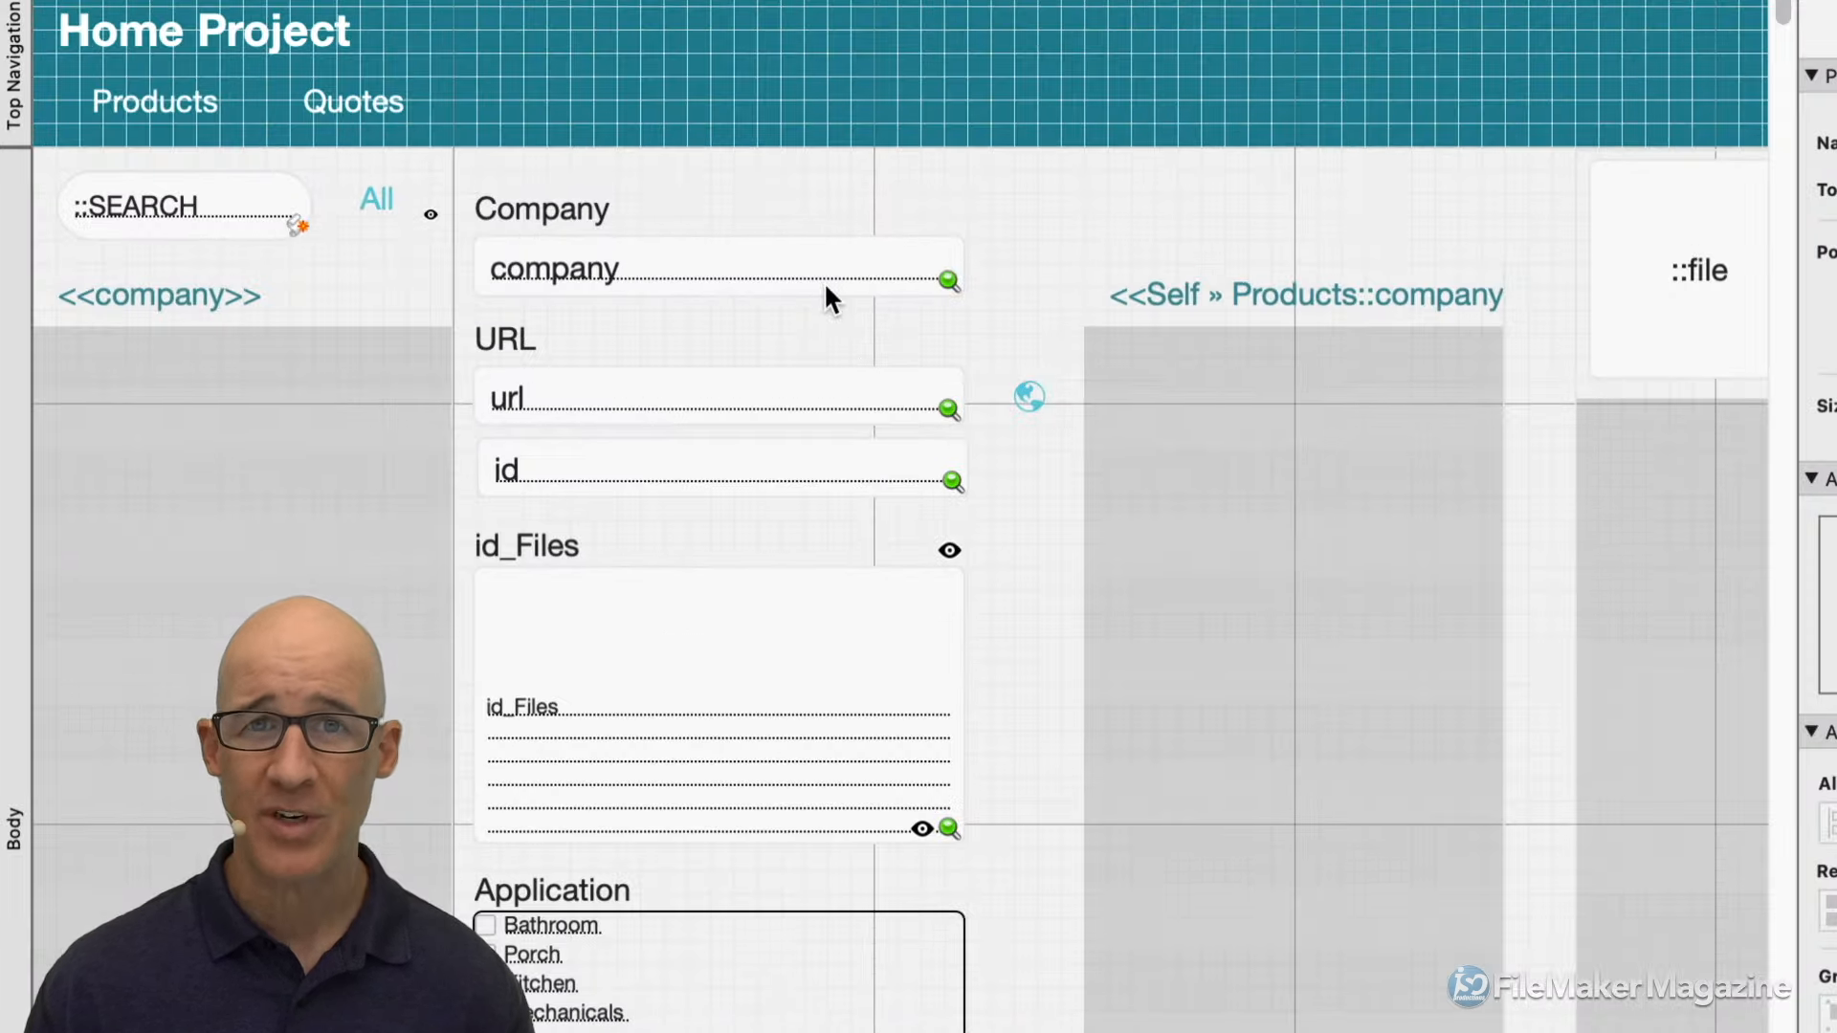
left_click(817, 275)
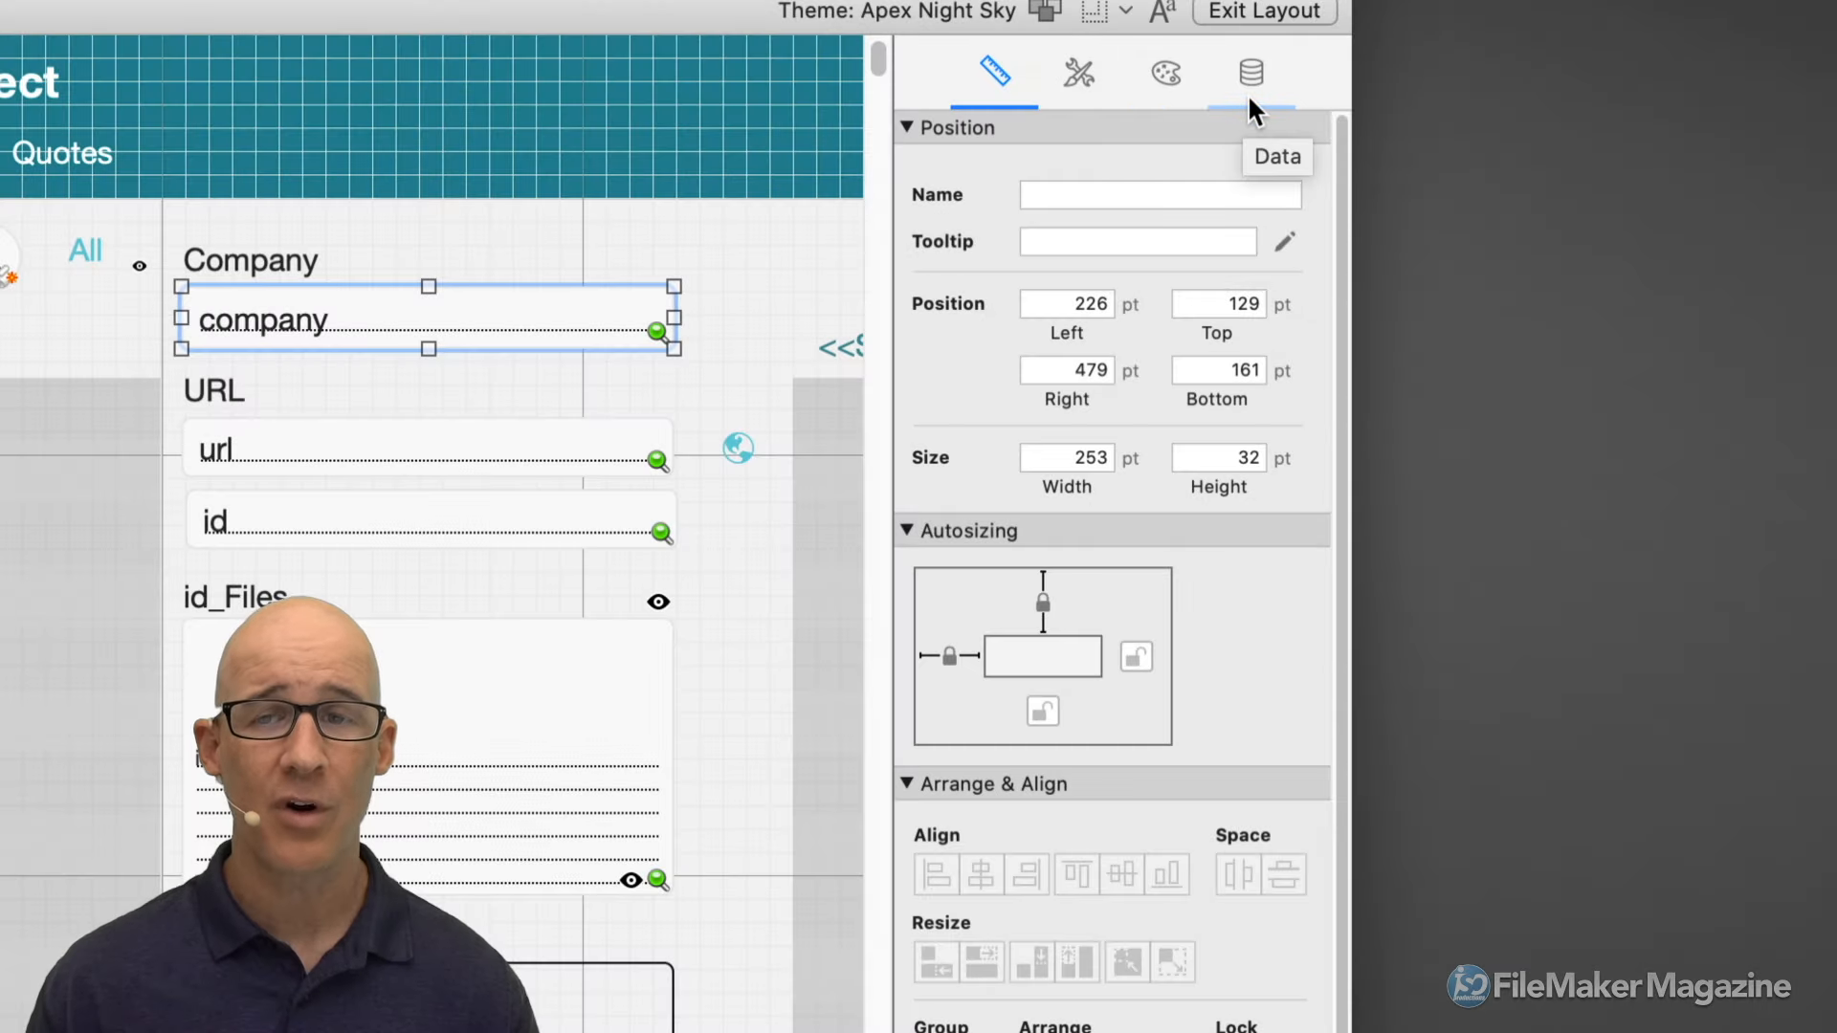
left_click(1247, 93)
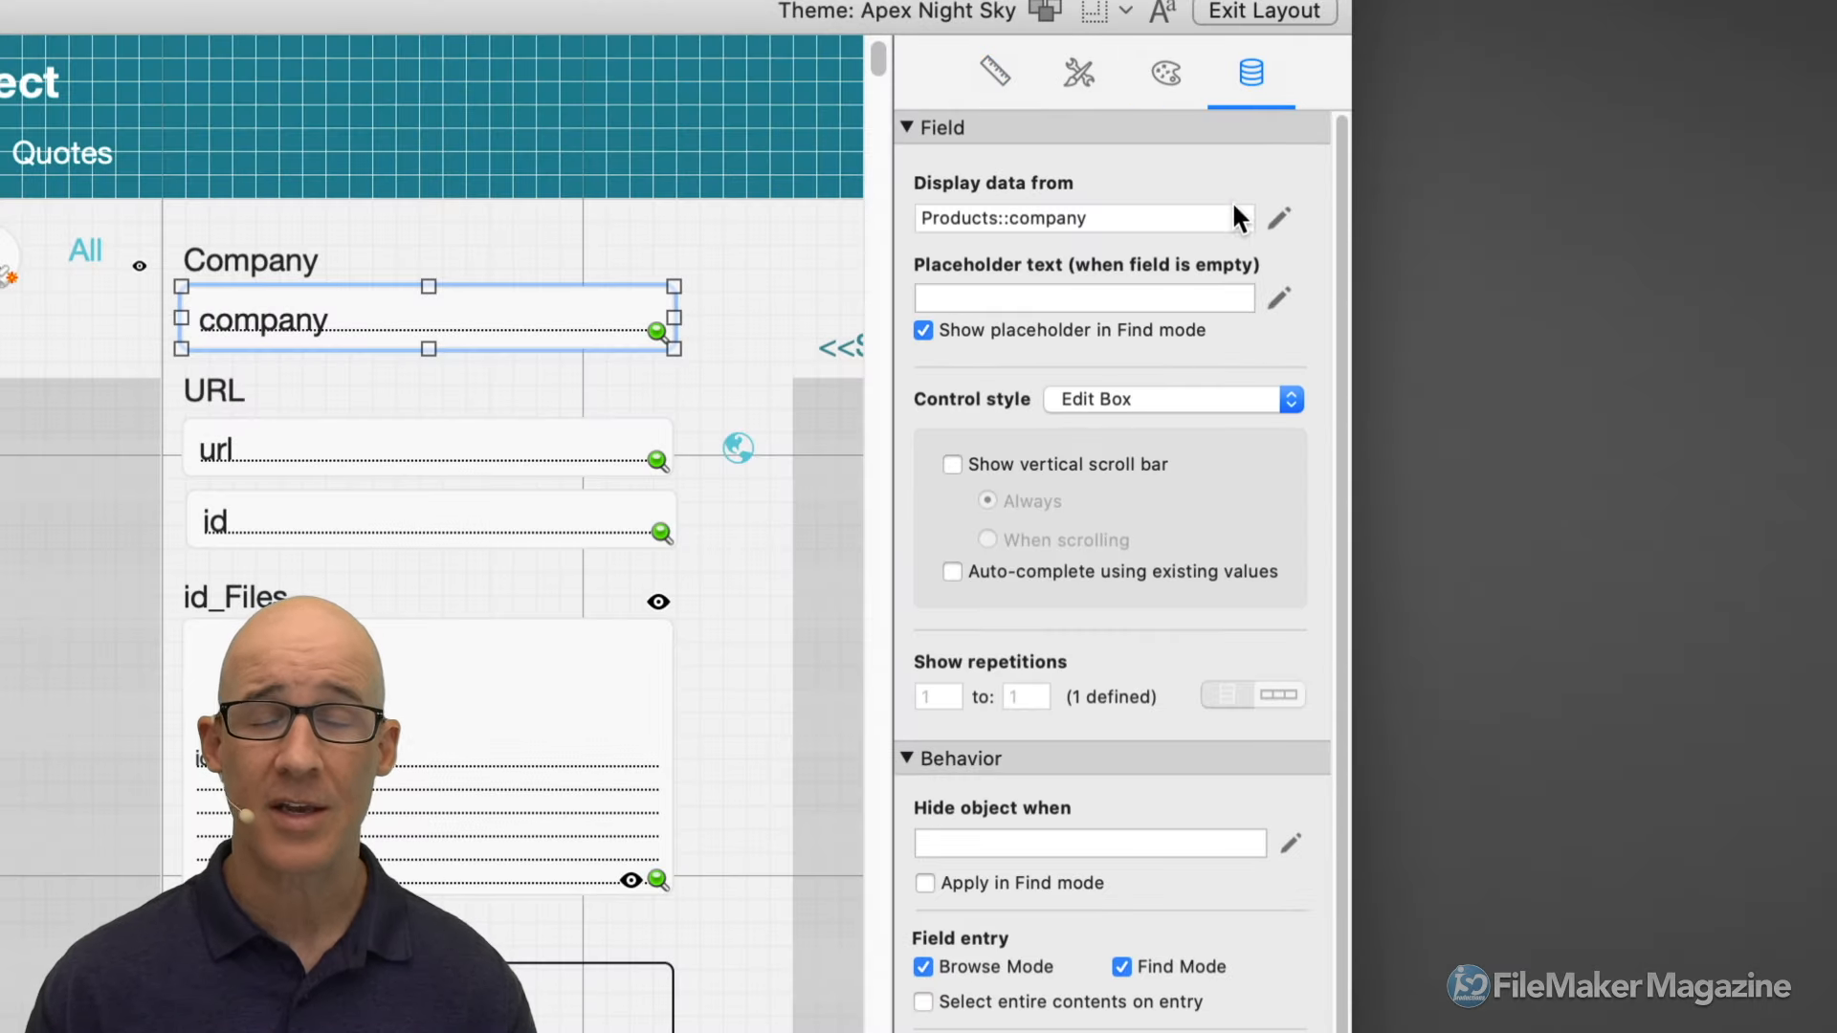
scroll(1247, 275, "down", 3)
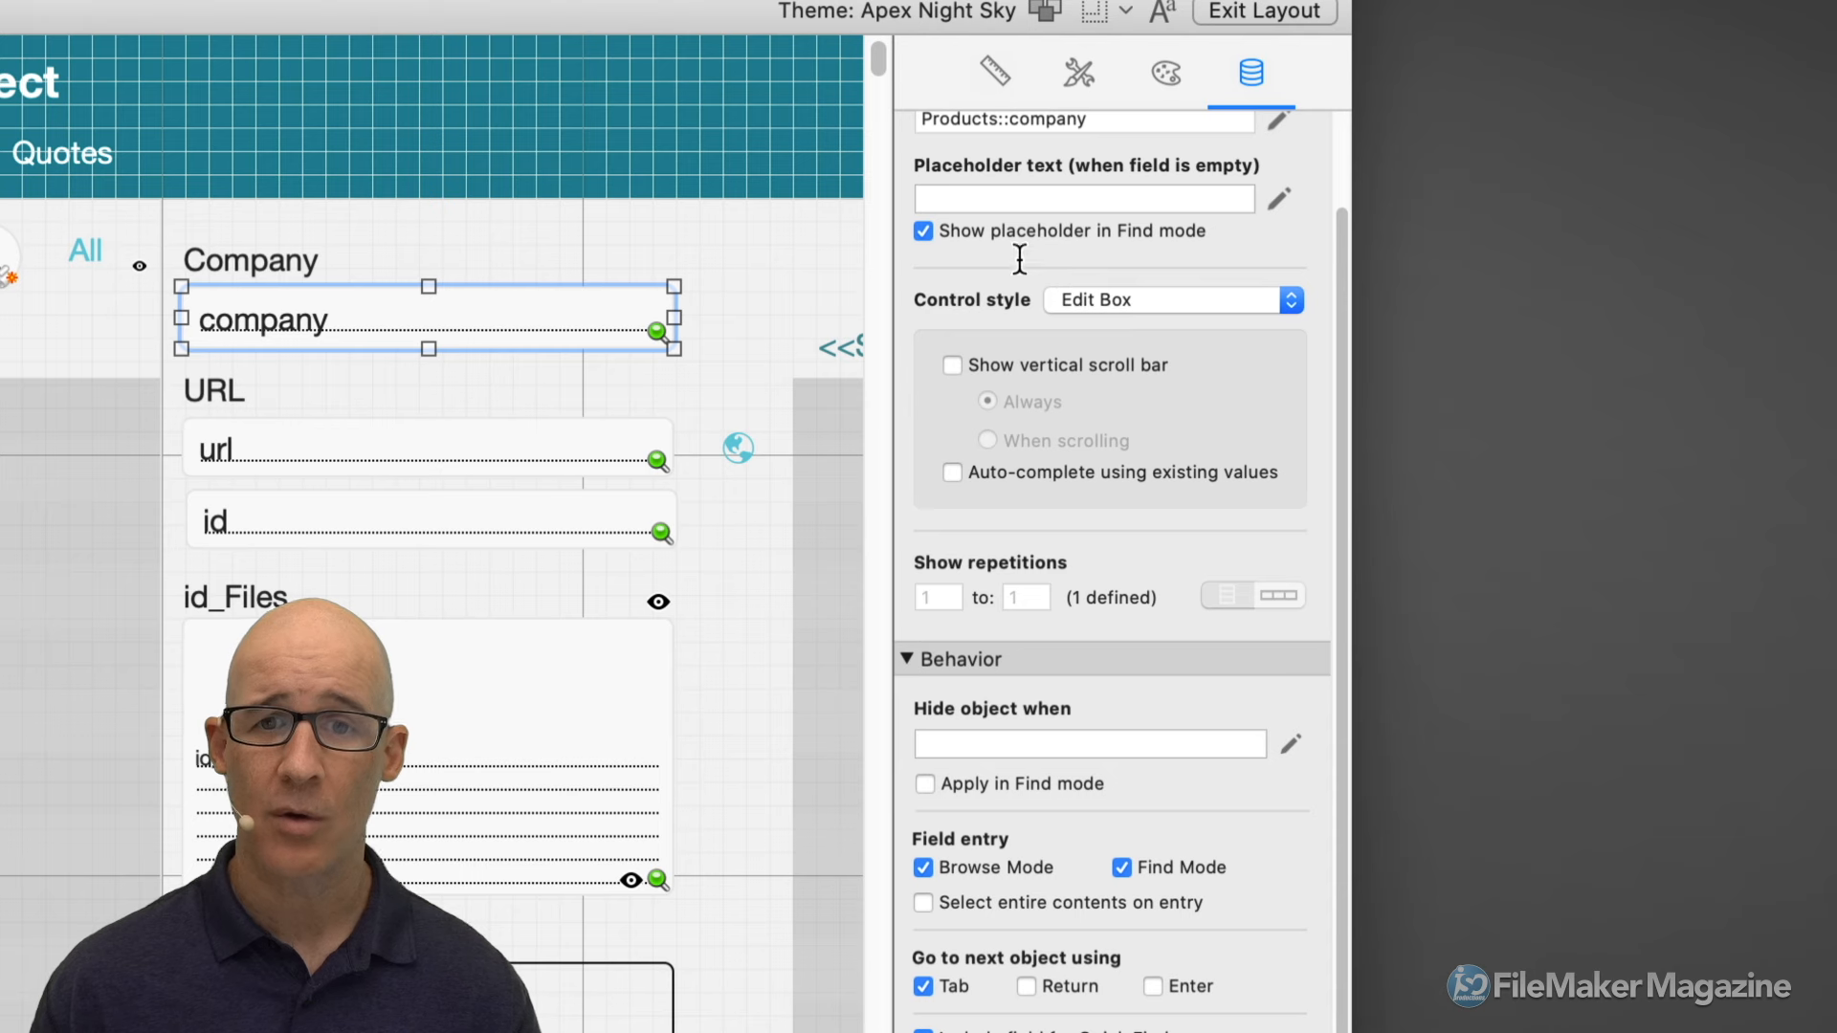
scroll(1019, 258, "up", 3)
left_click(907, 127)
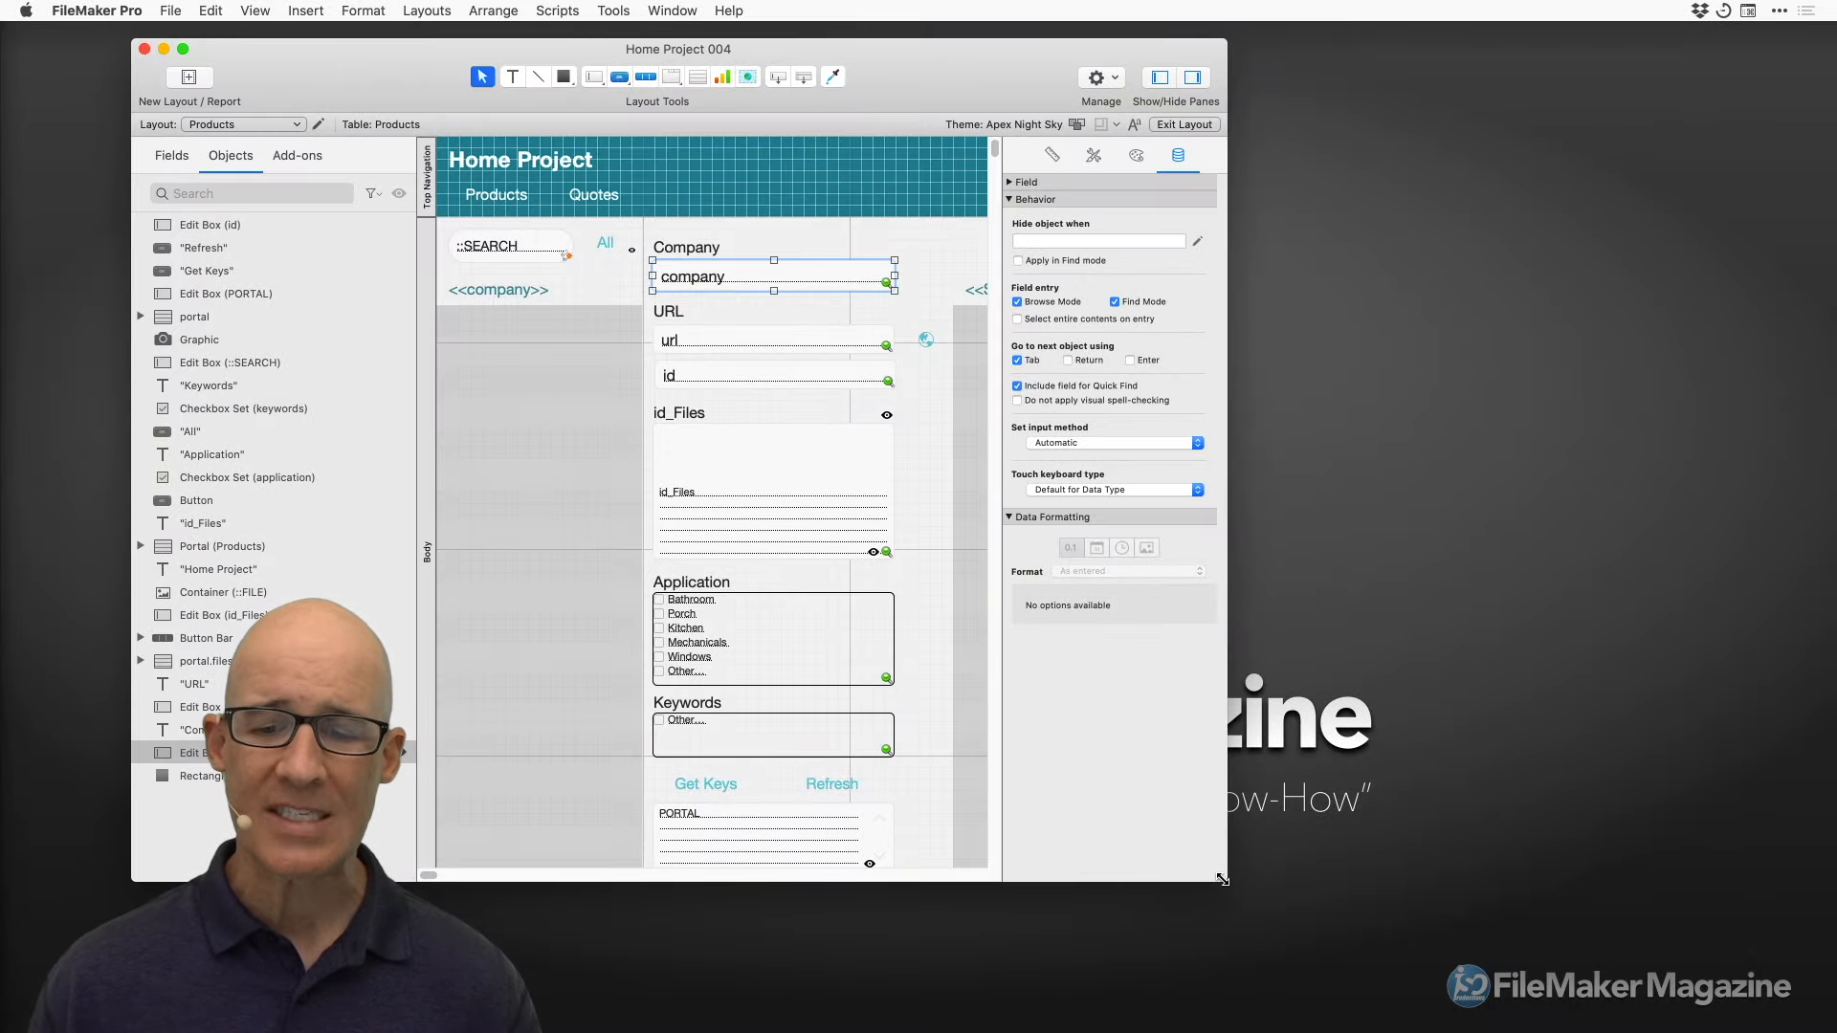
Enlarge the layout window and append "More words." to the <<Files::filename>> merge text in the Files portal
left_click_drag(1221, 878, 1739, 971)
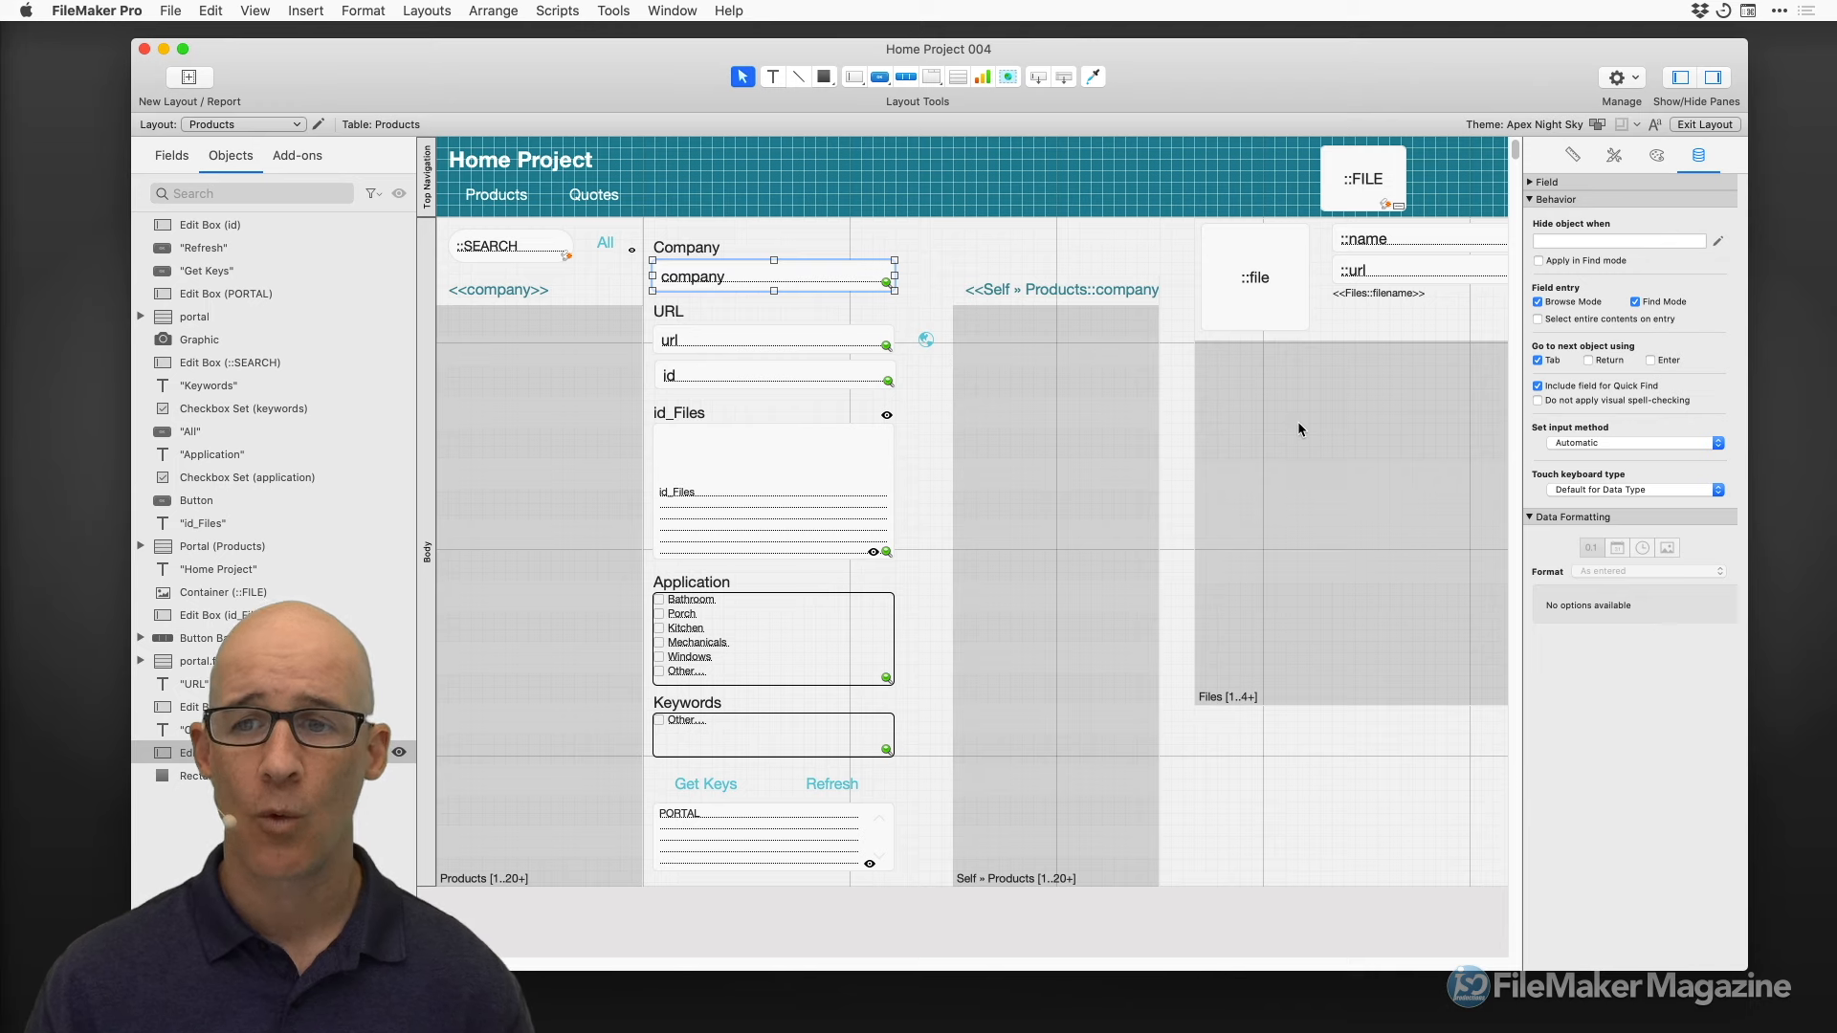
scroll(1298, 421, "right", 5)
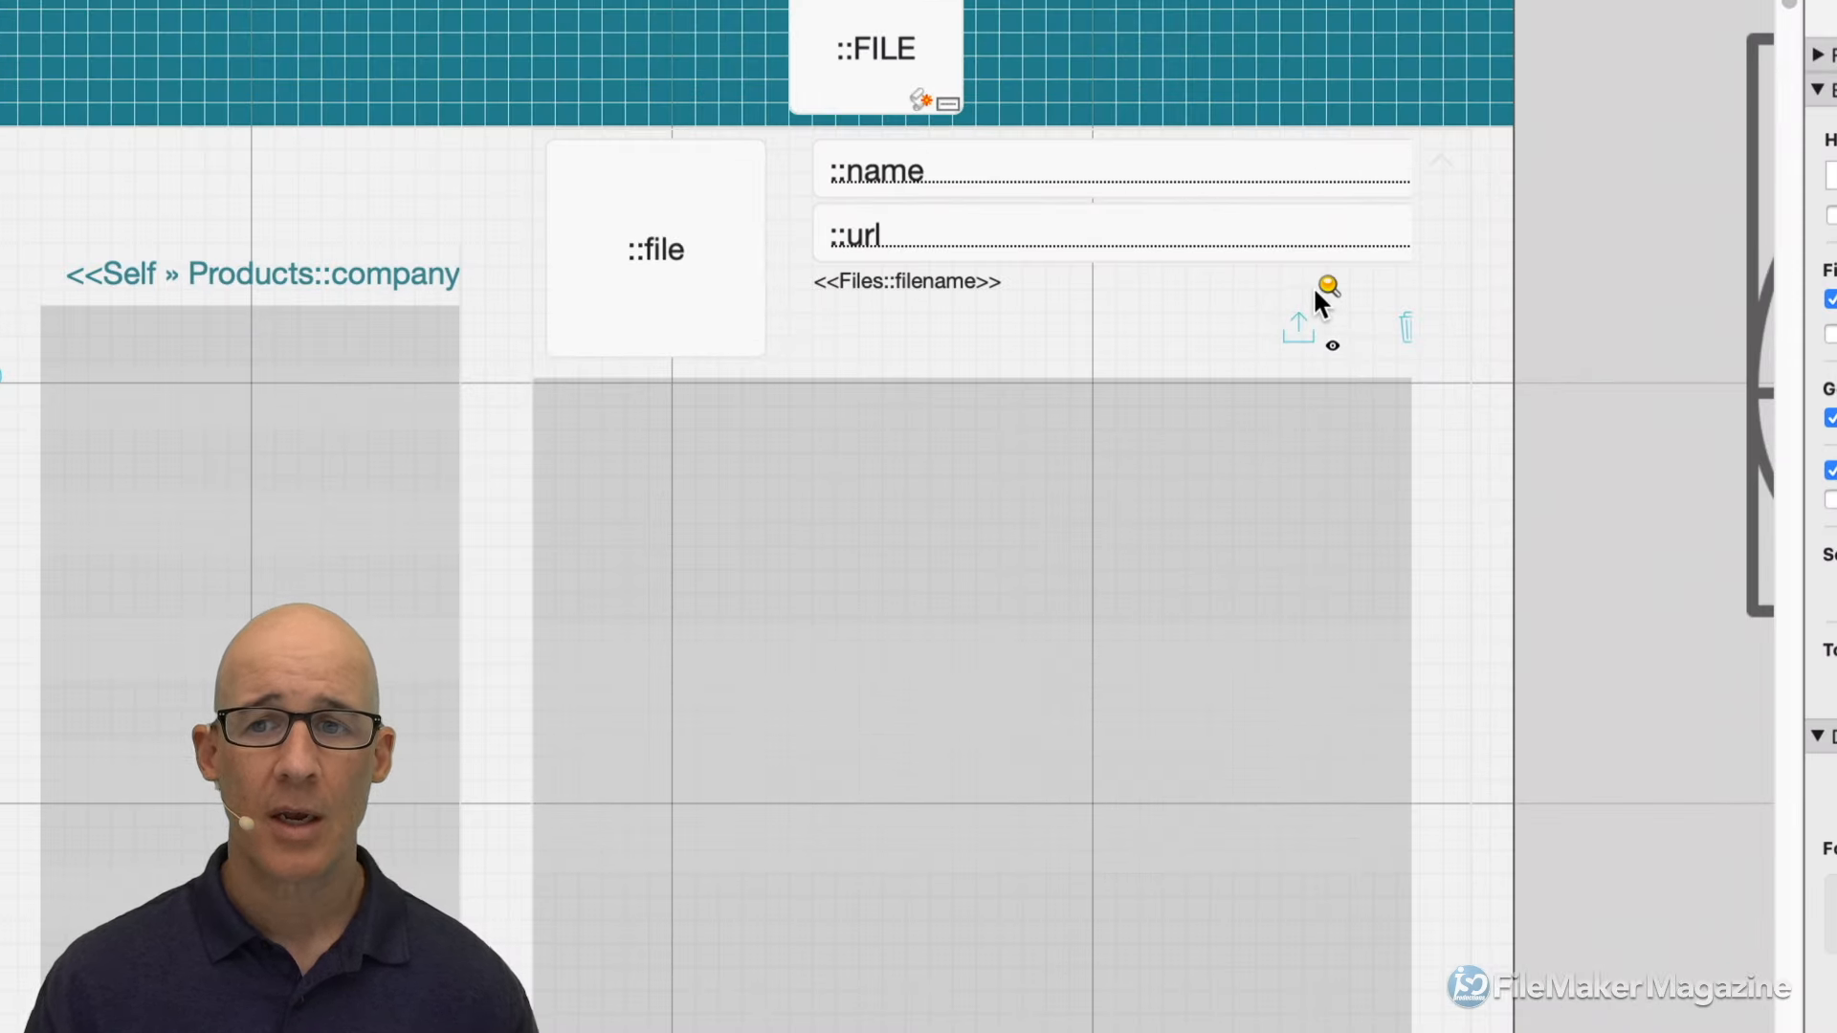
left_click(1328, 287)
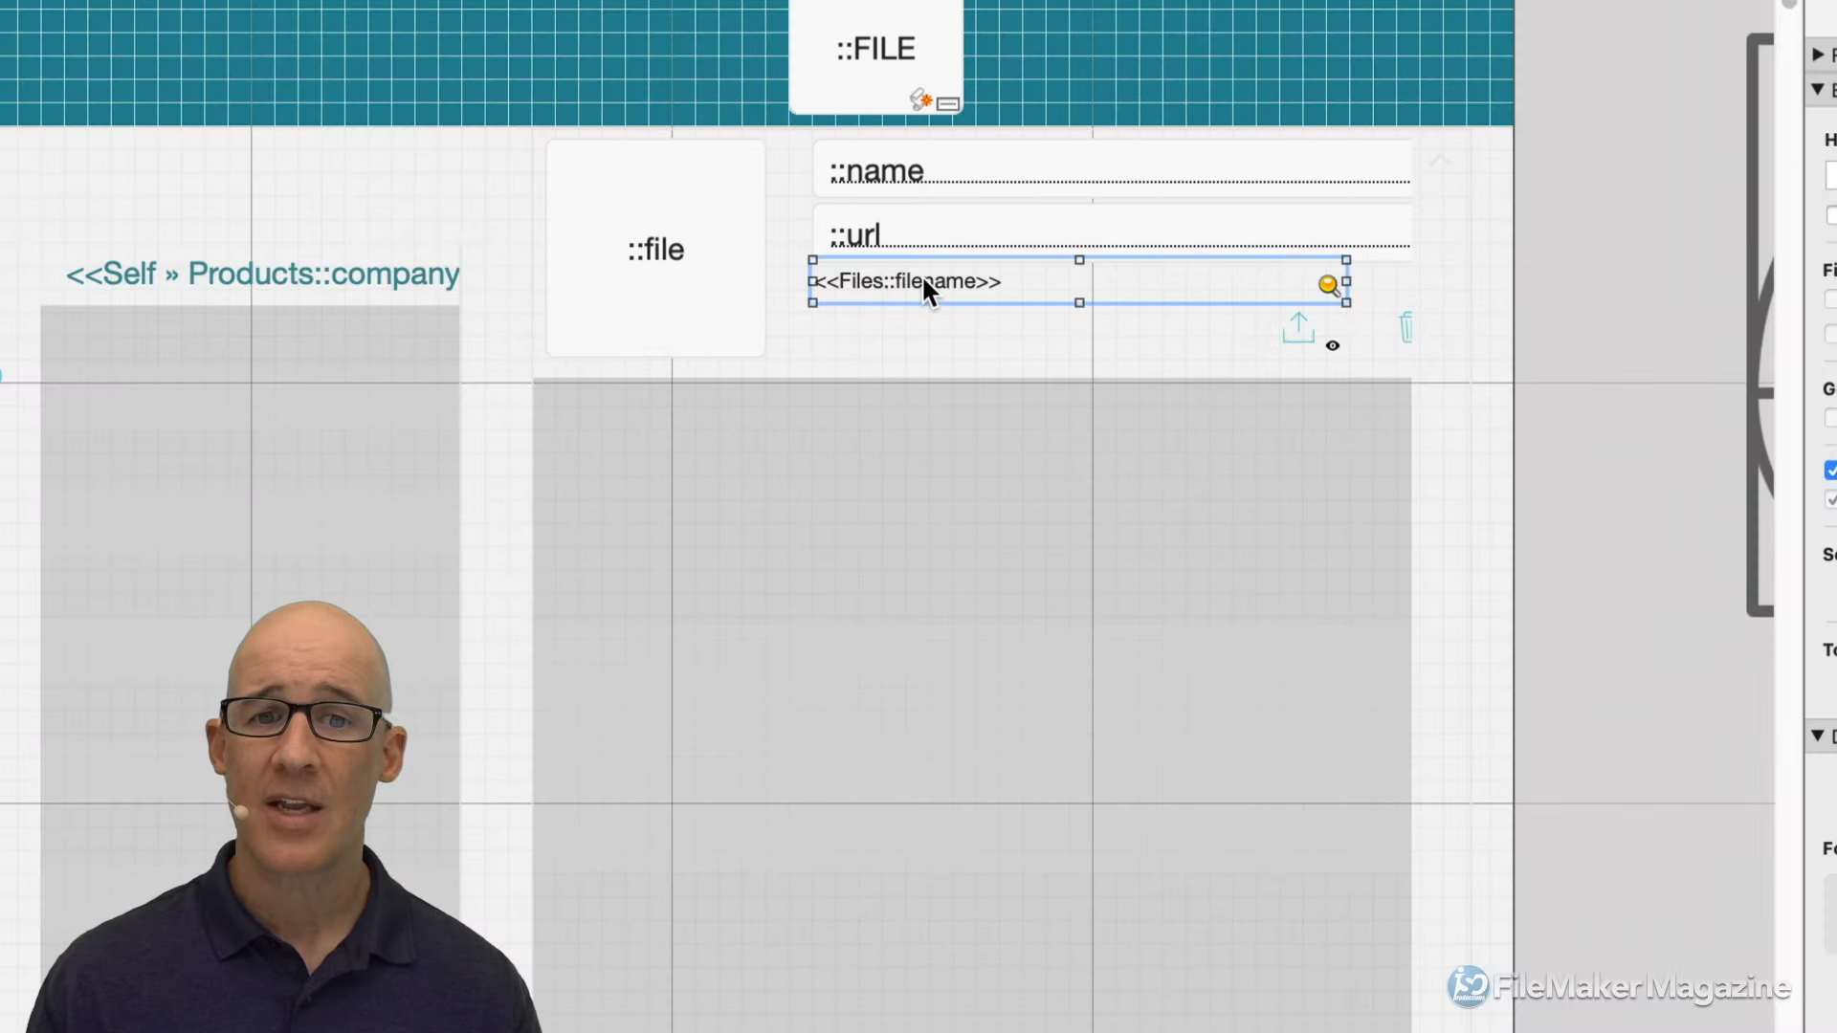
left_click(1024, 284)
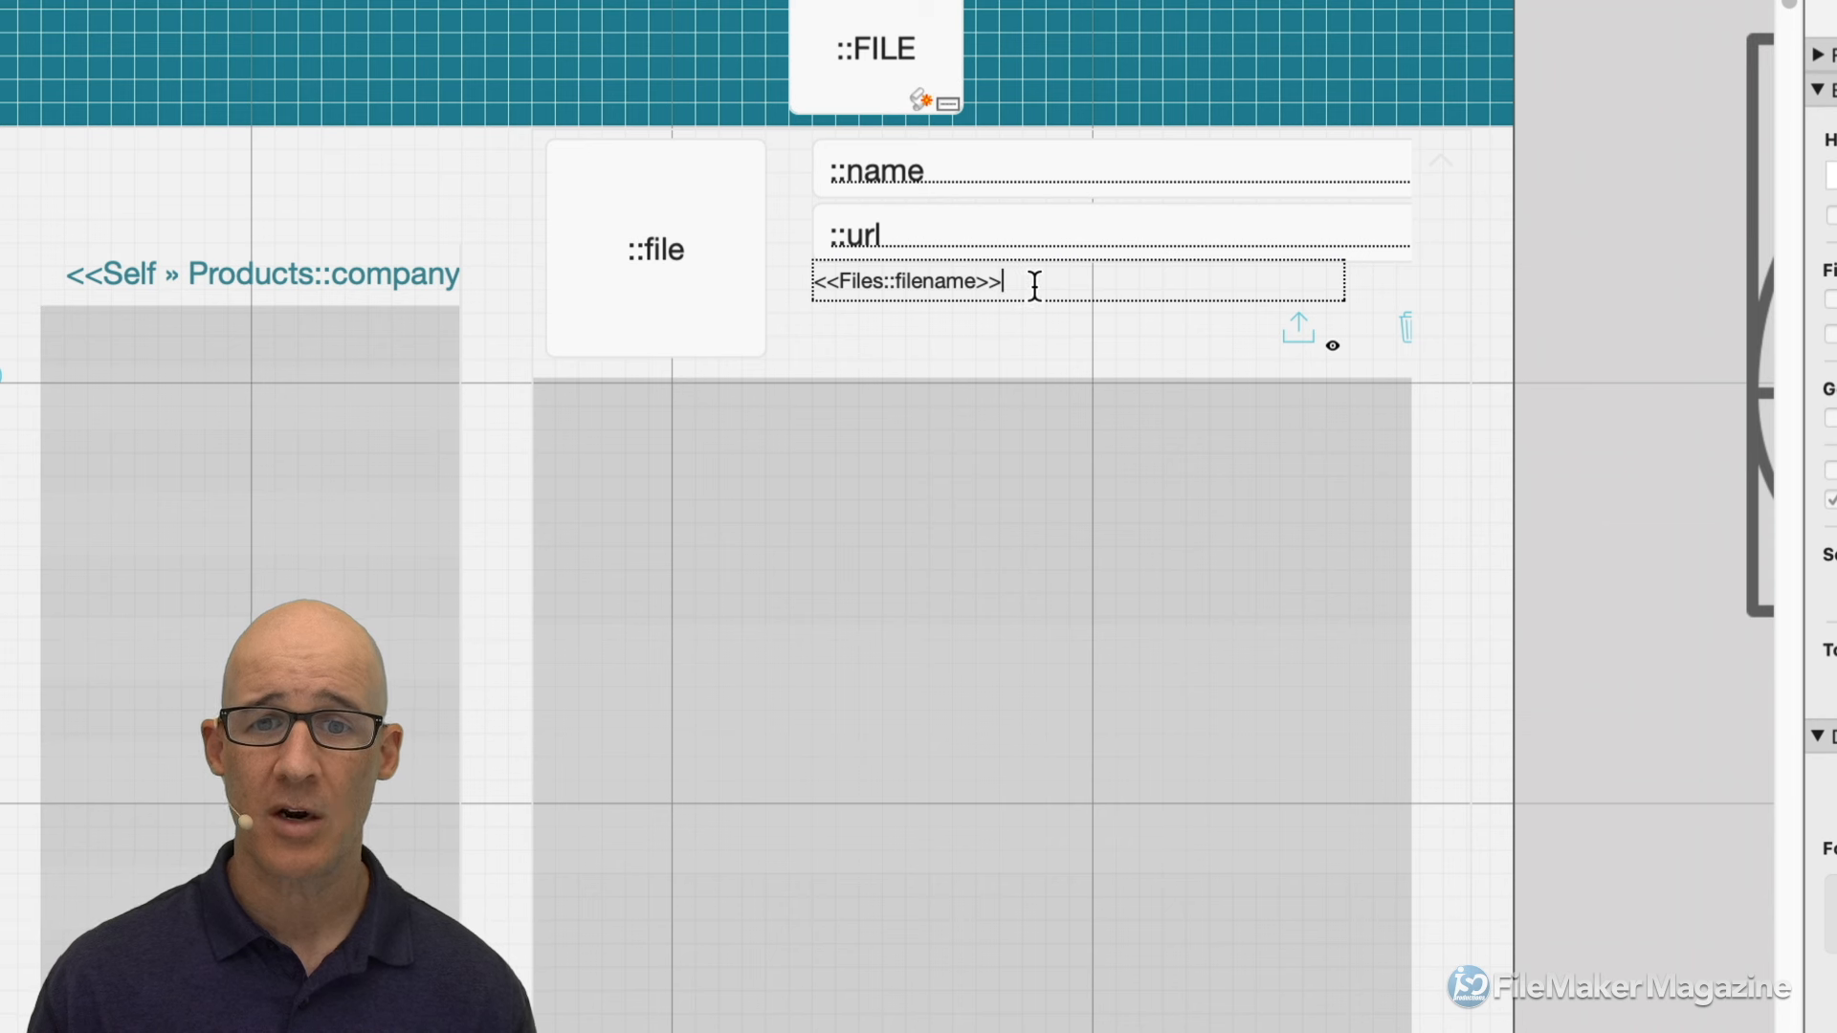
type("More workd")
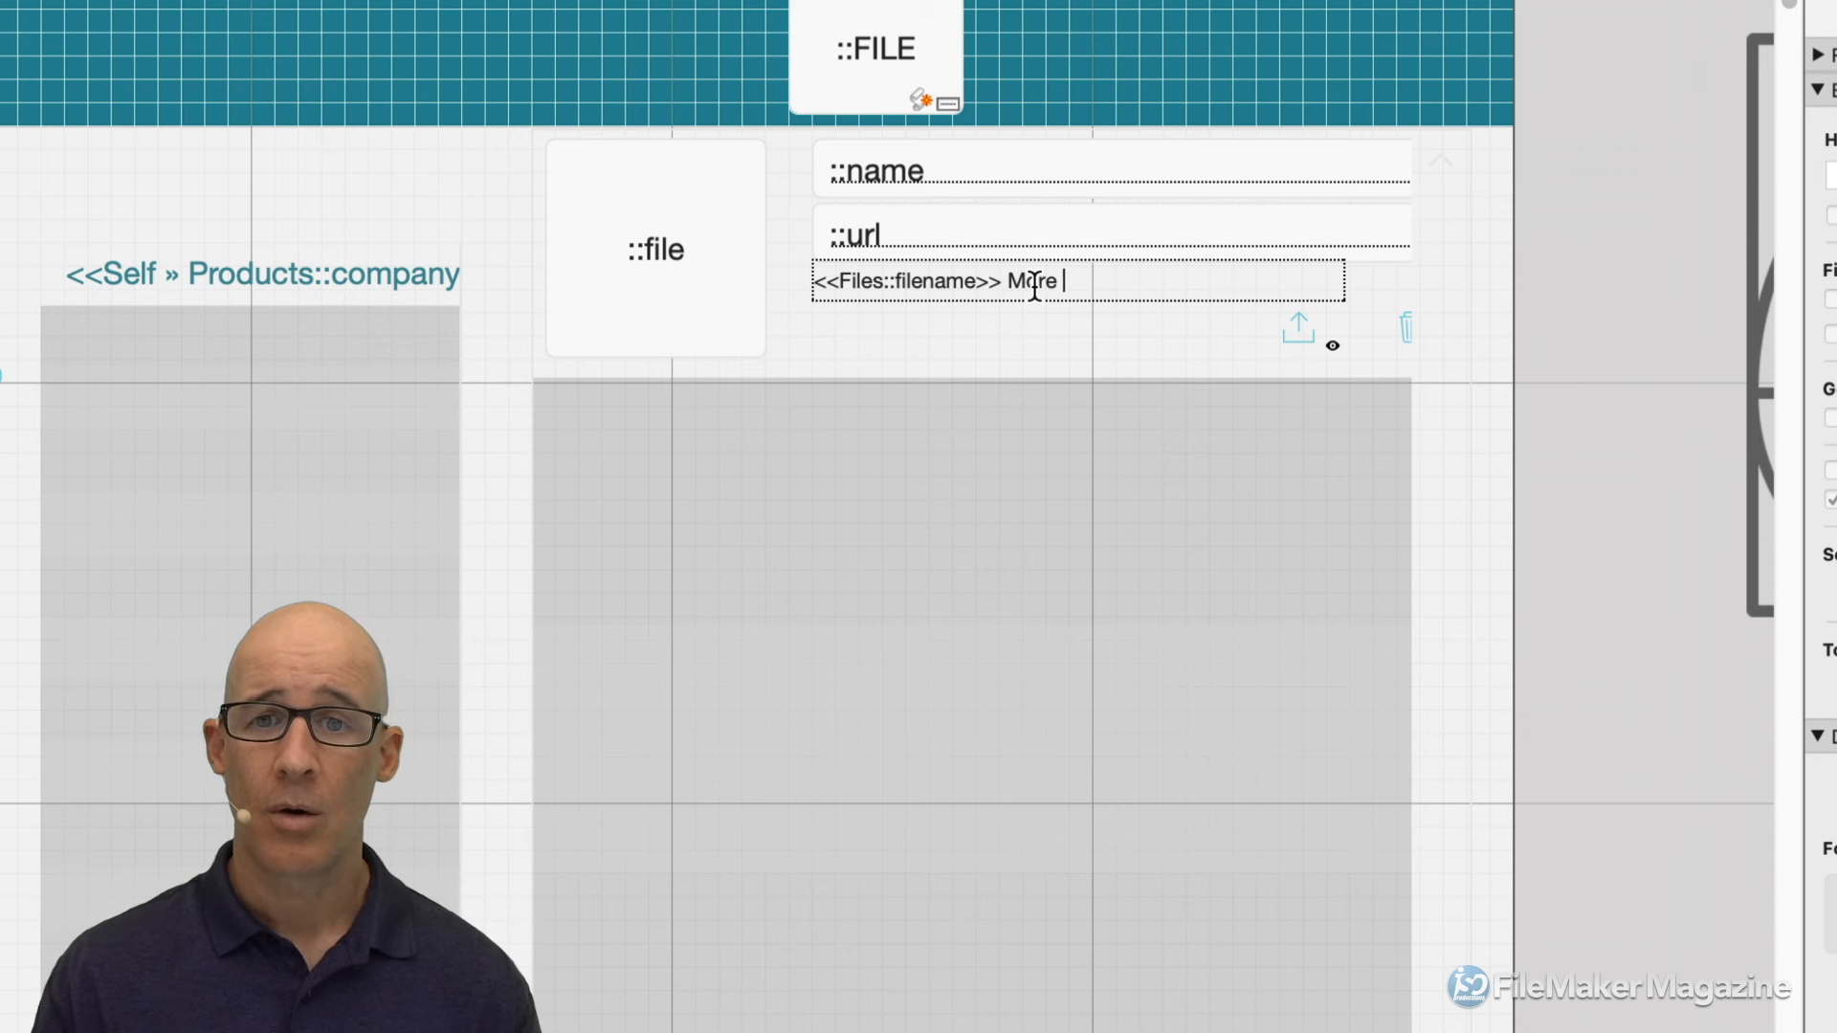
key("BackSpace")
key("BackSpace")
type("ds.")
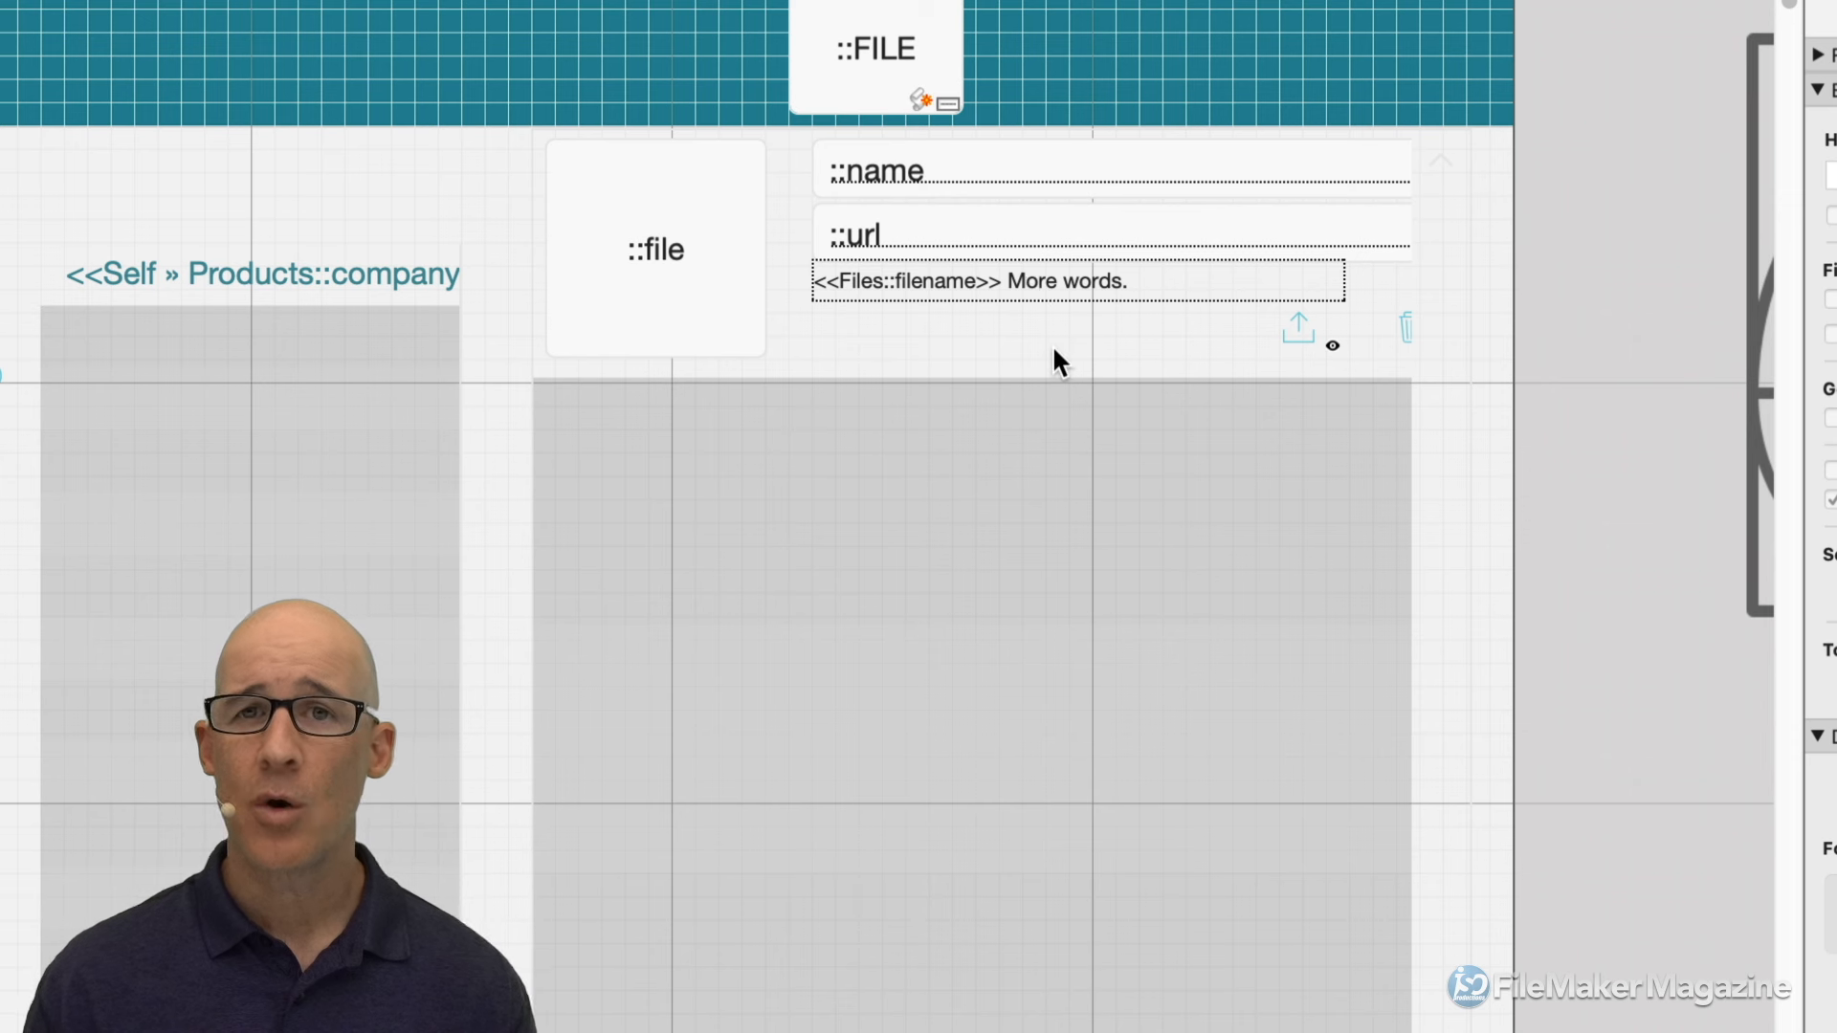
key("Escape")
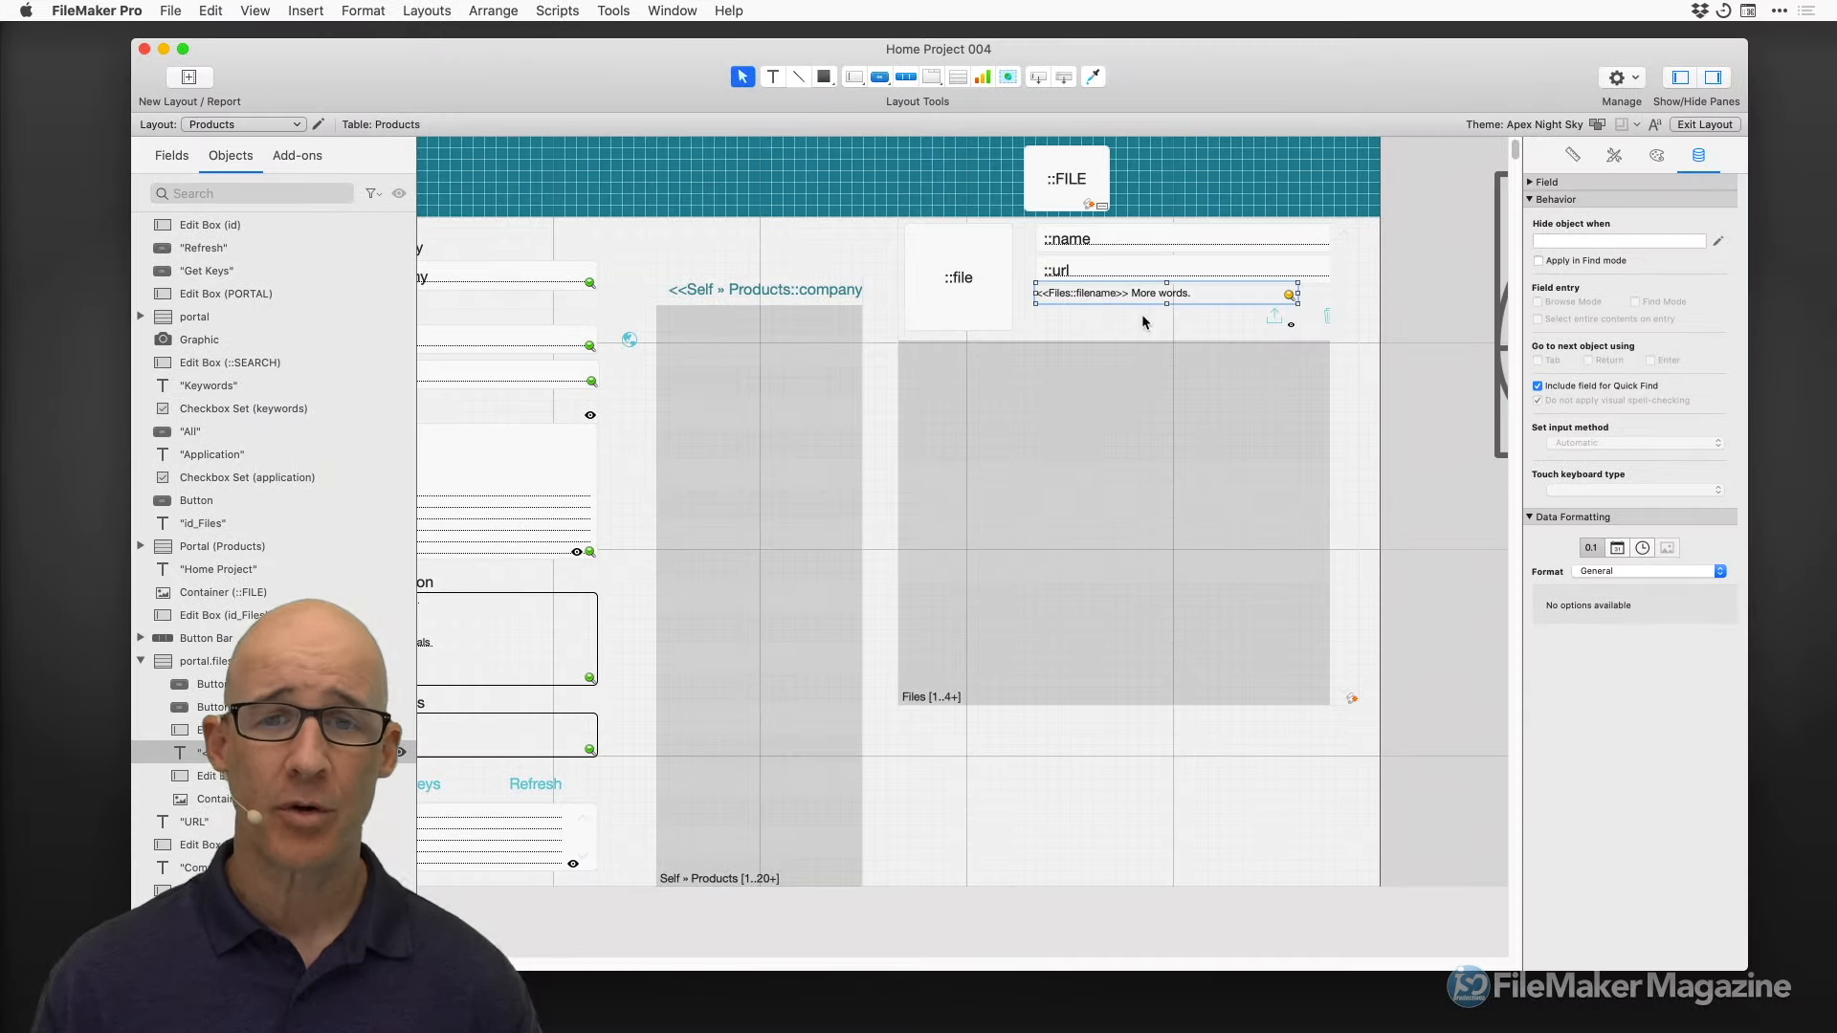
Examine the Merge Field insertion command and the Quick Find indicator on the filename merge text, and clear the selection
left_click(288, 11)
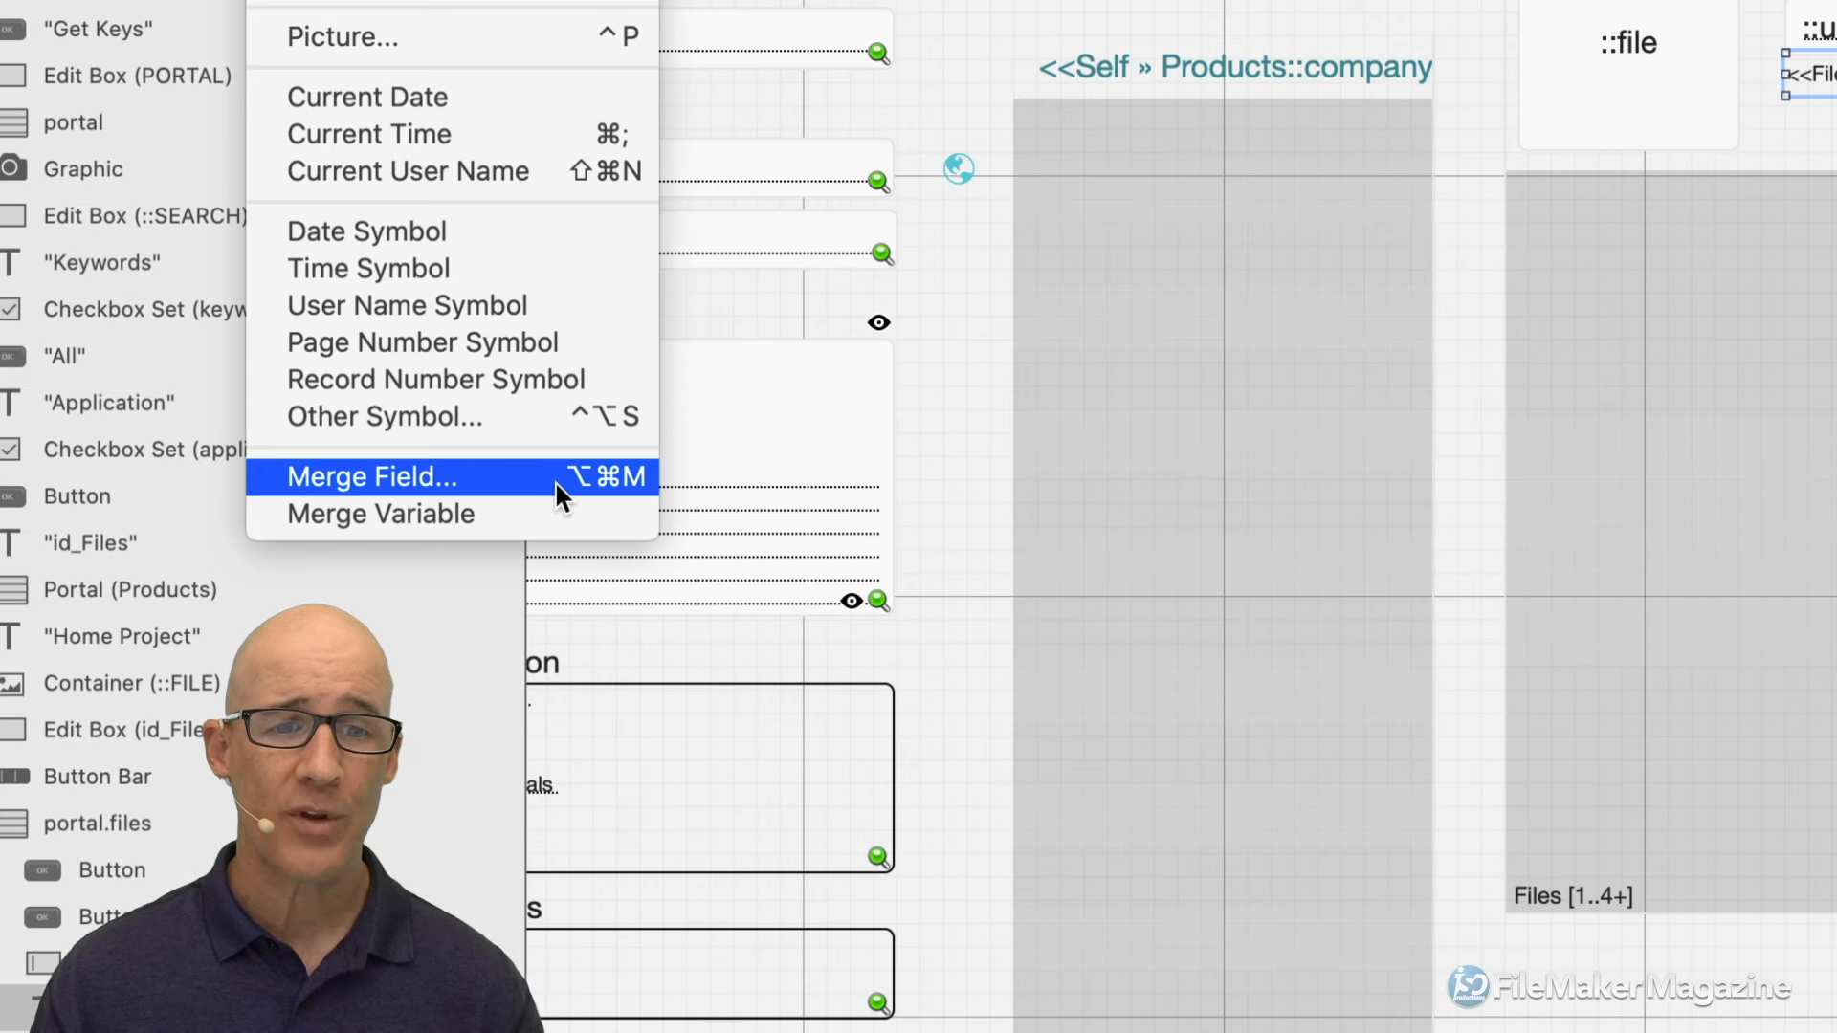
left_click(944, 440)
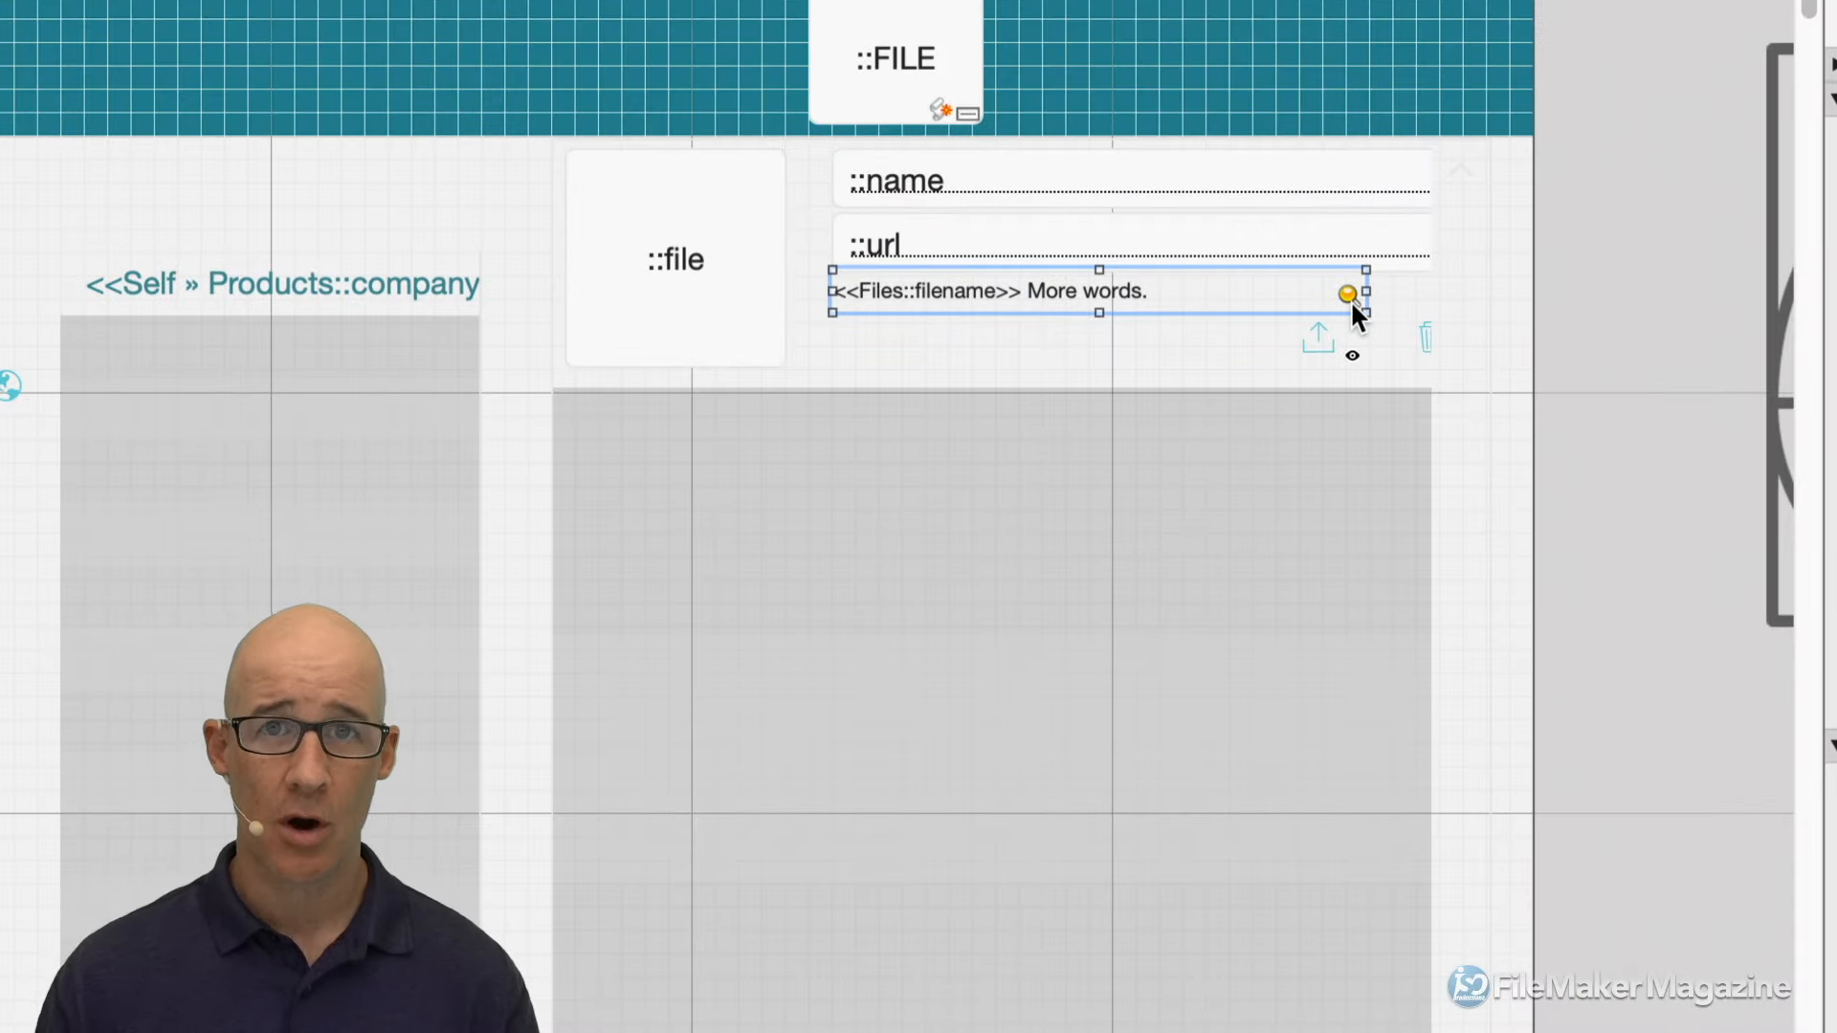
mouse_move(1348, 295)
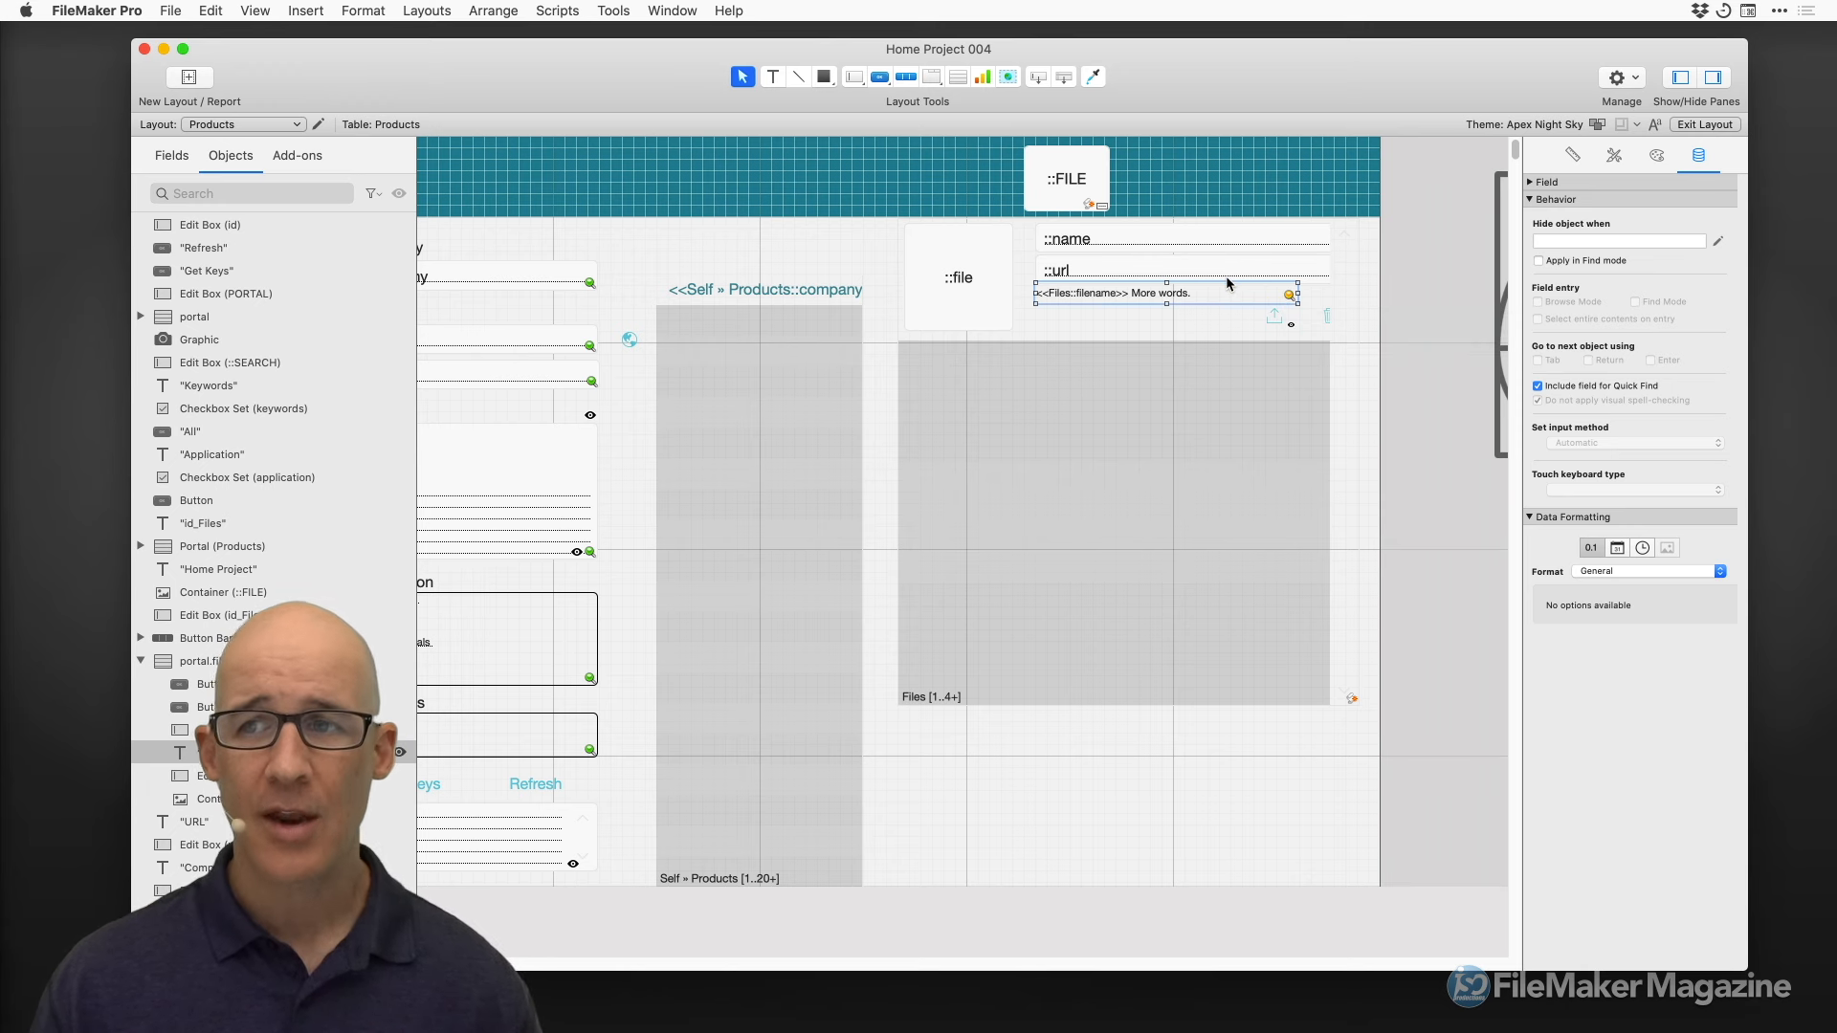
left_click(1403, 353)
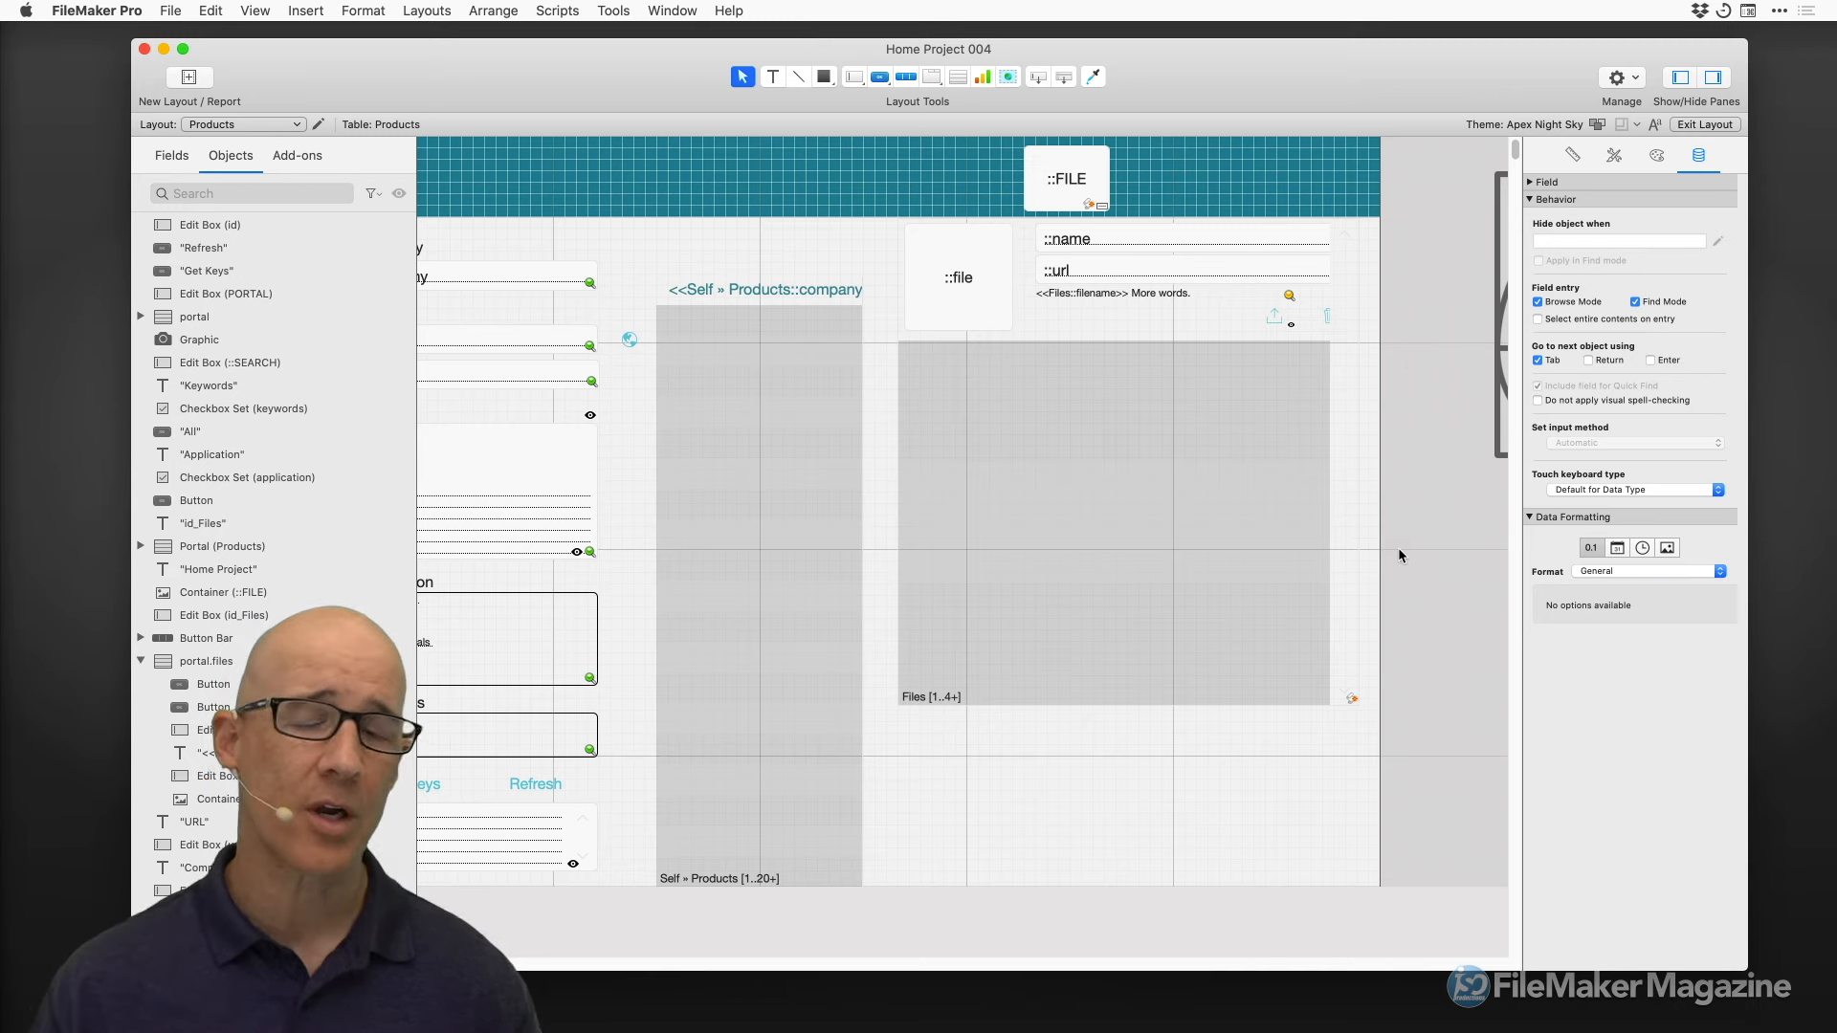
Exclude all objects on the Products layout from Quick Find at once, and clear the selection
key("super+a")
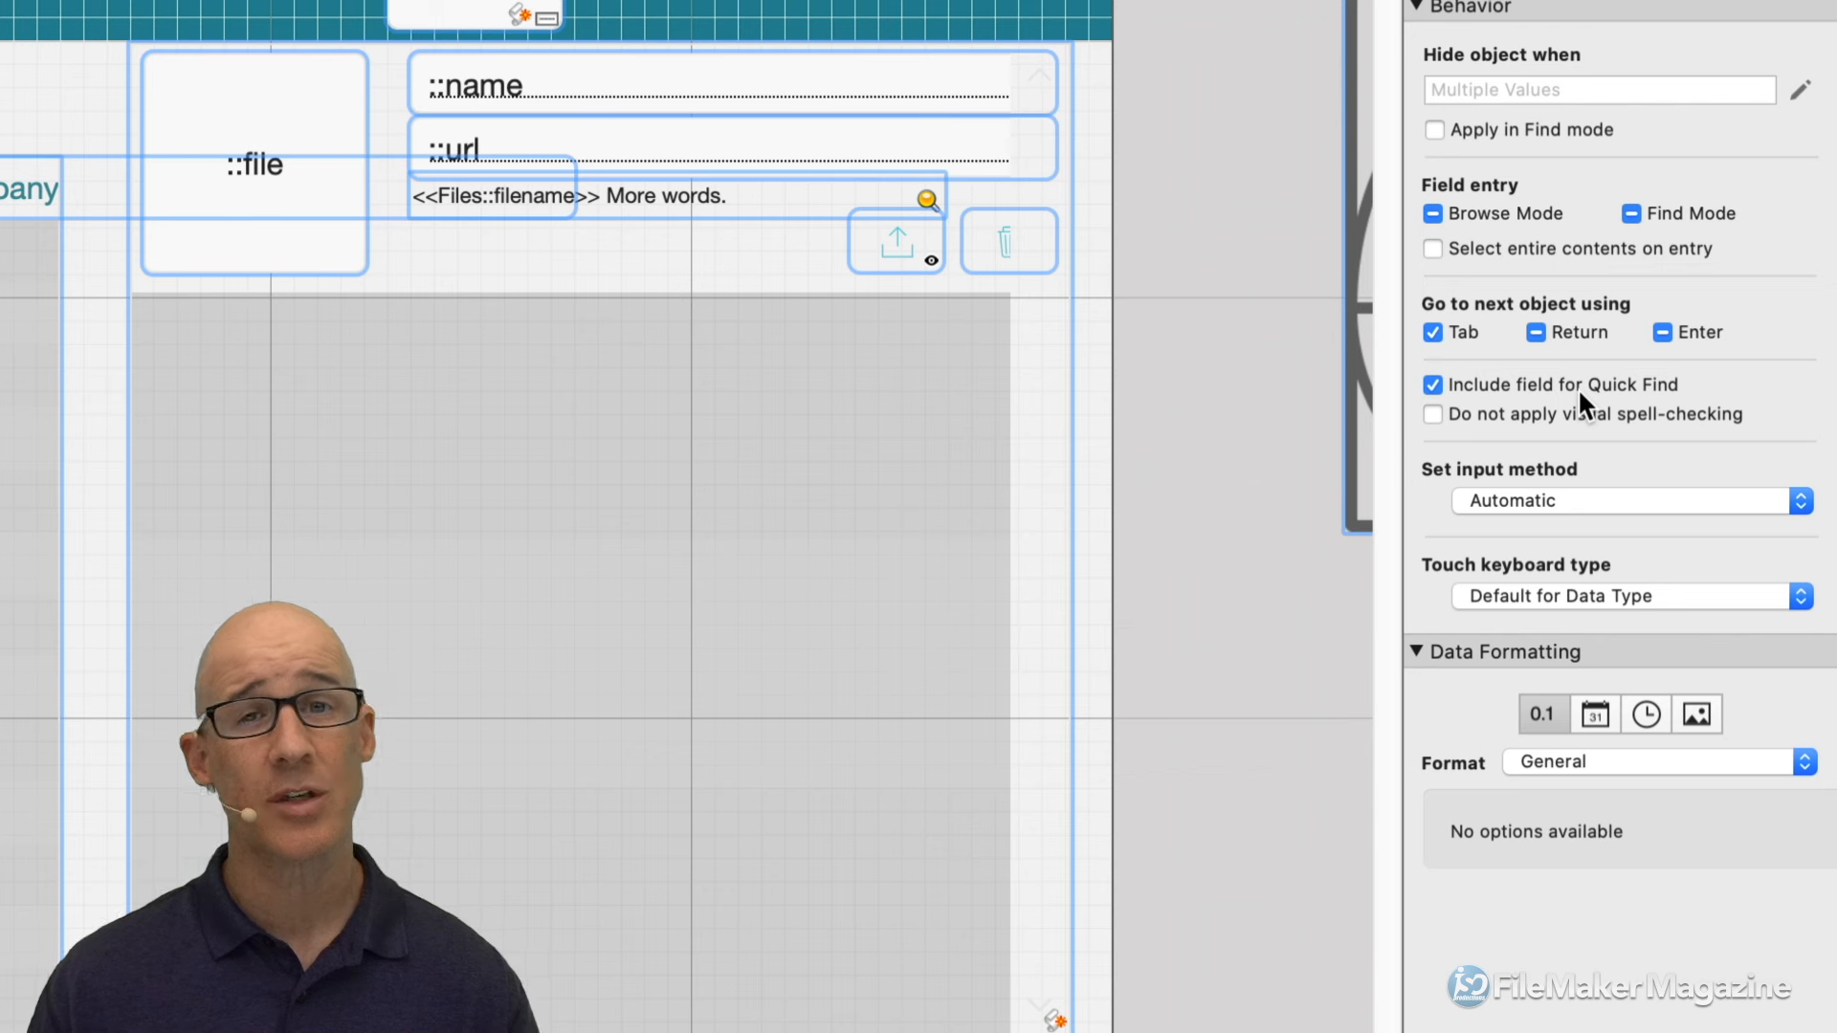
left_click(1433, 385)
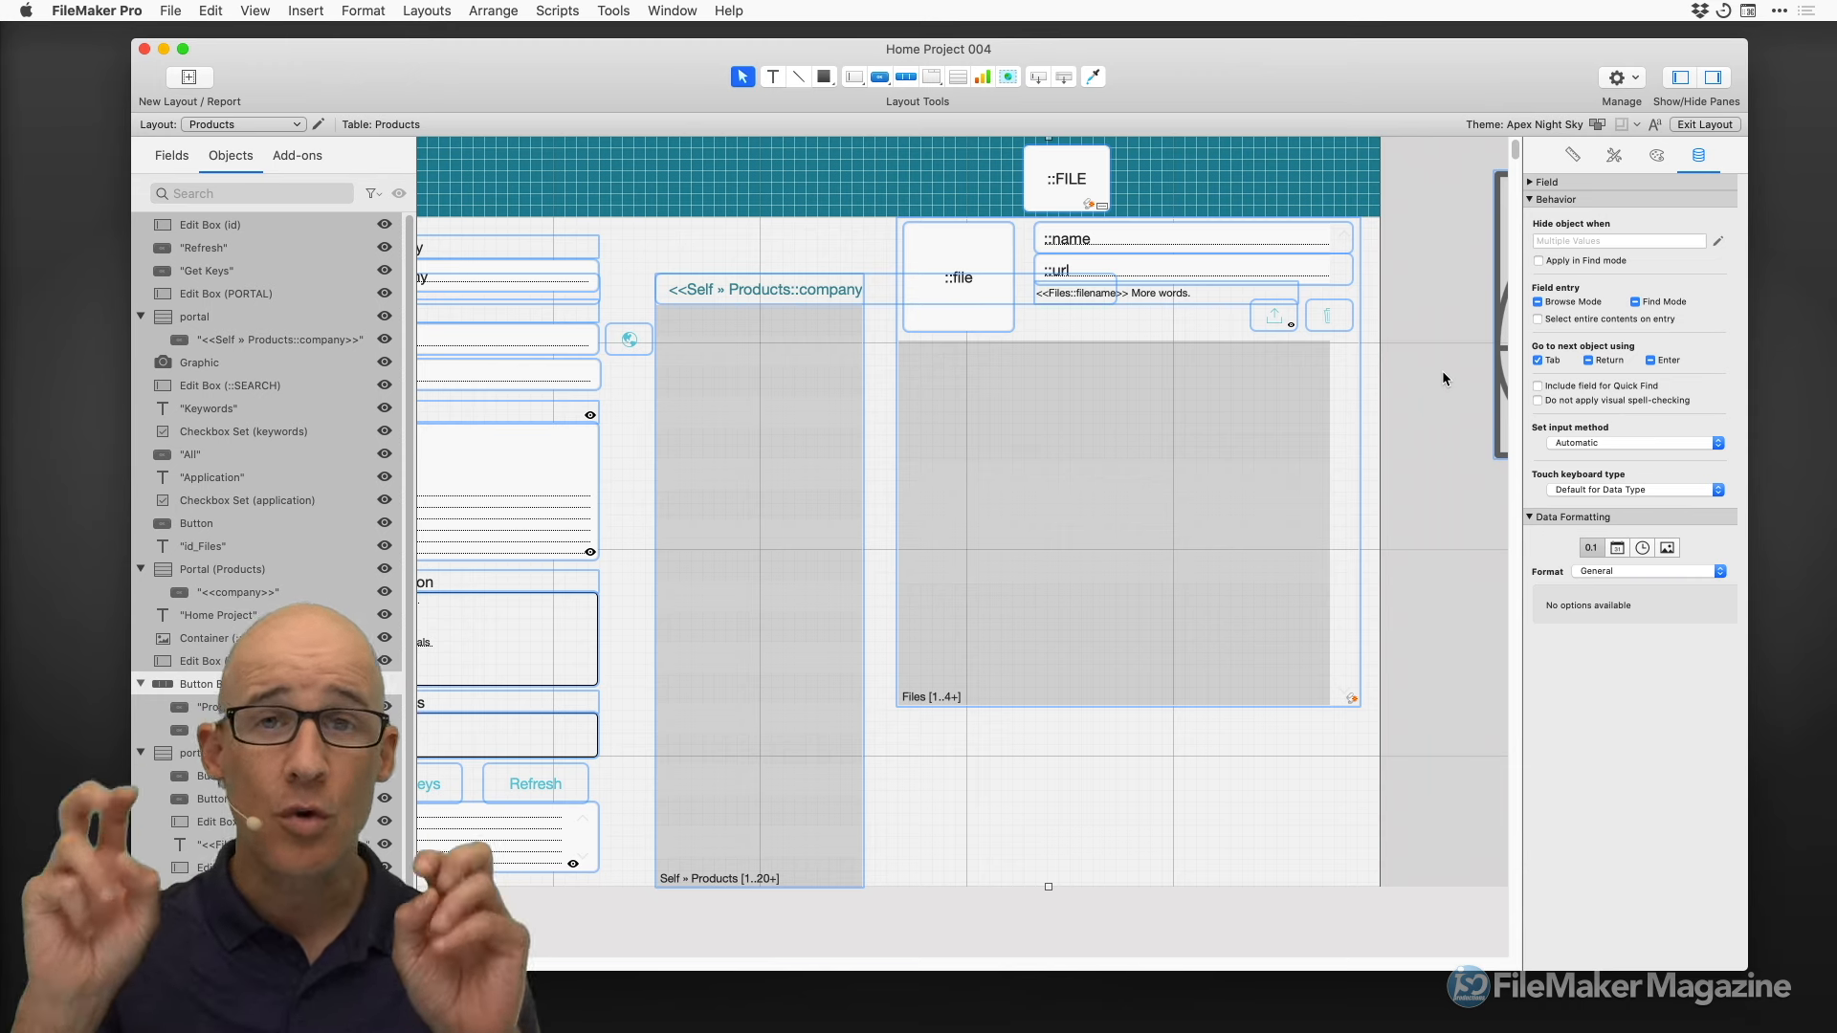
left_click(1433, 420)
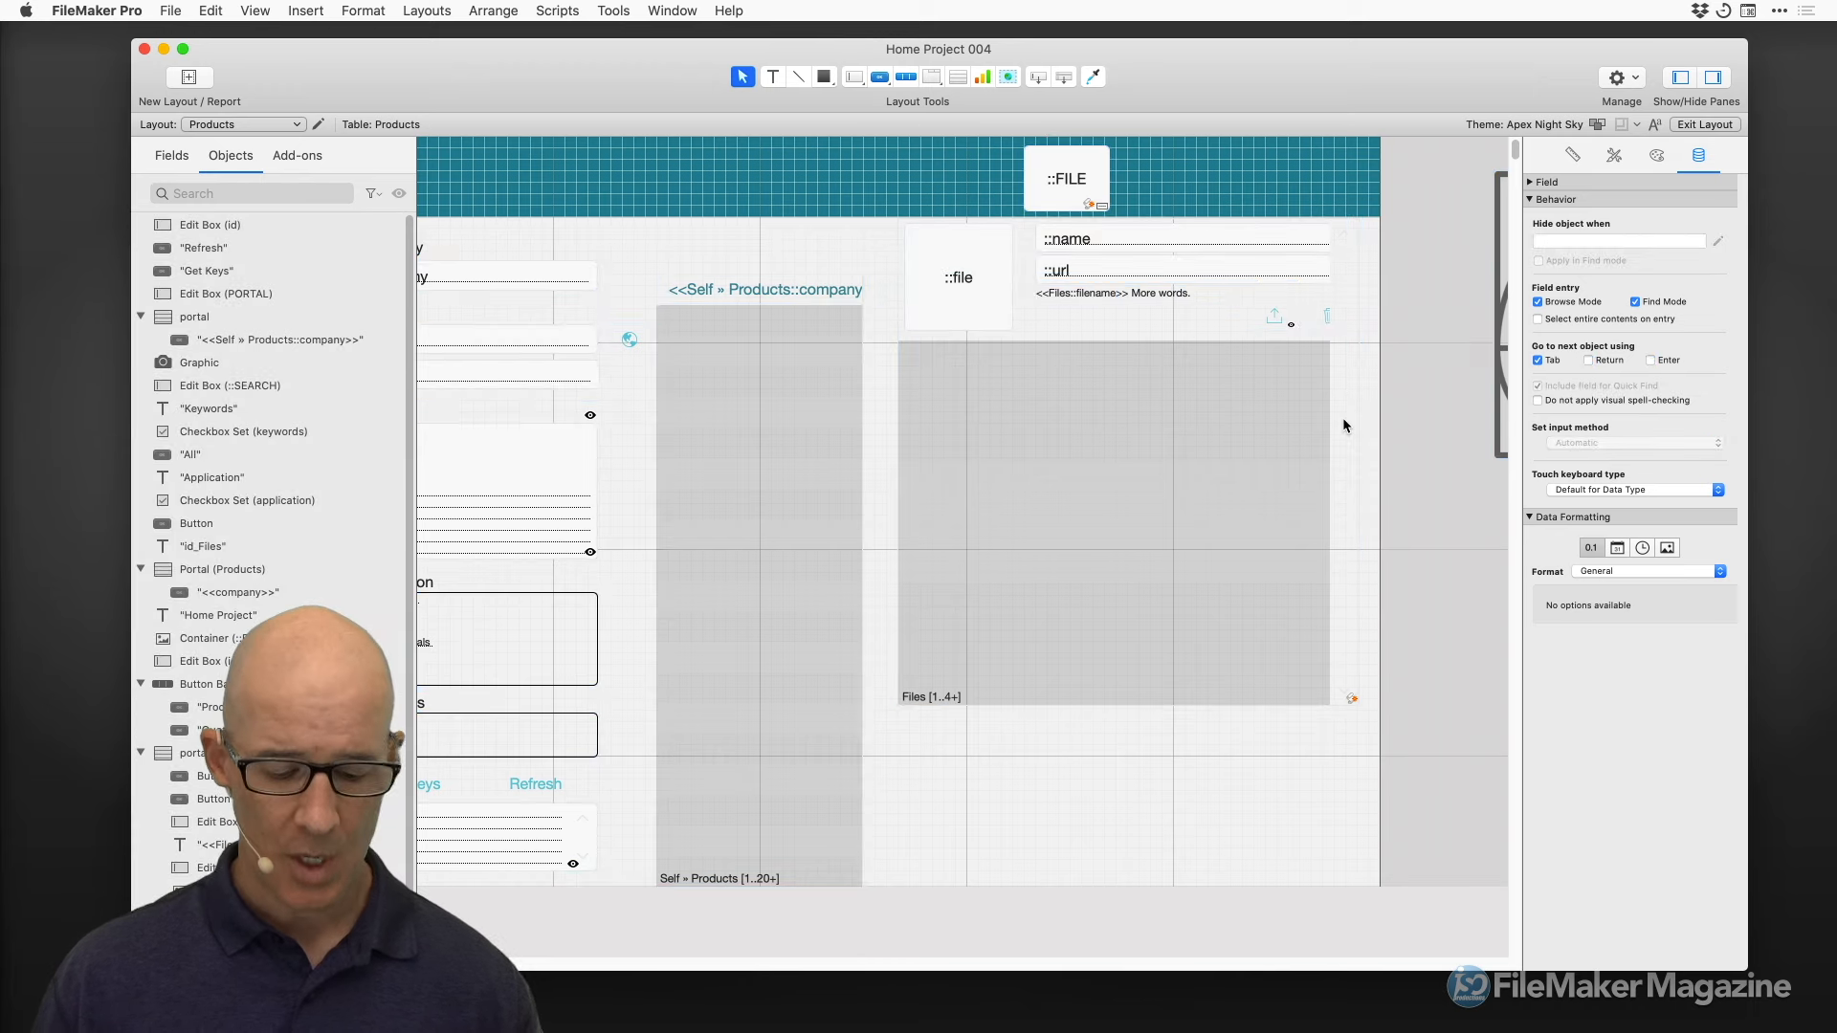
Try a Quick Find for "anderson" on the Products layout in Browse mode
key("super+b")
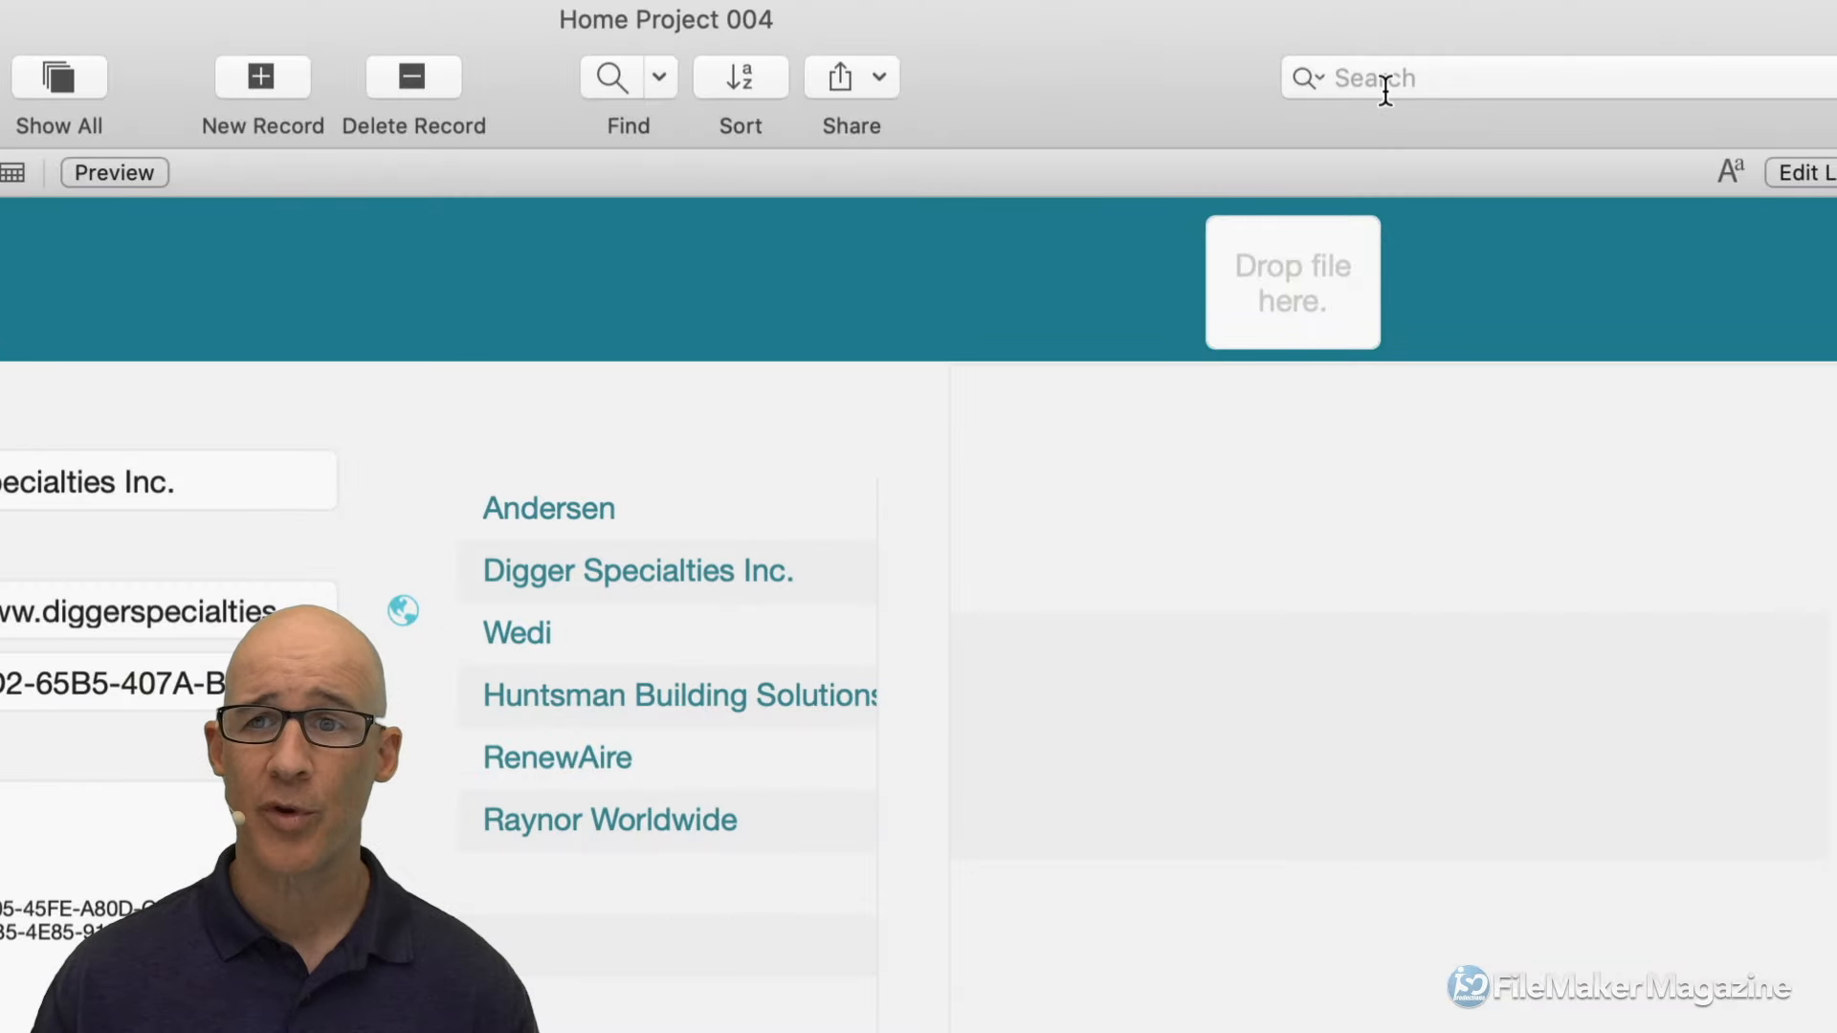
left_click(1384, 84)
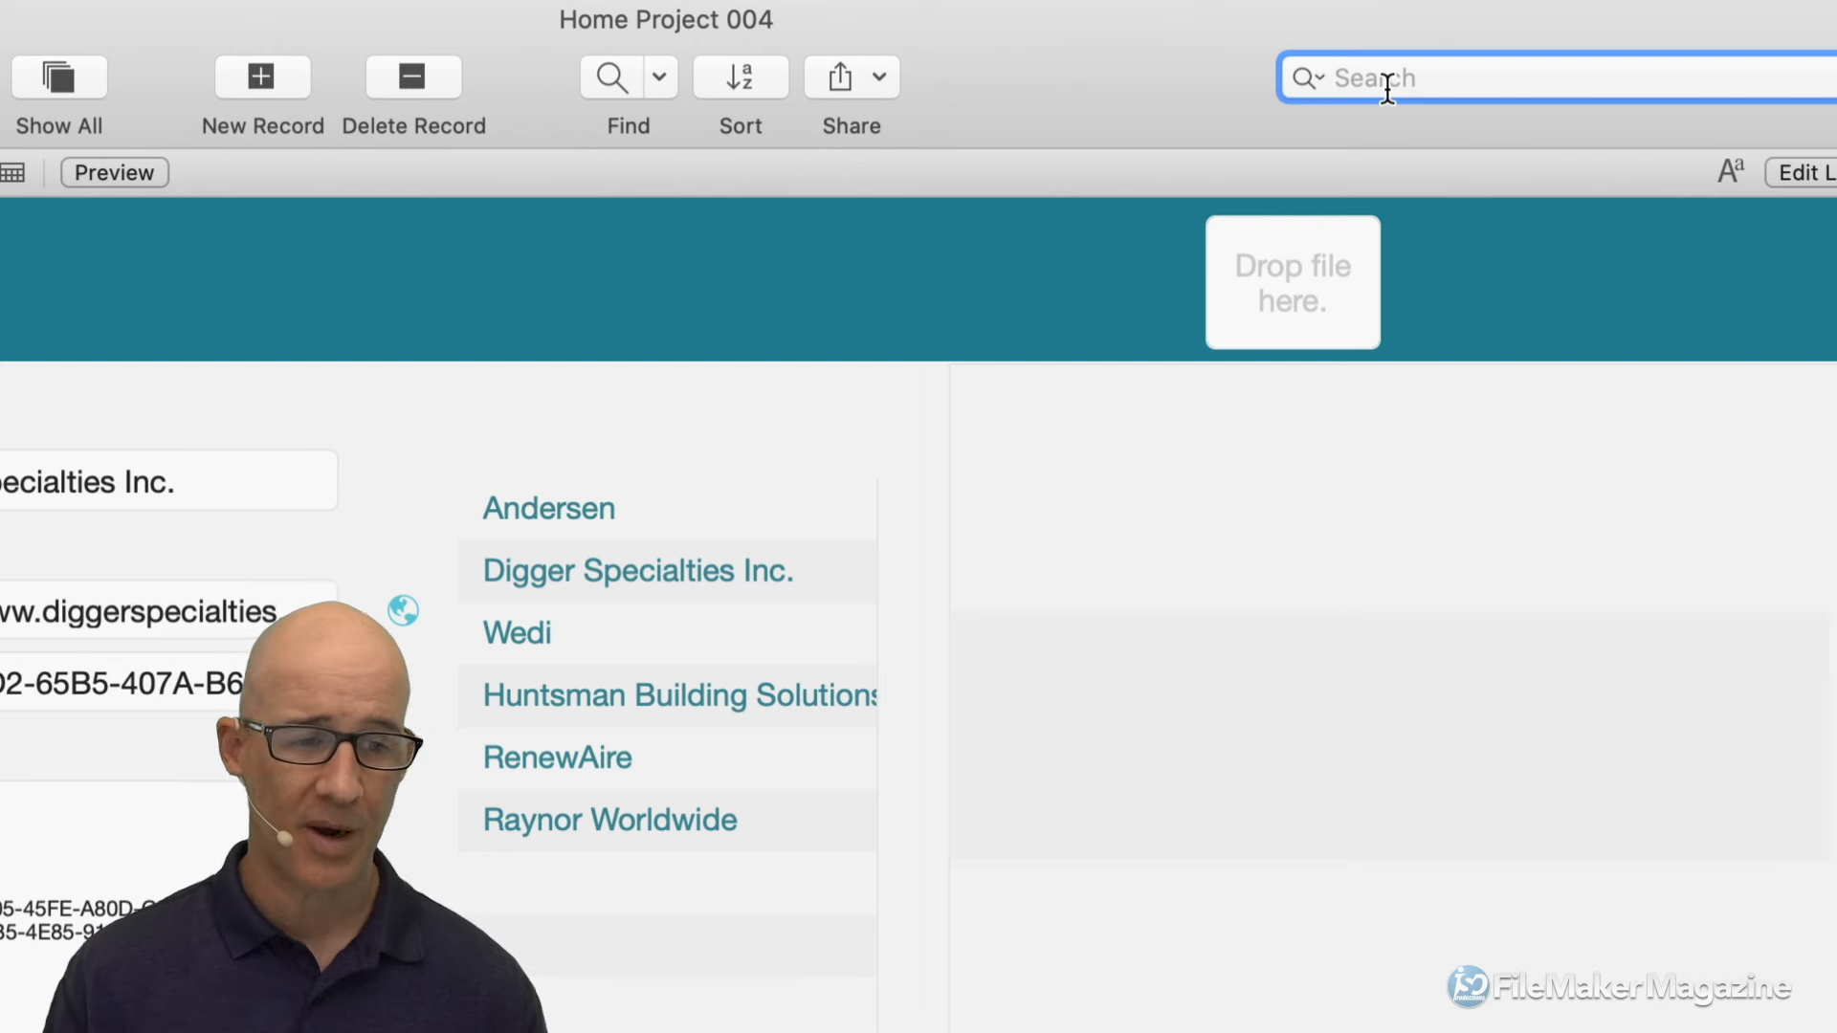
type("anderson")
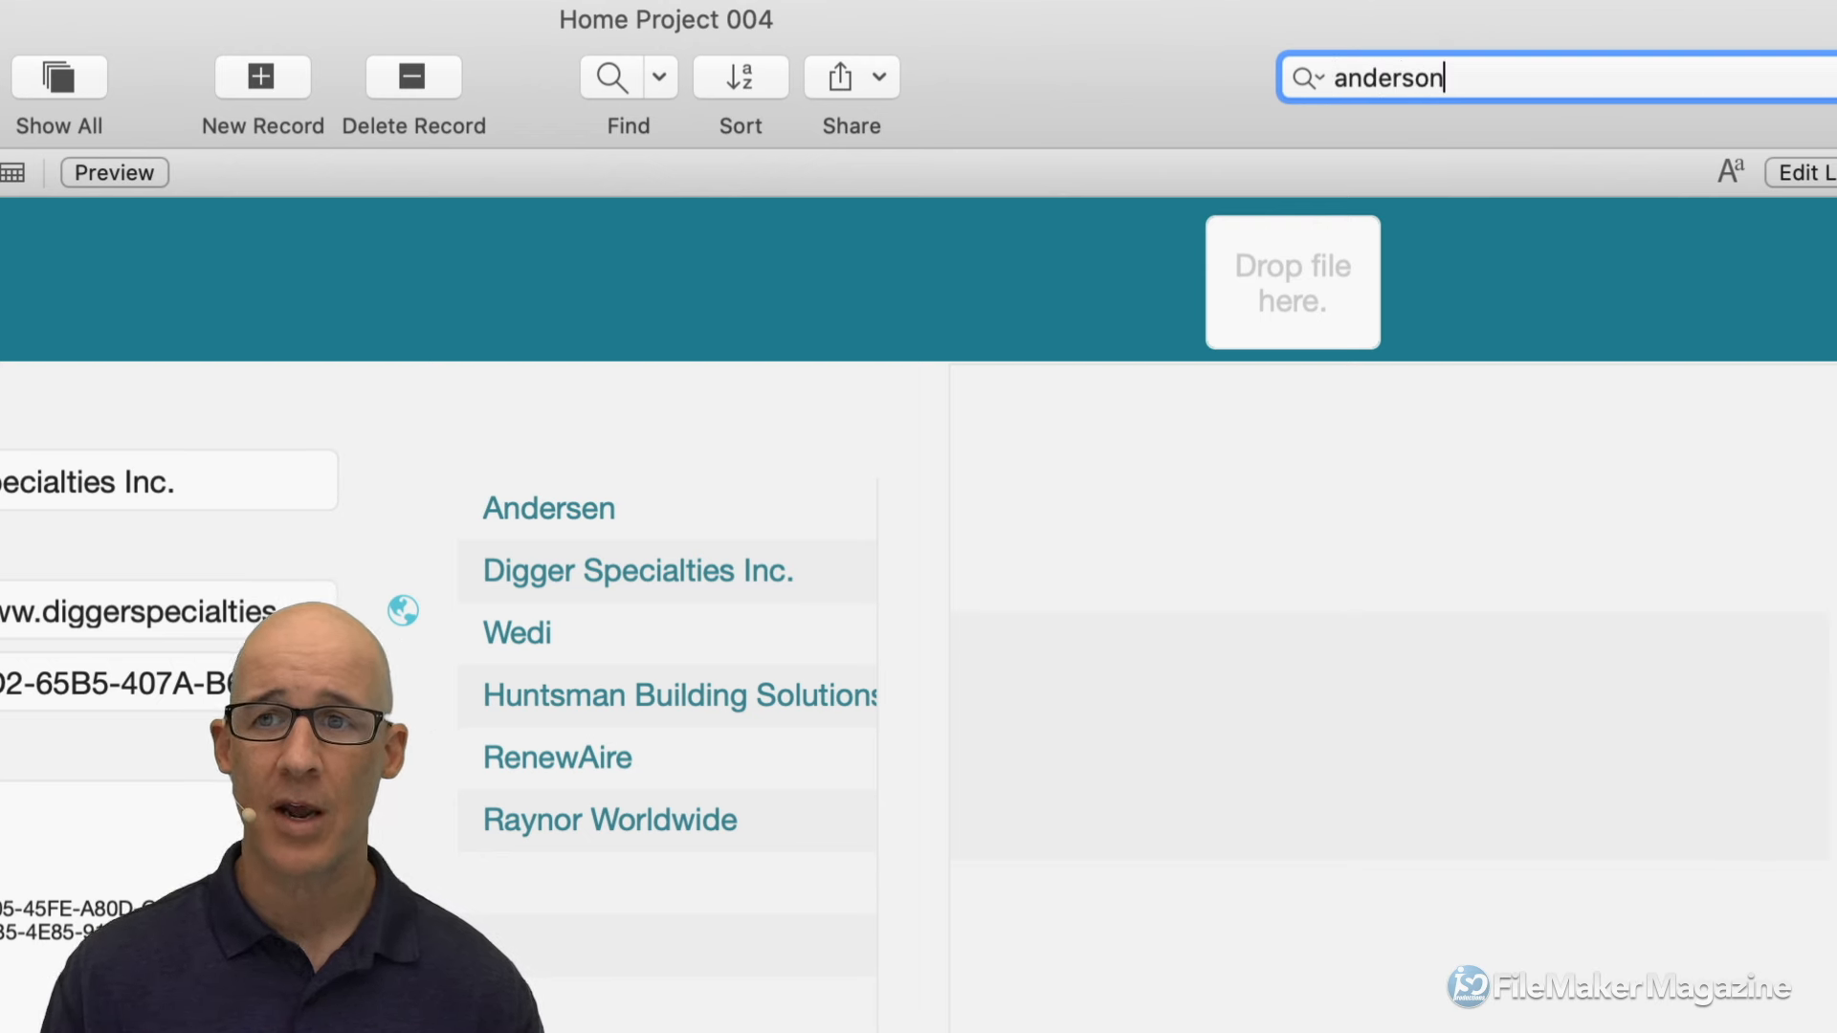
key("Return")
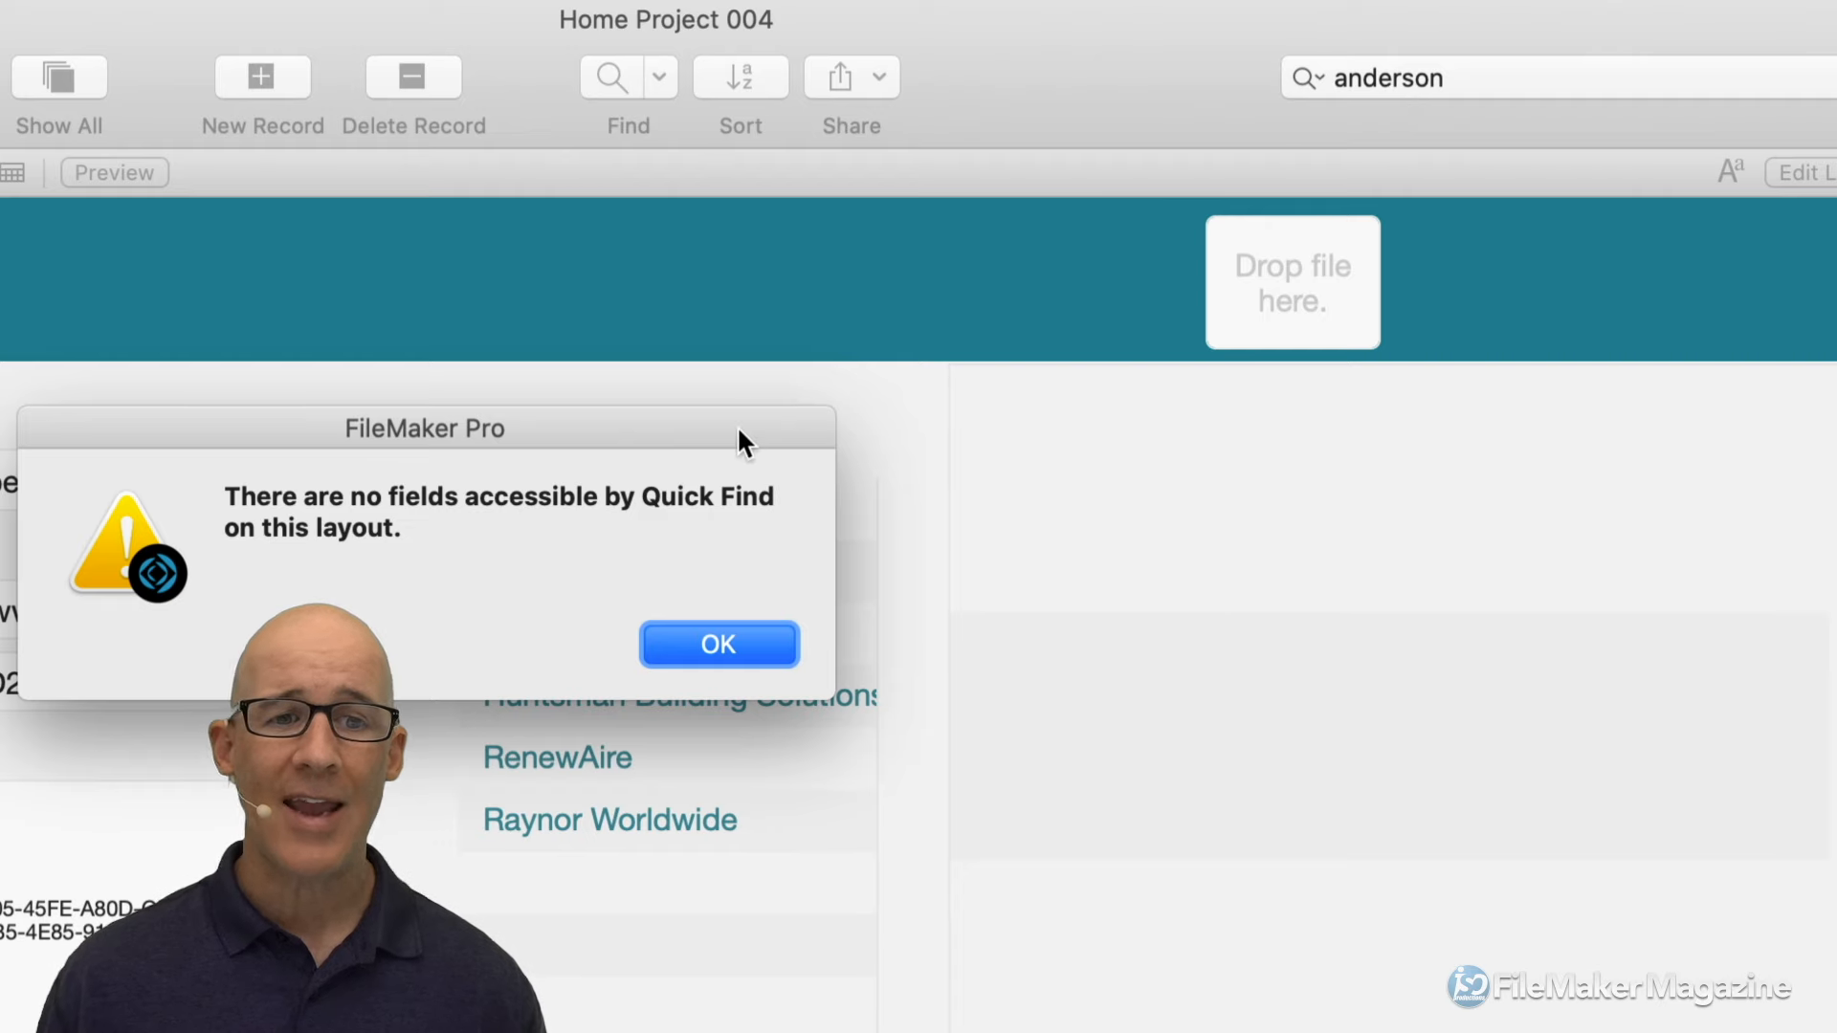
left_click_drag(738, 430, 1167, 241)
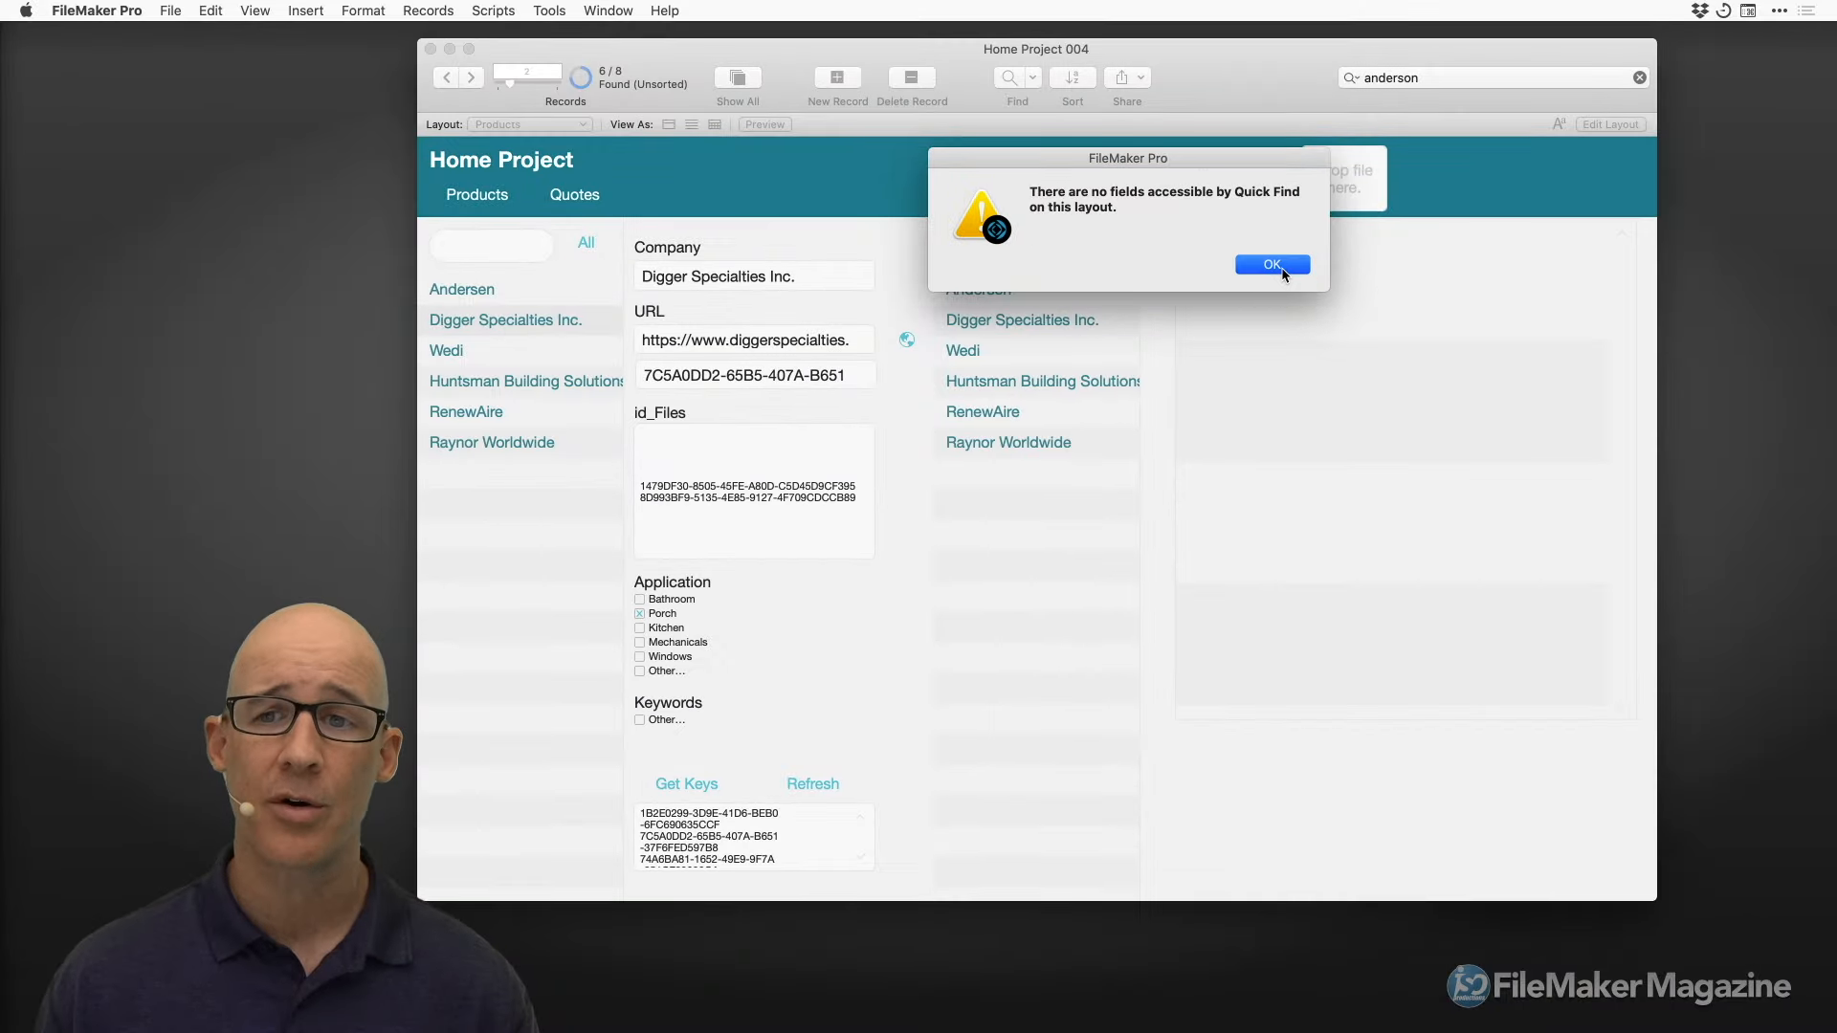
left_click(1272, 265)
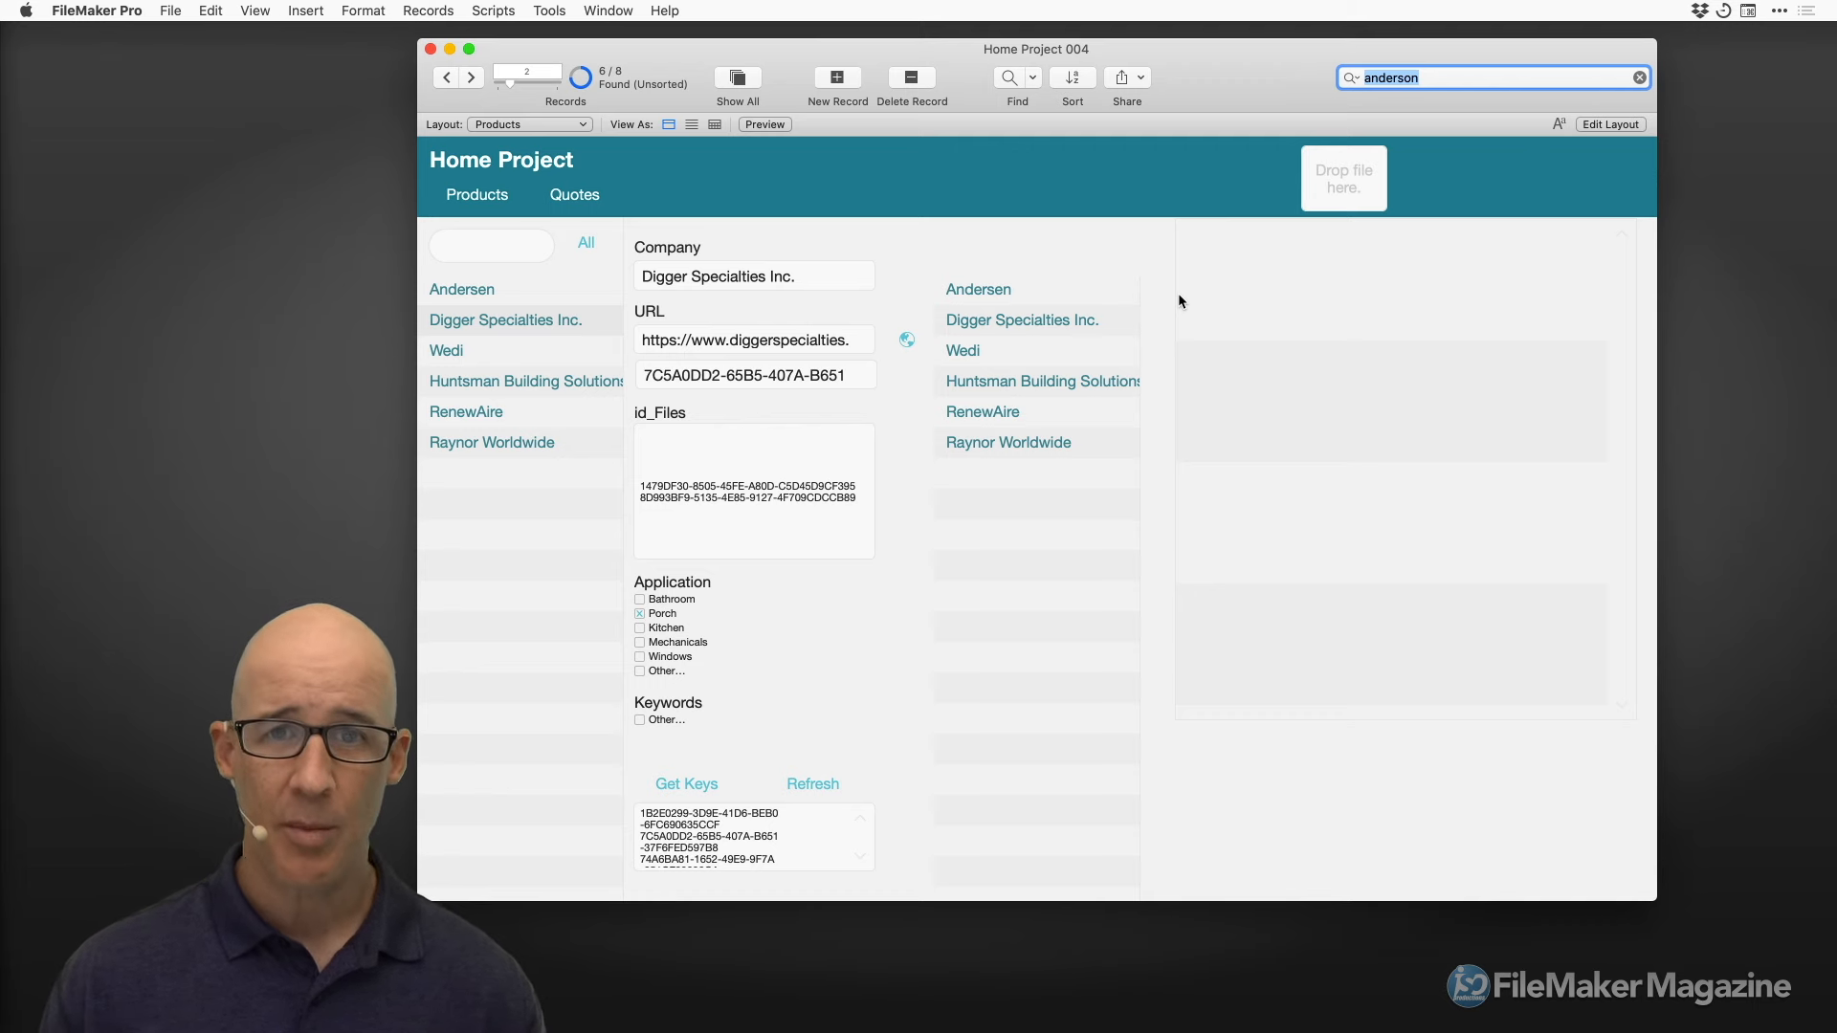
Place a new url field with its label above the Company field in Layout mode, and delete both
key("super+l")
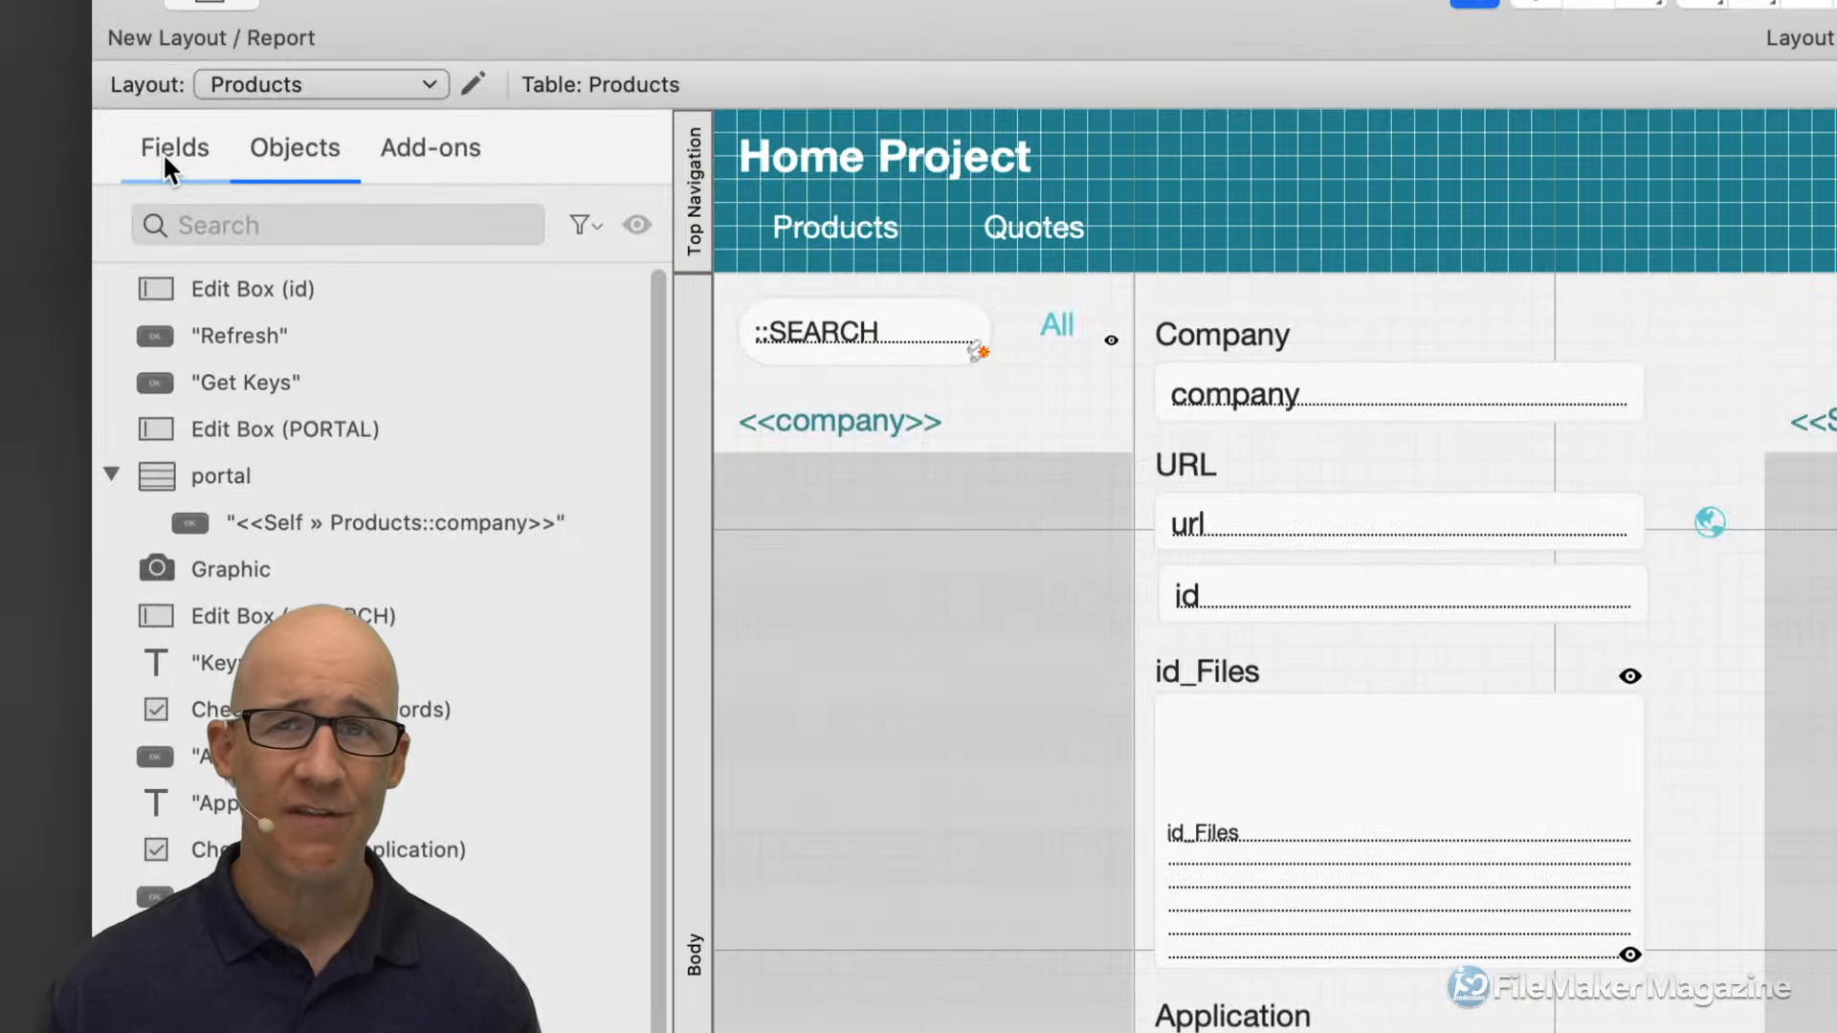
left_click(166, 158)
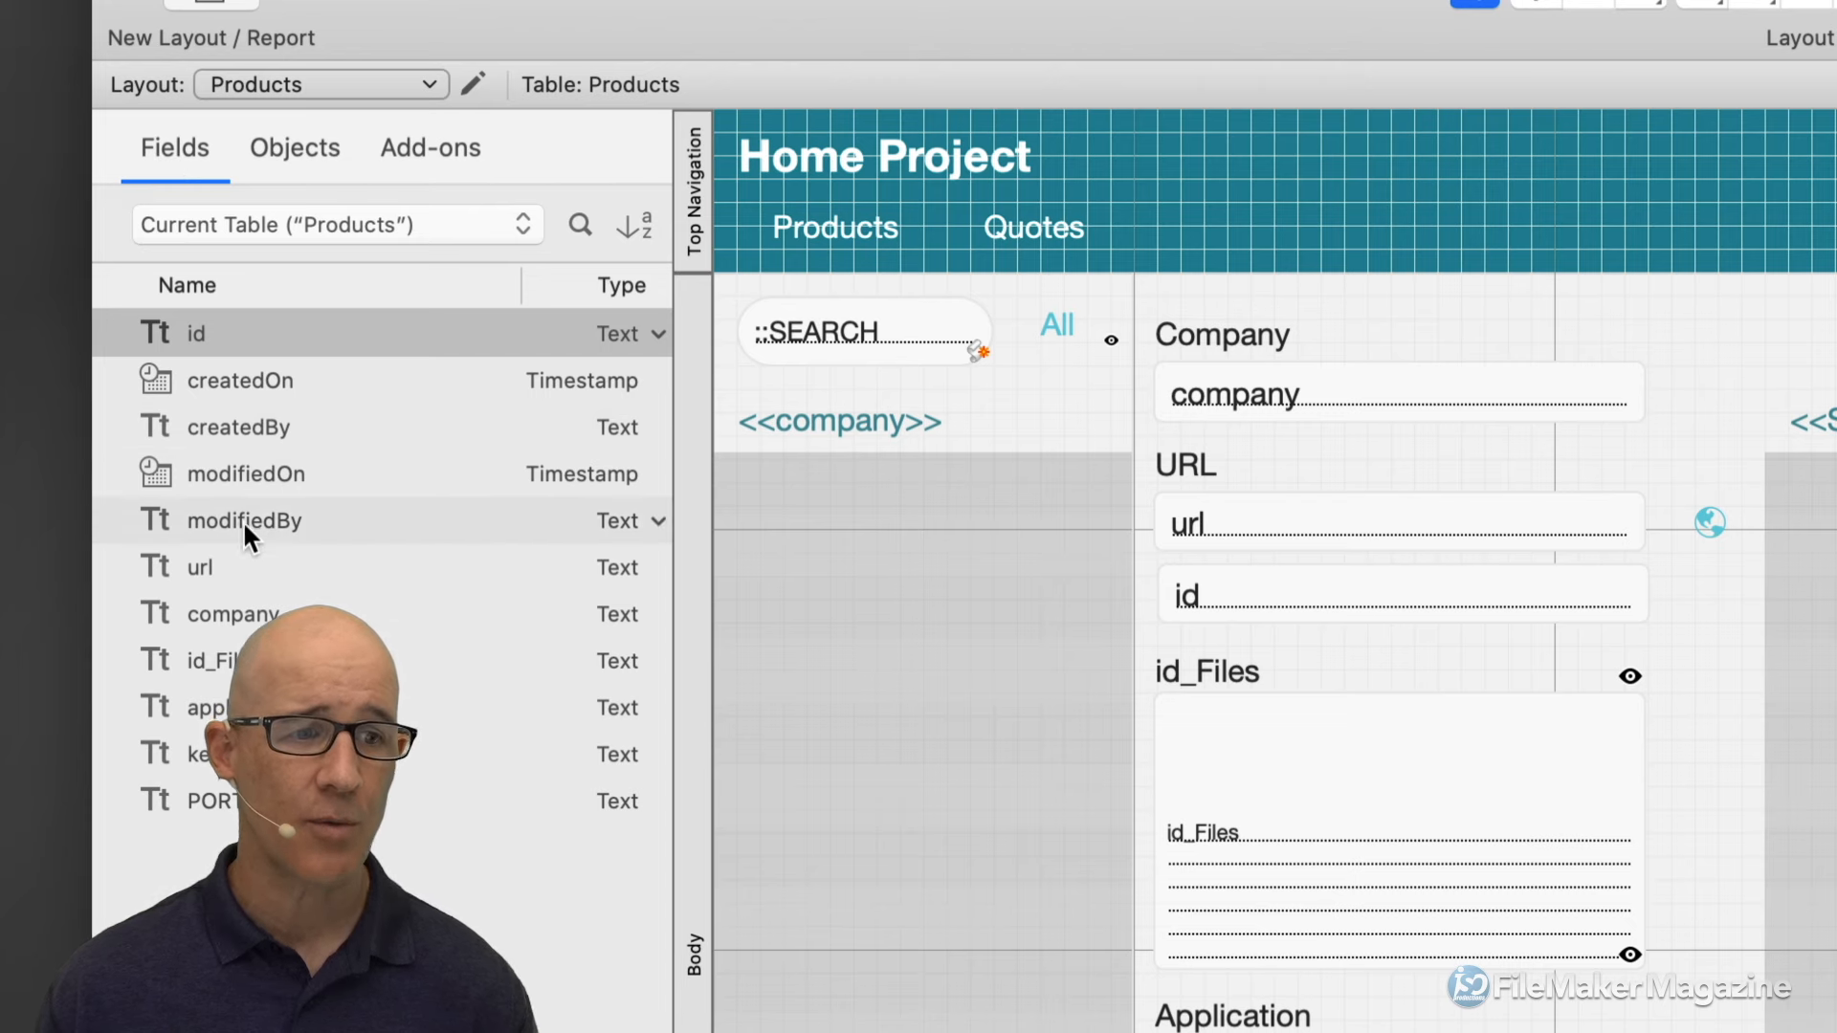
left_click_drag(229, 568, 1324, 295)
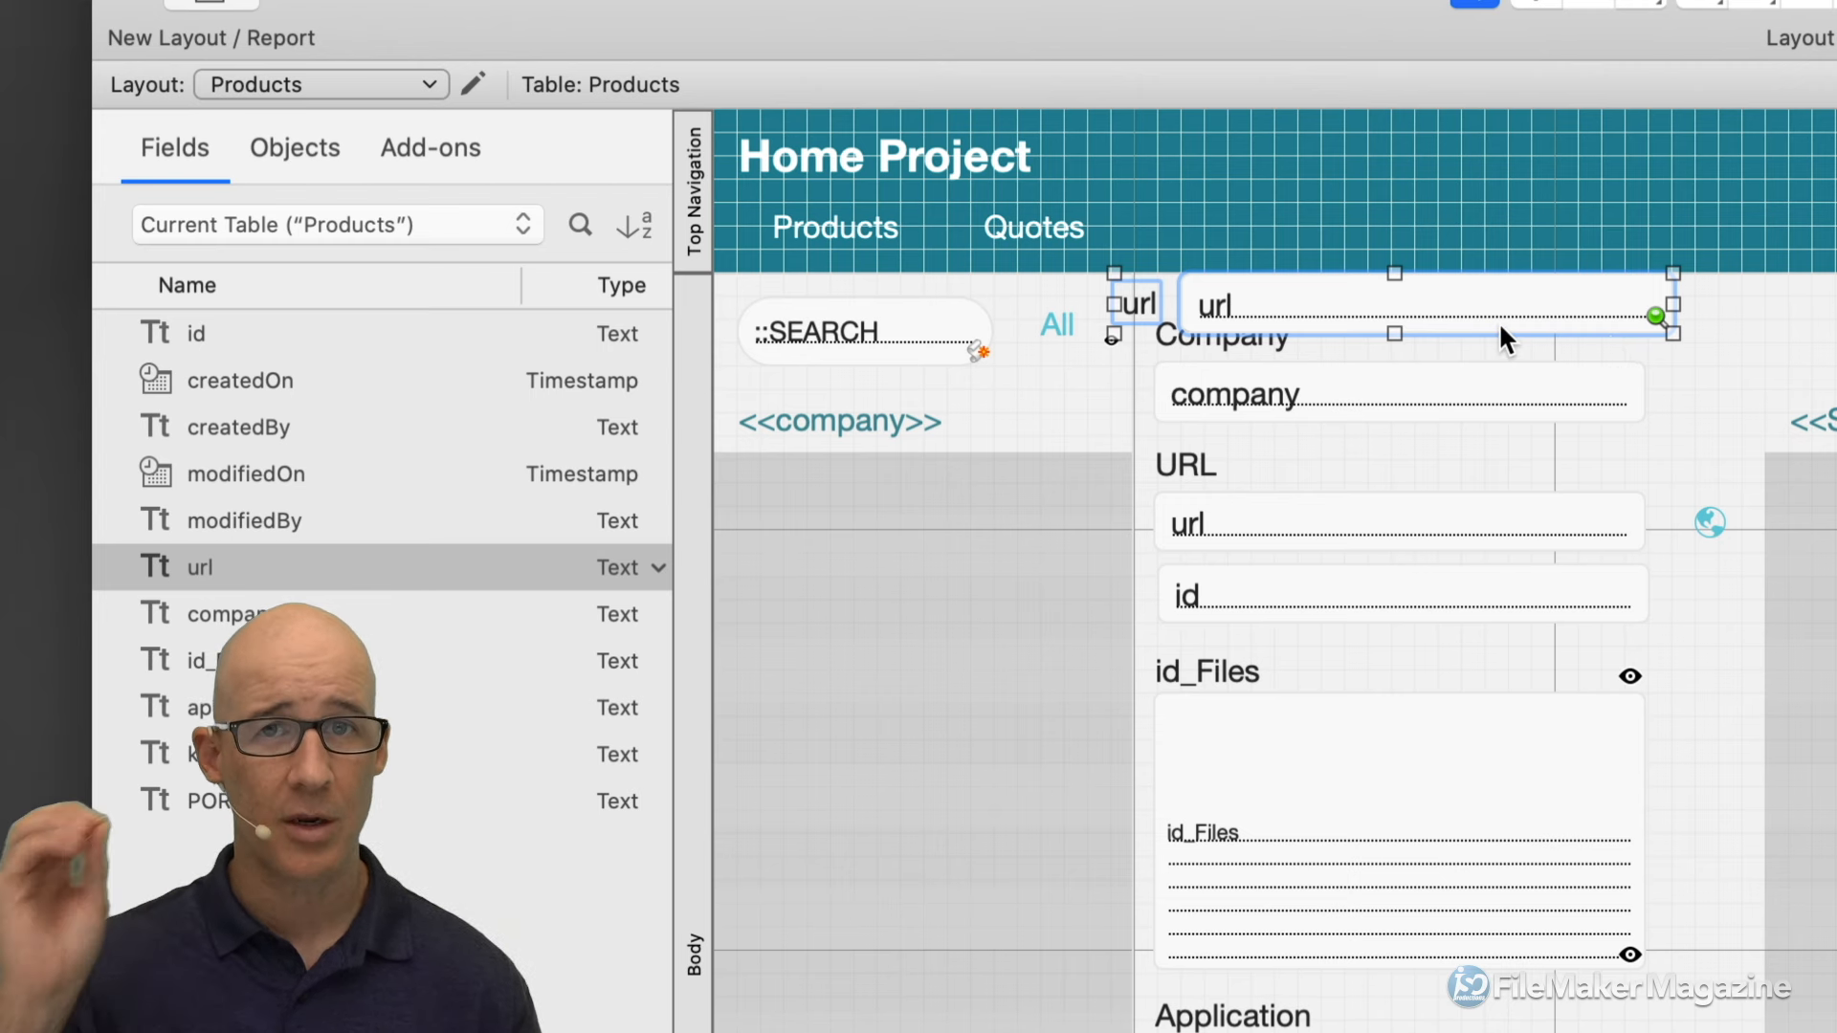
left_click(1721, 306)
left_click(1227, 327)
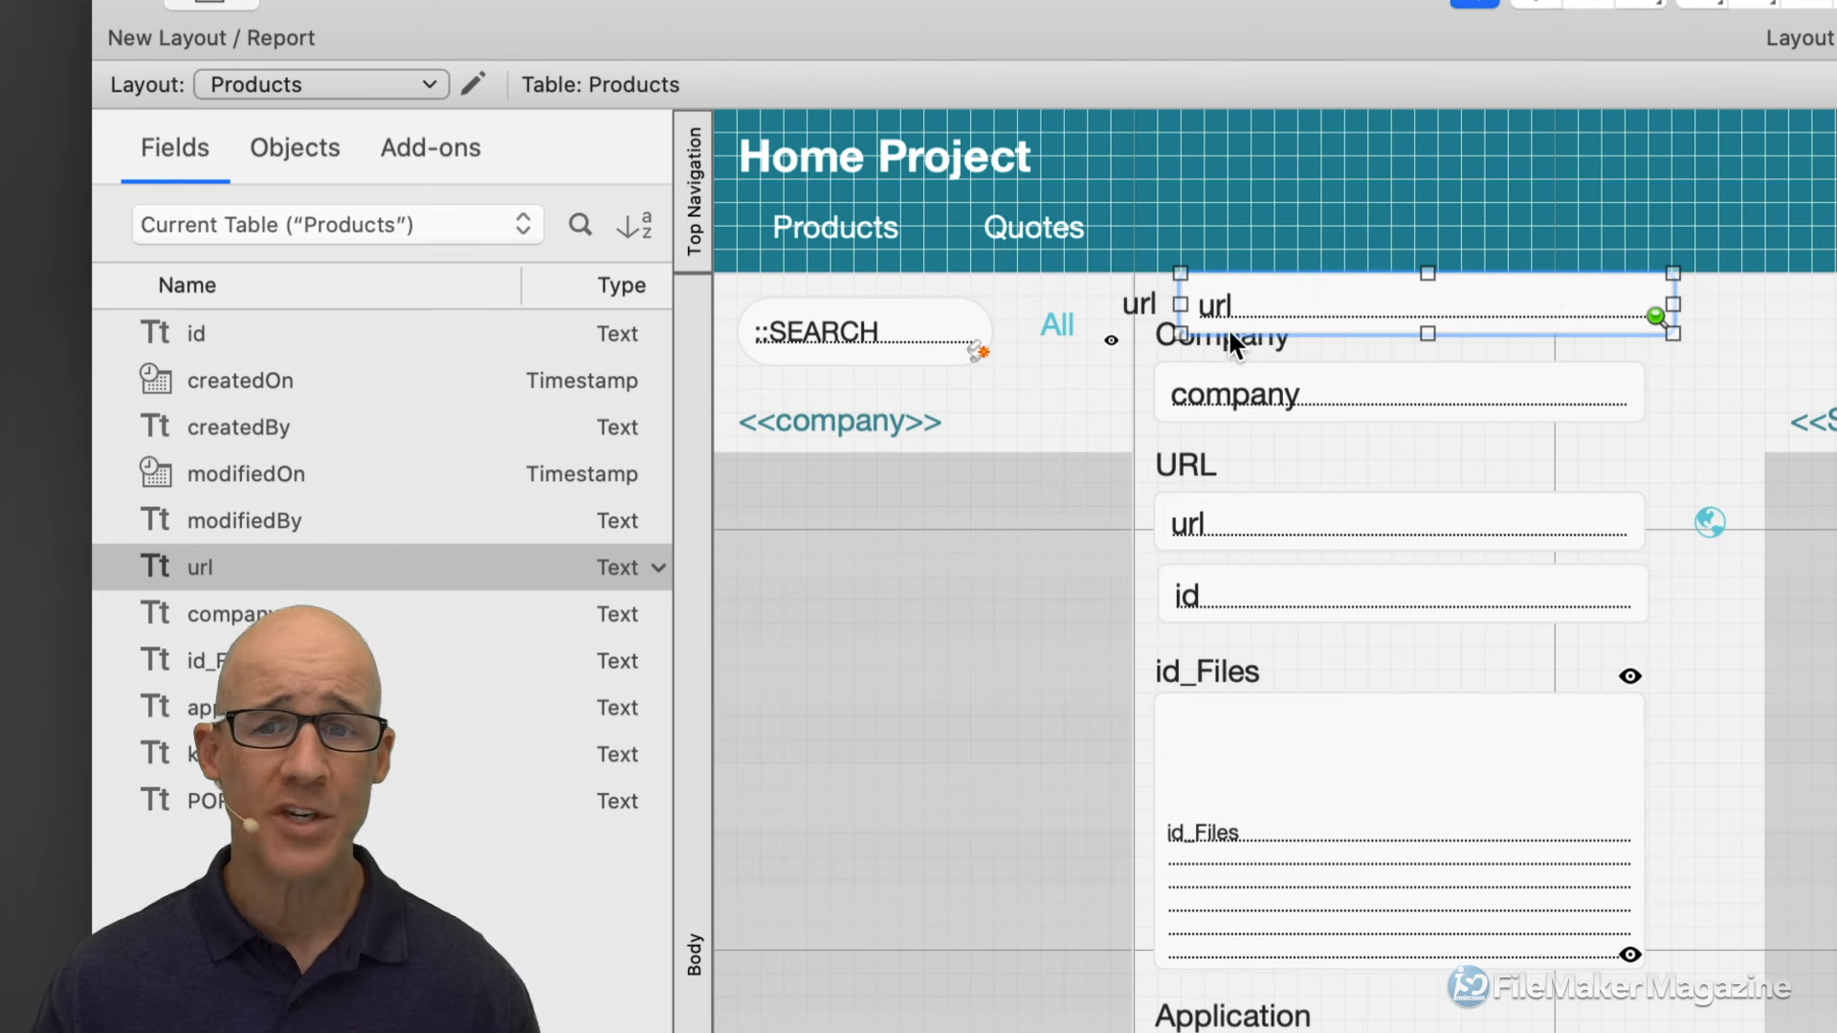
left_click(1146, 304, "shift")
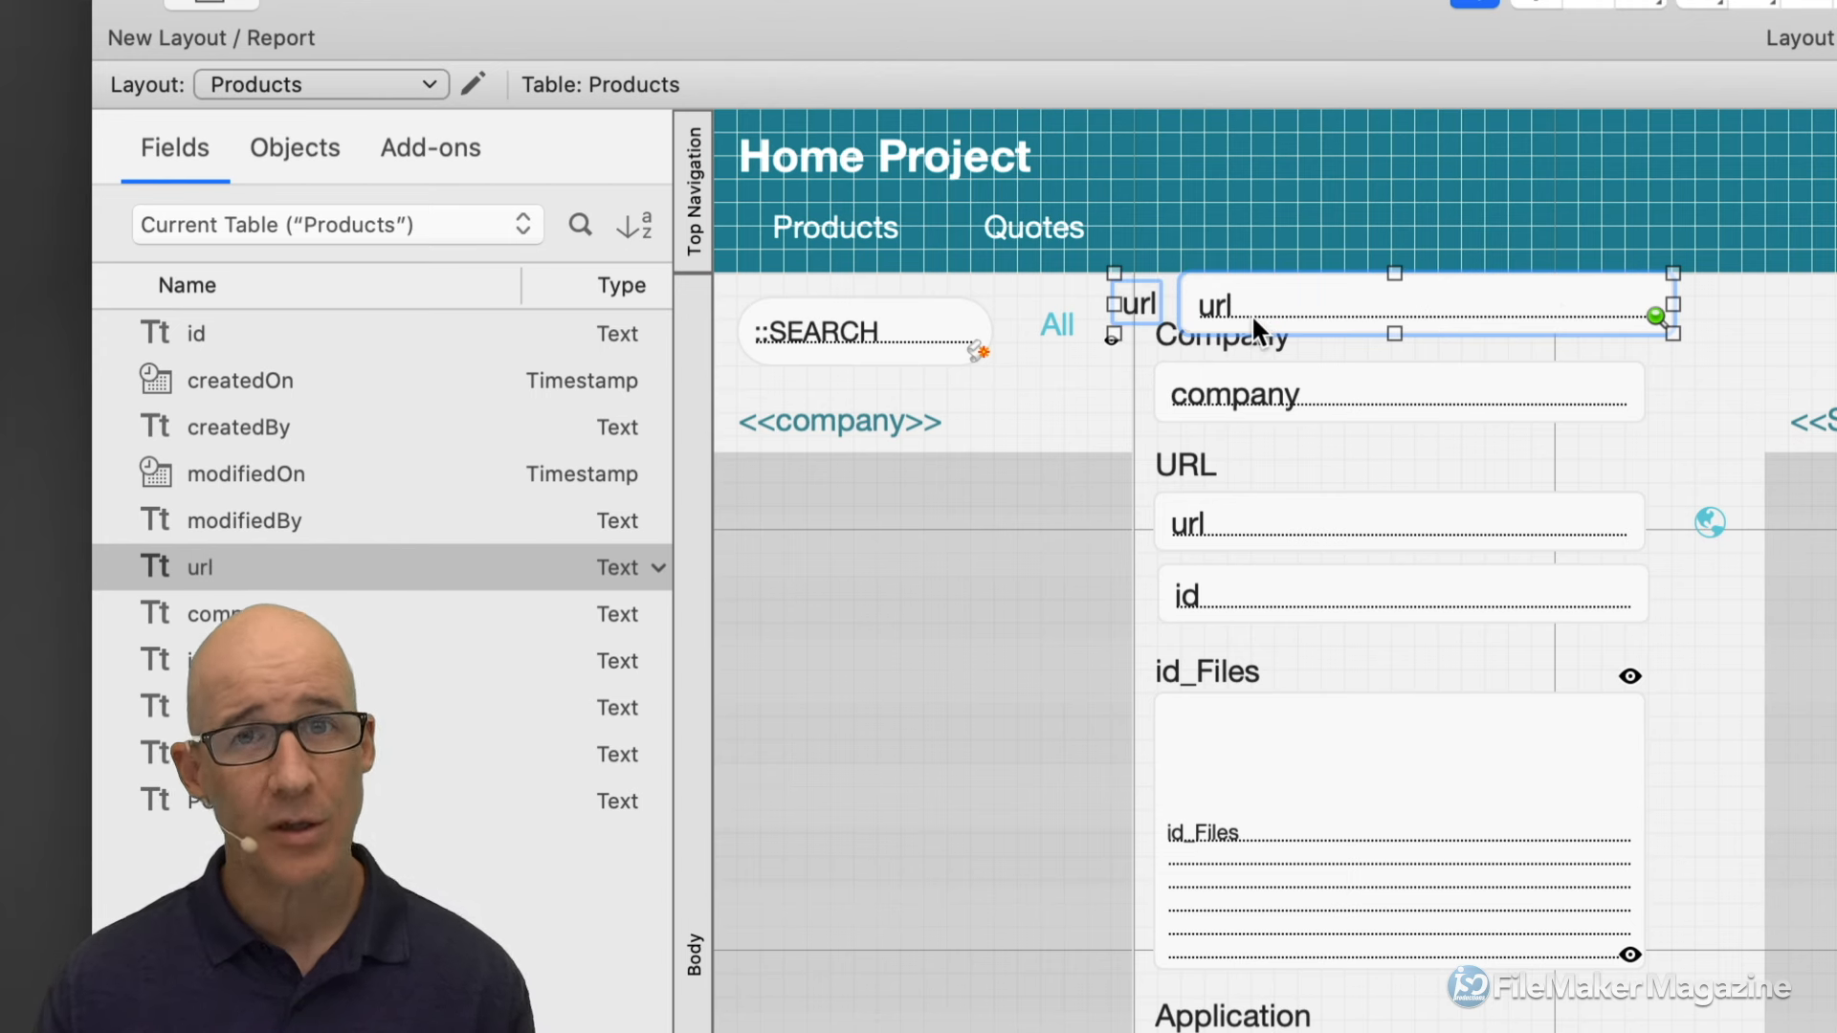
key("Delete")
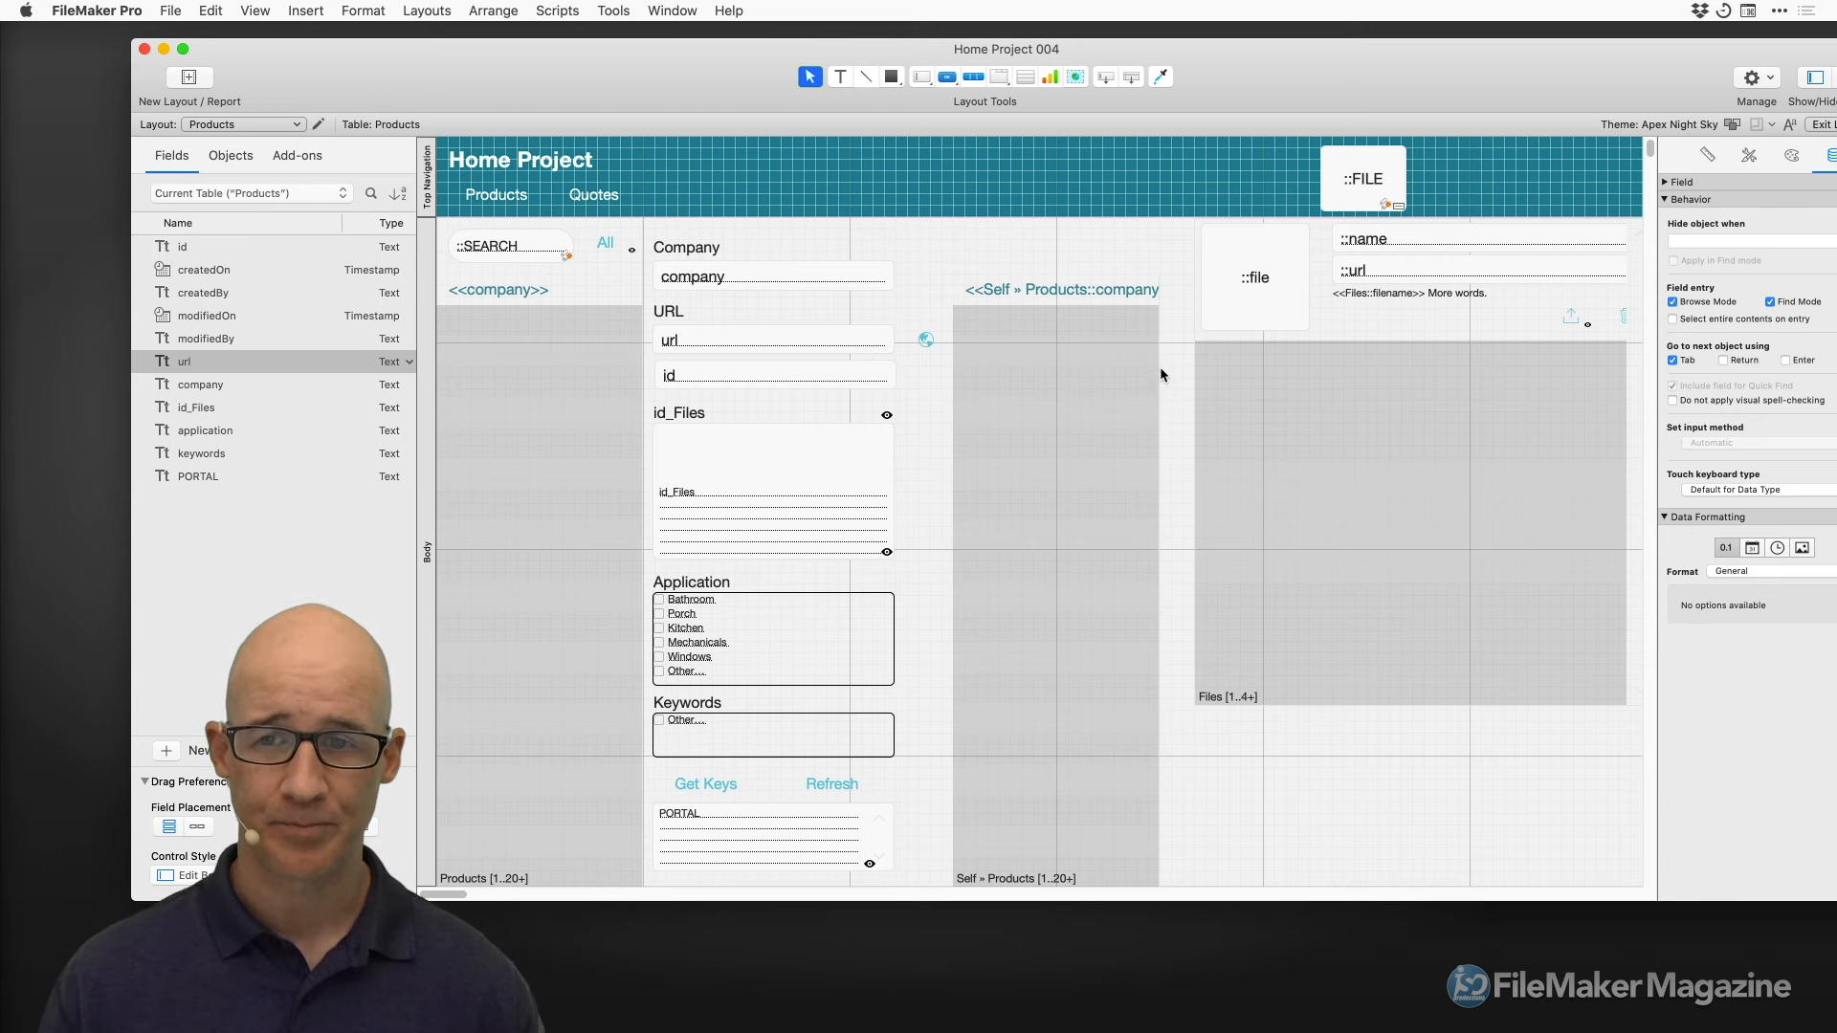
Duplicate the filename merge text from the Files portal into the empty area outside the layout, below the spiral graphic
scroll(1158, 365, "right", 10)
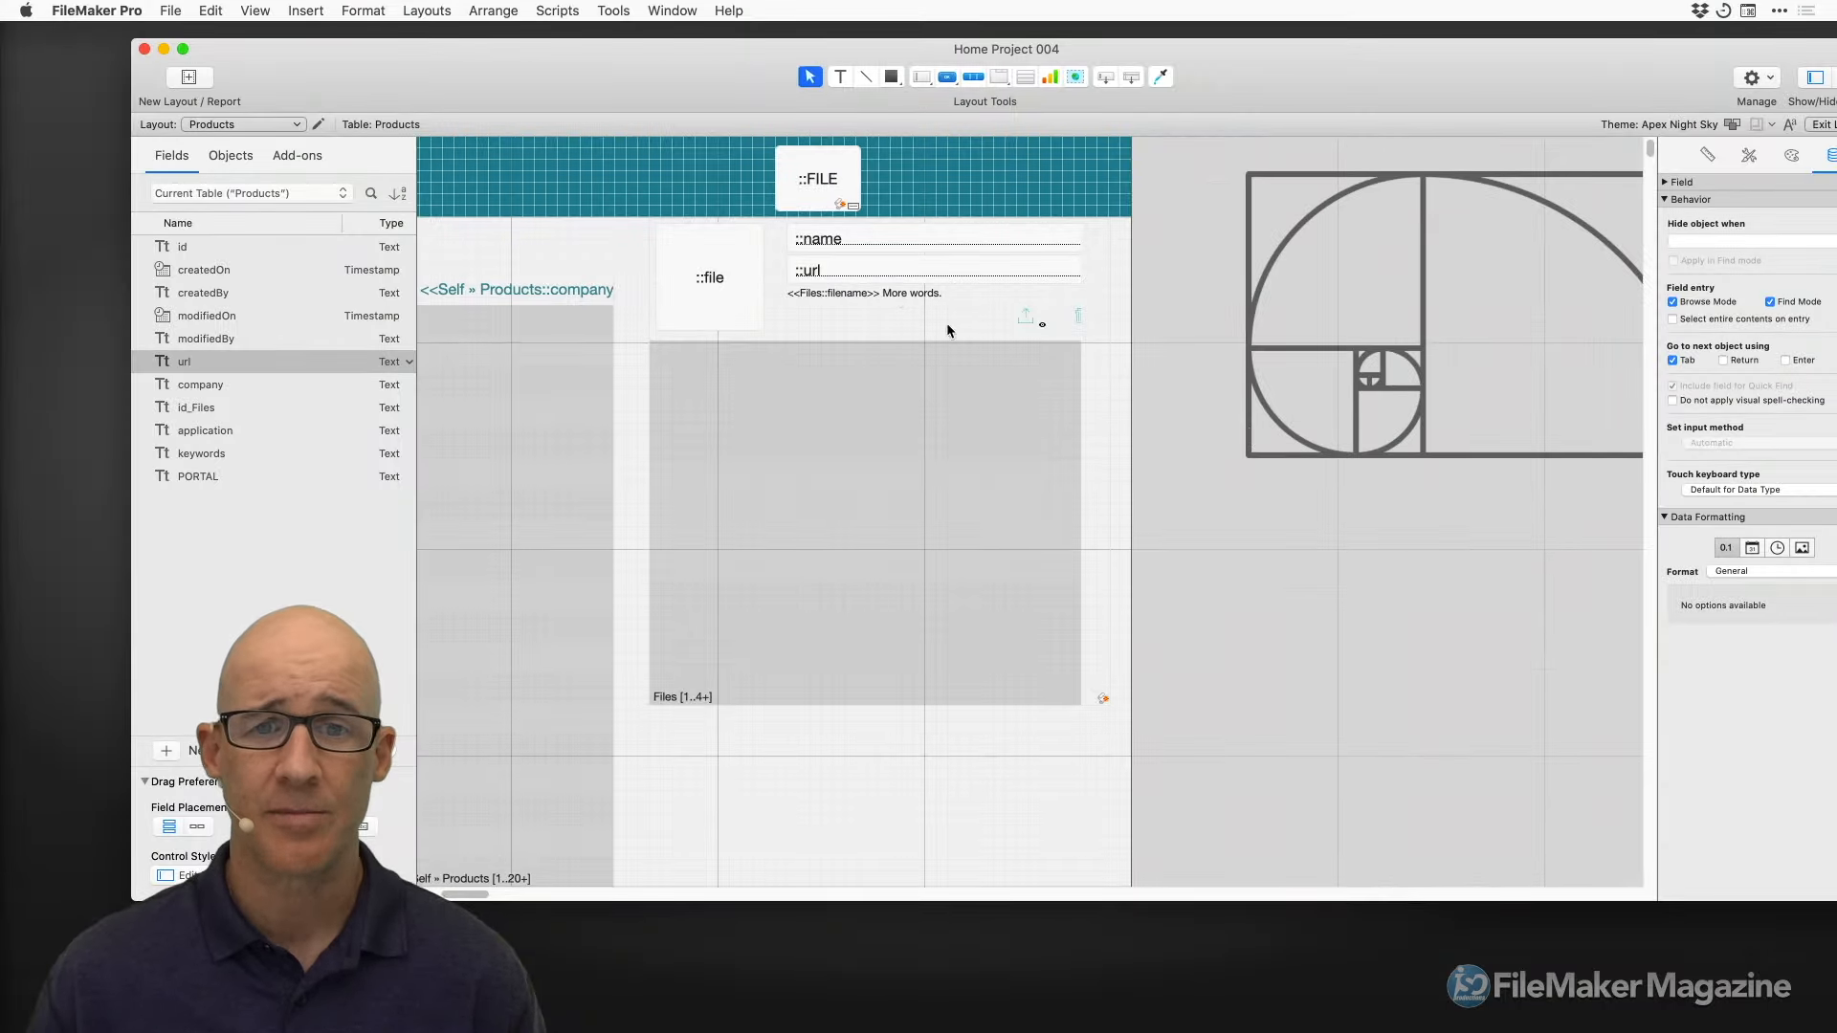
left_click(897, 296)
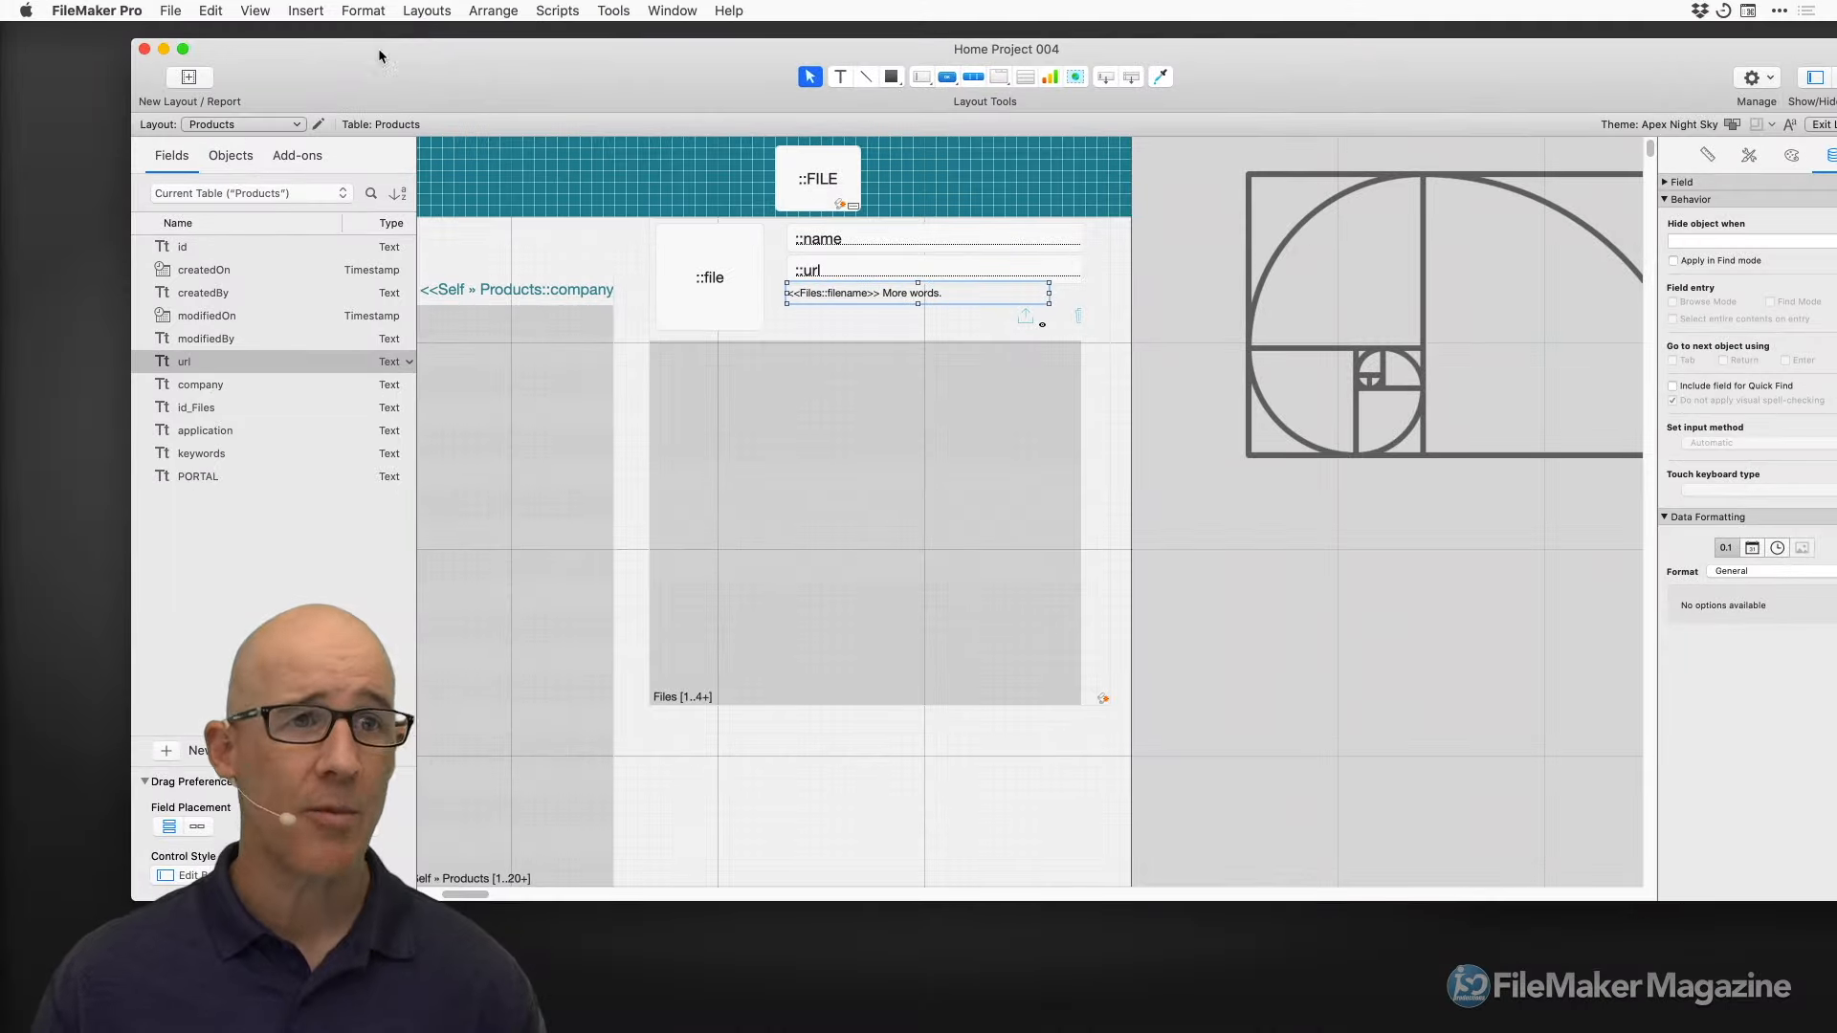
left_click(304, 11)
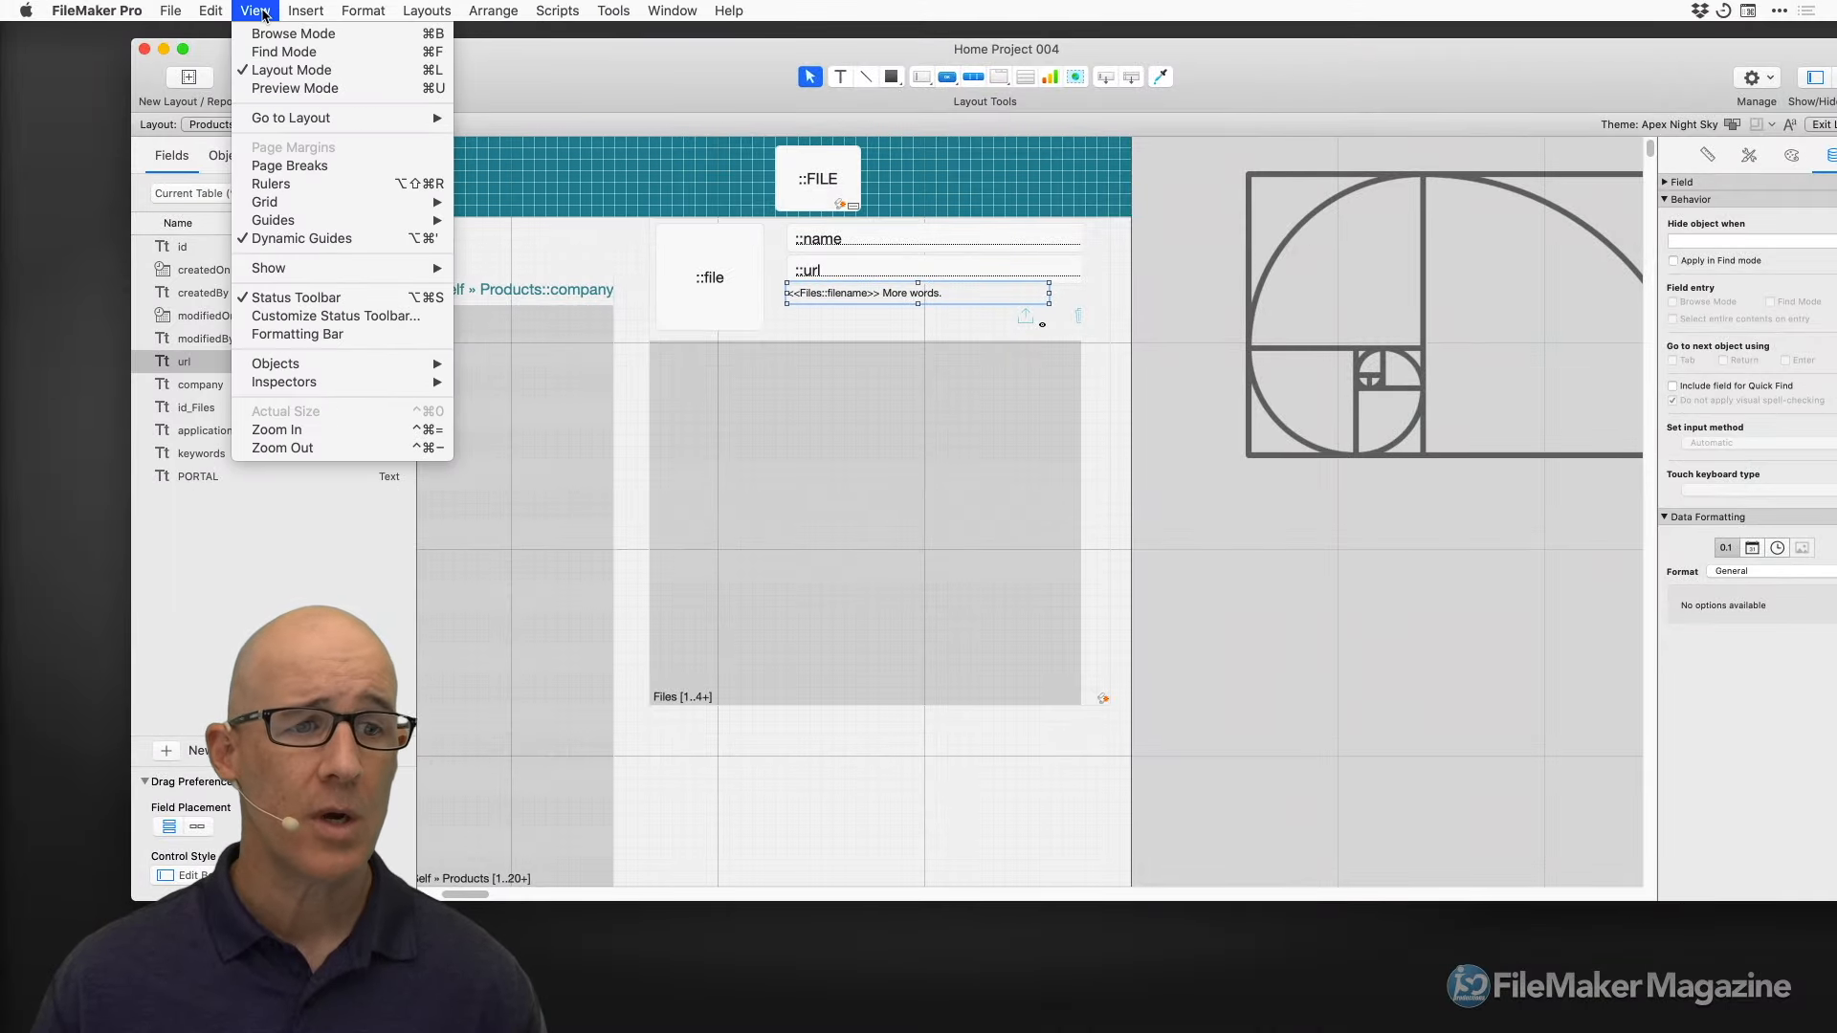
mouse_move(304, 11)
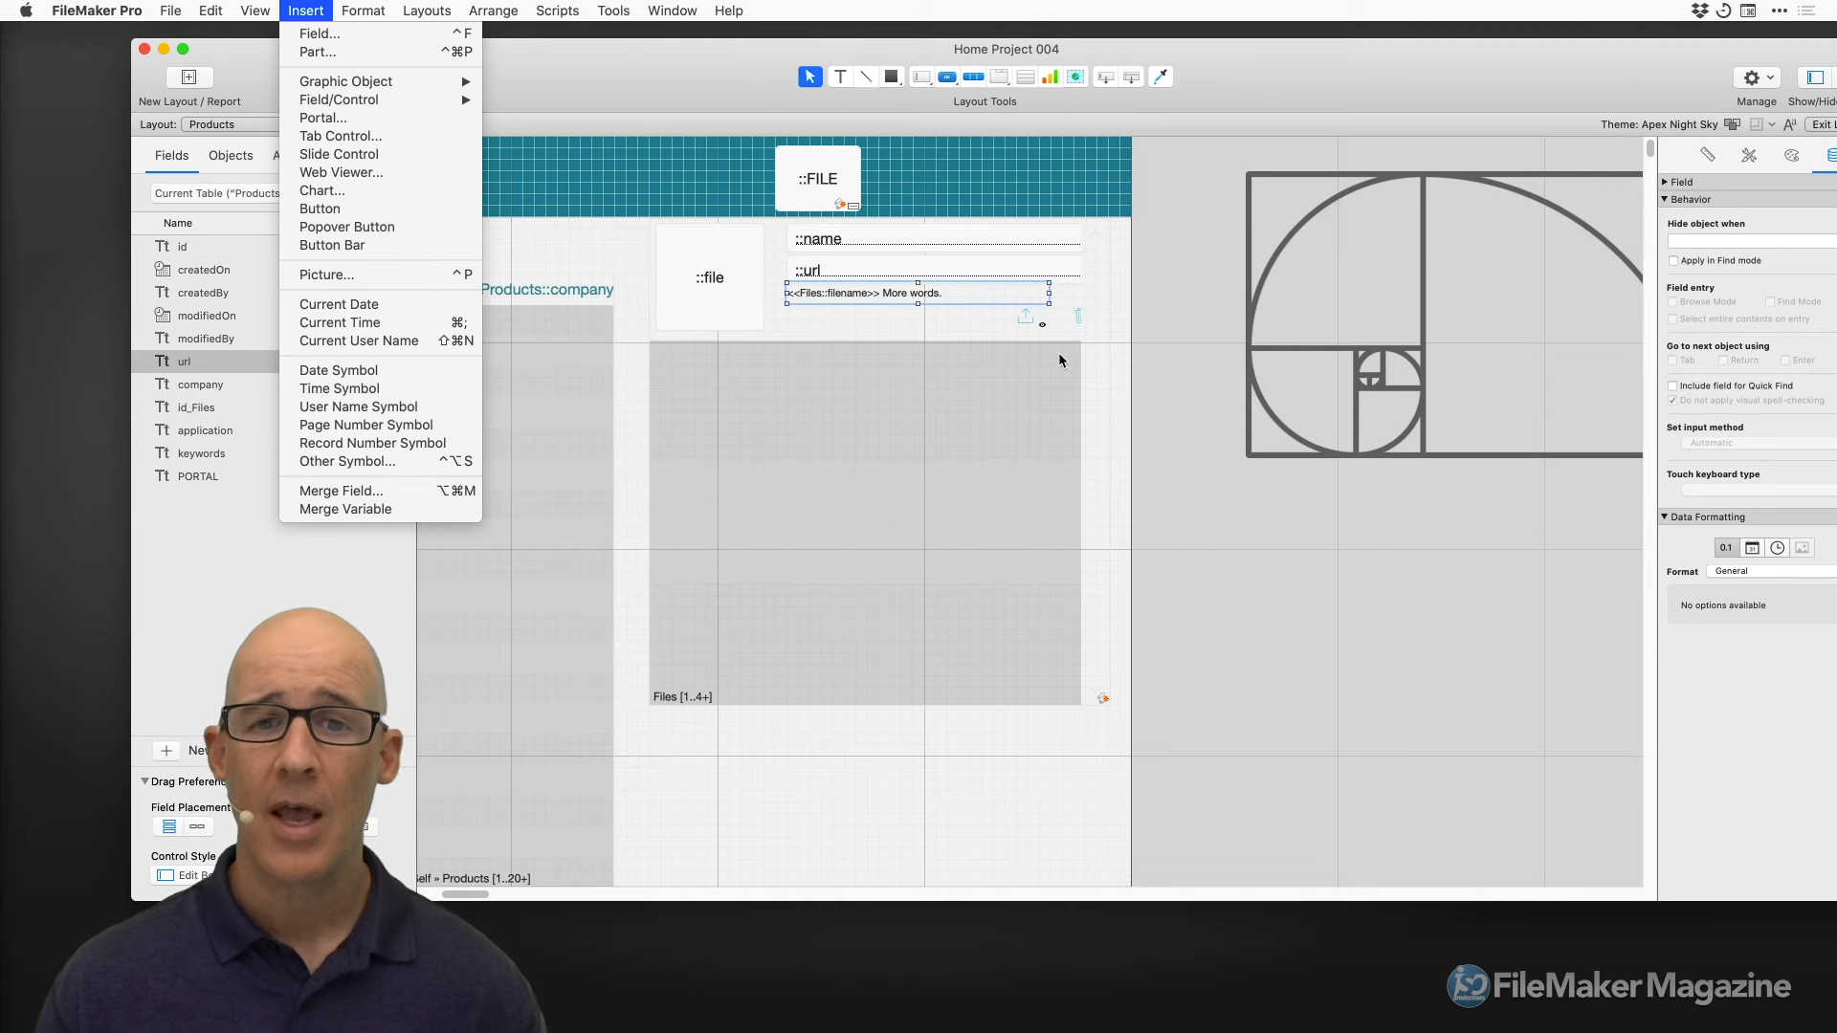
left_click(1196, 329)
left_click_drag(913, 298, 1272, 496)
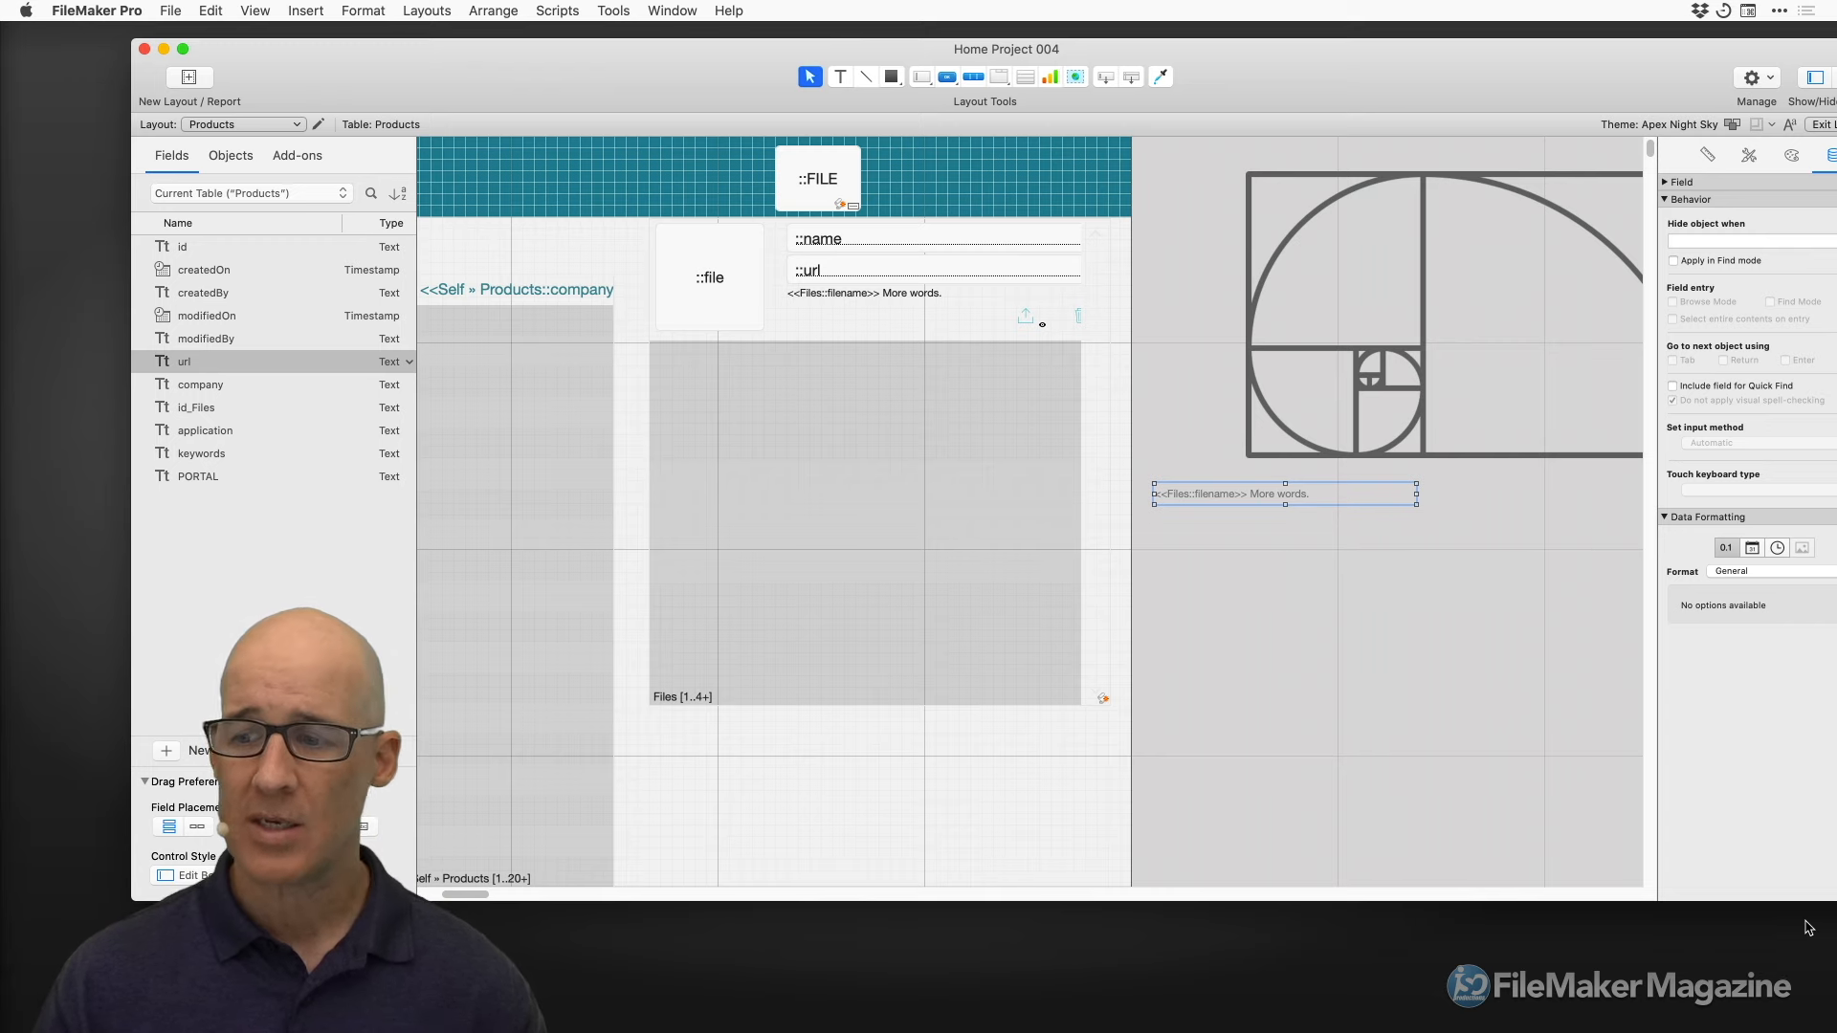
Narrow the window until the whole Inspector fits on screen, and expand the Field section of its data settings
left_click_drag(1836, 901, 1679, 906)
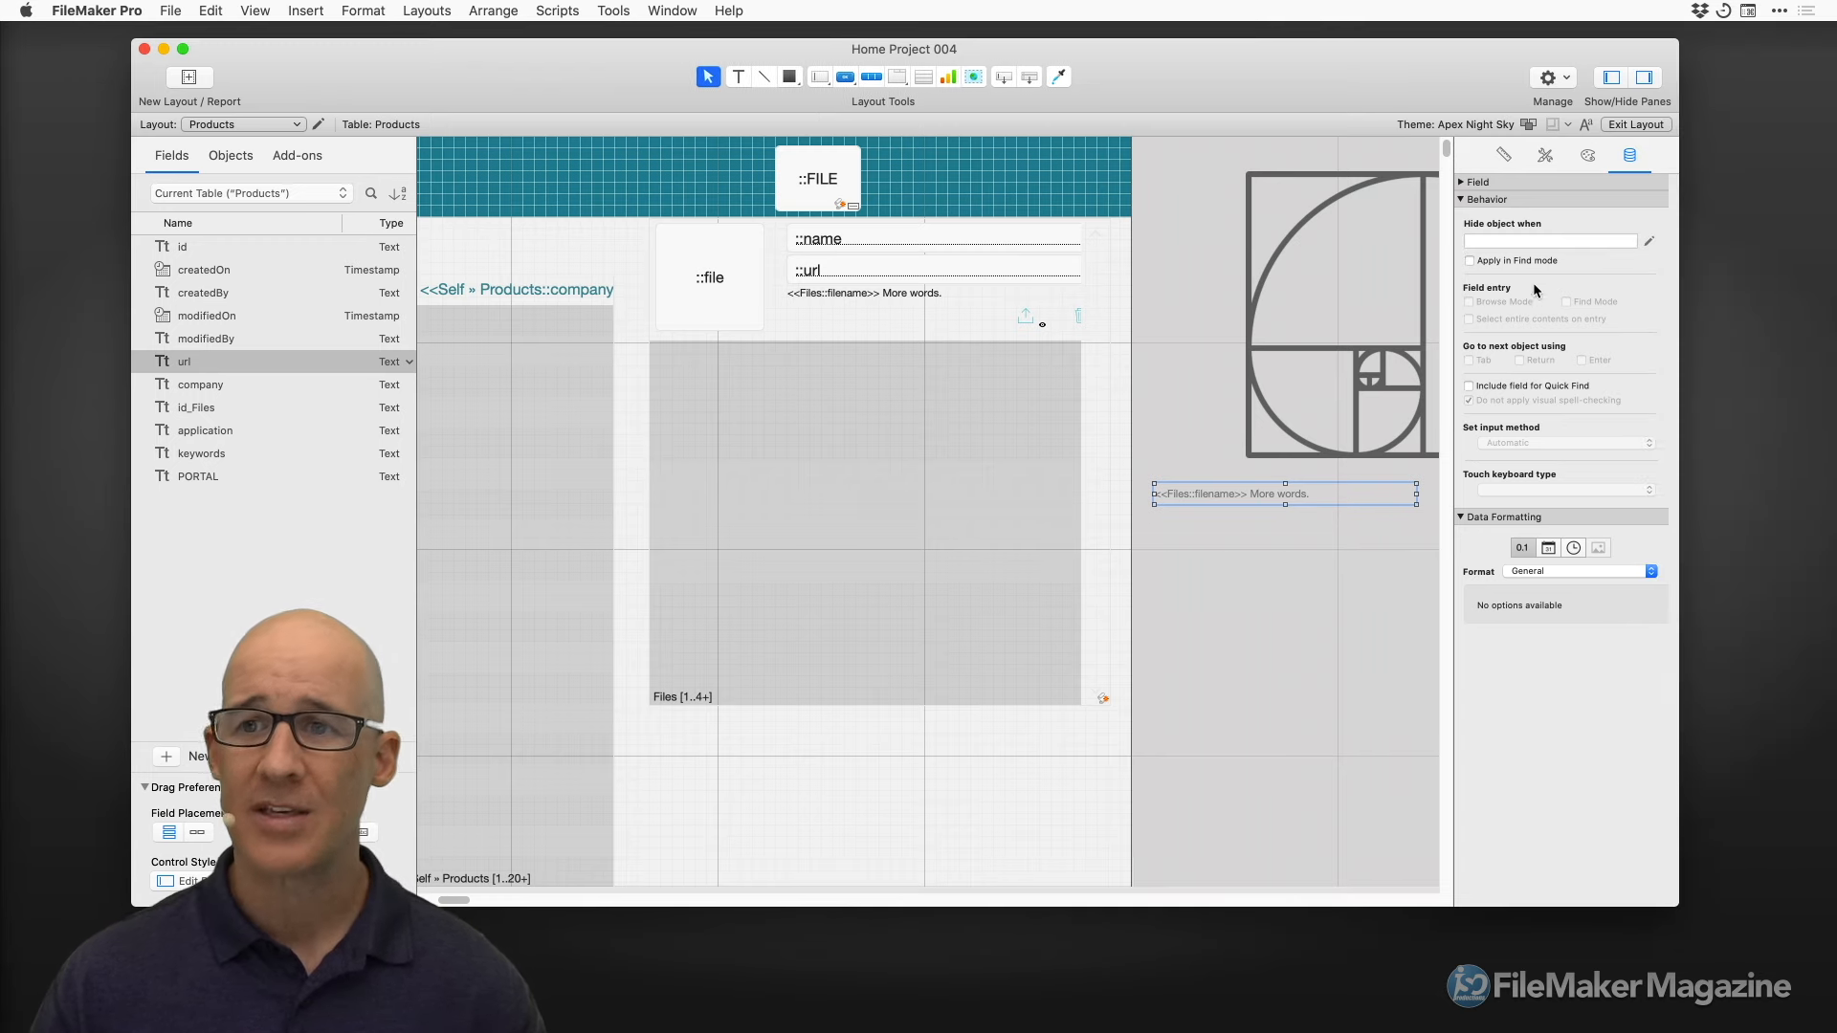
left_click(1505, 155)
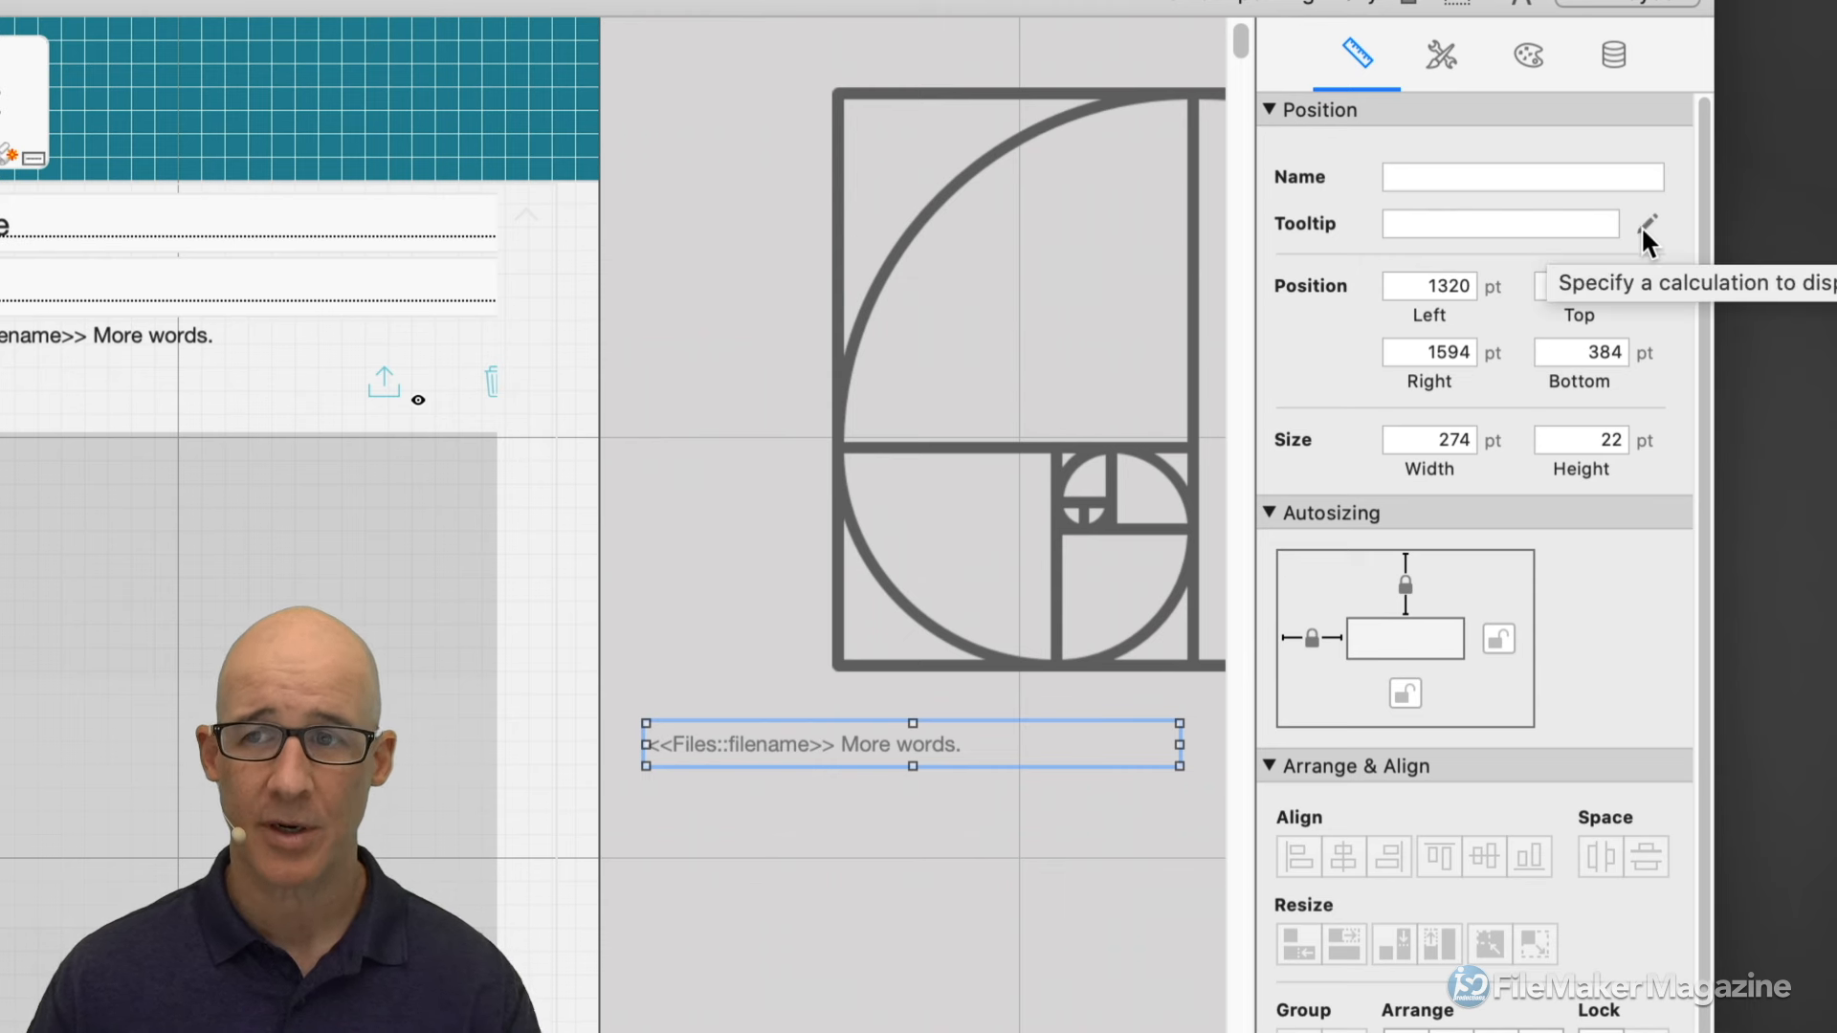
left_click(1615, 67)
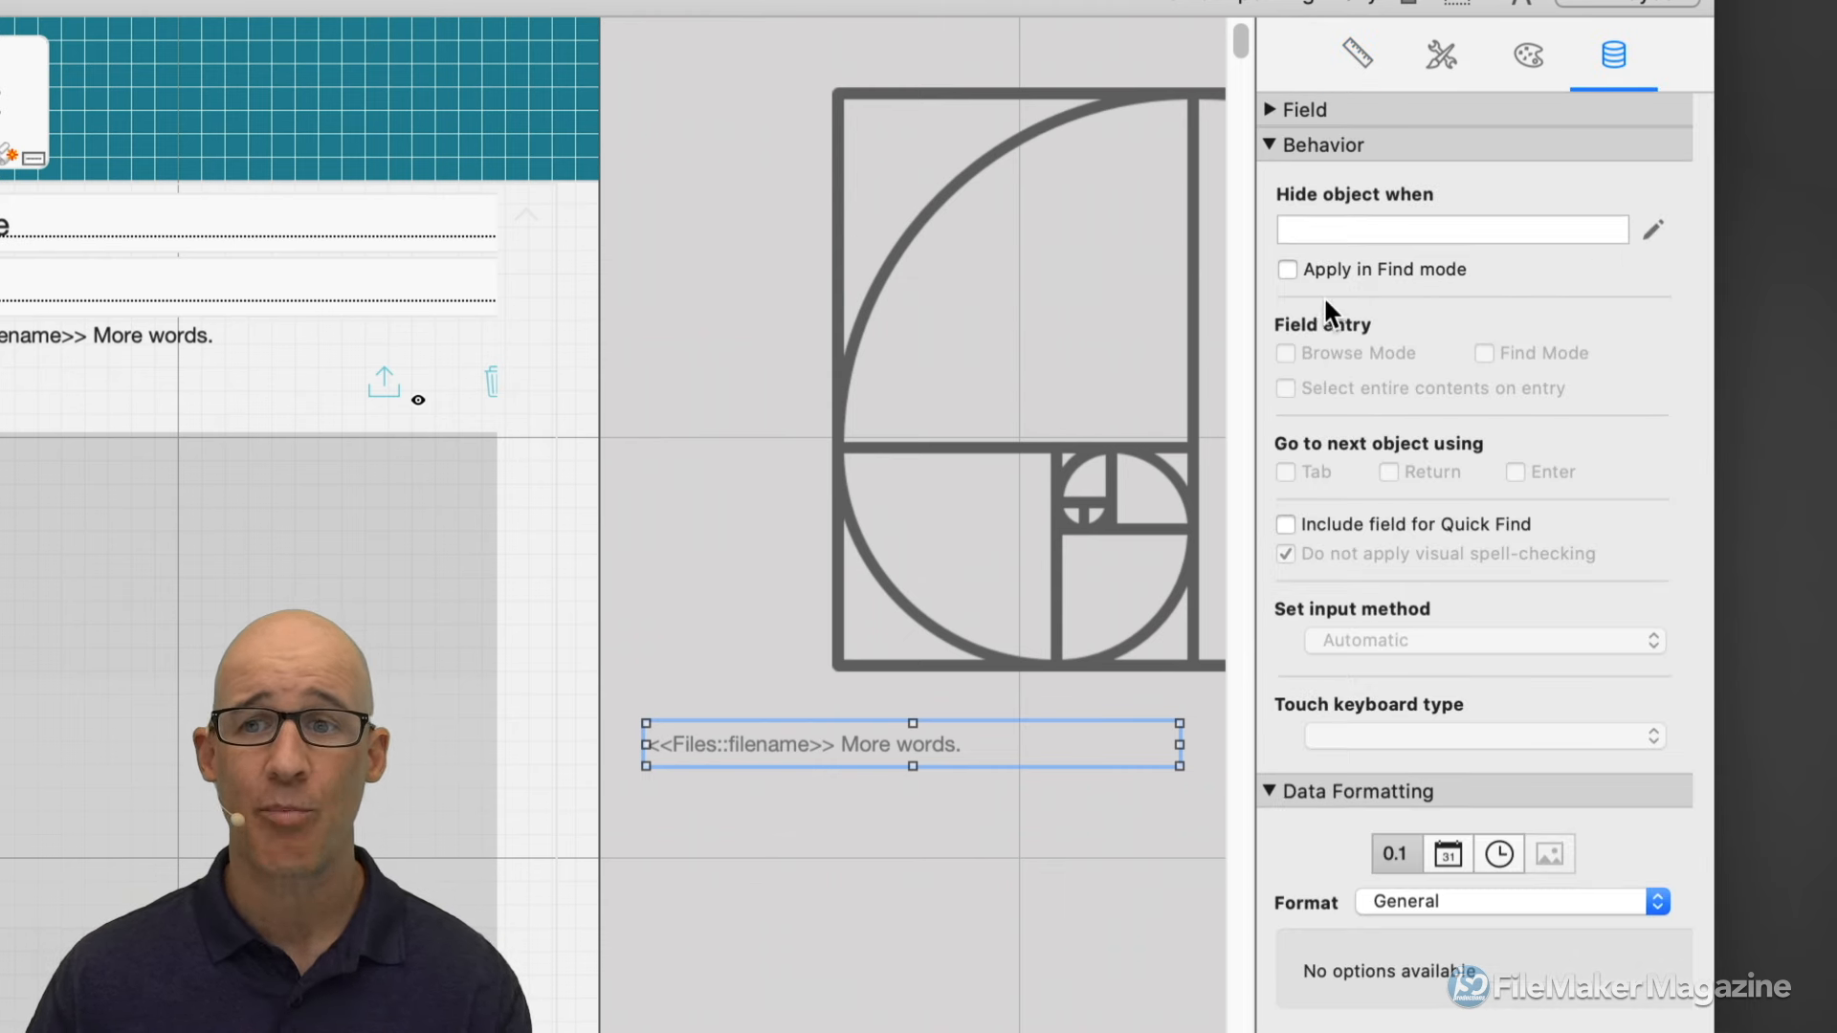
left_click(1271, 109)
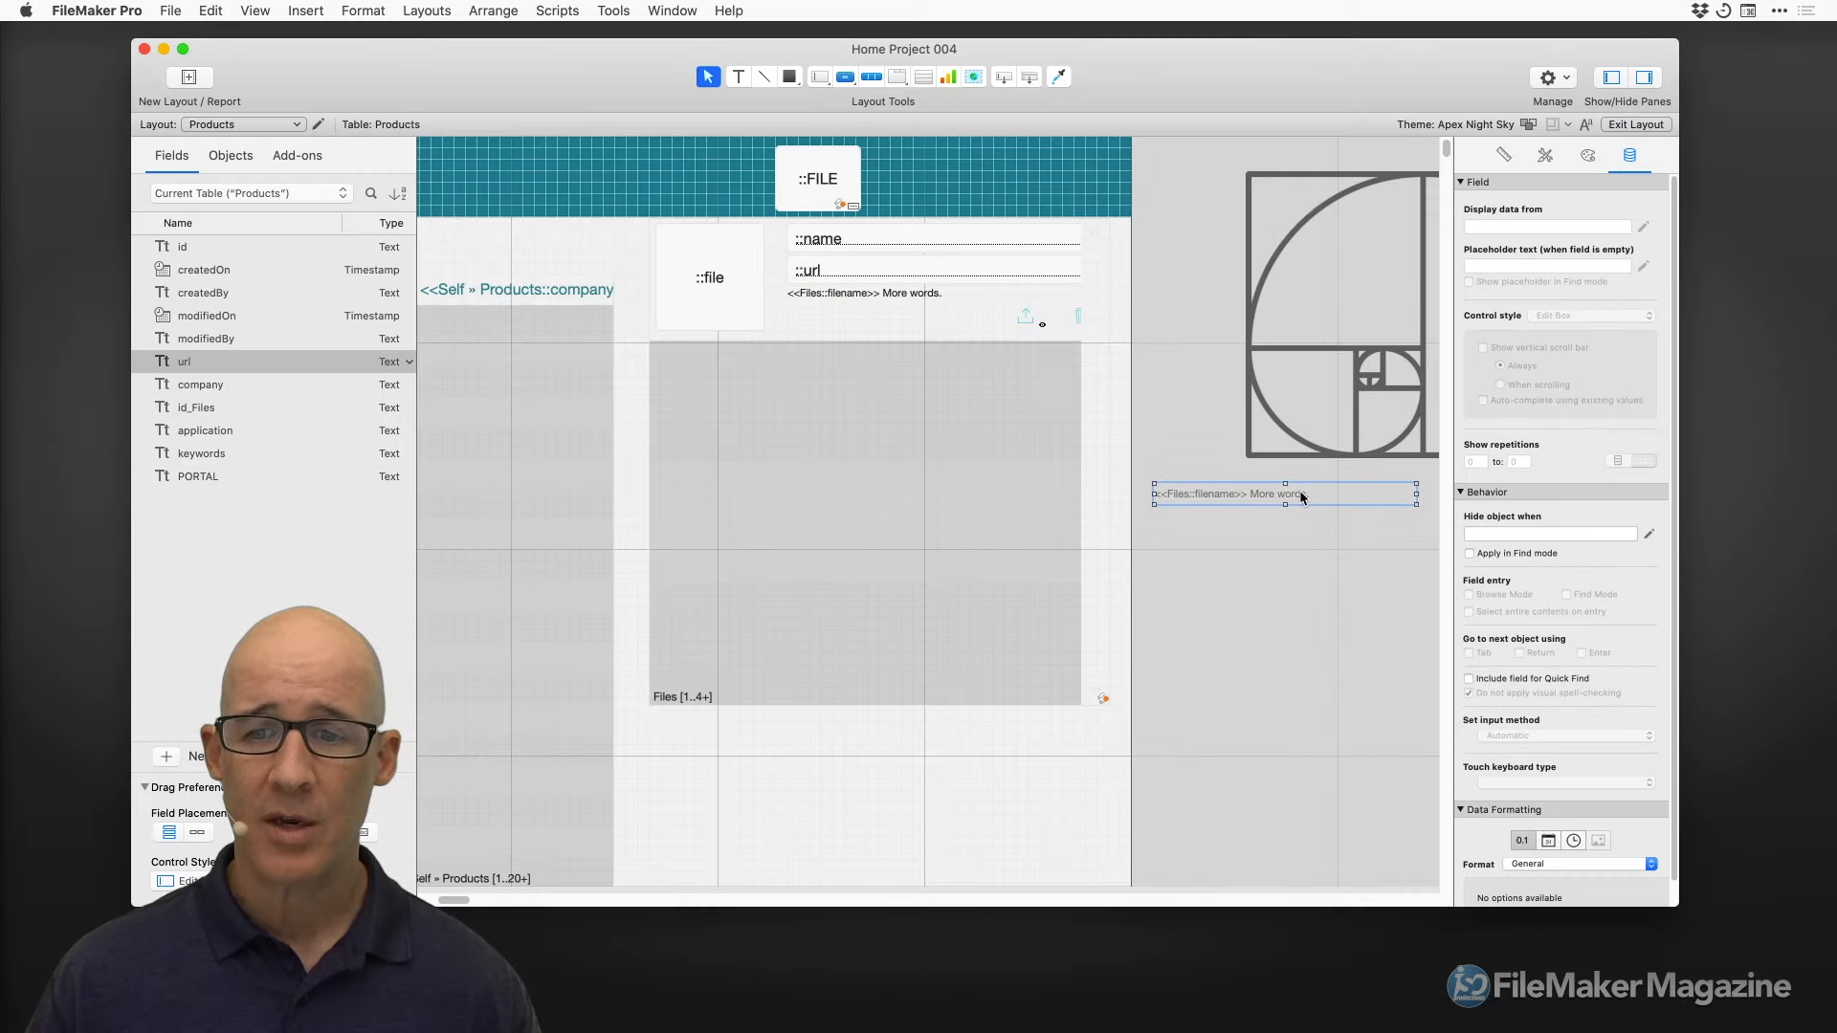
Replace the entire content of the duplicated merge text with a company merge field from the Products table
double_click(1303, 496)
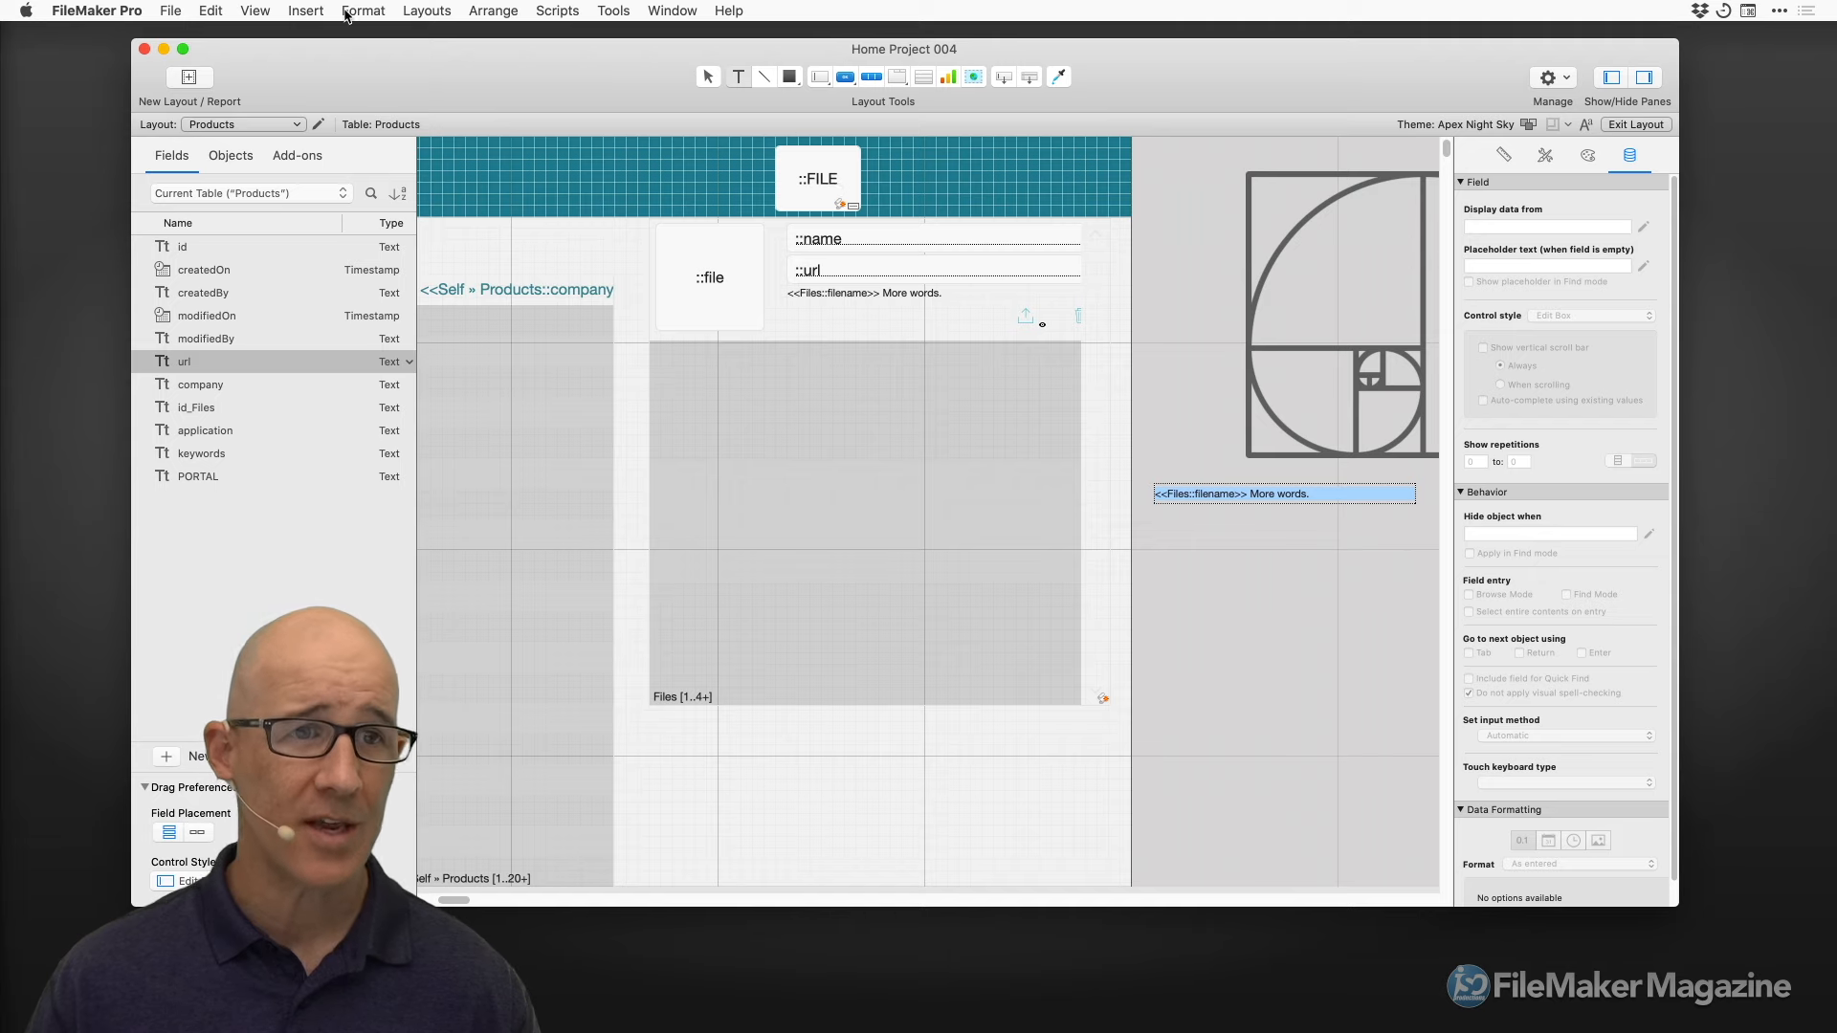
left_click(301, 9)
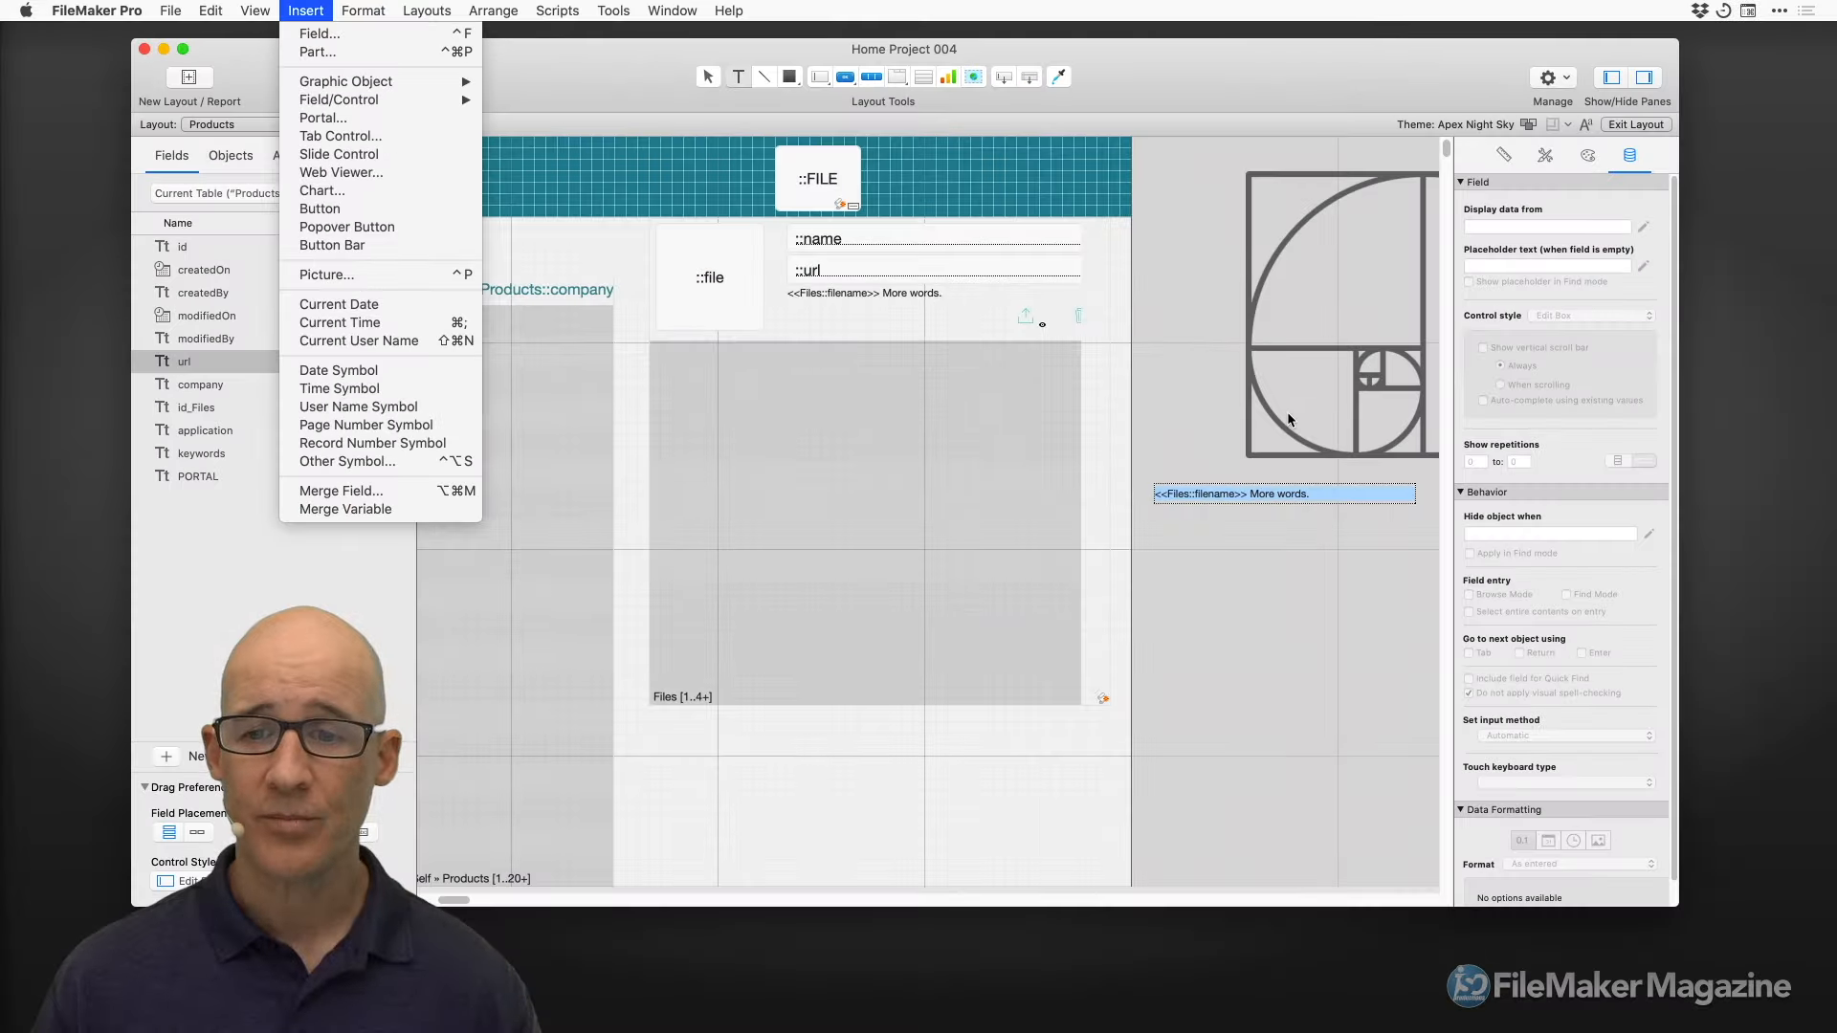
left_click(1330, 515)
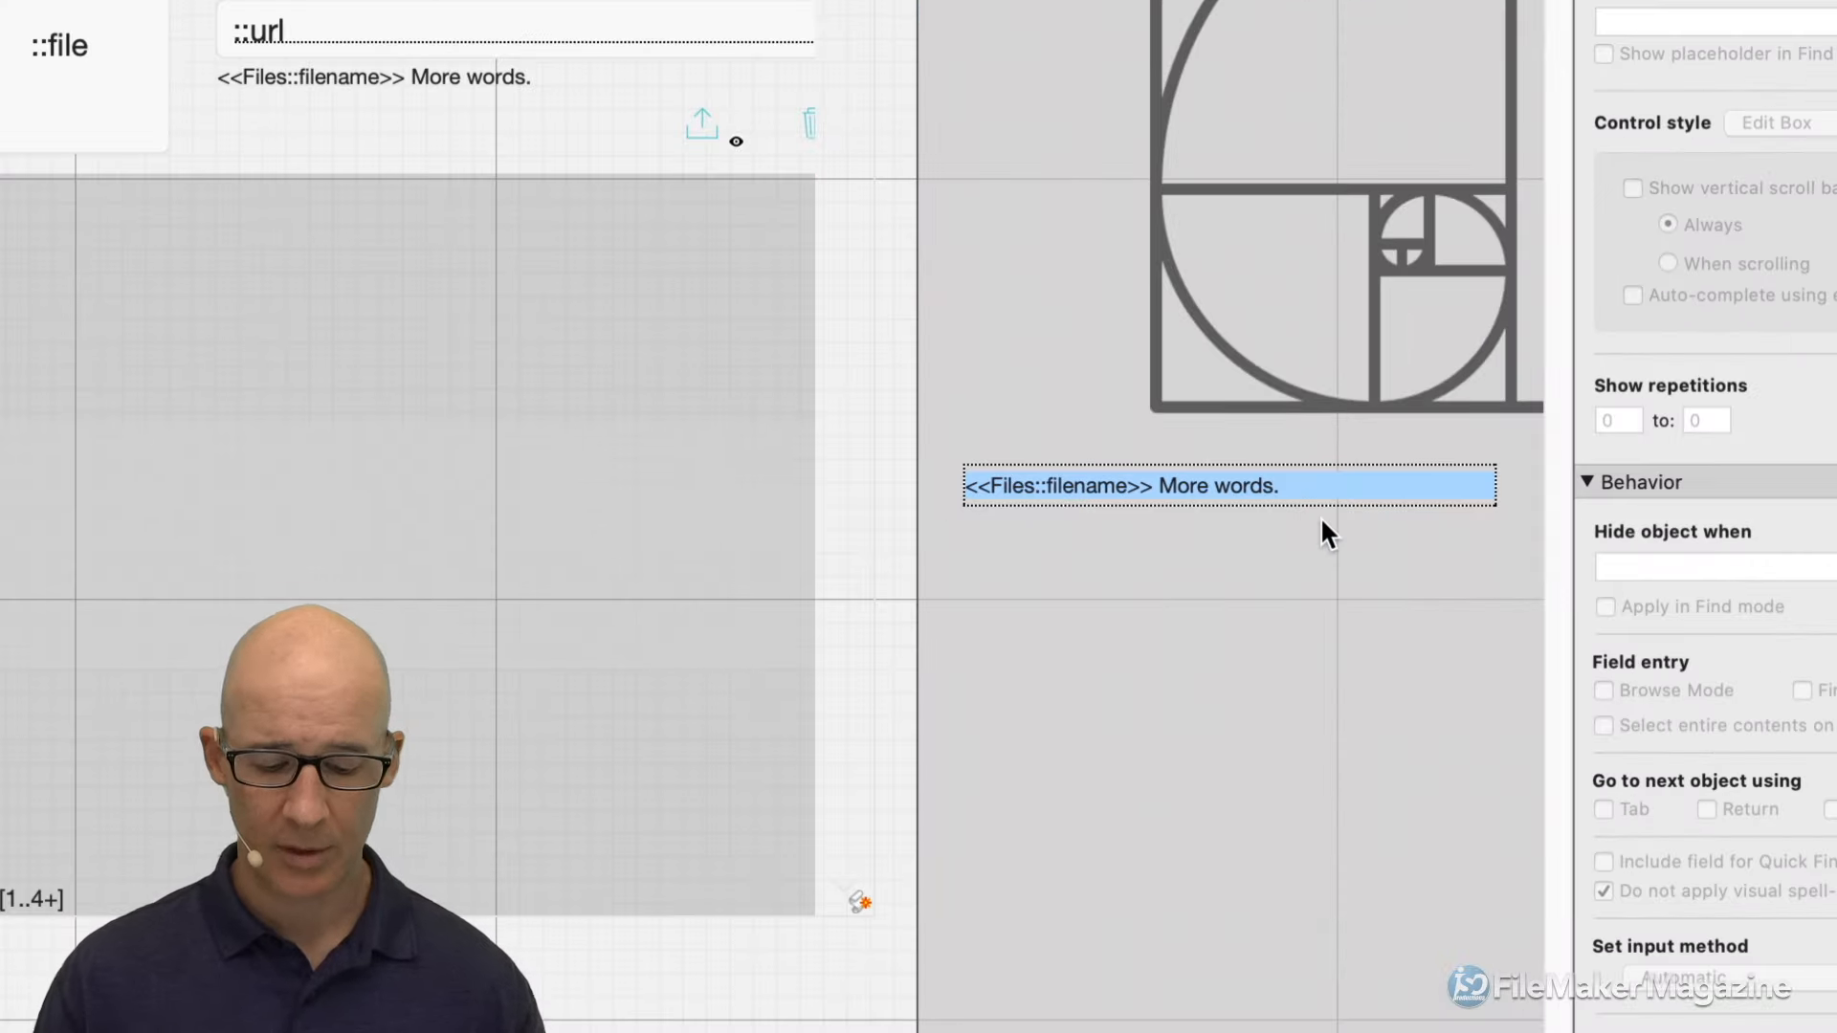
key("alt+super+m")
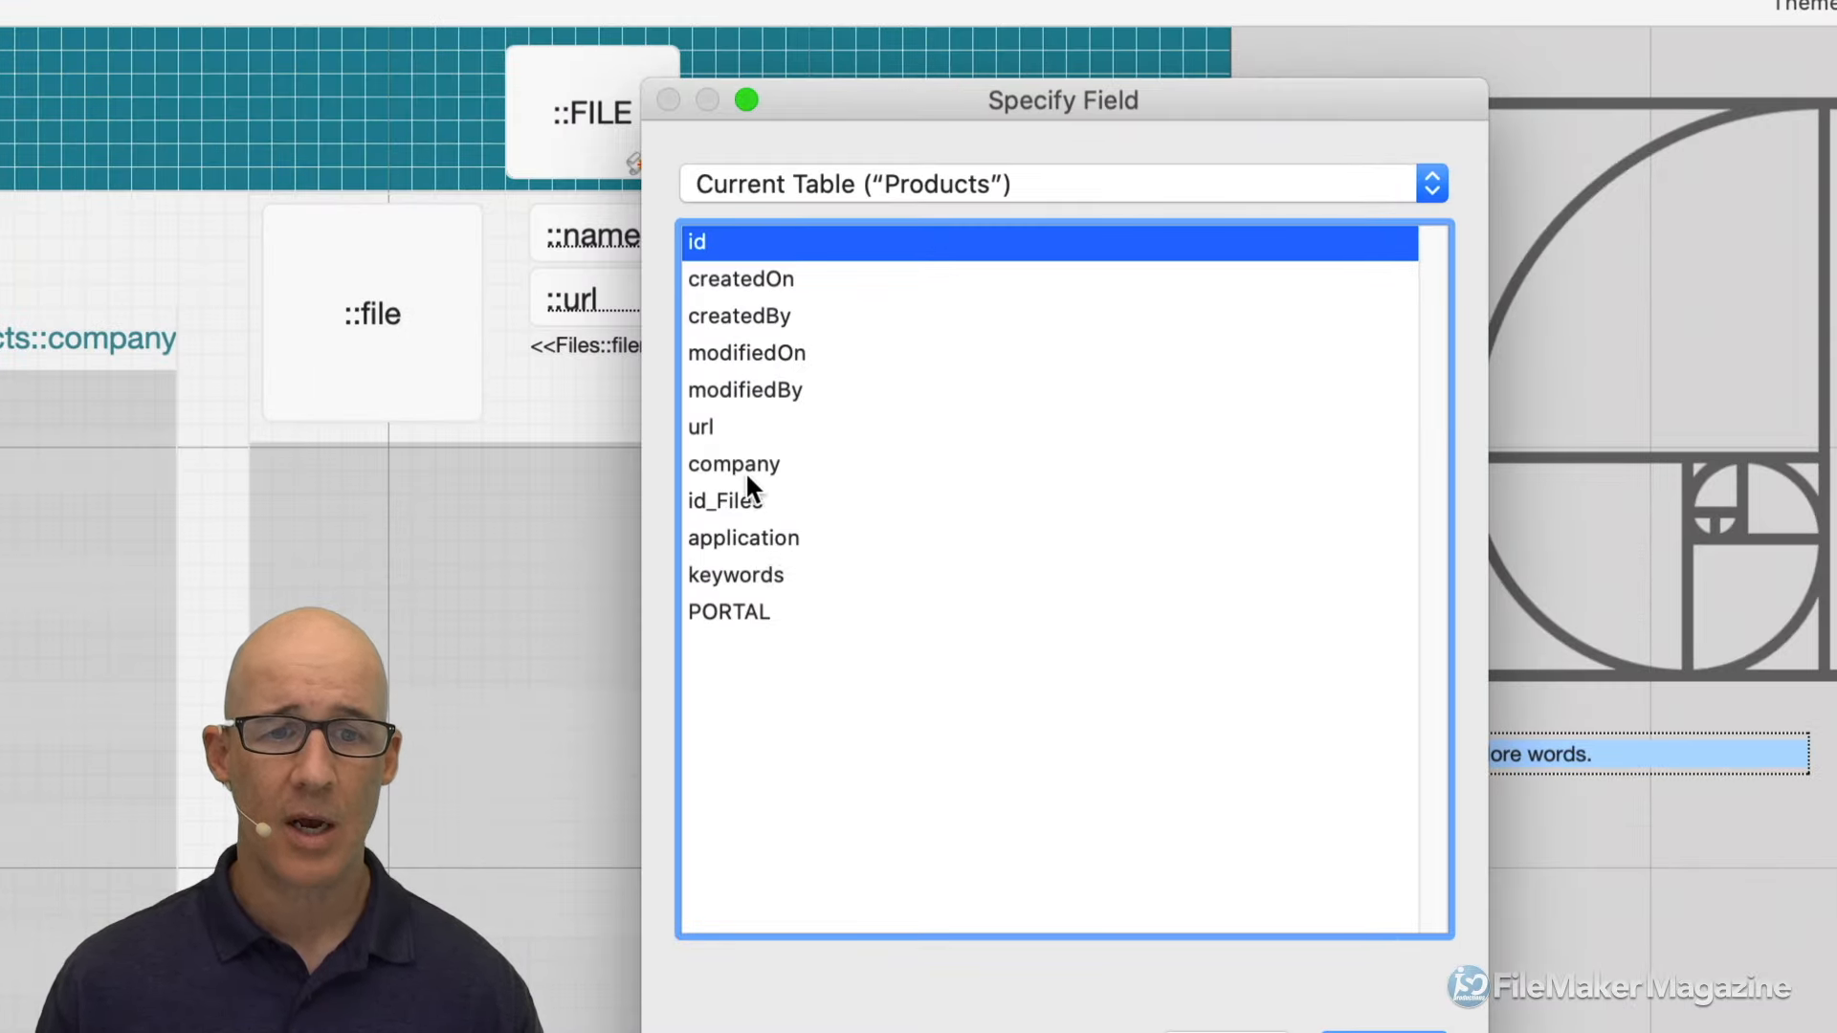
double_click(748, 463)
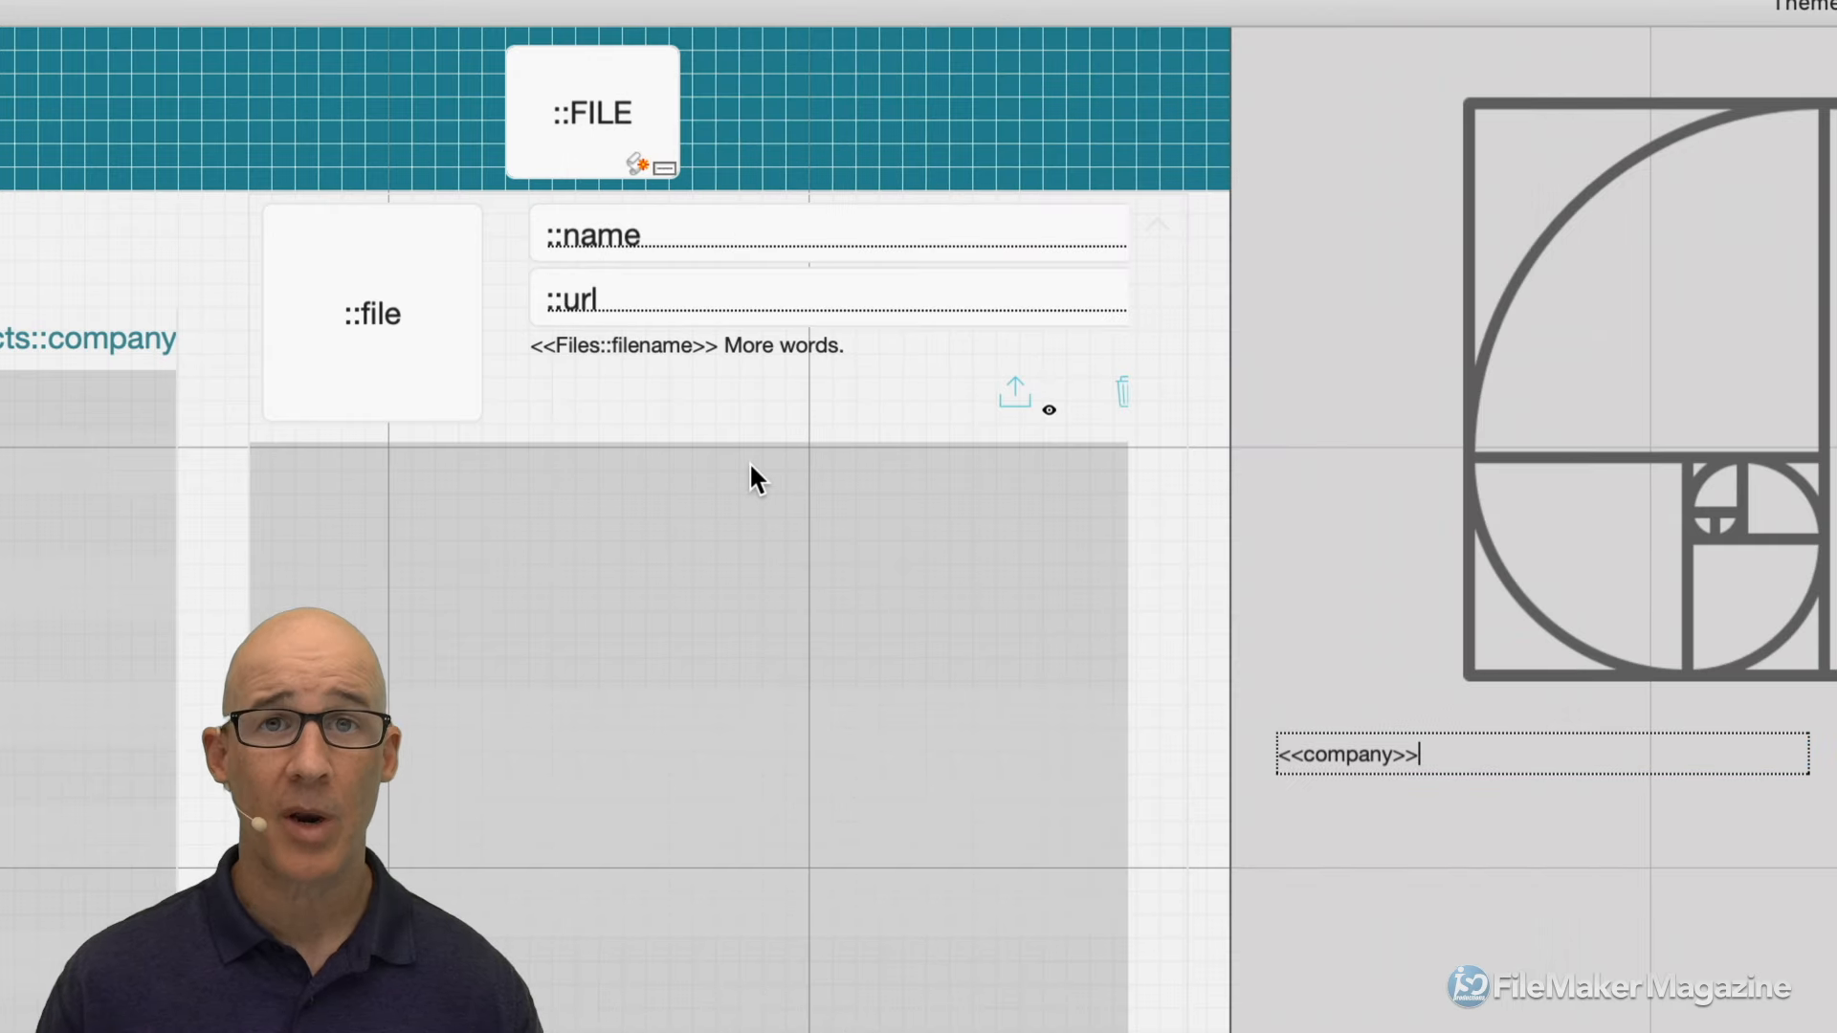
Add url and keywords merge fields on separate lines below the company merge field, and finish editing the text
key("Return")
key("super+alt+m")
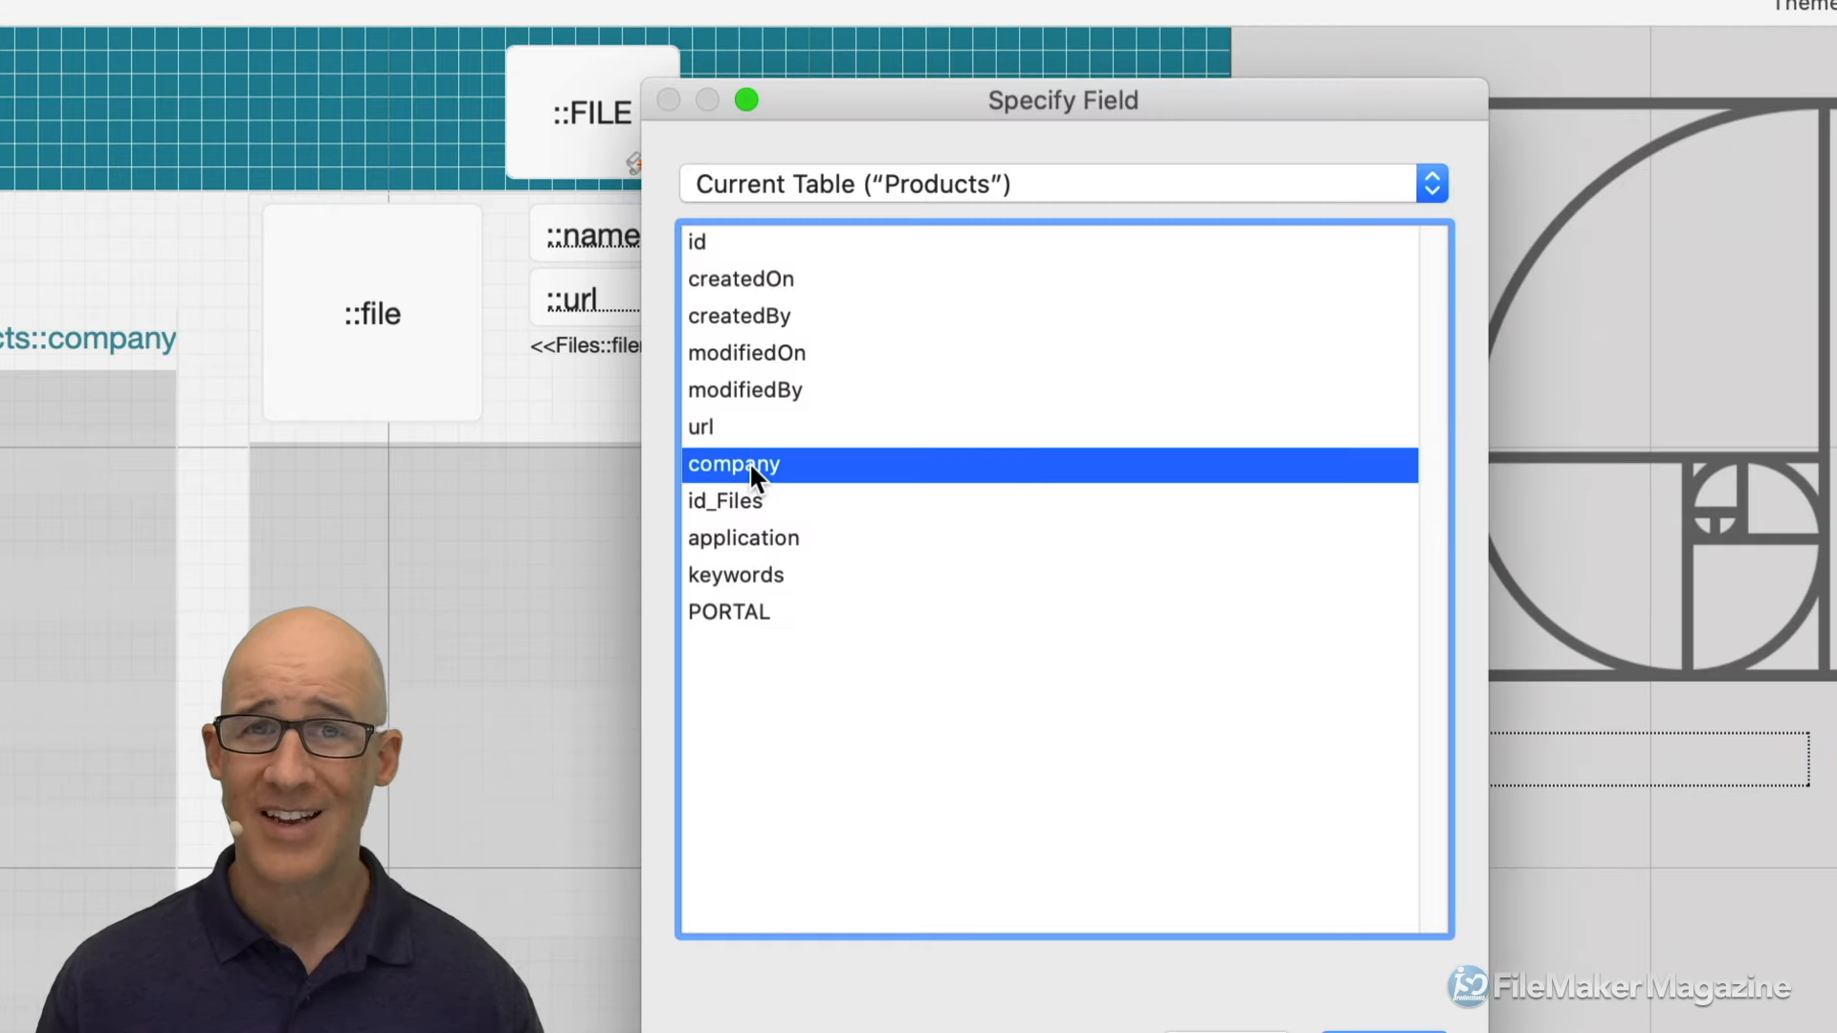
double_click(744, 427)
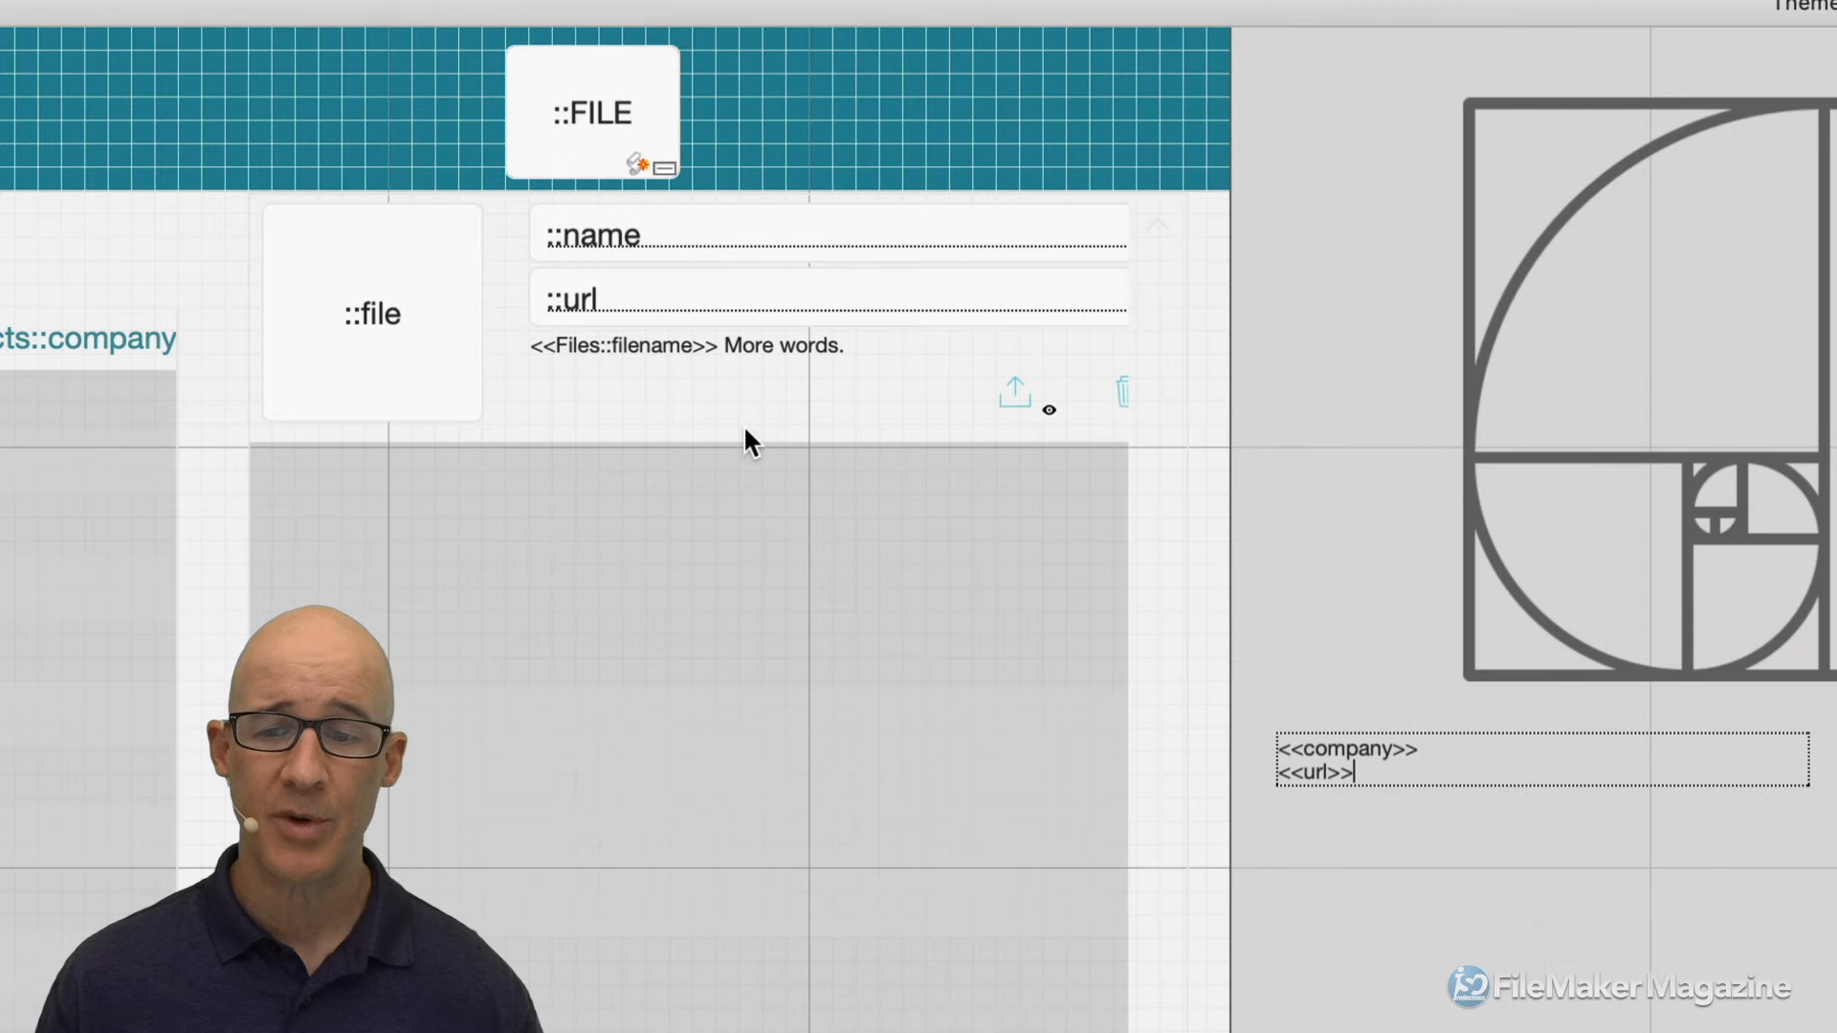
key("Return")
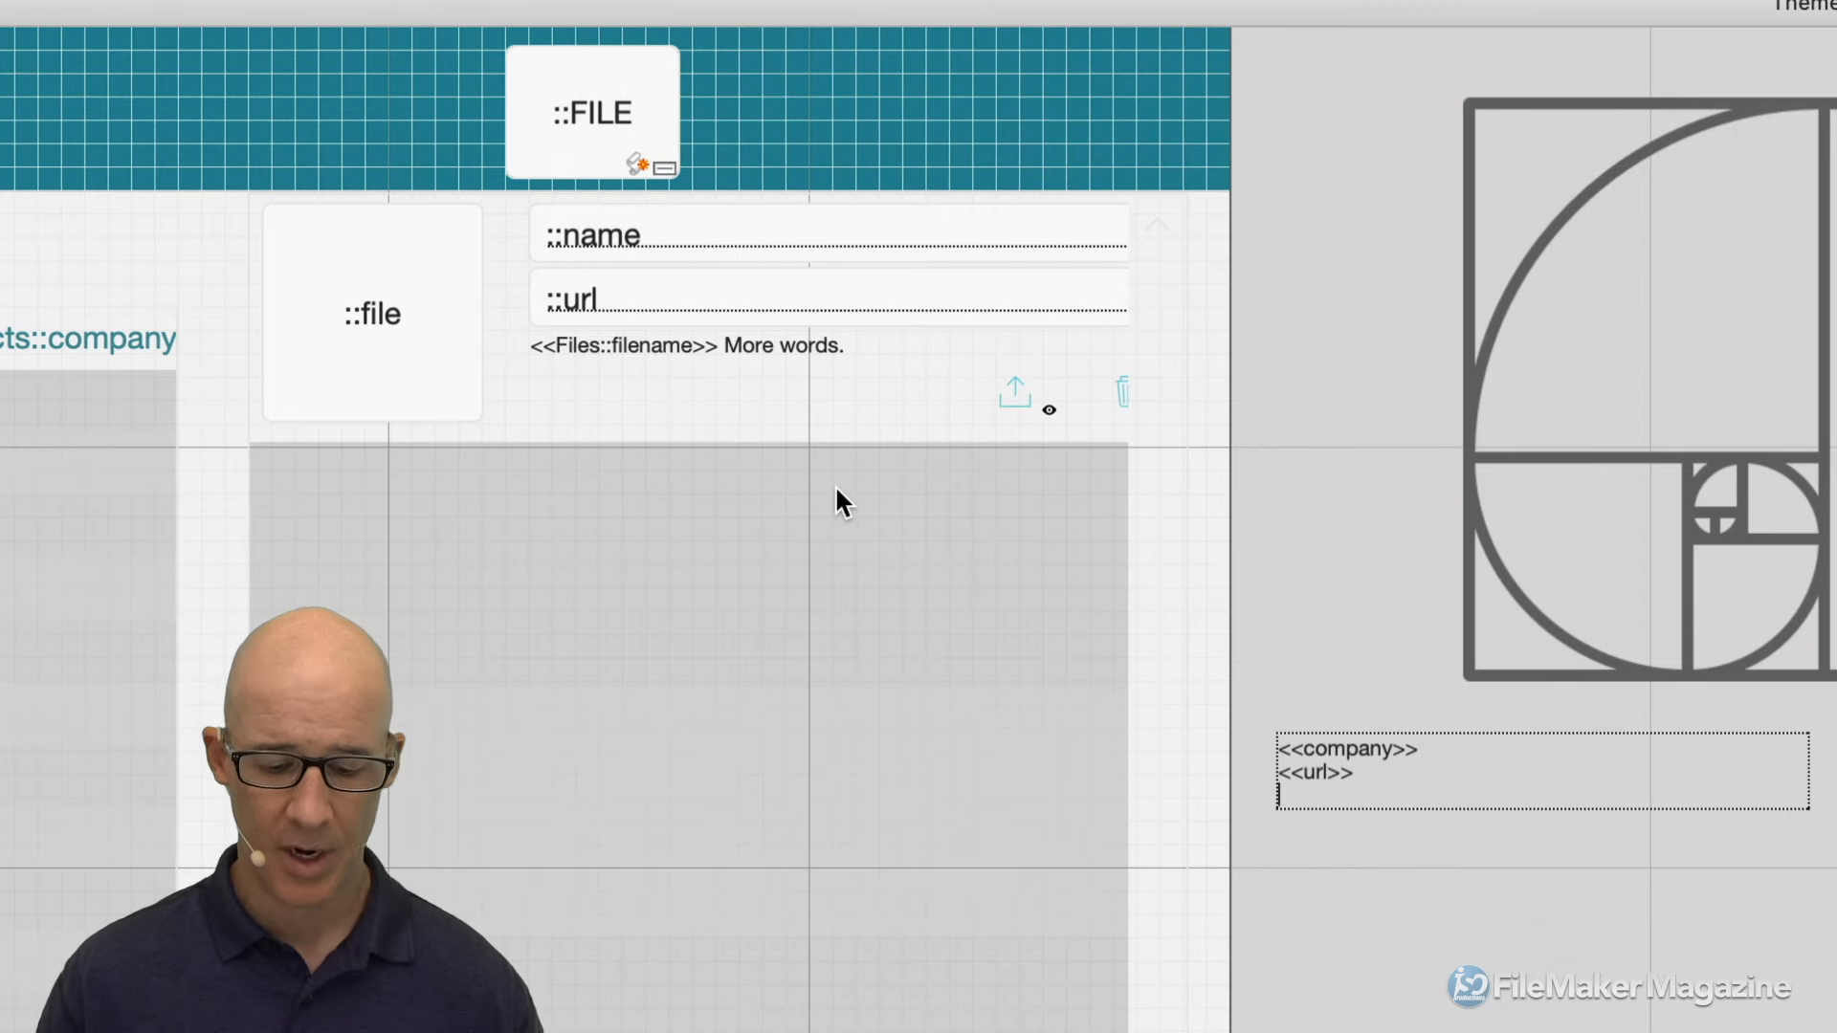
key("super+alt+m")
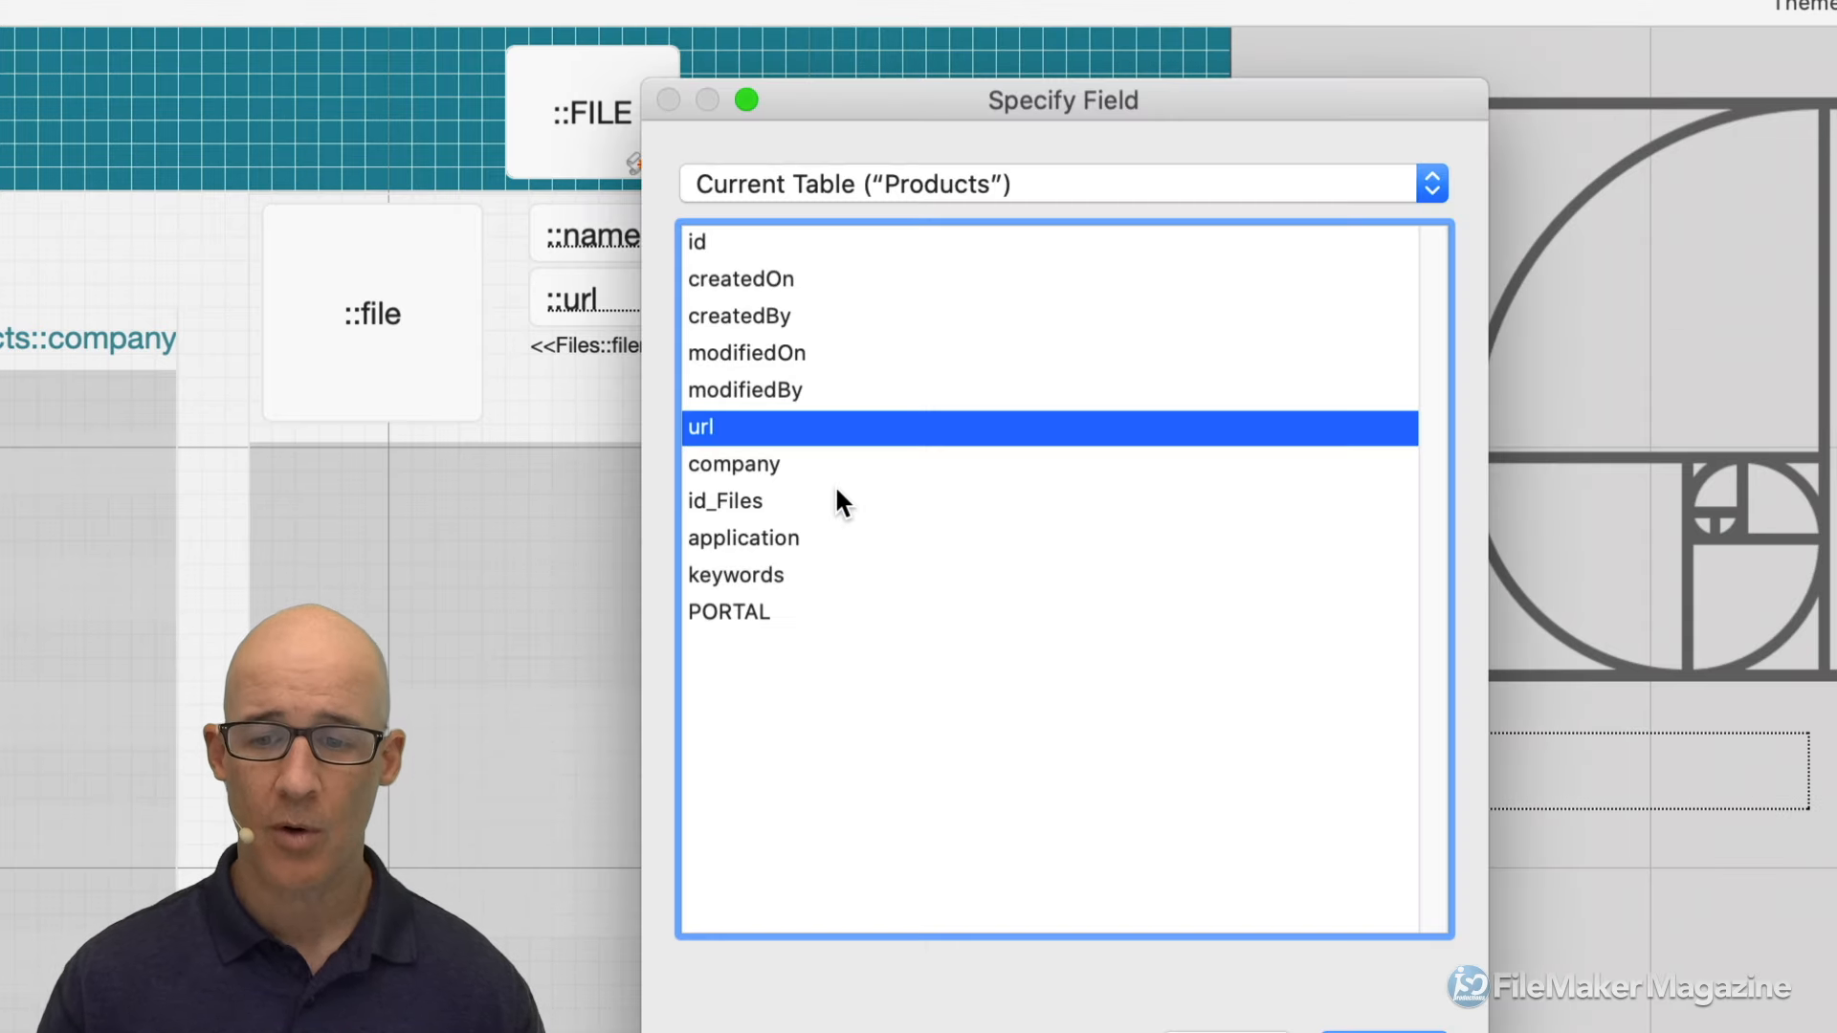
double_click(758, 574)
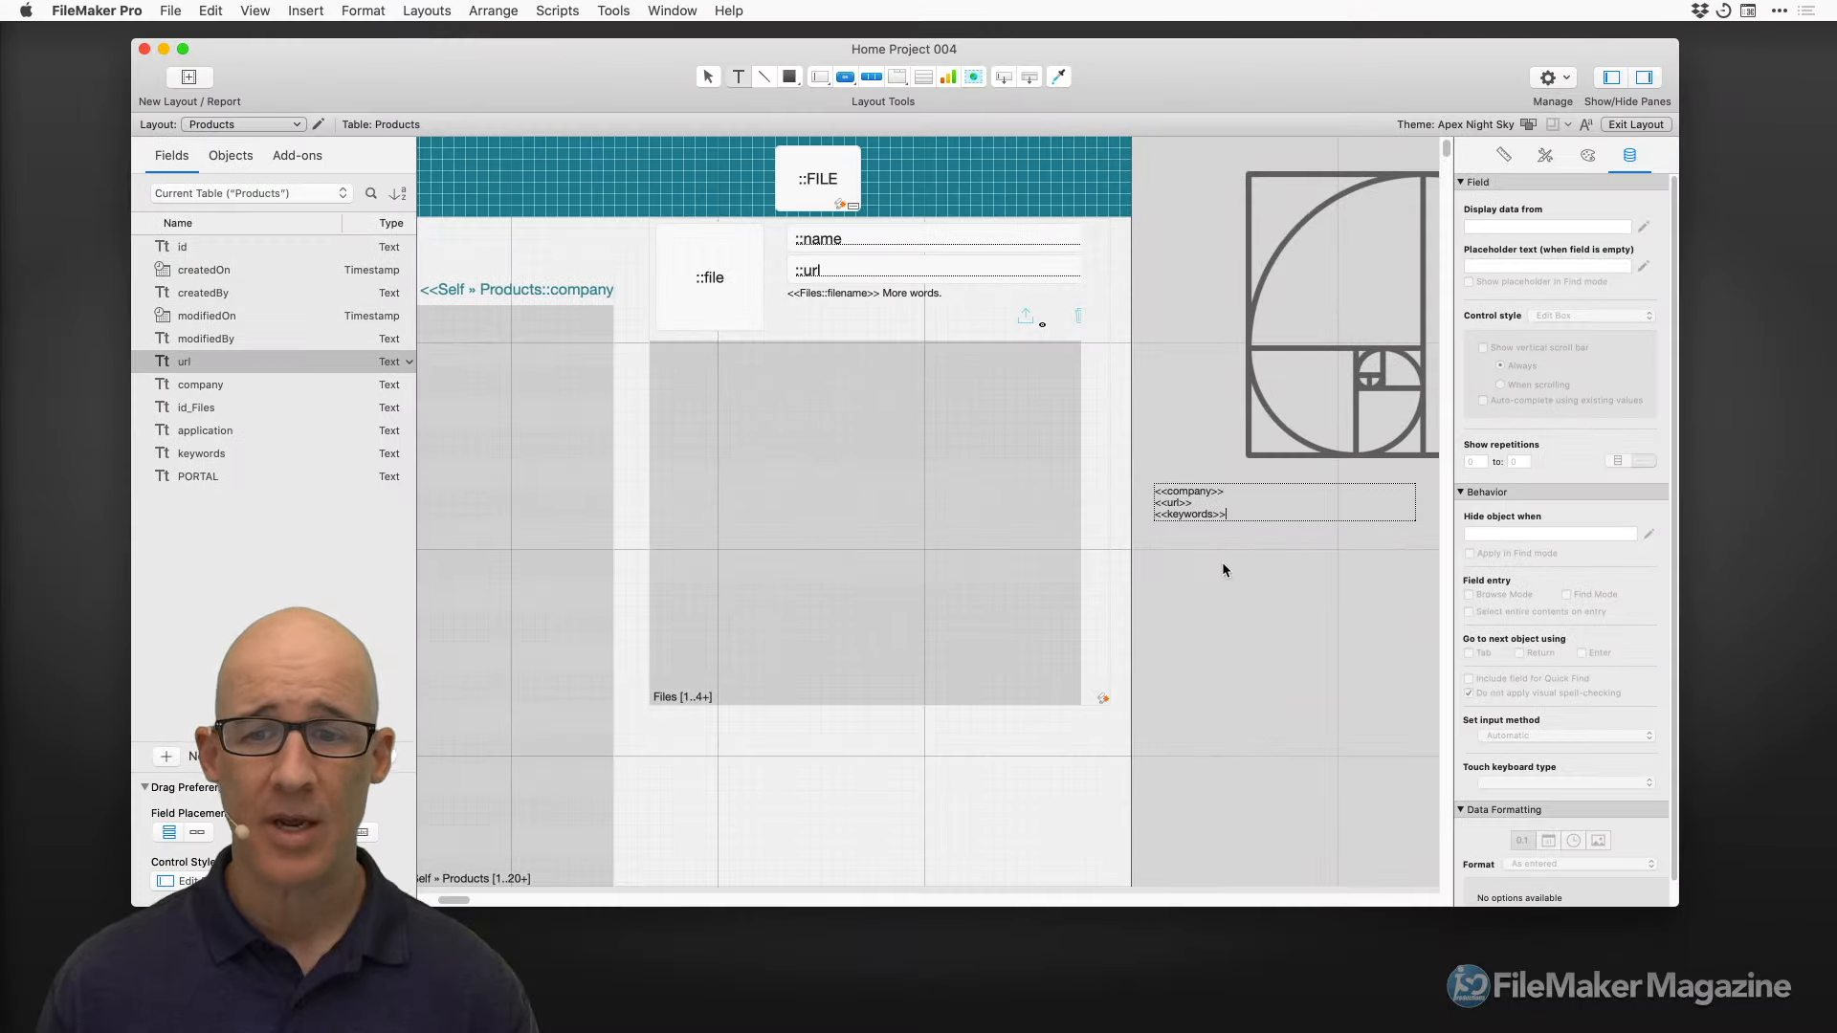
left_click(1665, 918)
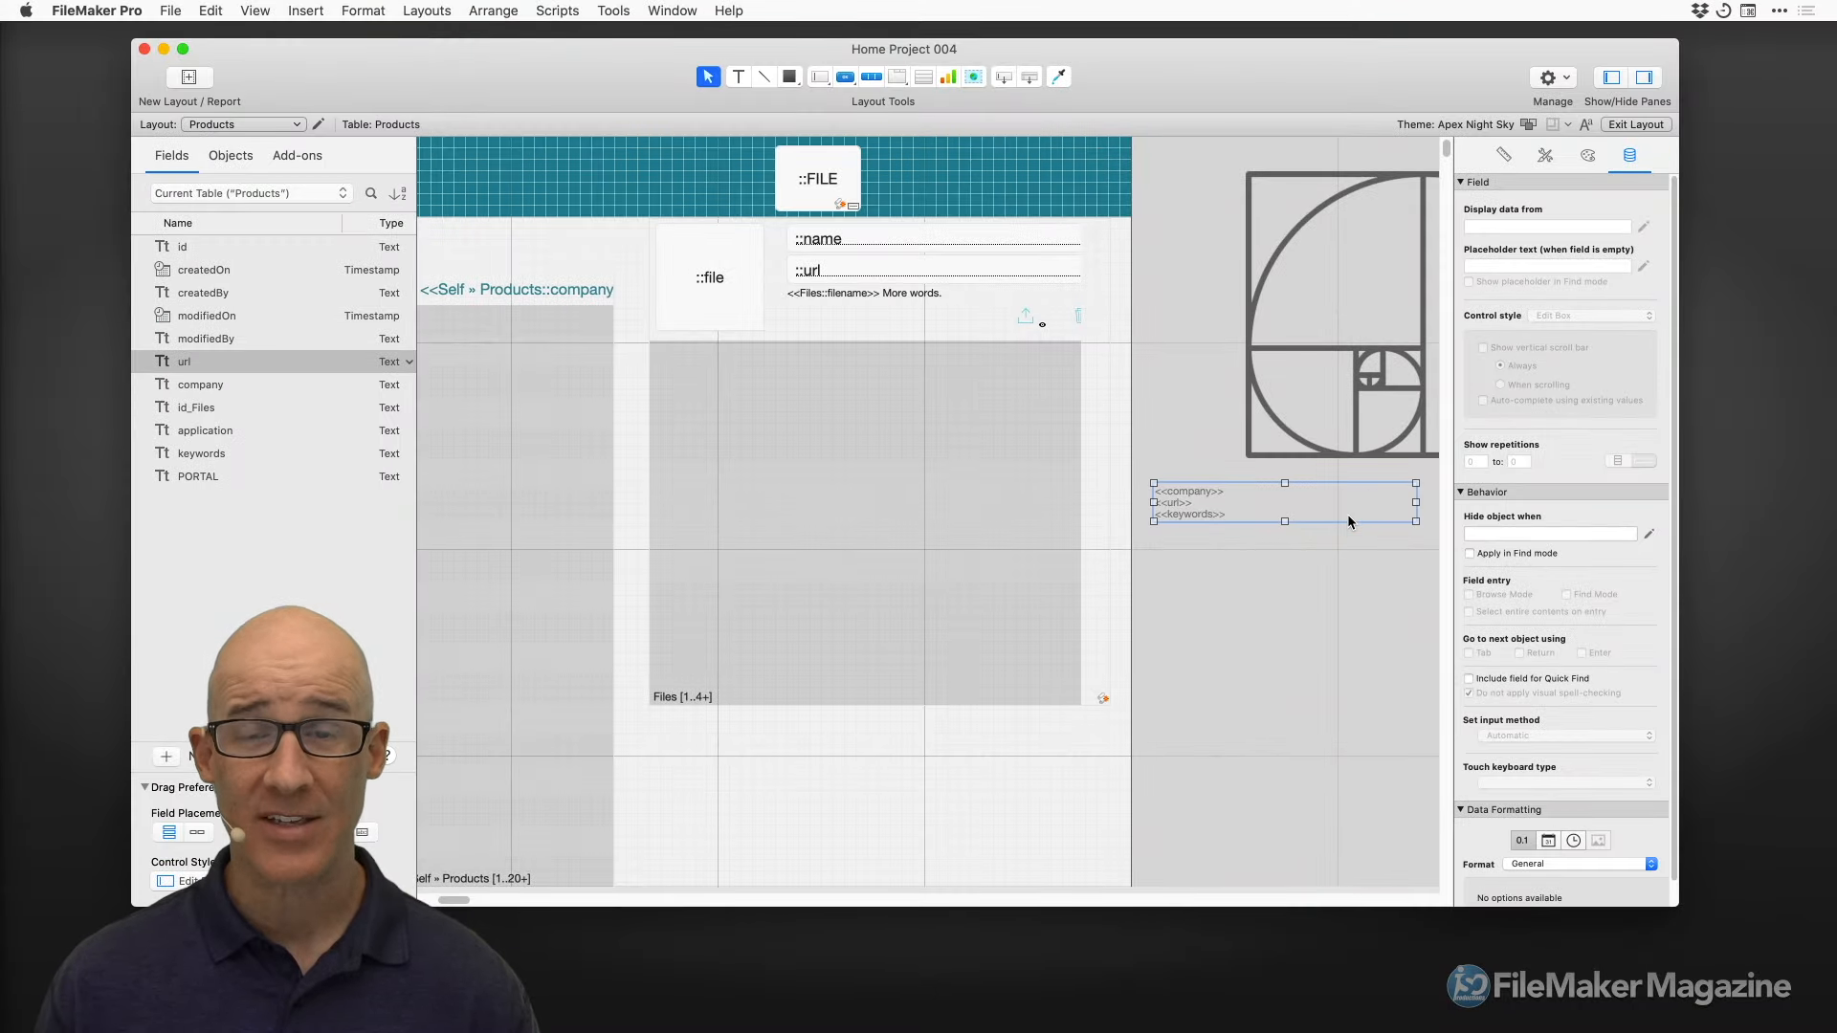
Include the merge text with company, url and keywords in Quick Find, and make its box narrower and taller, fully outside the layout
left_click(1324, 478)
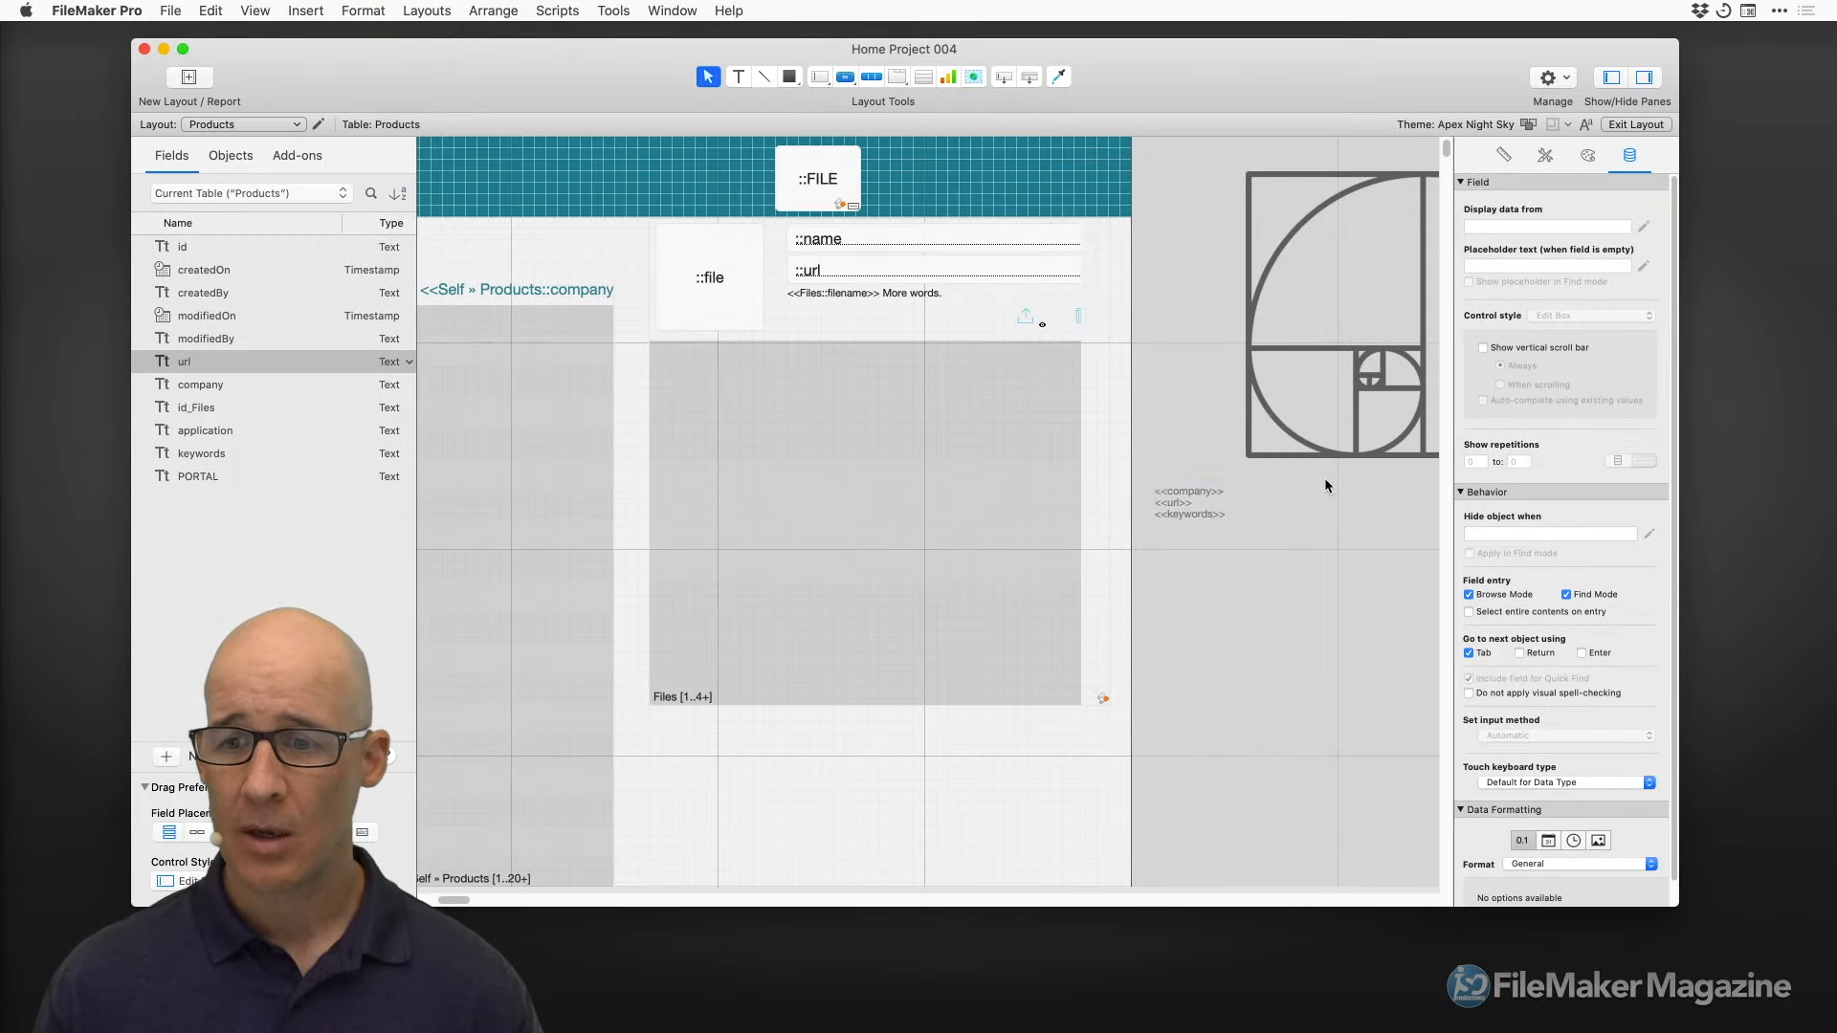
left_click(1324, 503)
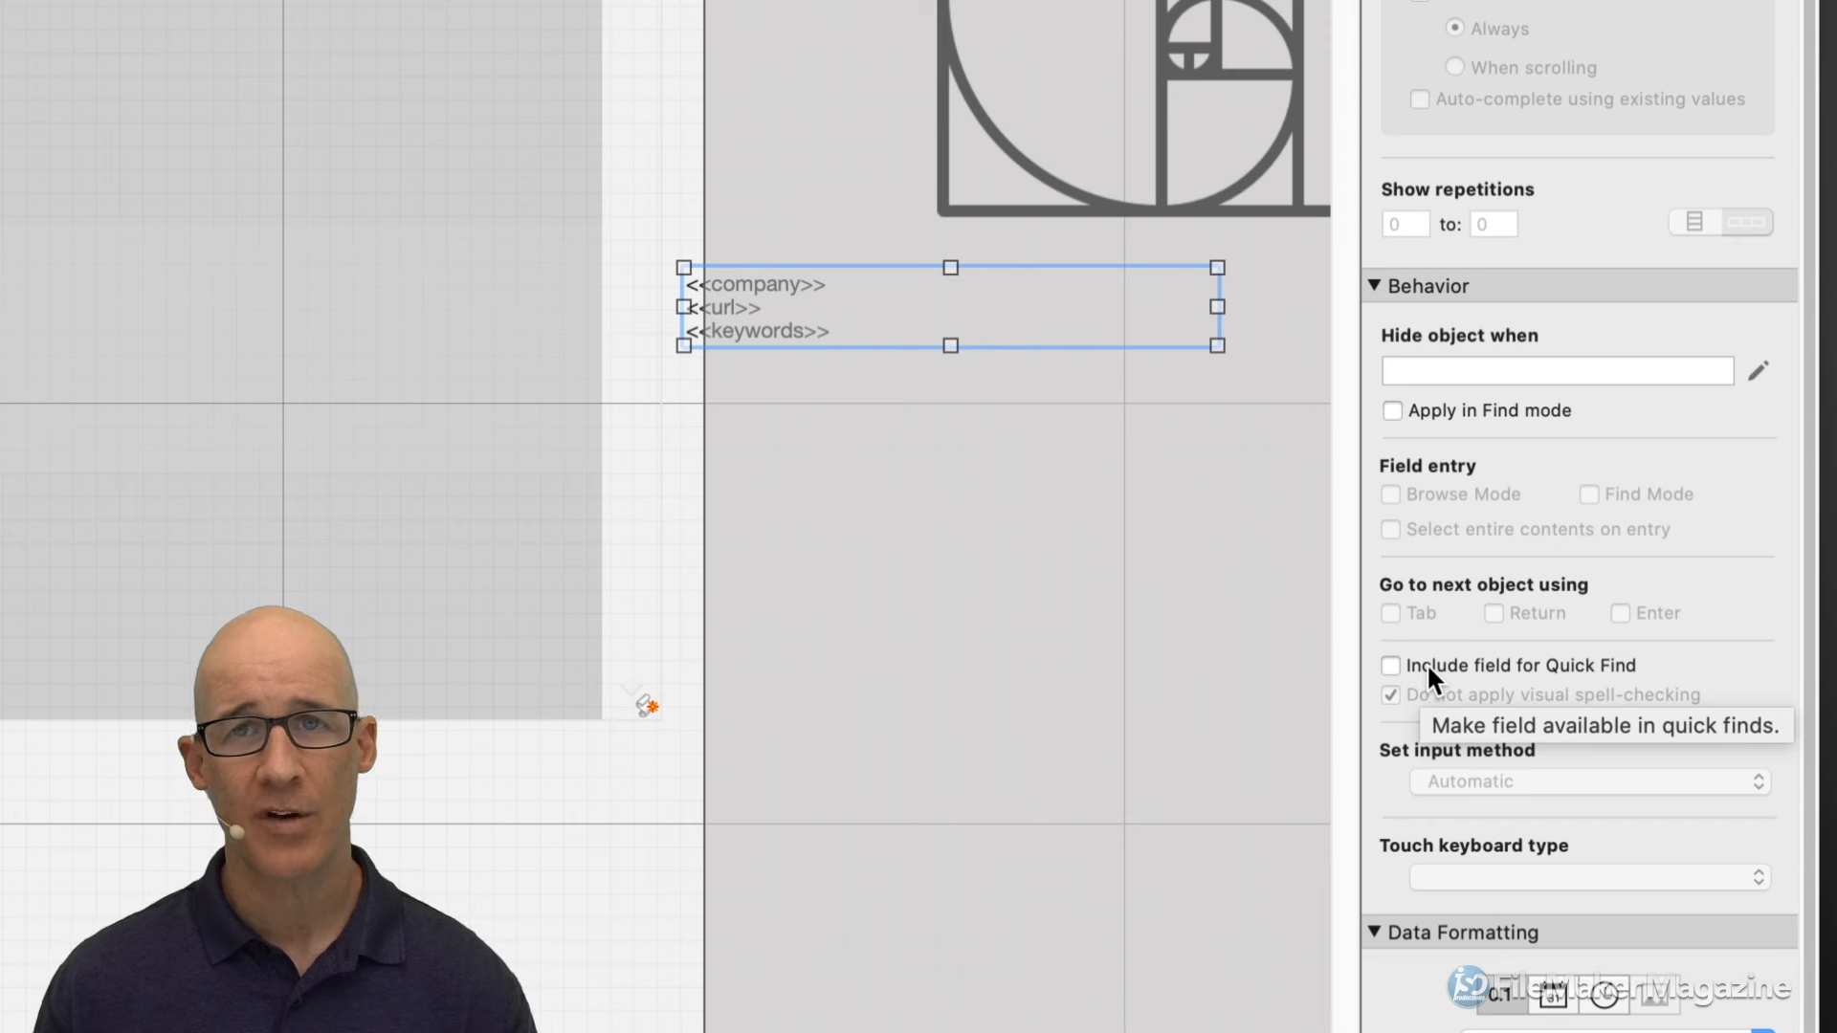
left_click(1394, 666)
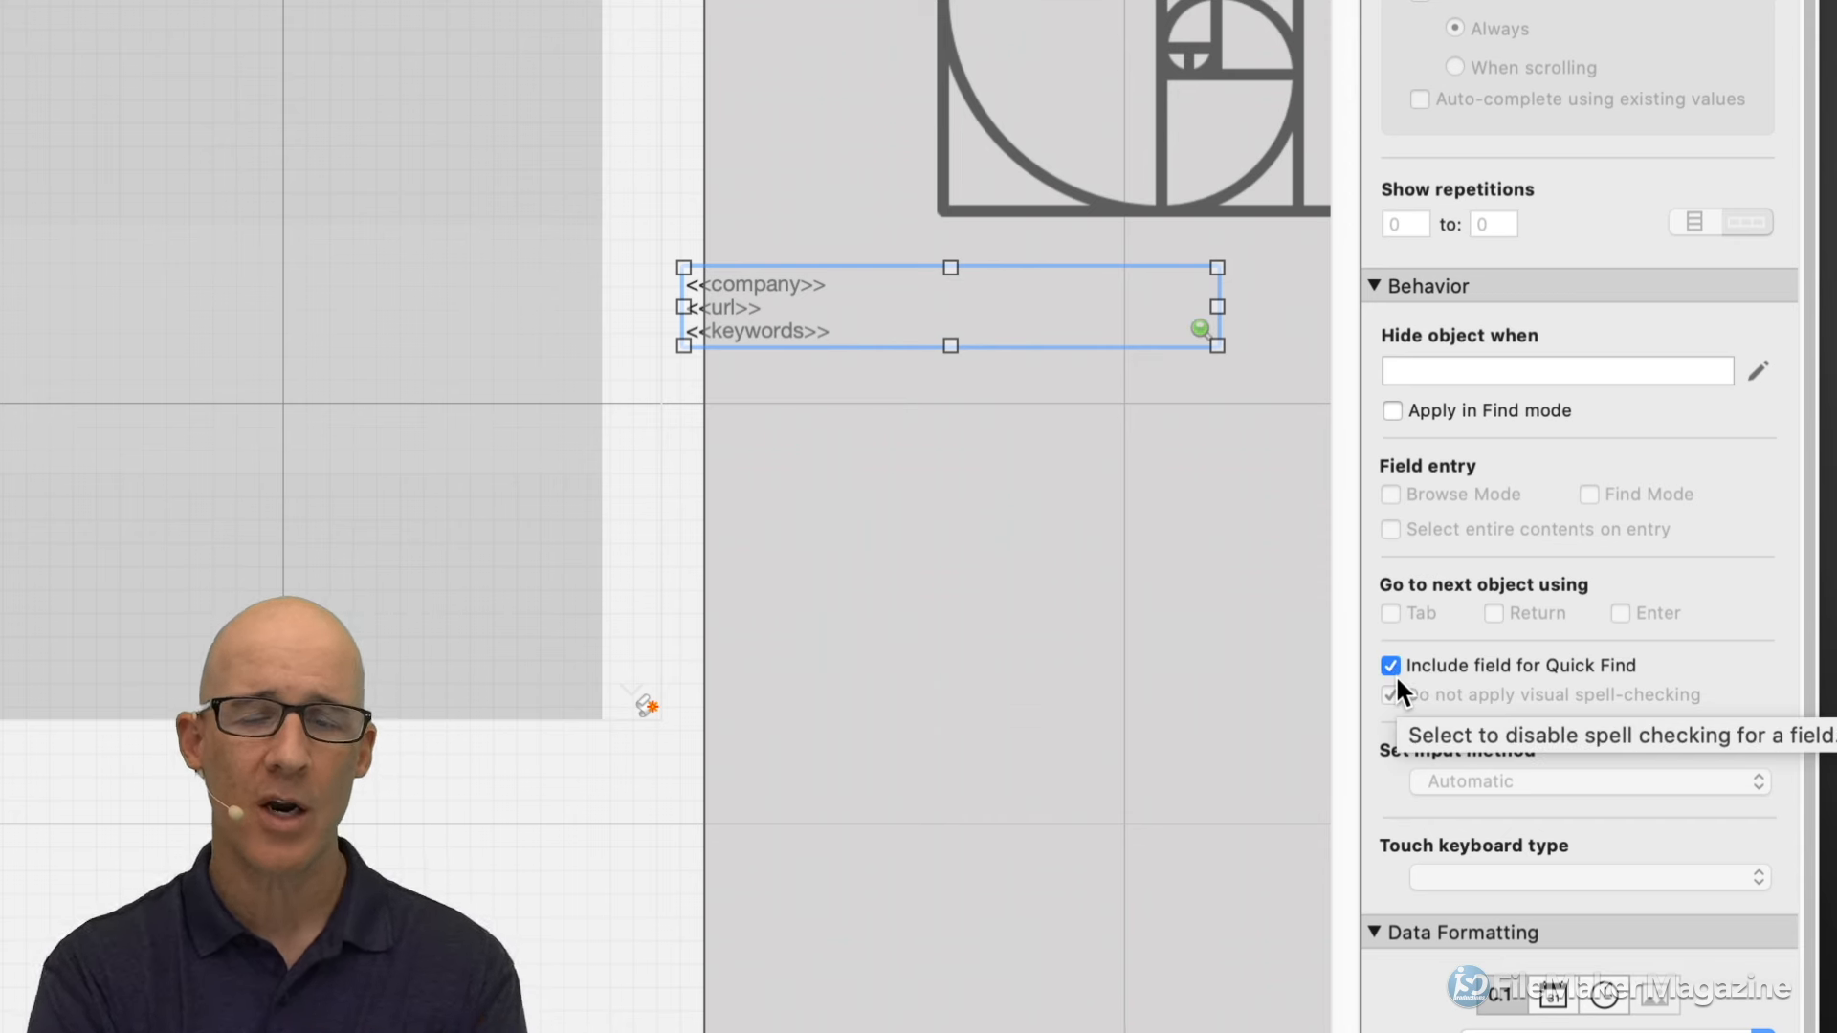
left_click_drag(1213, 339, 1072, 414)
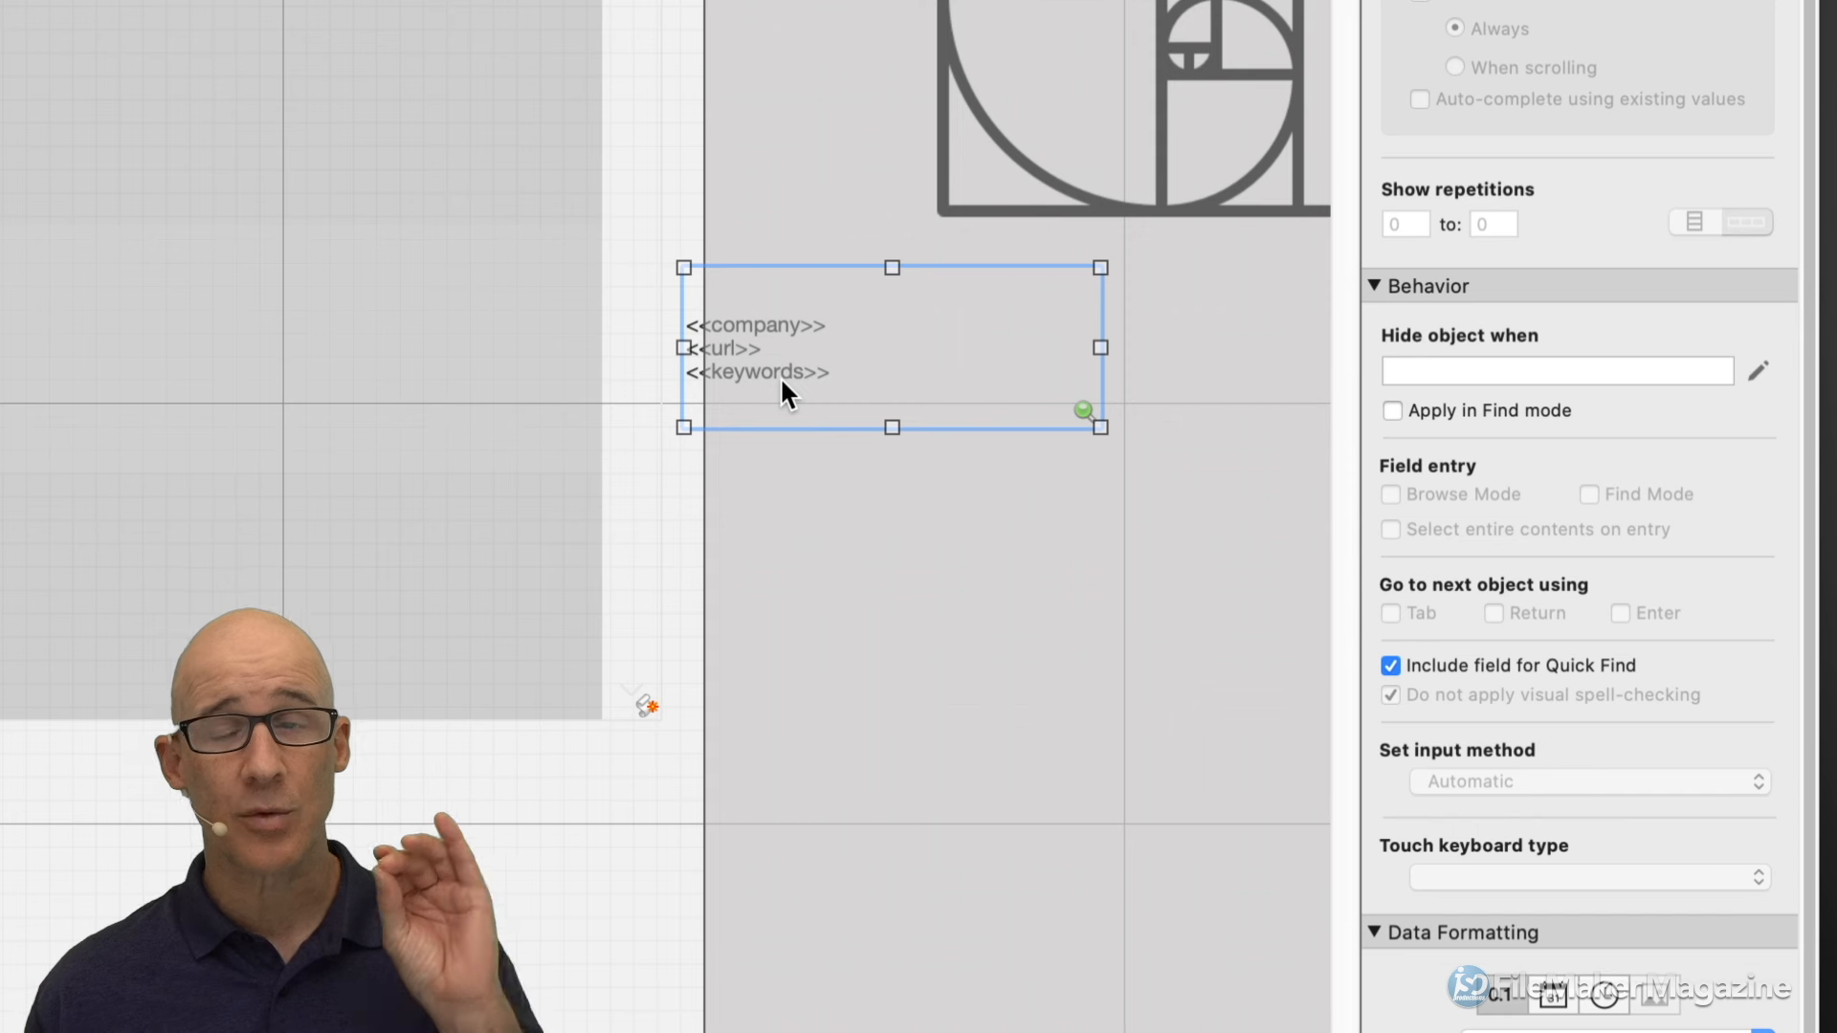
left_click_drag(751, 350, 822, 346)
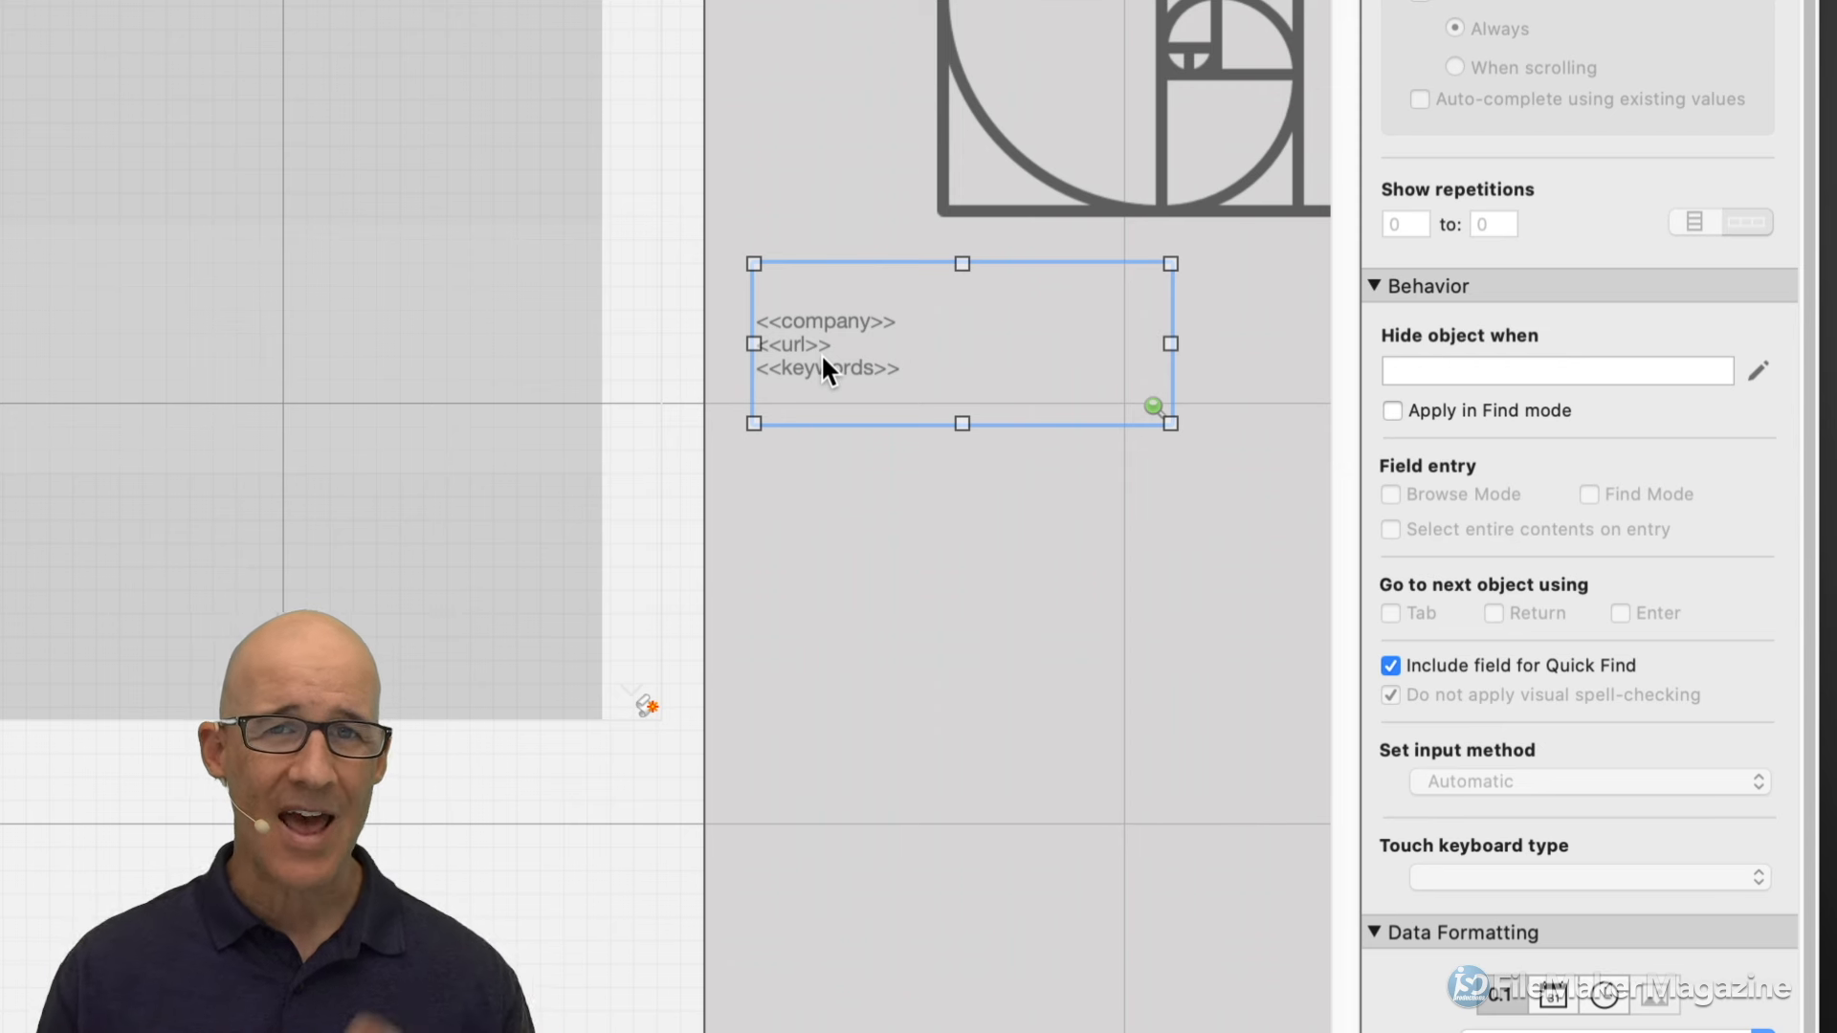
Add an application merge field on a new line below keywords in the off-layout merge text
double_click(916, 353)
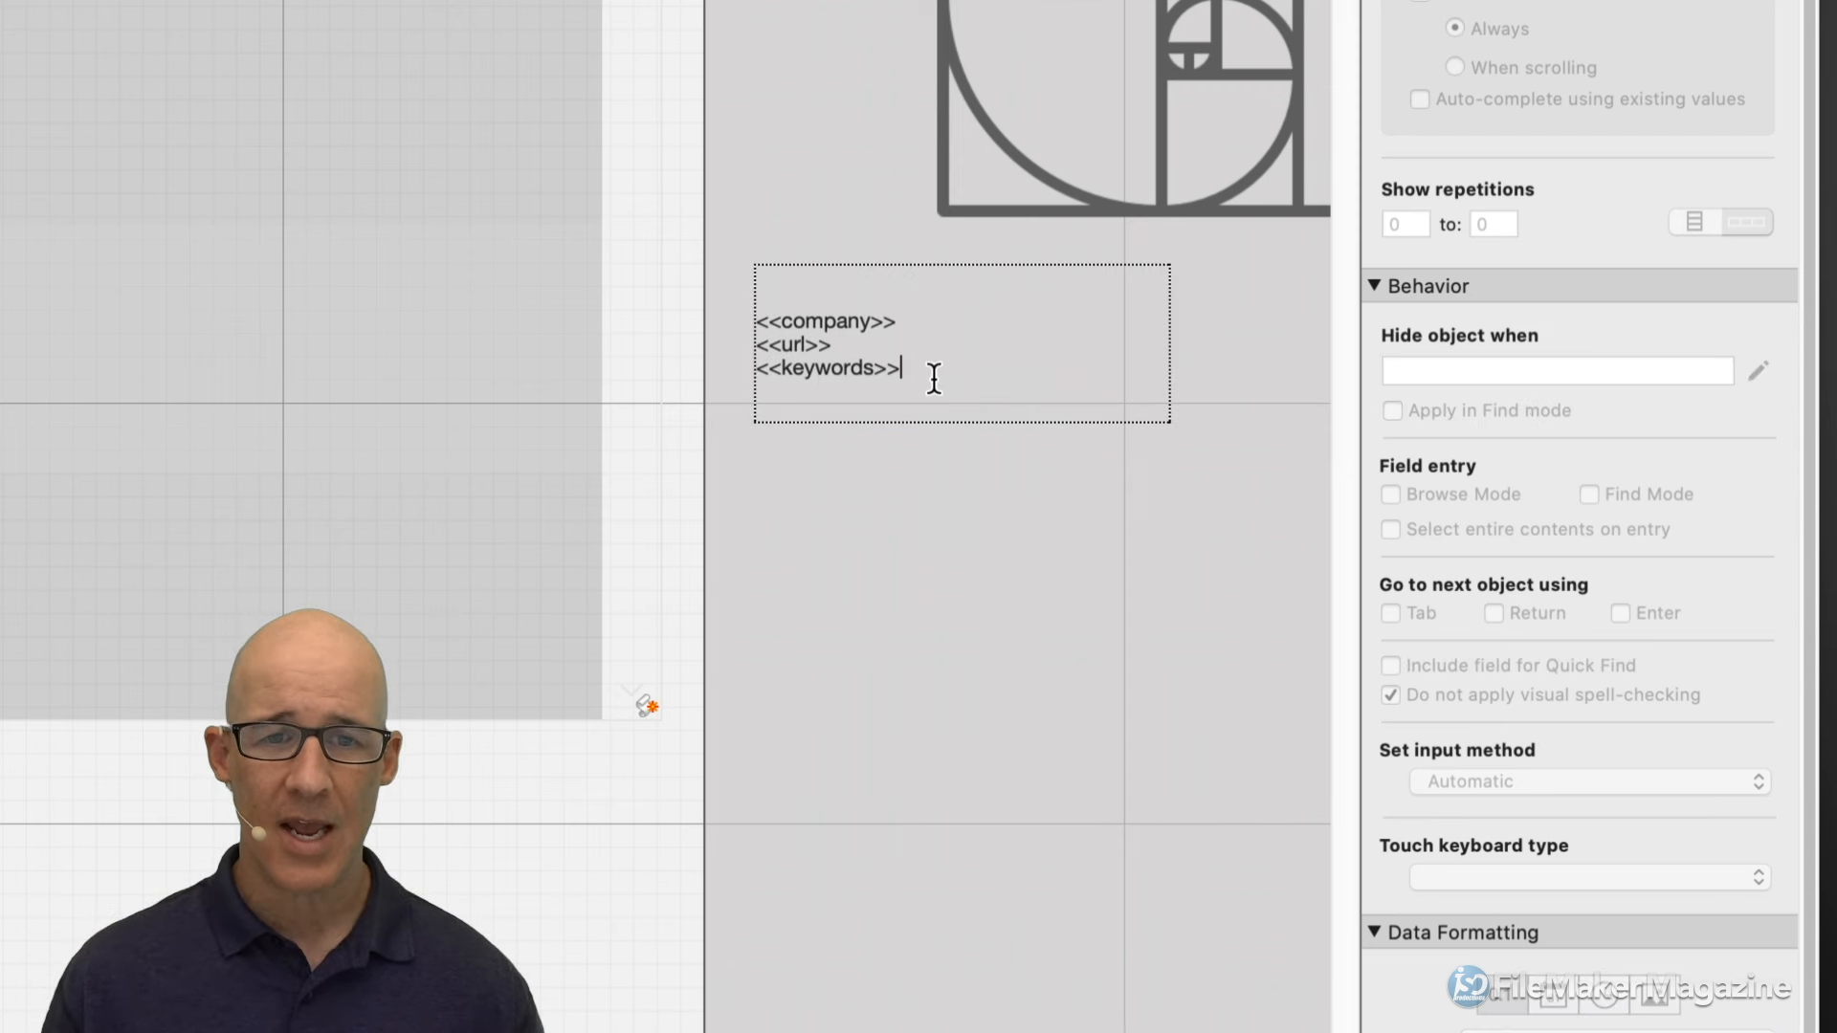
key("Return")
key("super+alt+m")
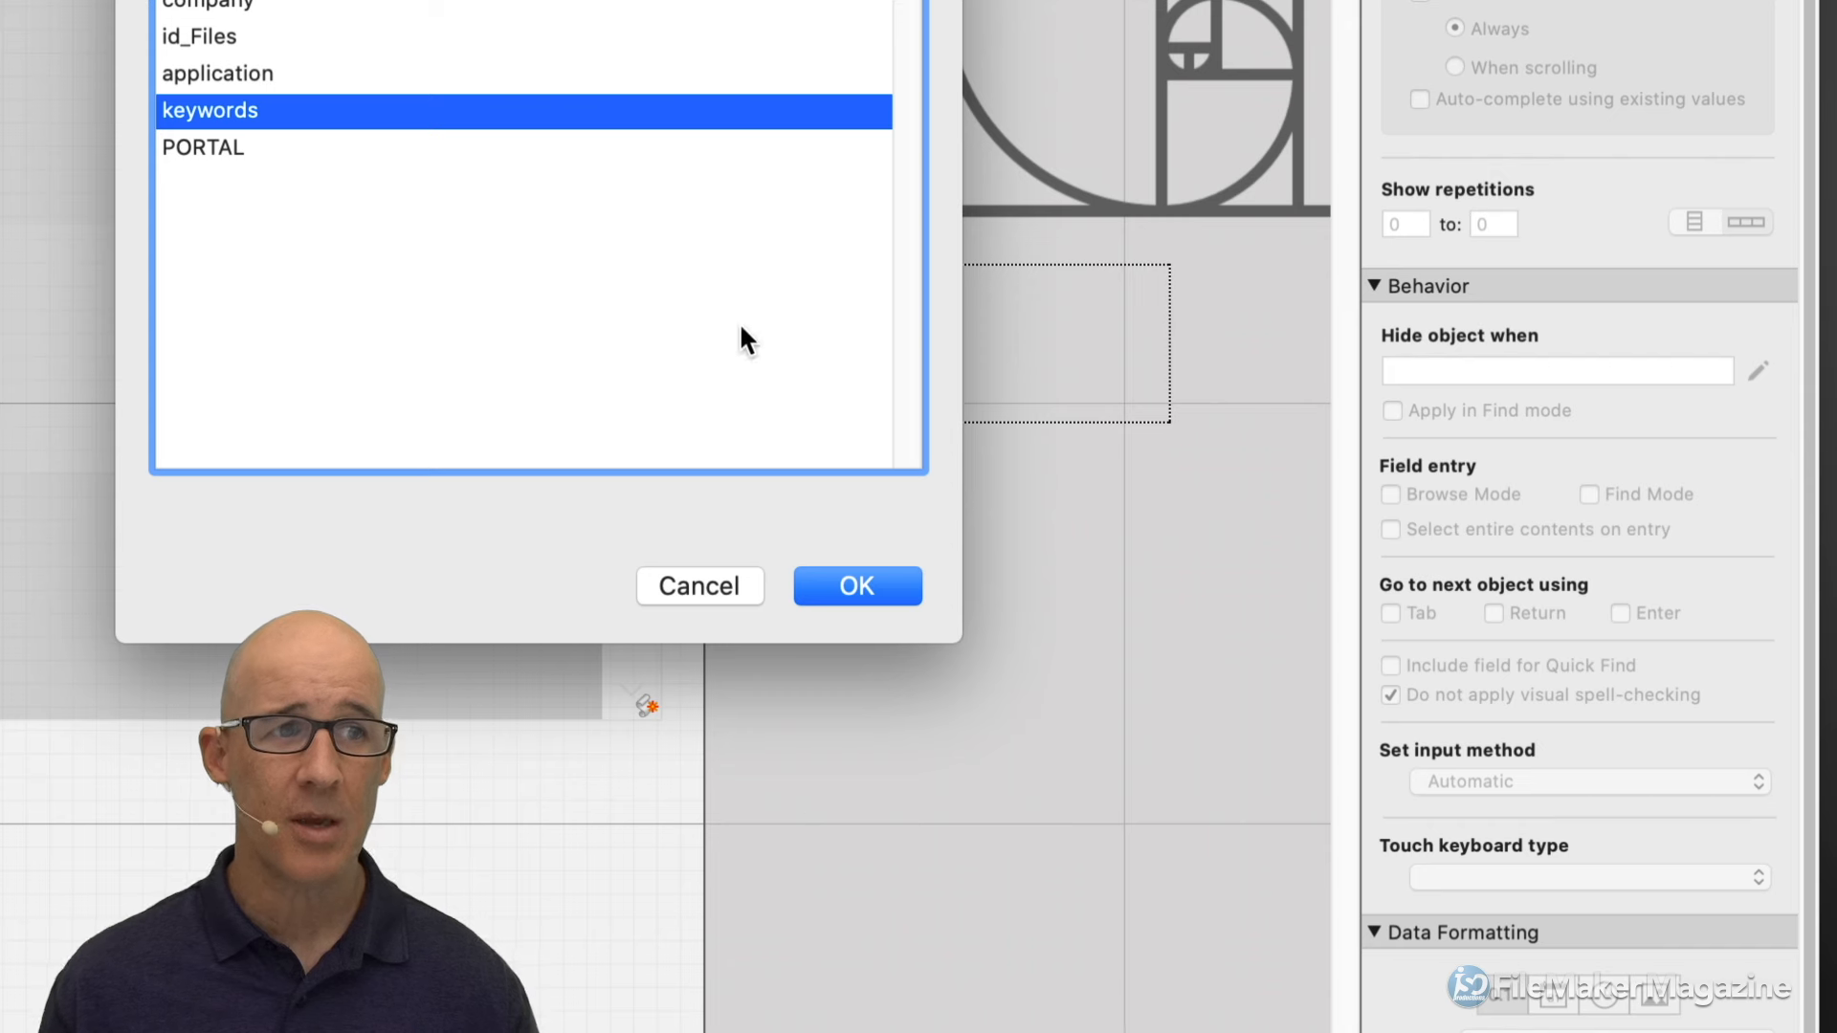
double_click(293, 75)
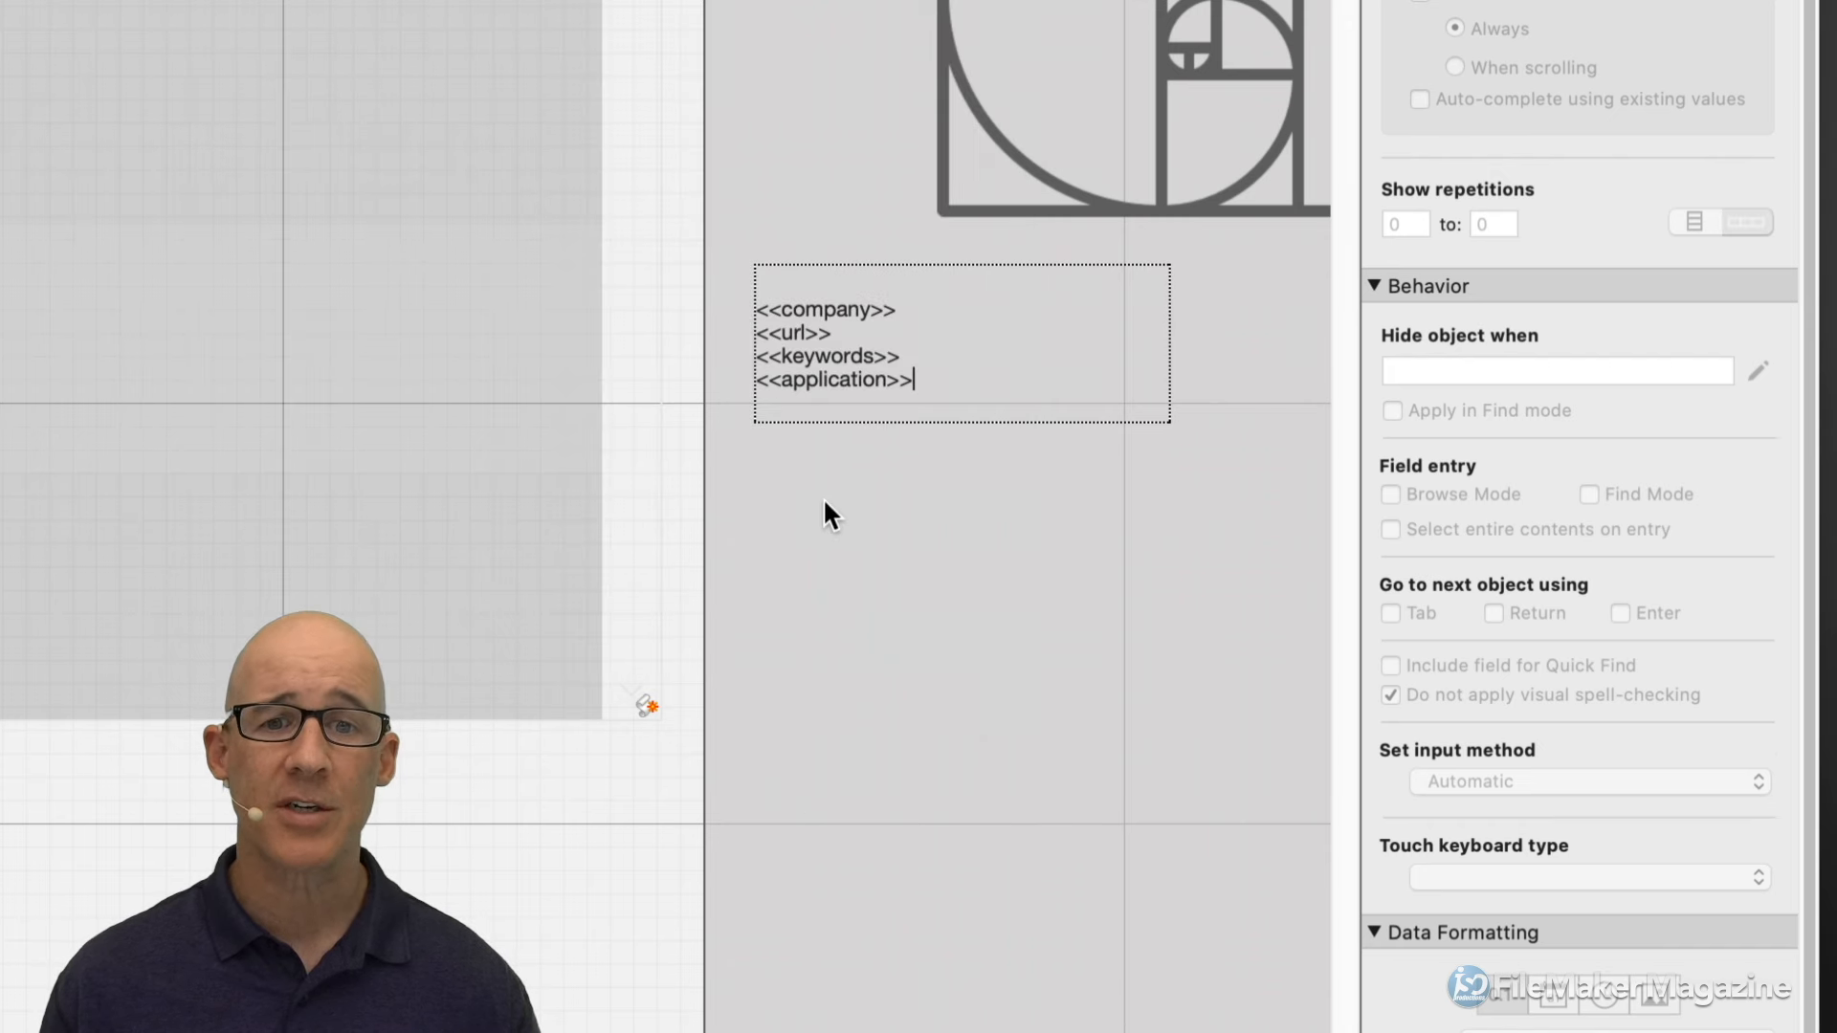
key("Escape")
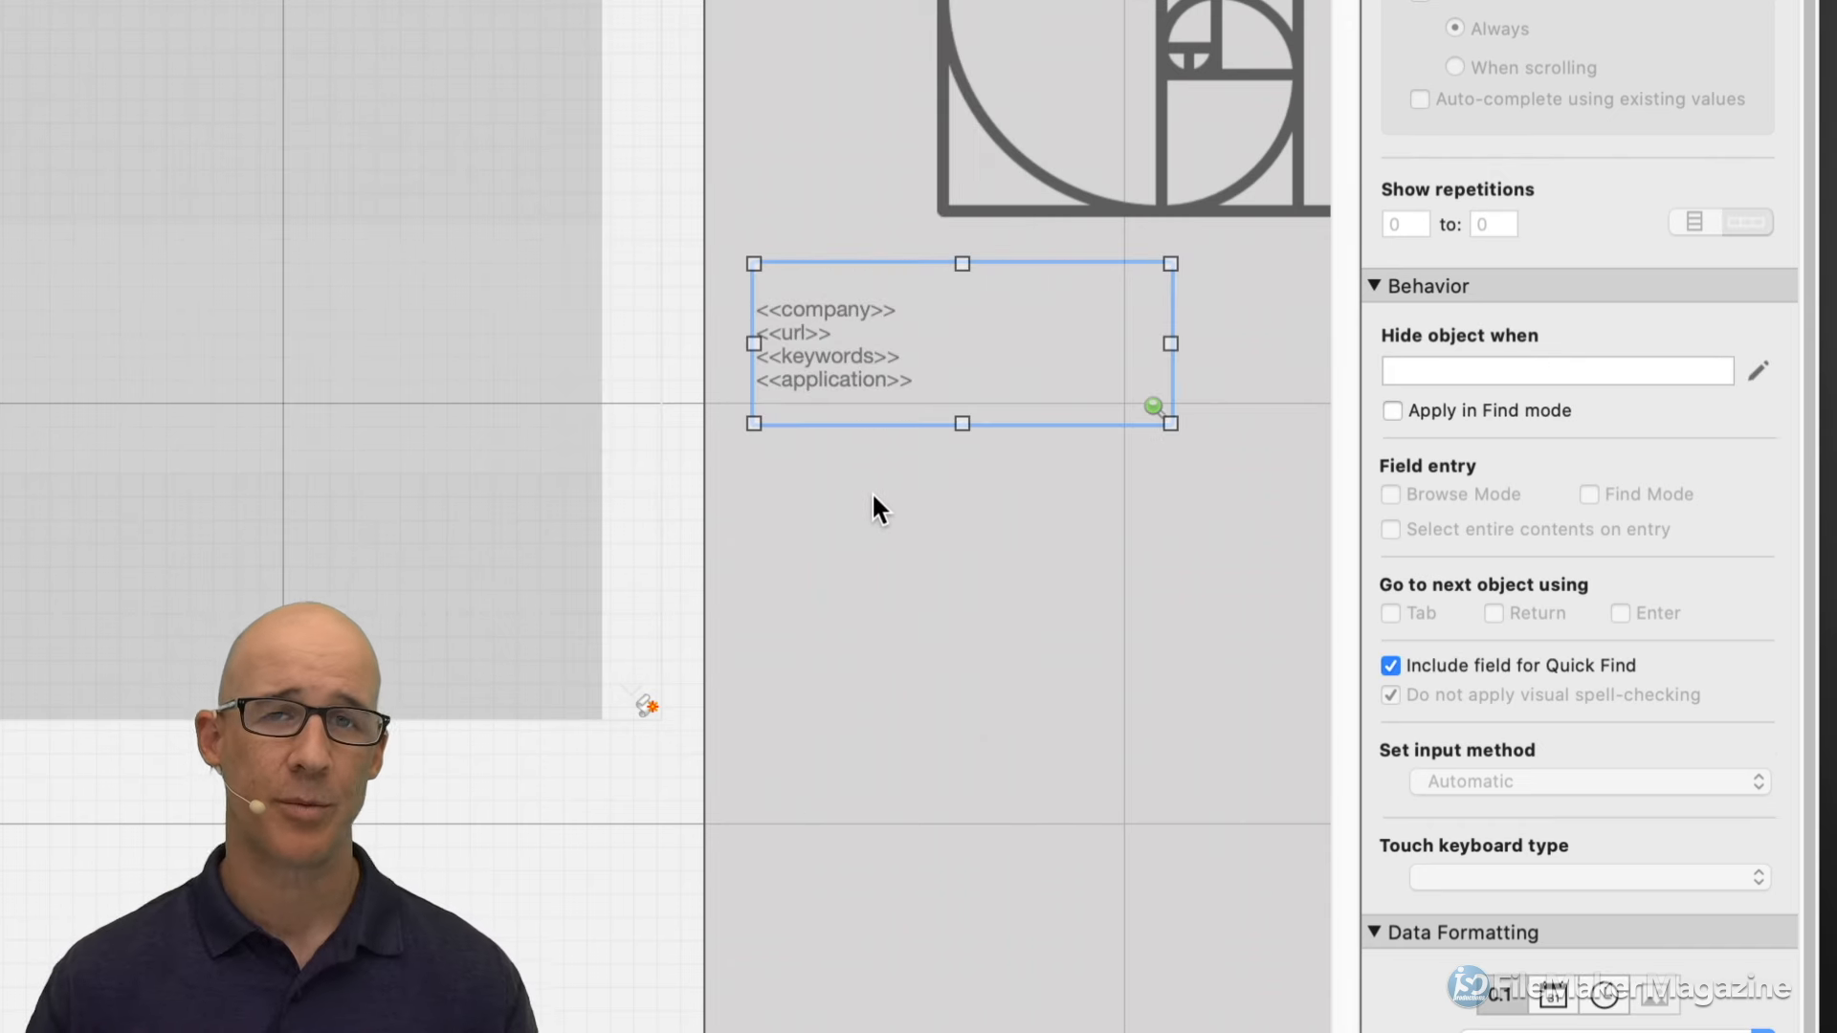
Delete the application merge field and its line from the off-layout merge text
double_click(899, 365)
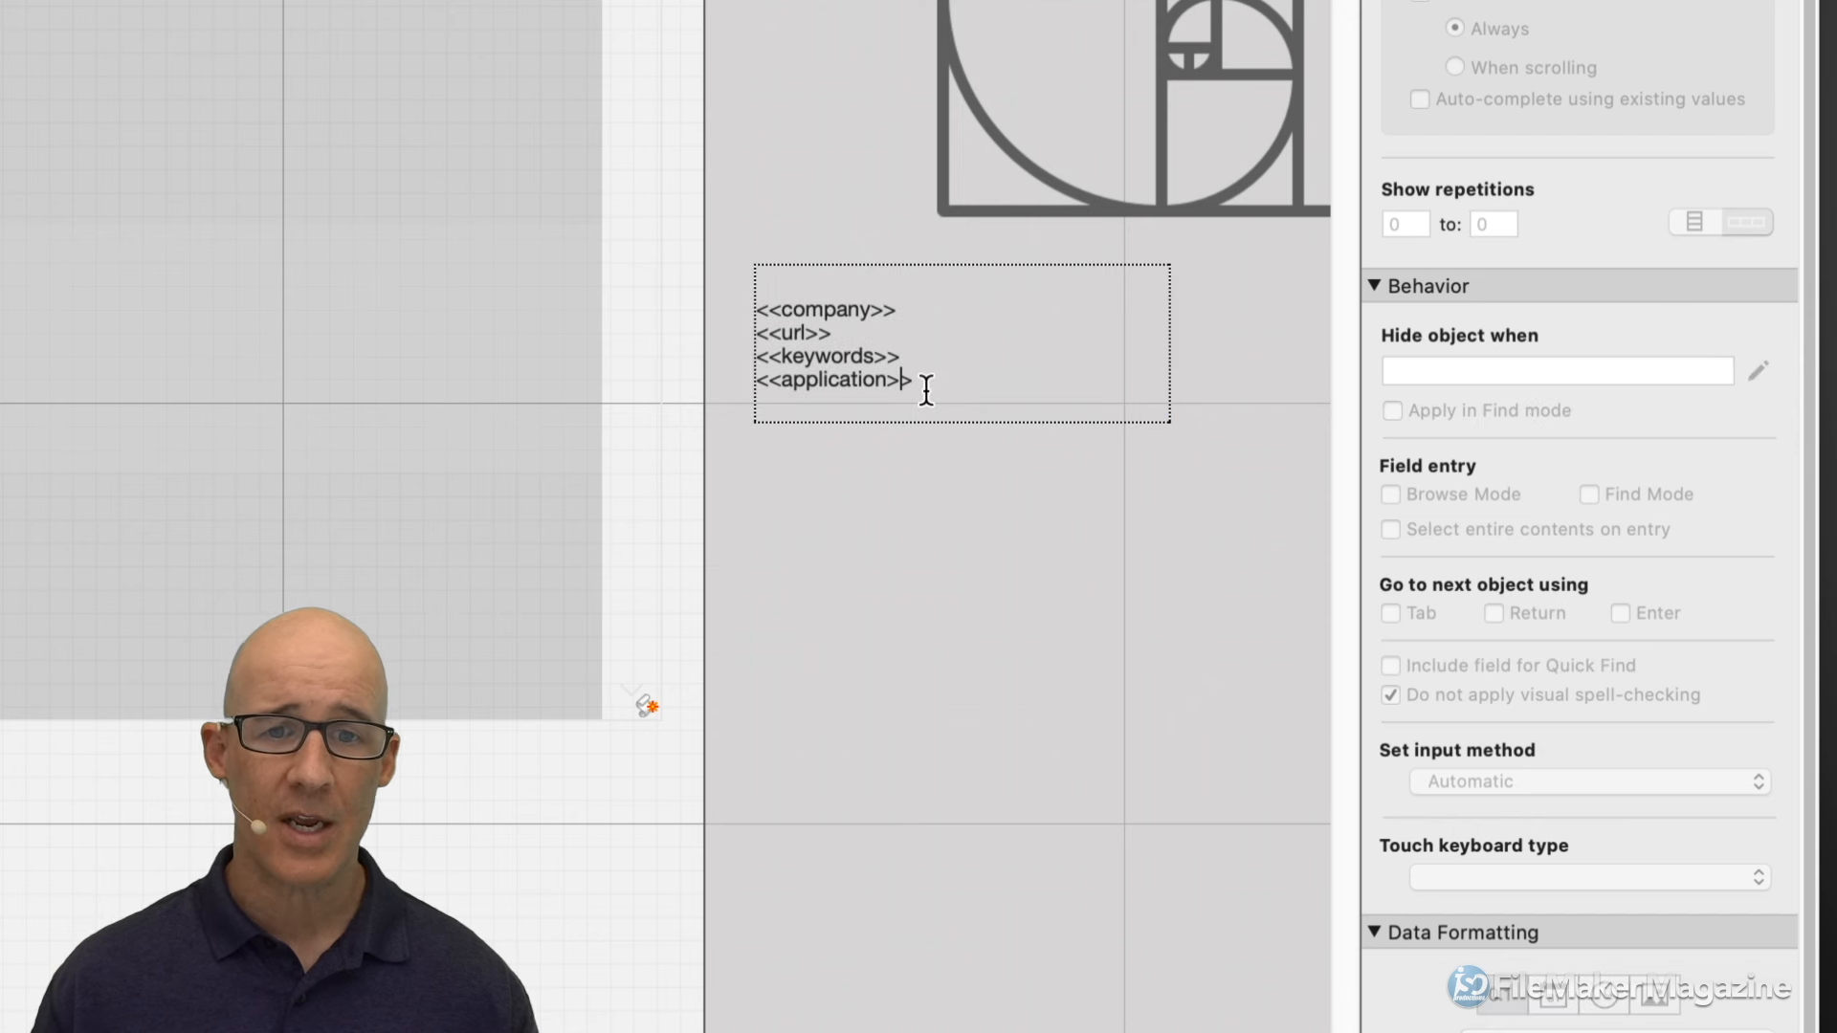
left_click_drag(919, 385, 742, 398)
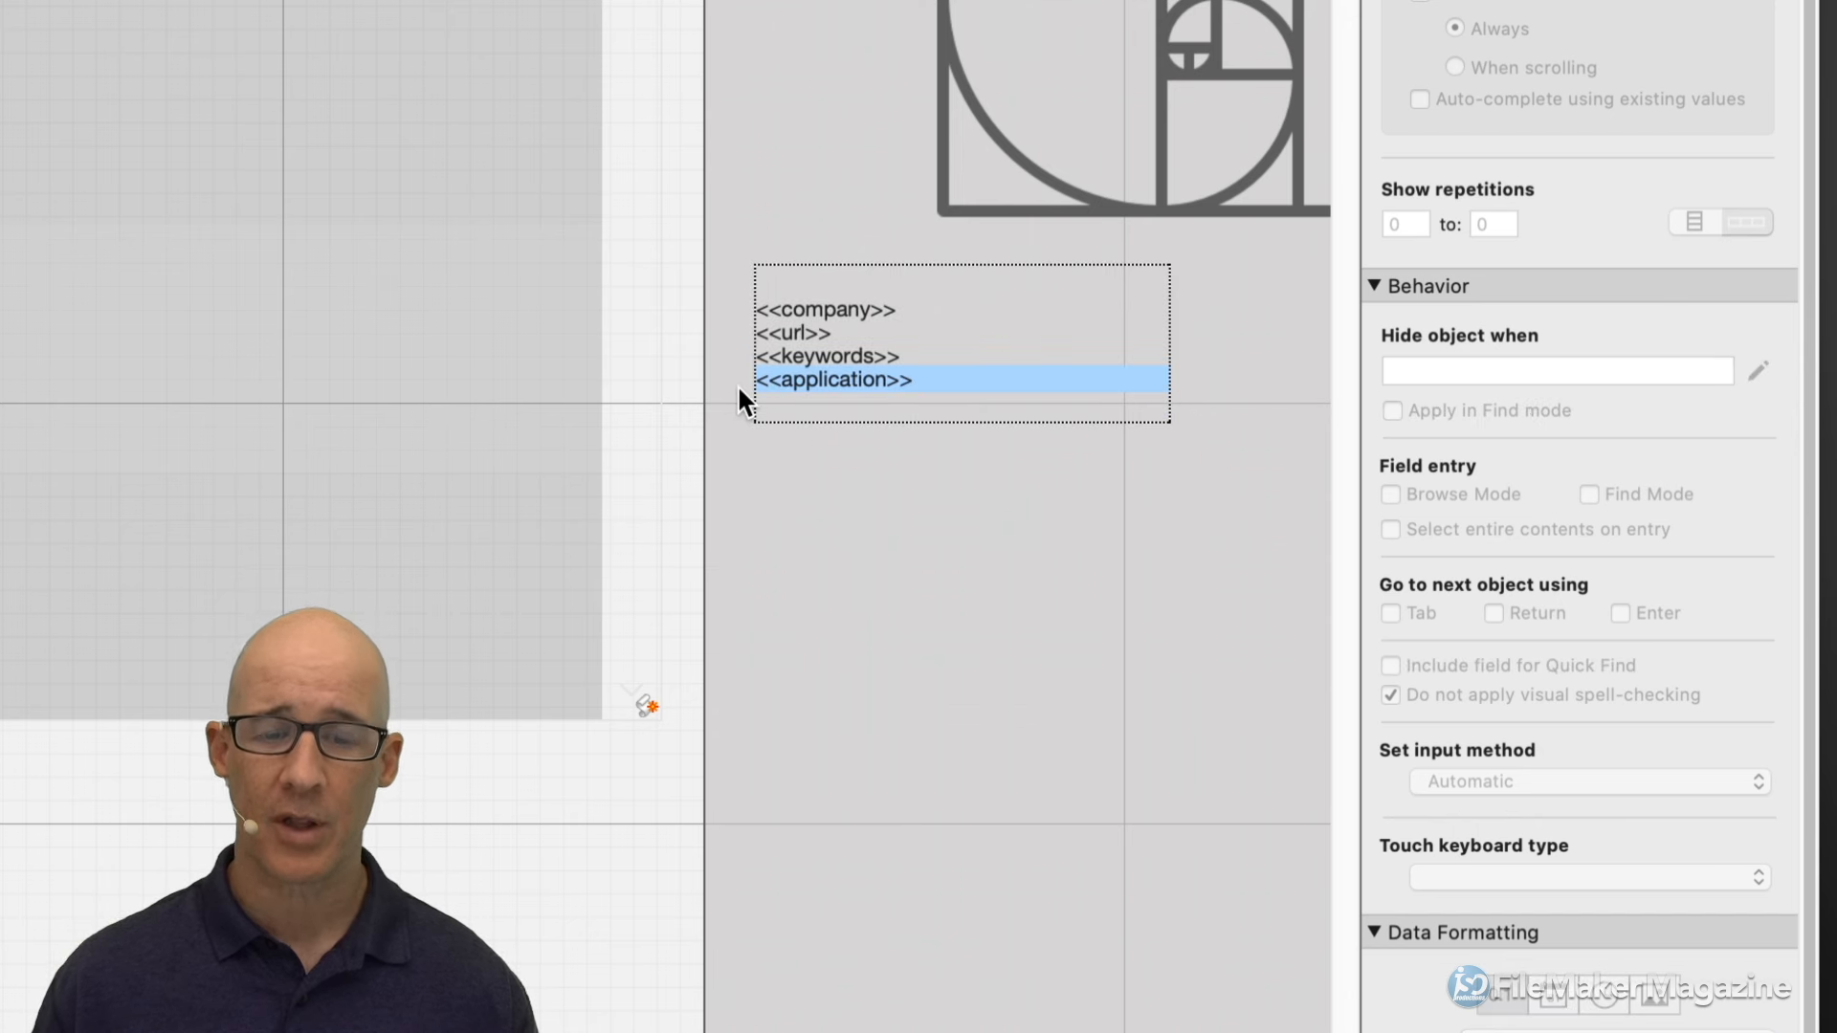
key("BackSpace")
key("BackSpace")
key("Escape")
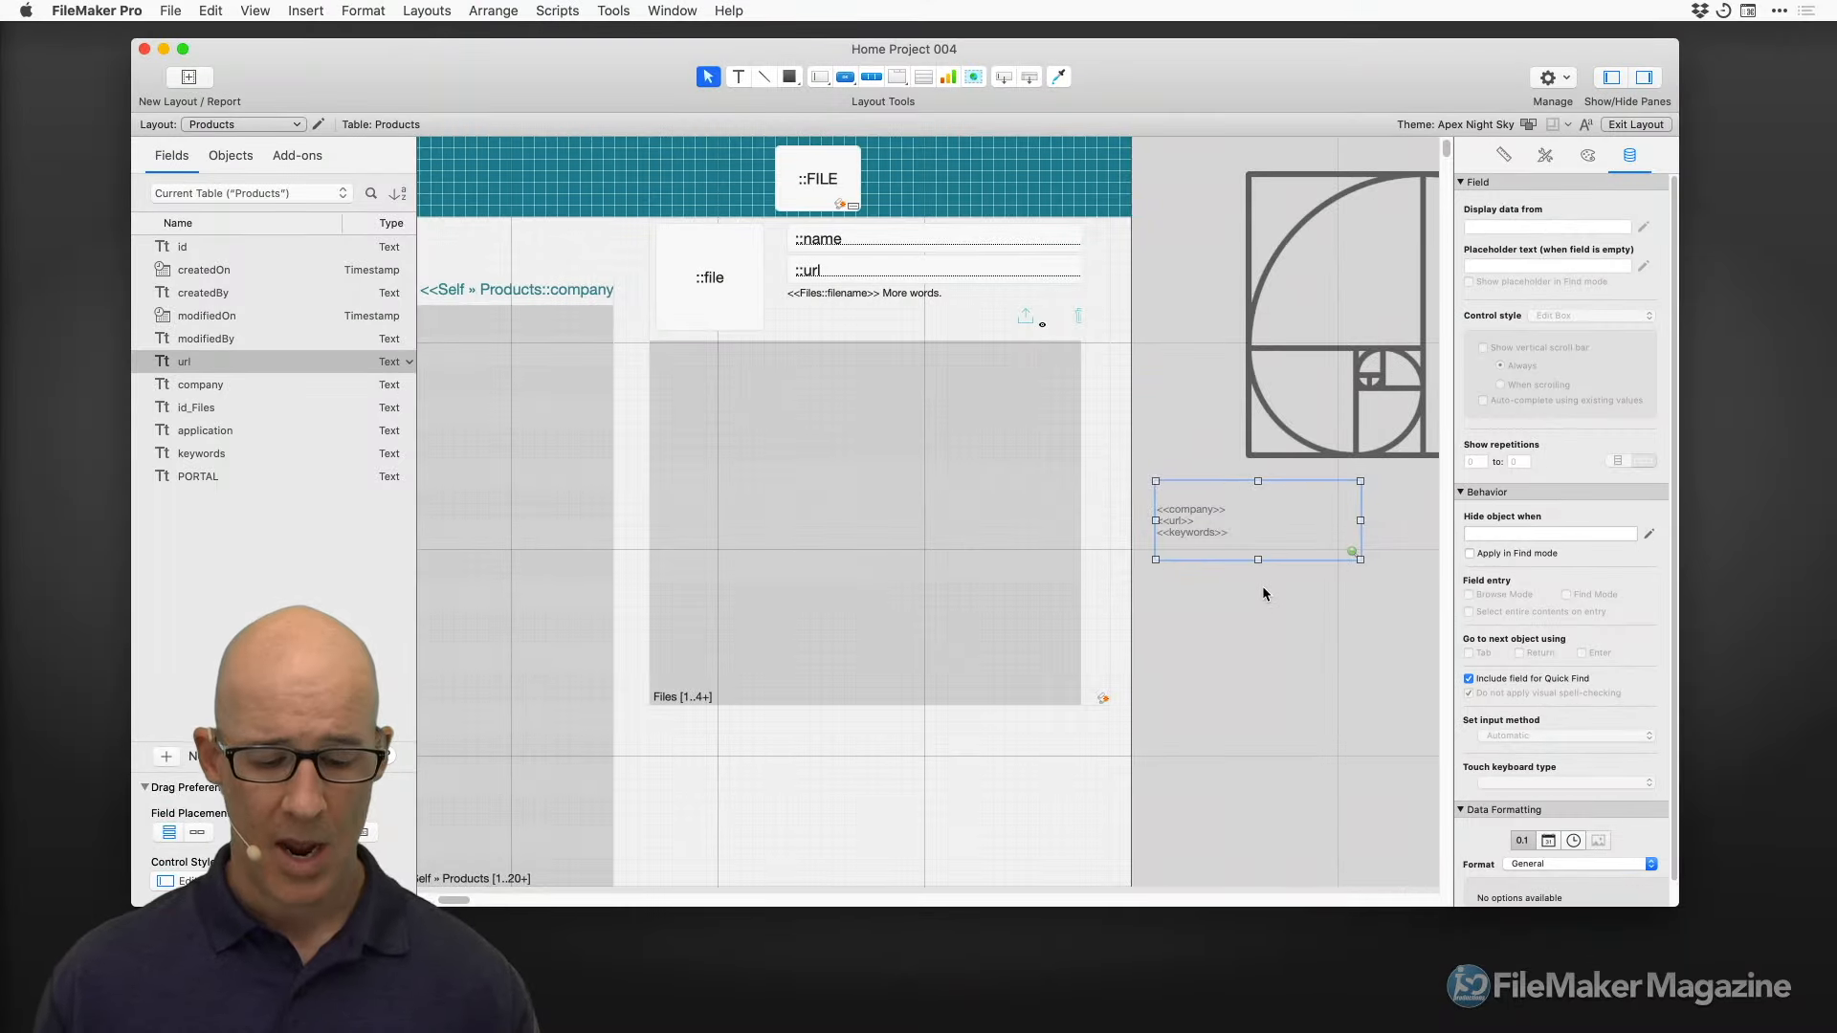
Run the Quick Find for "anderson" again on the Products layout in Browse mode, and dismiss the resulting alert
key("super+b")
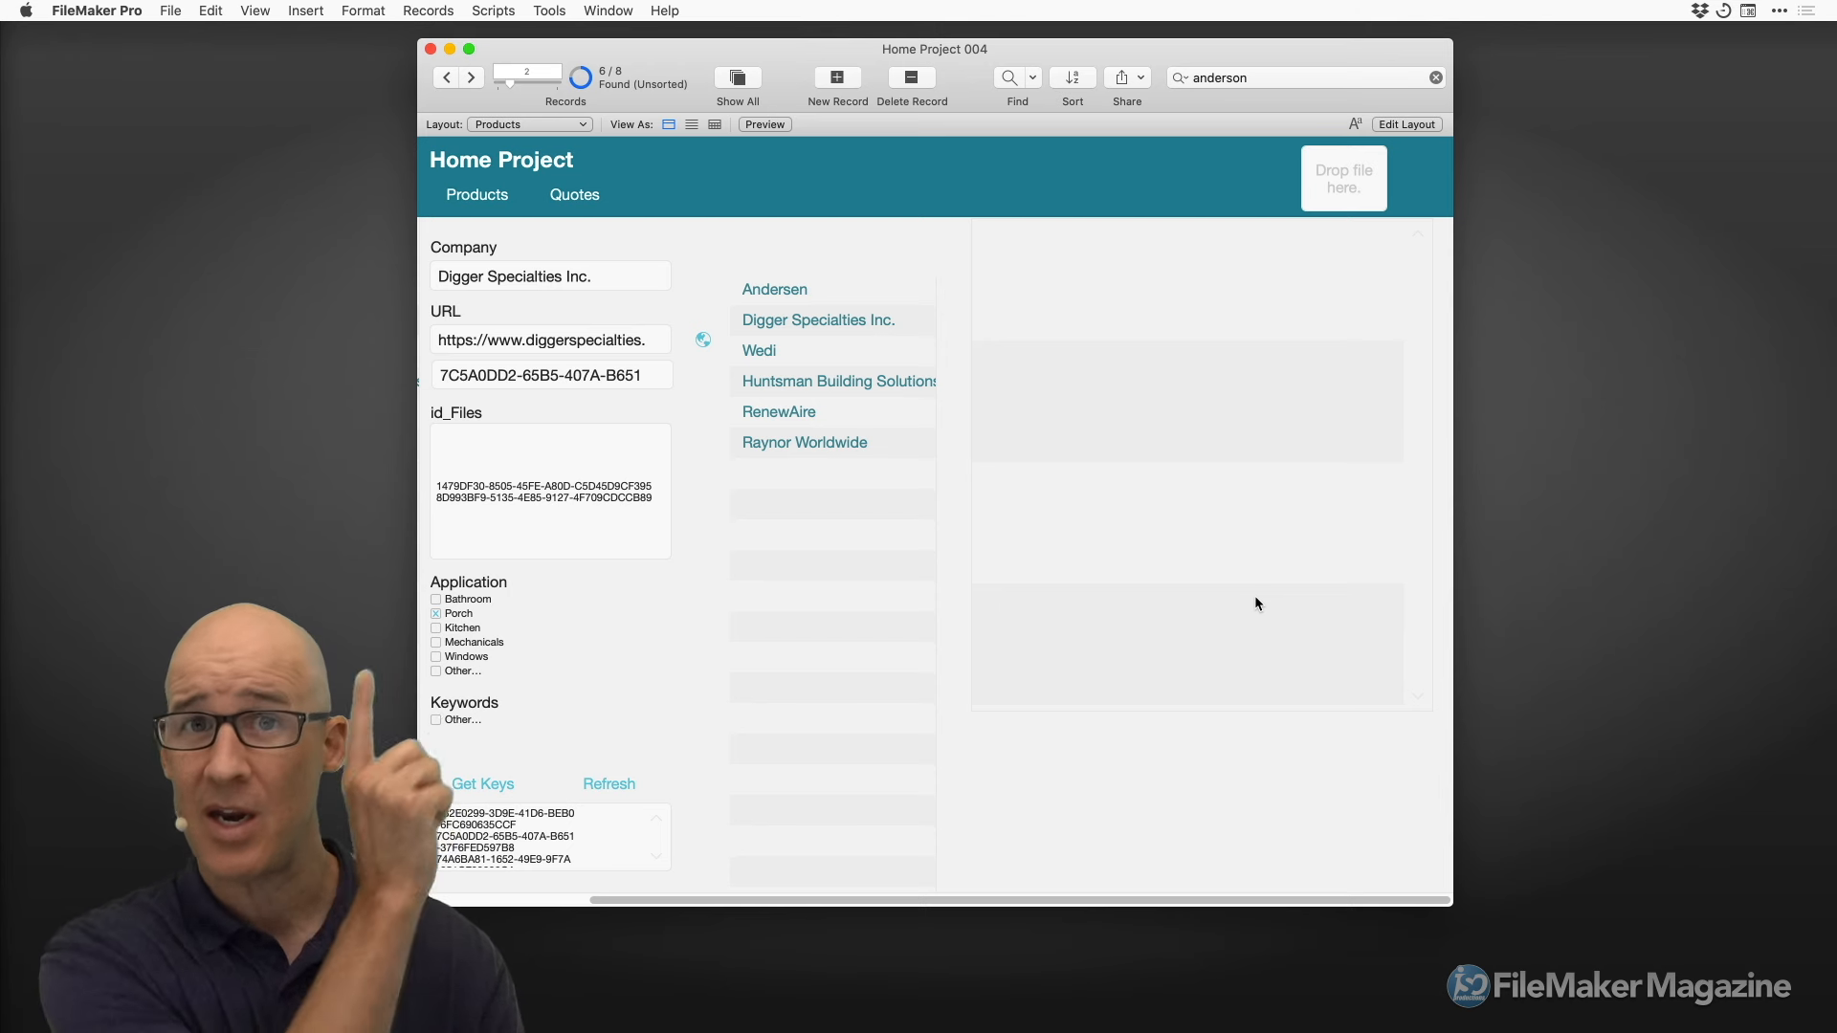
left_click(1274, 79)
key("Return")
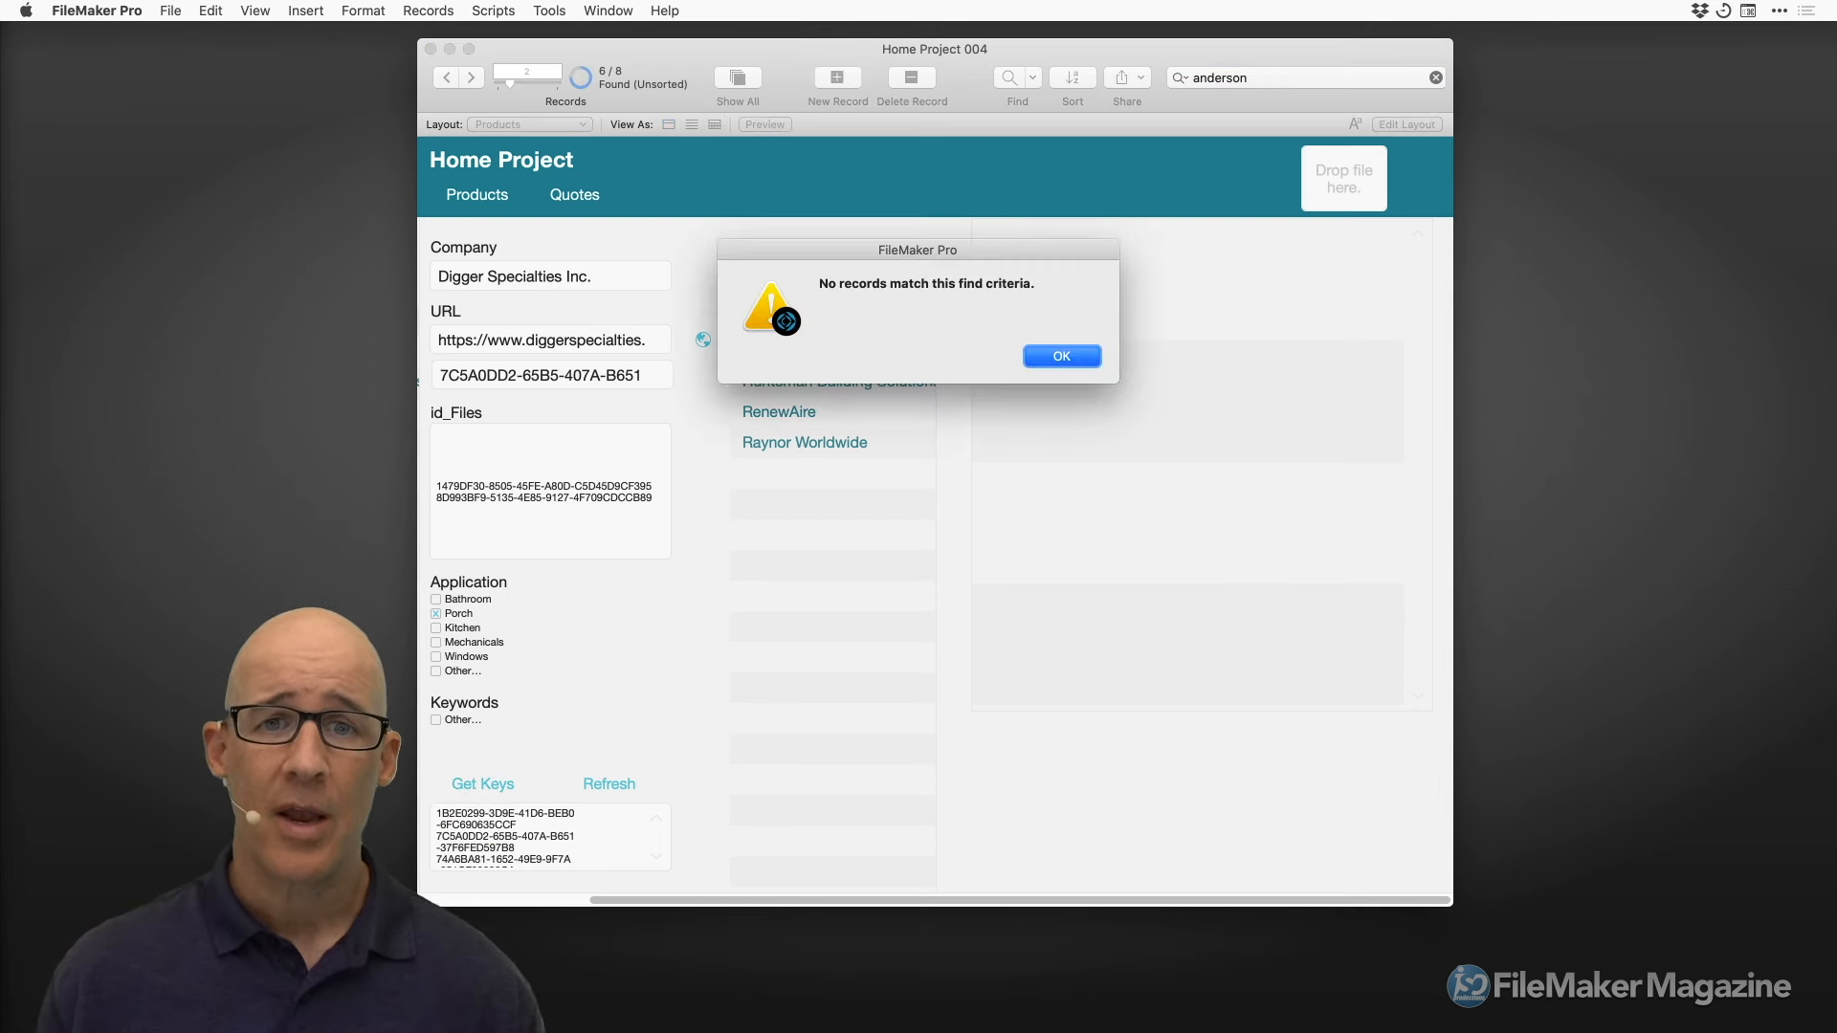
left_click(1070, 352)
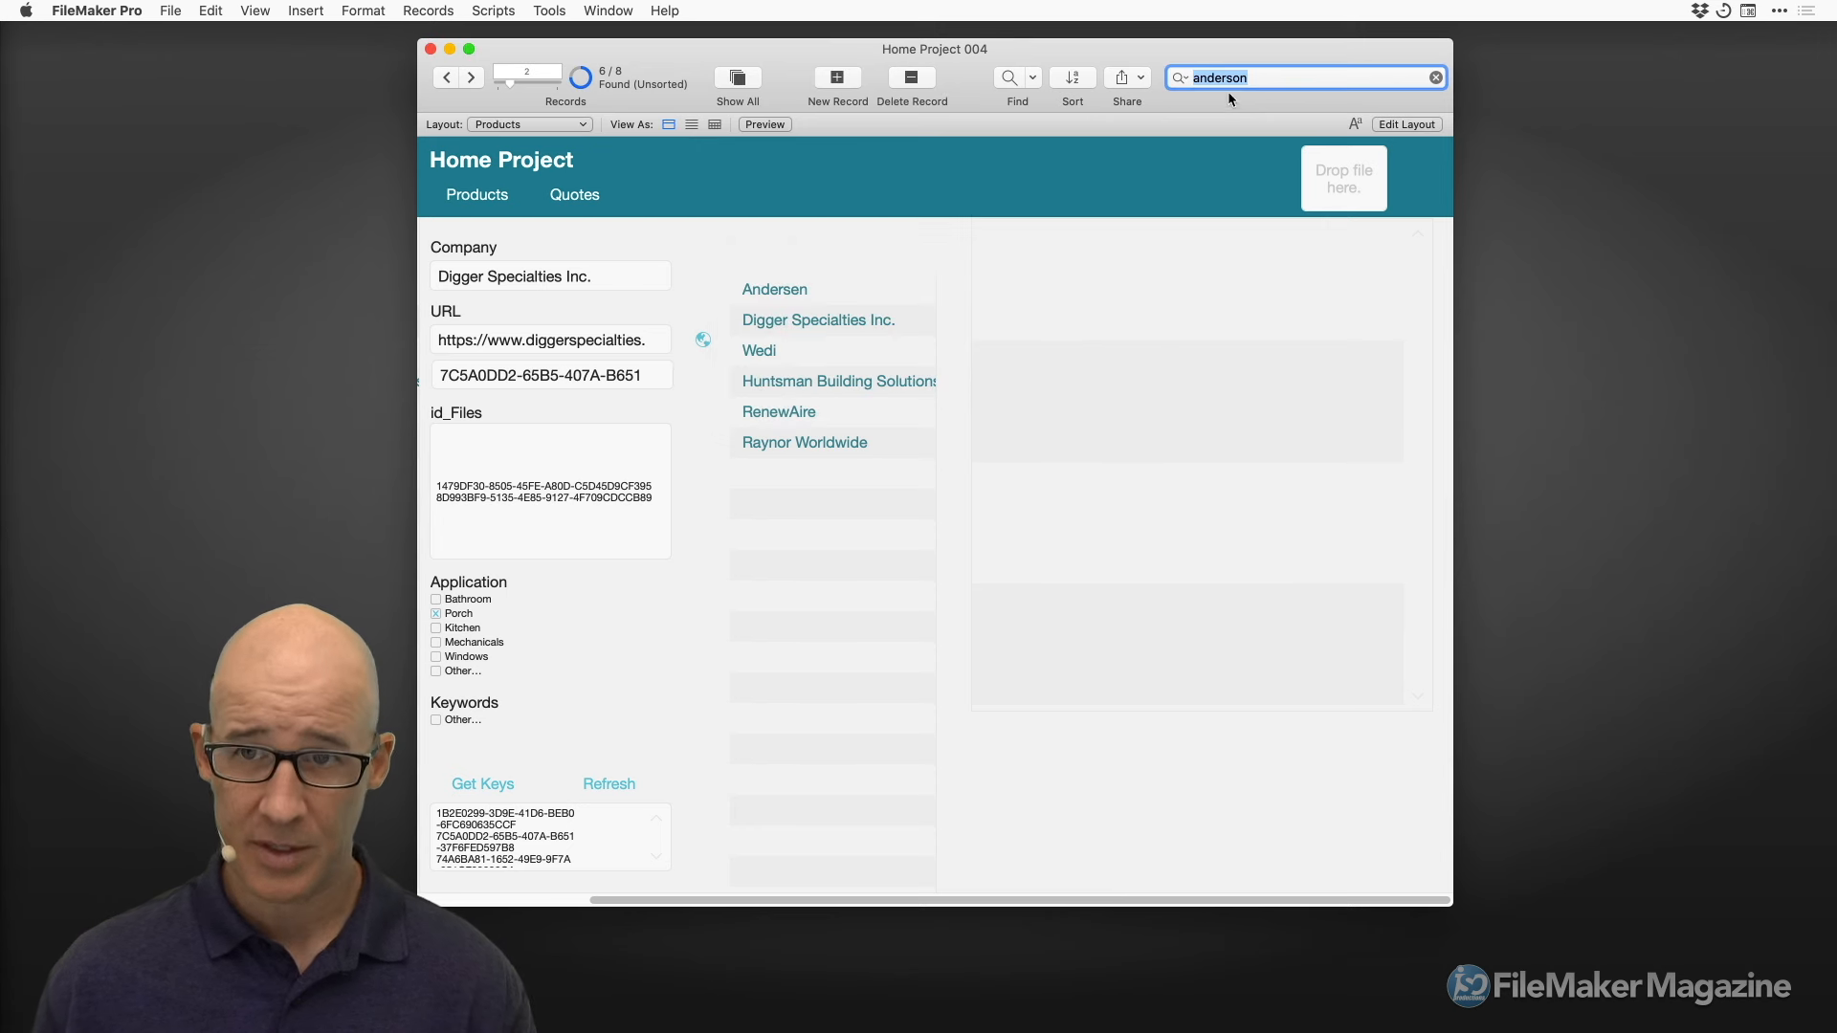
Run a Quick Find for "digger" on the Products layout, followed by one for "ander"
key("BackSpace")
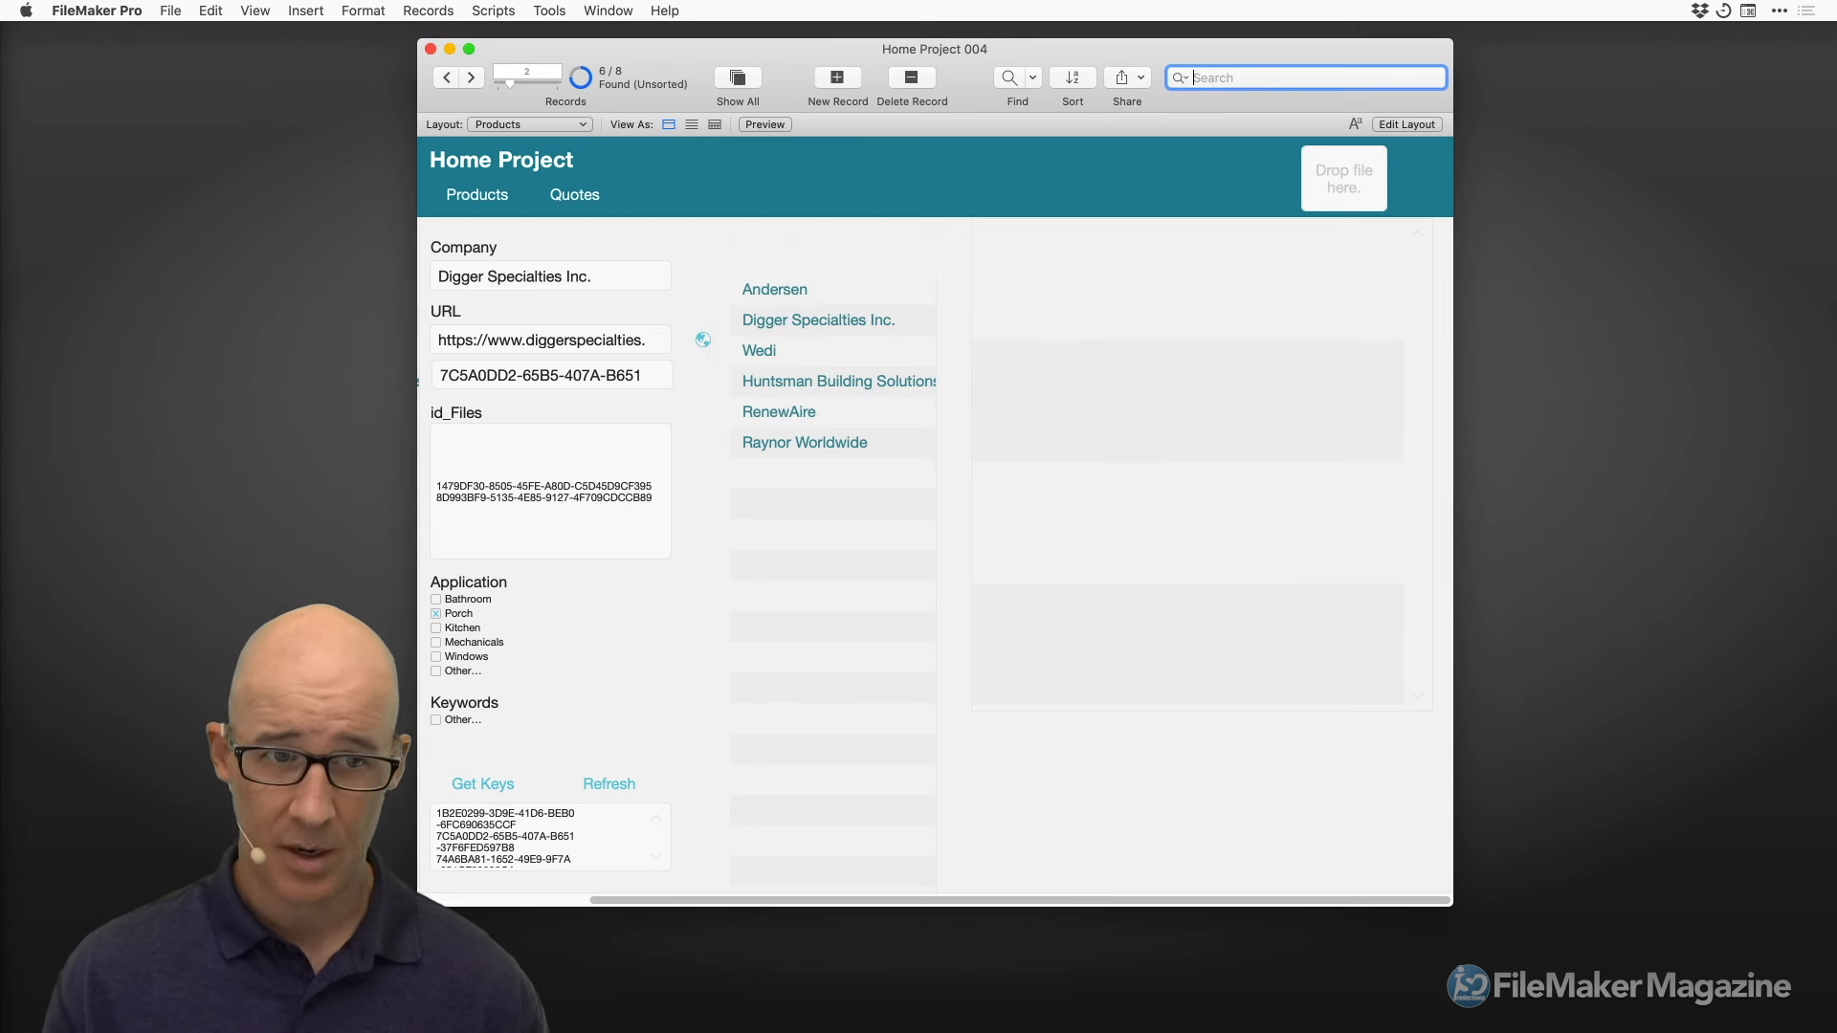
type("digger")
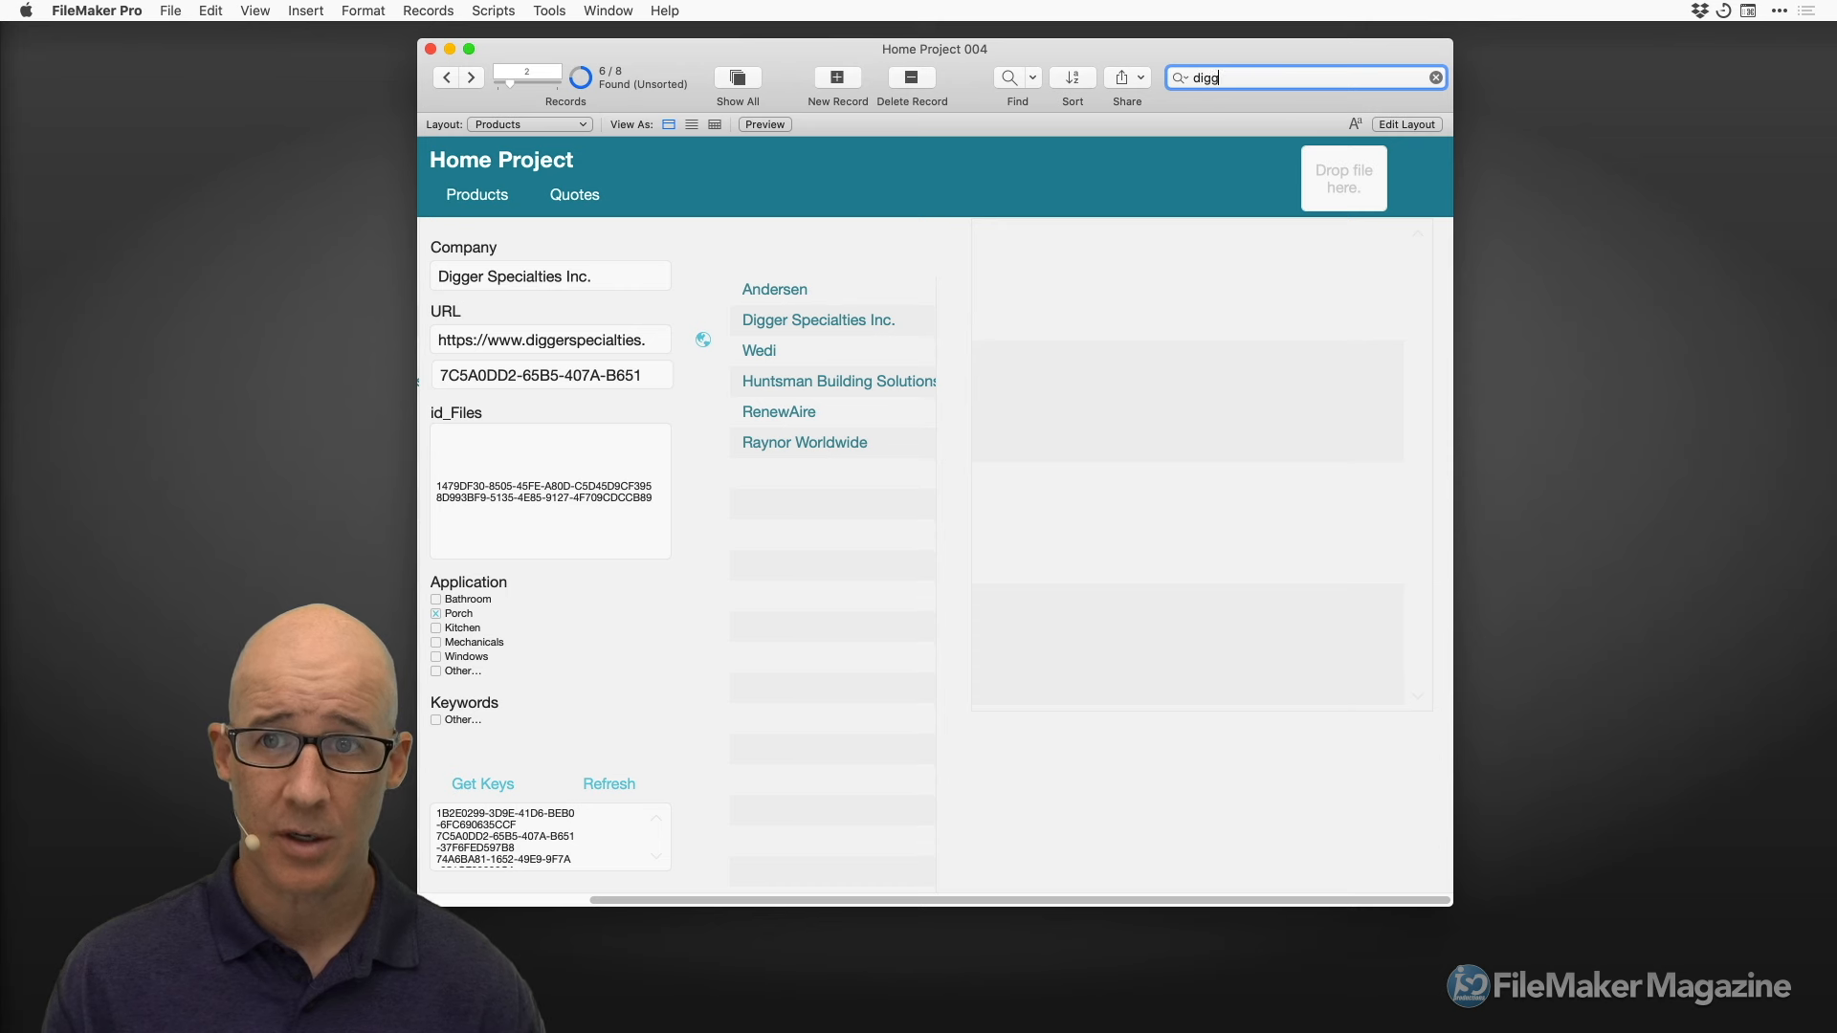
key("Return")
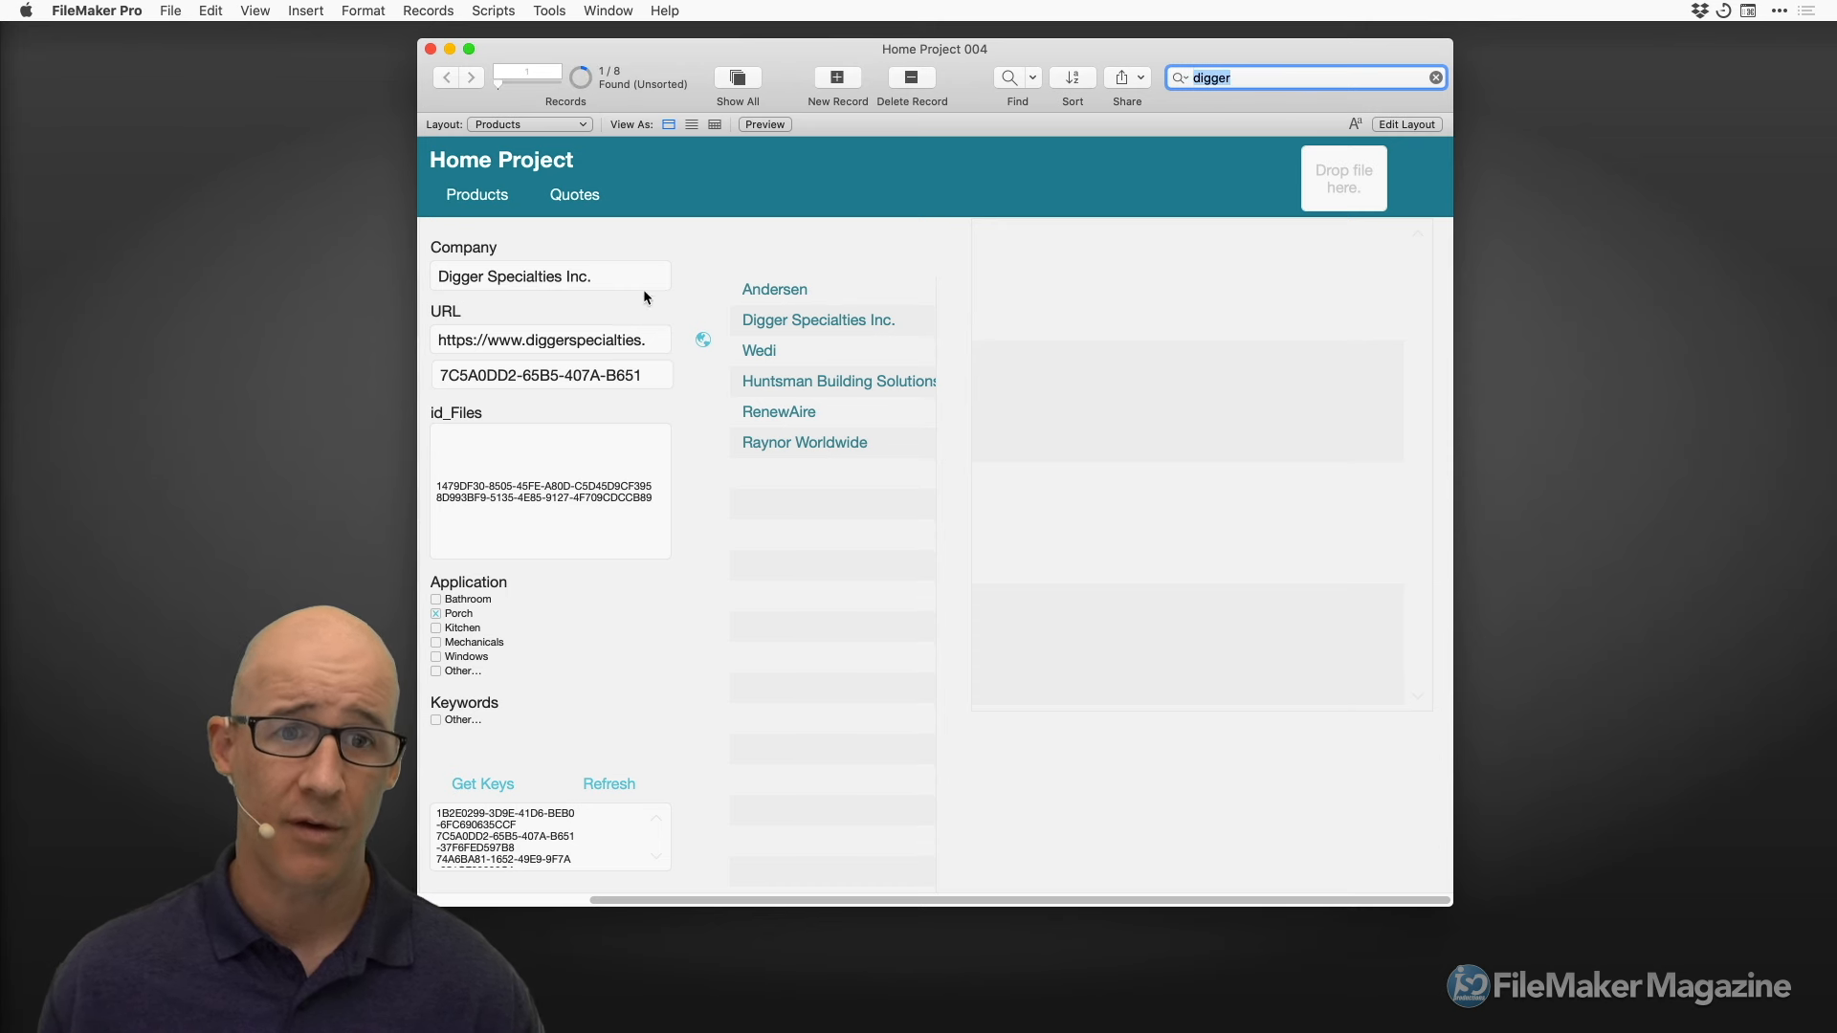
type("ander")
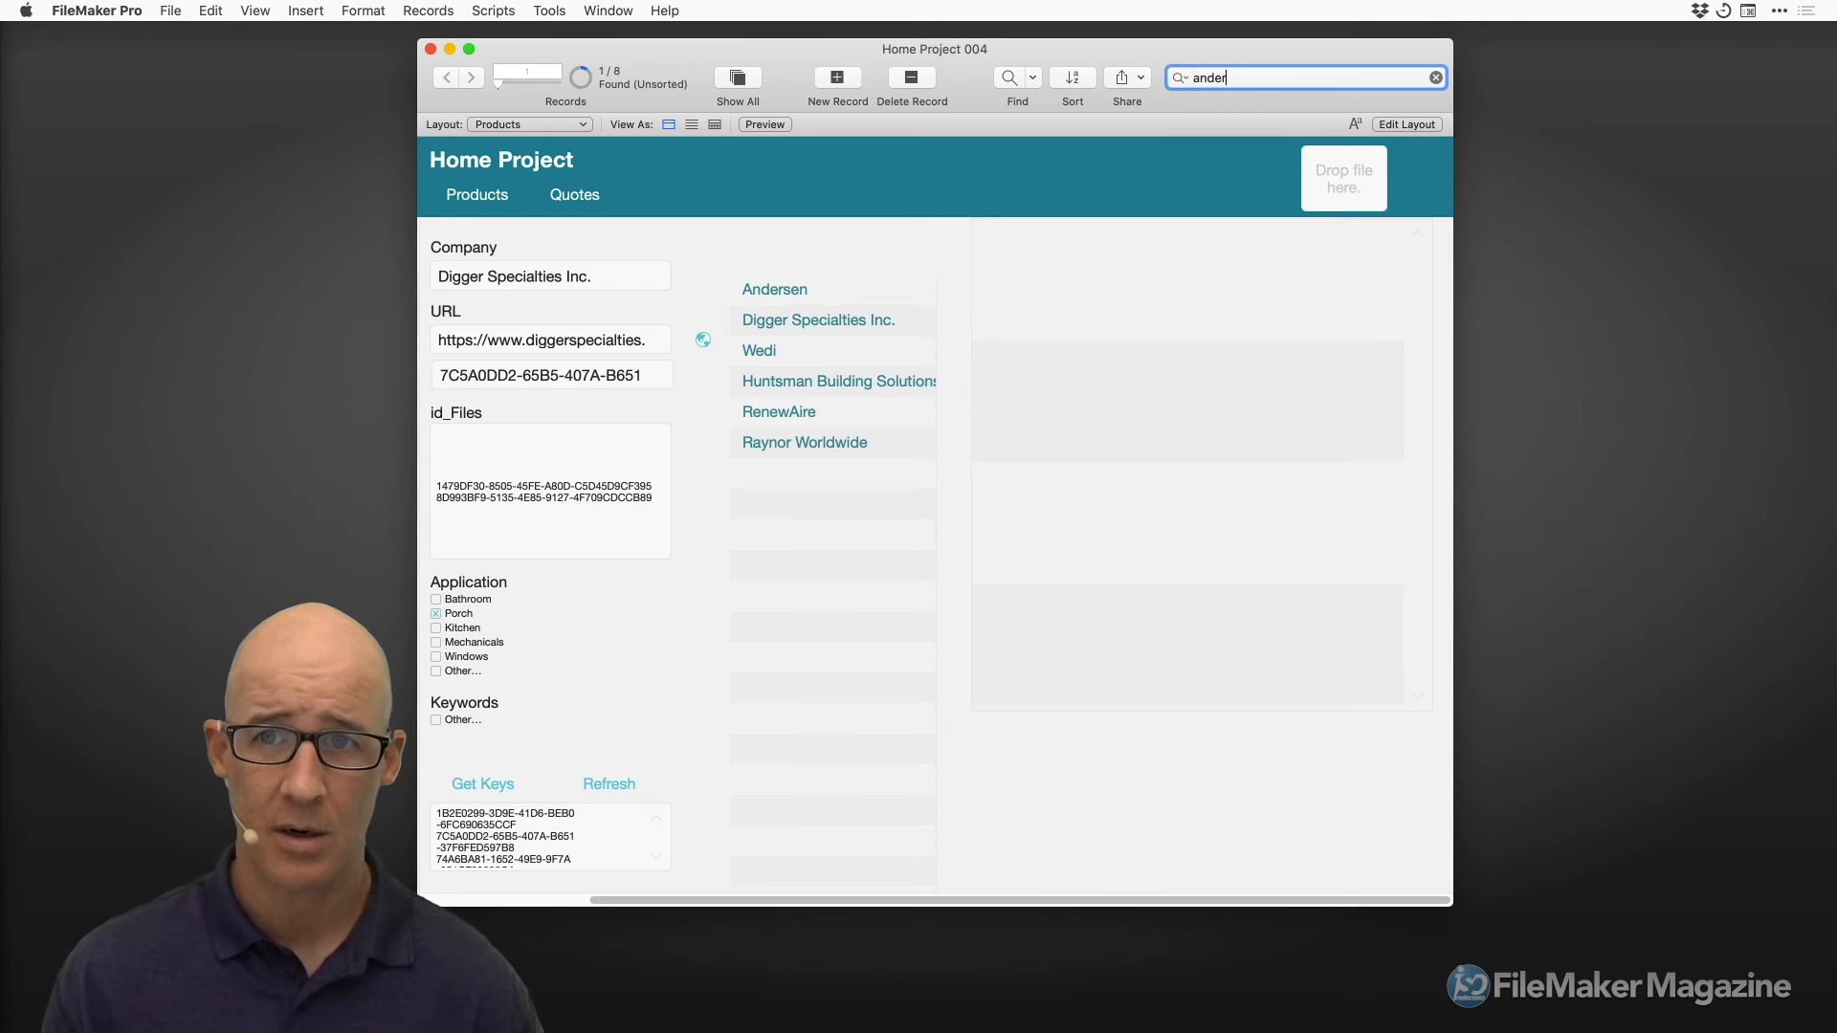
key("Return")
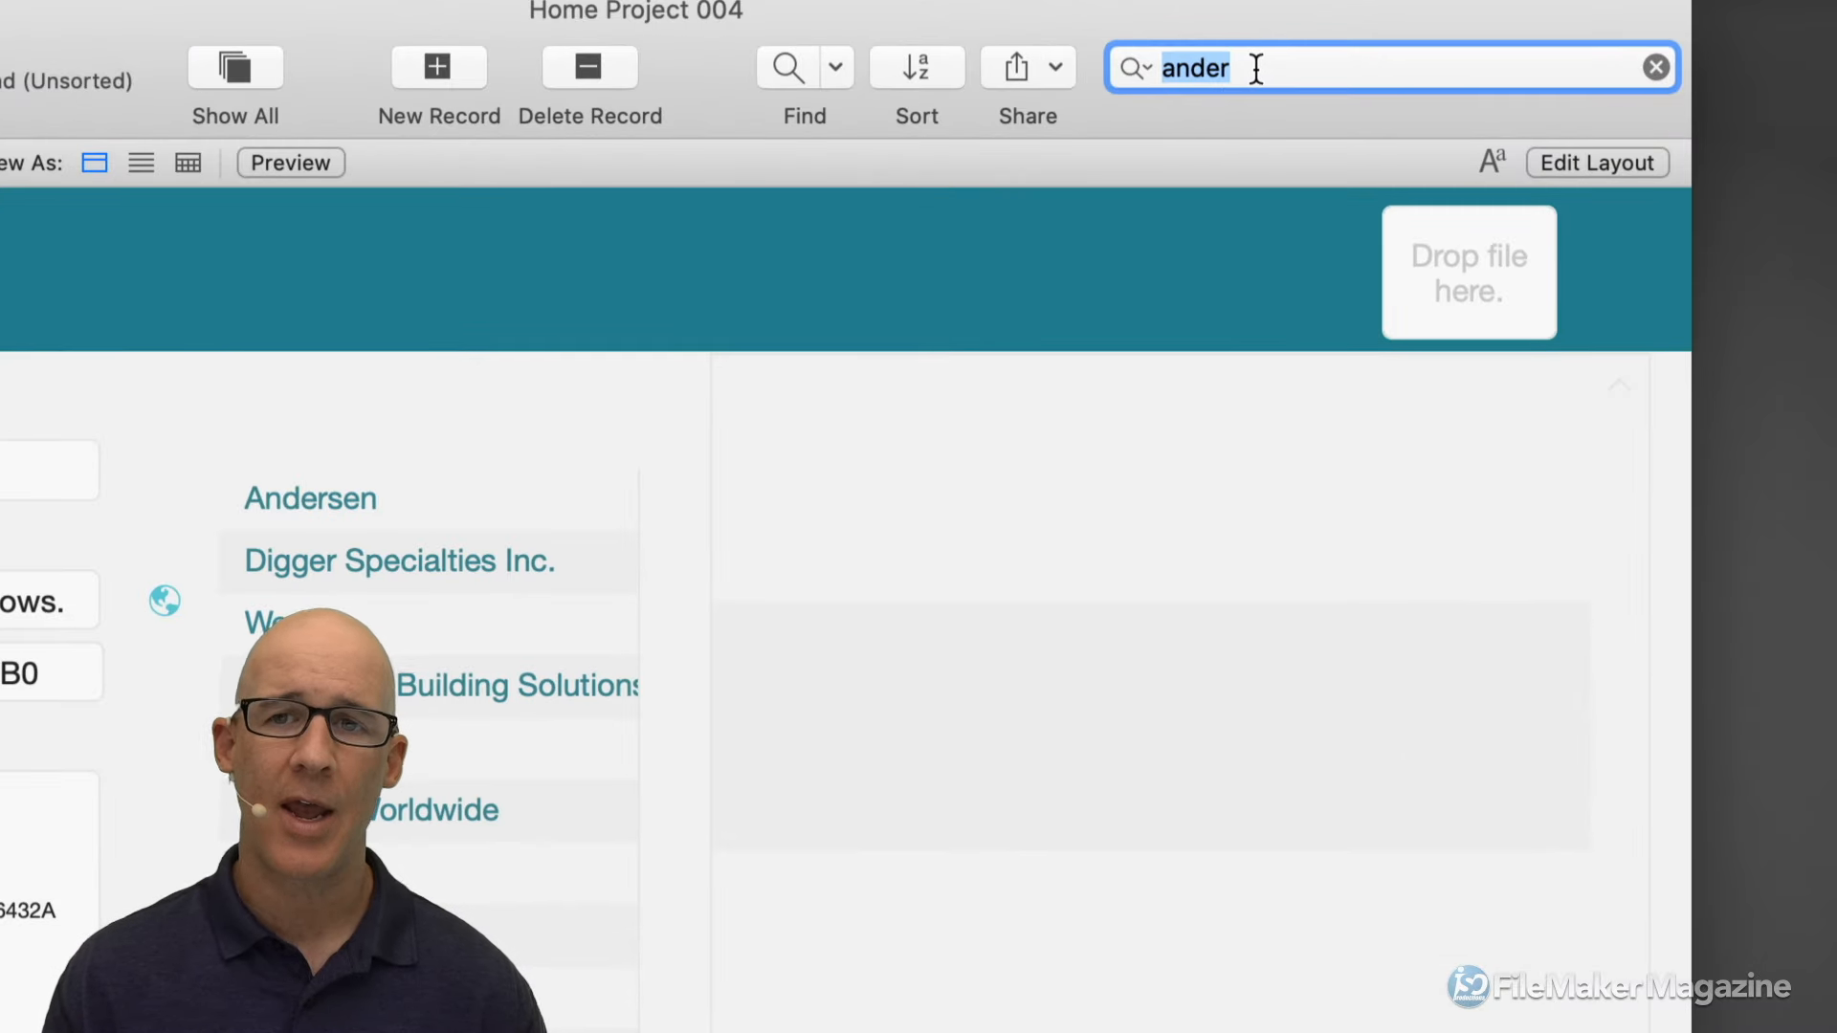
Enter "anderson" as the Quick Find text, change the spelling to "andersen", and shorten it to "ander" without running a search
type("anderson")
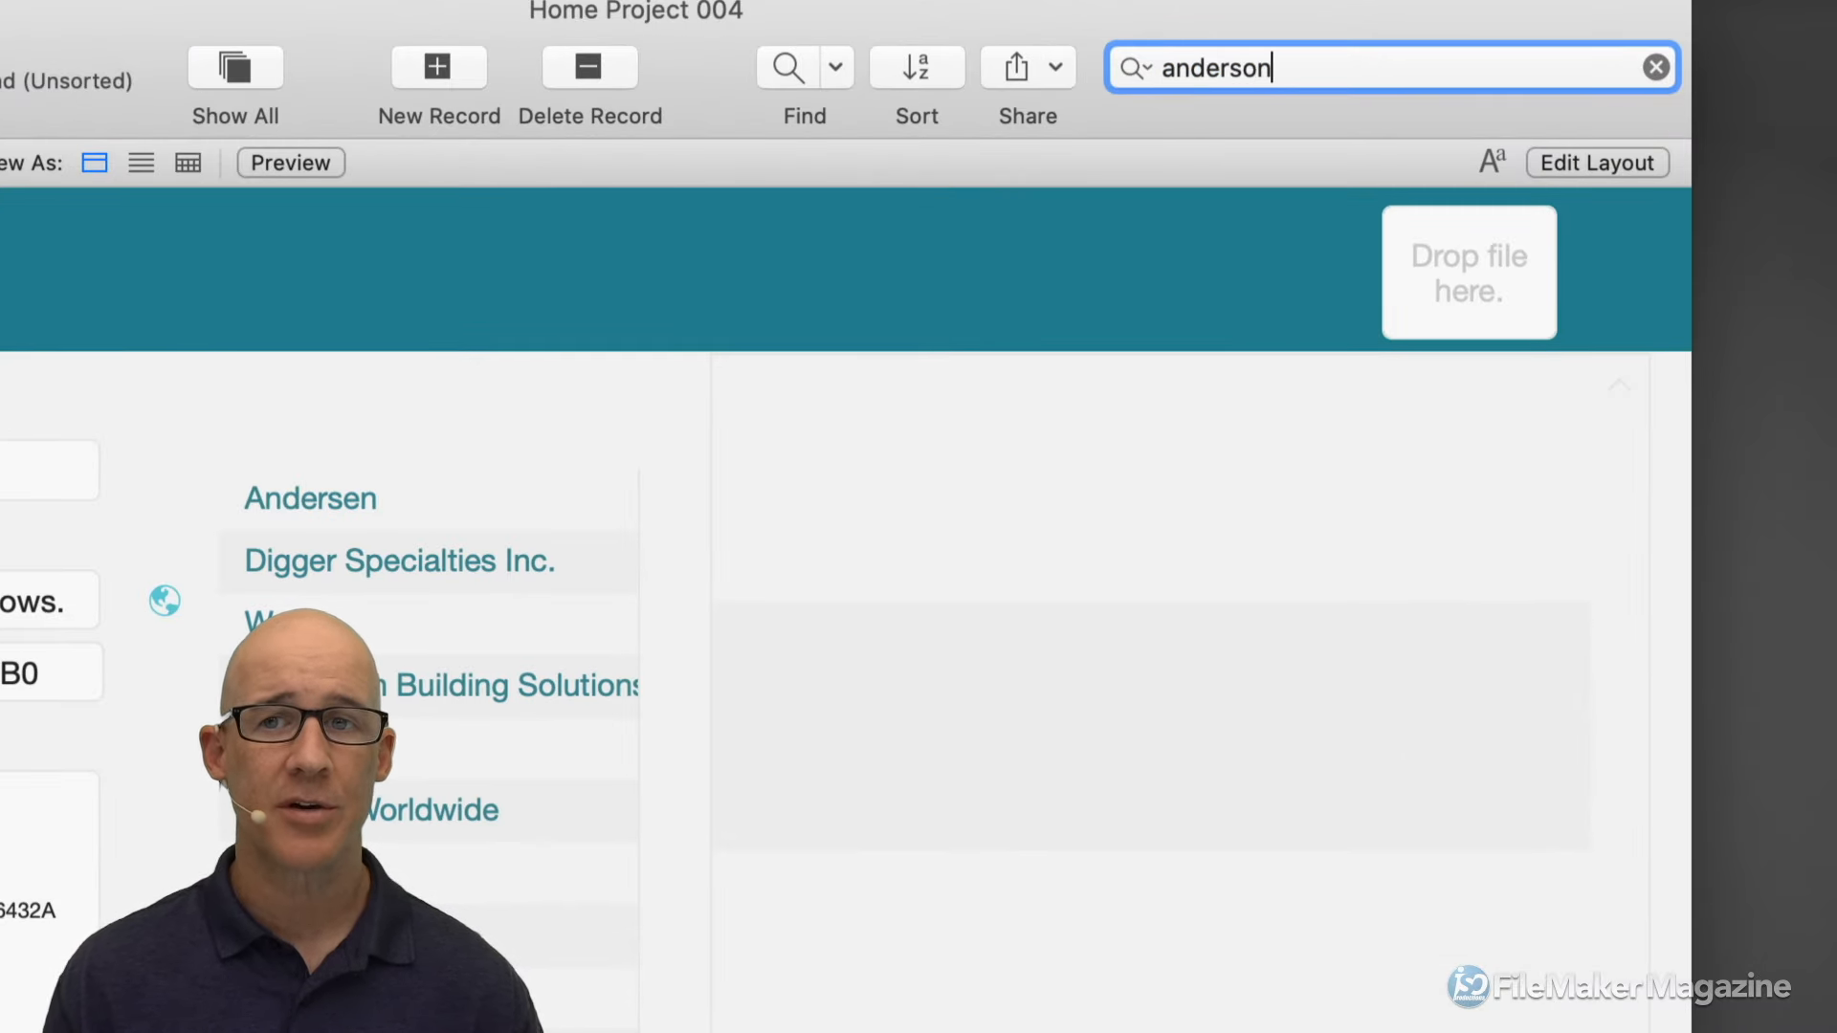
key("BackSpace")
key("BackSpace")
type("en")
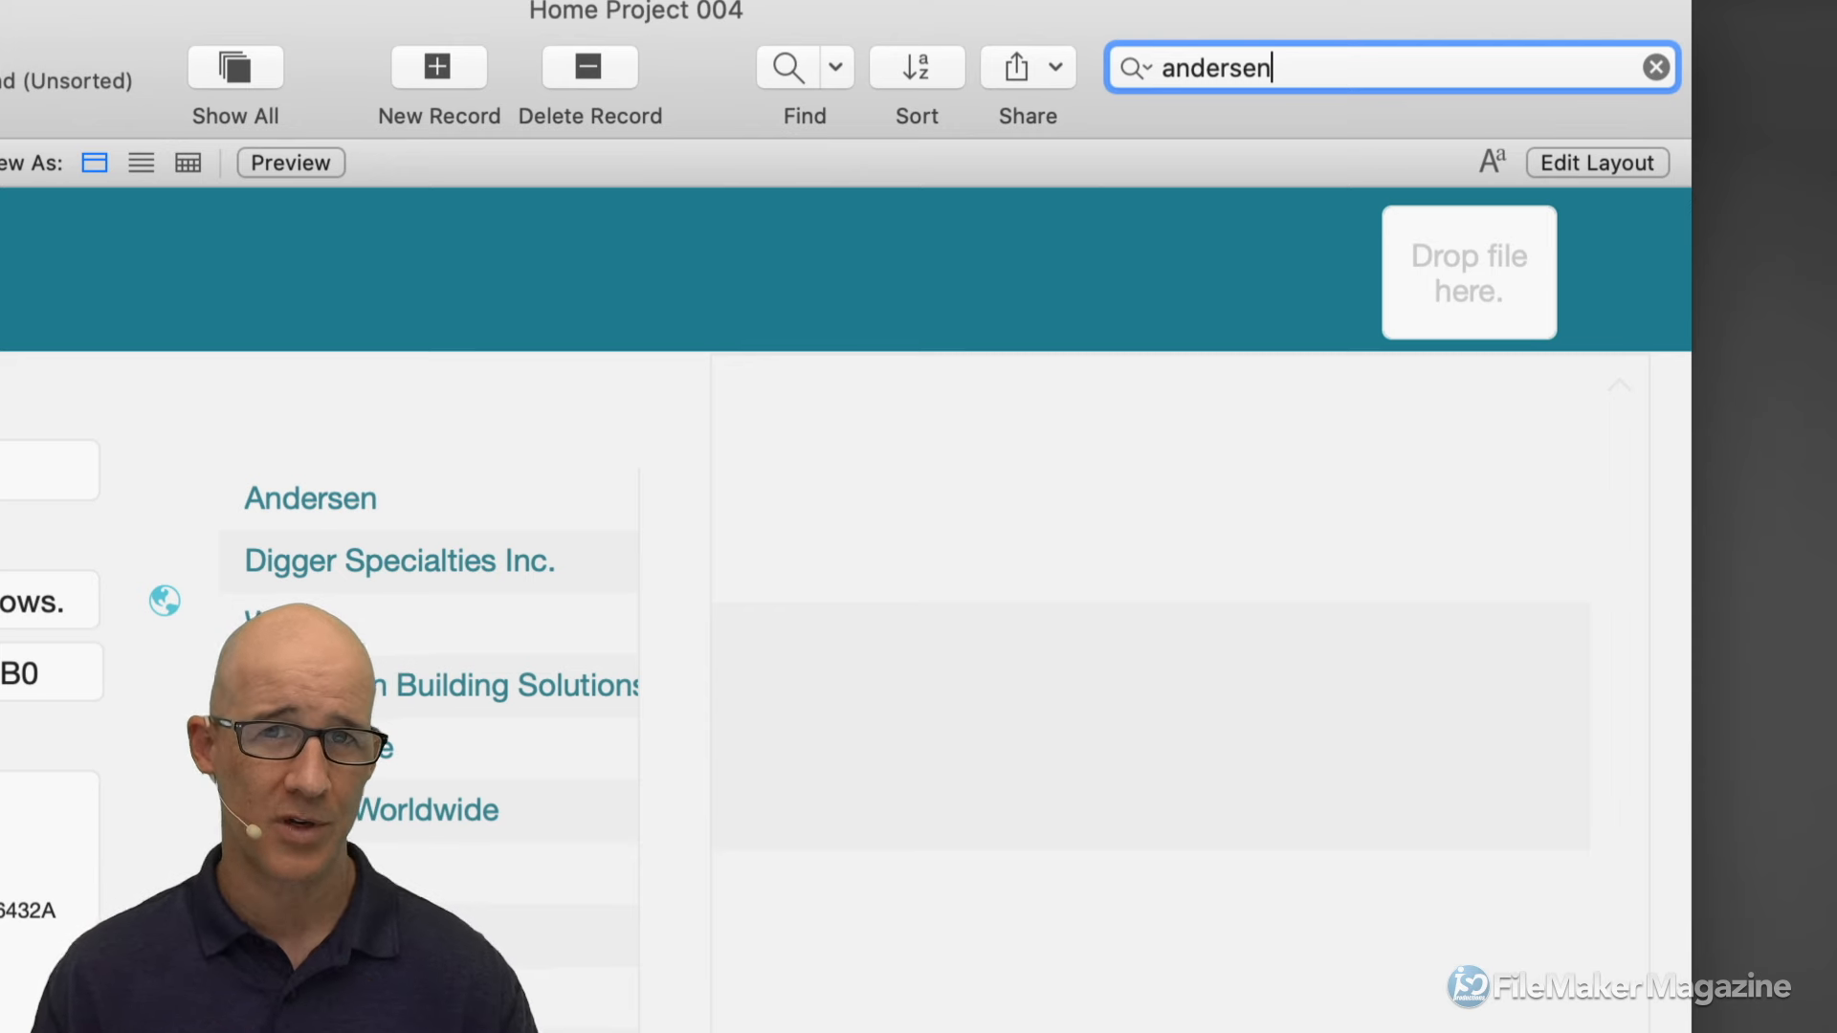
key("BackSpace")
key("BackSpace")
key("BackSpace")
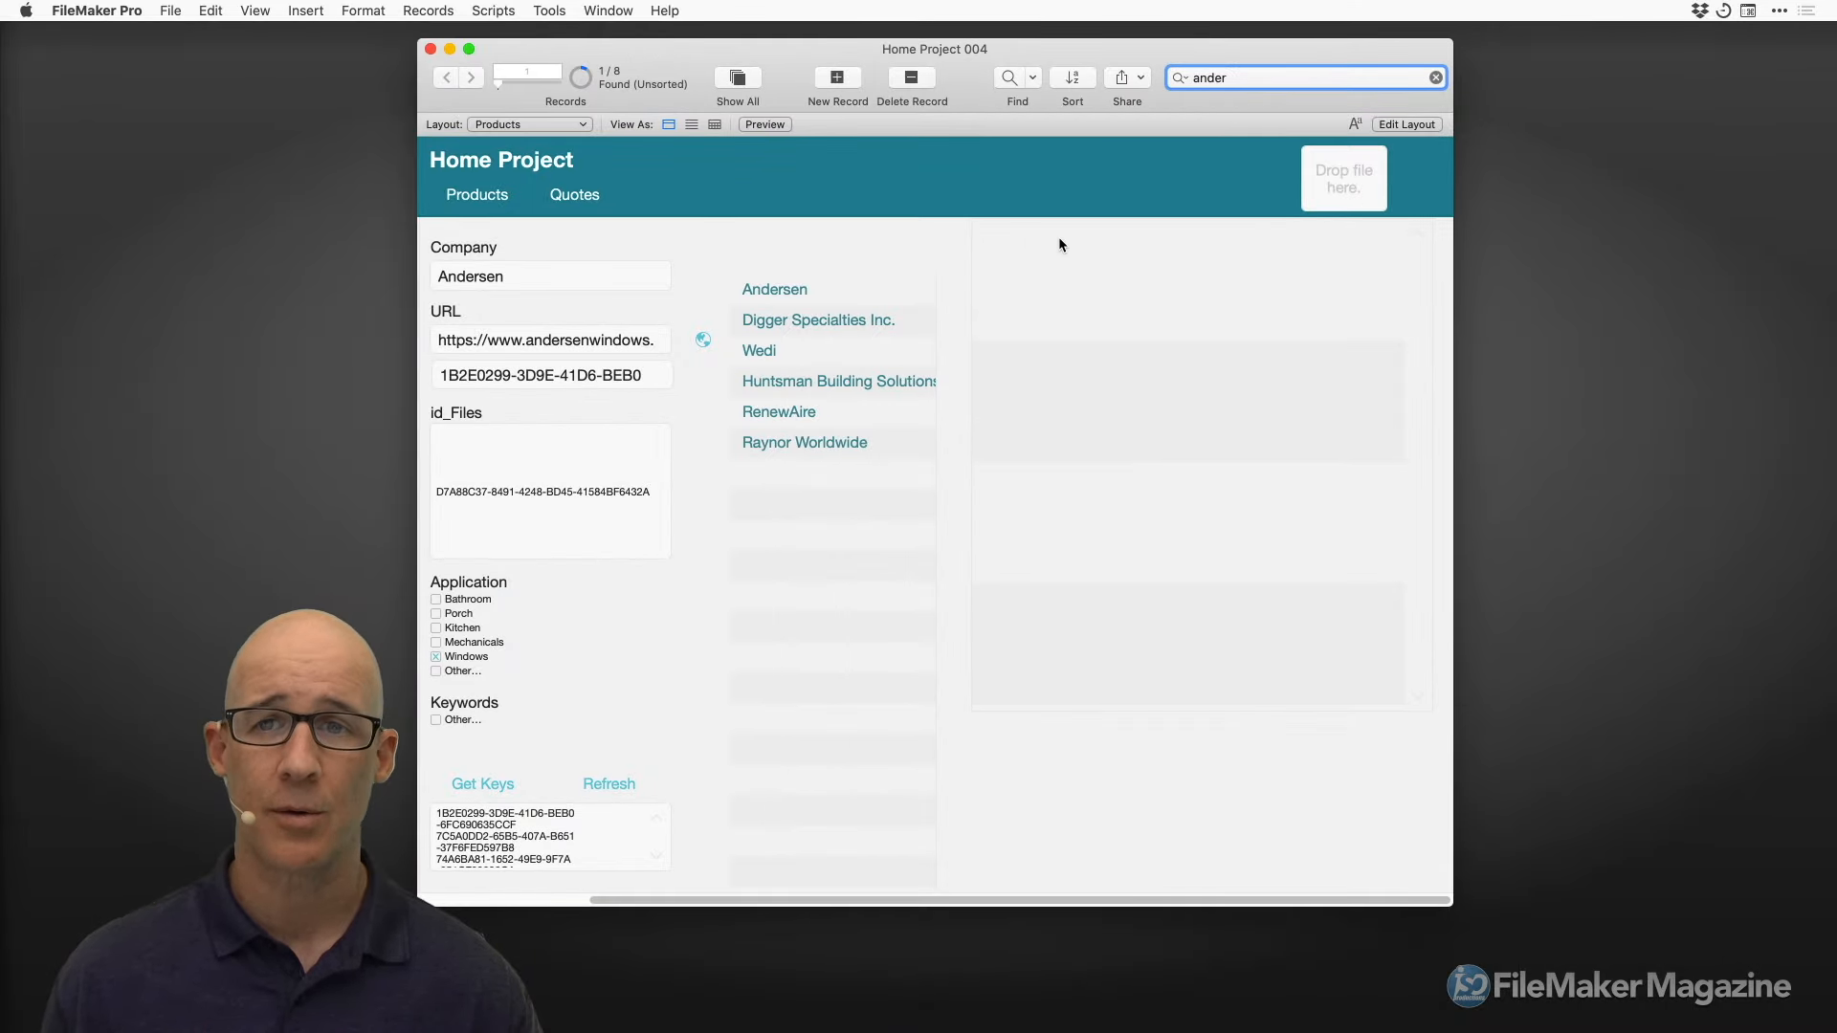
Run a Quick Find for "digger" again, followed by one for "https" to test the url field
key("super+a")
type("digger")
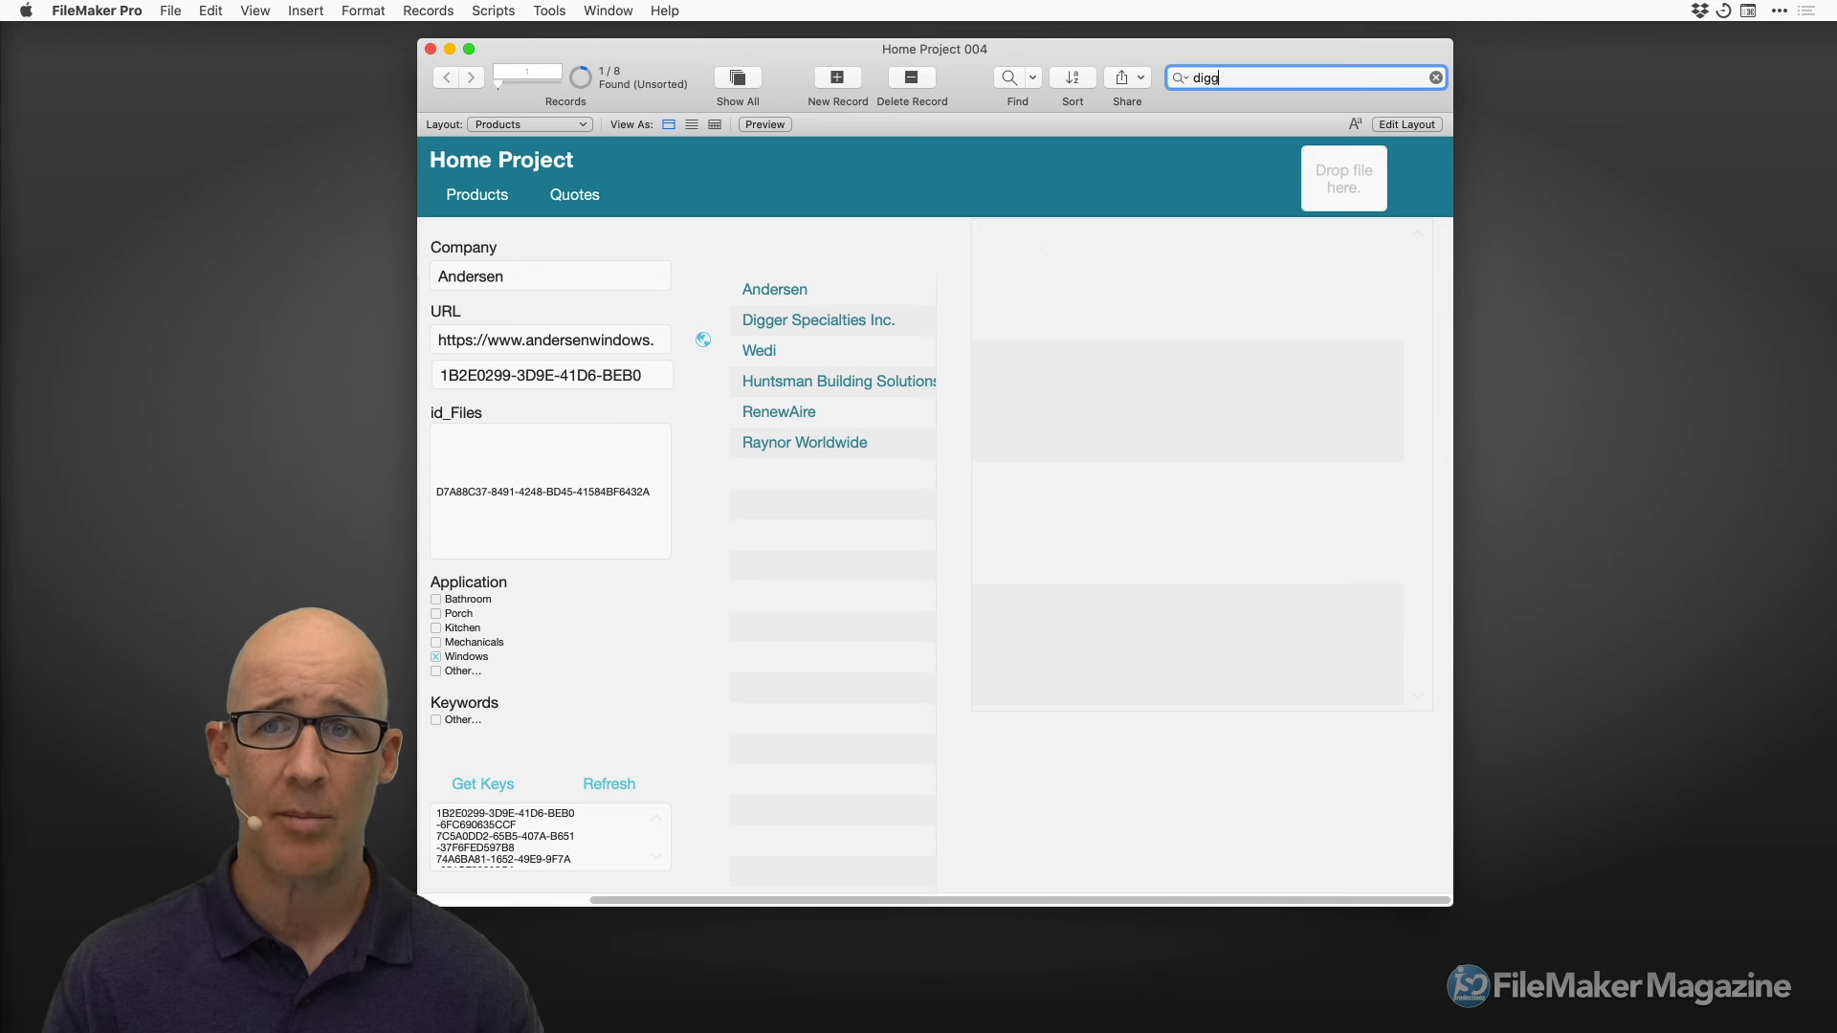
key("Return")
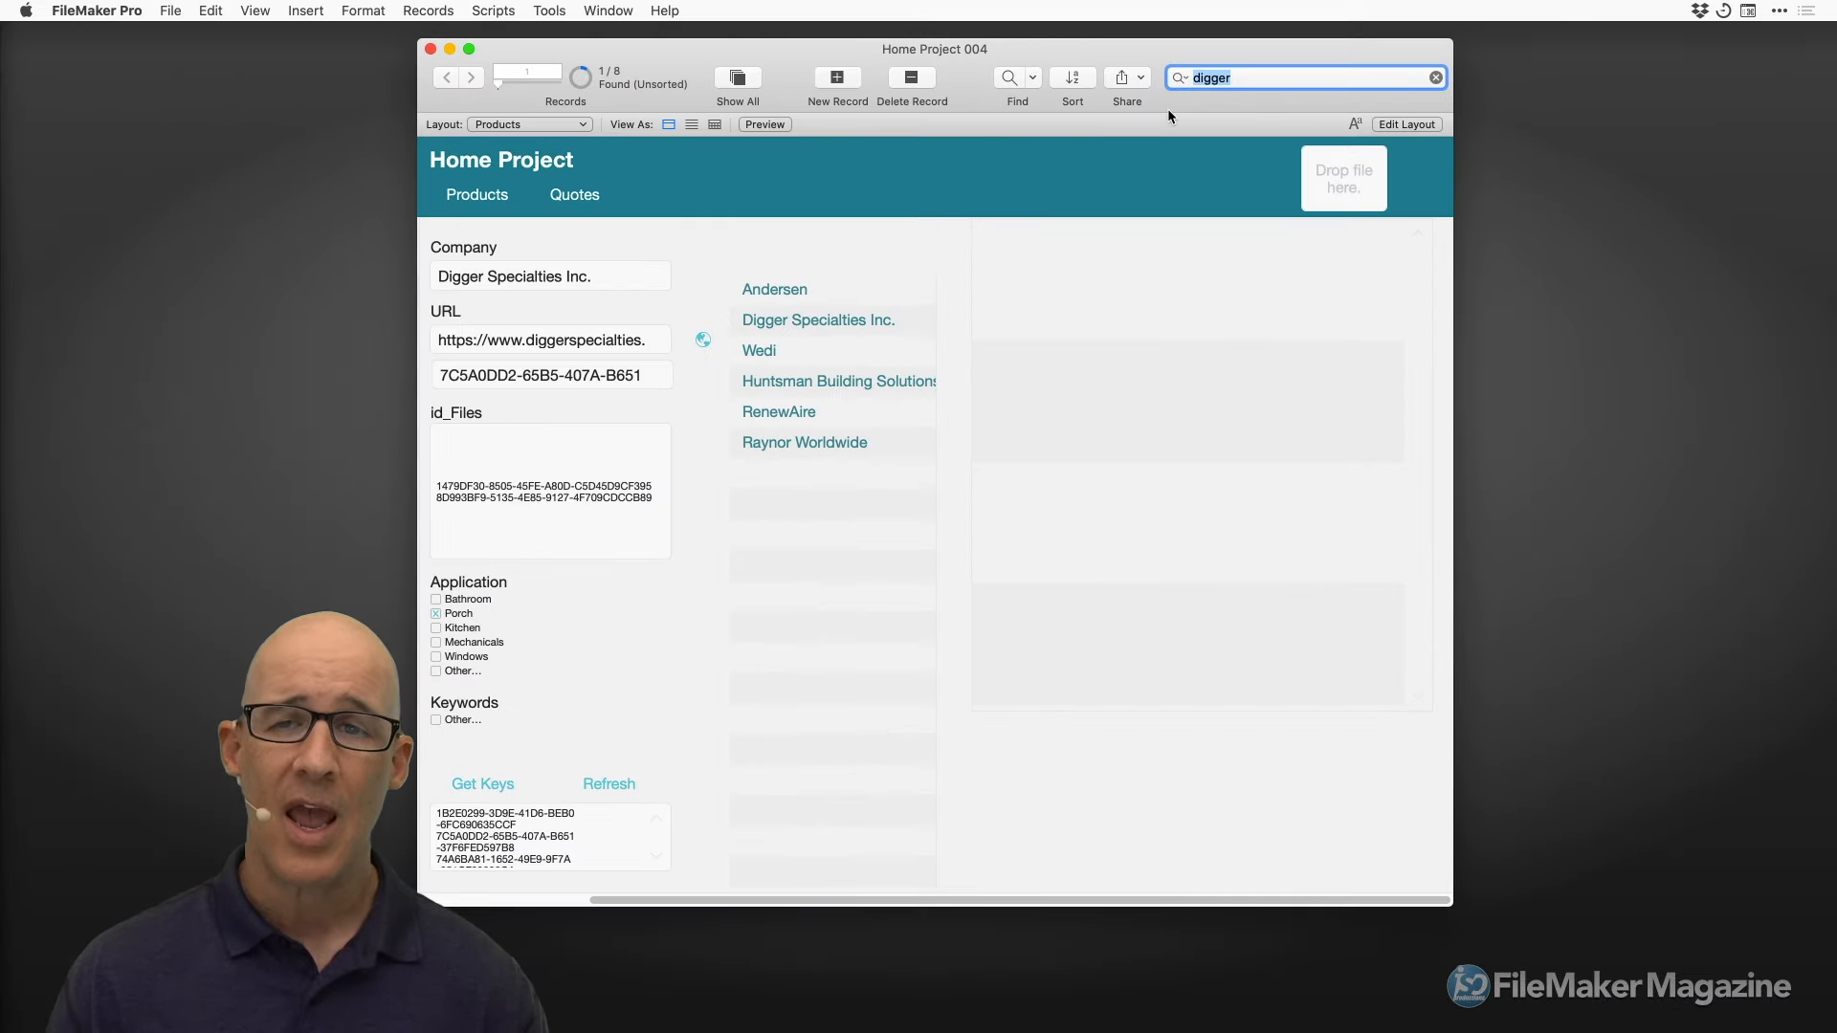
type("https")
key("Return")
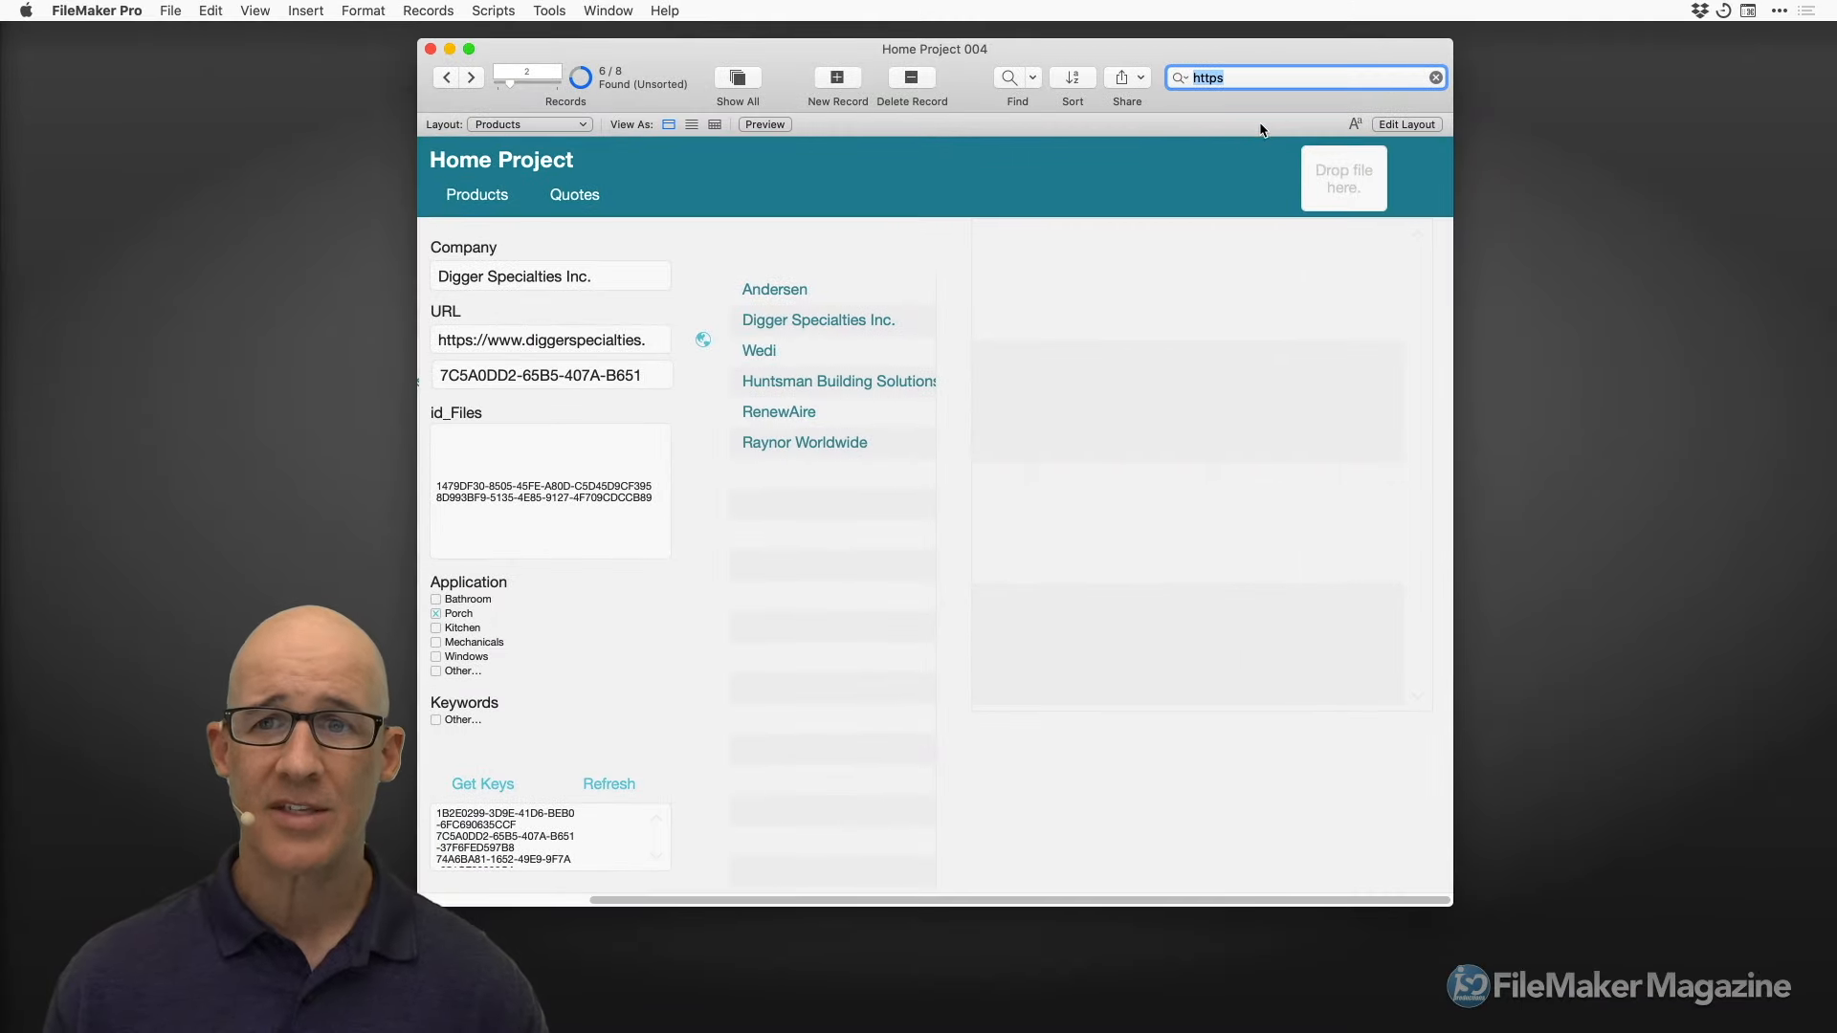
Hide and restore the status toolbar, examine its customization options including the Quick Find item, and close them without changes
key("alt+super+s")
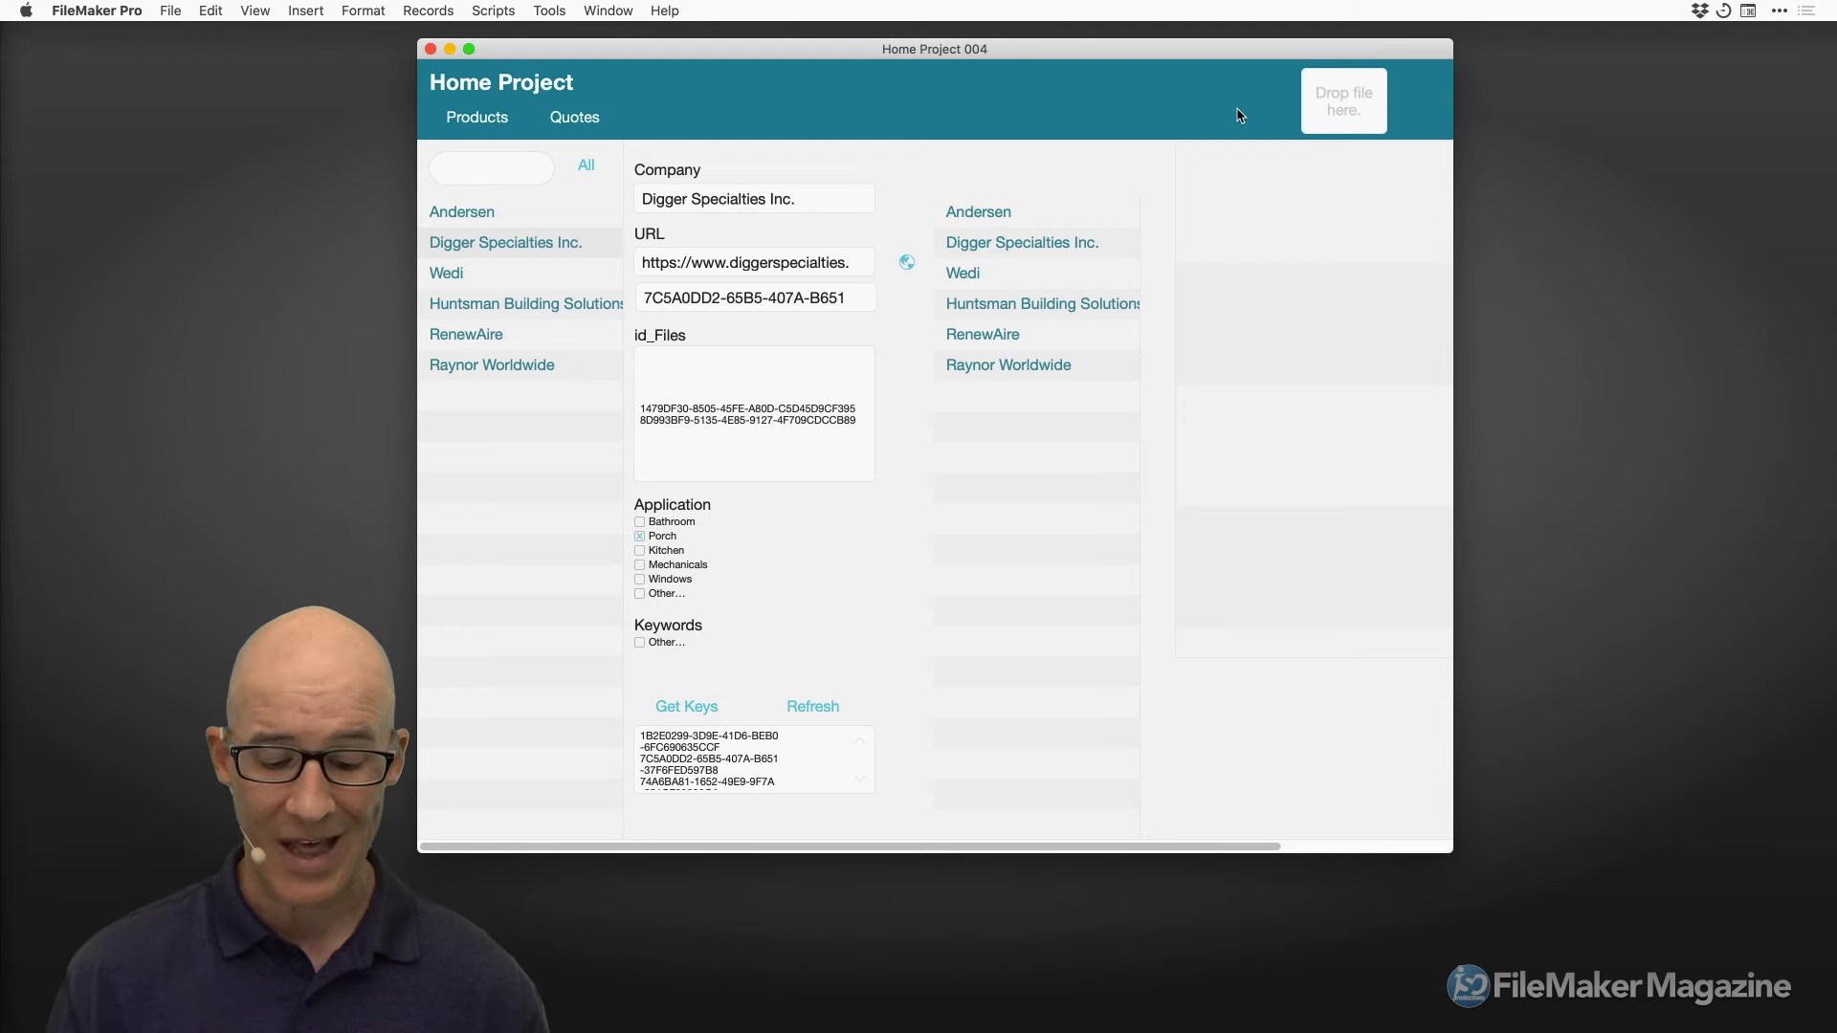
key("super+alt+s")
right_click(965, 89)
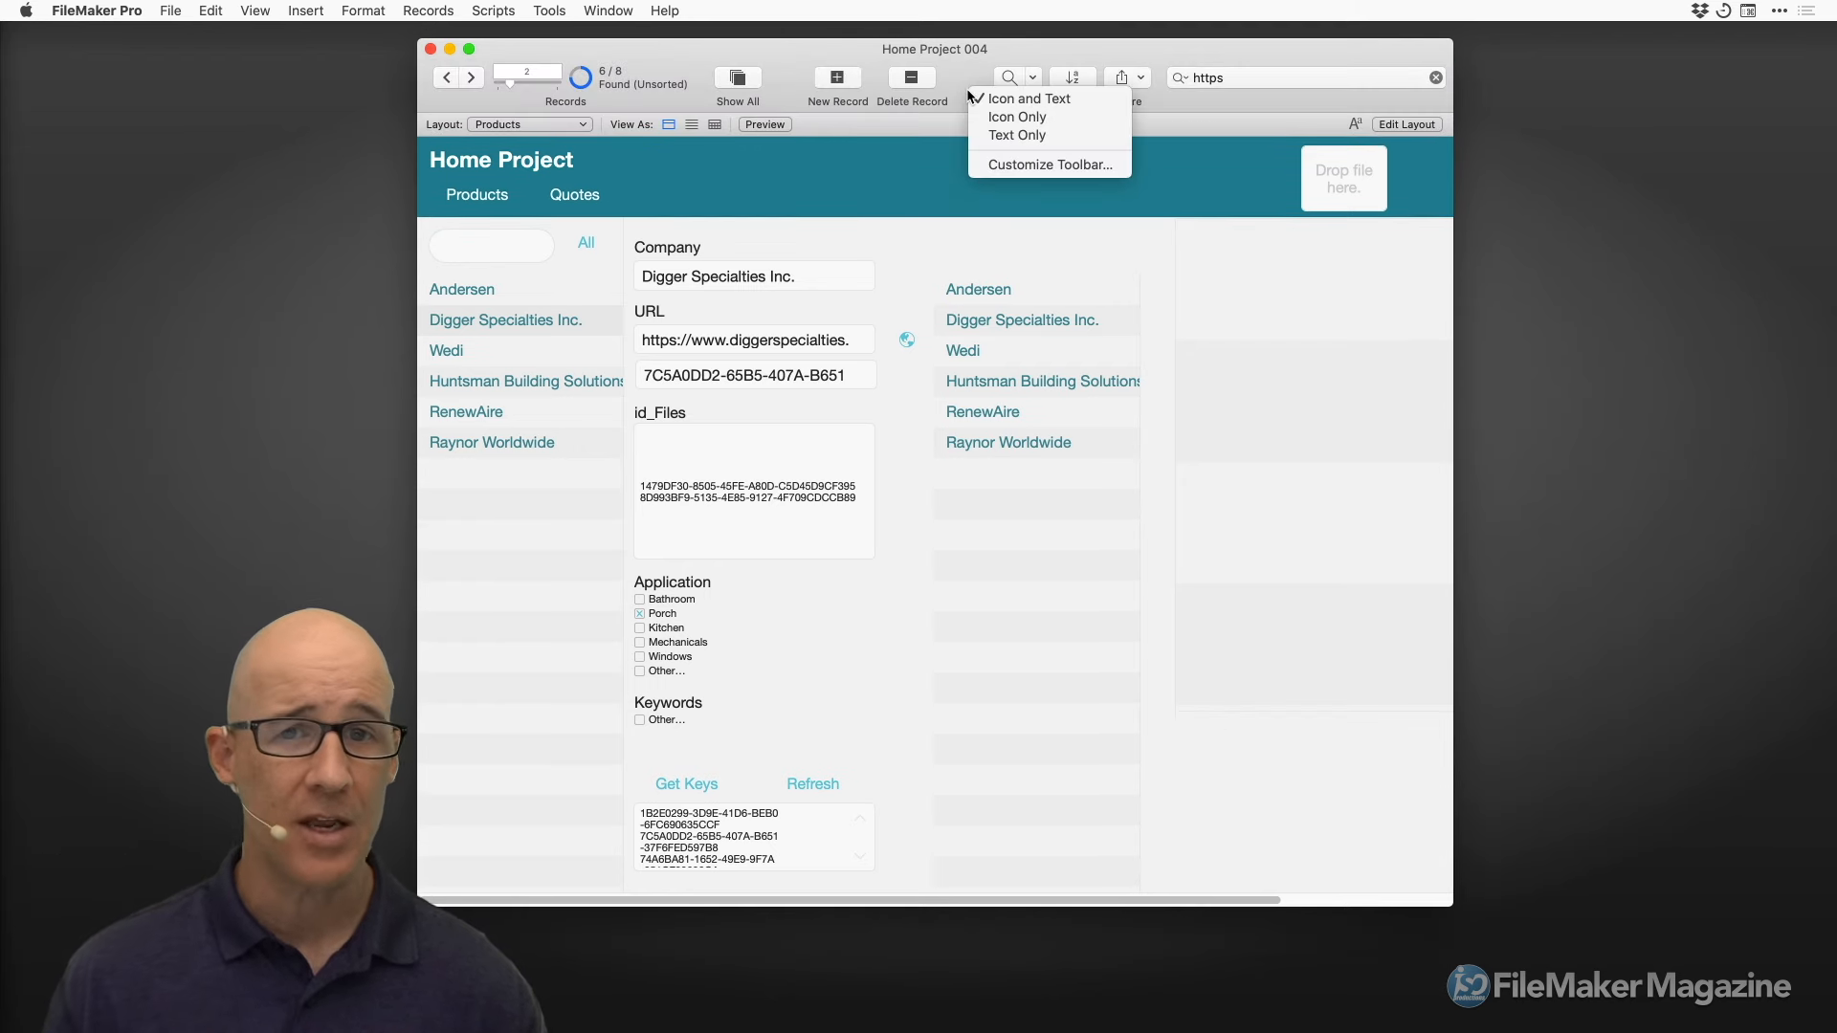
left_click(1014, 167)
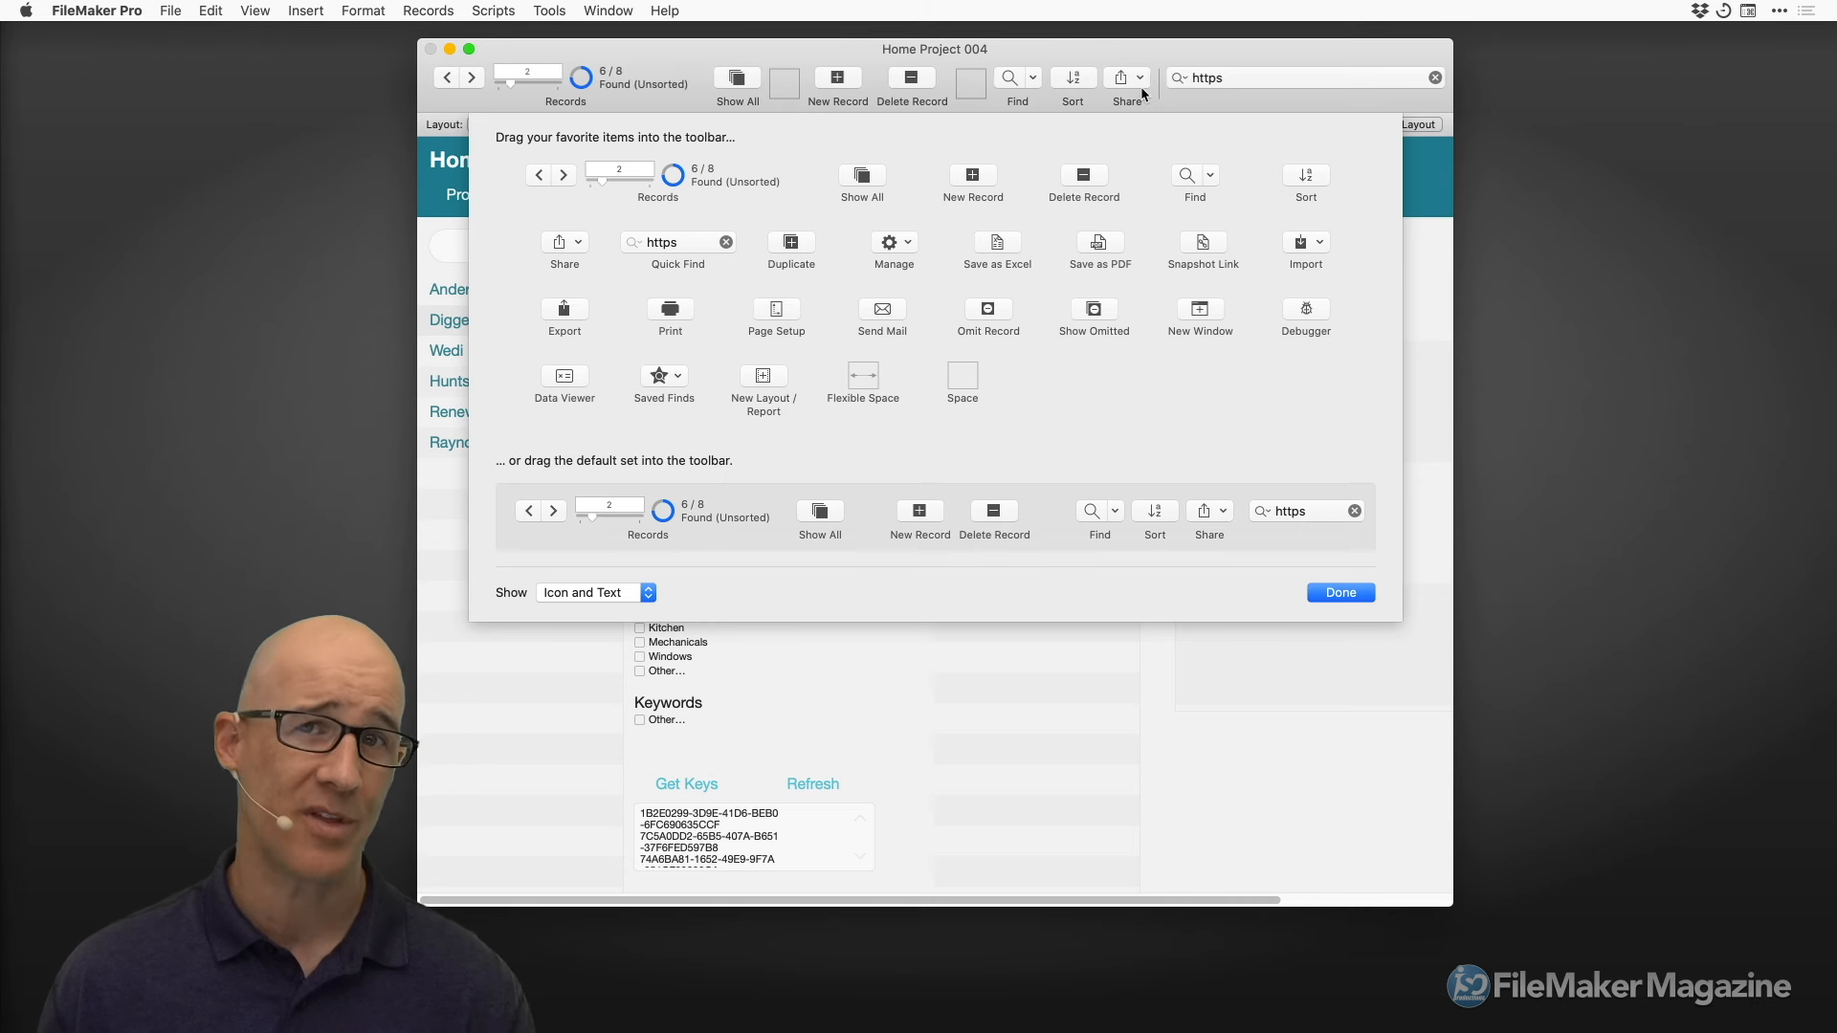
left_click(1352, 595)
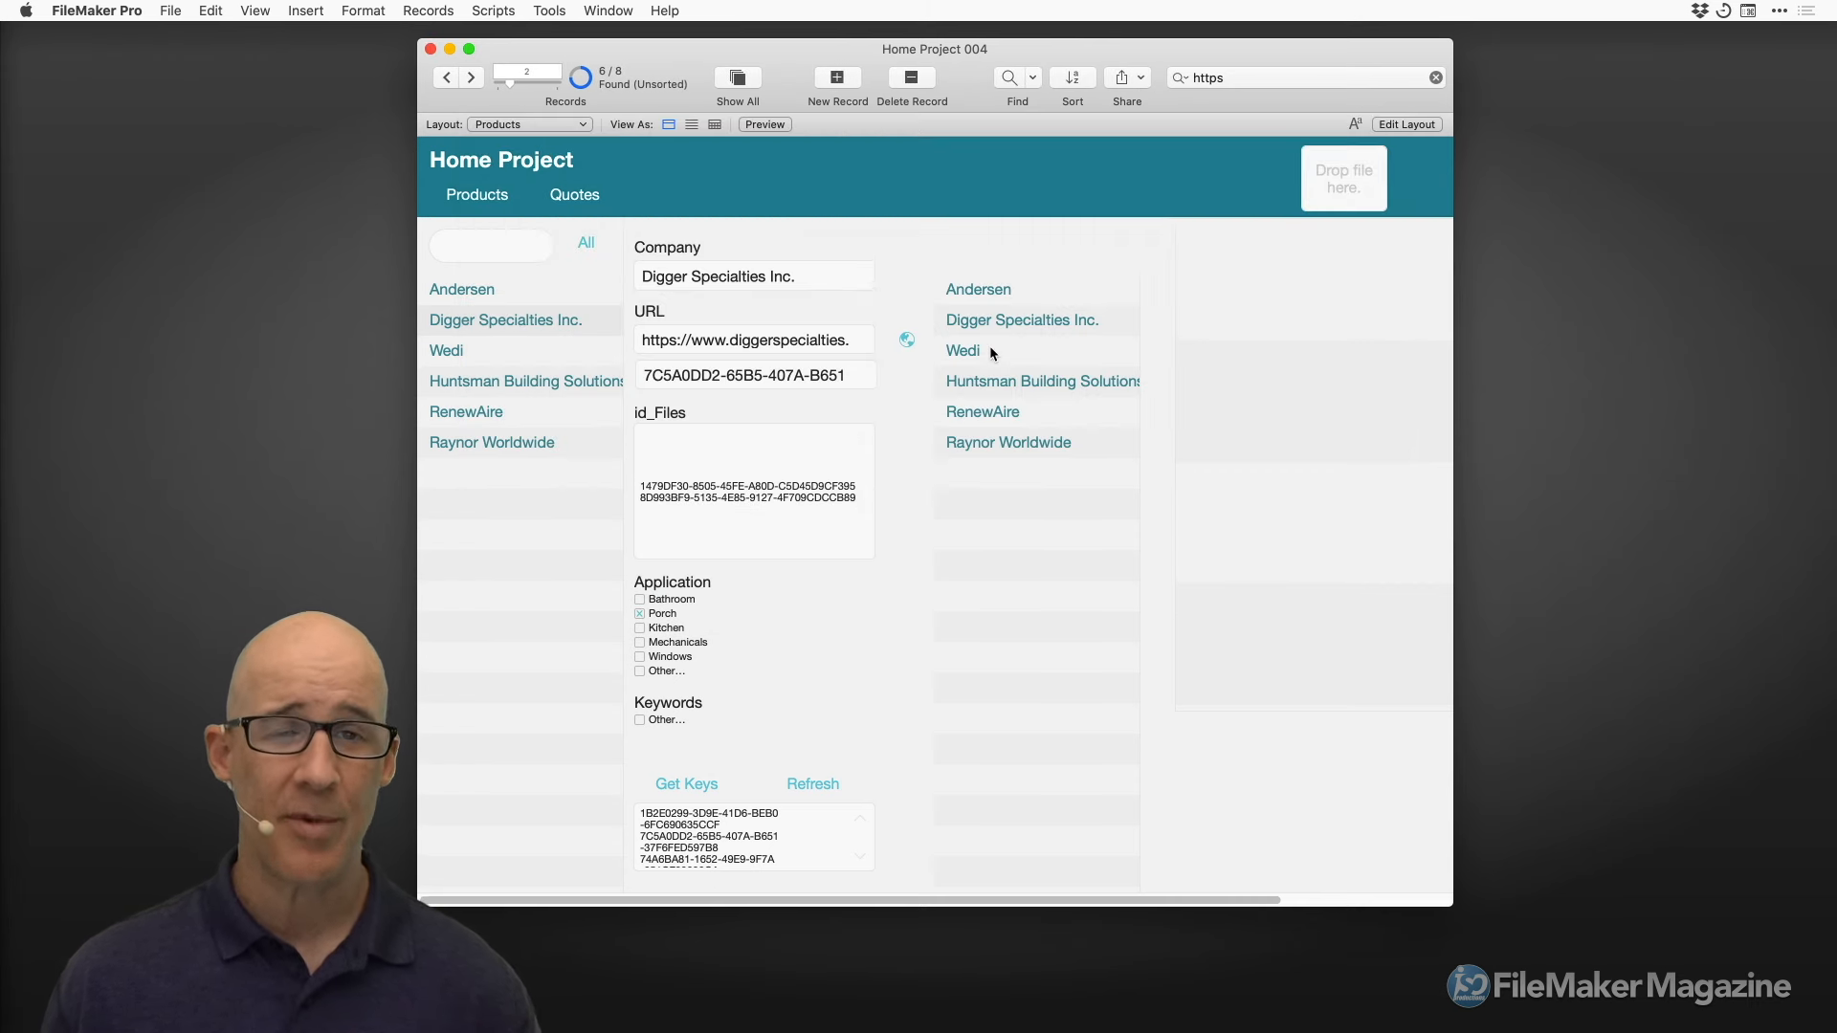
Hide the status toolbar, enter the search field above the product list, and select that field in Layout mode
key("super+alt+s")
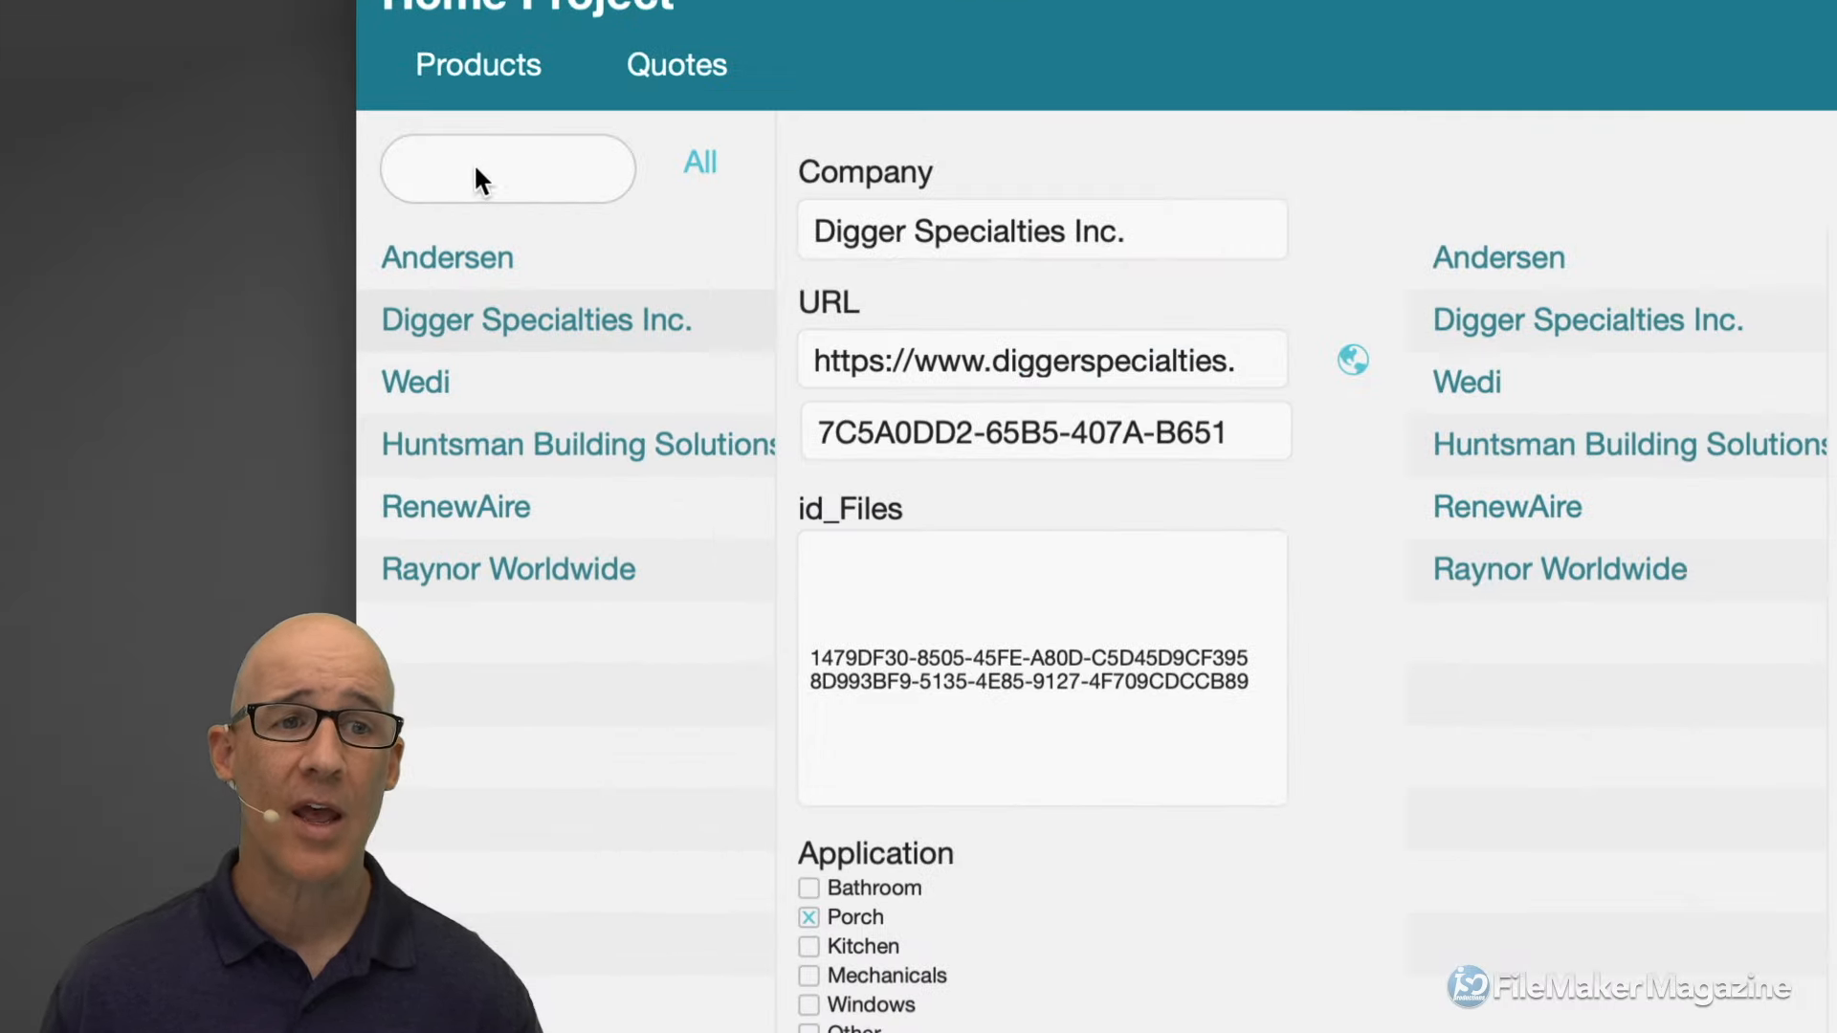
left_click(490, 172)
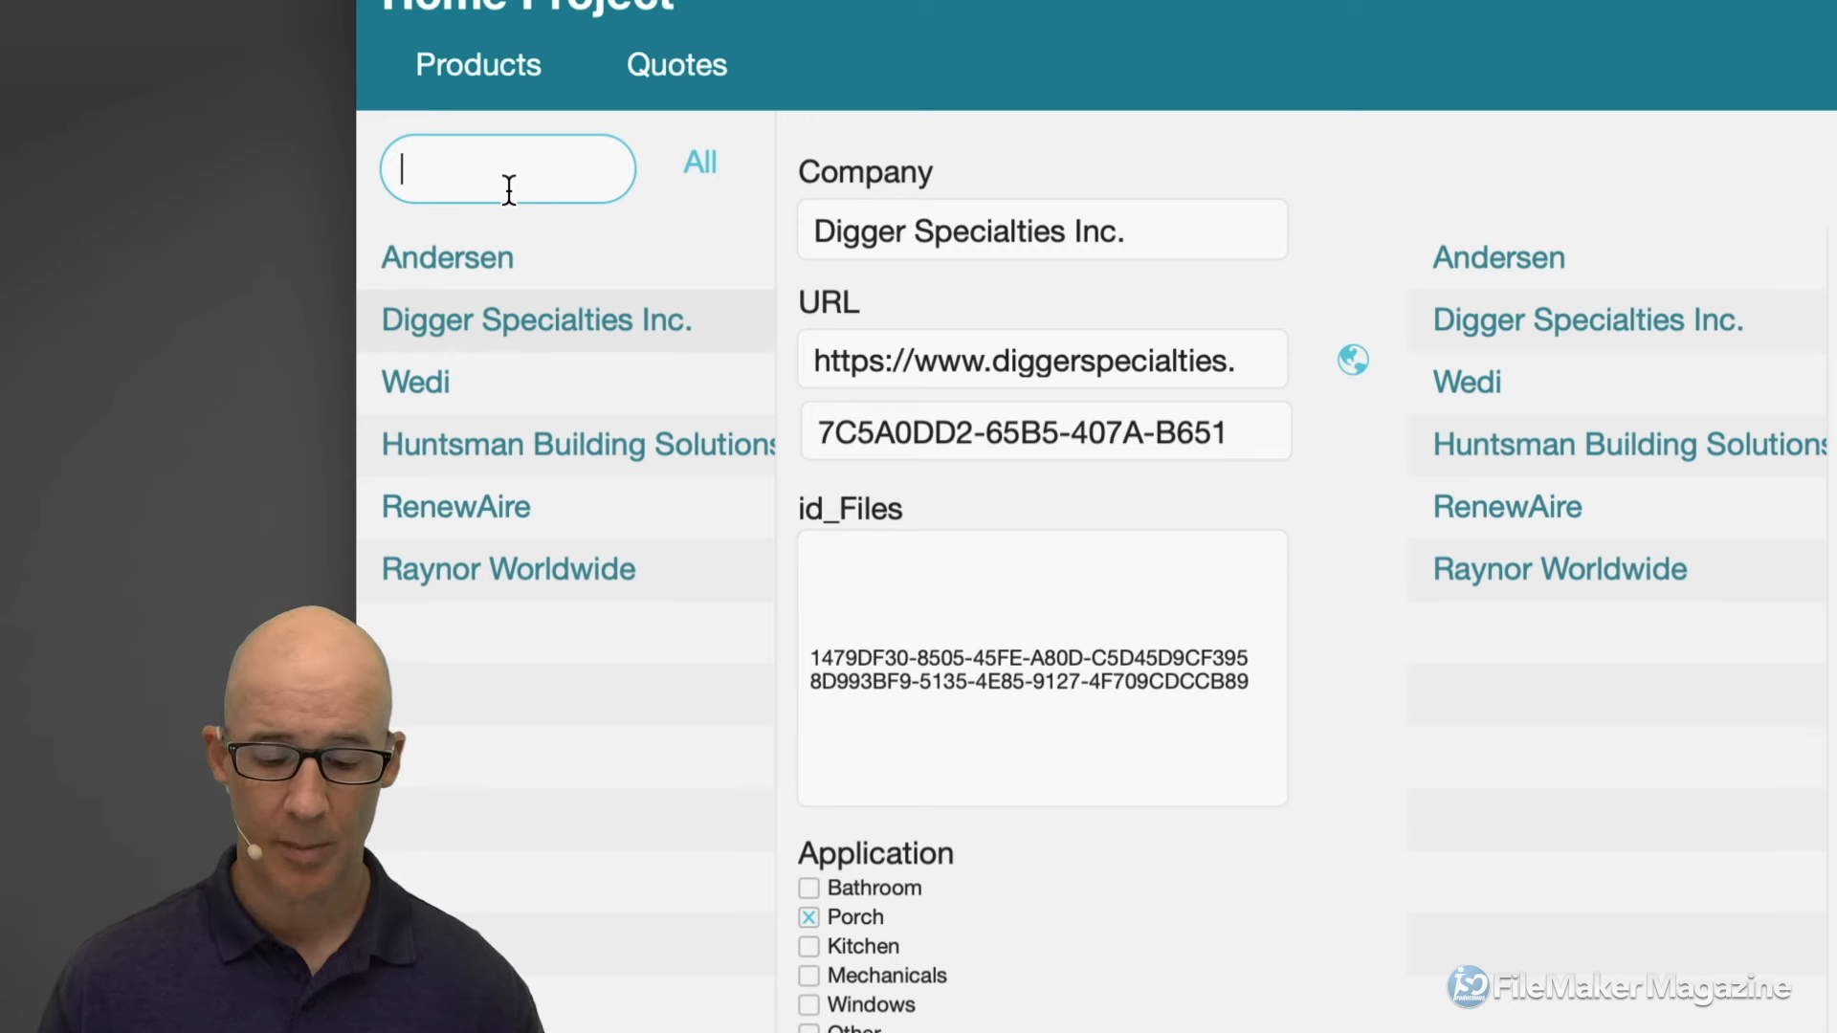
key("super+l")
left_click(511, 182)
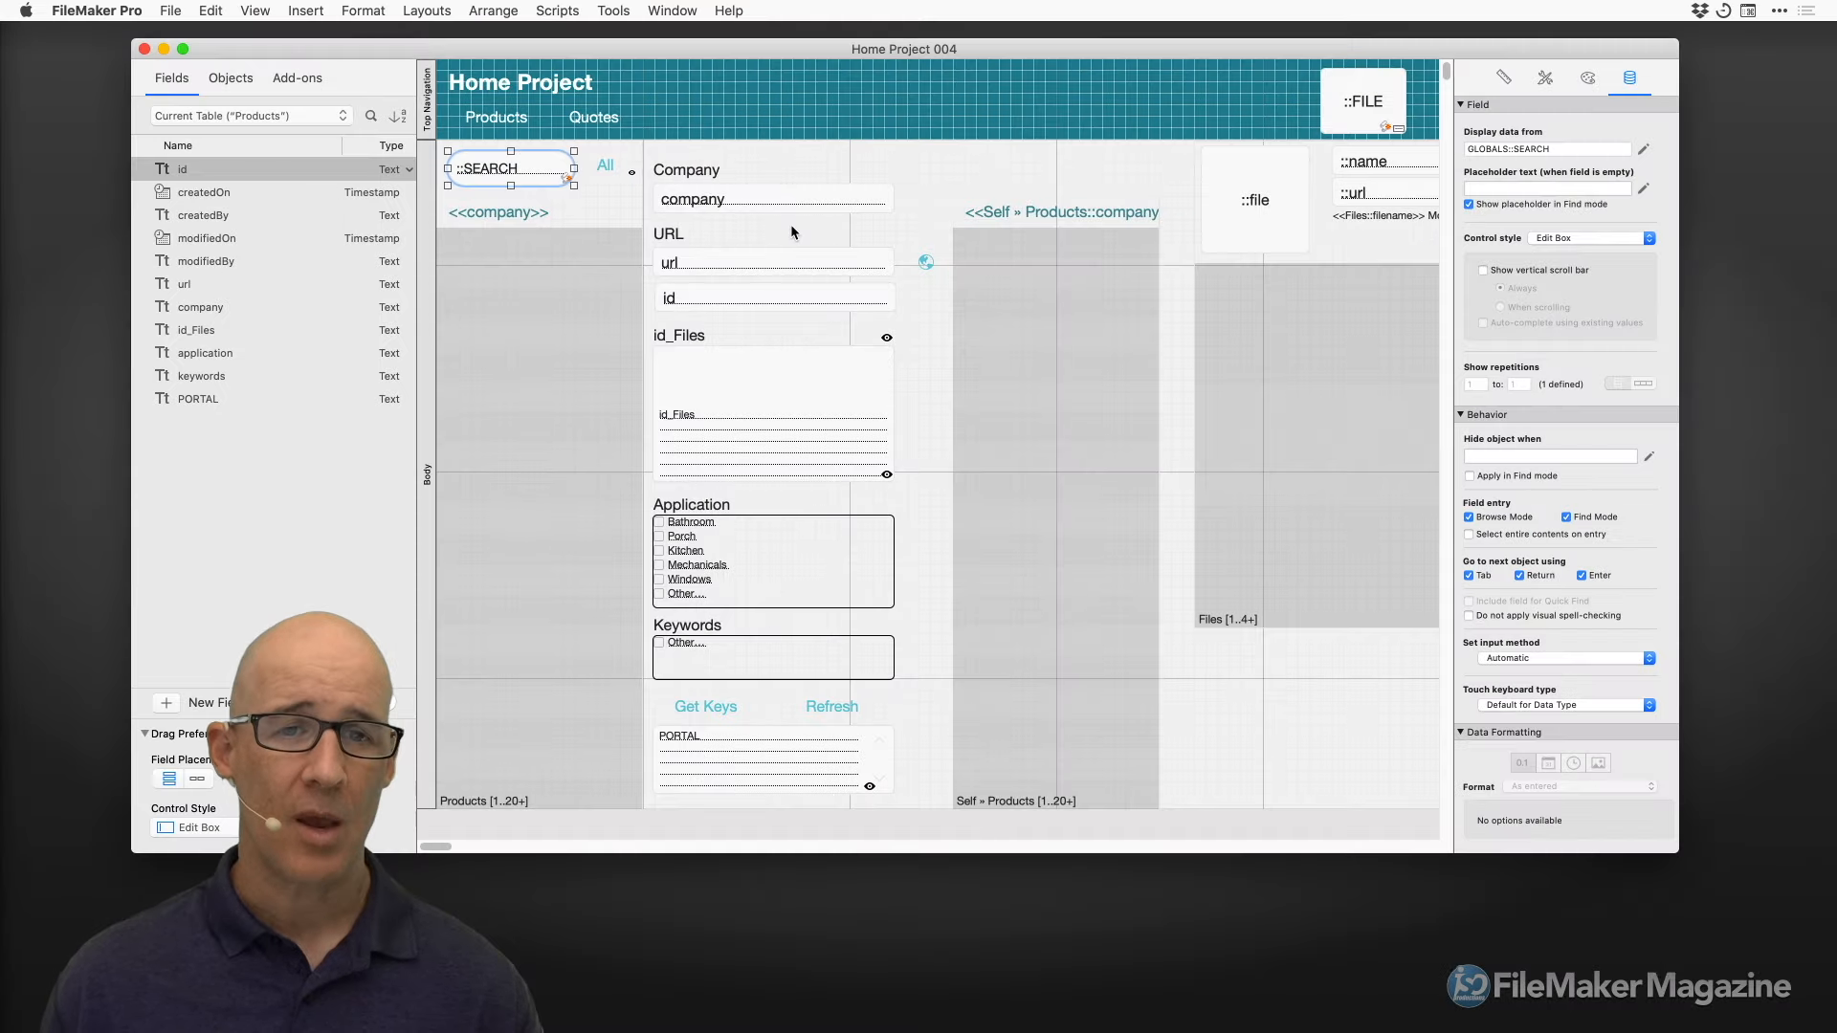
Open the database definition and show the fields of the GLOBALS table
key("super+shift+d")
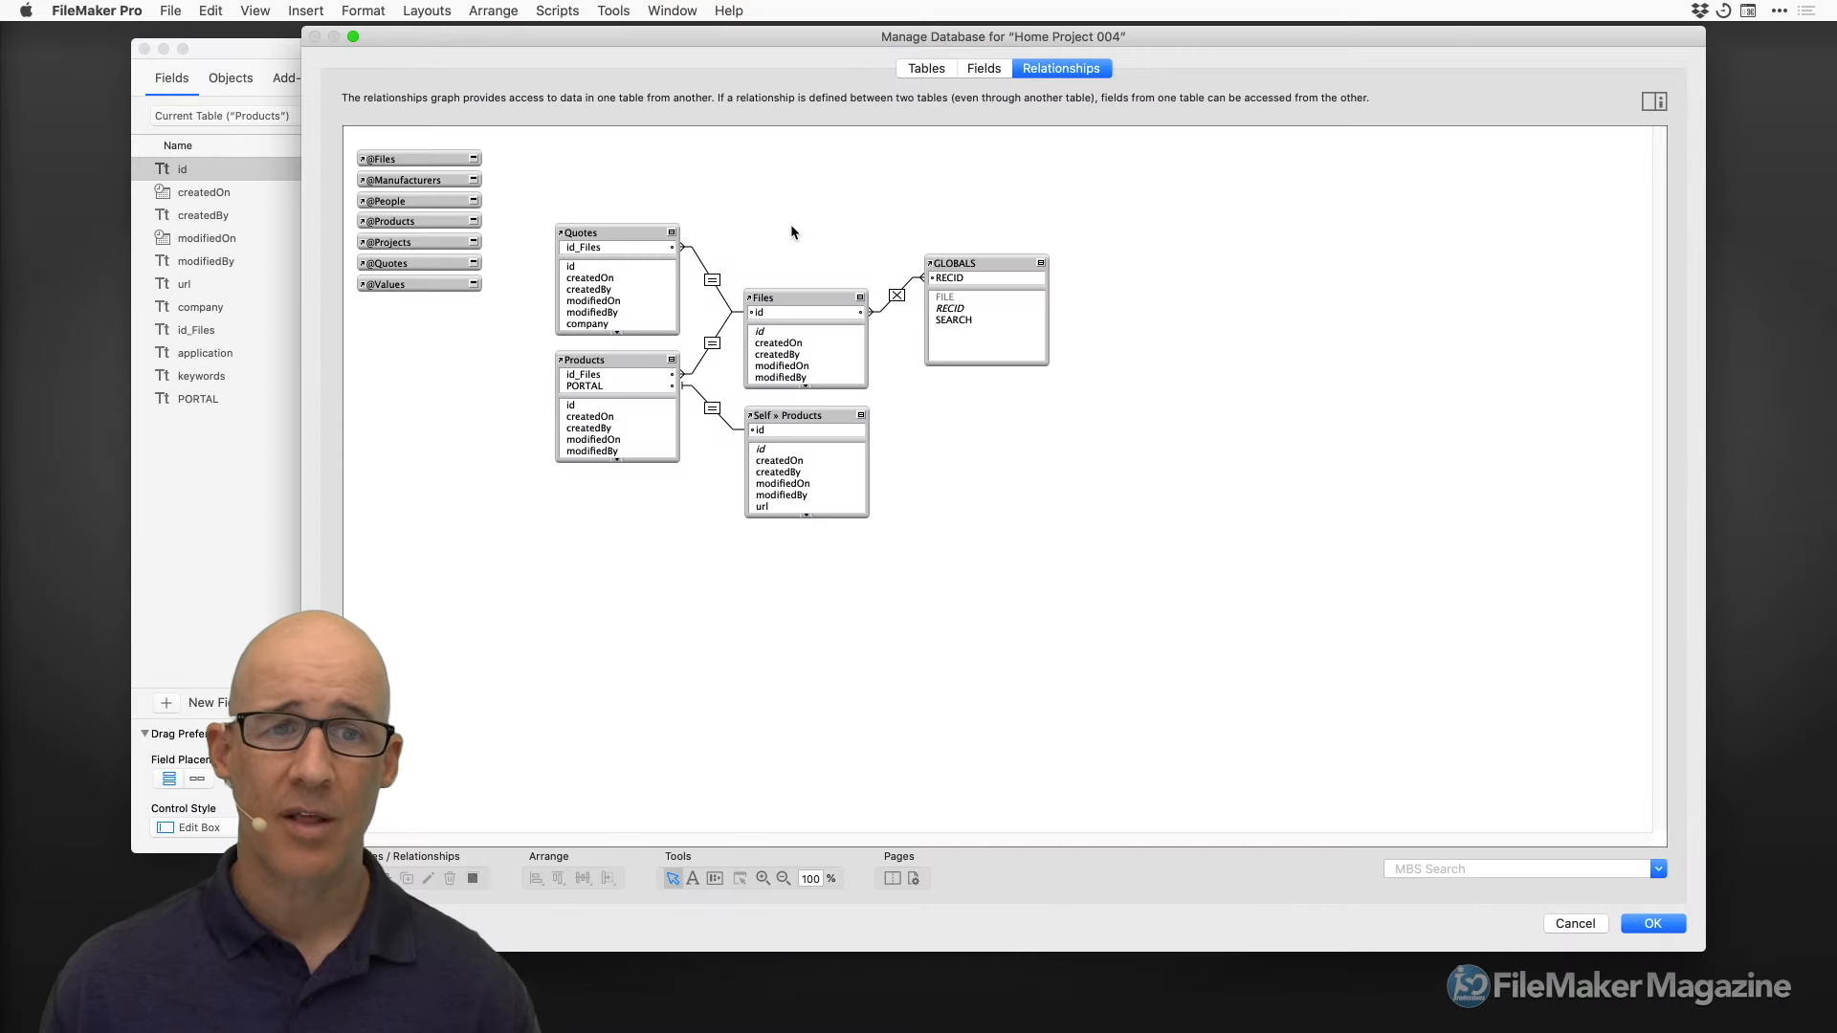
left_click(928, 73)
left_click(394, 238)
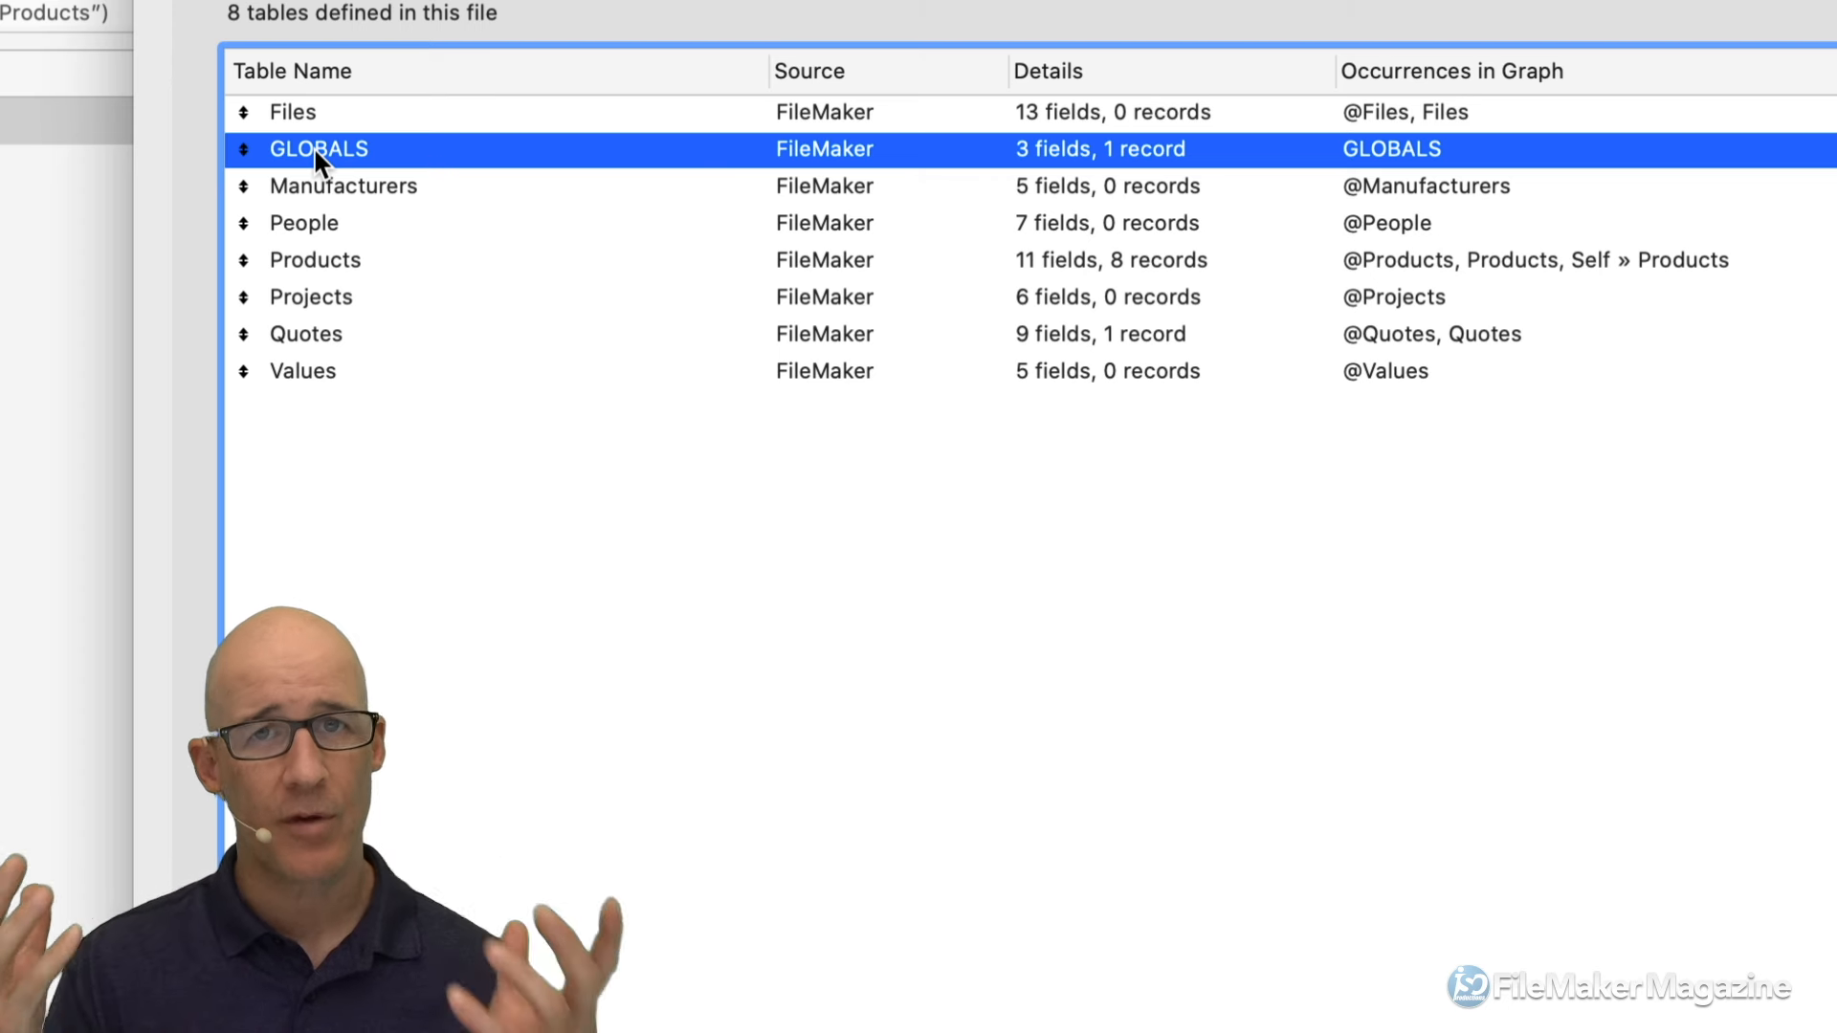
double_click(313, 147)
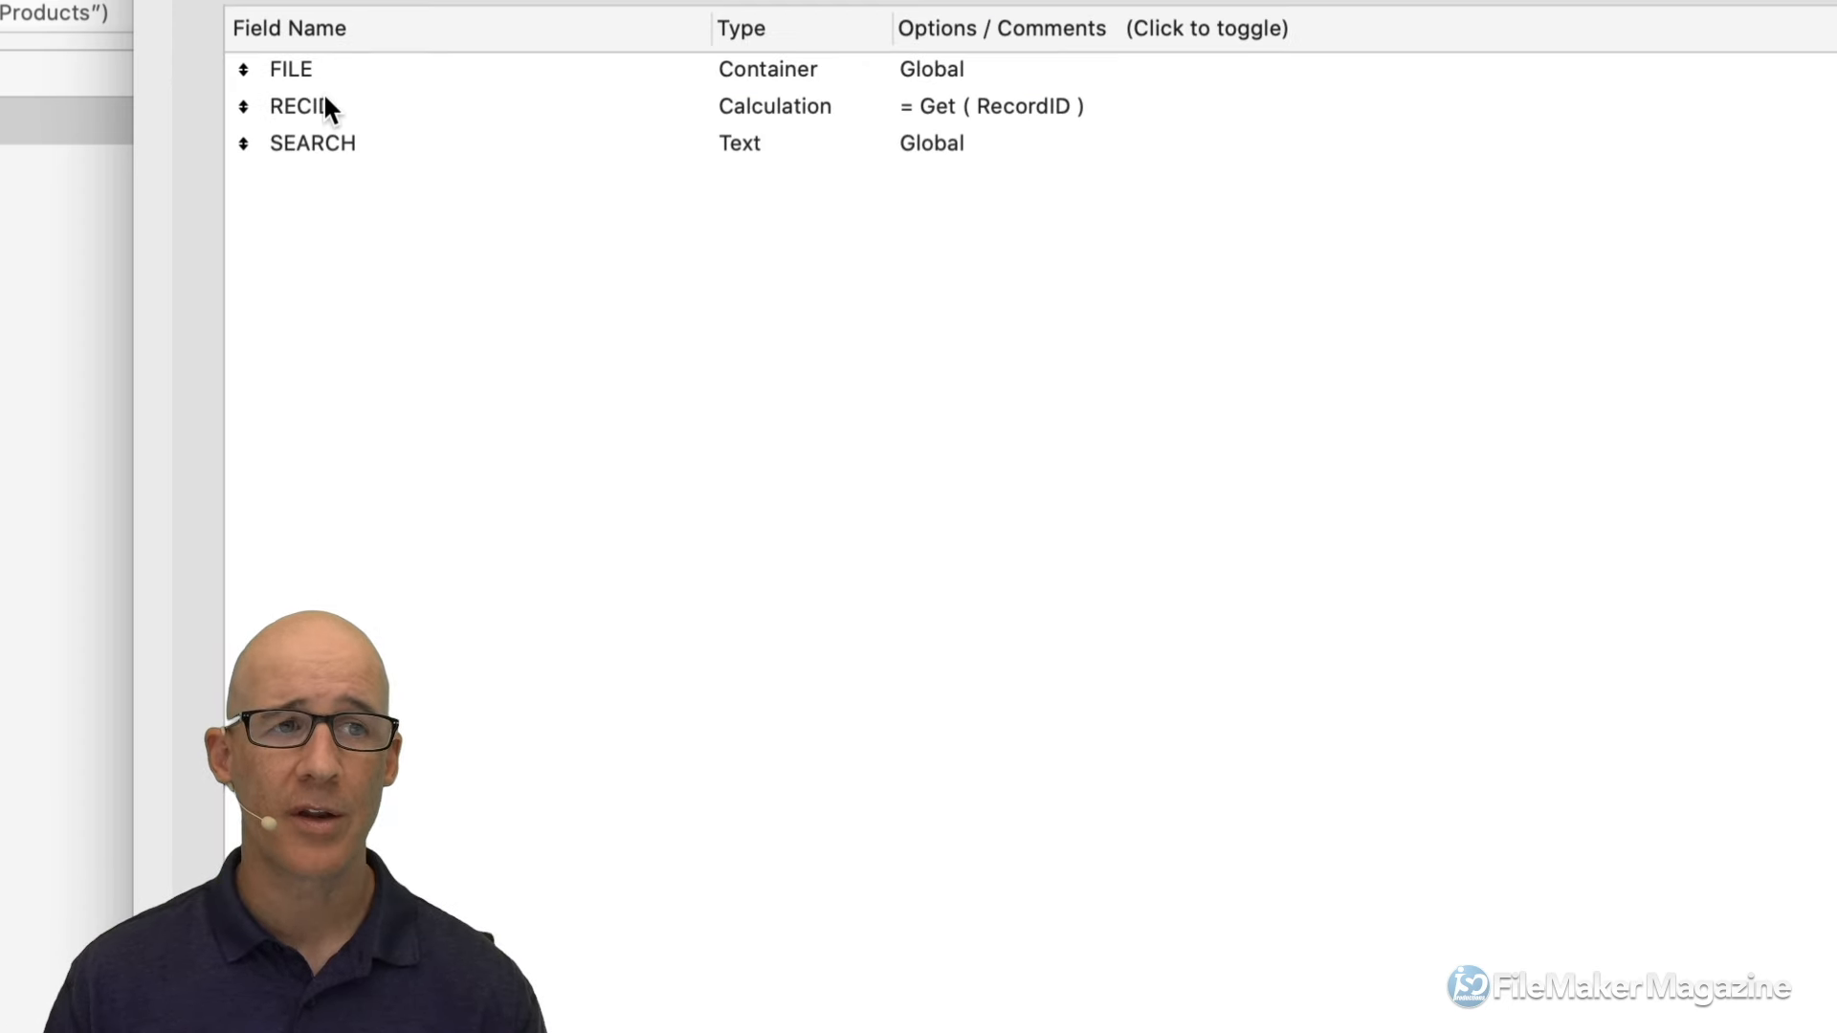
Examine the FILE, RECID and SEARCH fields of the GLOBALS table, and close the database definition
left_click(321, 75)
left_click(336, 142, "shift")
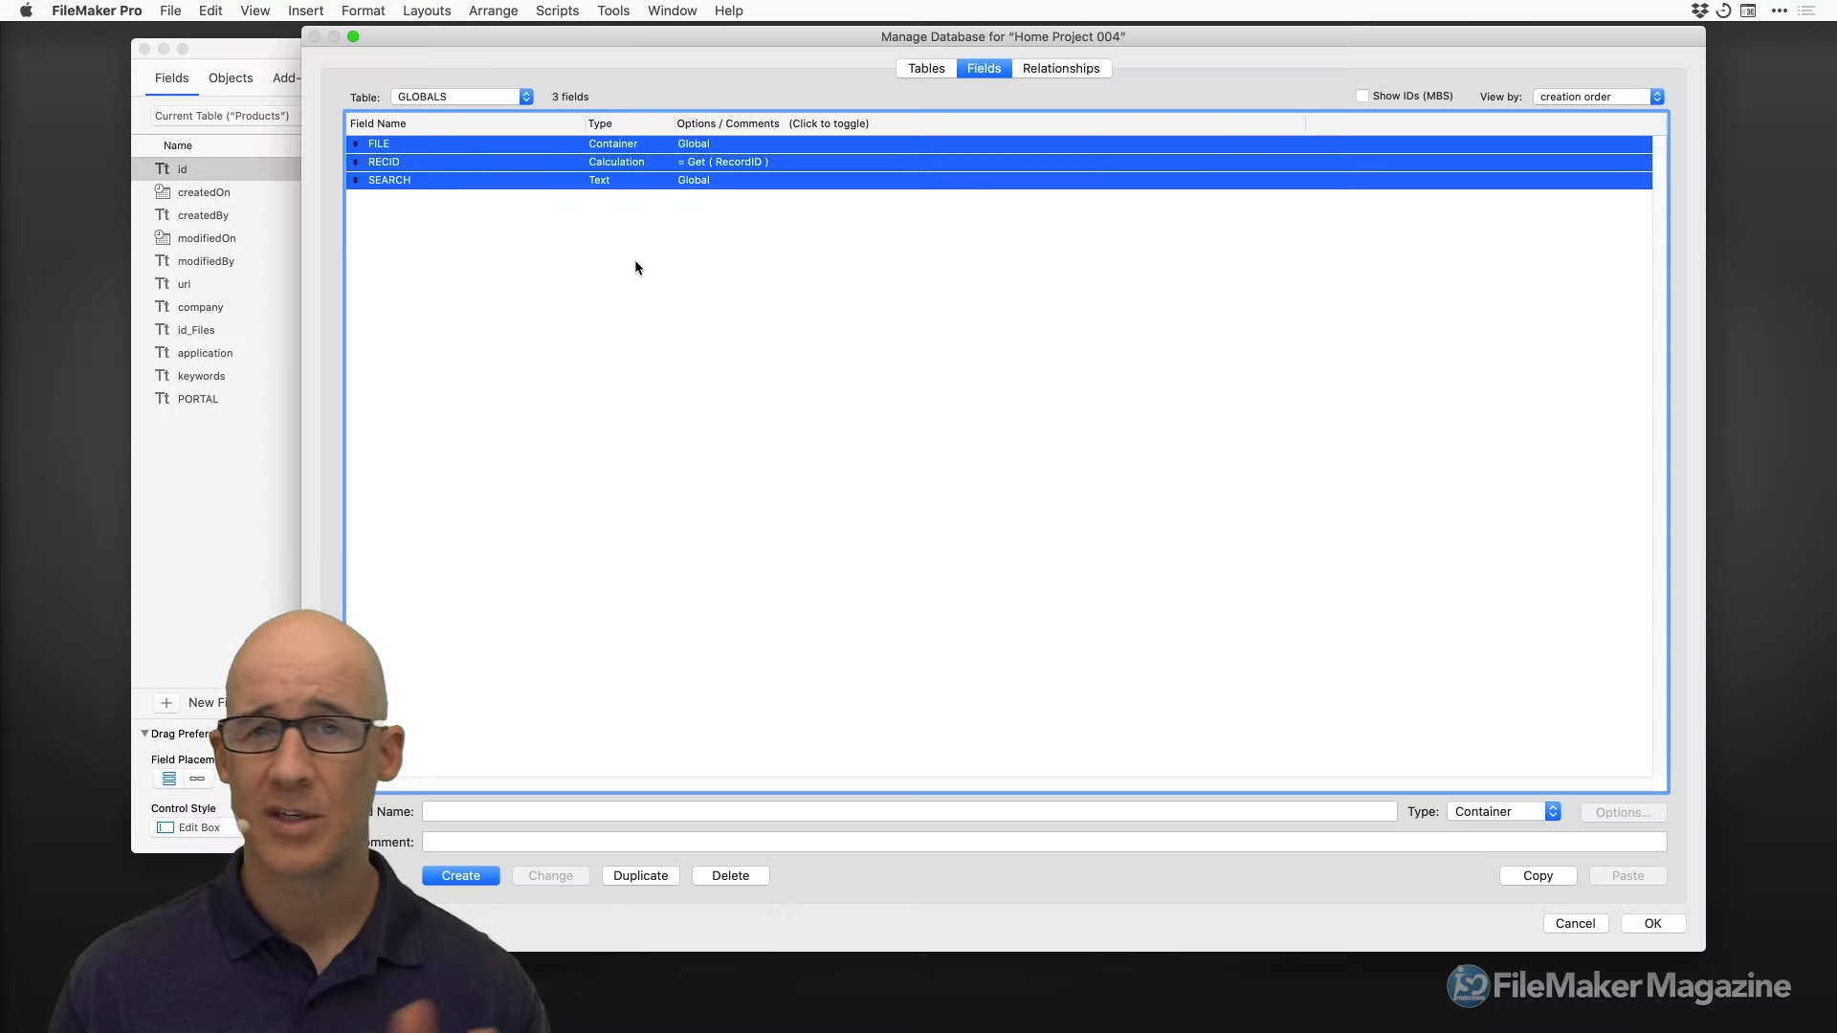
right_click(635, 262)
left_click(1003, 404)
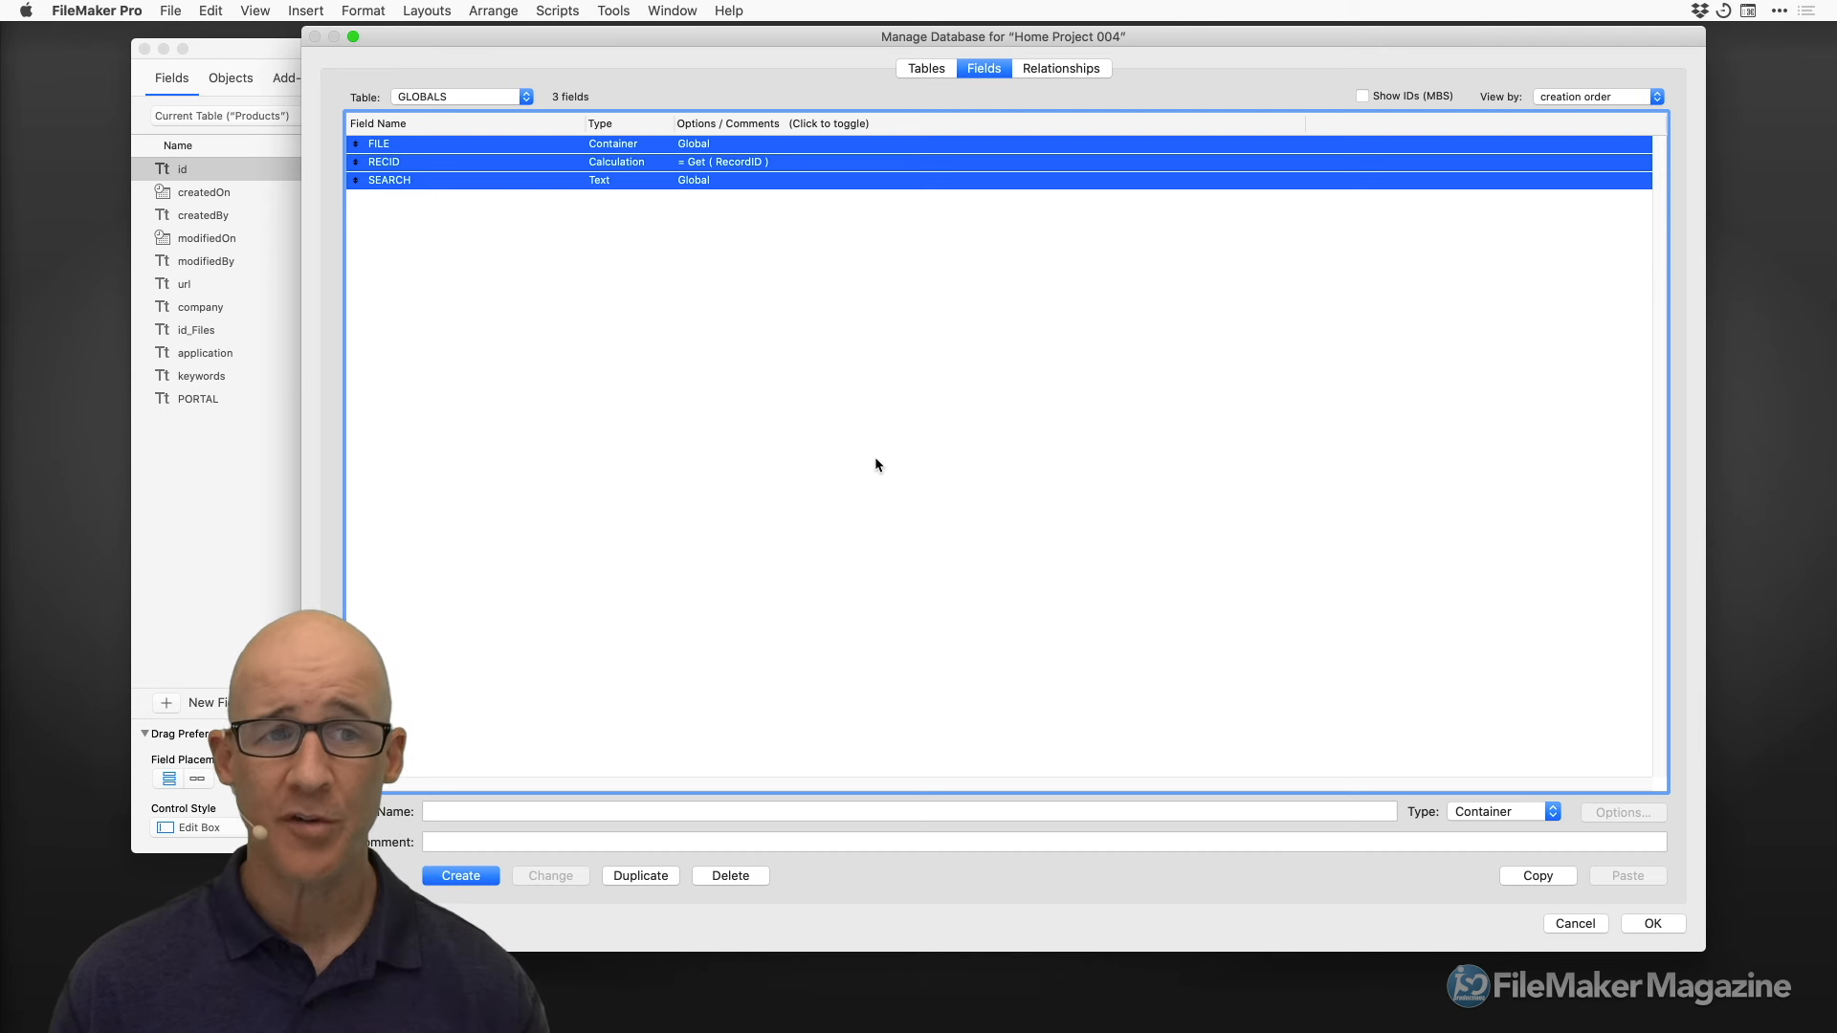
left_click(406, 182)
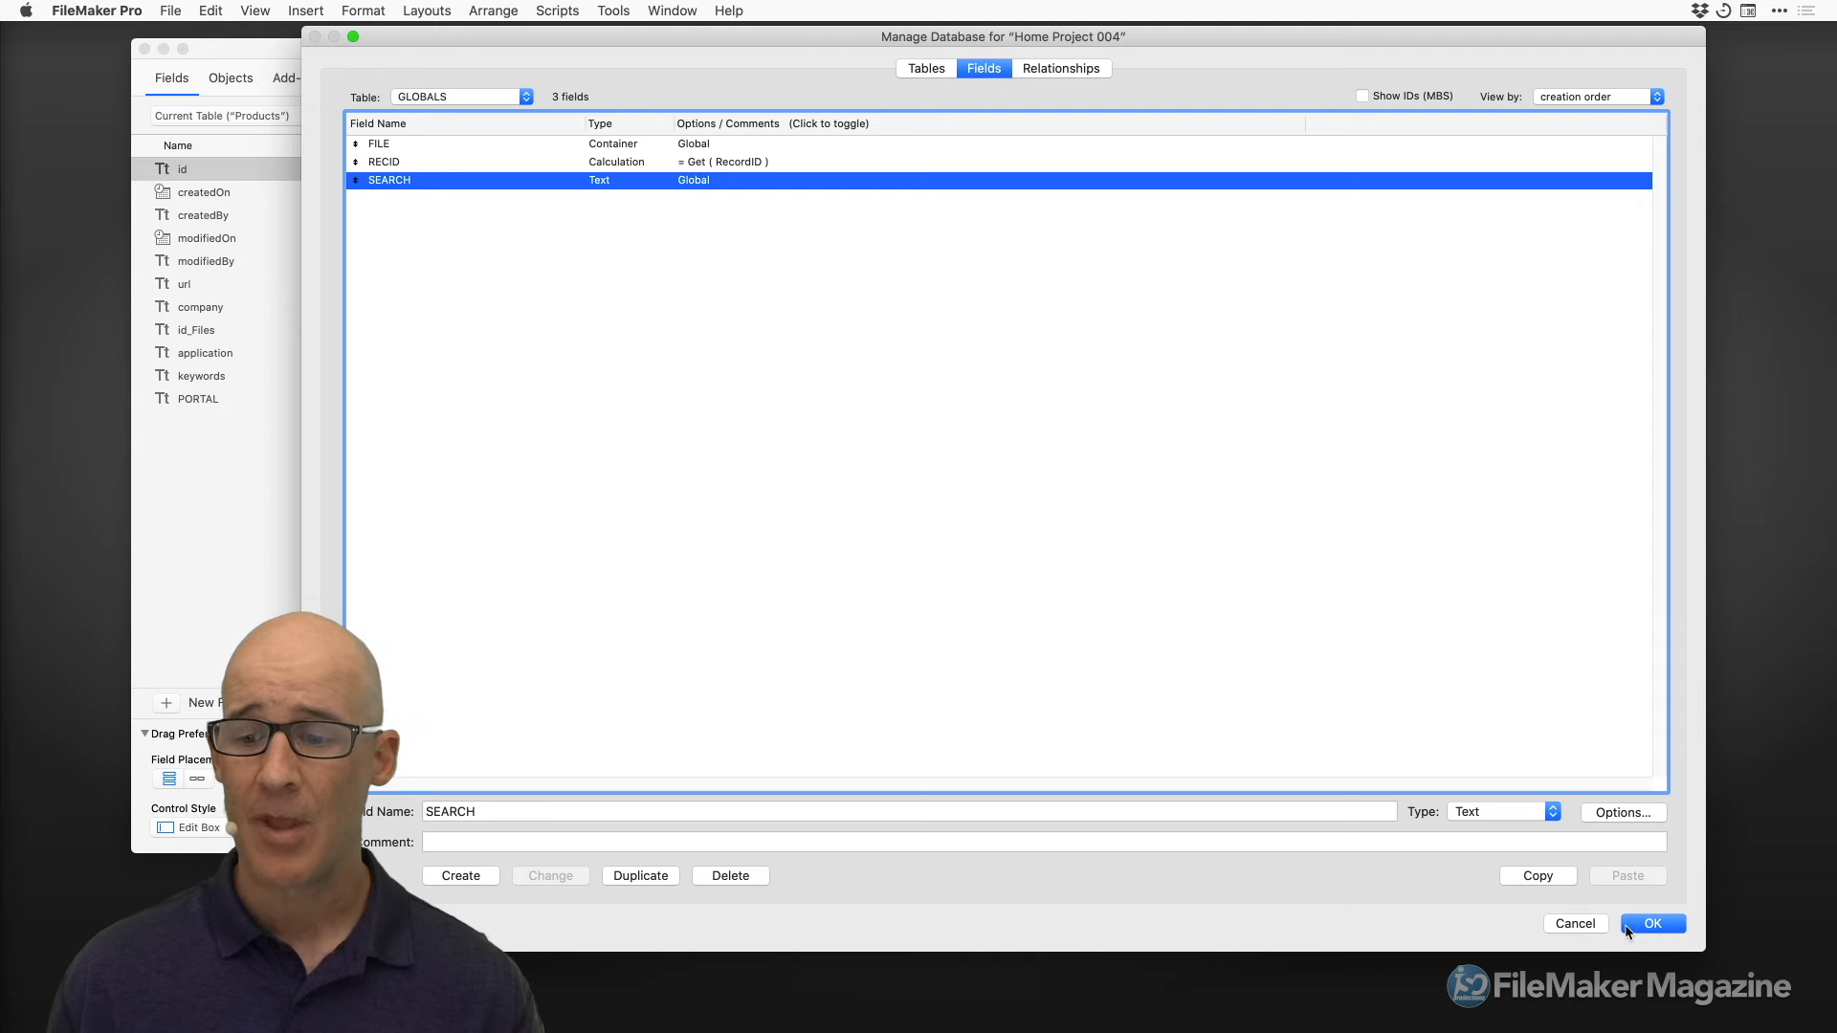
left_click(1651, 924)
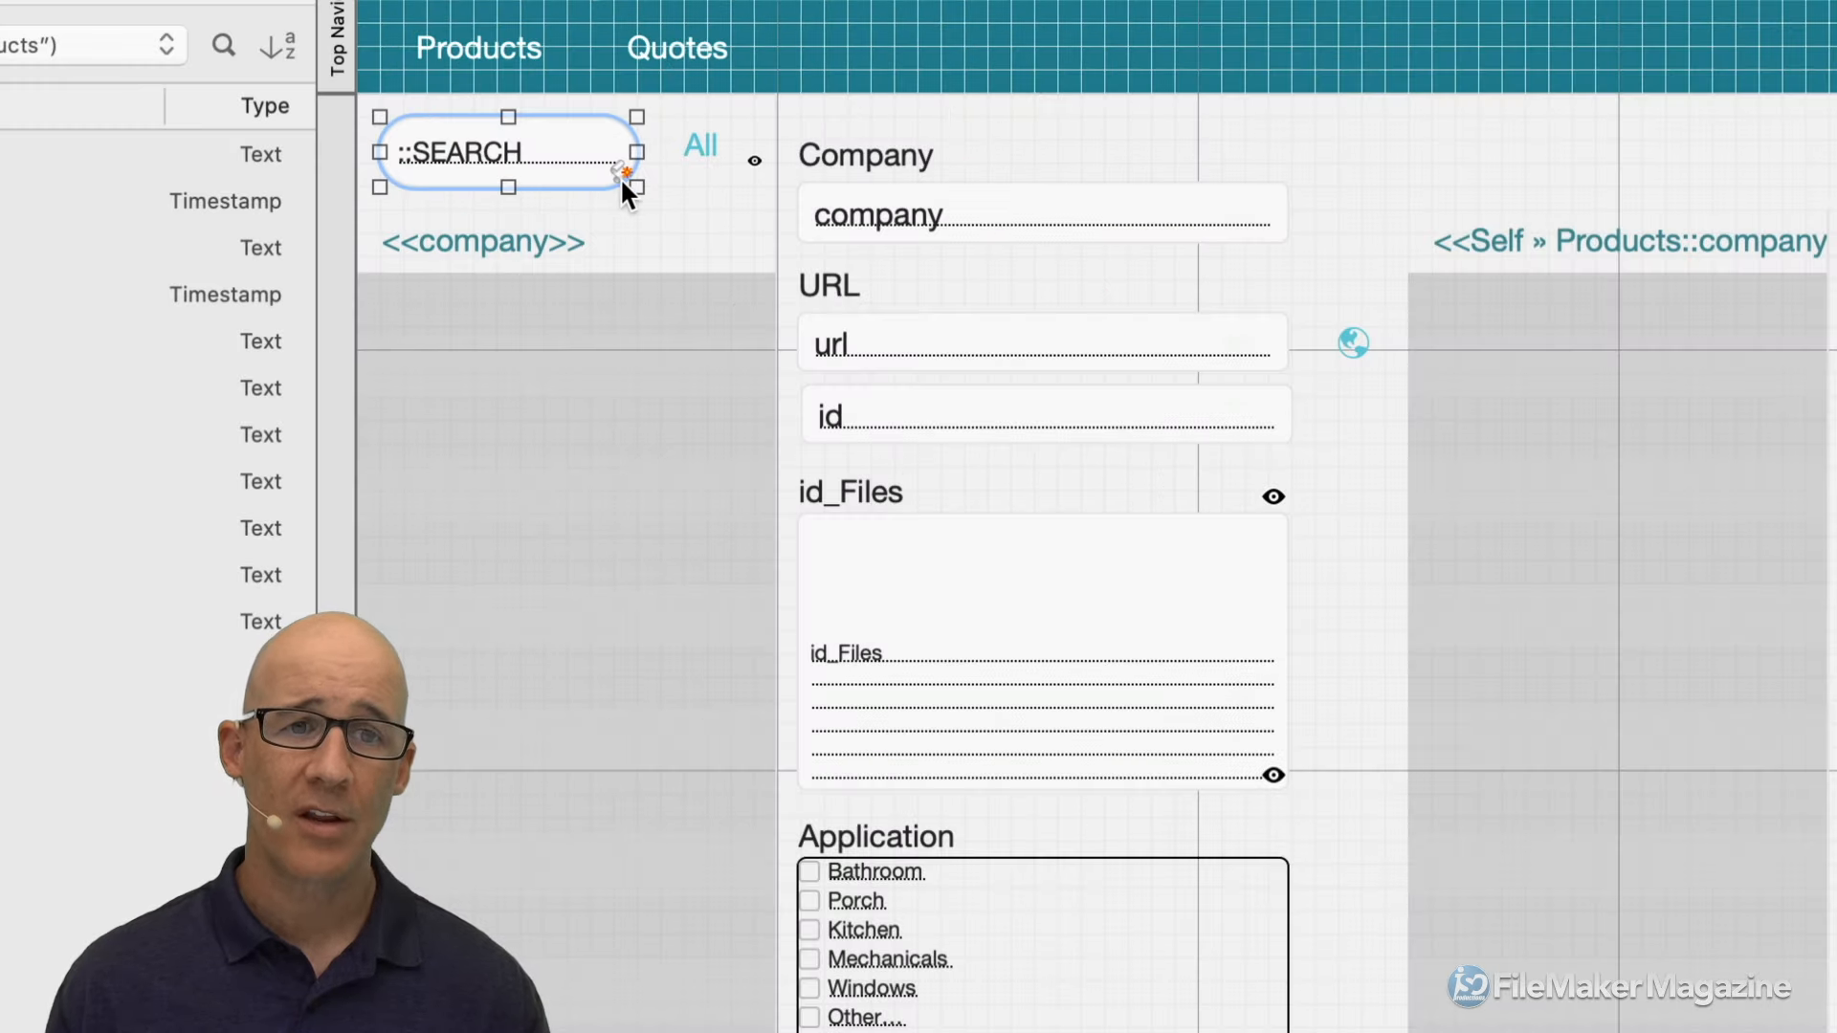
Examine the Perform Quick Find and Exit Script steps of the Search script in the Script Workspace, and close the workspace
mouse_move(622, 182)
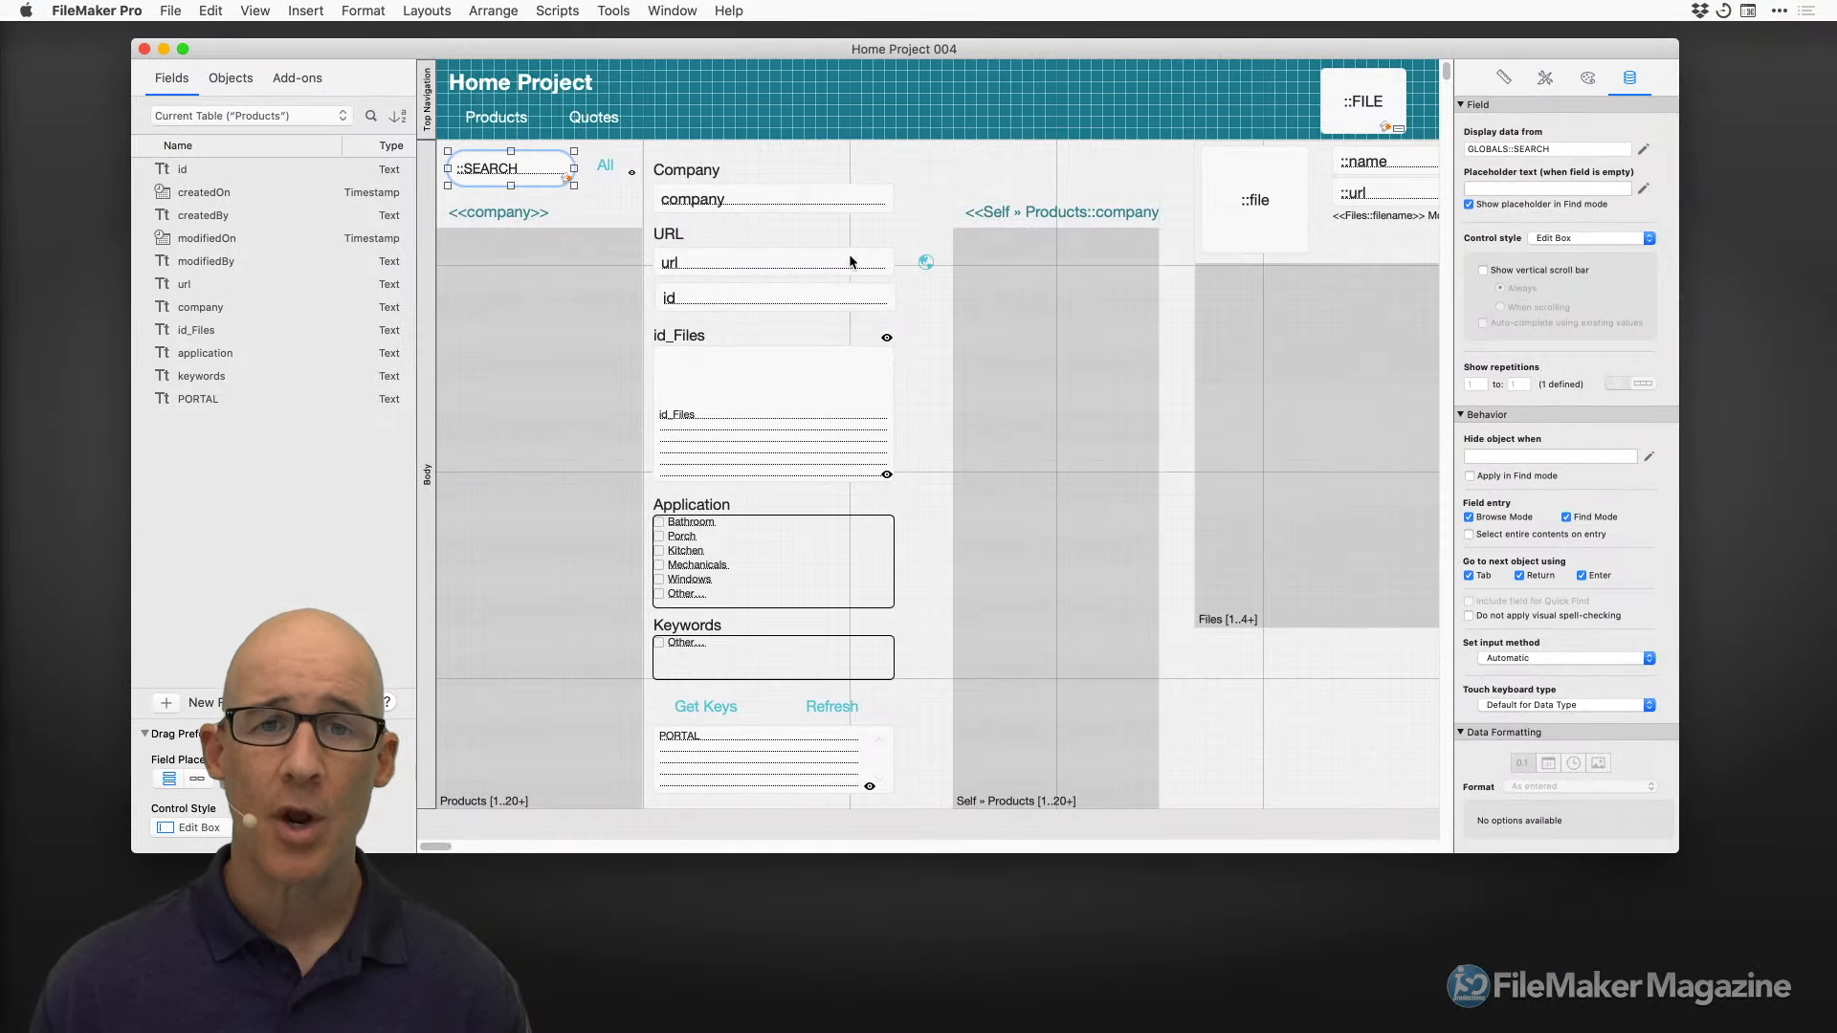
left_click(1368, 308)
key("super+shift+s")
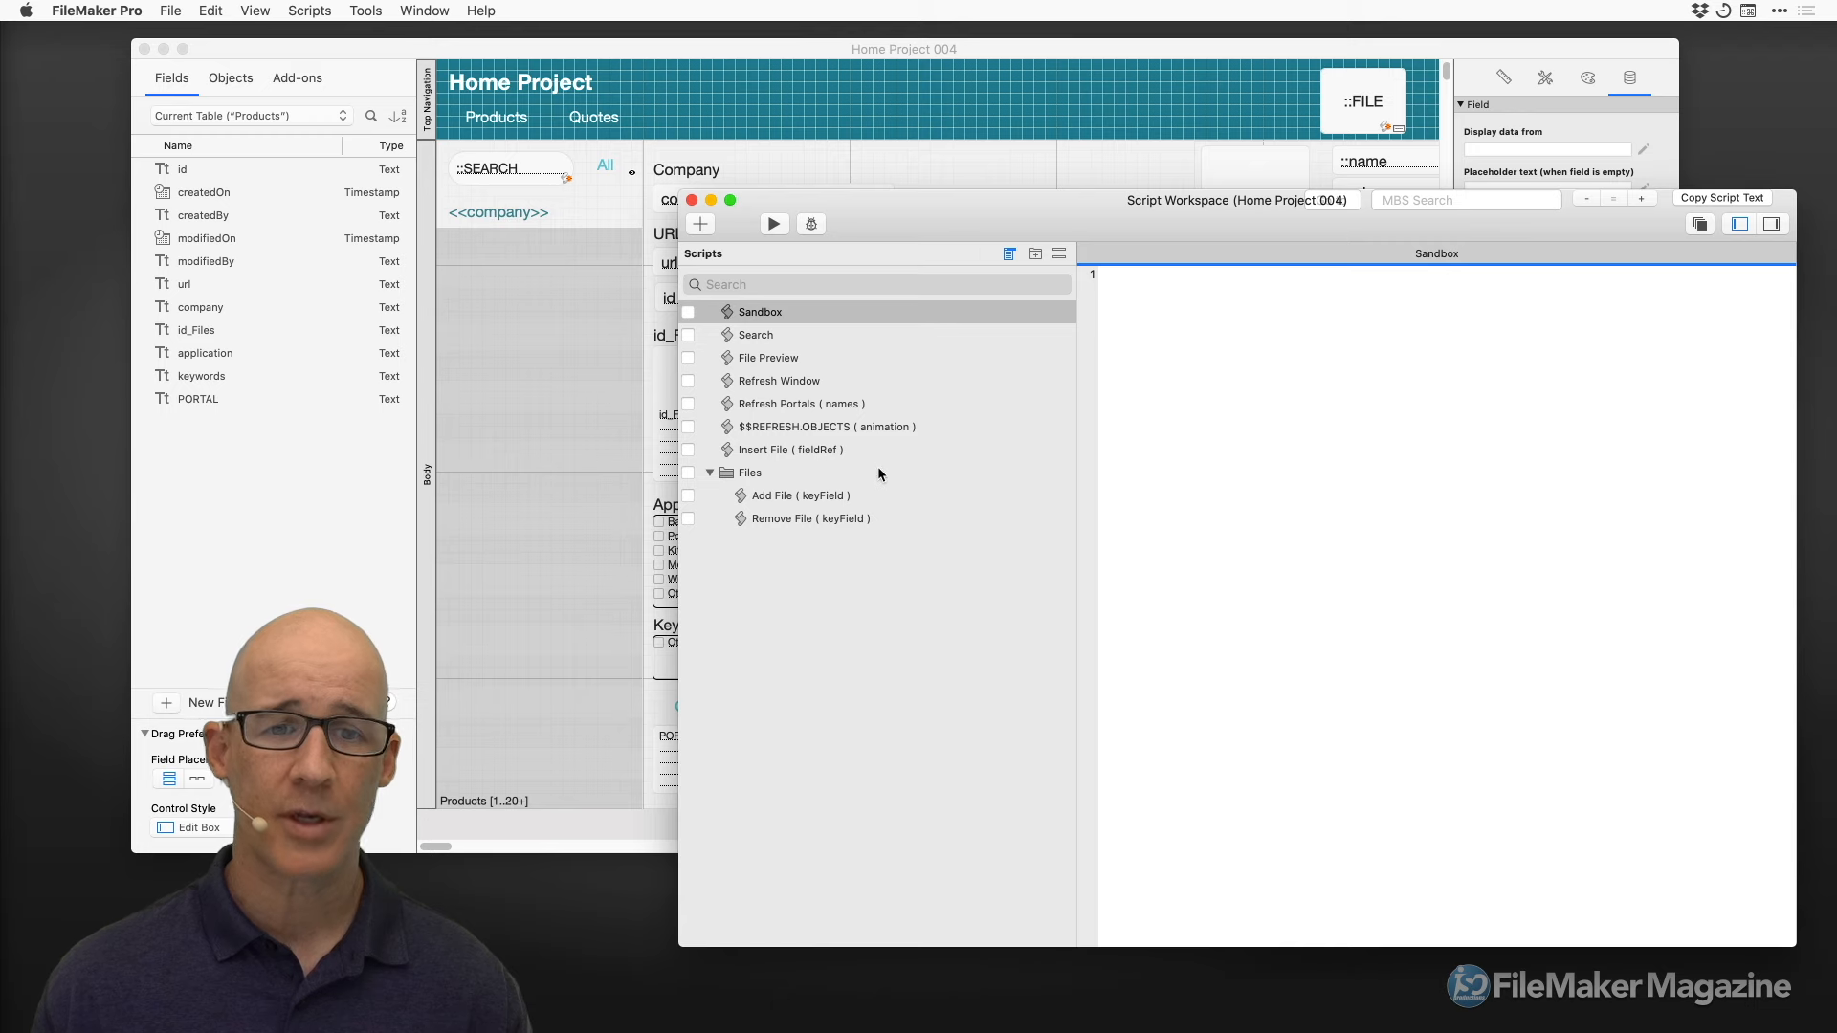
left_click(767, 337)
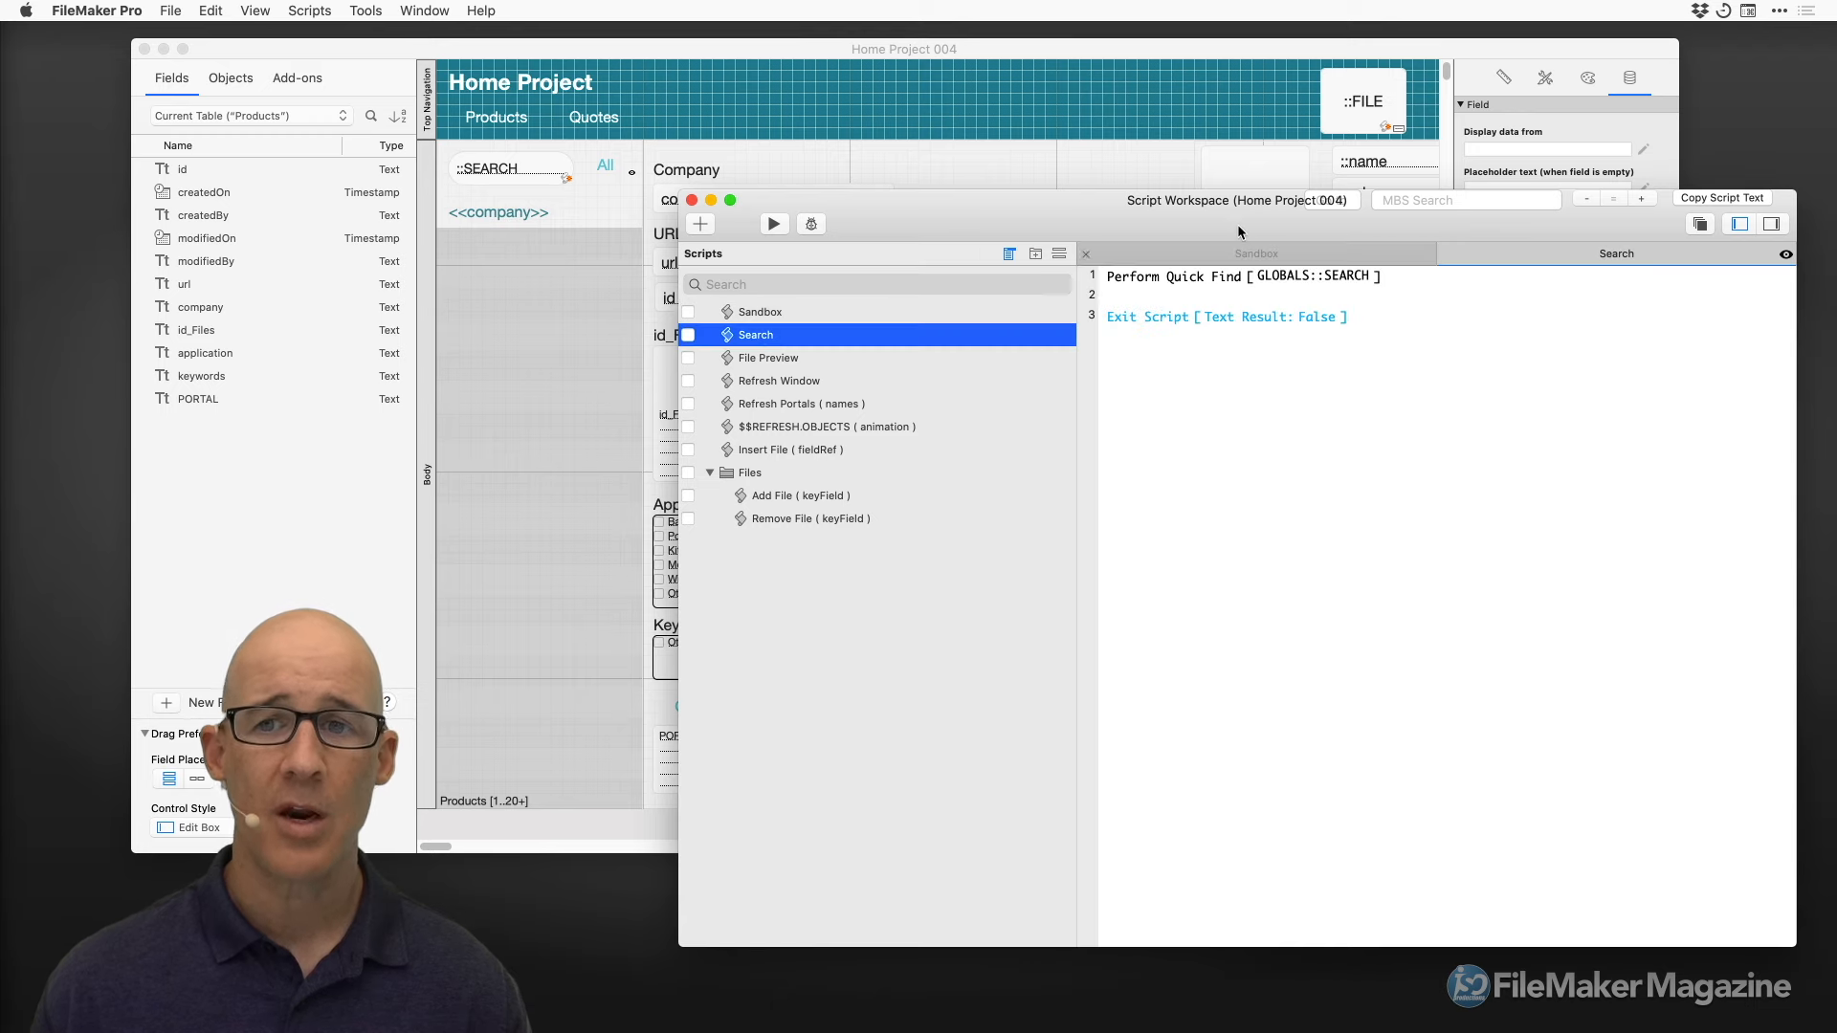
left_click_drag(1237, 228, 991, 198)
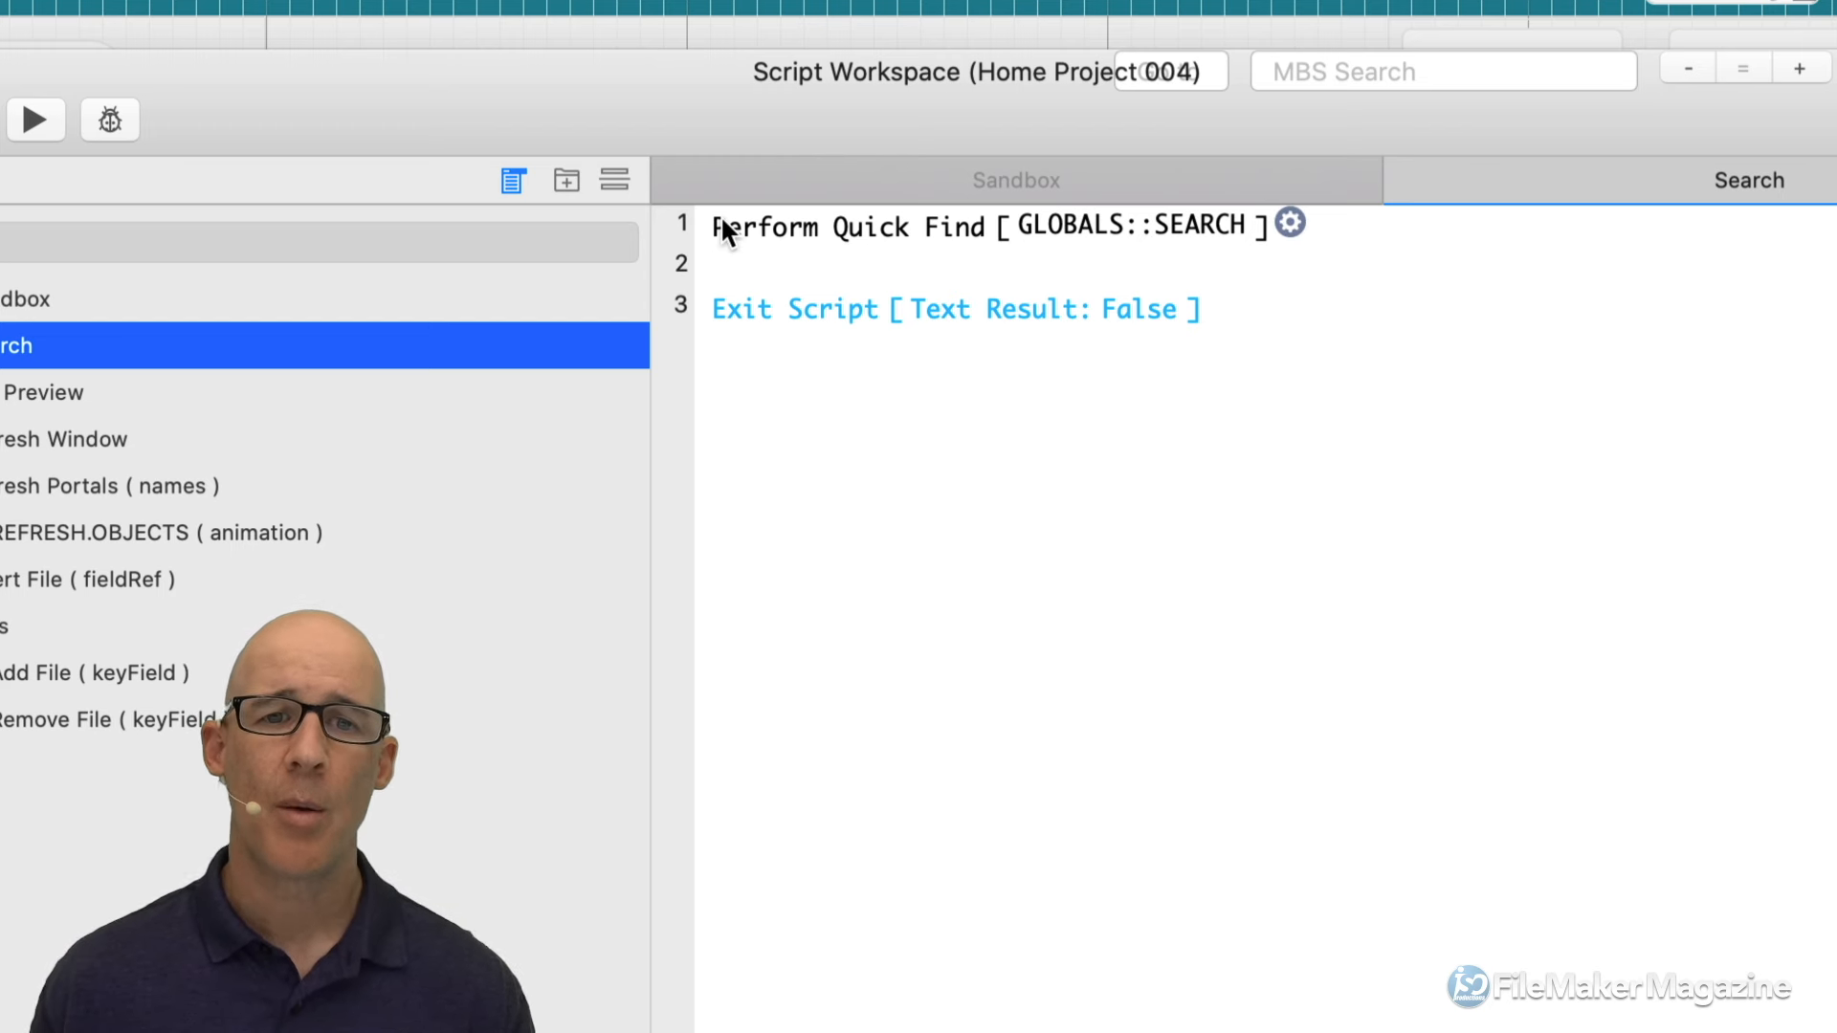
left_click(886, 226)
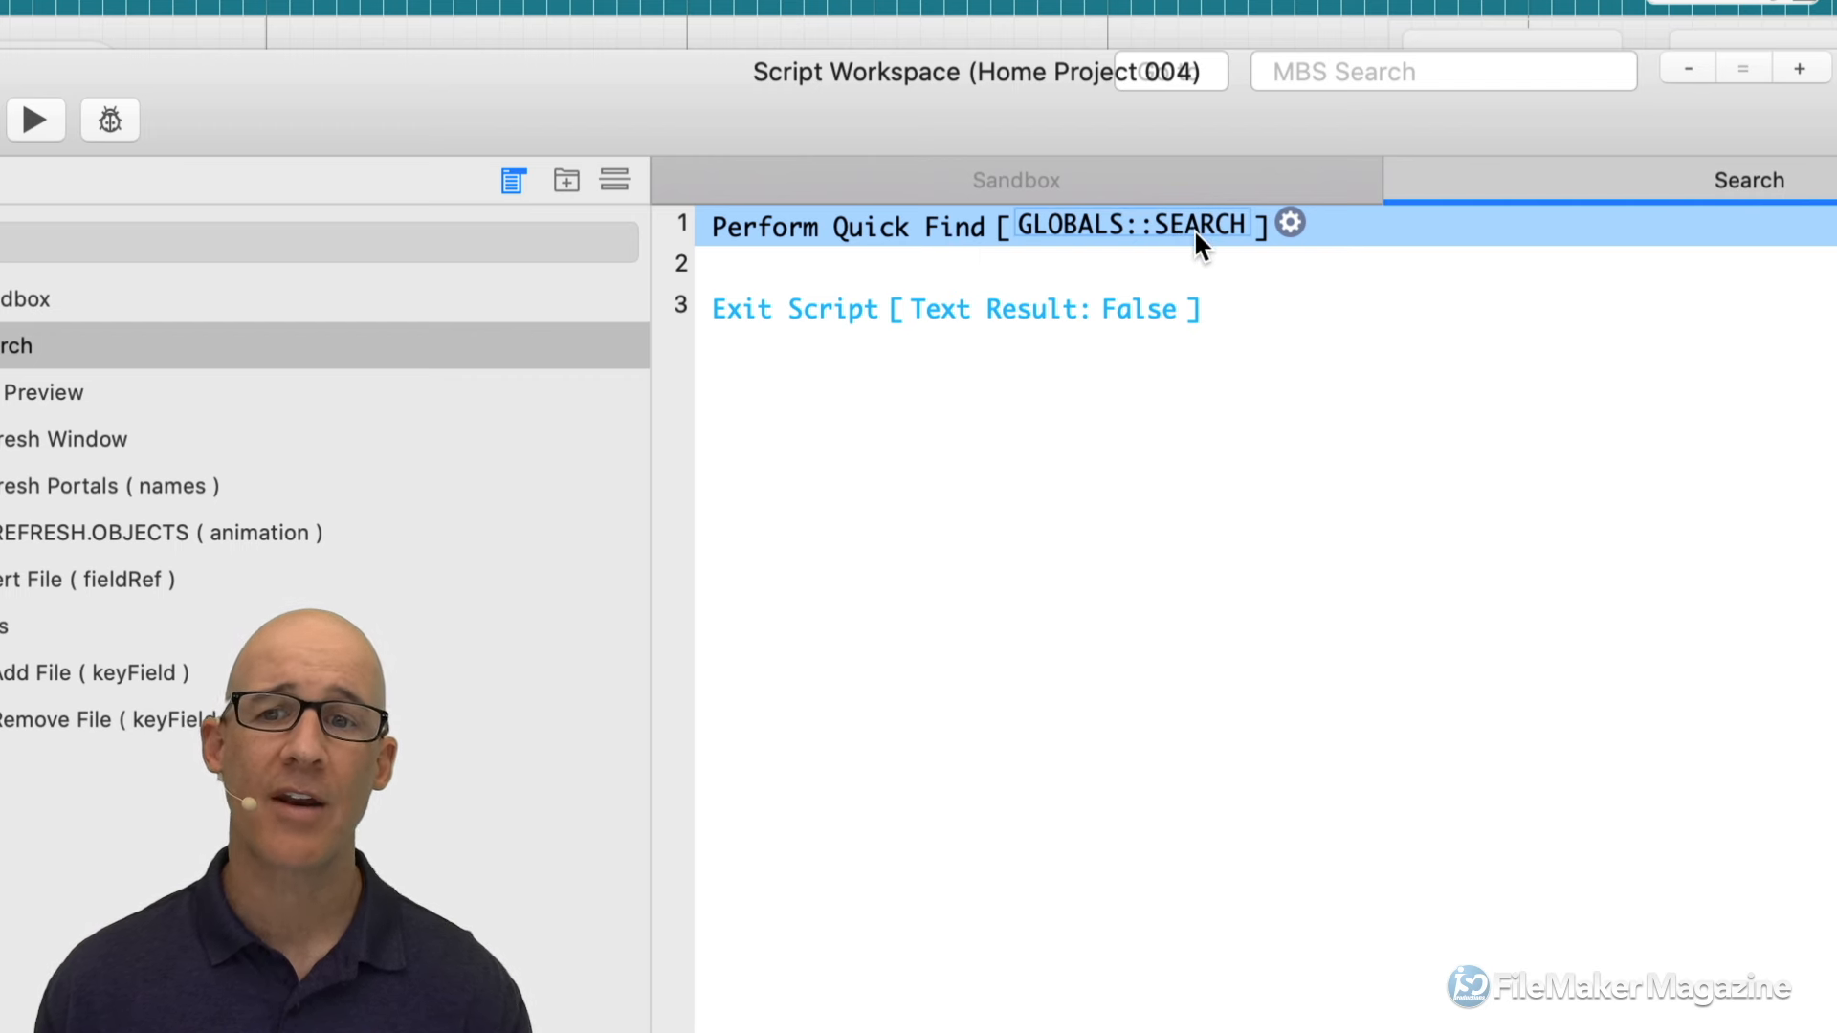
left_click(775, 310)
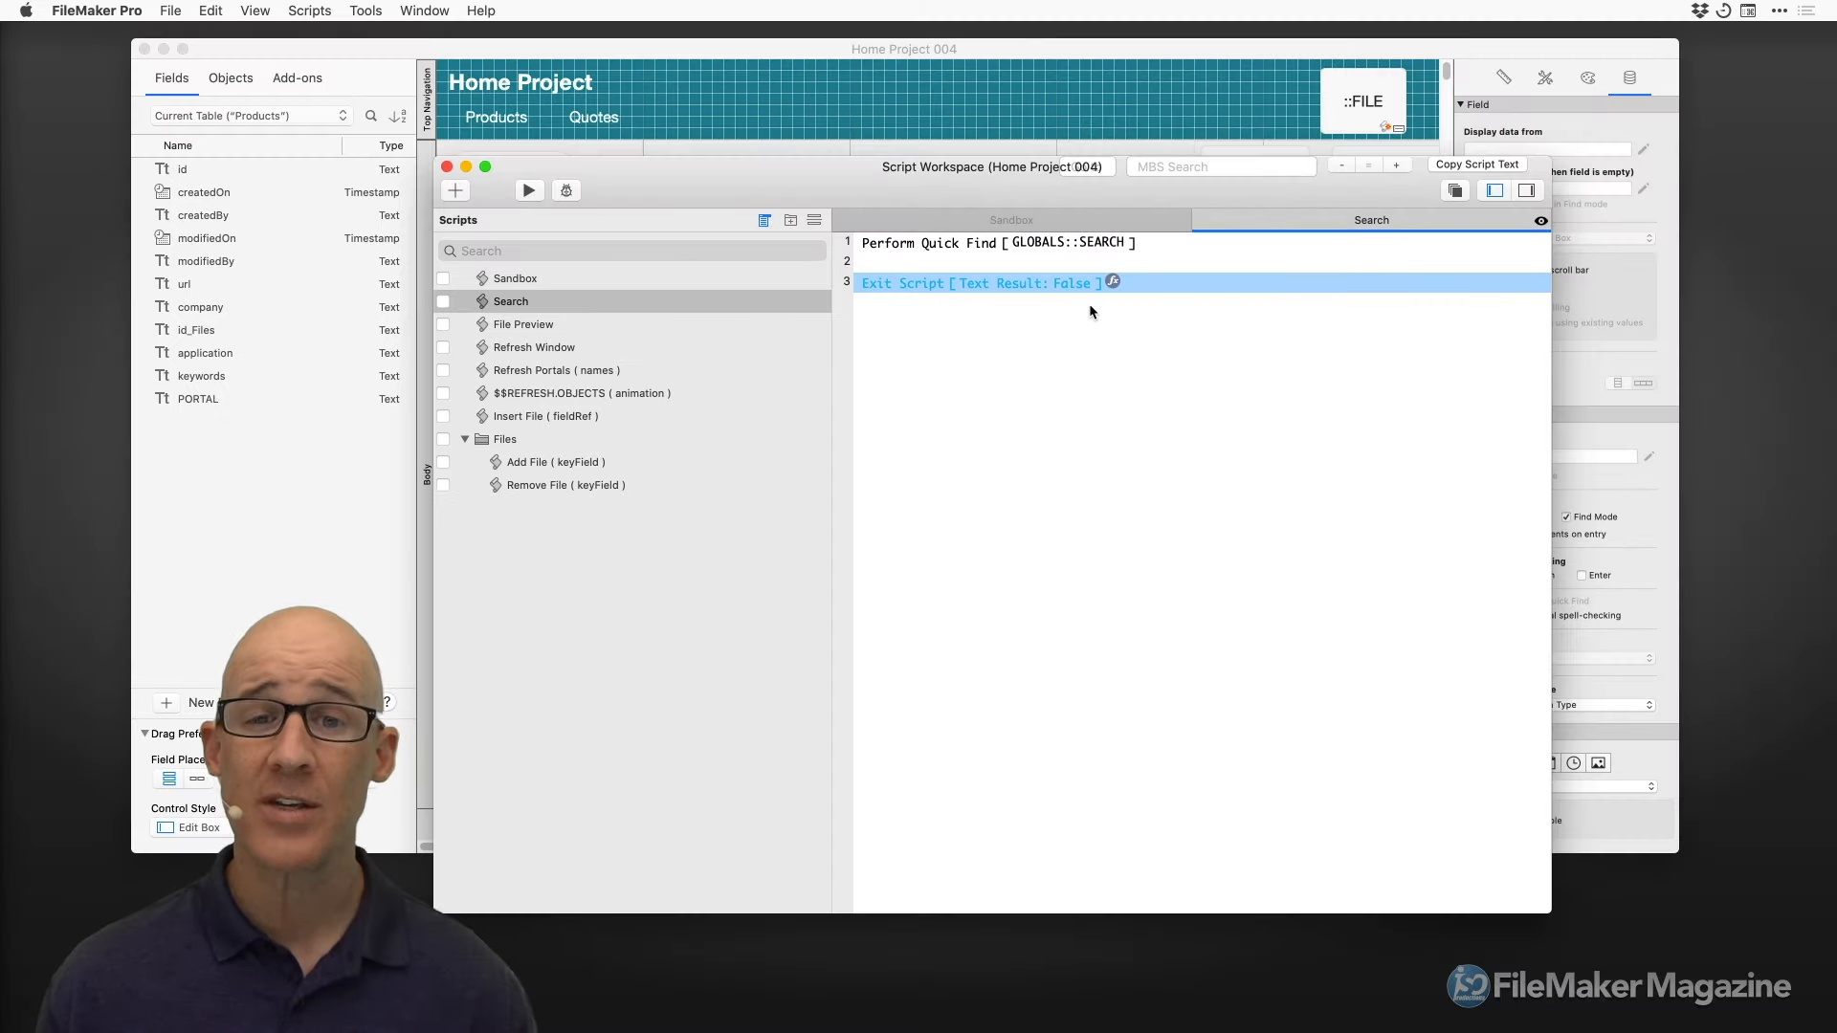
left_click_drag(949, 174, 1065, 184)
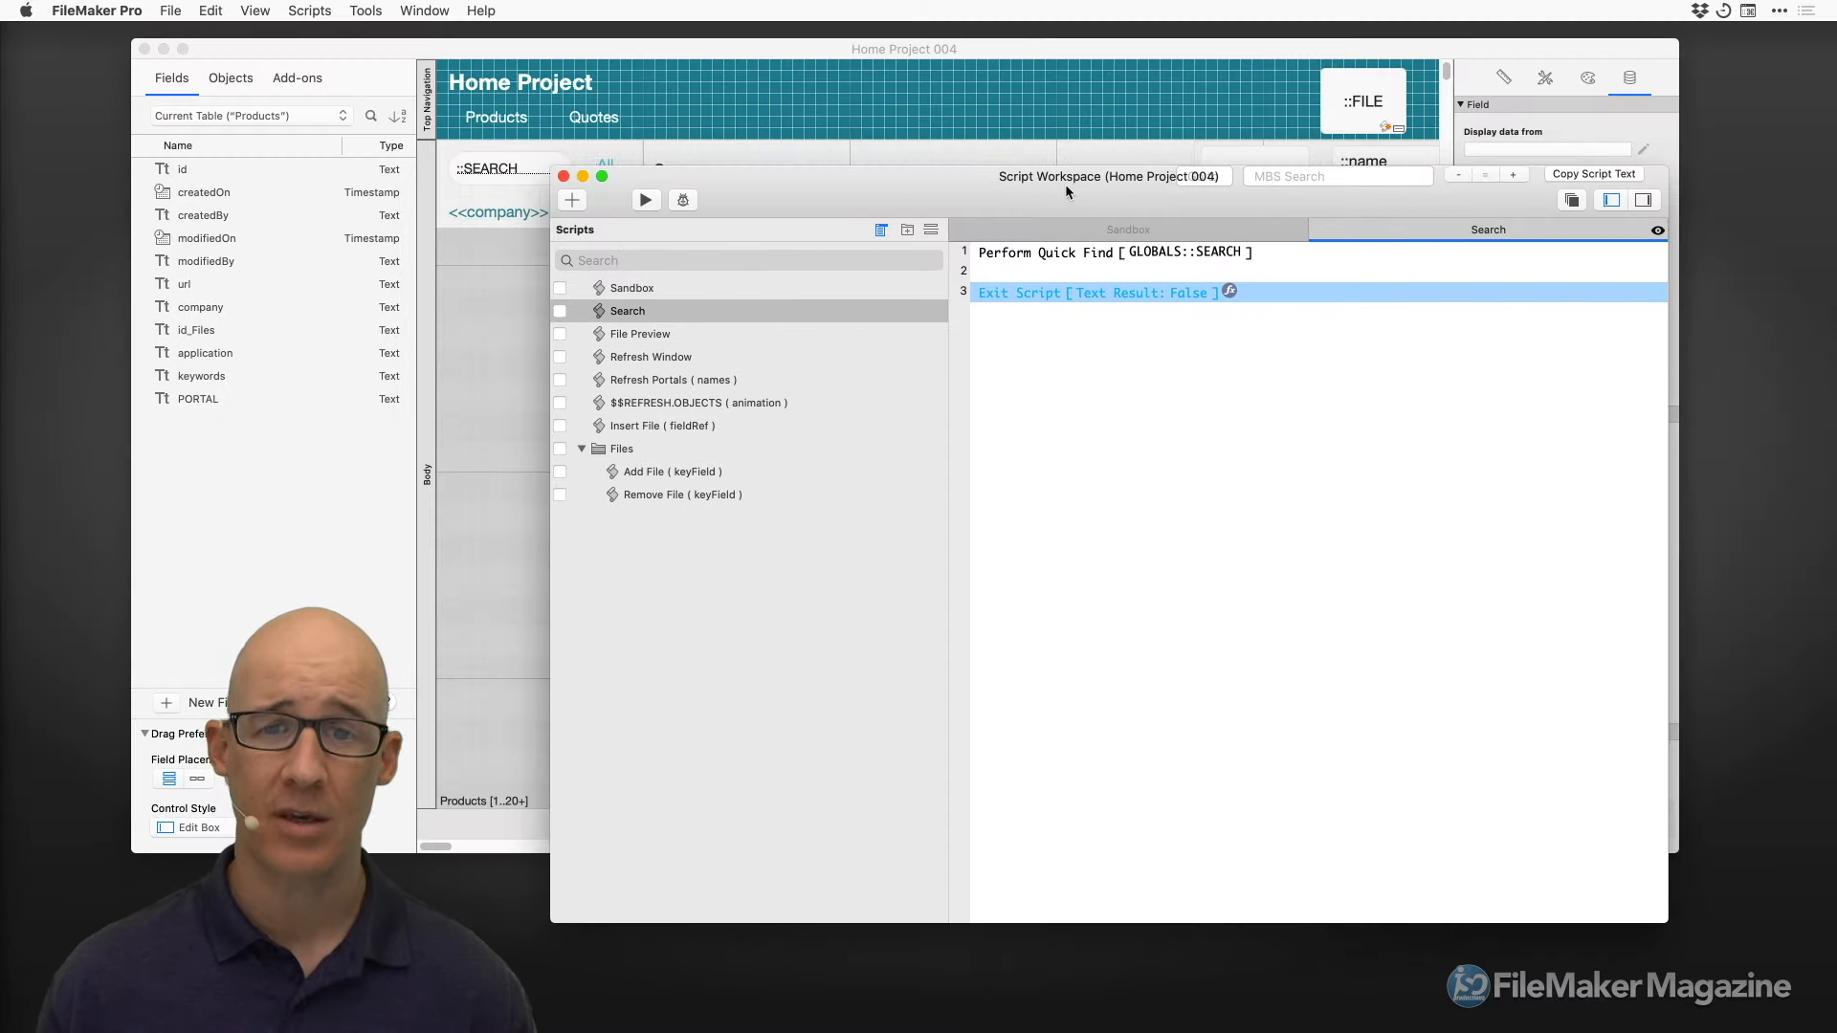
left_click(564, 176)
Set the SEARCH field to go to the next object using Tab, Return and Enter, and switch to Browse mode
left_click(514, 181)
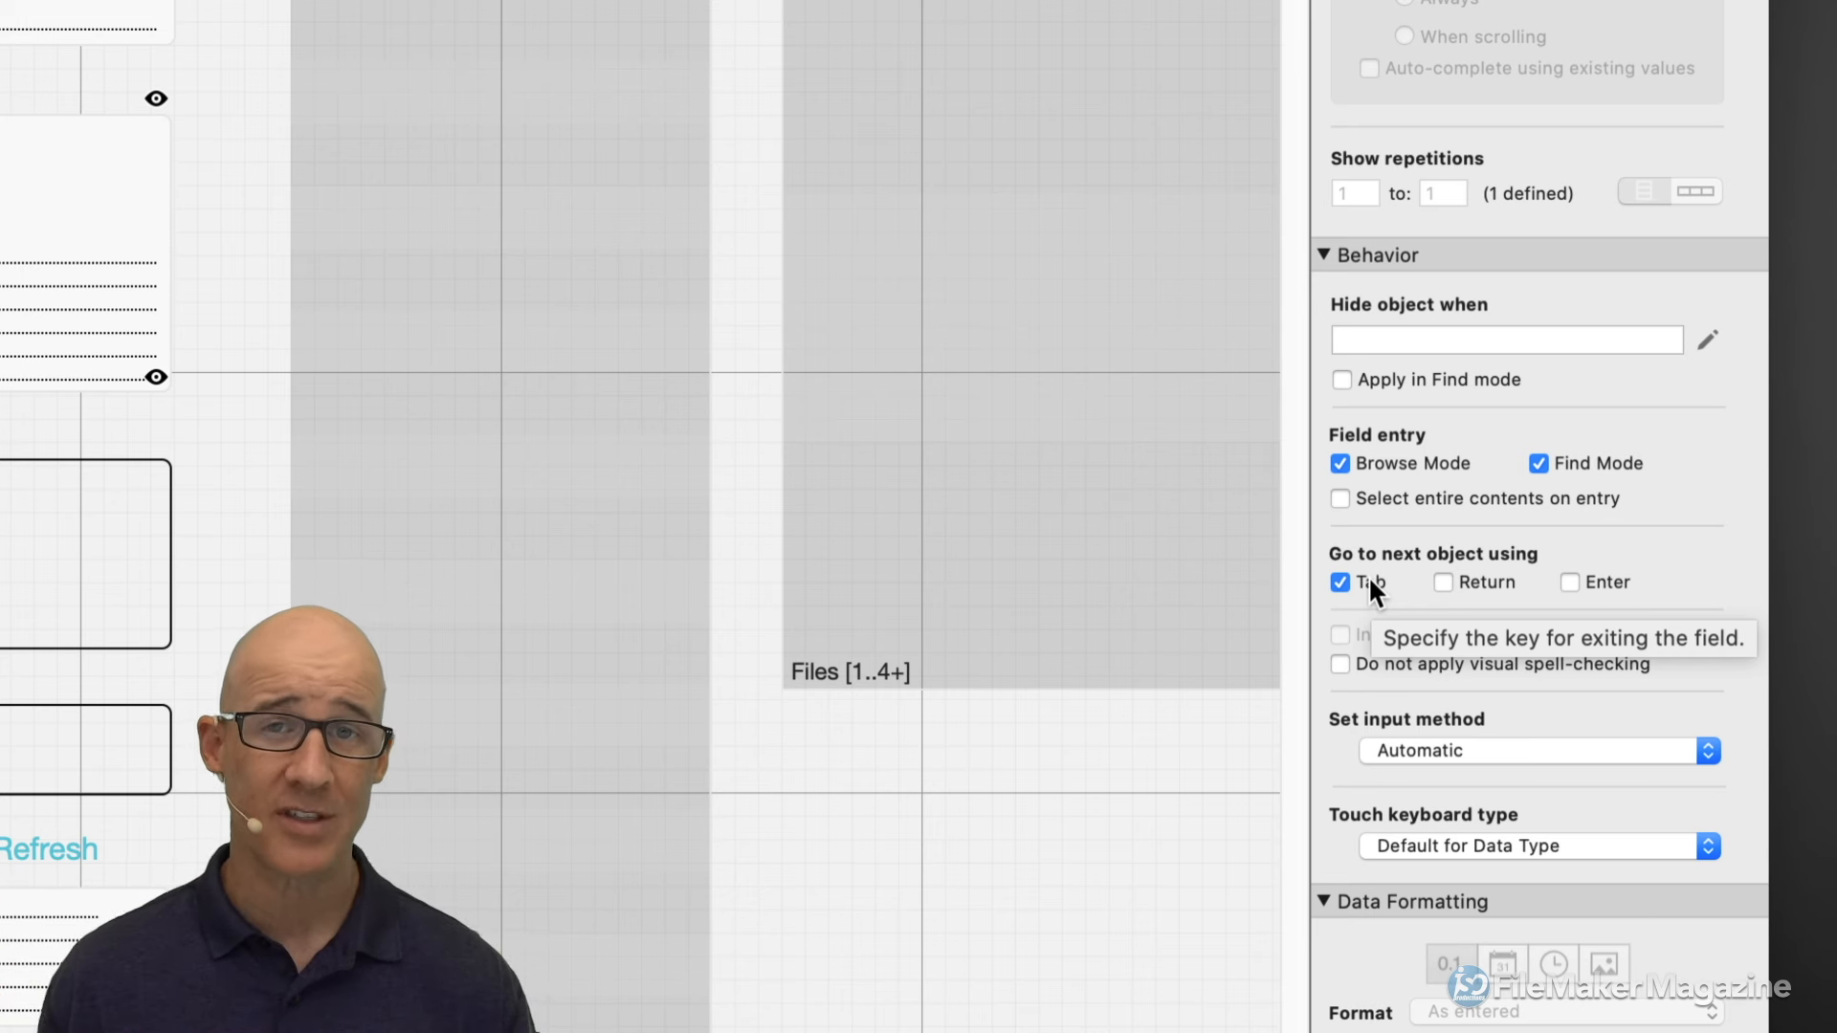
left_click(1464, 583)
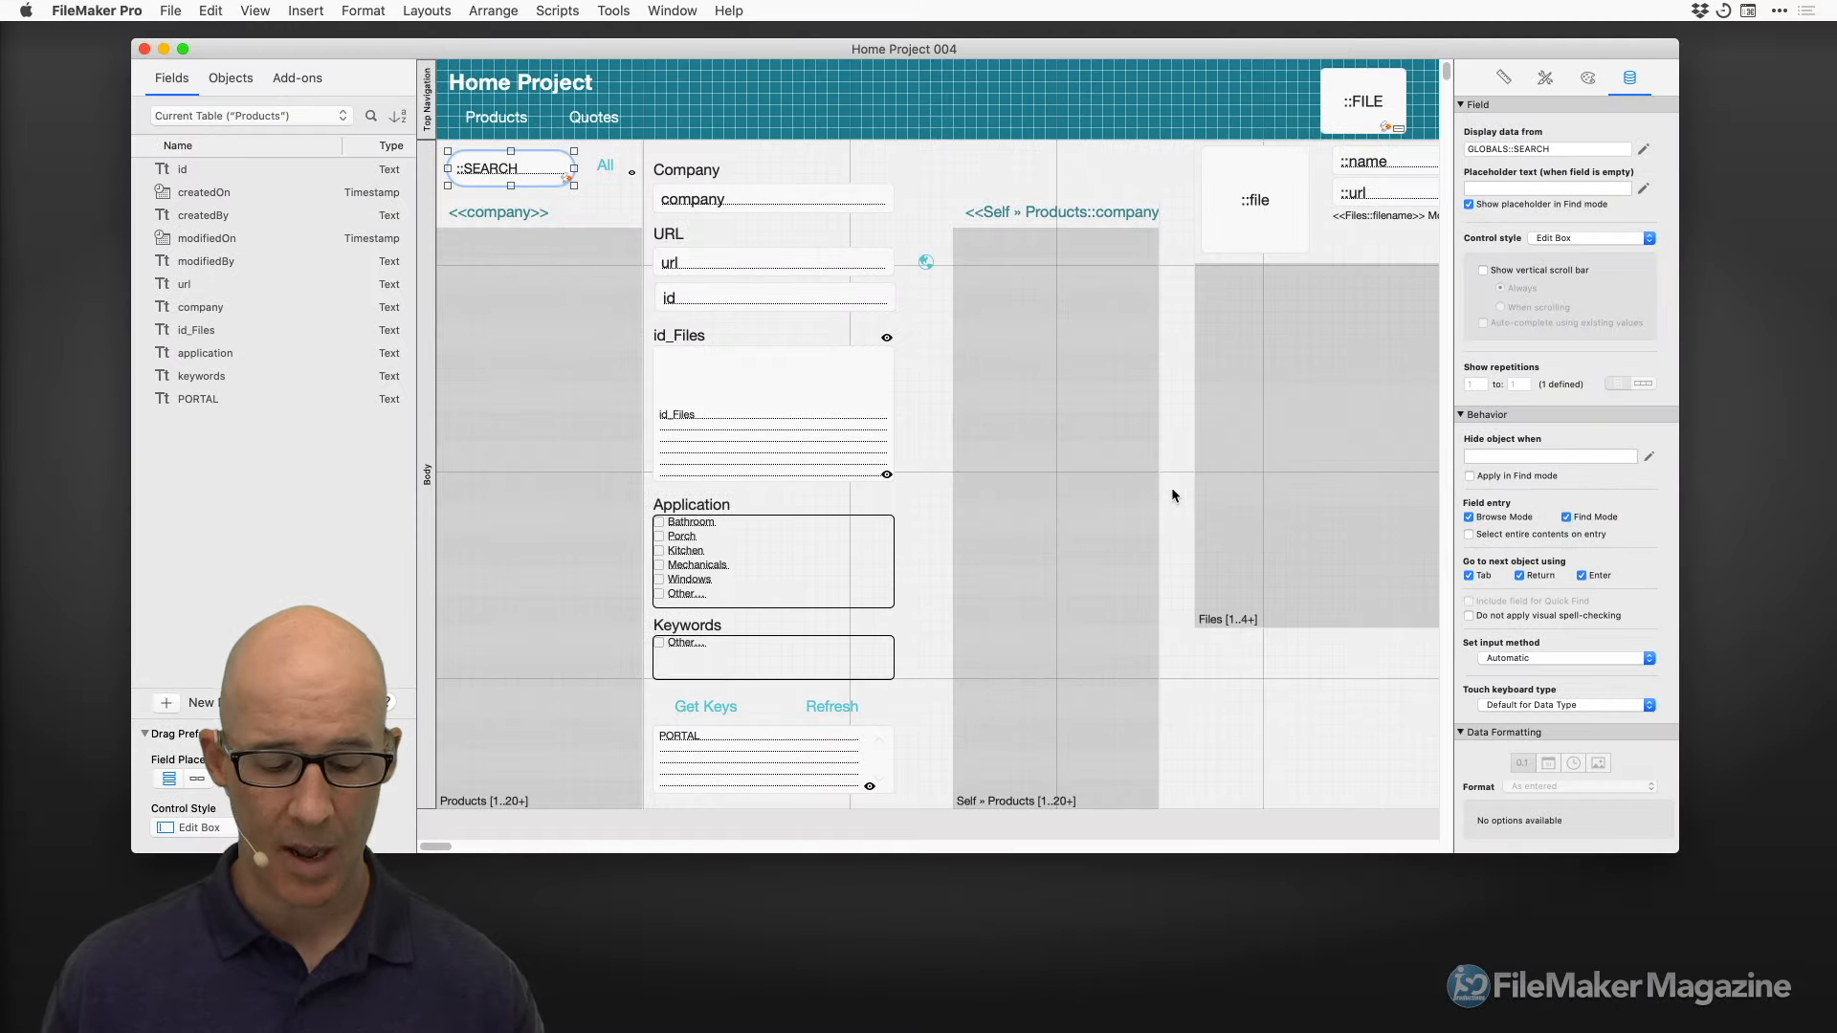
key("super+b")
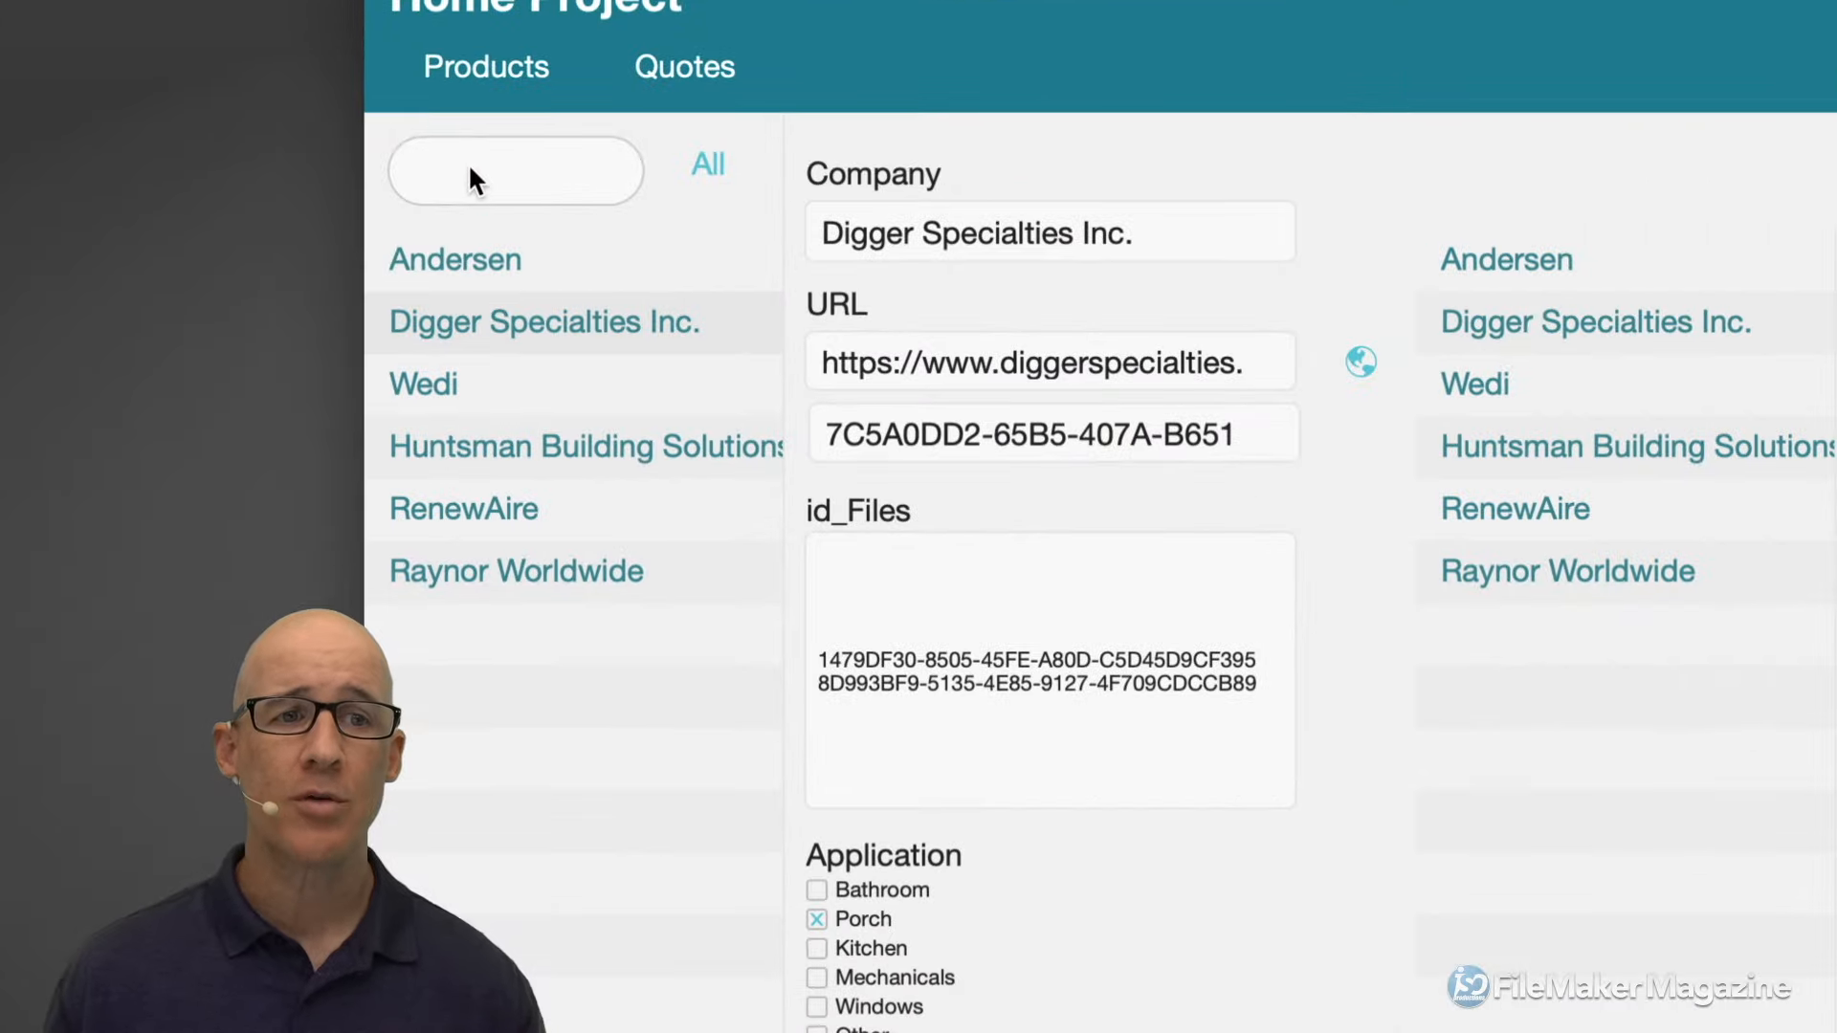
Search the product records for "digger" using the custom search field above the company list
left_click(473, 170)
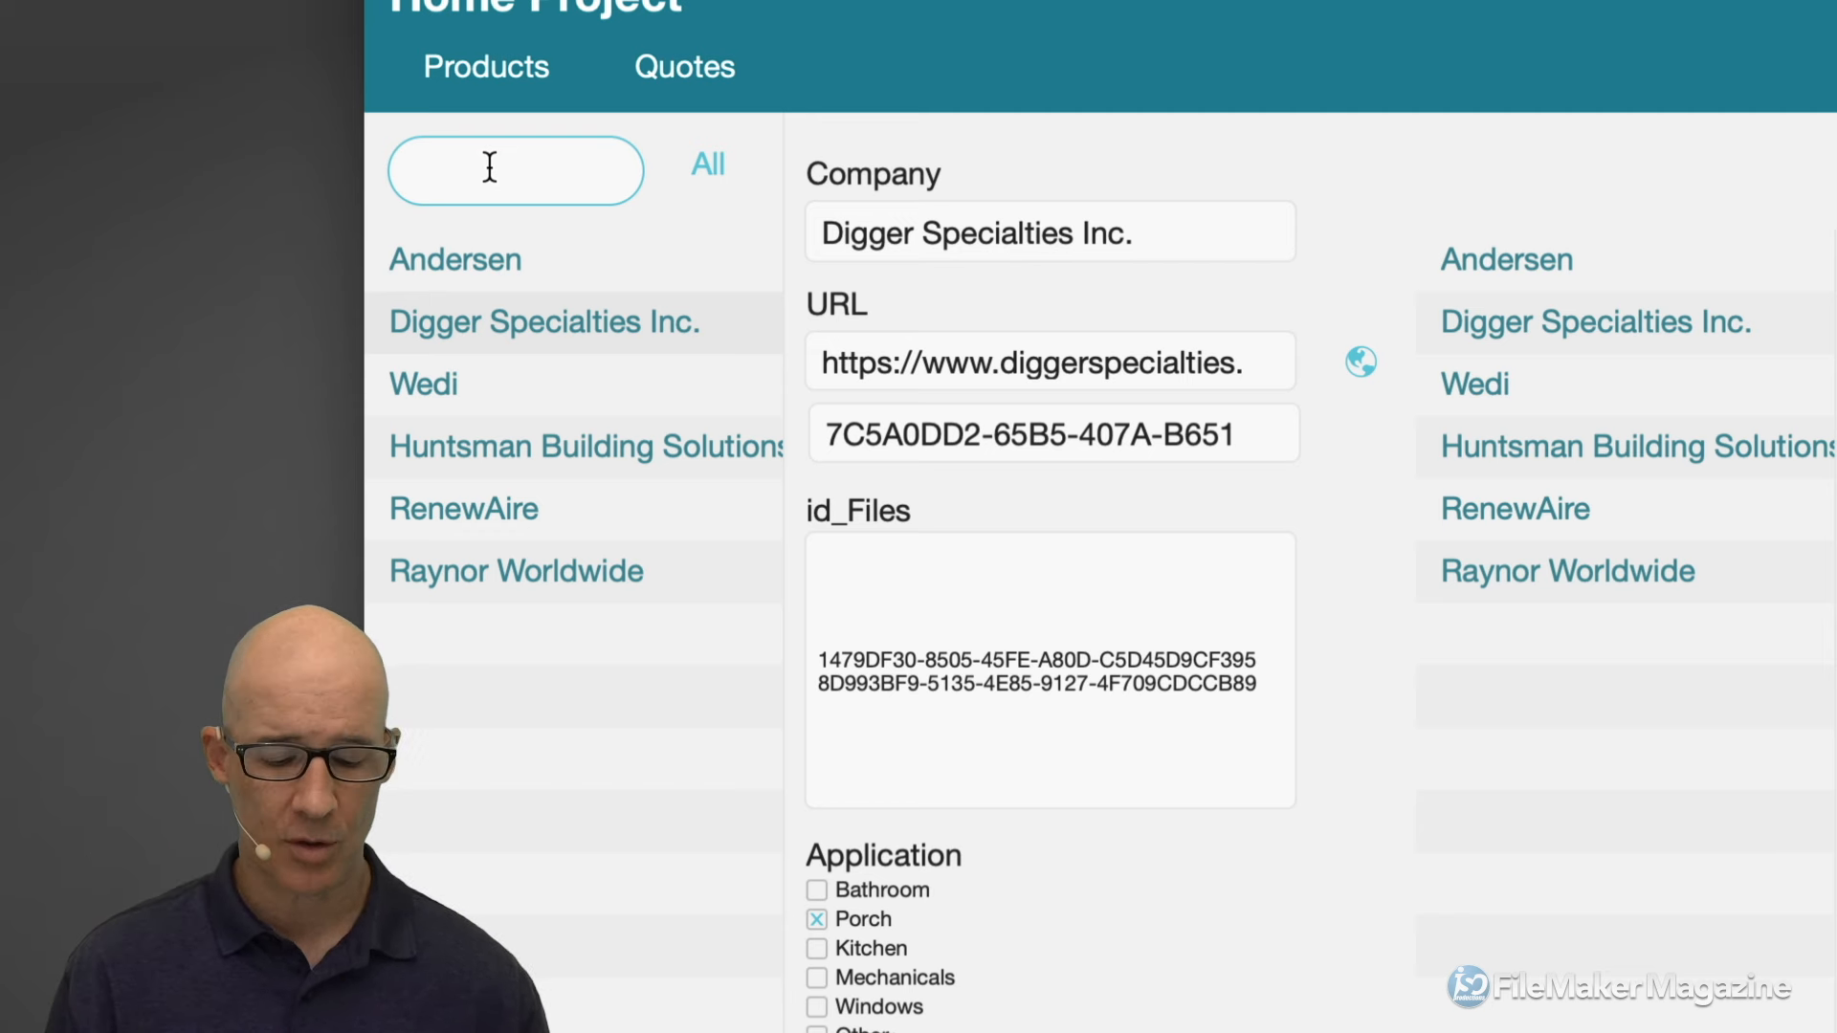
type("digger")
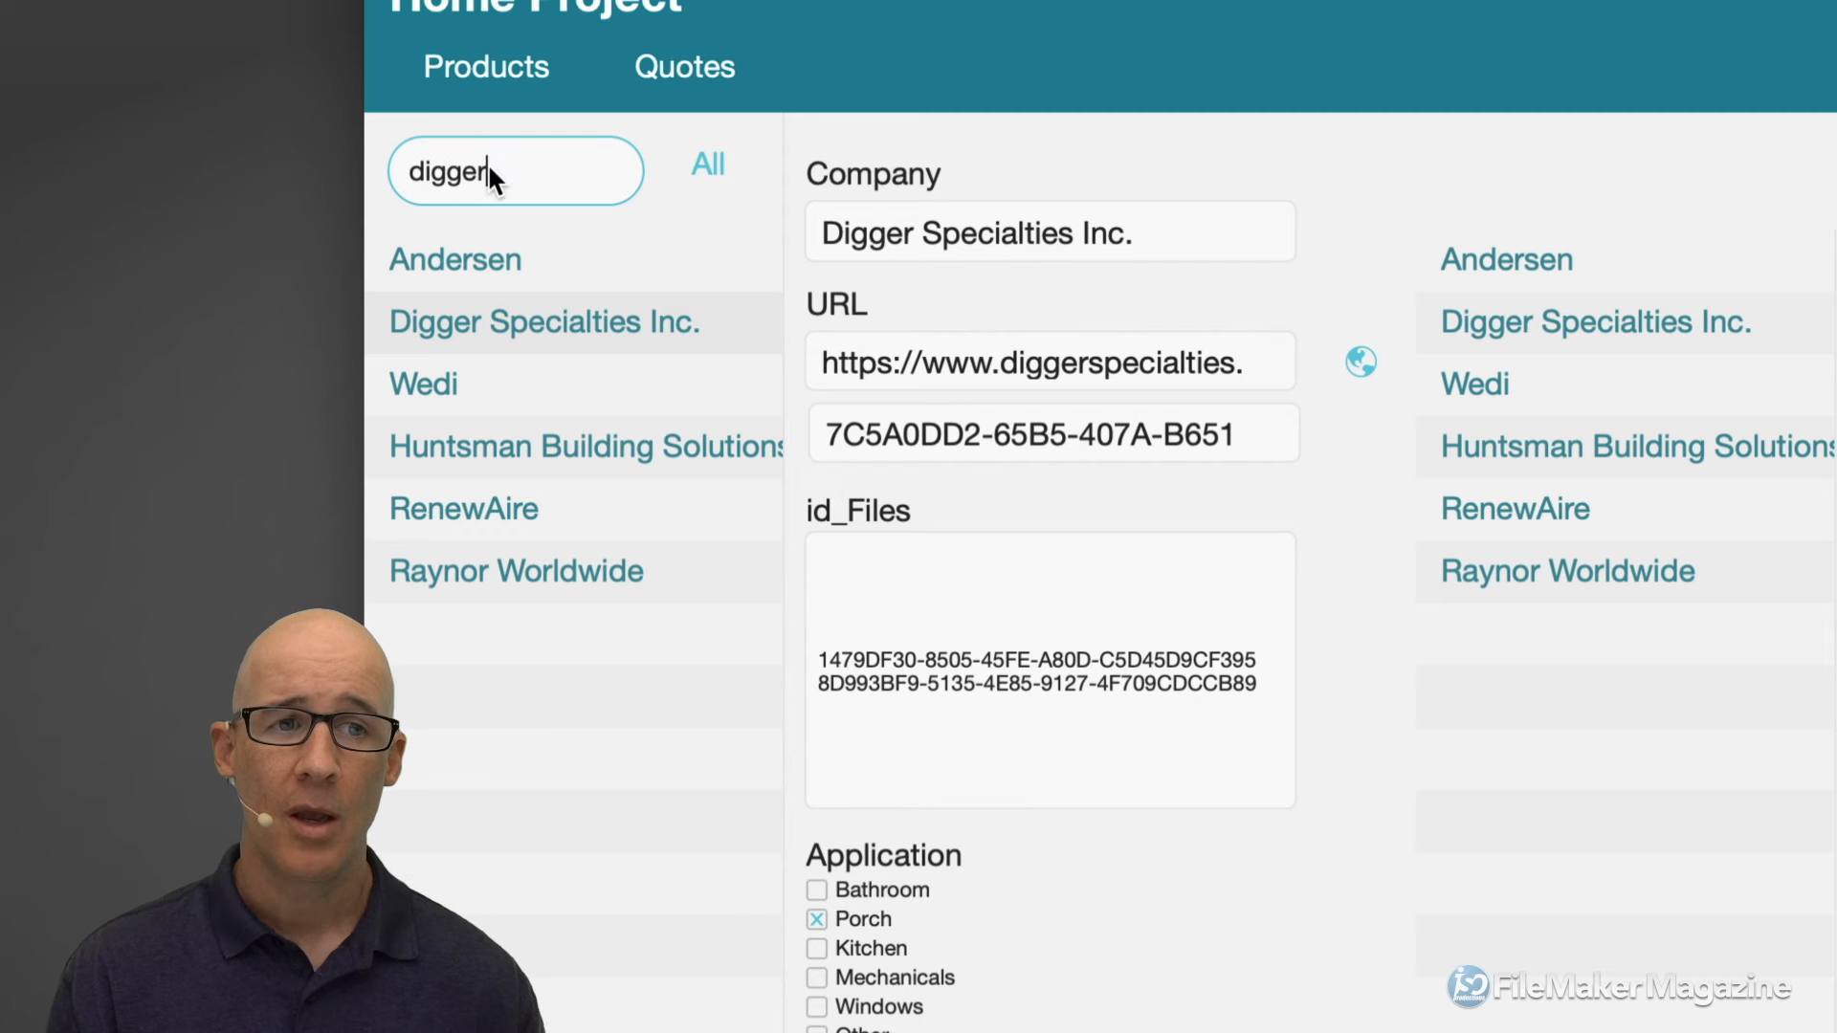
key("Return")
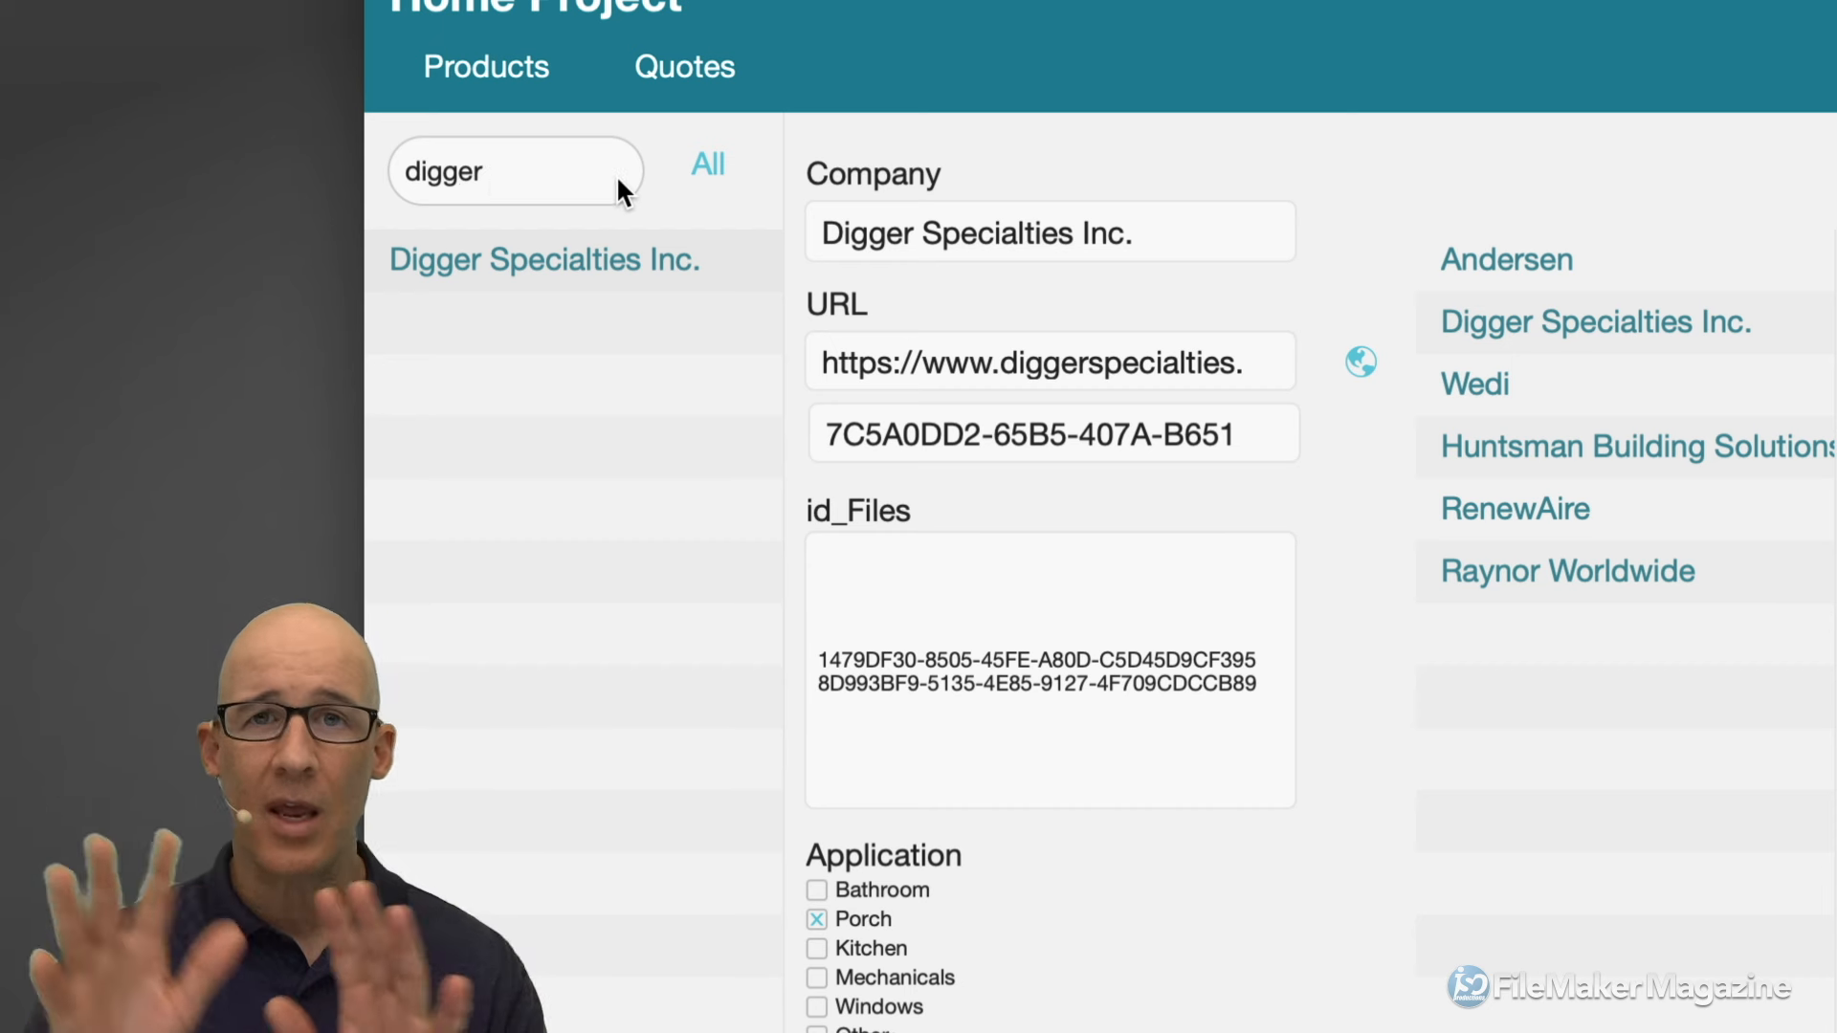
Replace the custom search field's text with "ander" and run the search
left_click(529, 159)
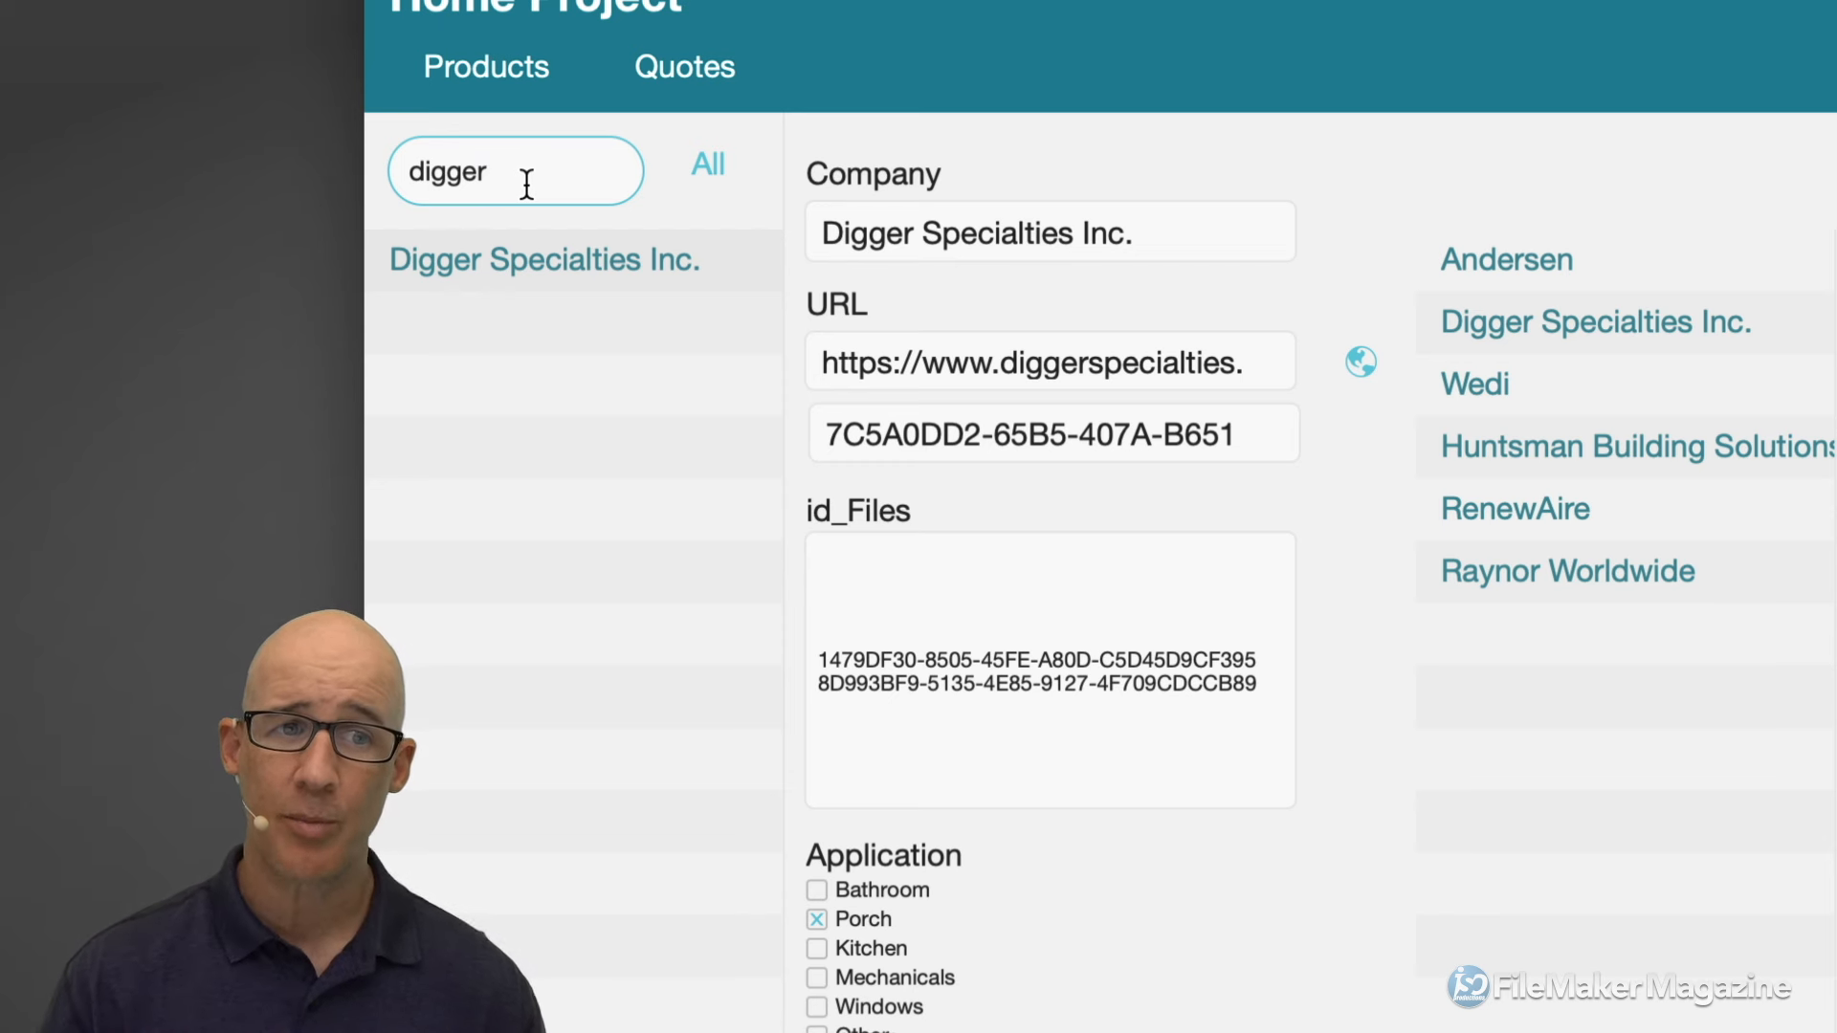
key("super+a")
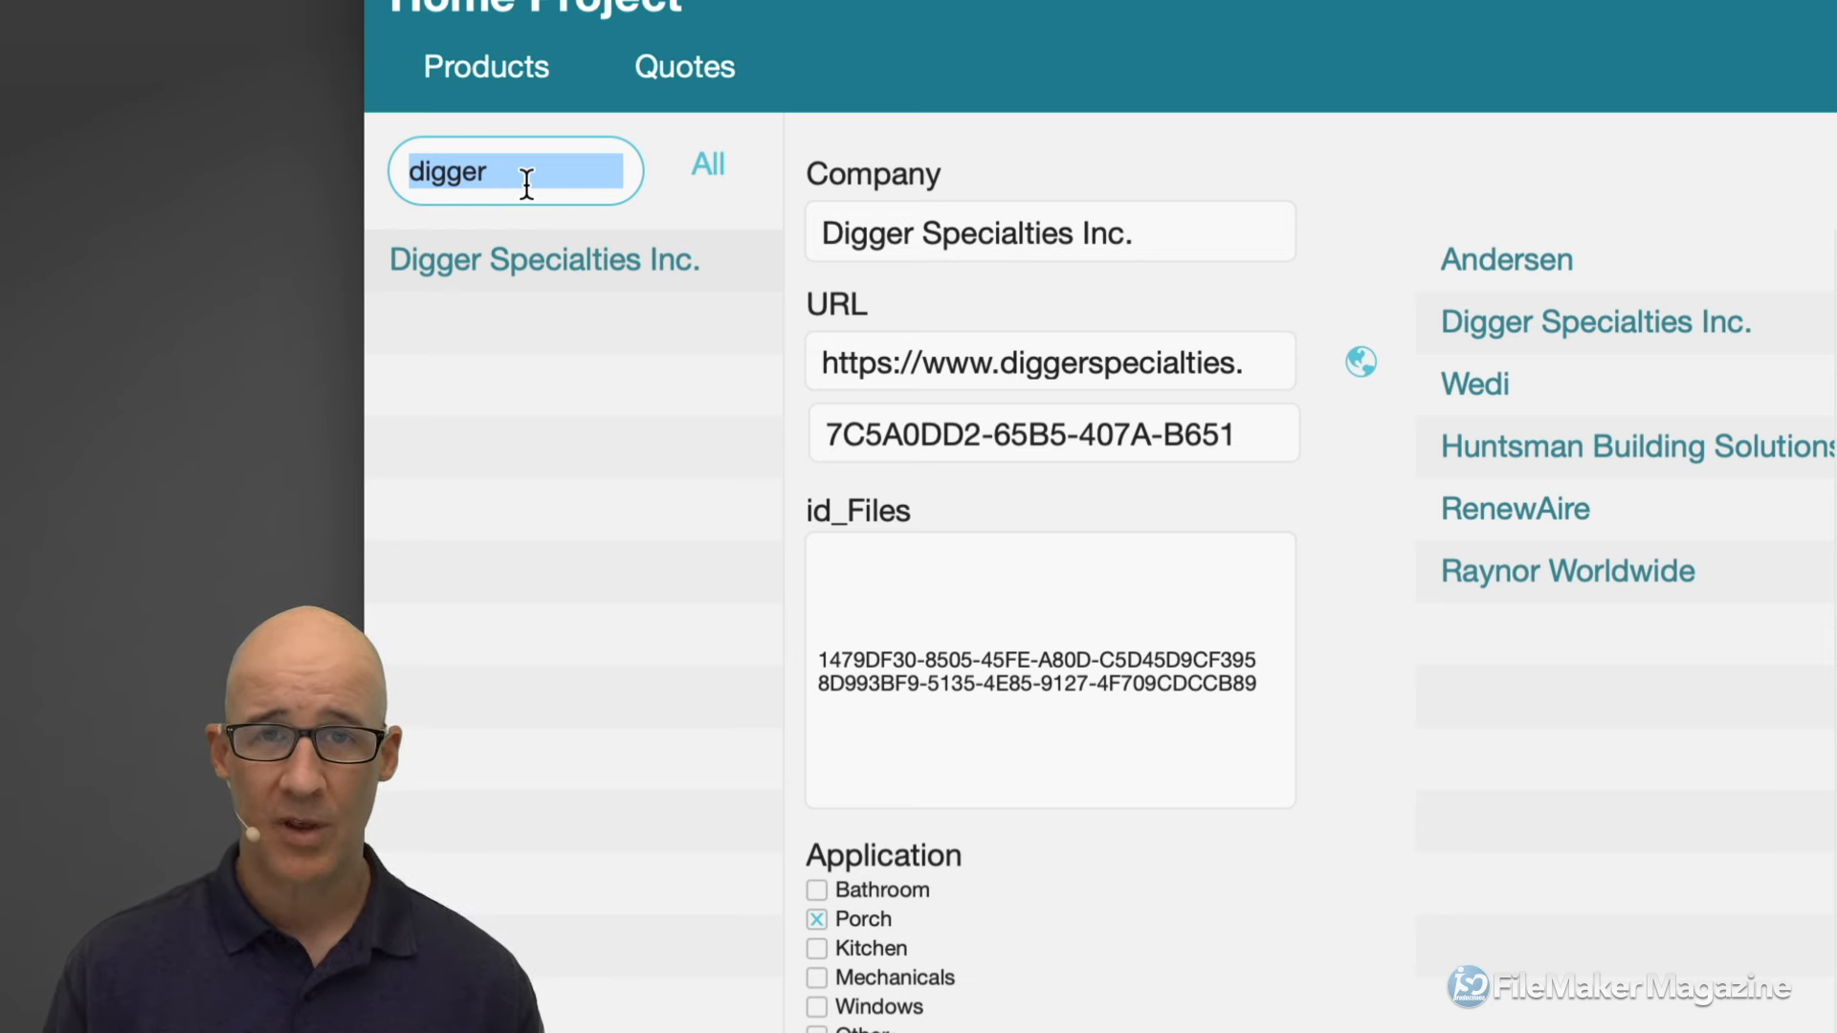
type("ander")
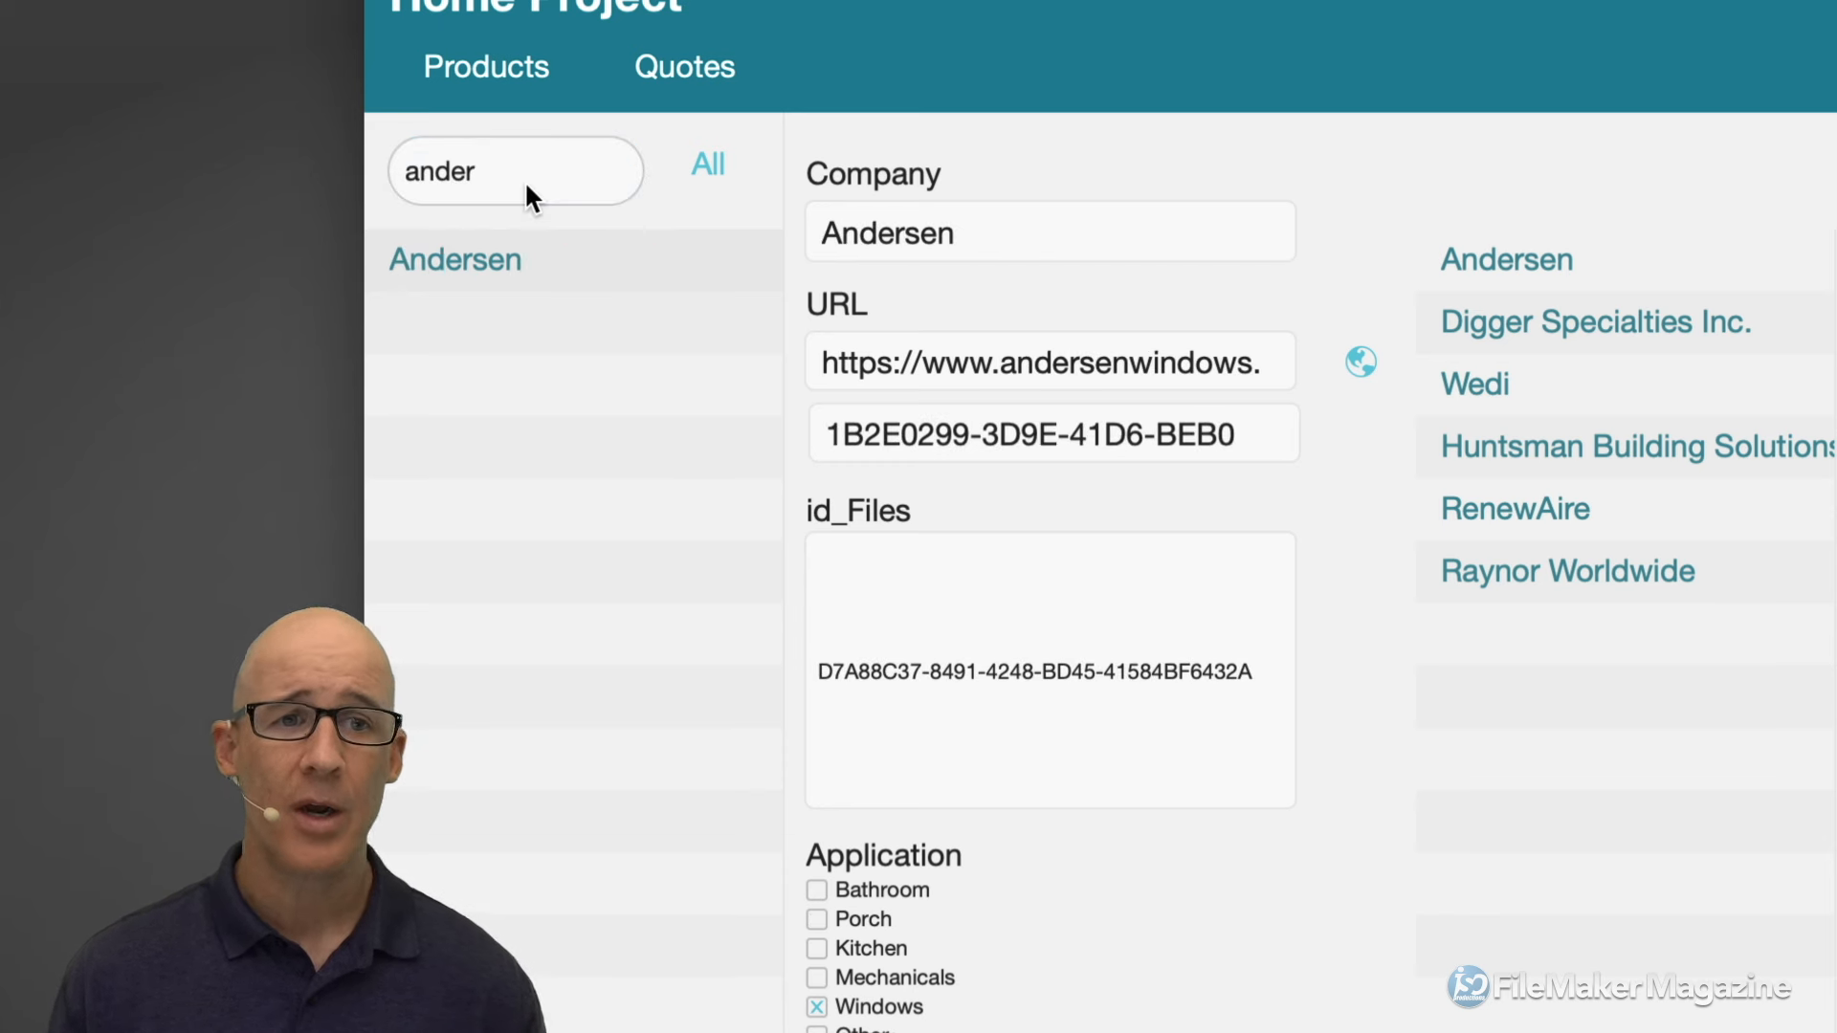
Clear the custom search field, try to run the search with it empty, and dismiss the resulting alert
left_click(518, 180)
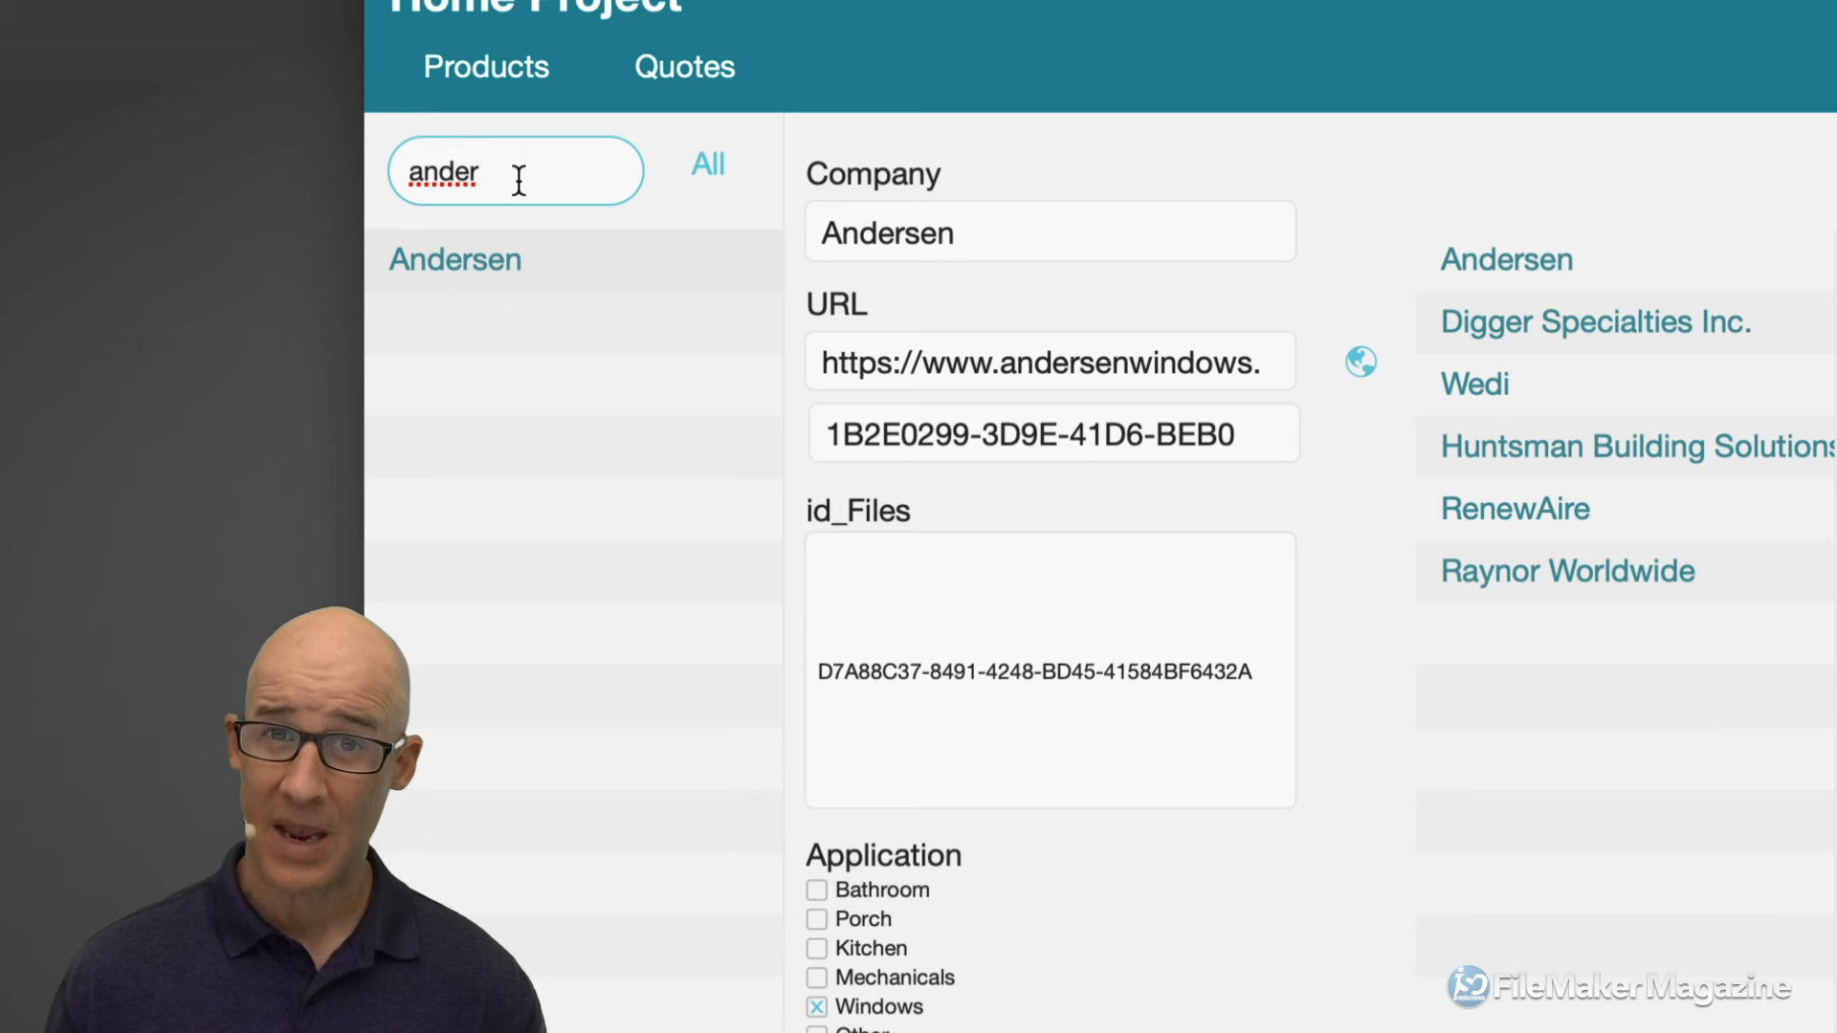
triple_click(518, 180)
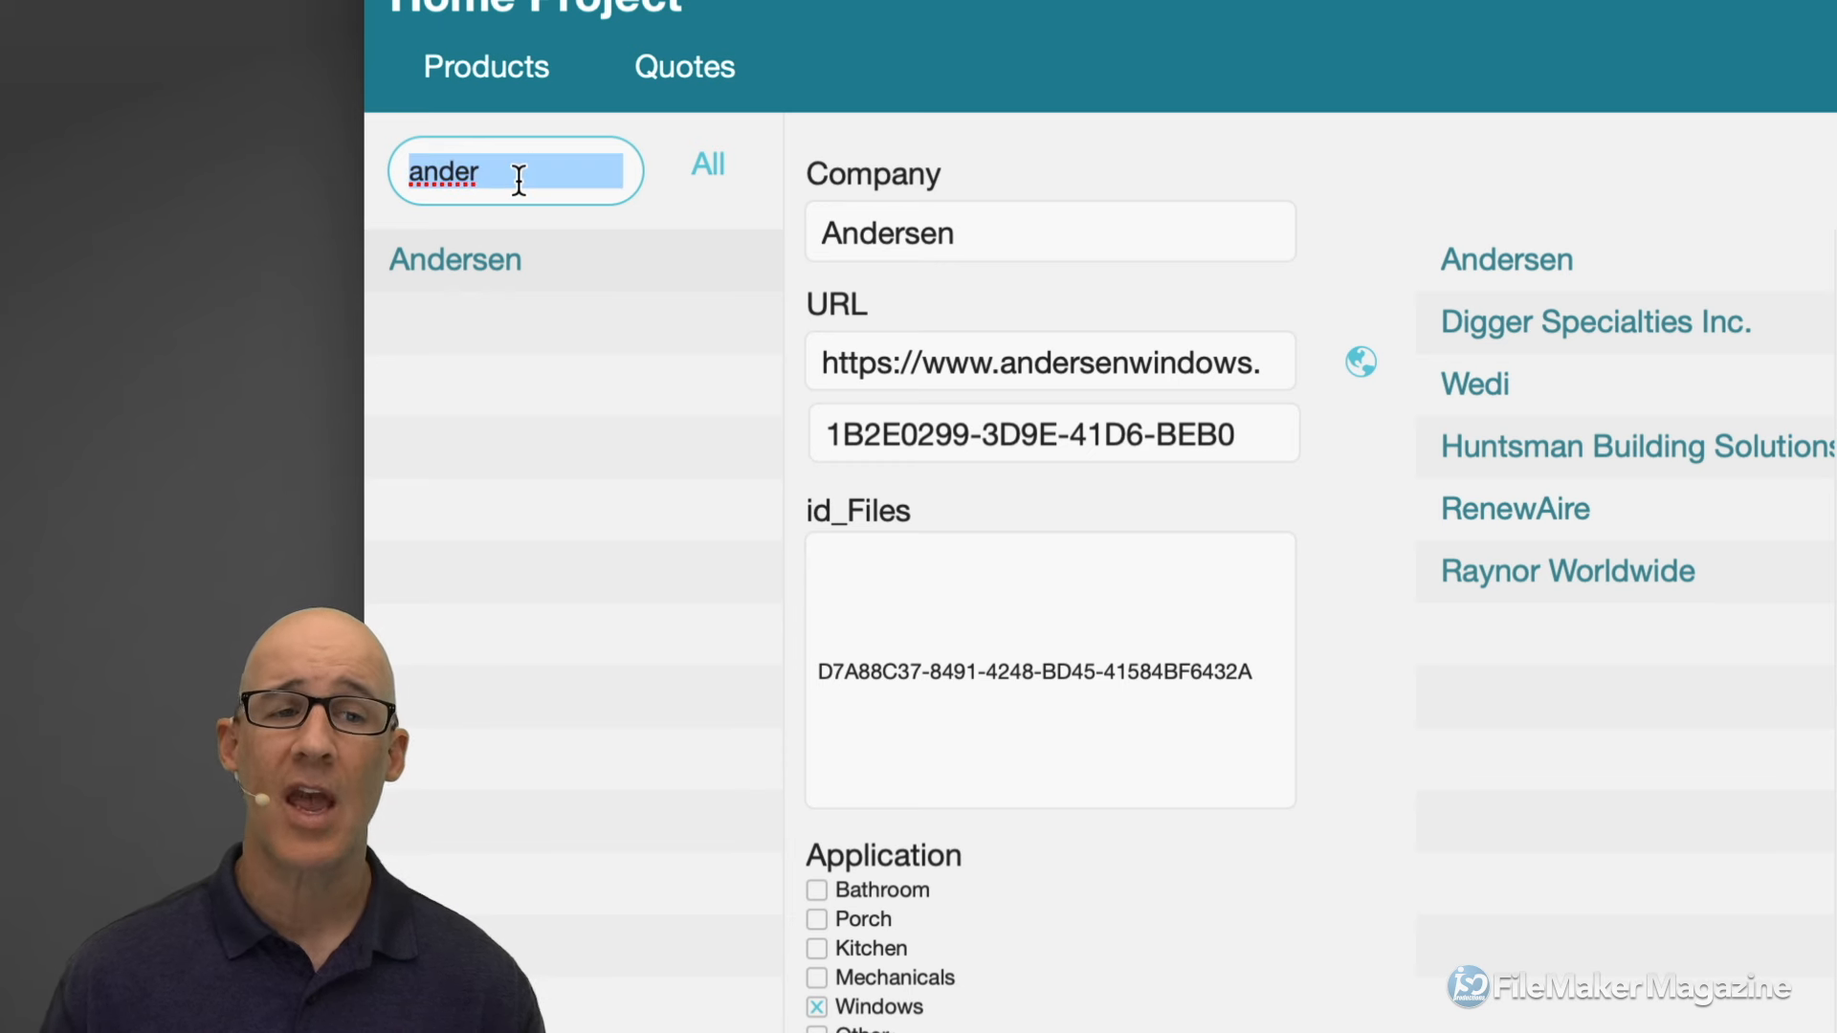
key("BackSpace")
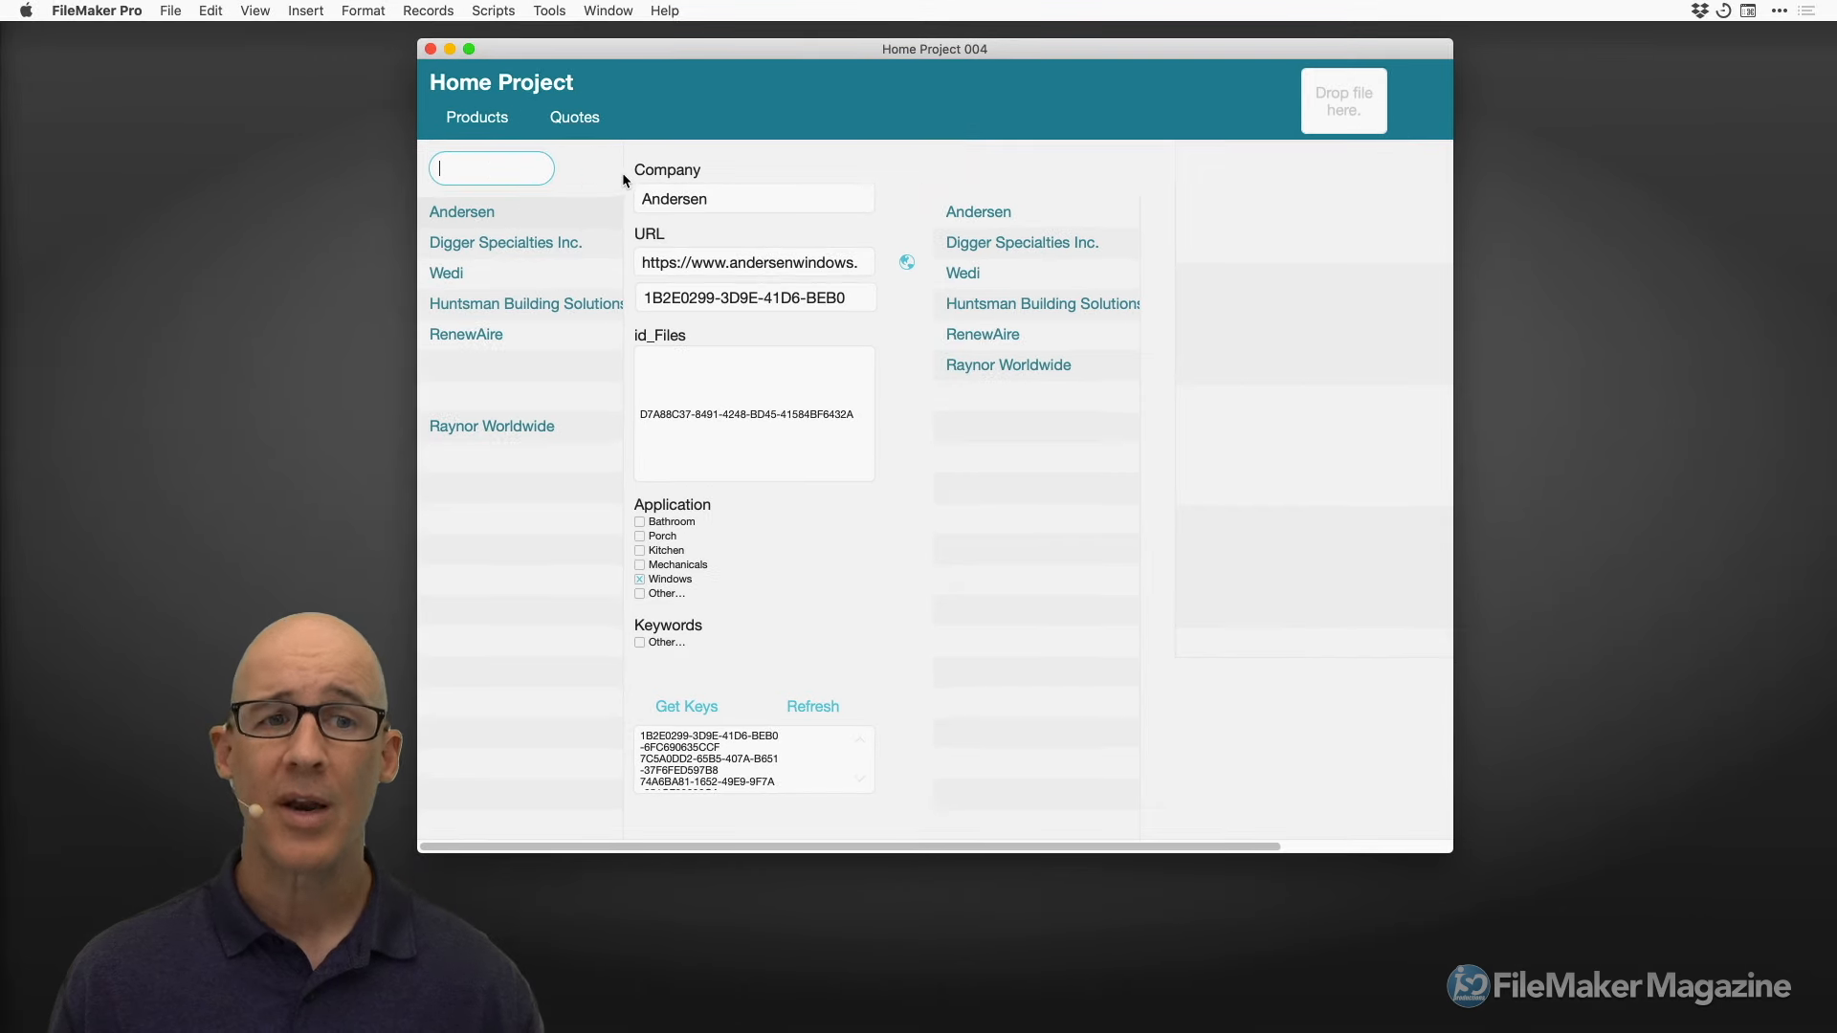
left_click(587, 167)
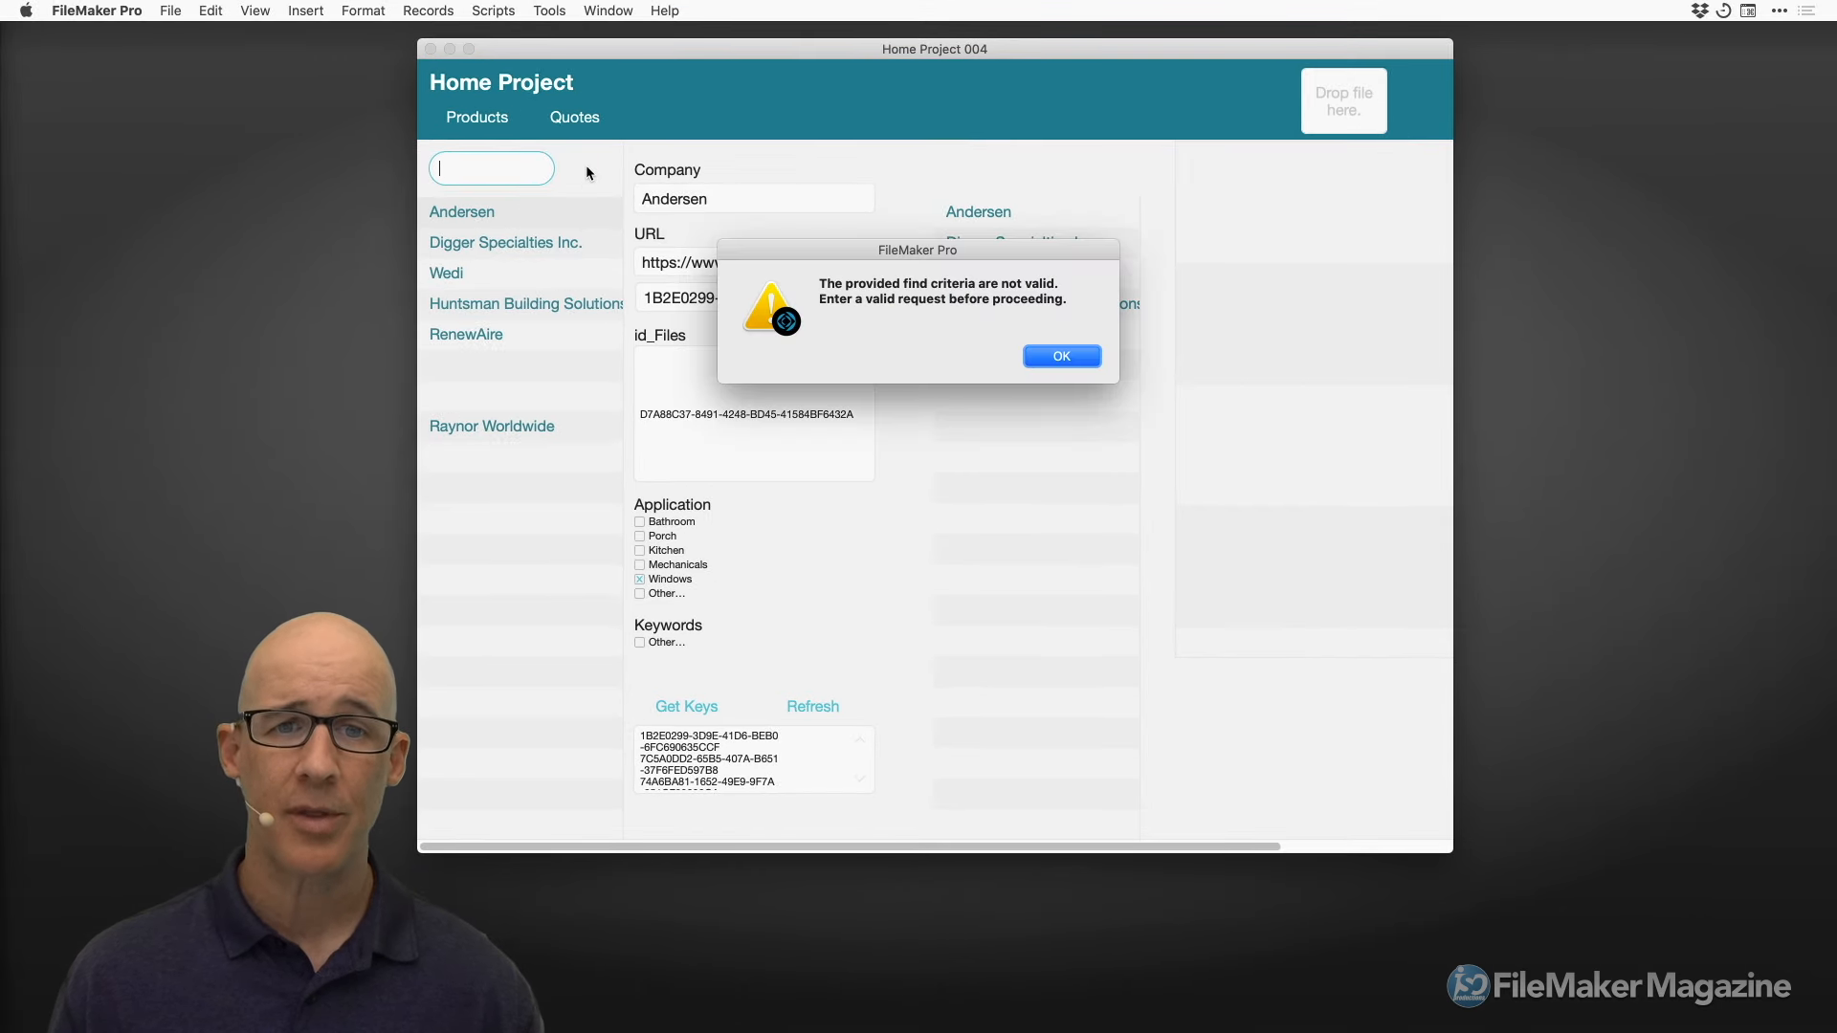
left_click(1070, 363)
left_click(885, 167)
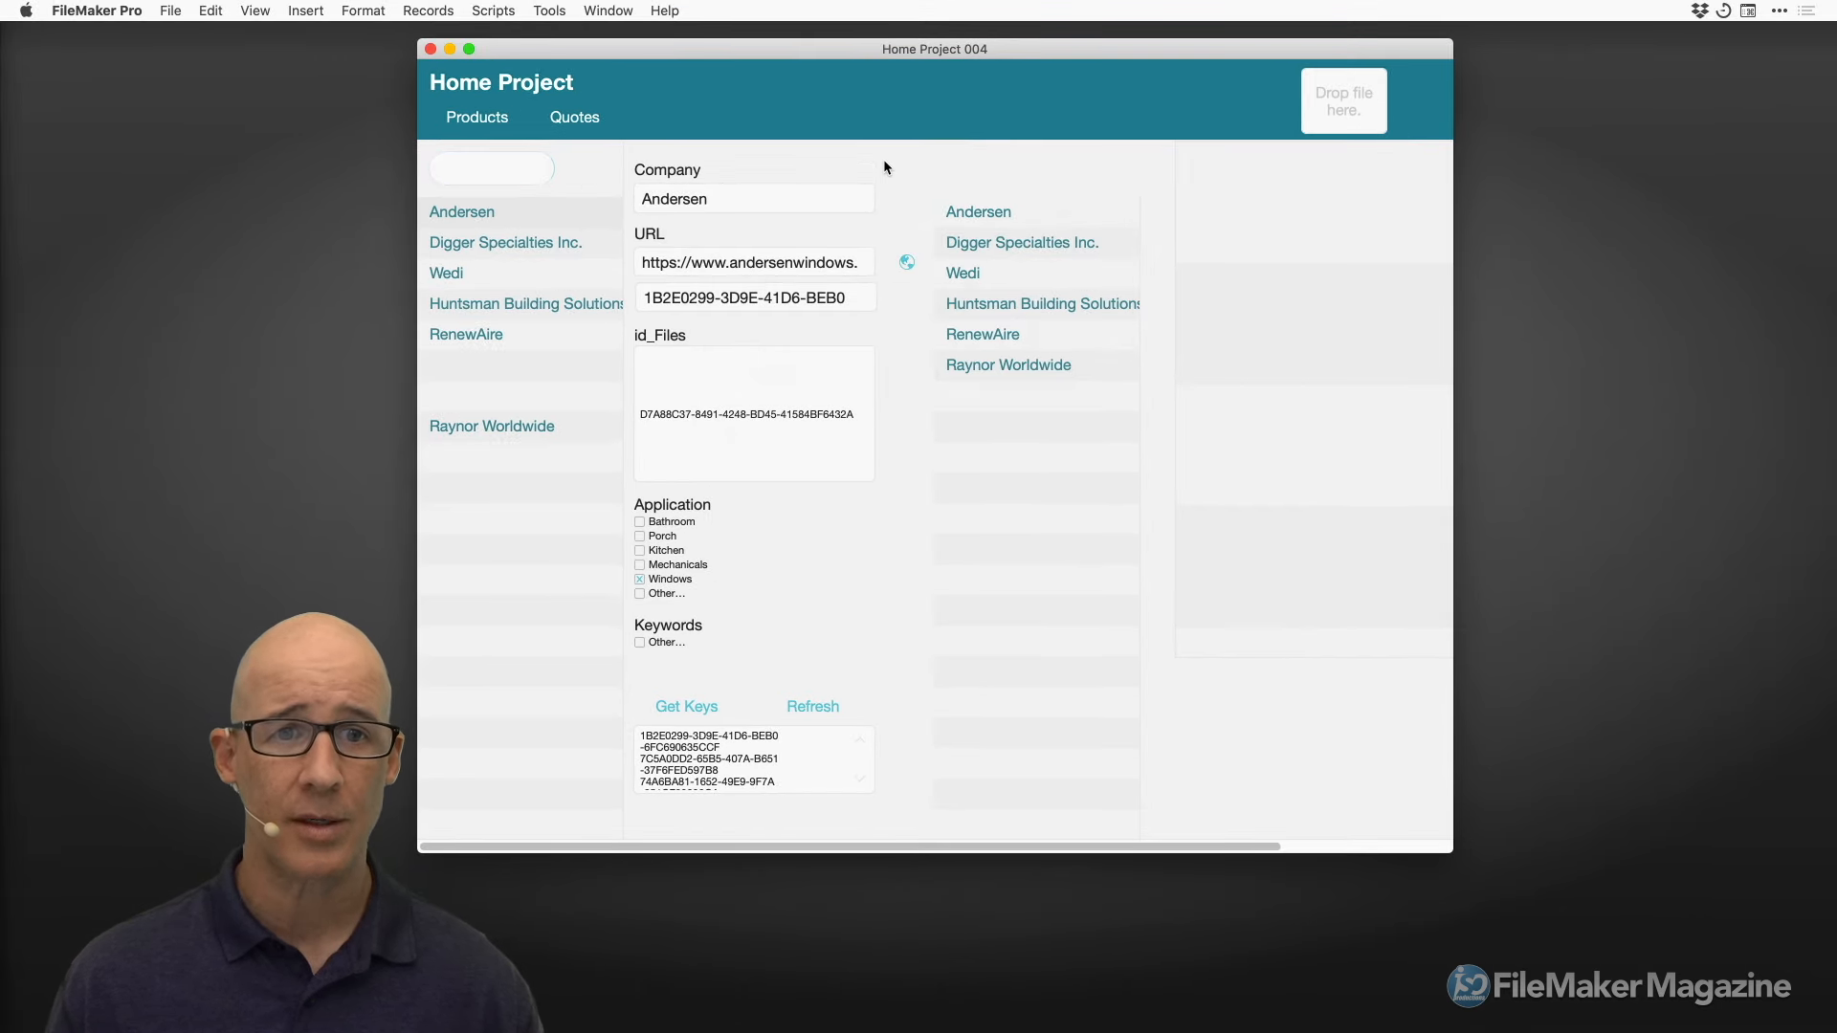
Show the status toolbar in the Home Project window and look over the available view modes
key("super+alt+s")
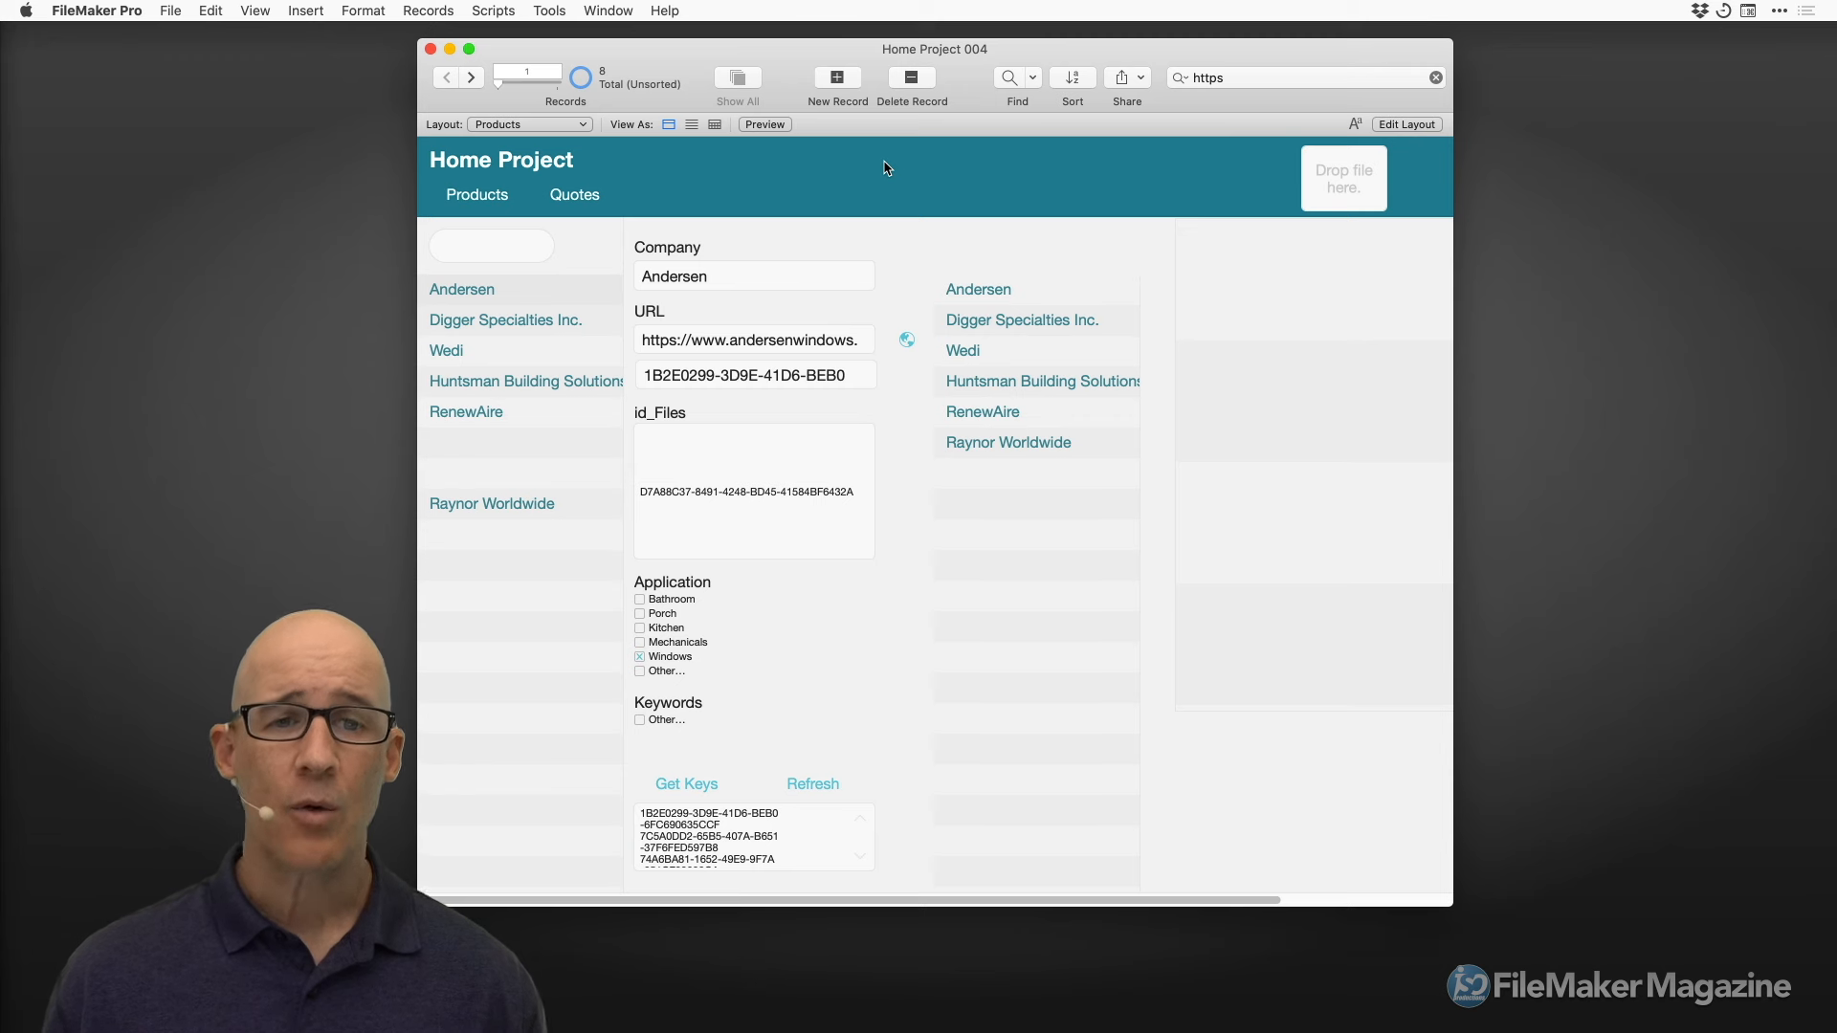
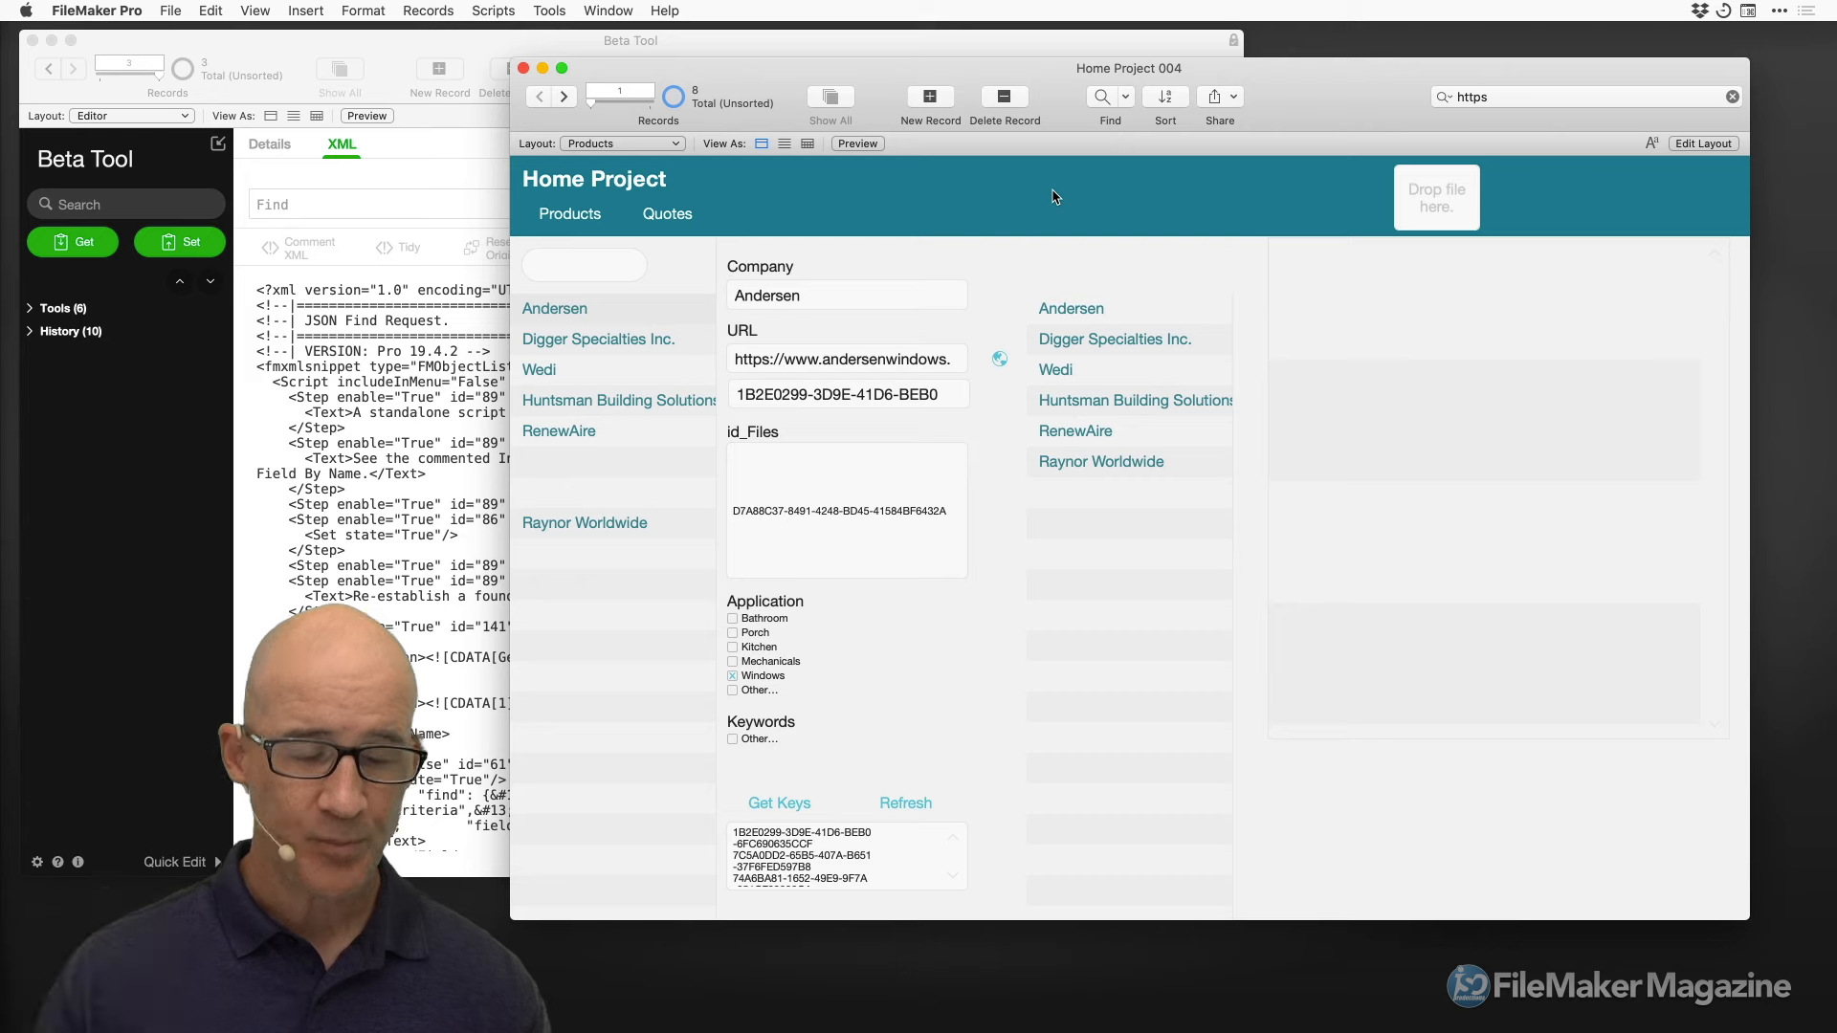
left_click(255, 11)
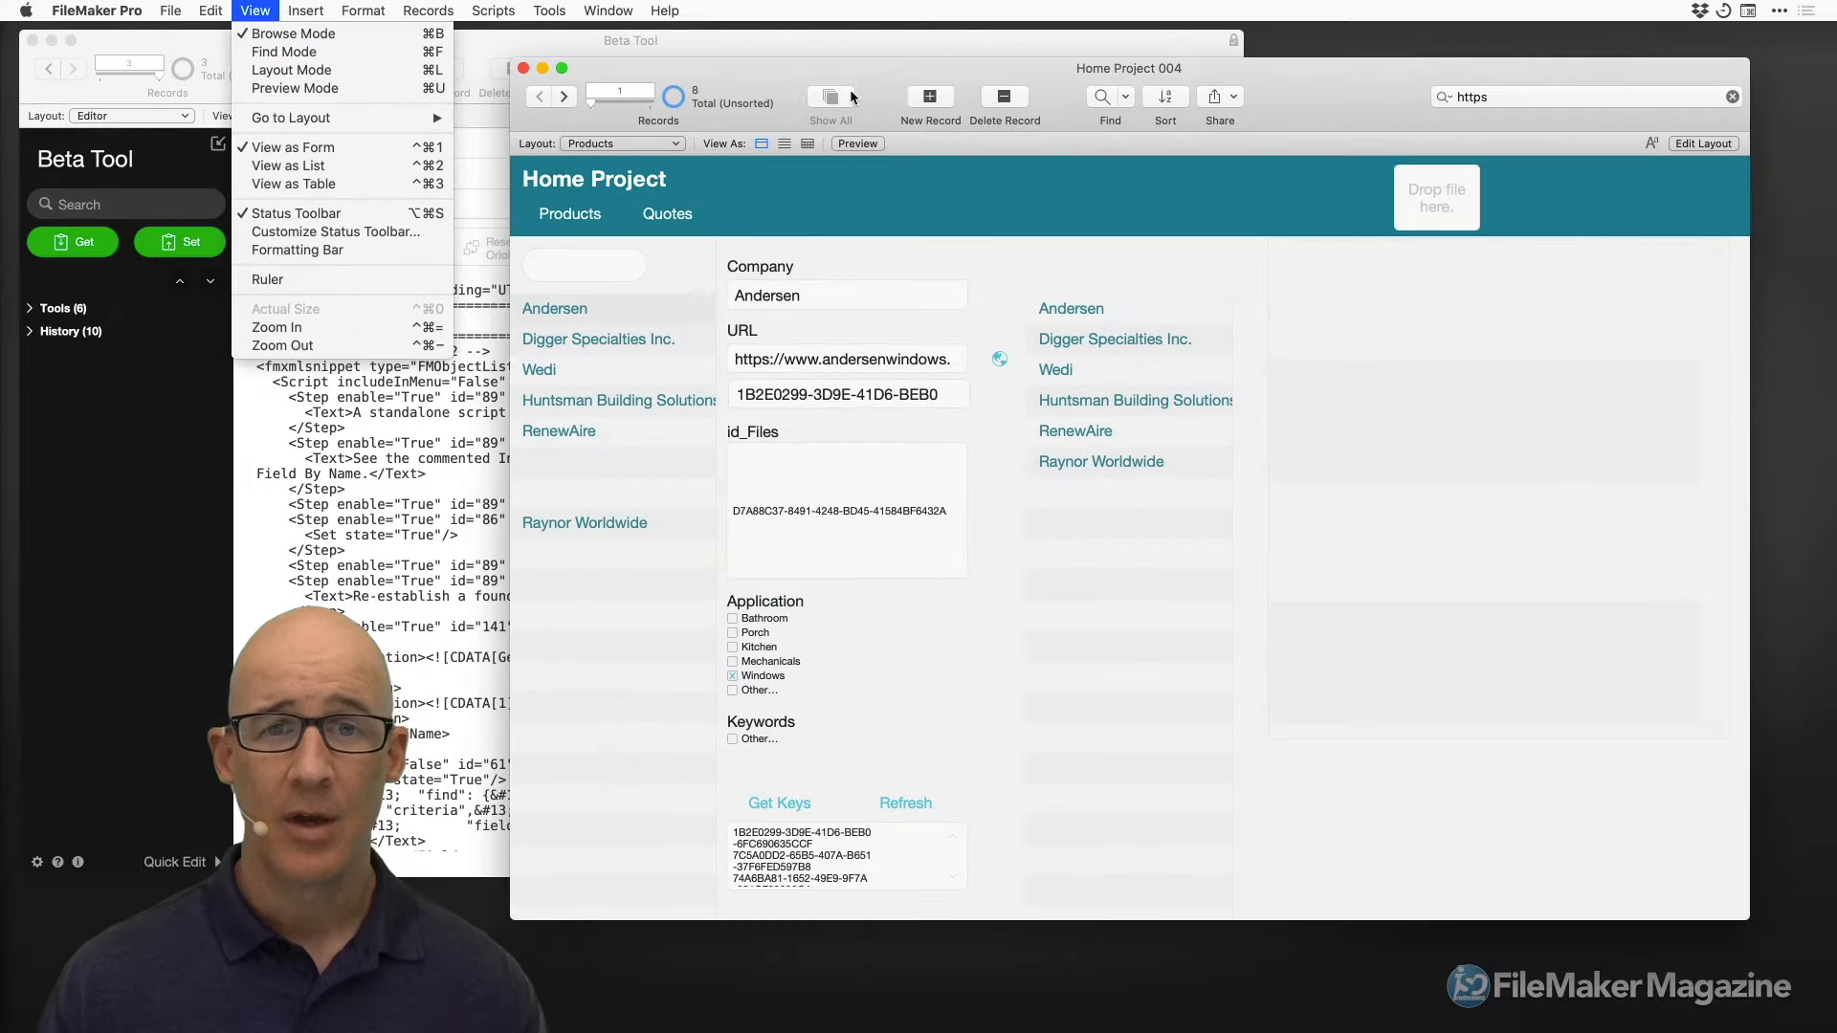
left_click(1555, 94)
Enter Find mode, enter "ander" as the Company criterion, replace it with "dig", and return to Browse mode without performing the find
key("super+f")
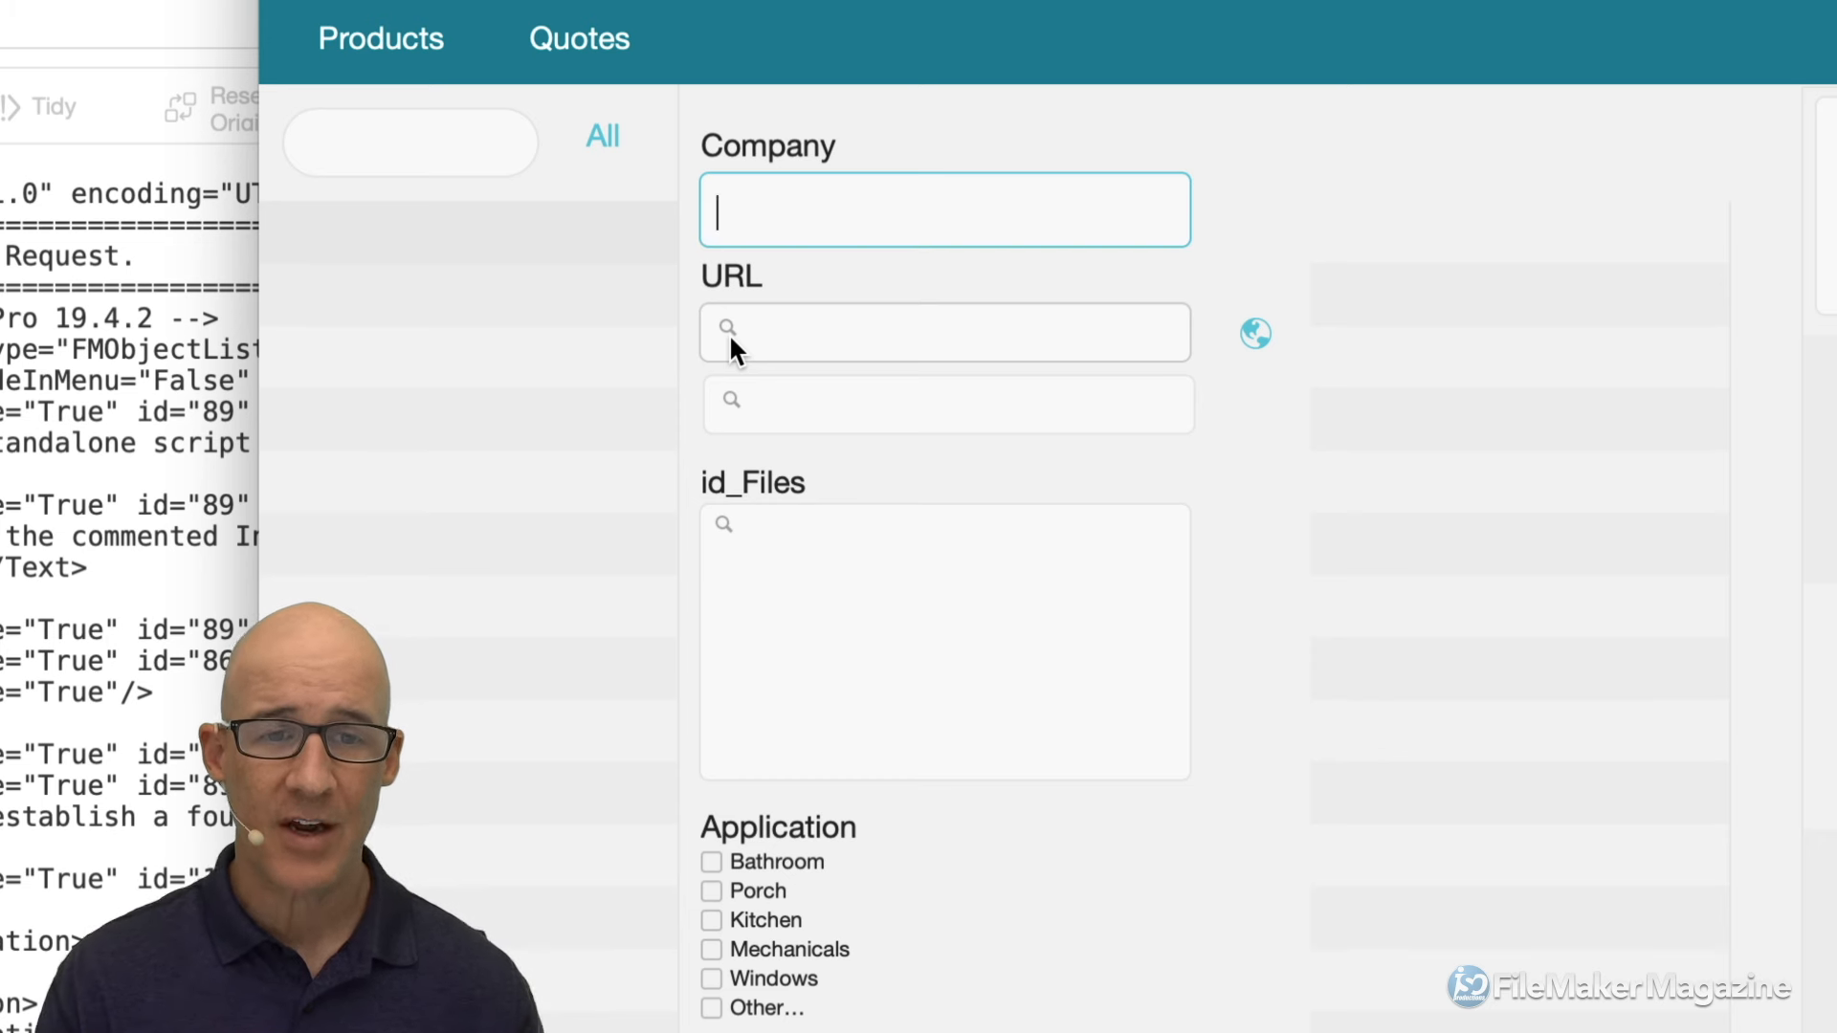
type("ander")
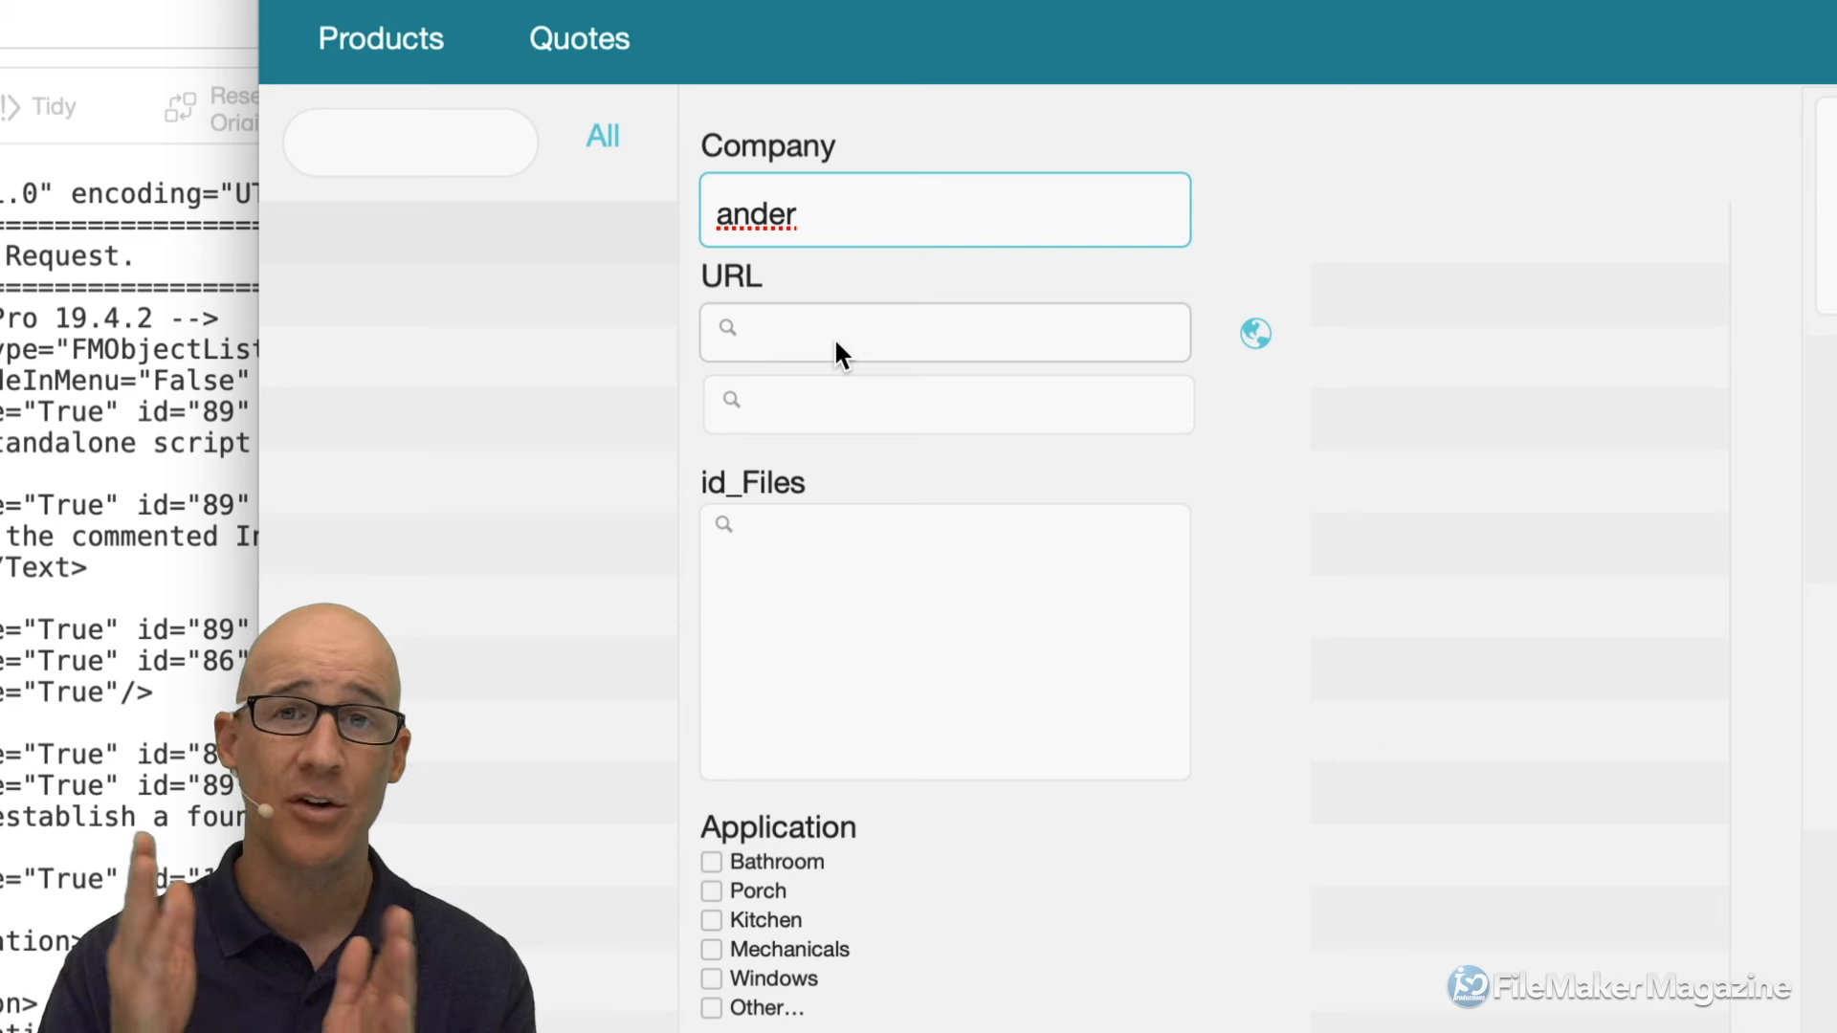
left_click_drag(804, 215, 708, 219)
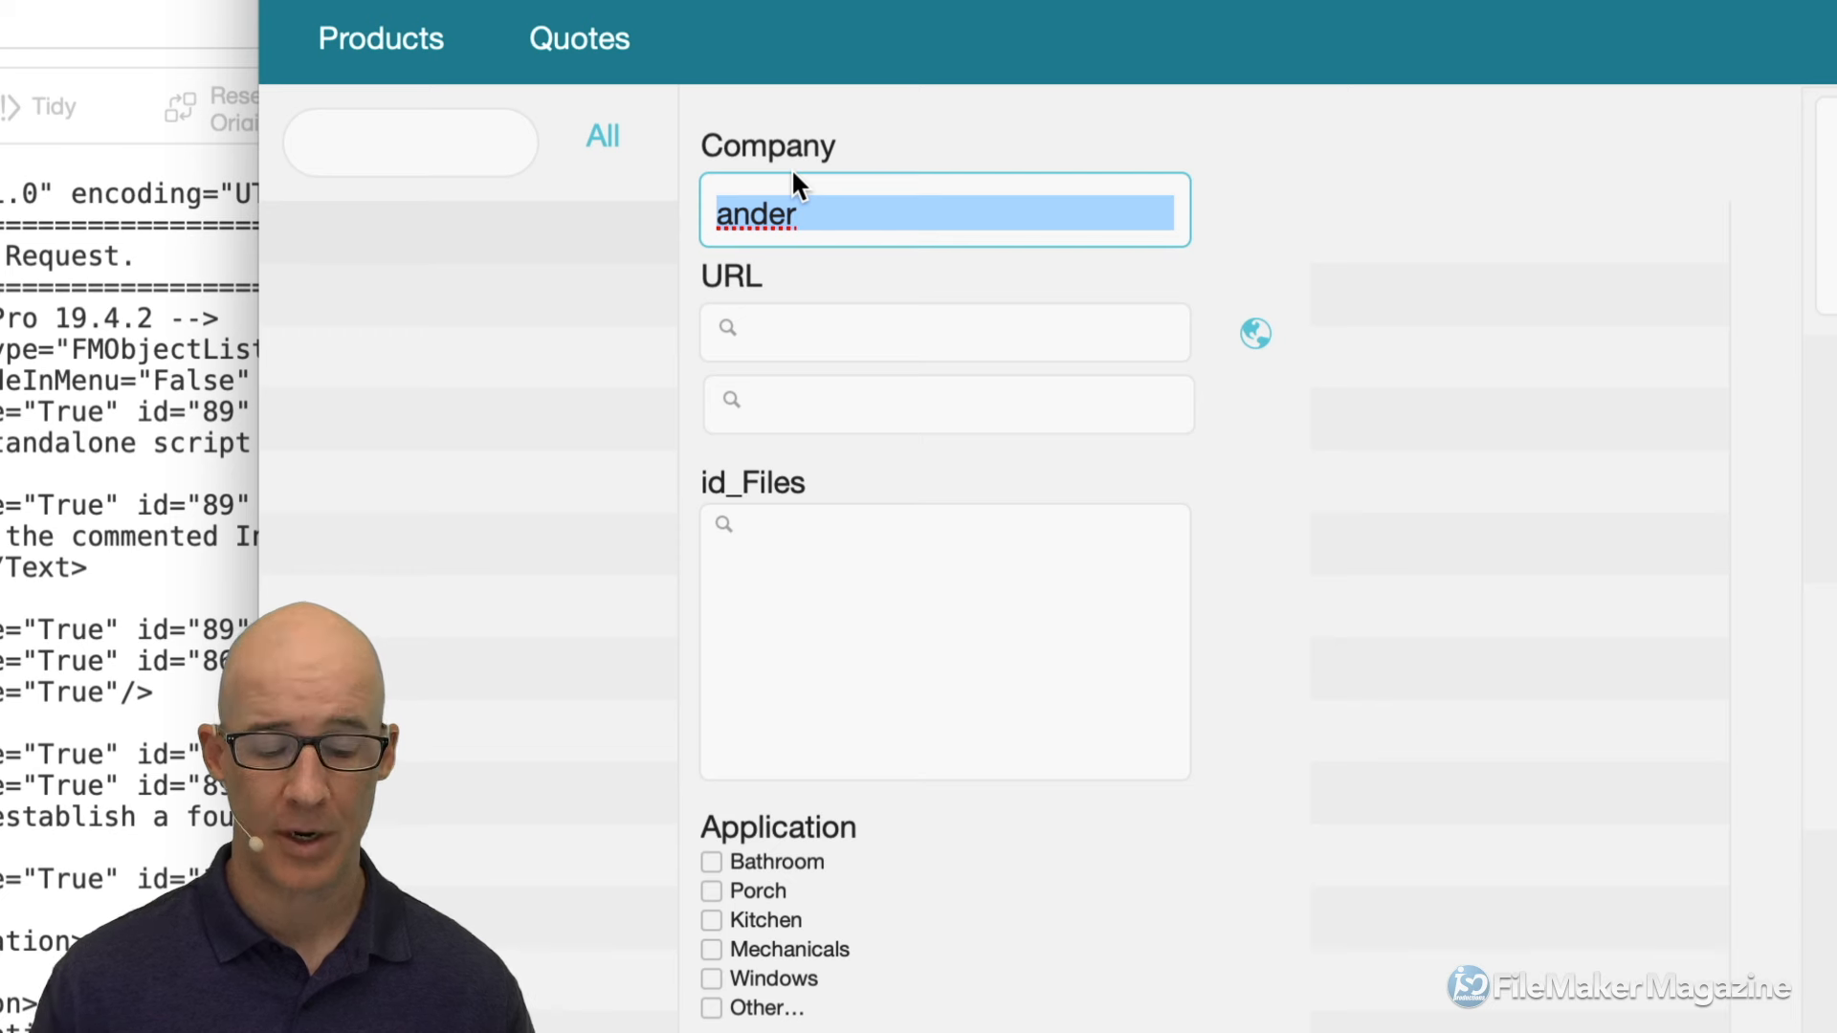
type("digger")
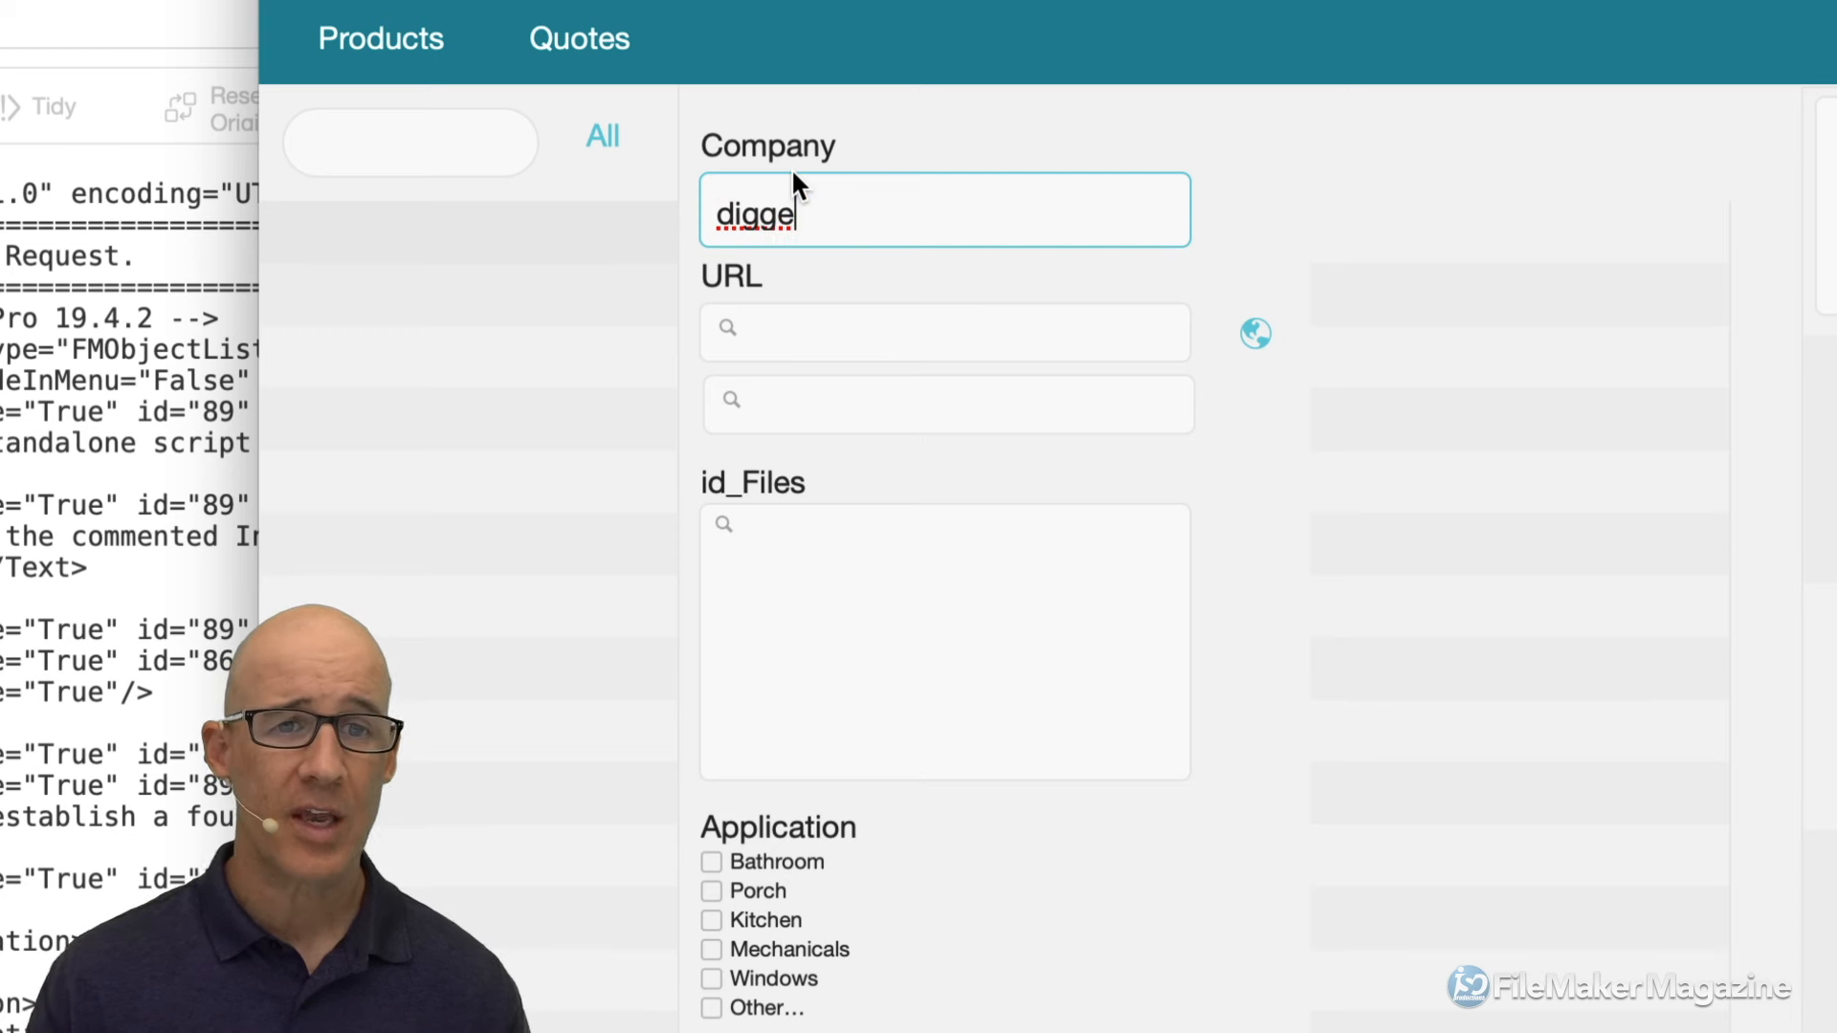
key("BackSpace")
key("BackSpace")
key("BackSpace")
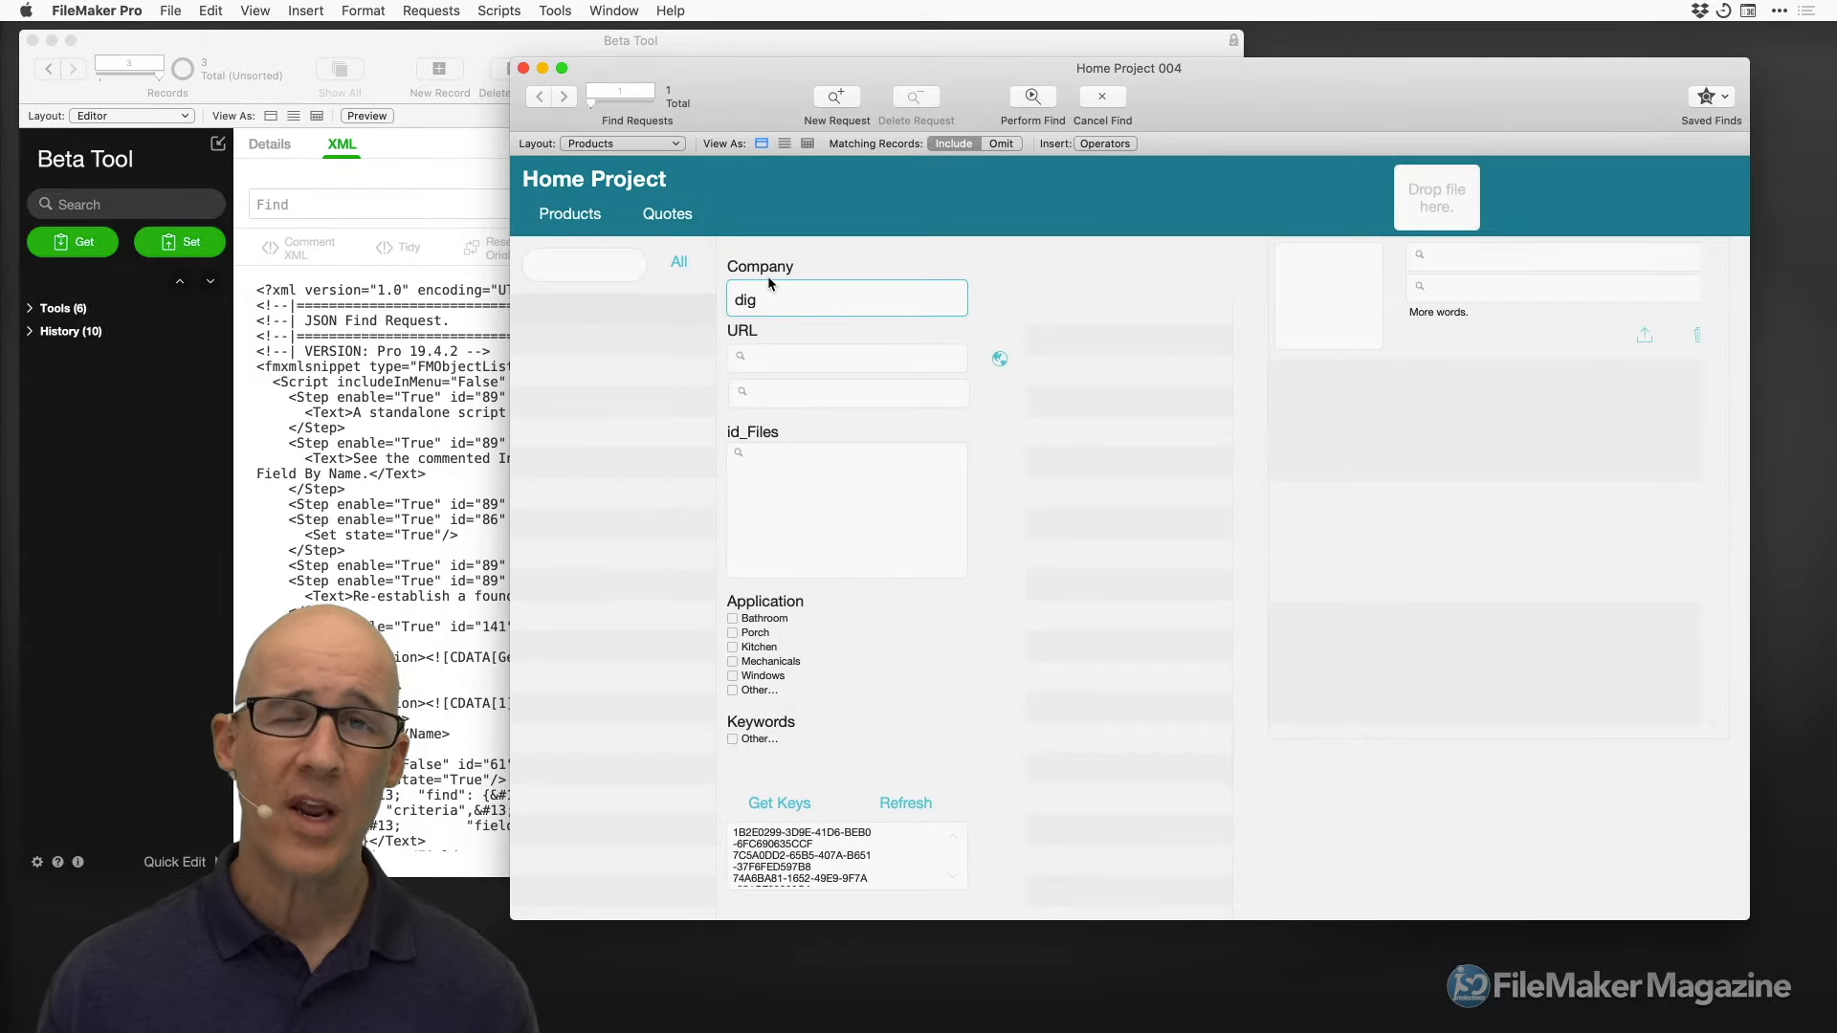
key("super+b")
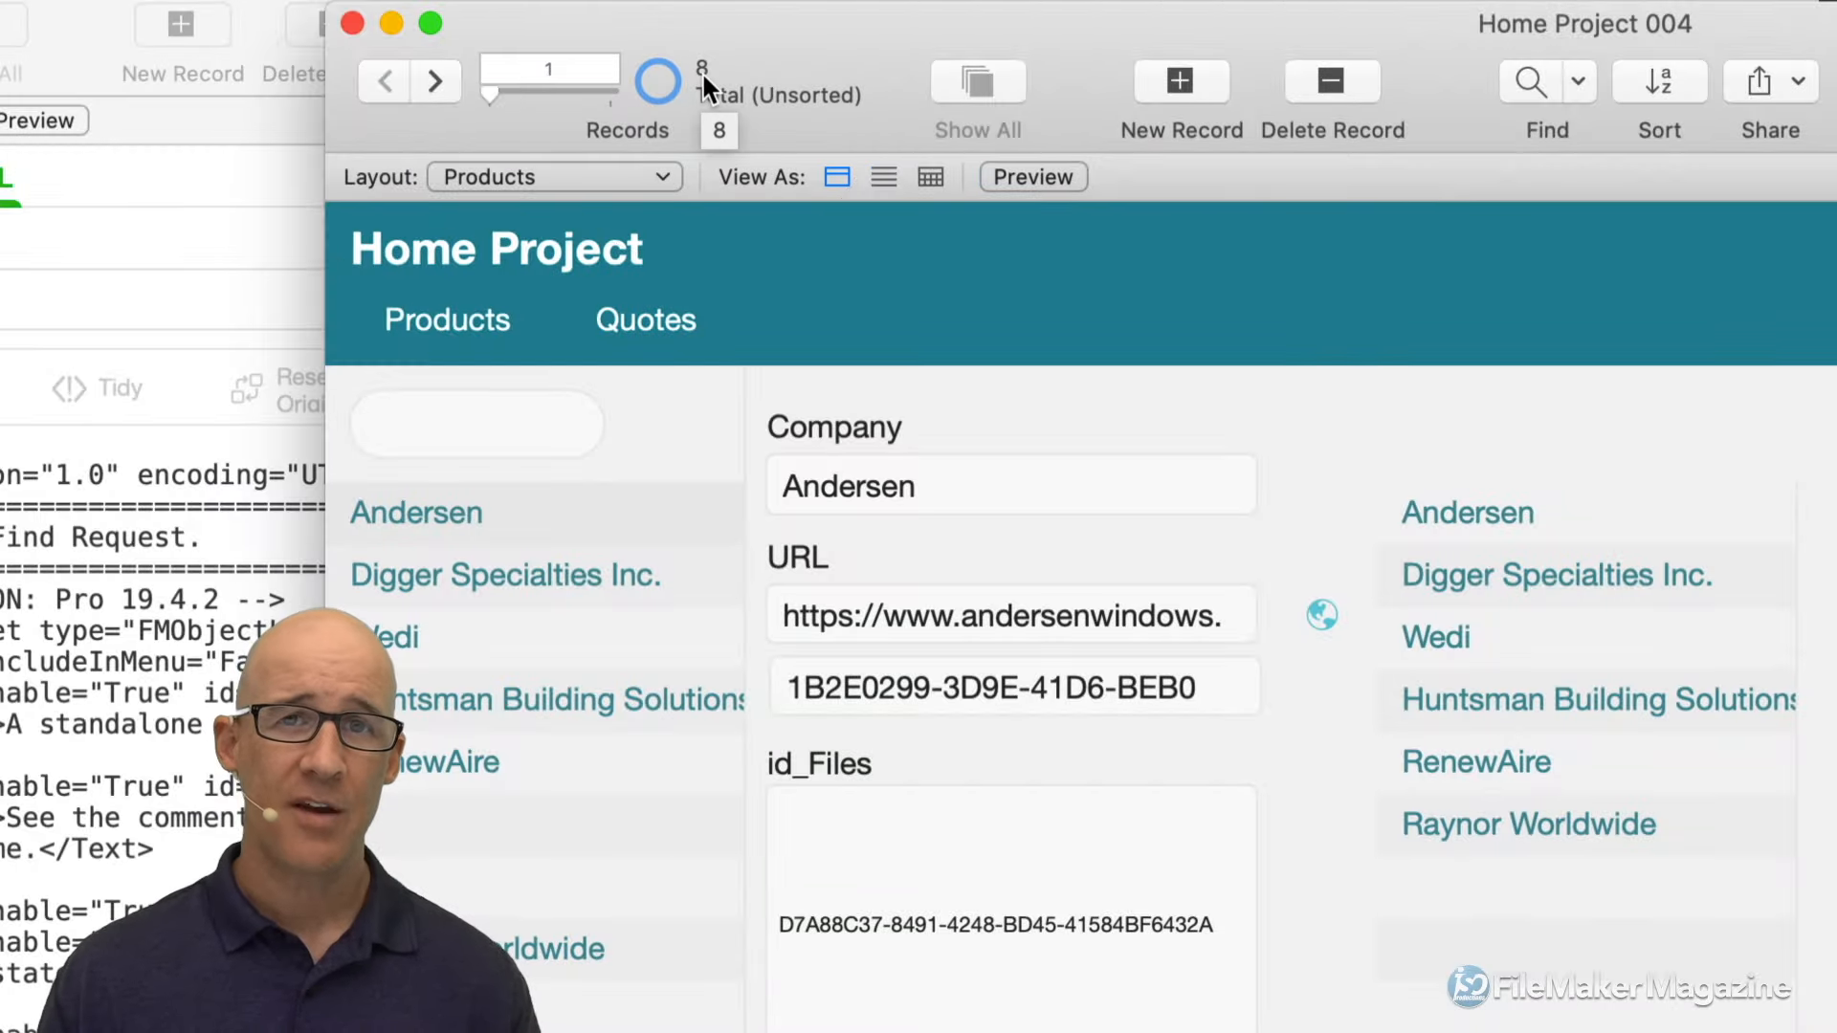
Create two find requests with the Company criteria "ander" and "dig", and page back and forth between them
key("super+f")
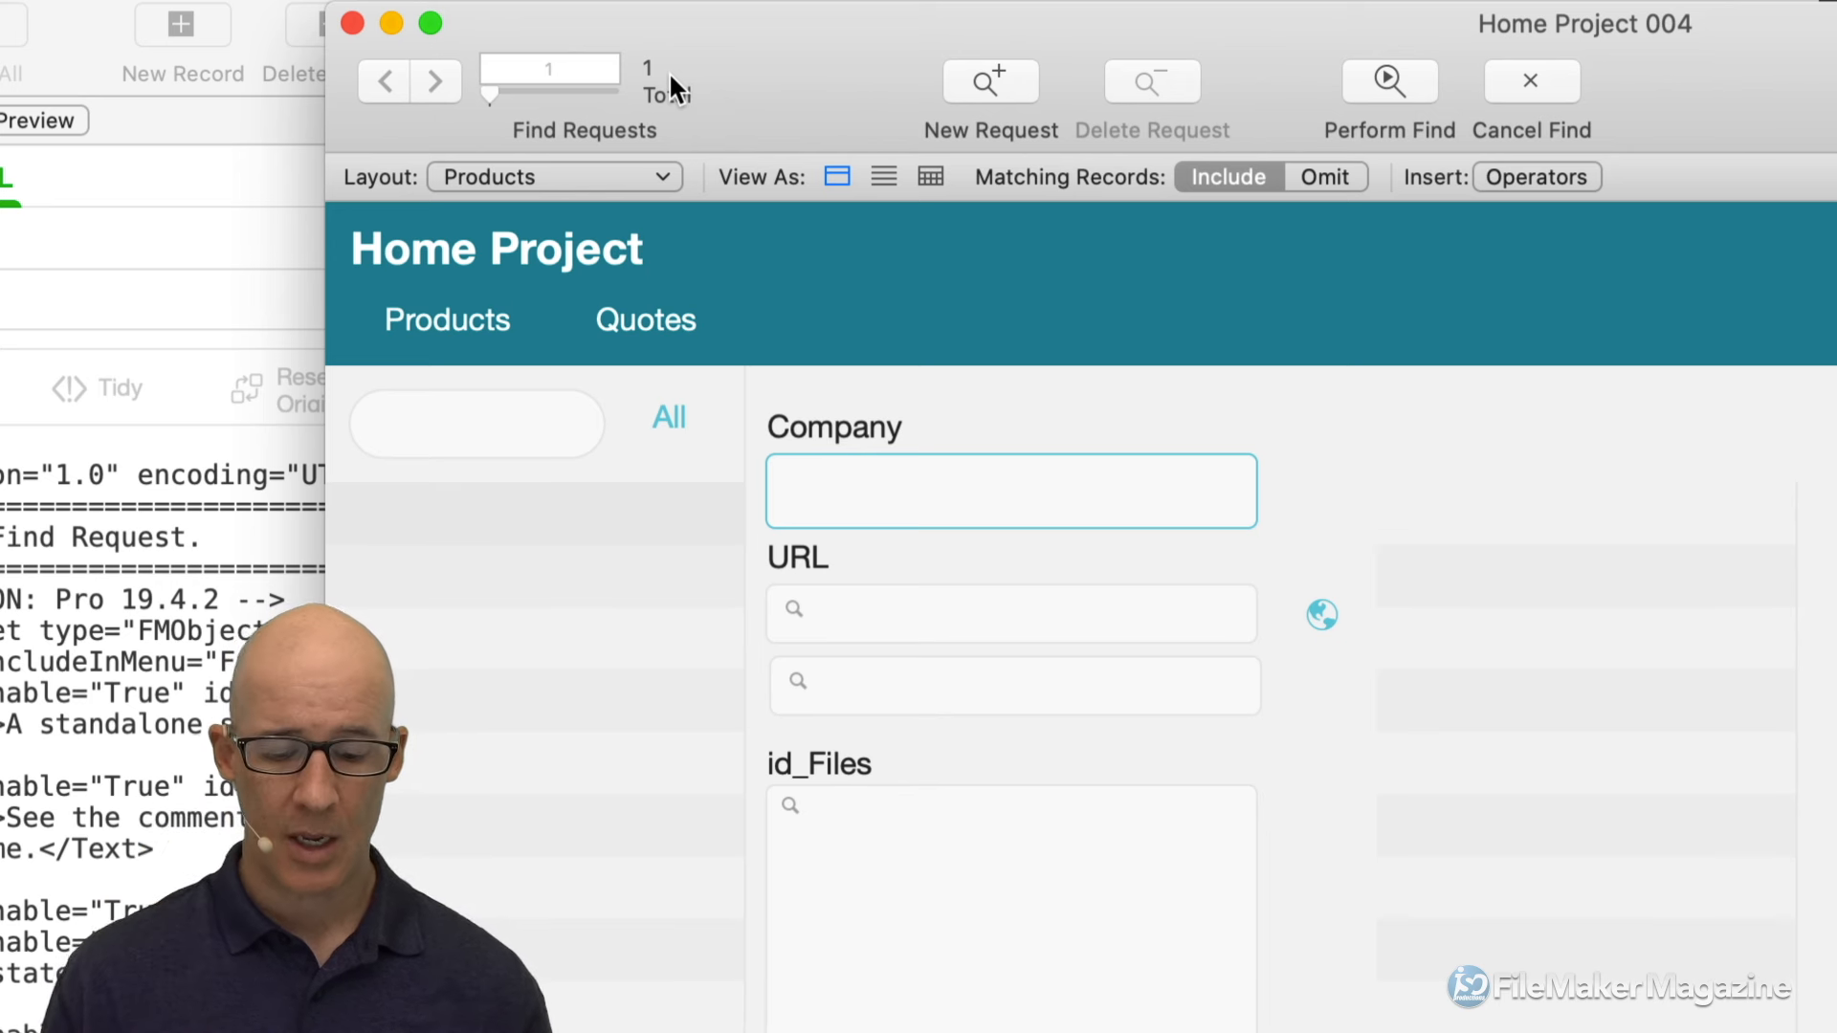
type("ander")
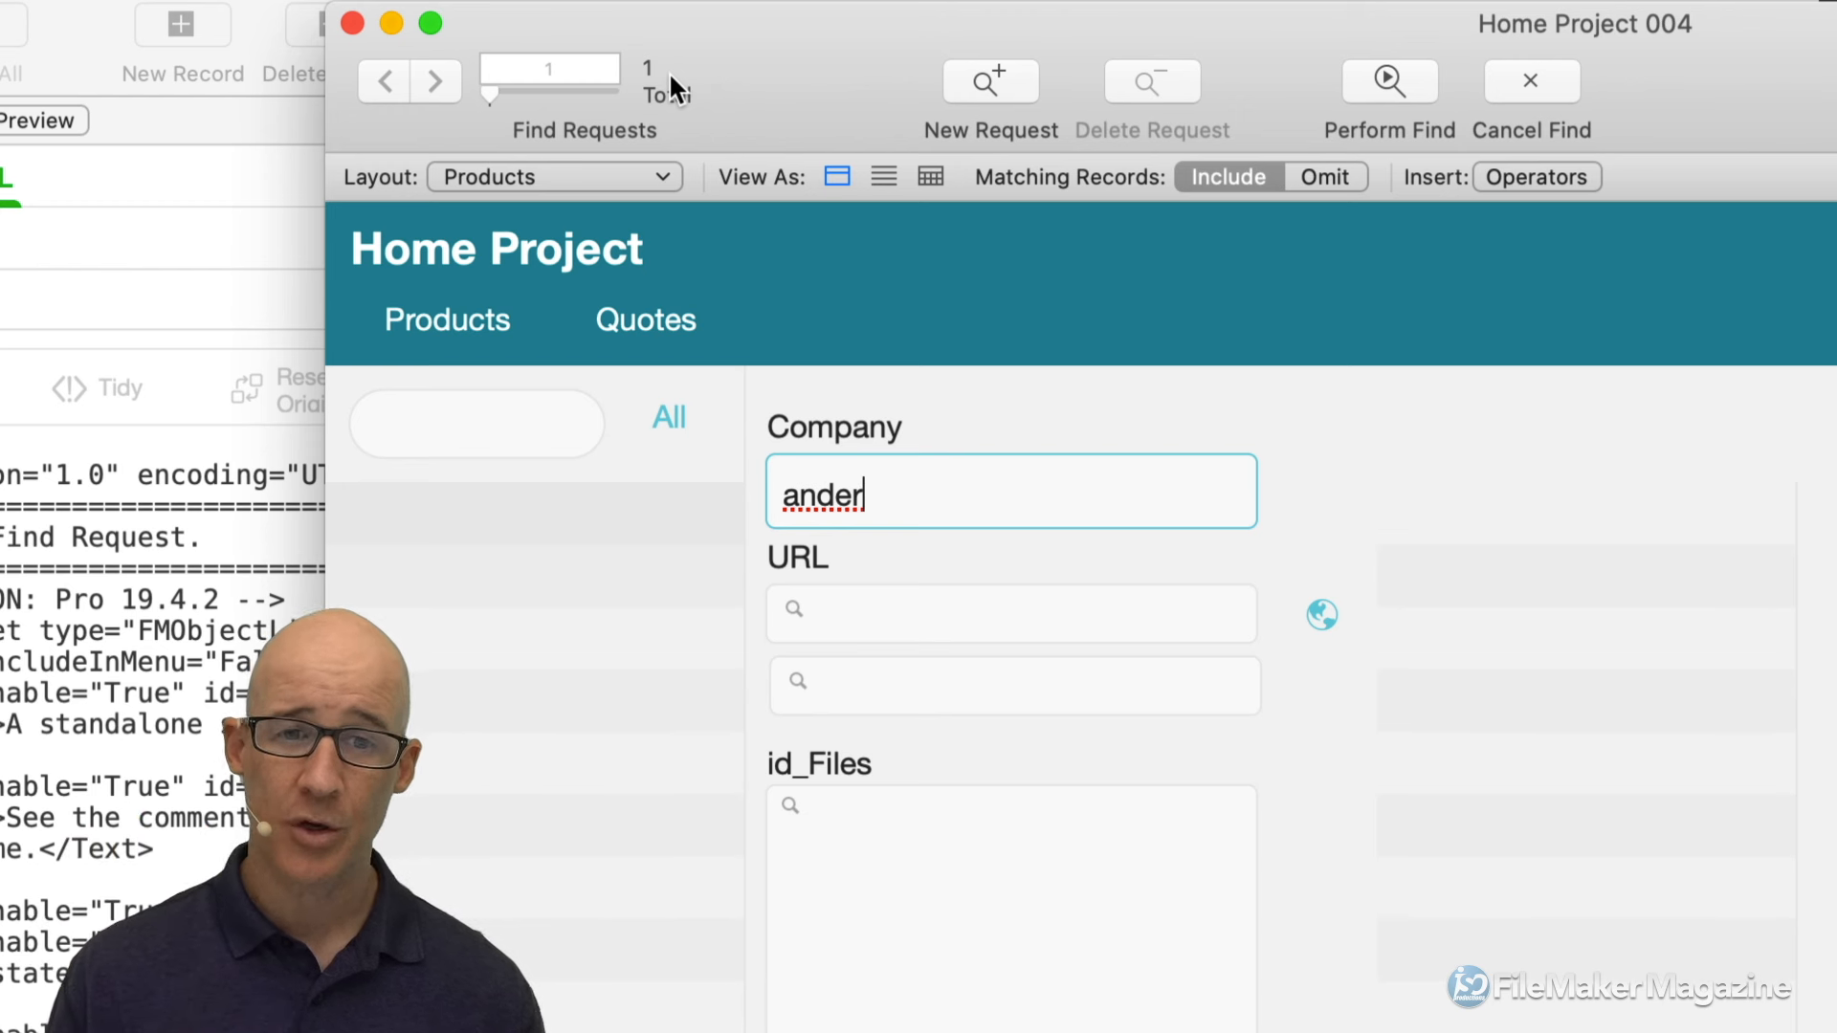
key("super+n")
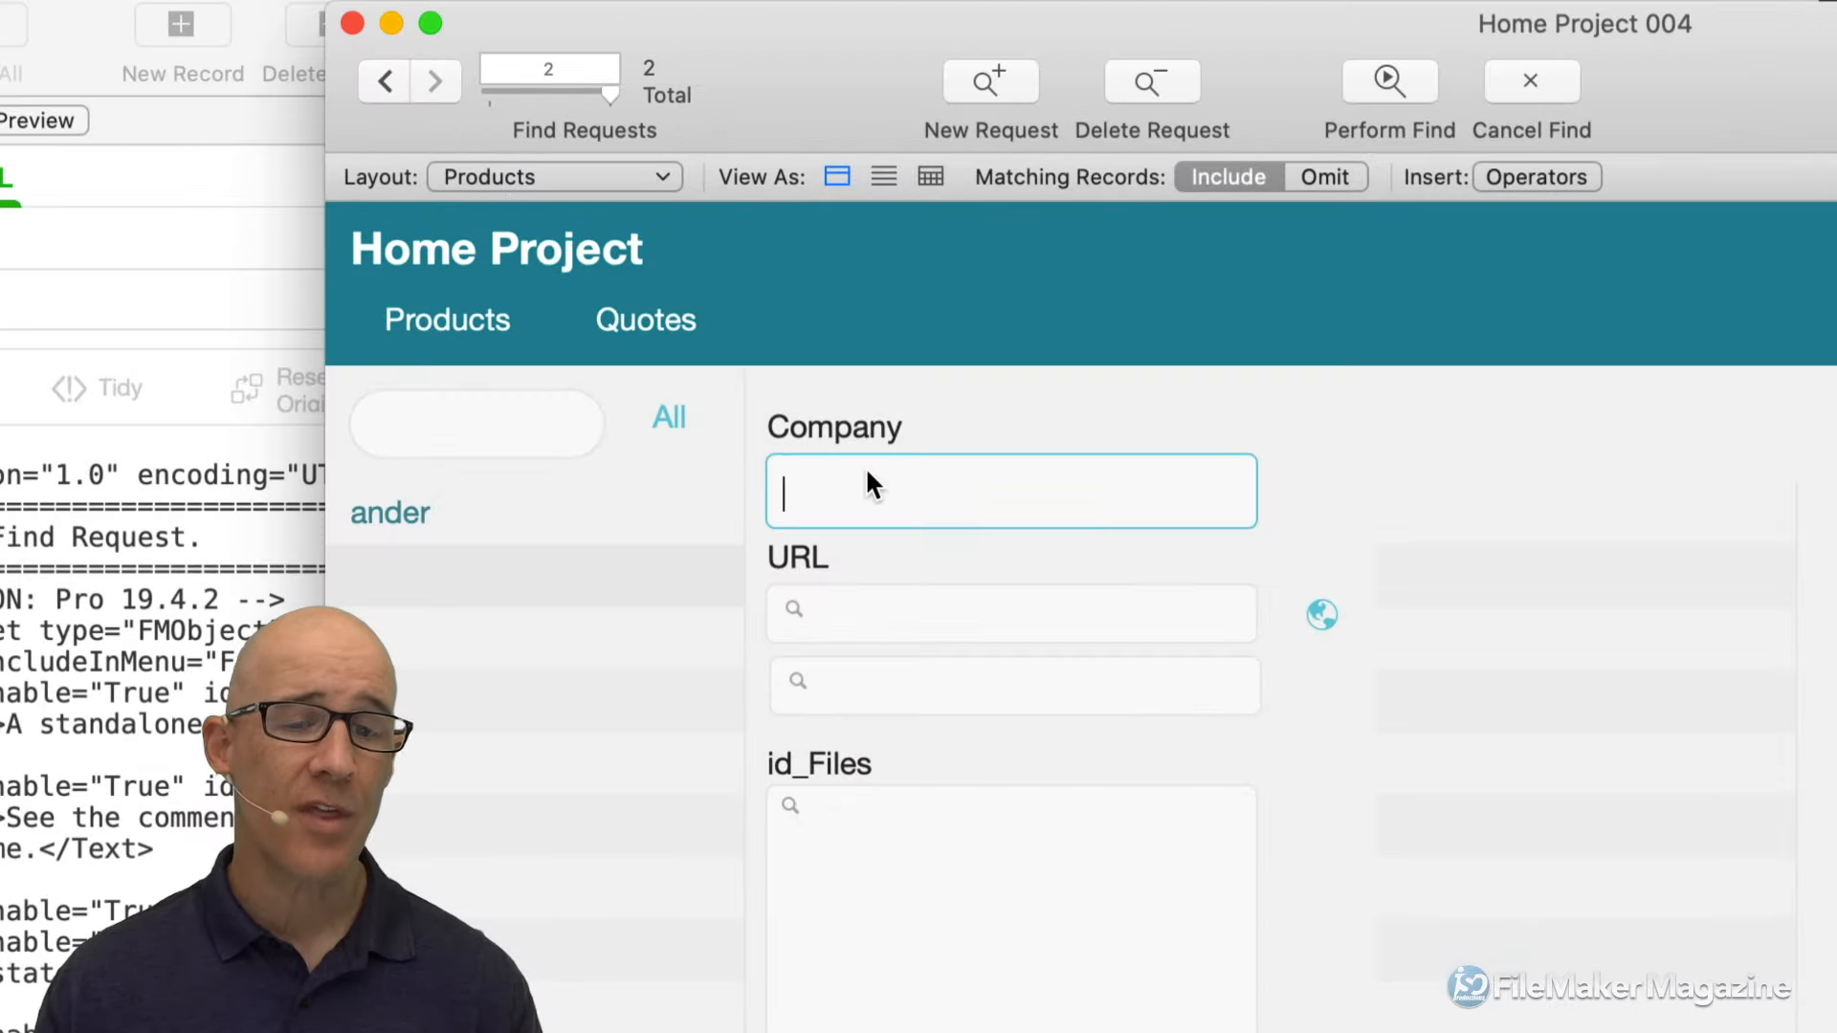
type("dig")
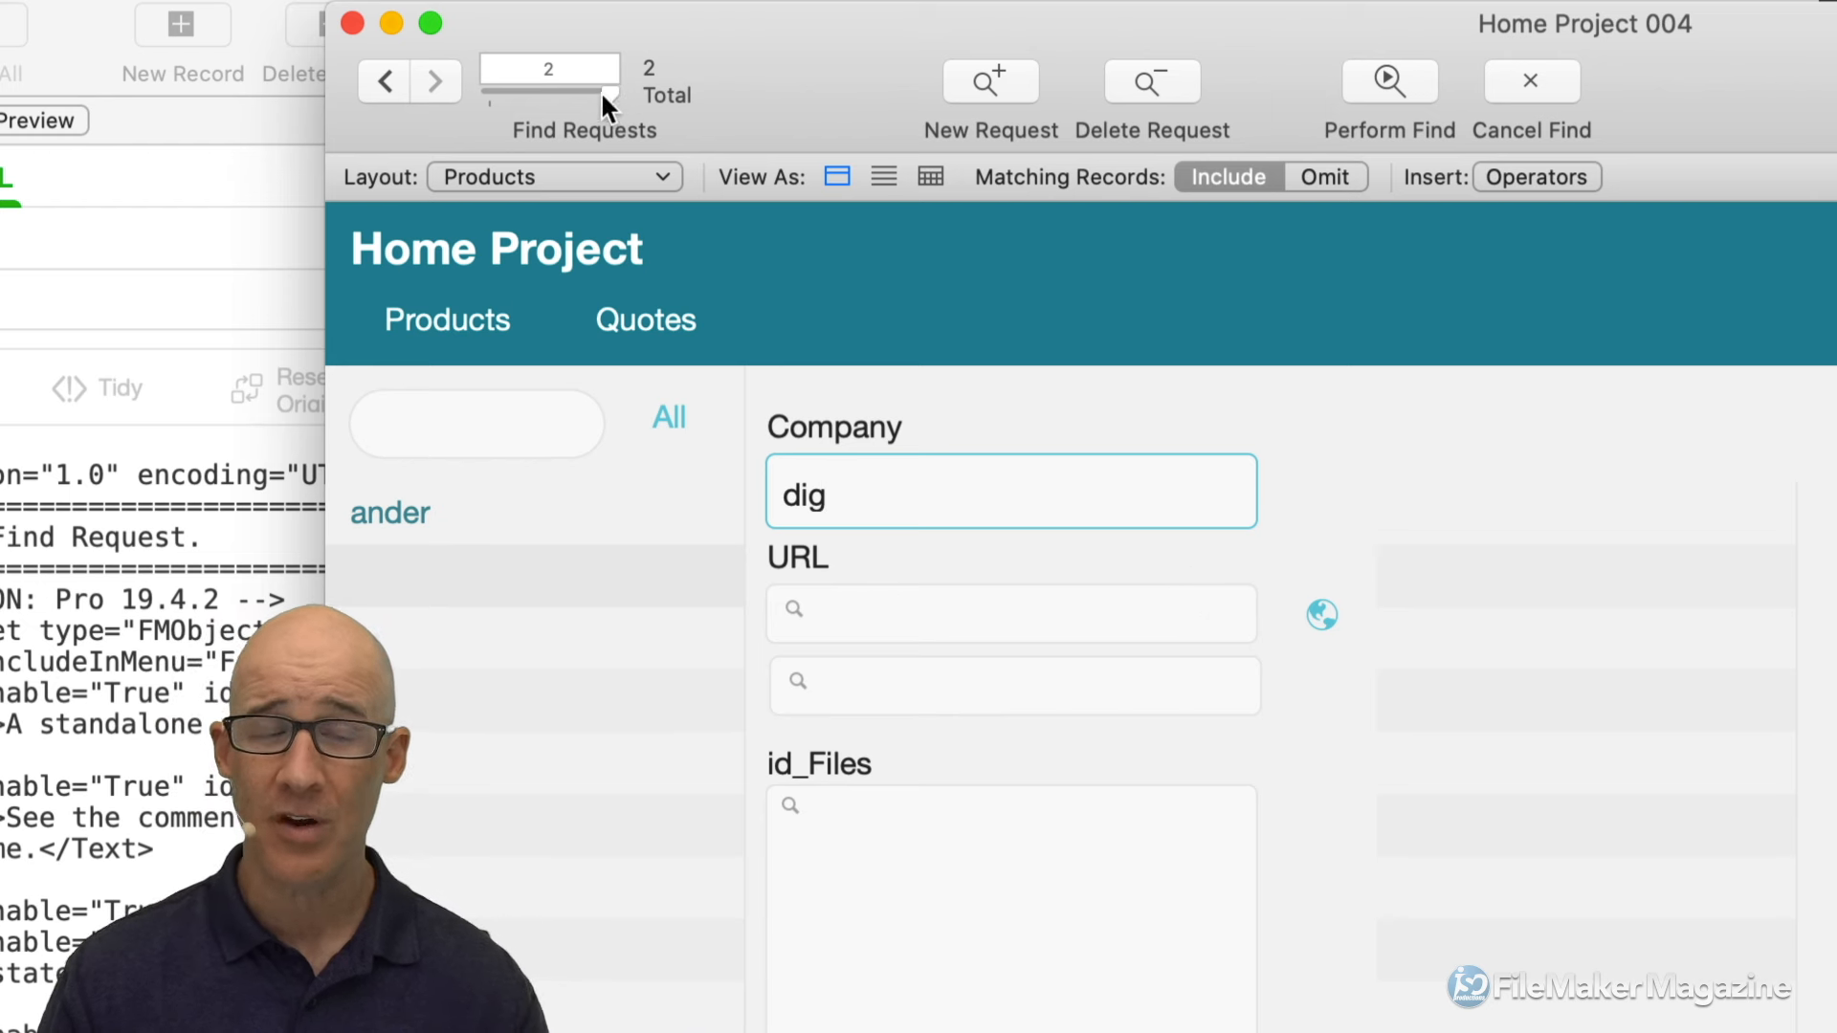
left_click(378, 76)
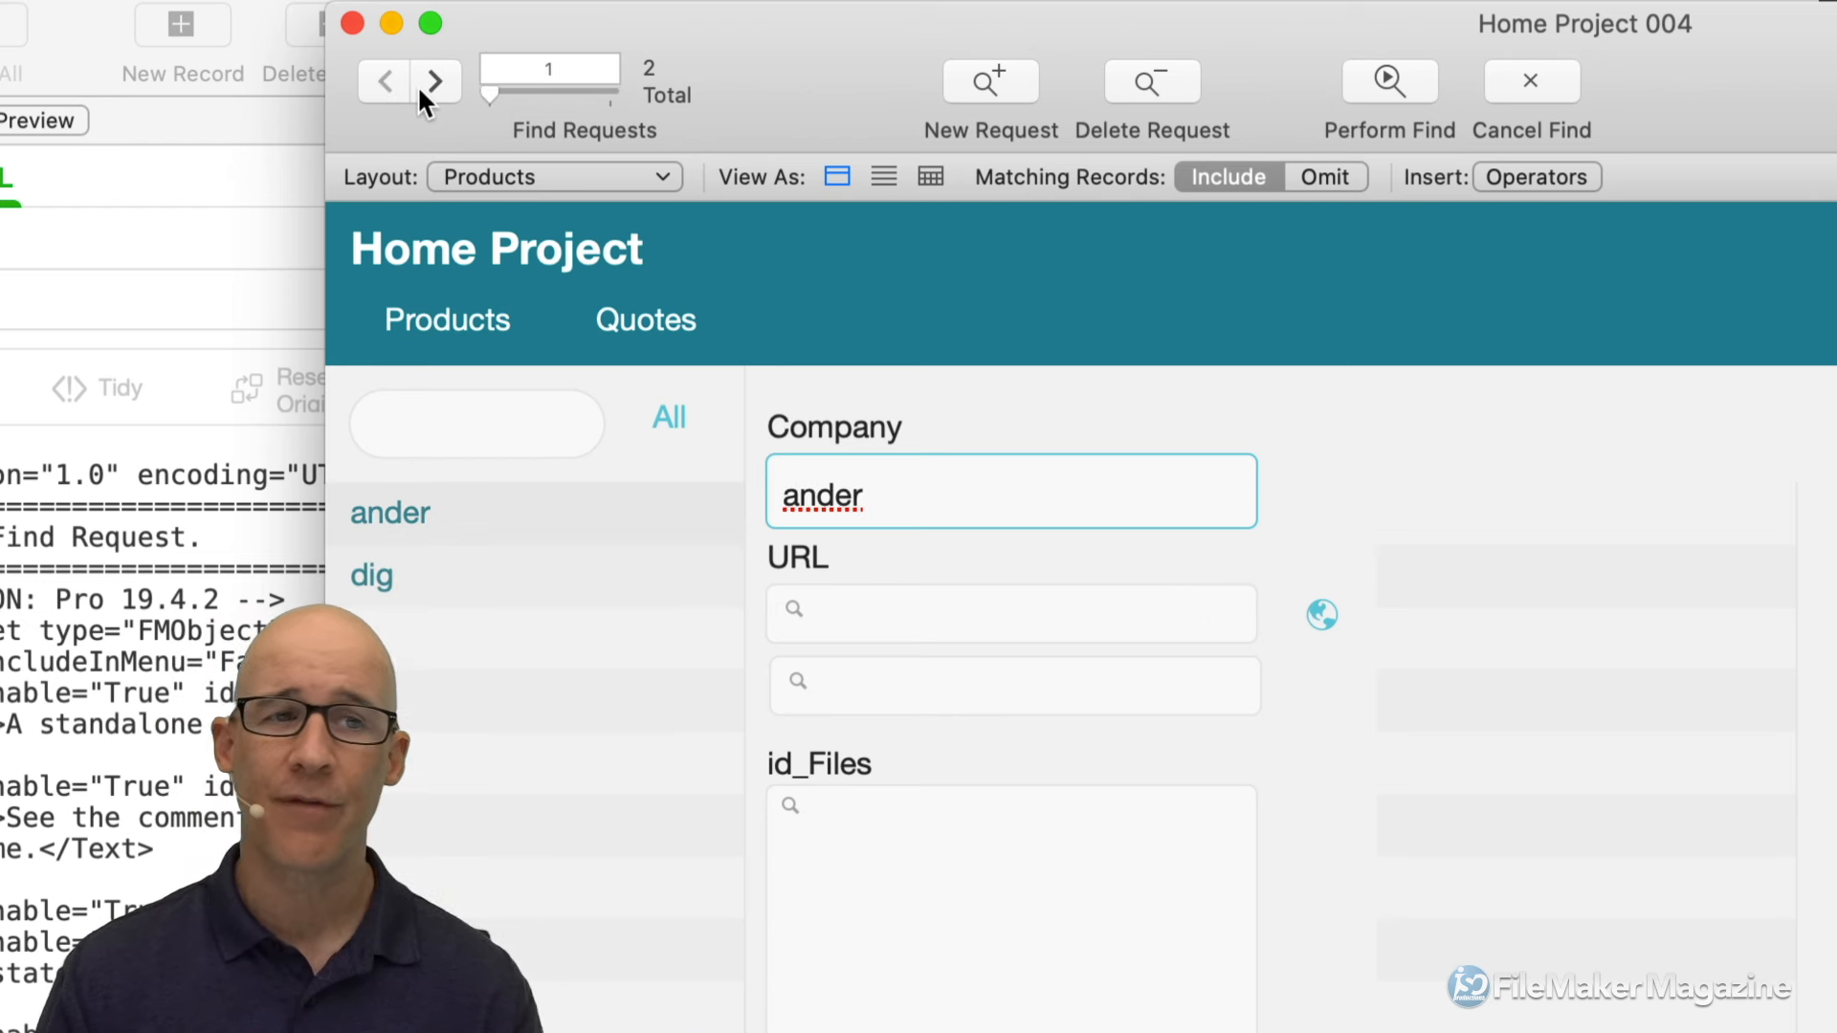
left_click(432, 80)
left_click(382, 76)
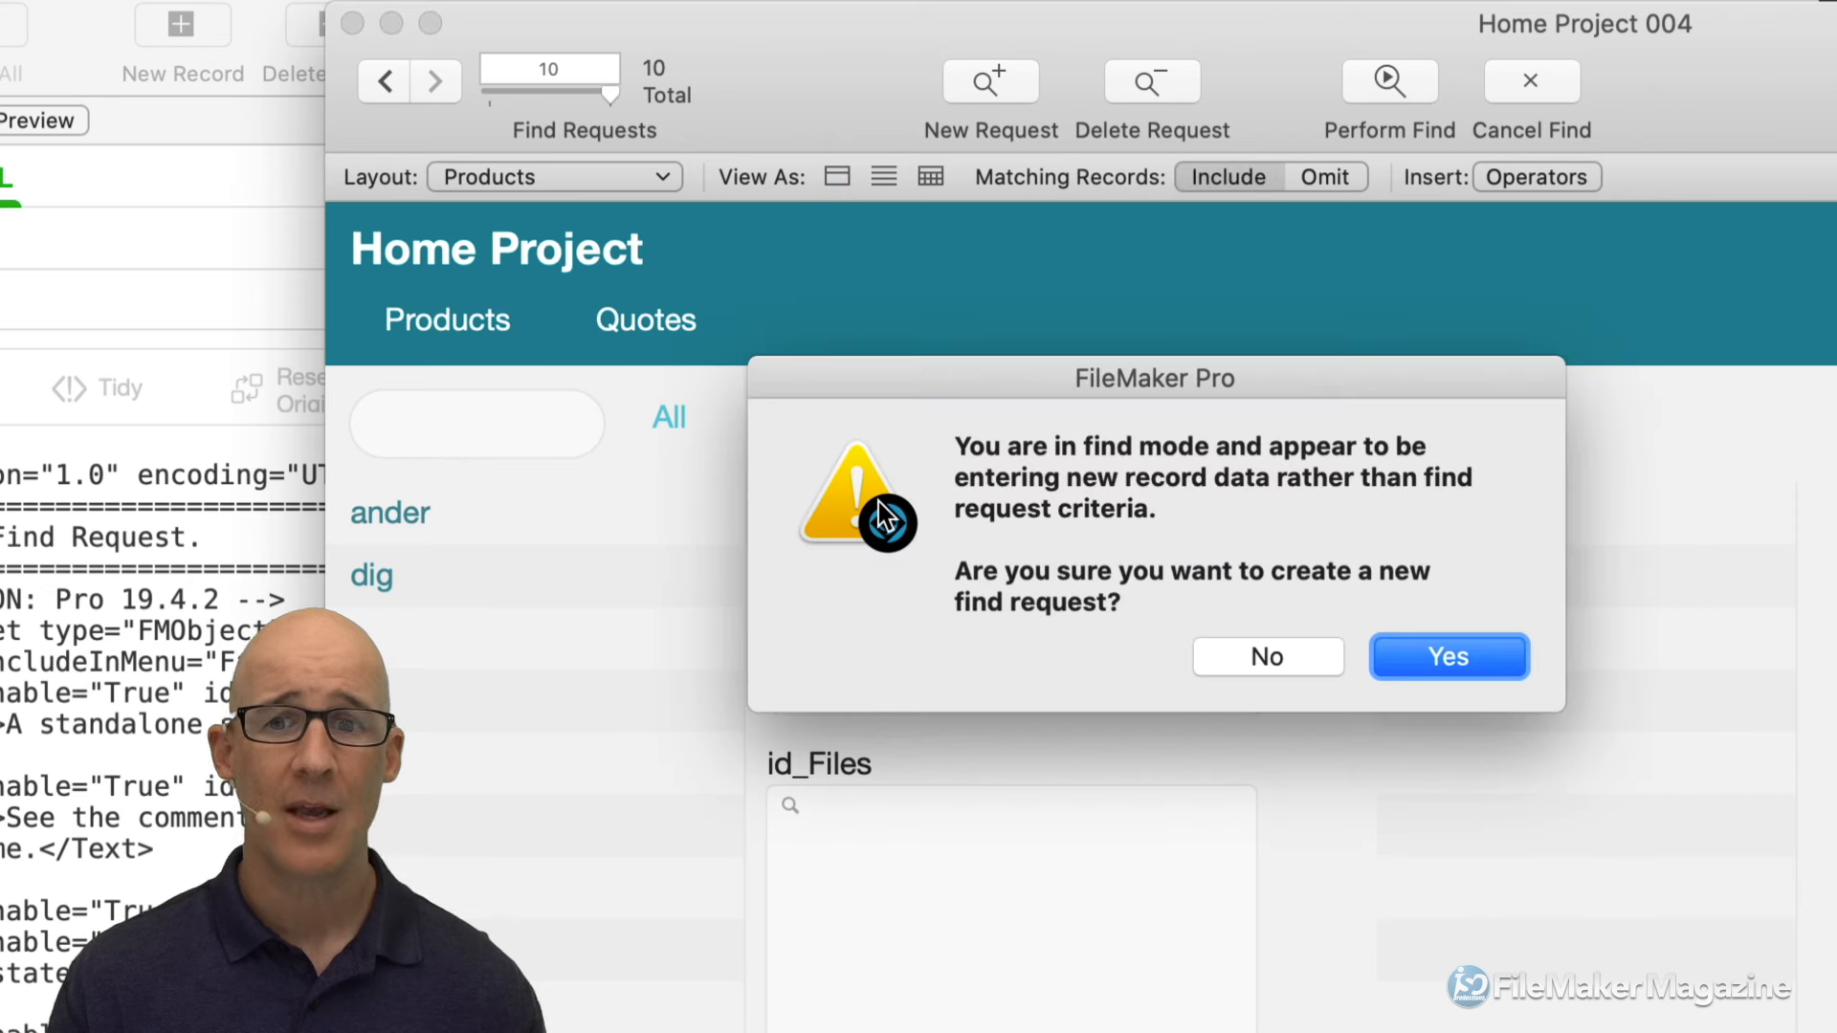
Move the alert aside, decline creating another find request, and return to Browse mode
left_click_drag(1189, 380, 1037, 176)
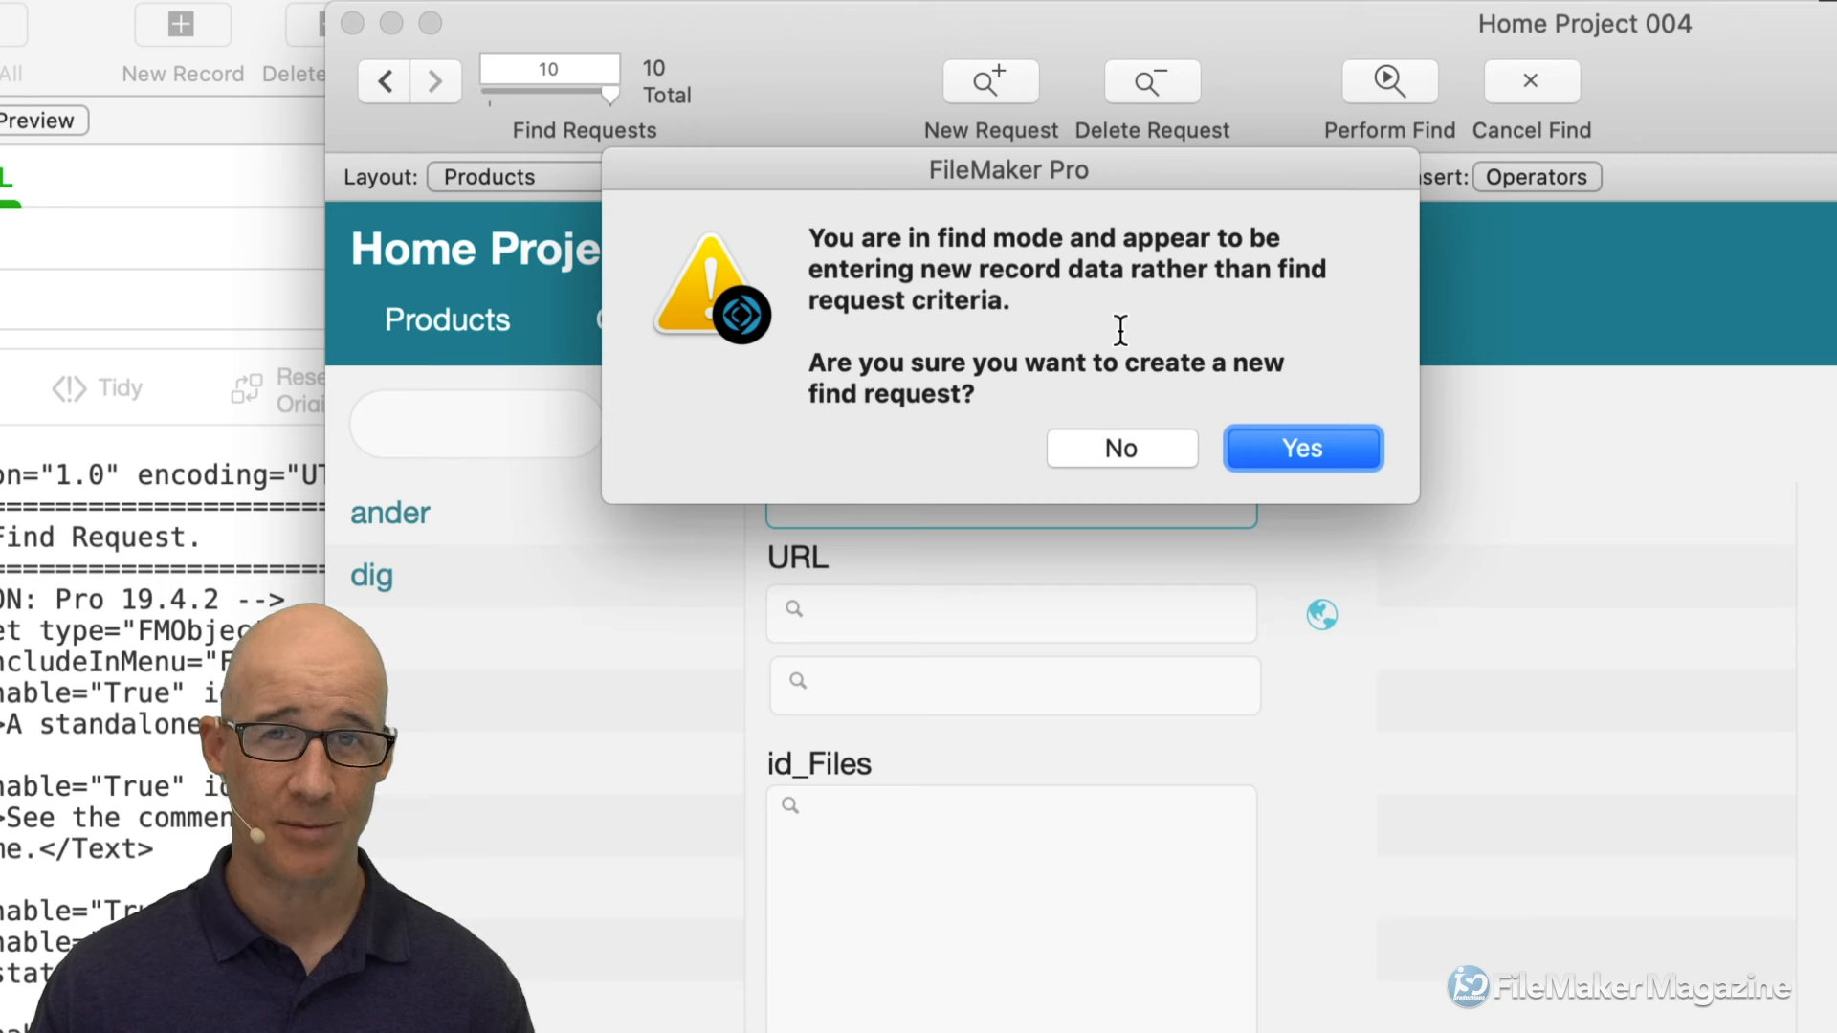
left_click(1151, 452)
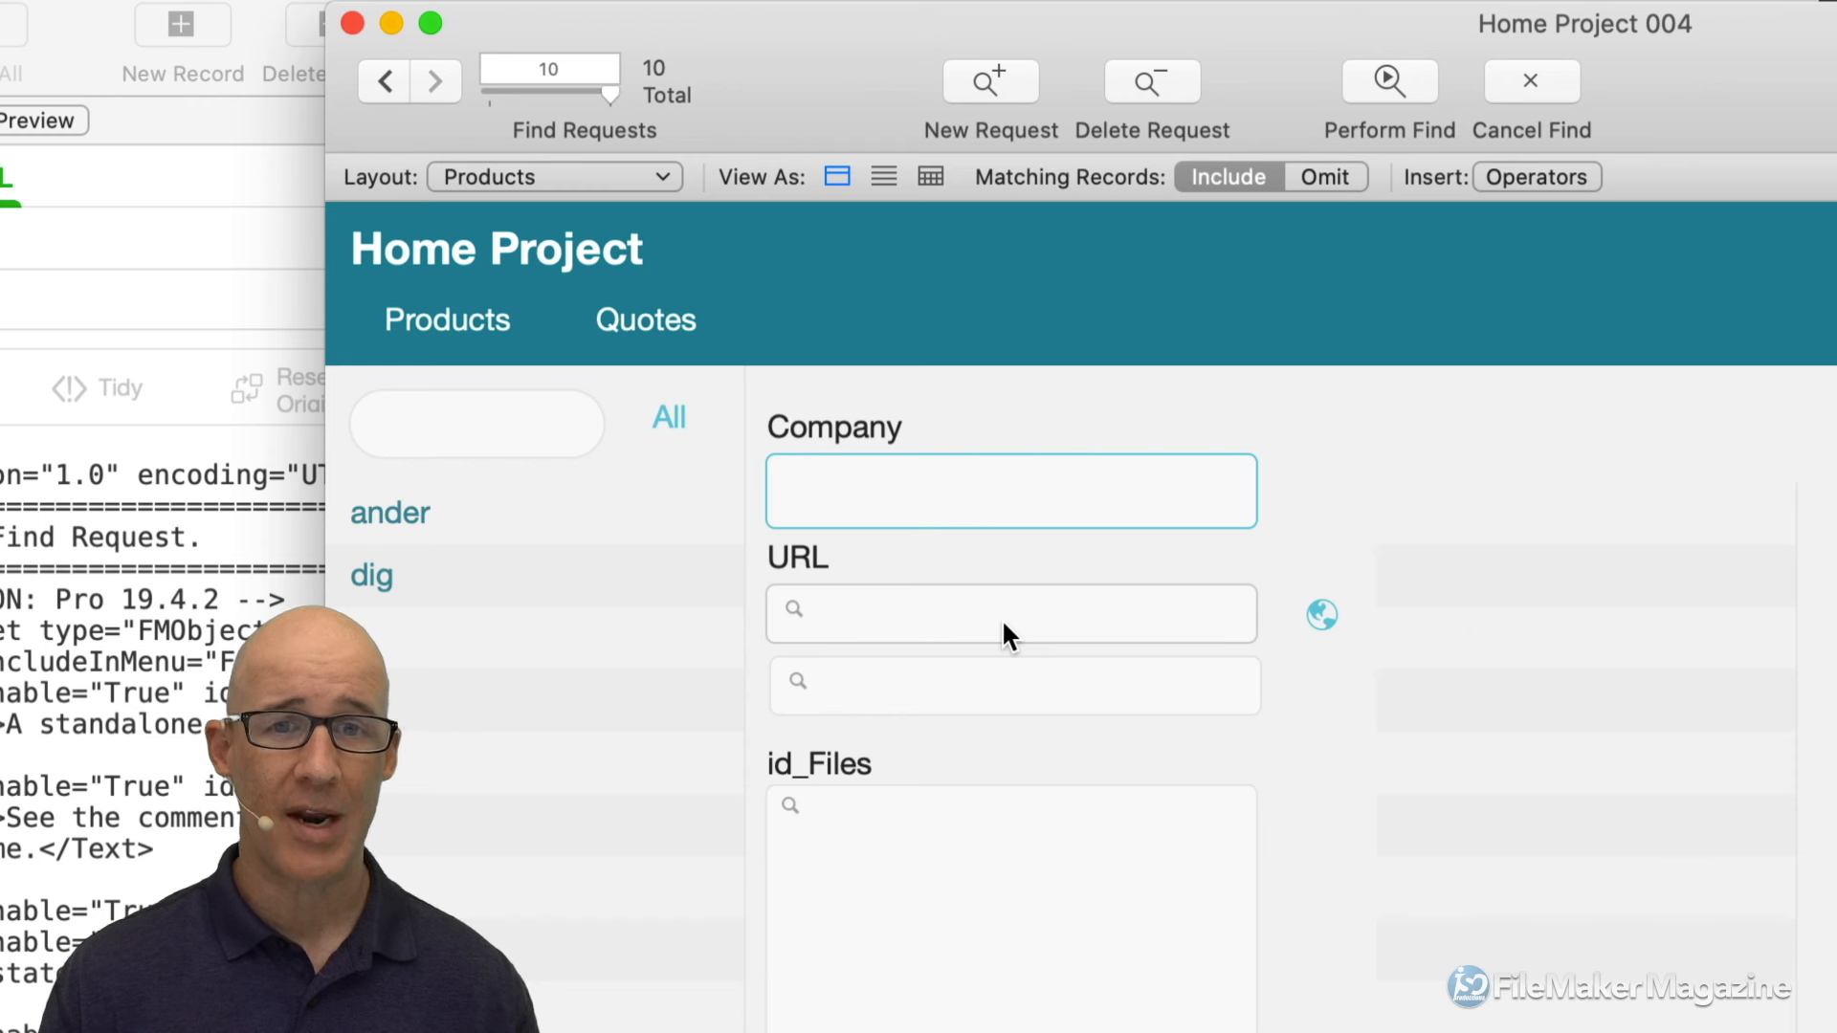
key("Return")
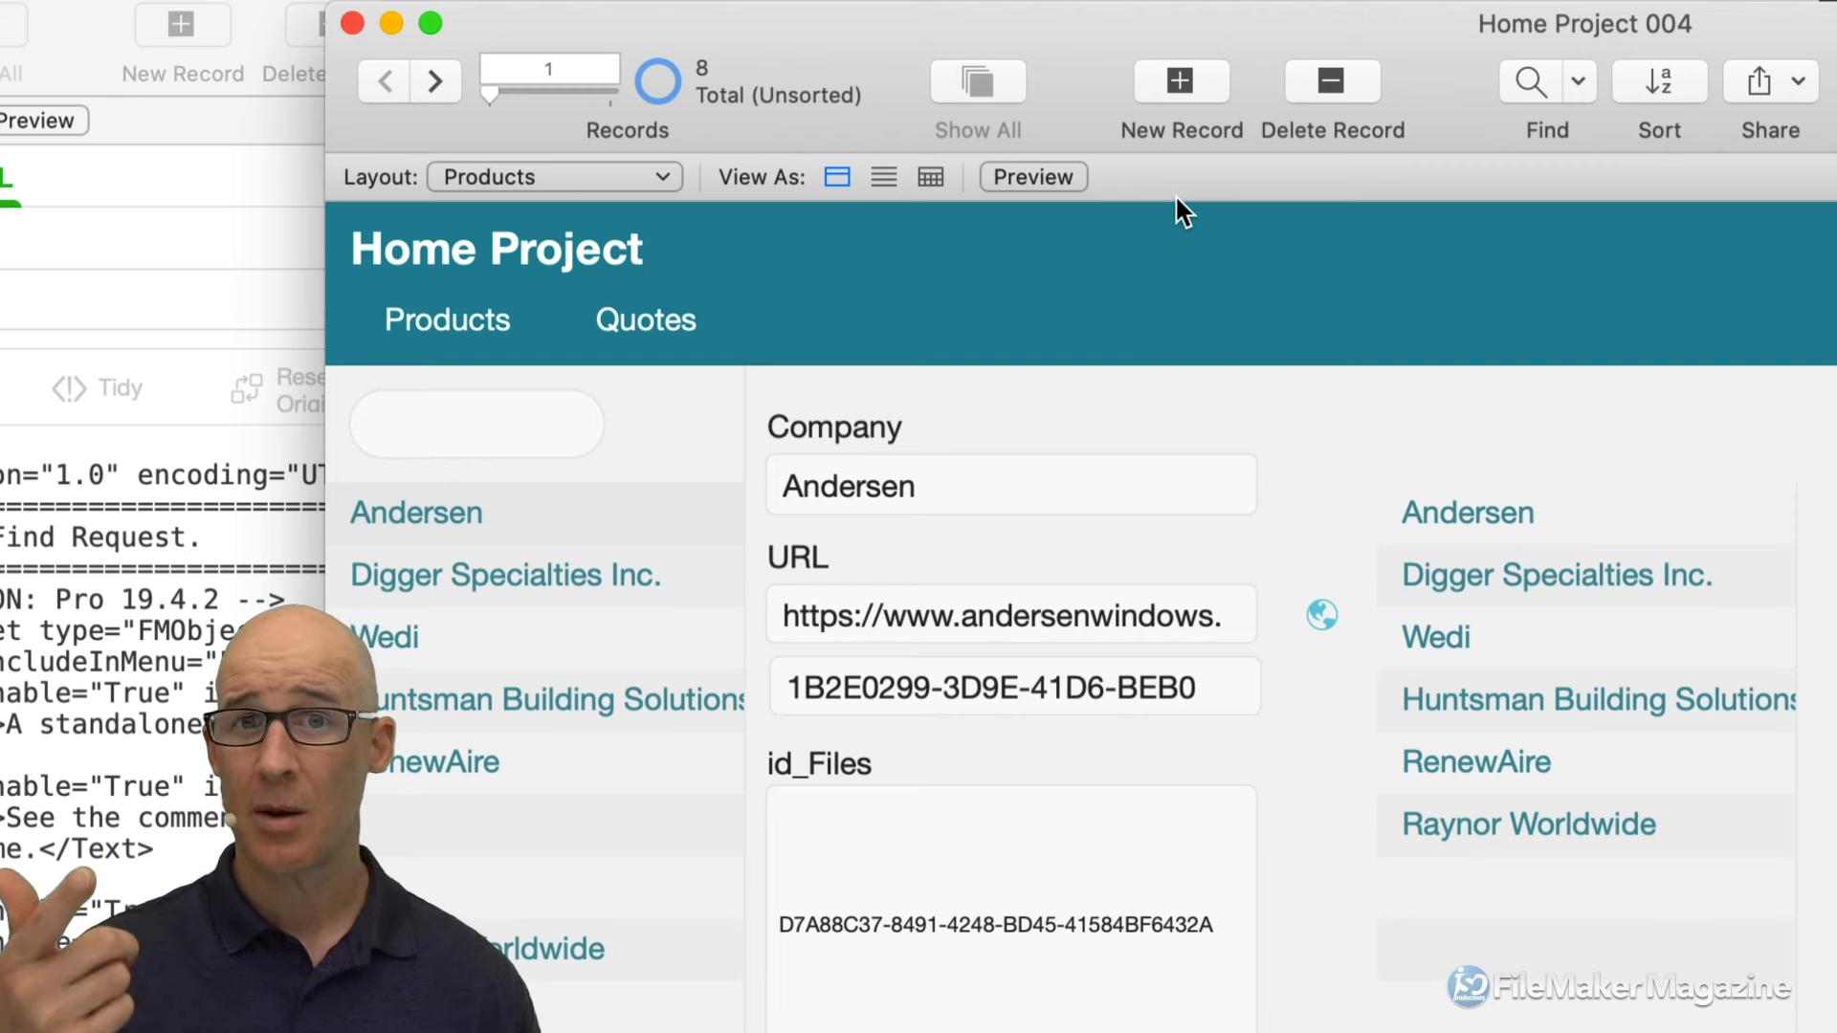
Create two find requests with the Company criteria "ander" and "dig", and go back to the first request's Company value
key("super+f")
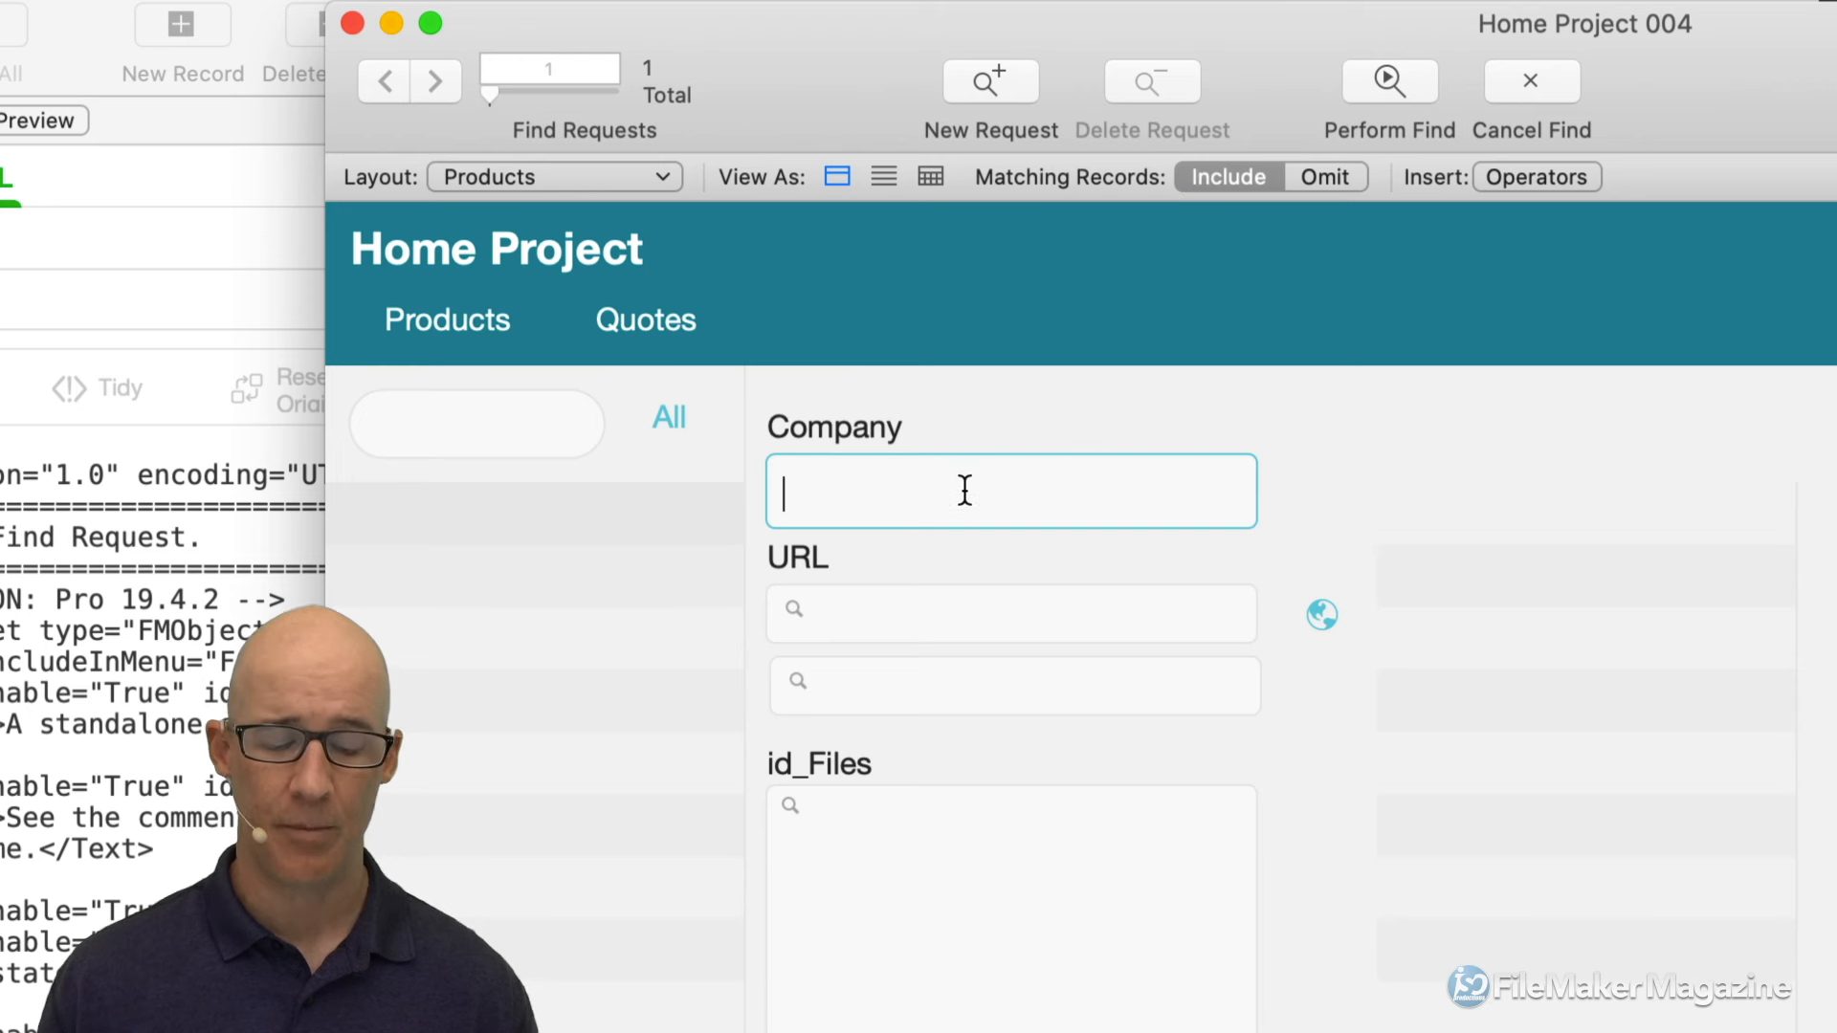
type("ander")
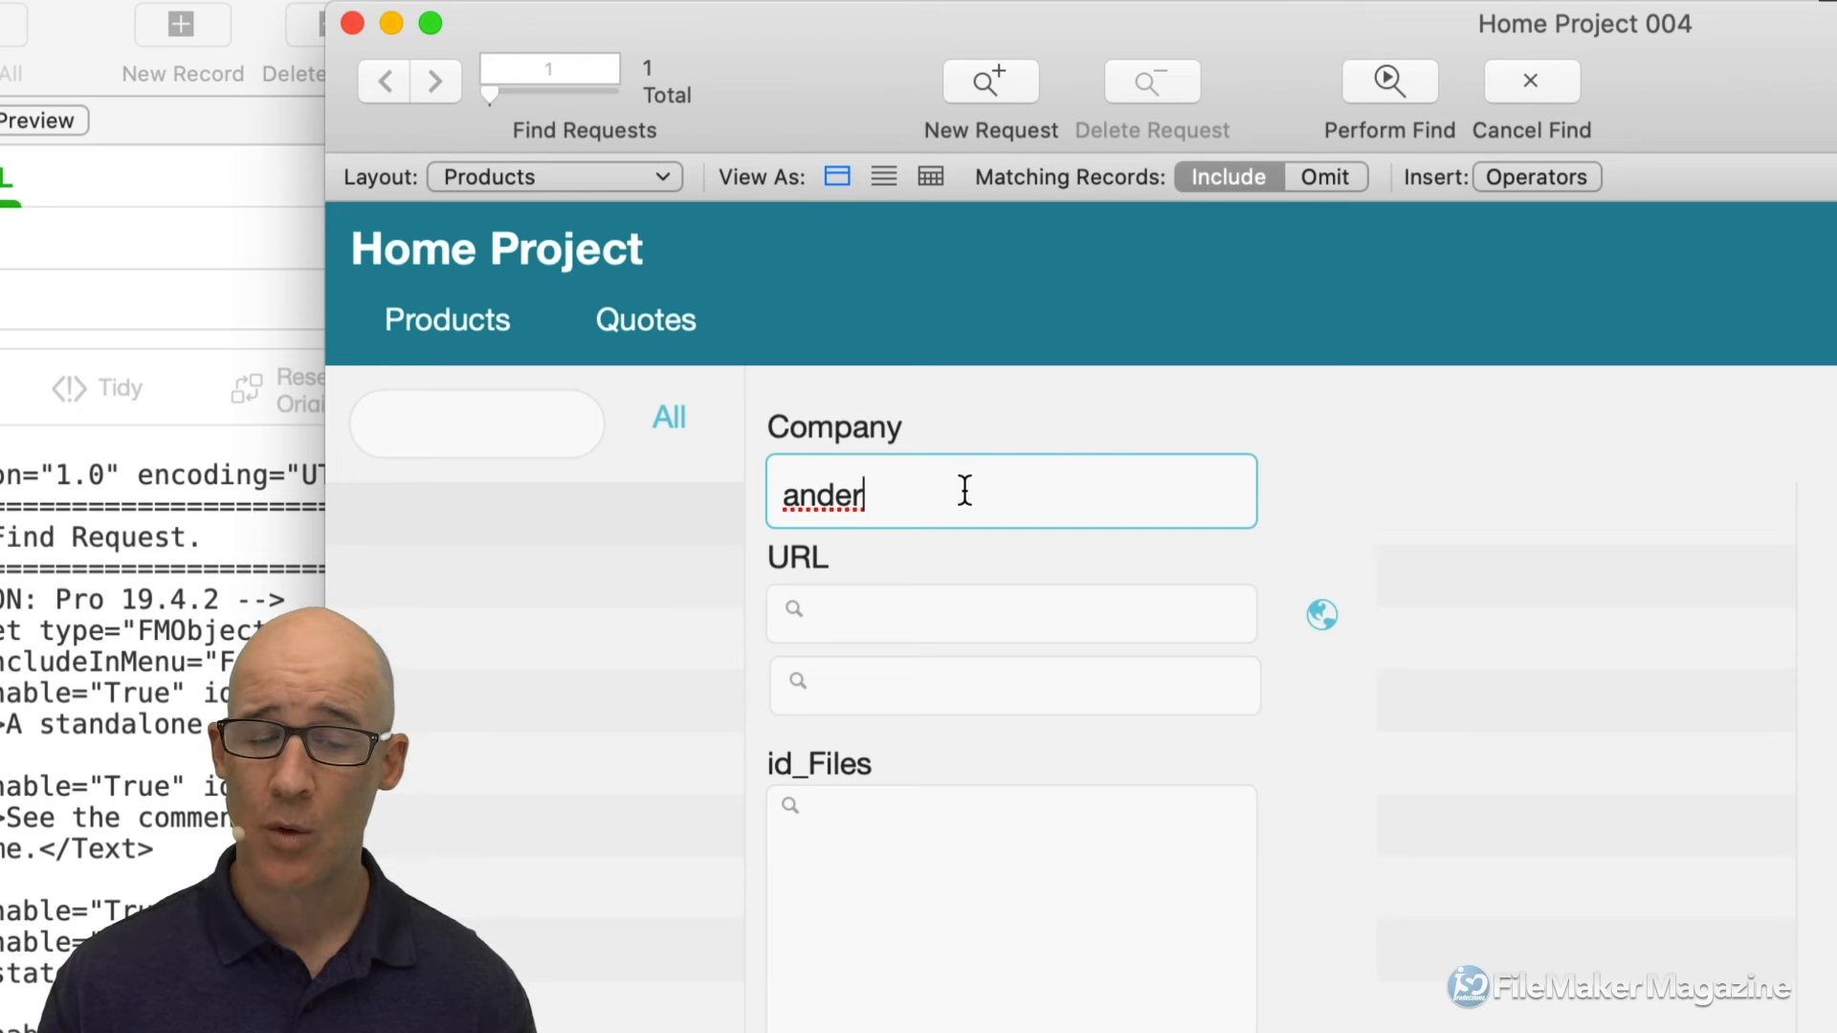
key("super+n")
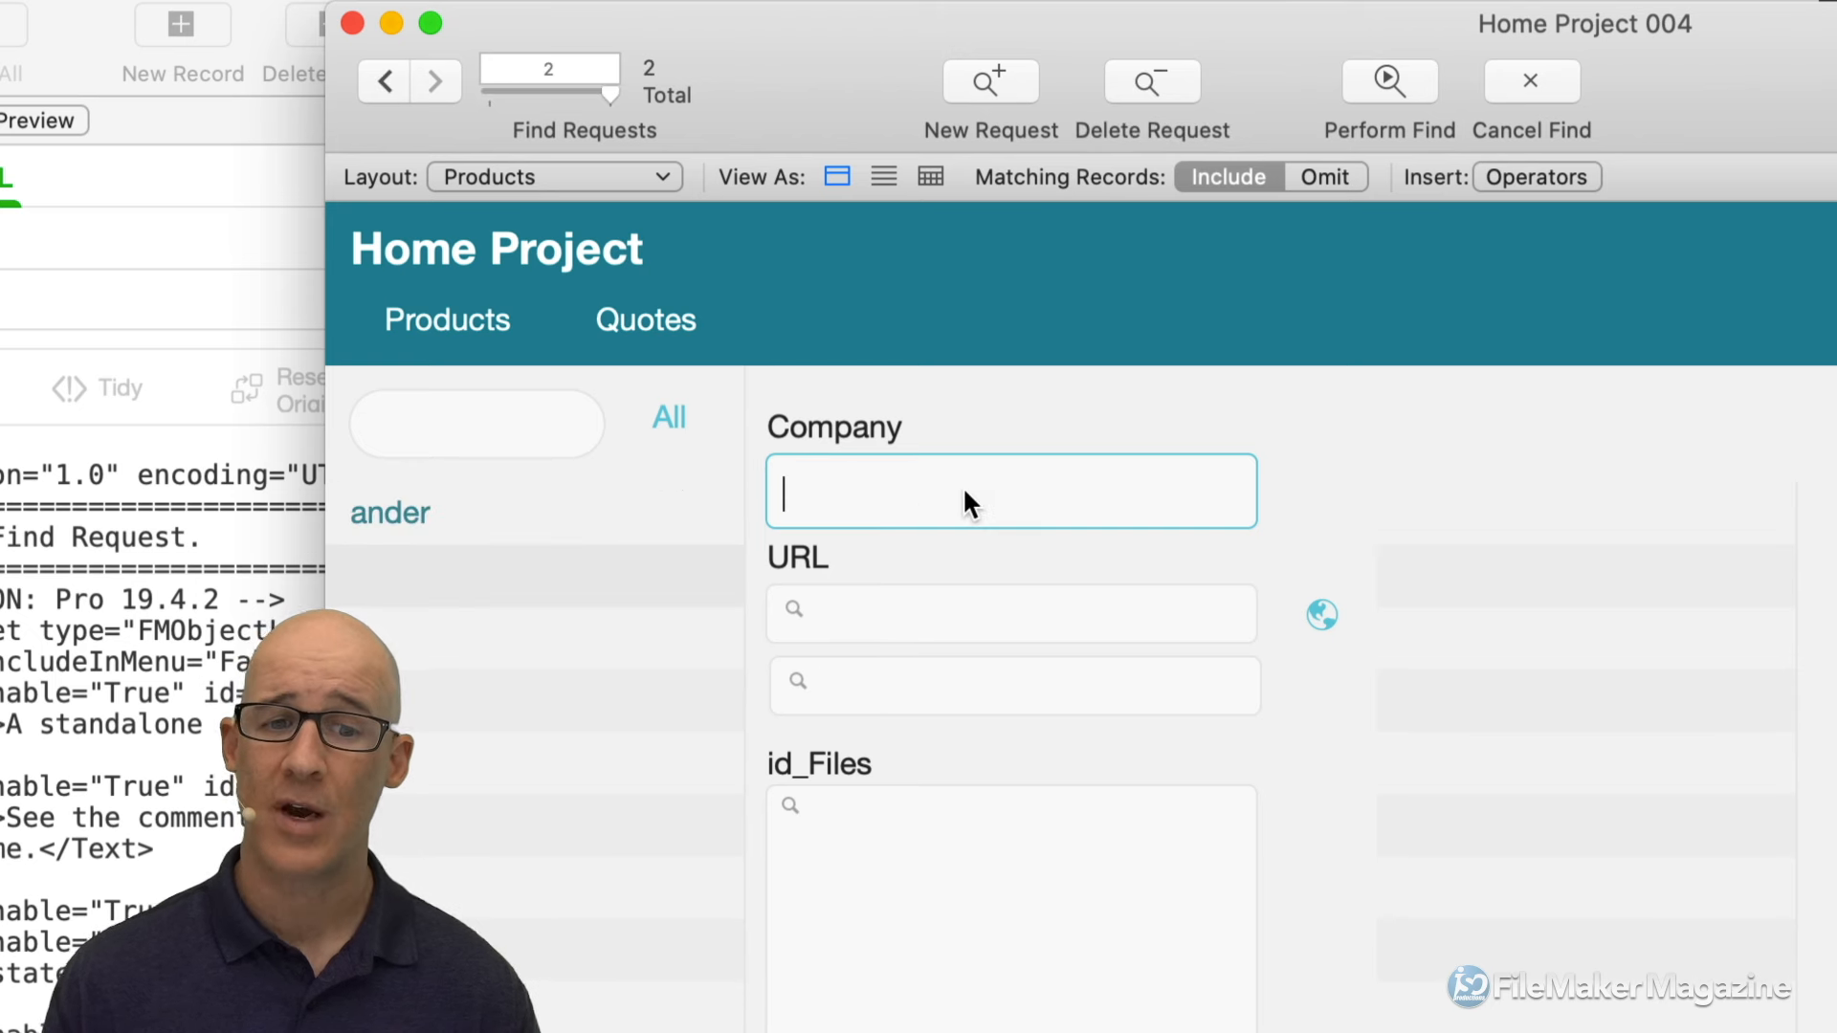
type("dig")
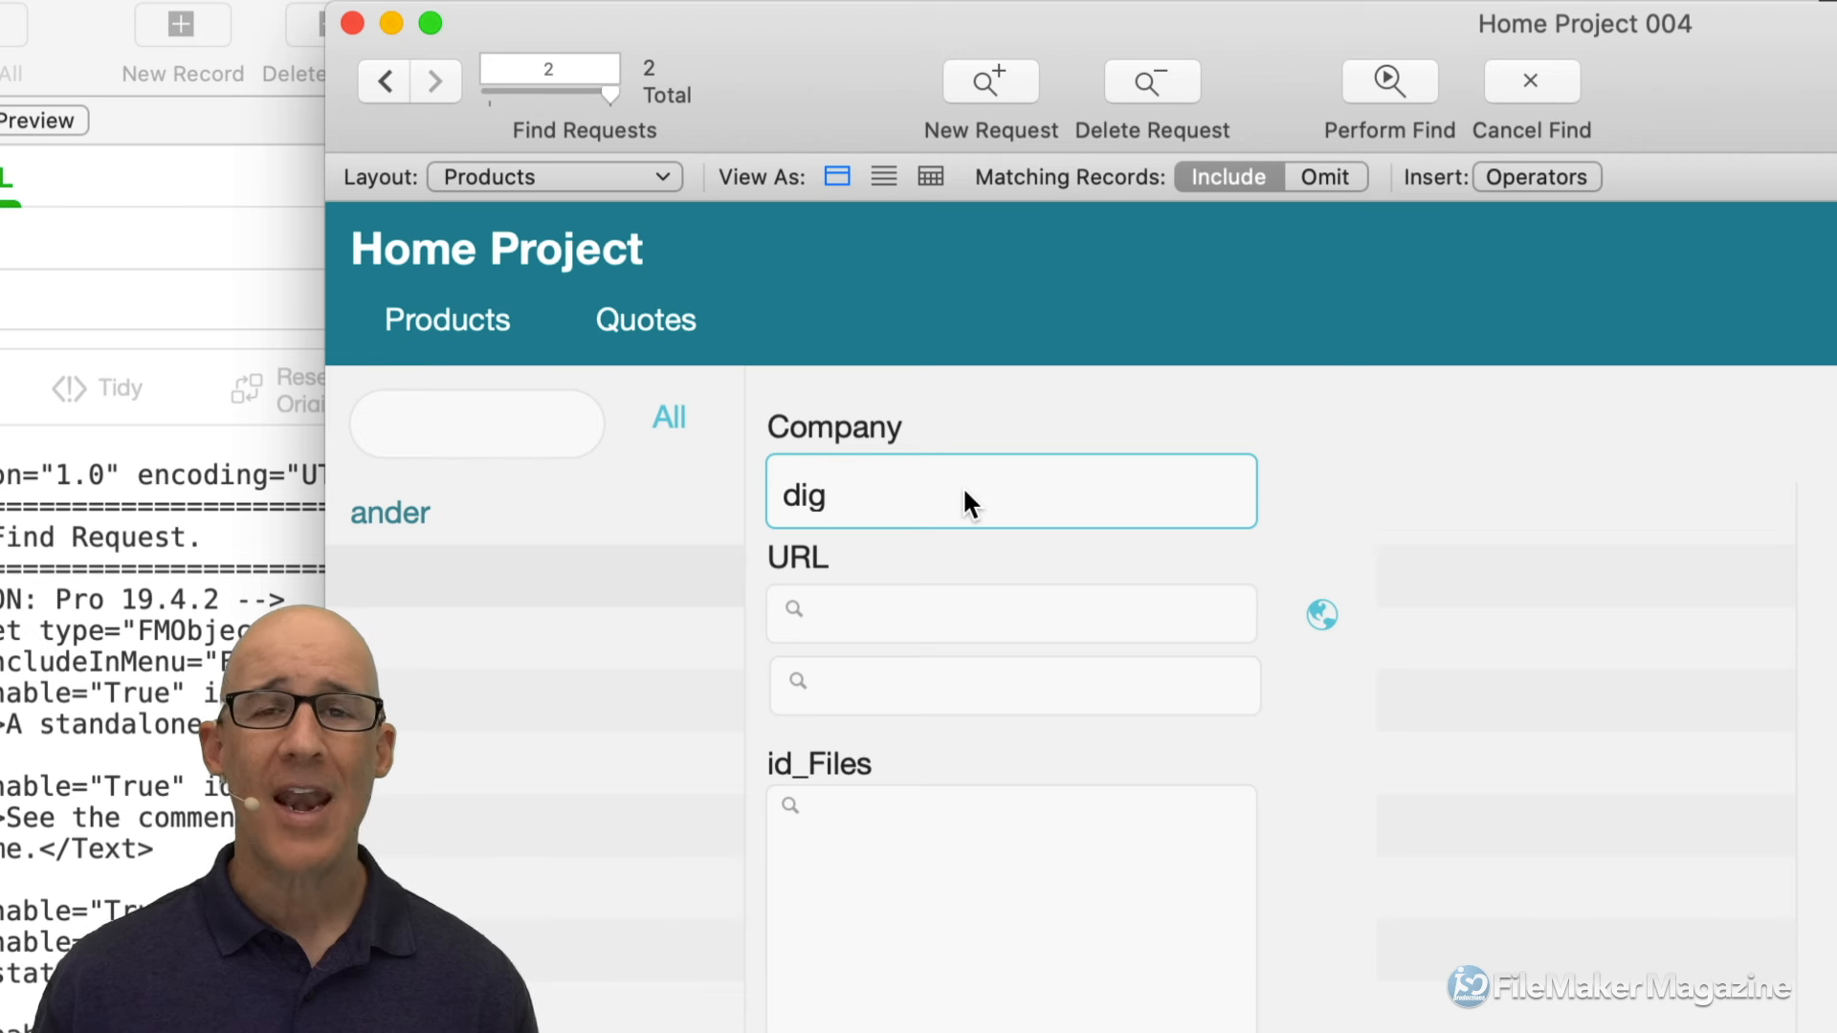
key("ctrl+Up")
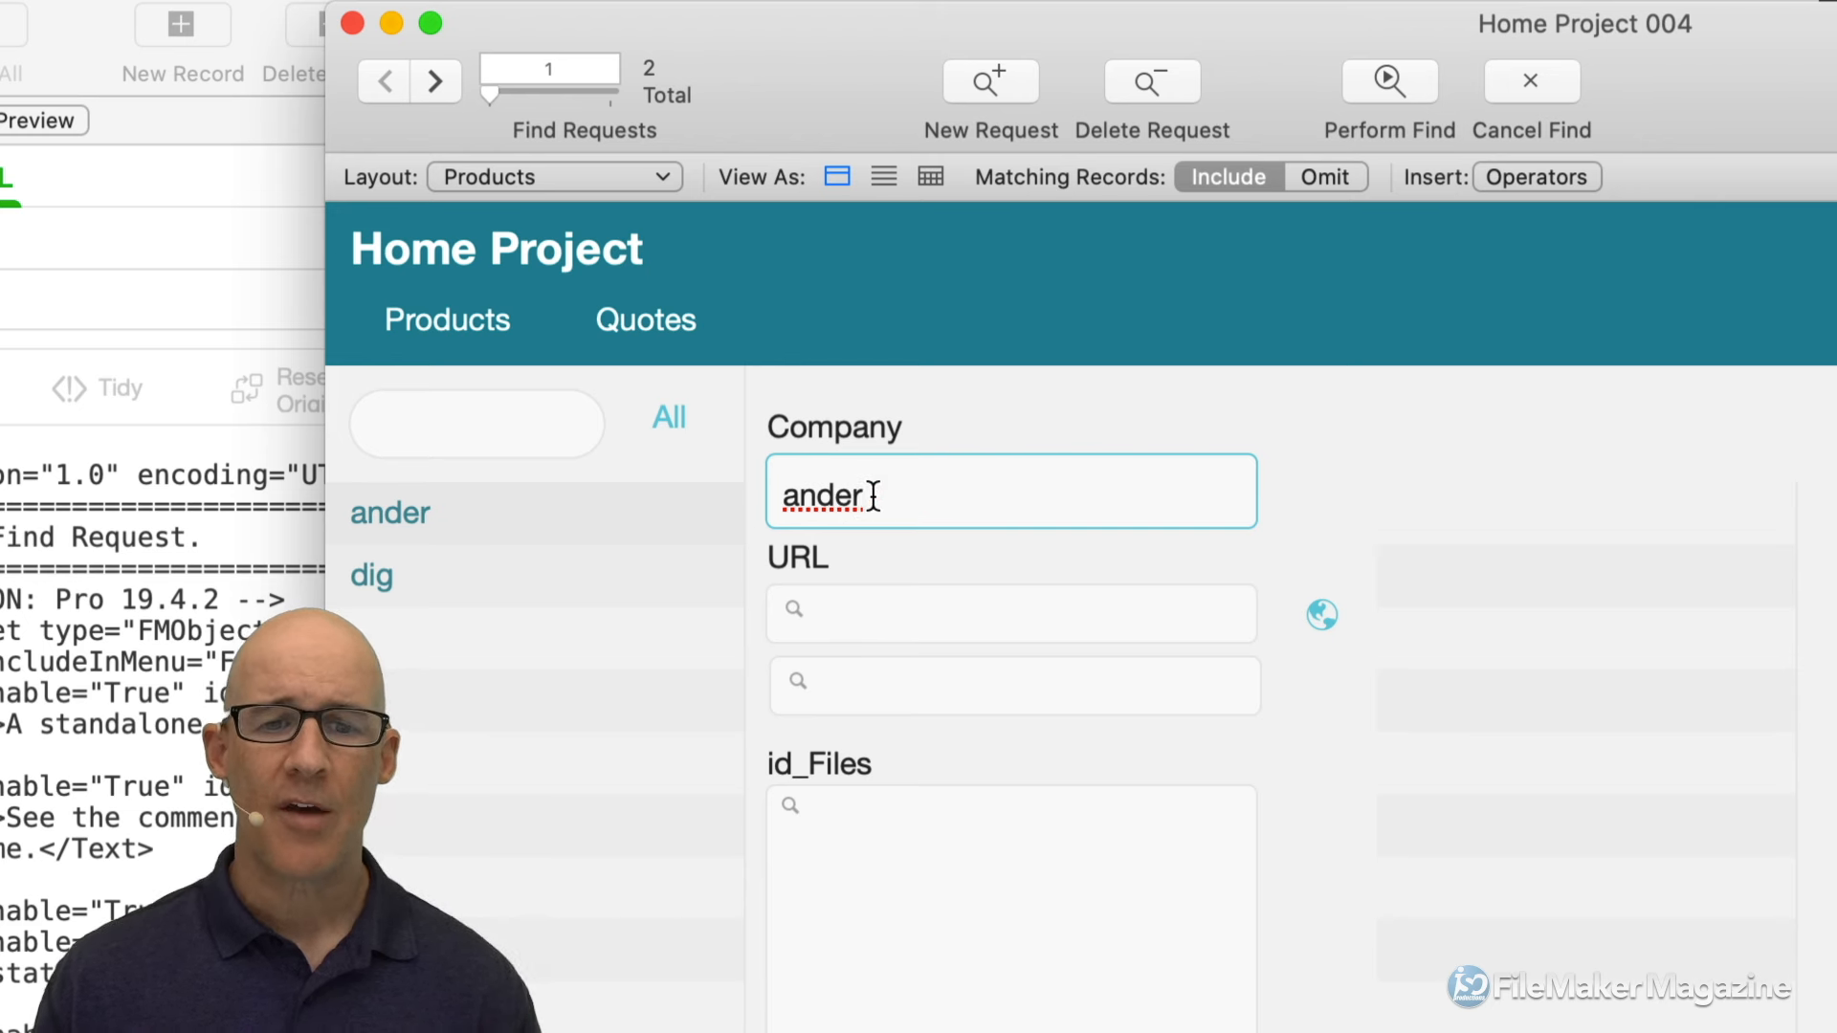
left_click_drag(867, 493, 768, 488)
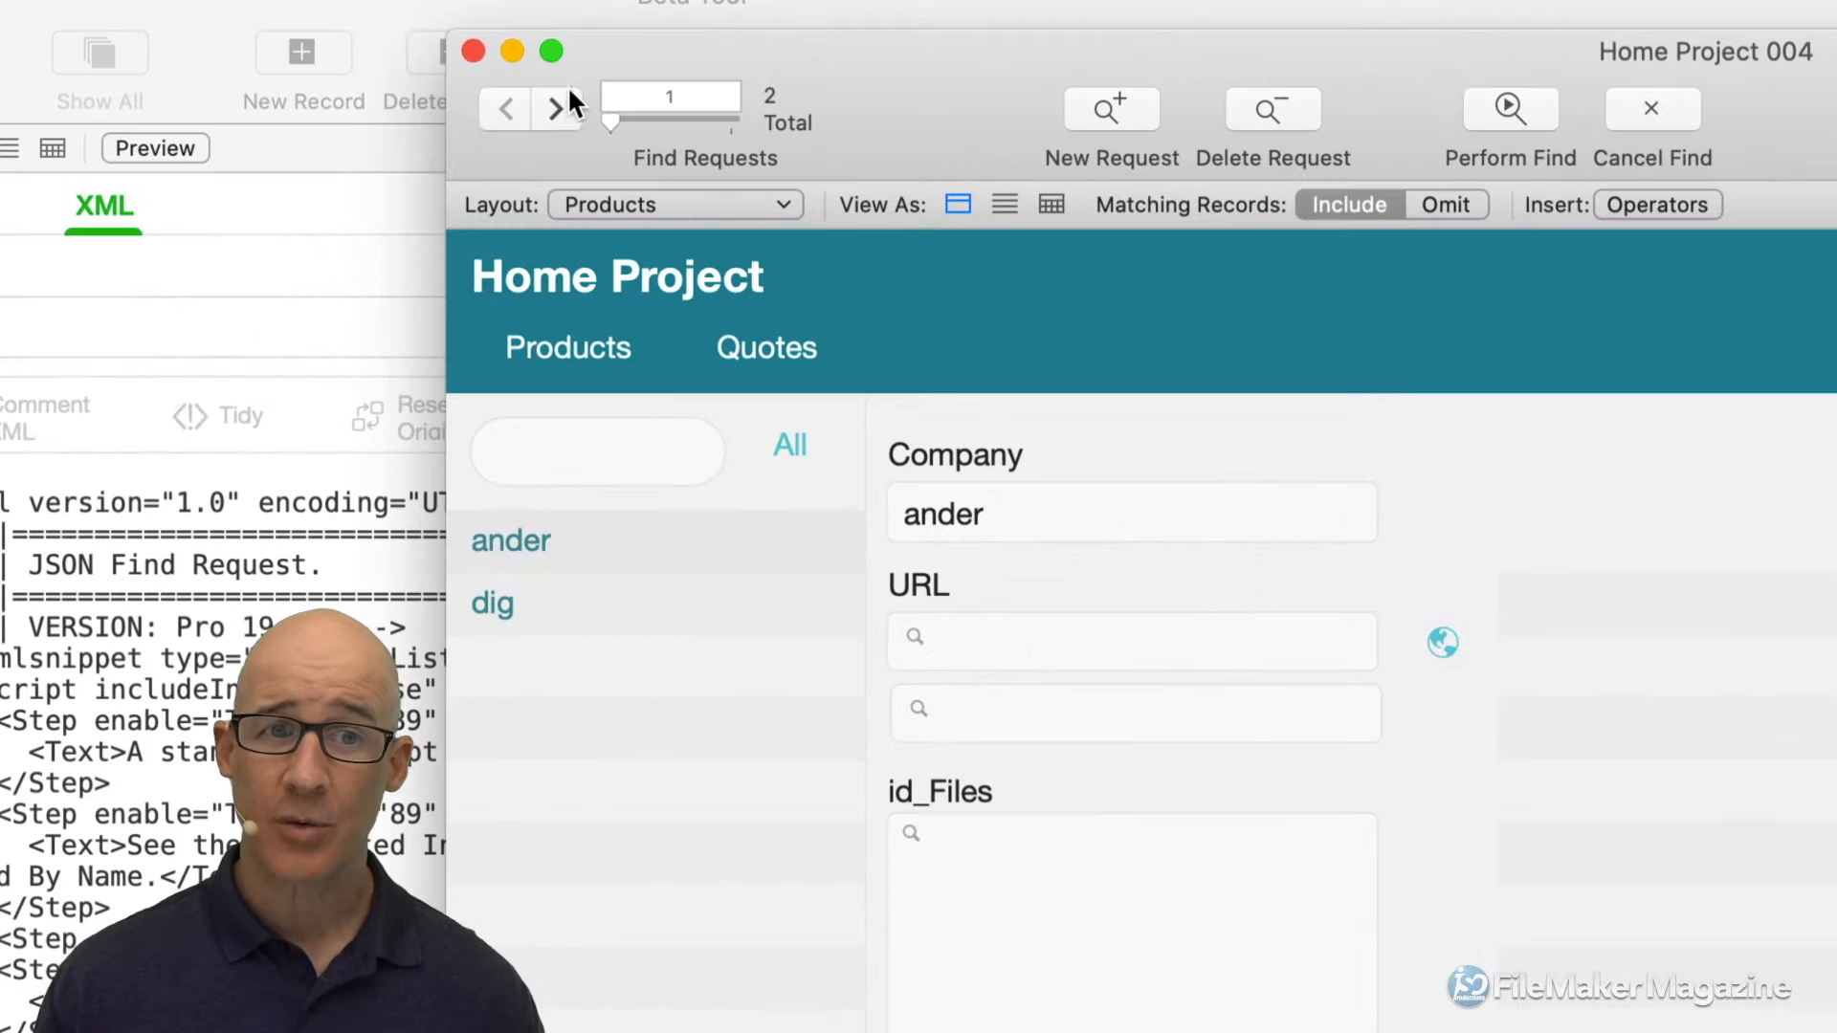
Select Porch as the Application criterion in the "dig" find request and perform the find
left_click(555, 109)
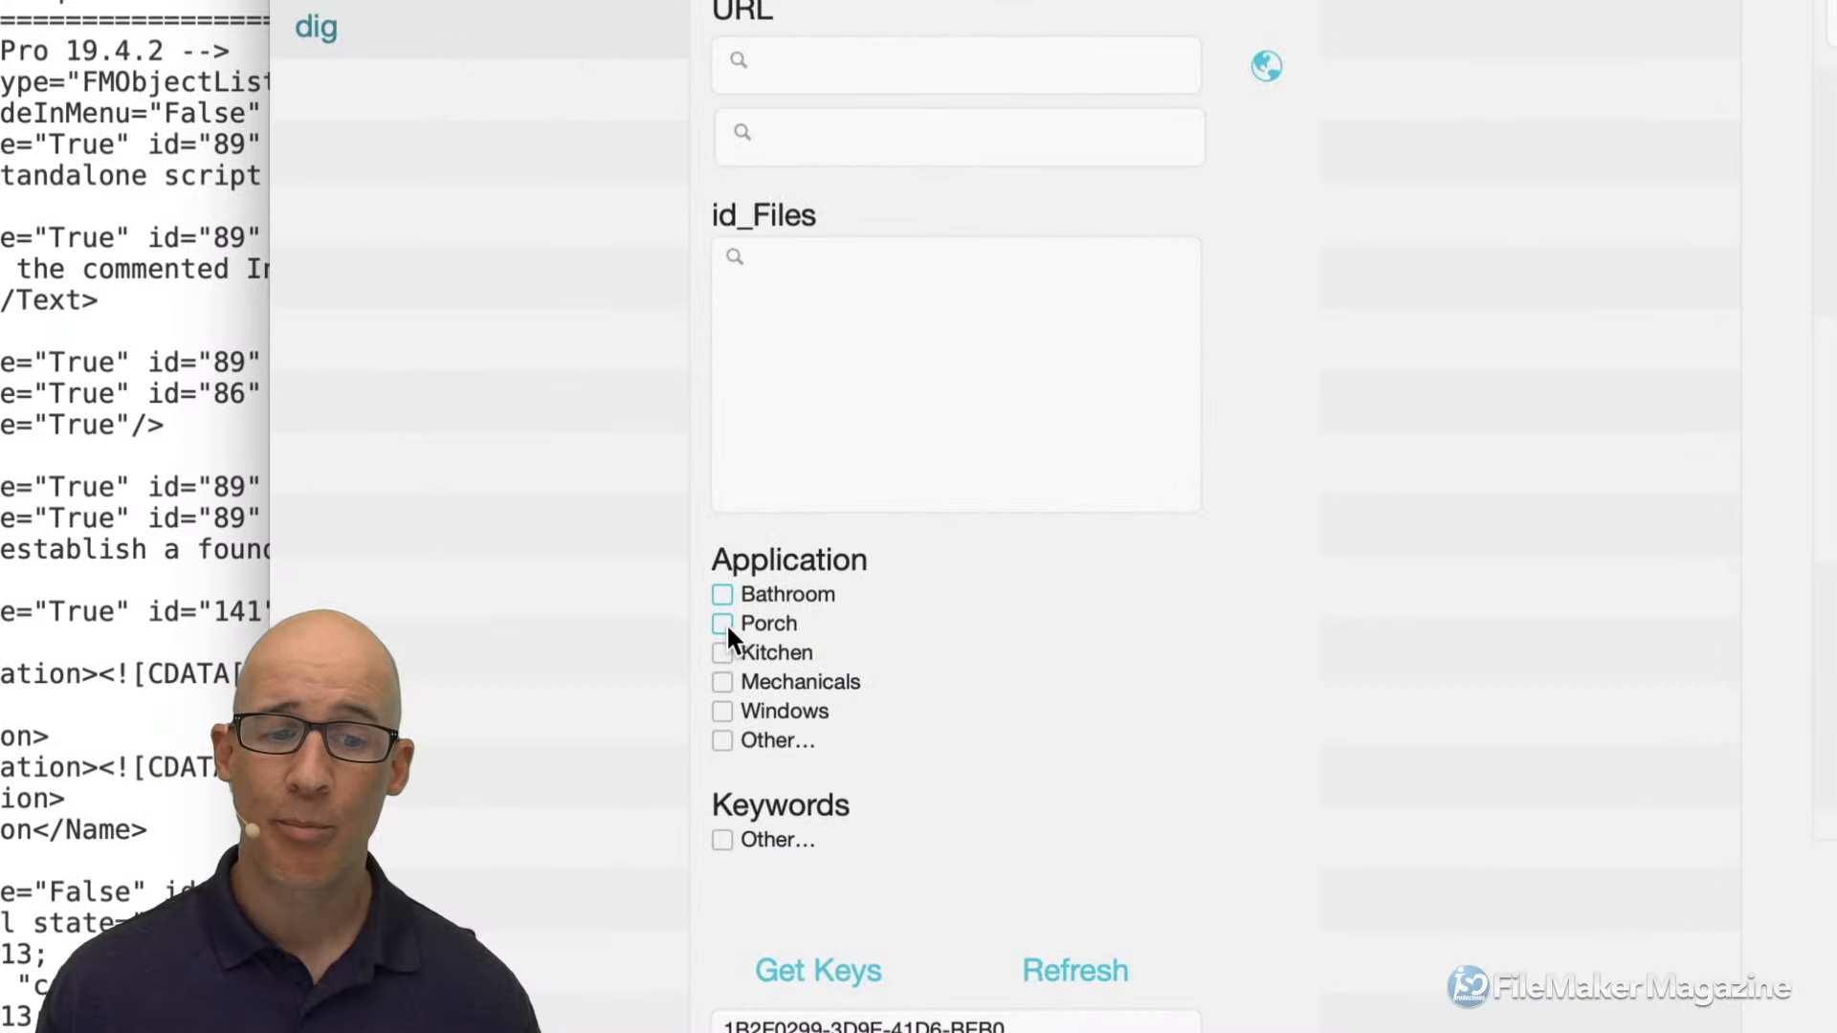
left_click(724, 623)
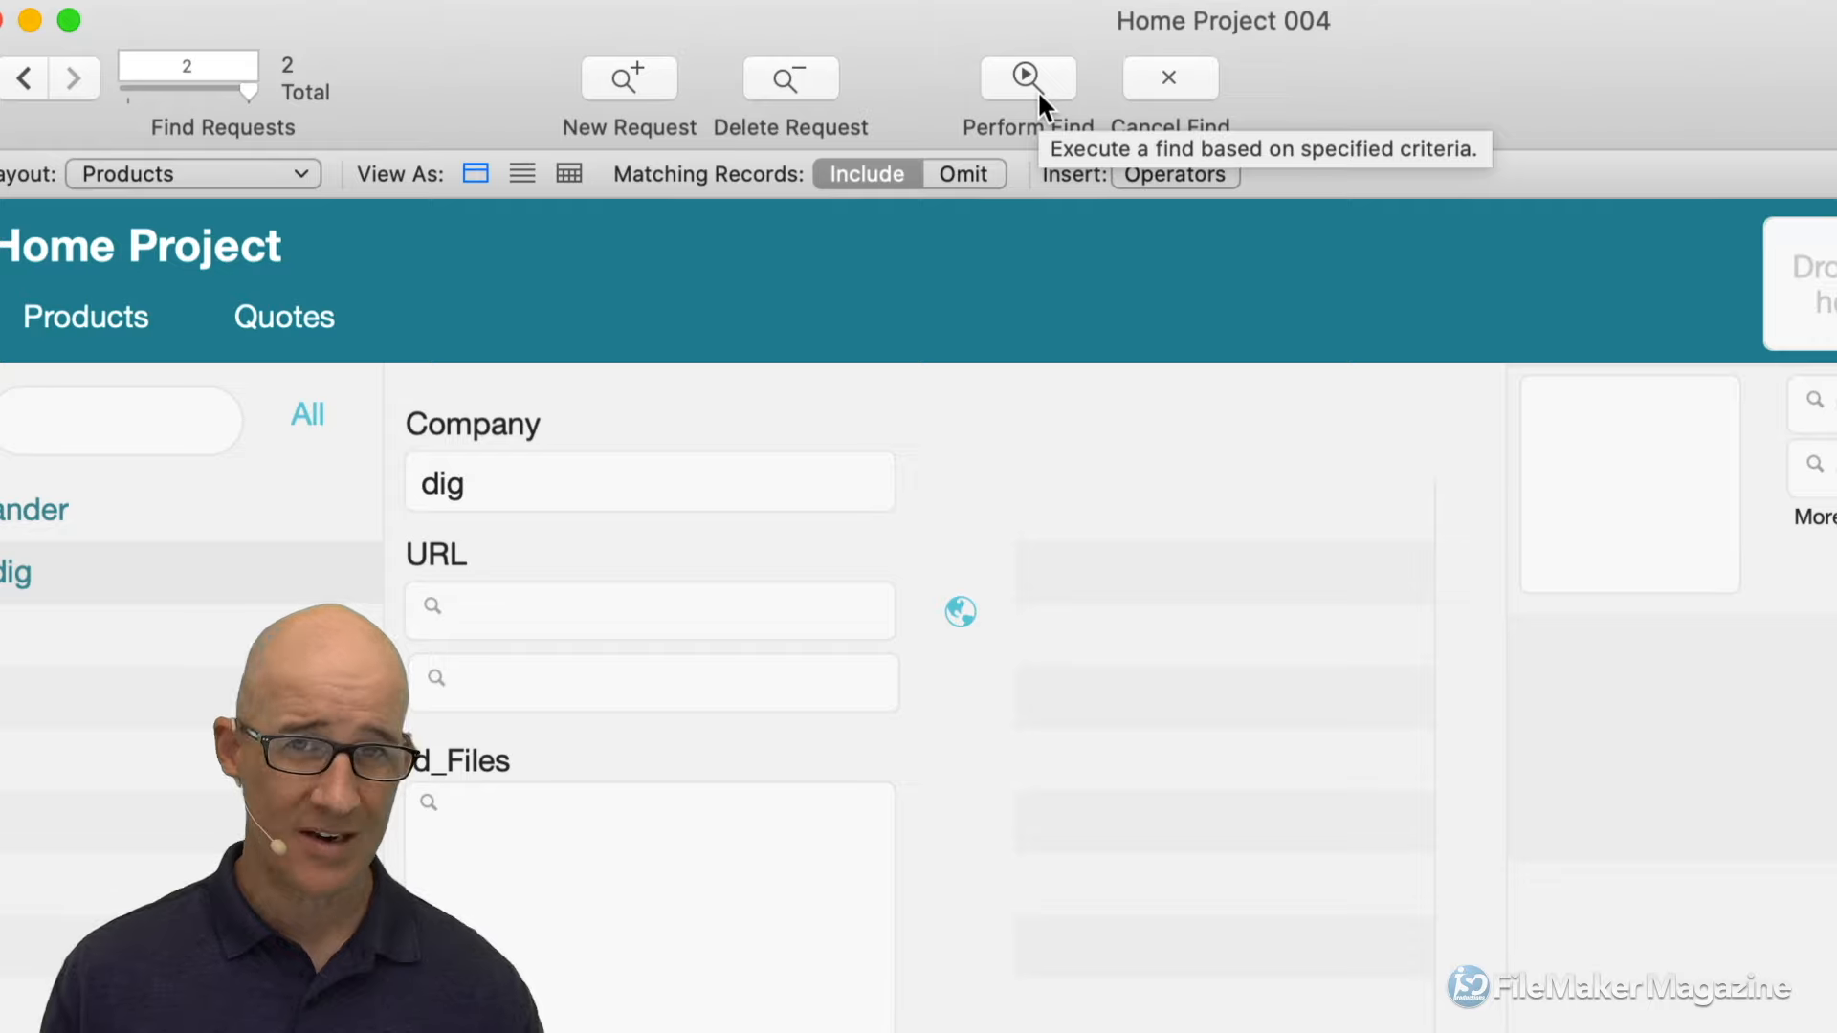
left_click(1037, 92)
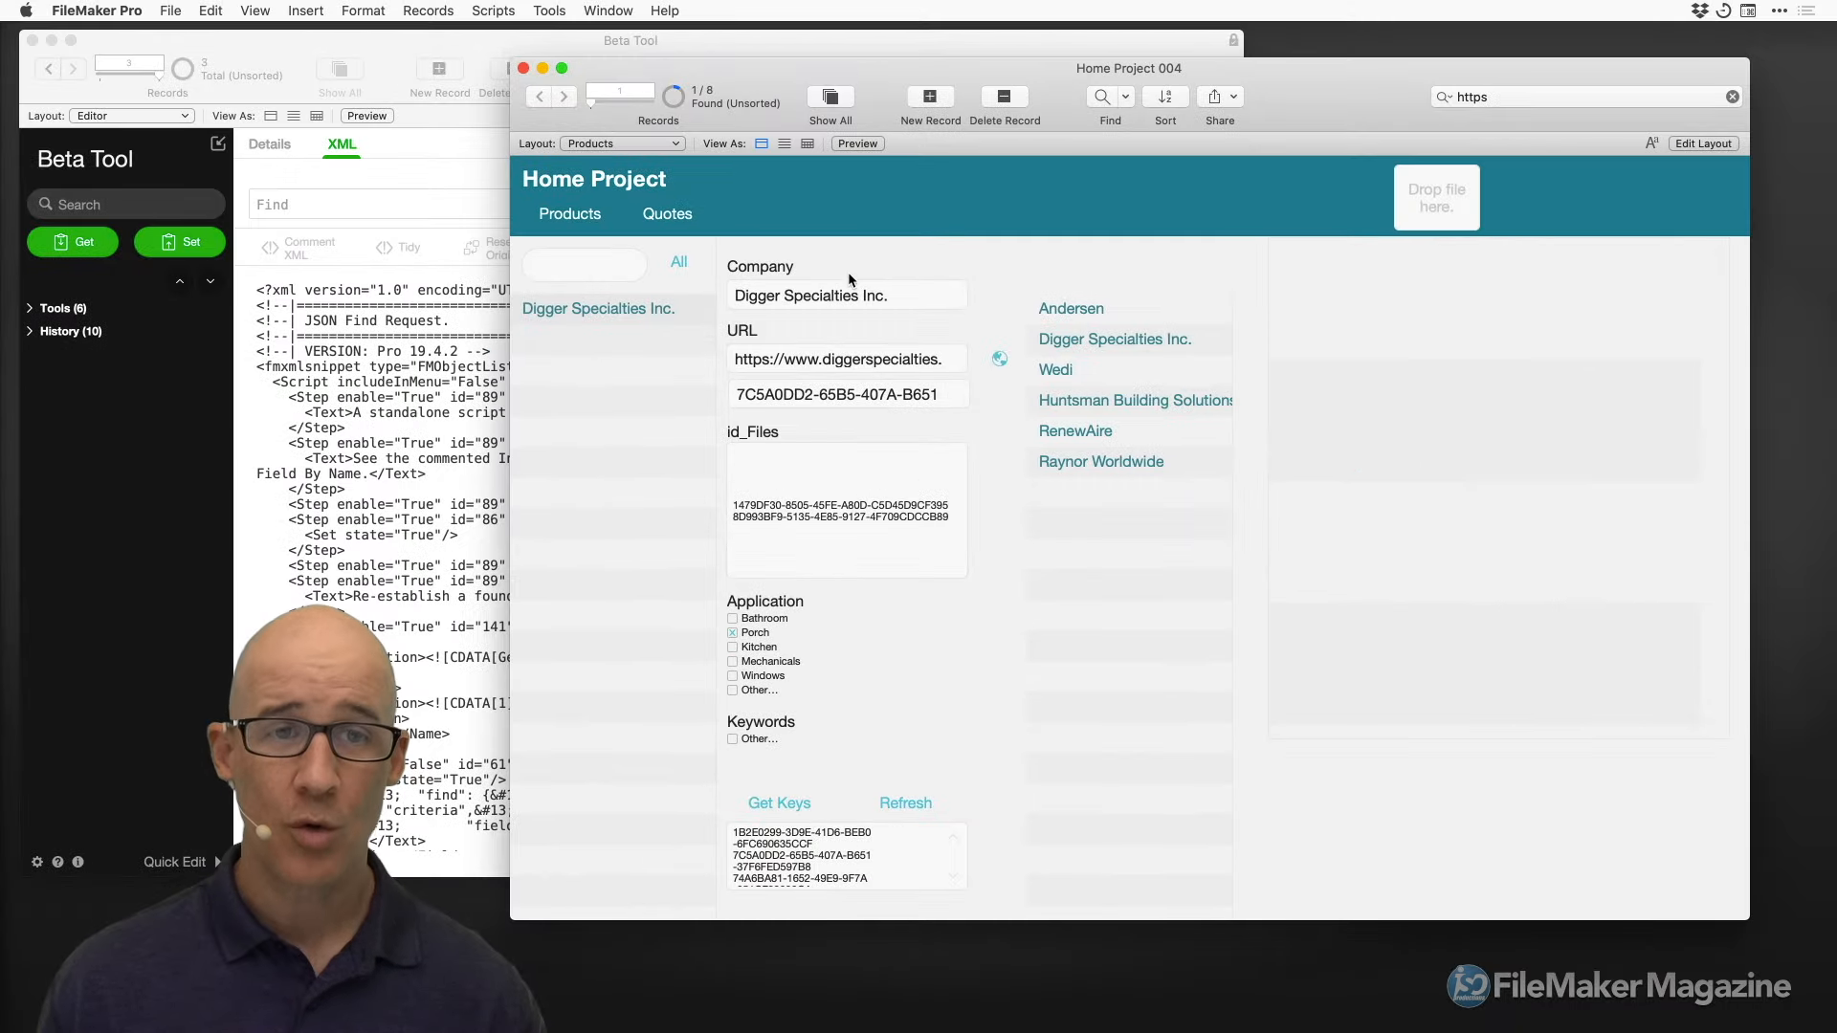
Reopen the last find for modification, clear Kitchen from the "ander" request, and perform the find again from the "dig" request
left_click(412, 11)
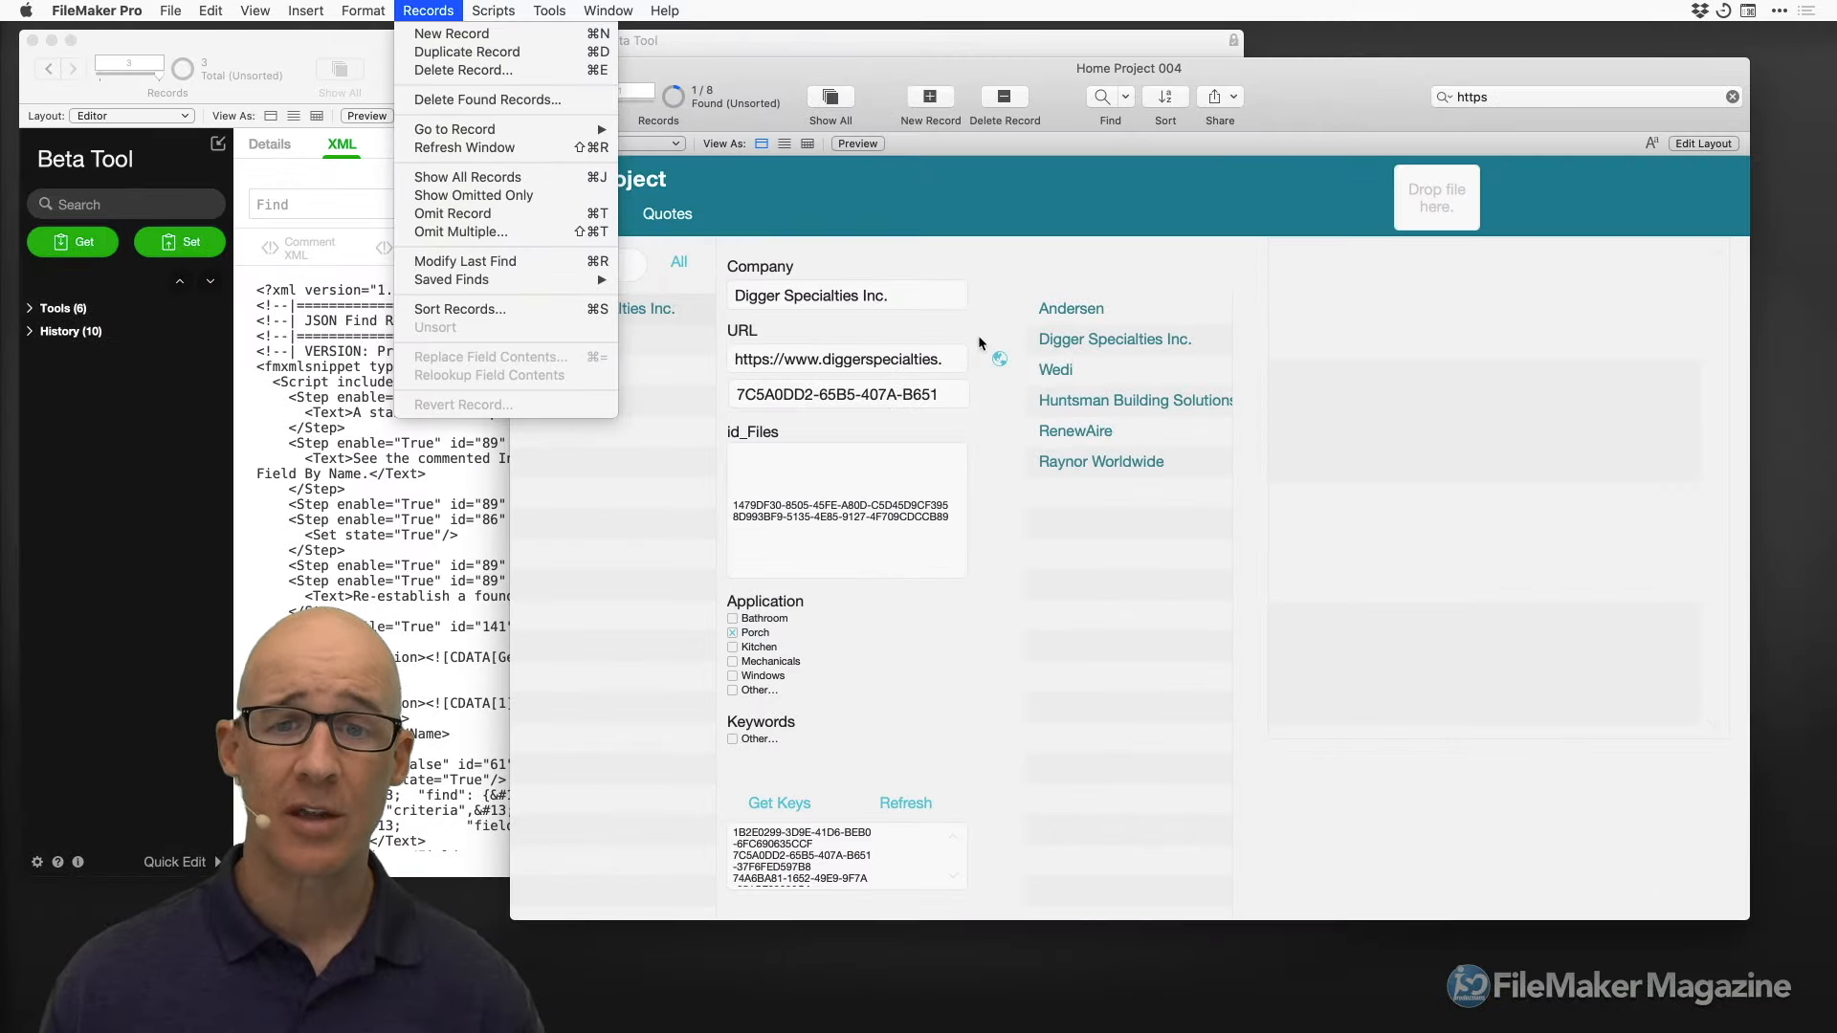
left_click(976, 334)
key("super+r")
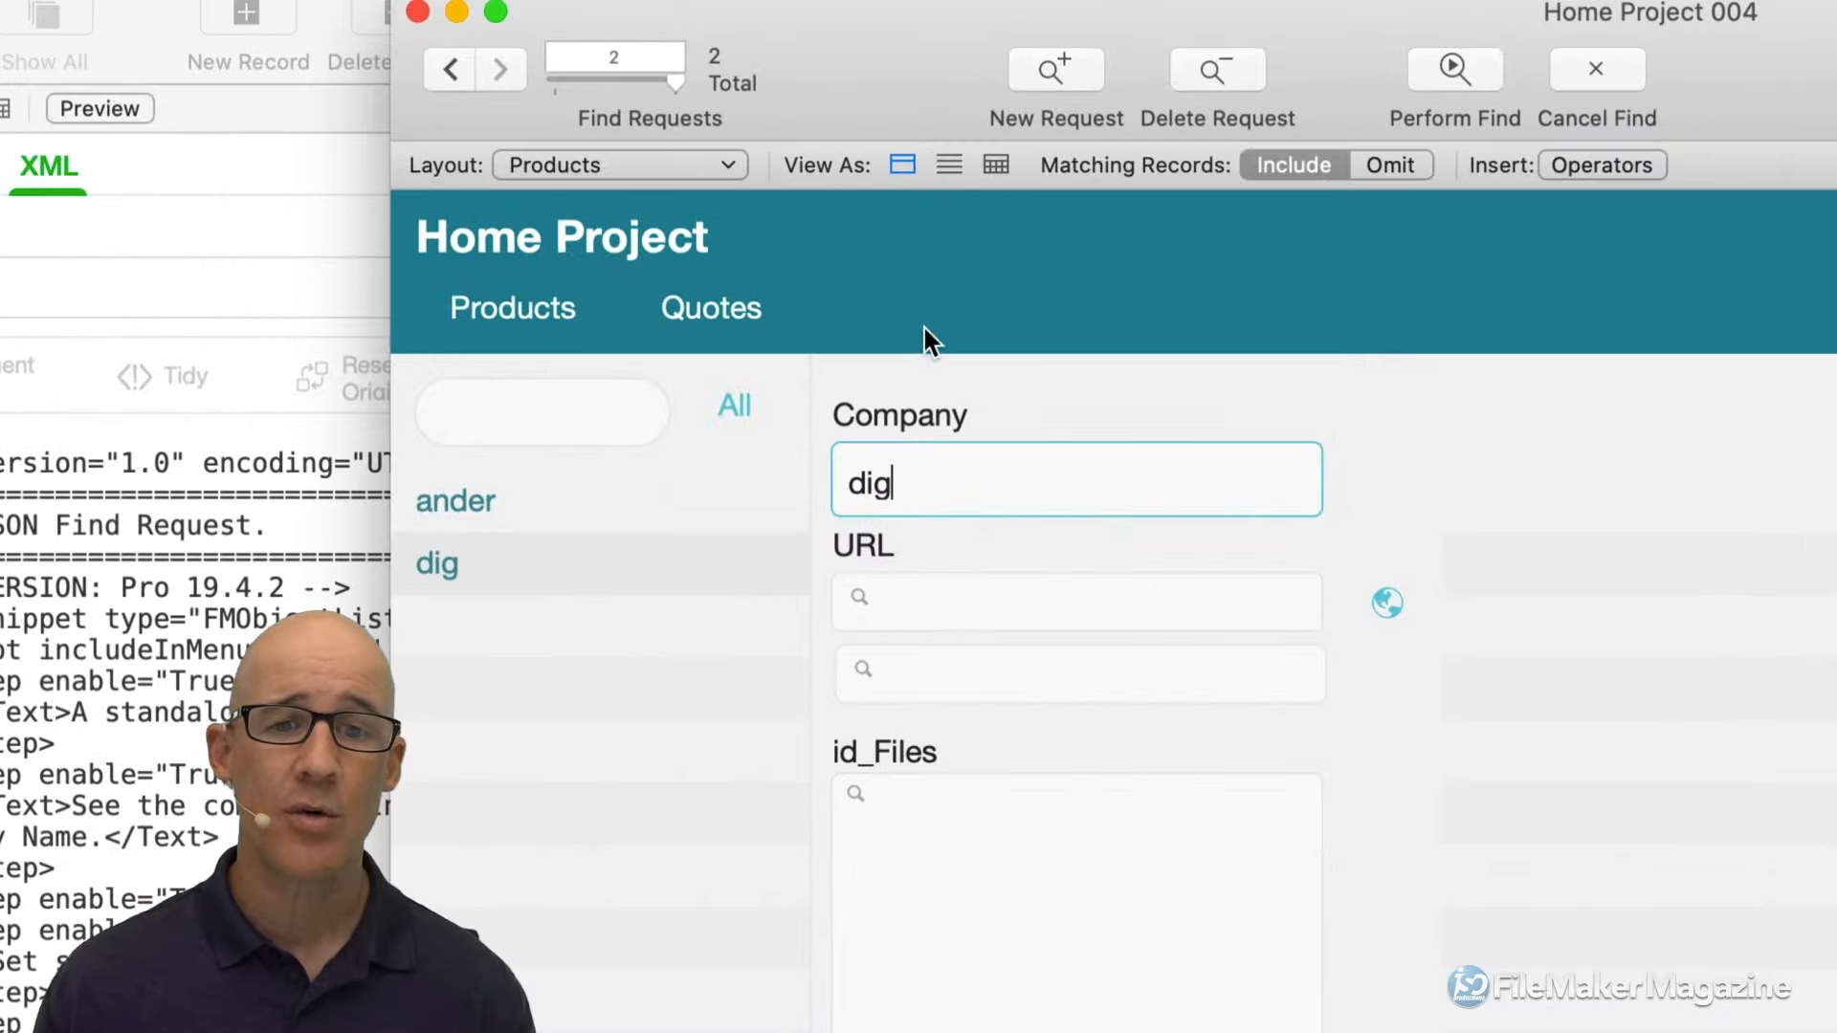
left_click(449, 73)
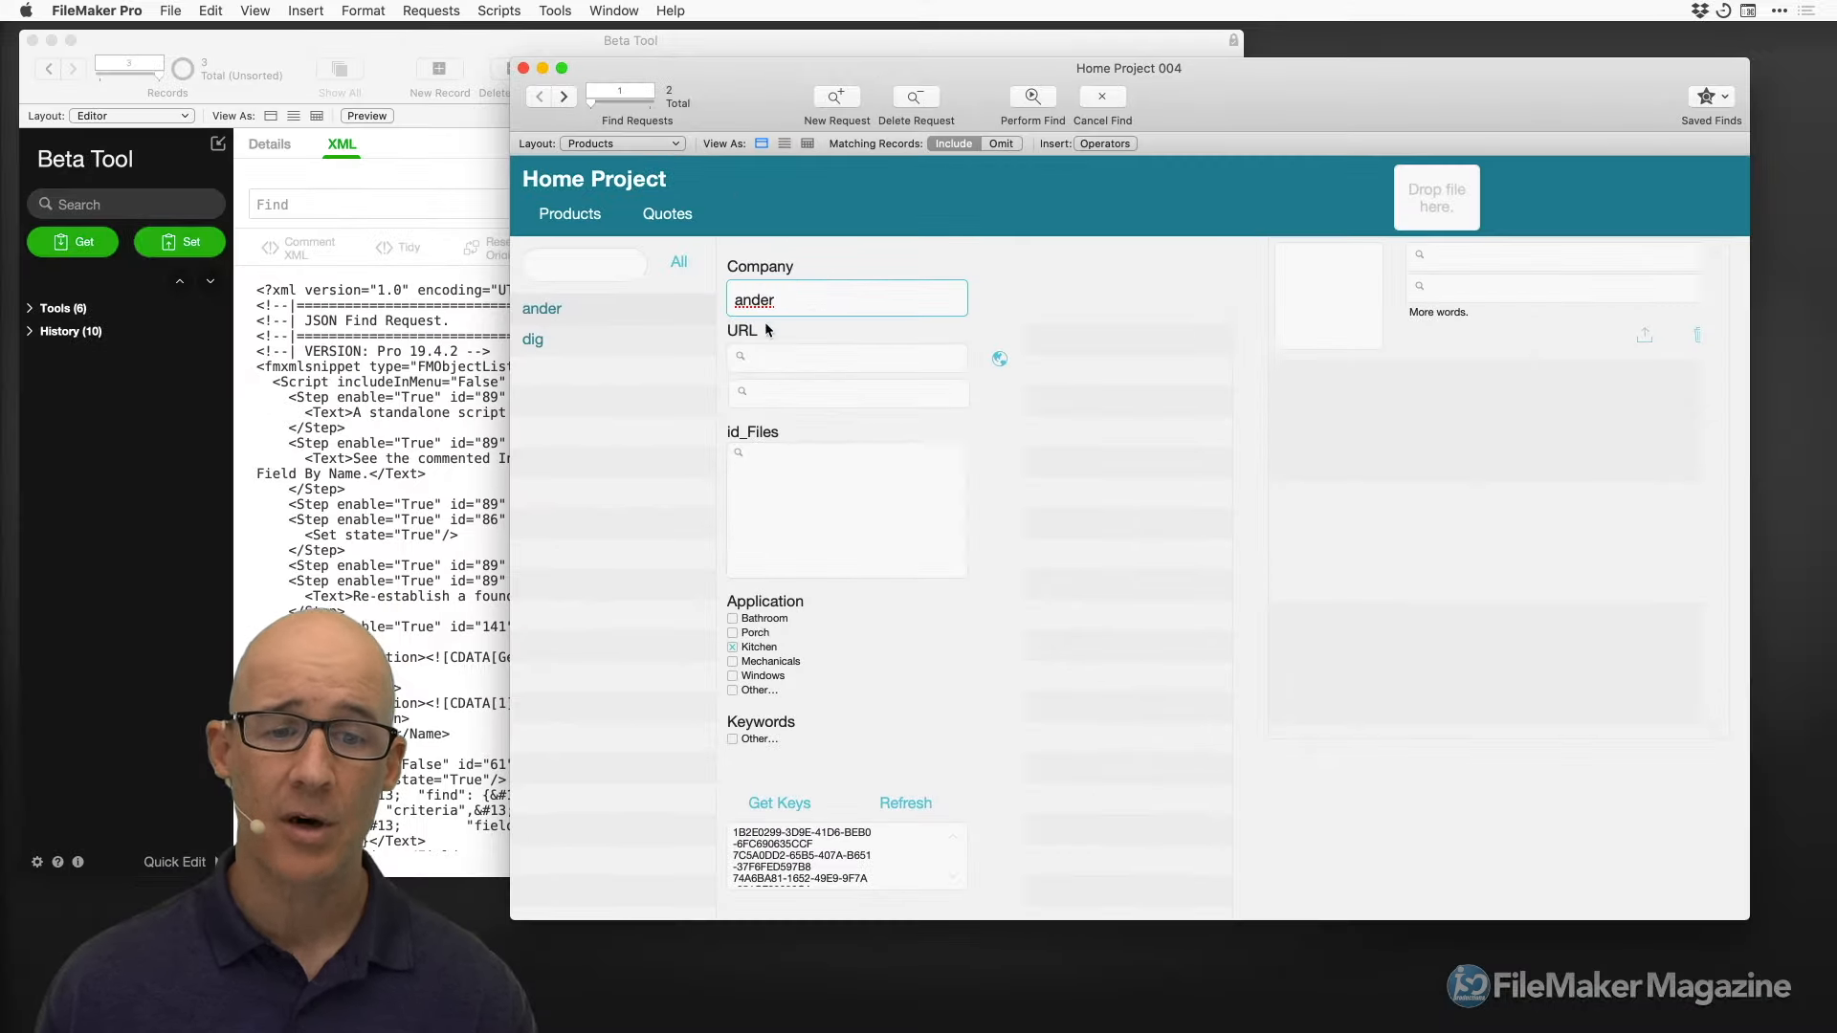
left_click(742, 665)
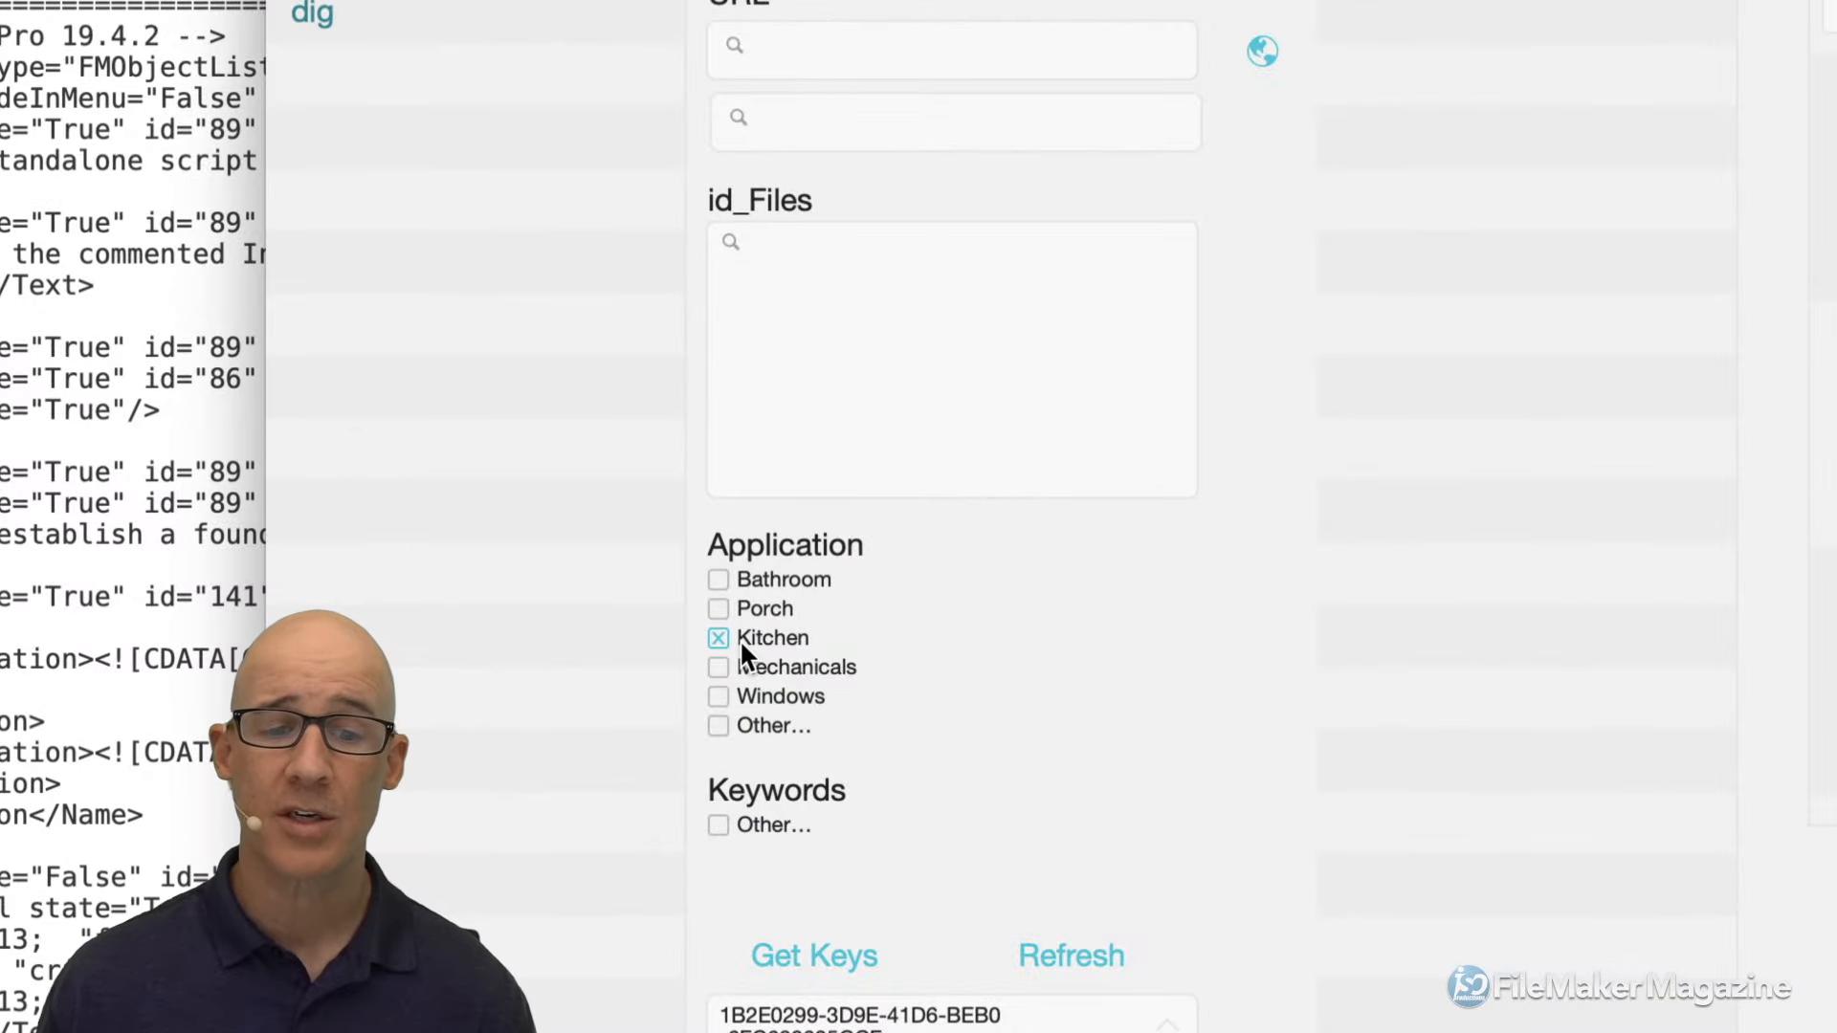
left_click(719, 637)
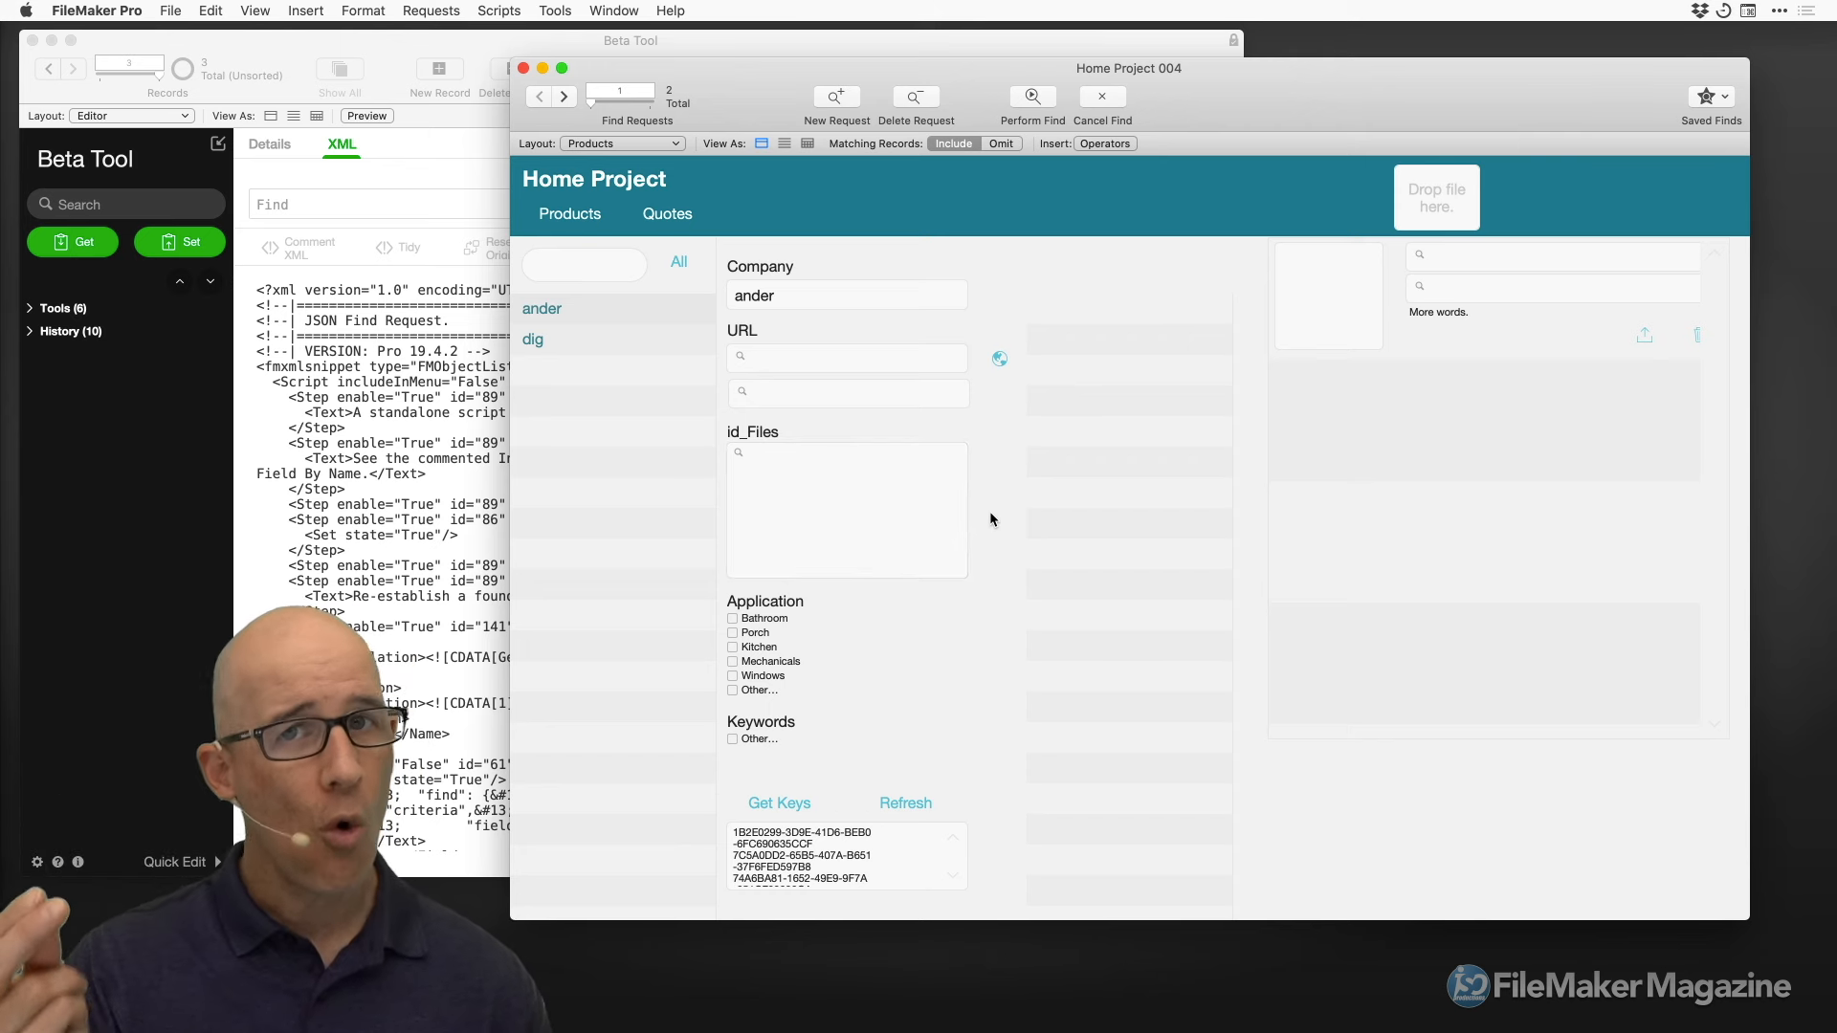
left_click(564, 97)
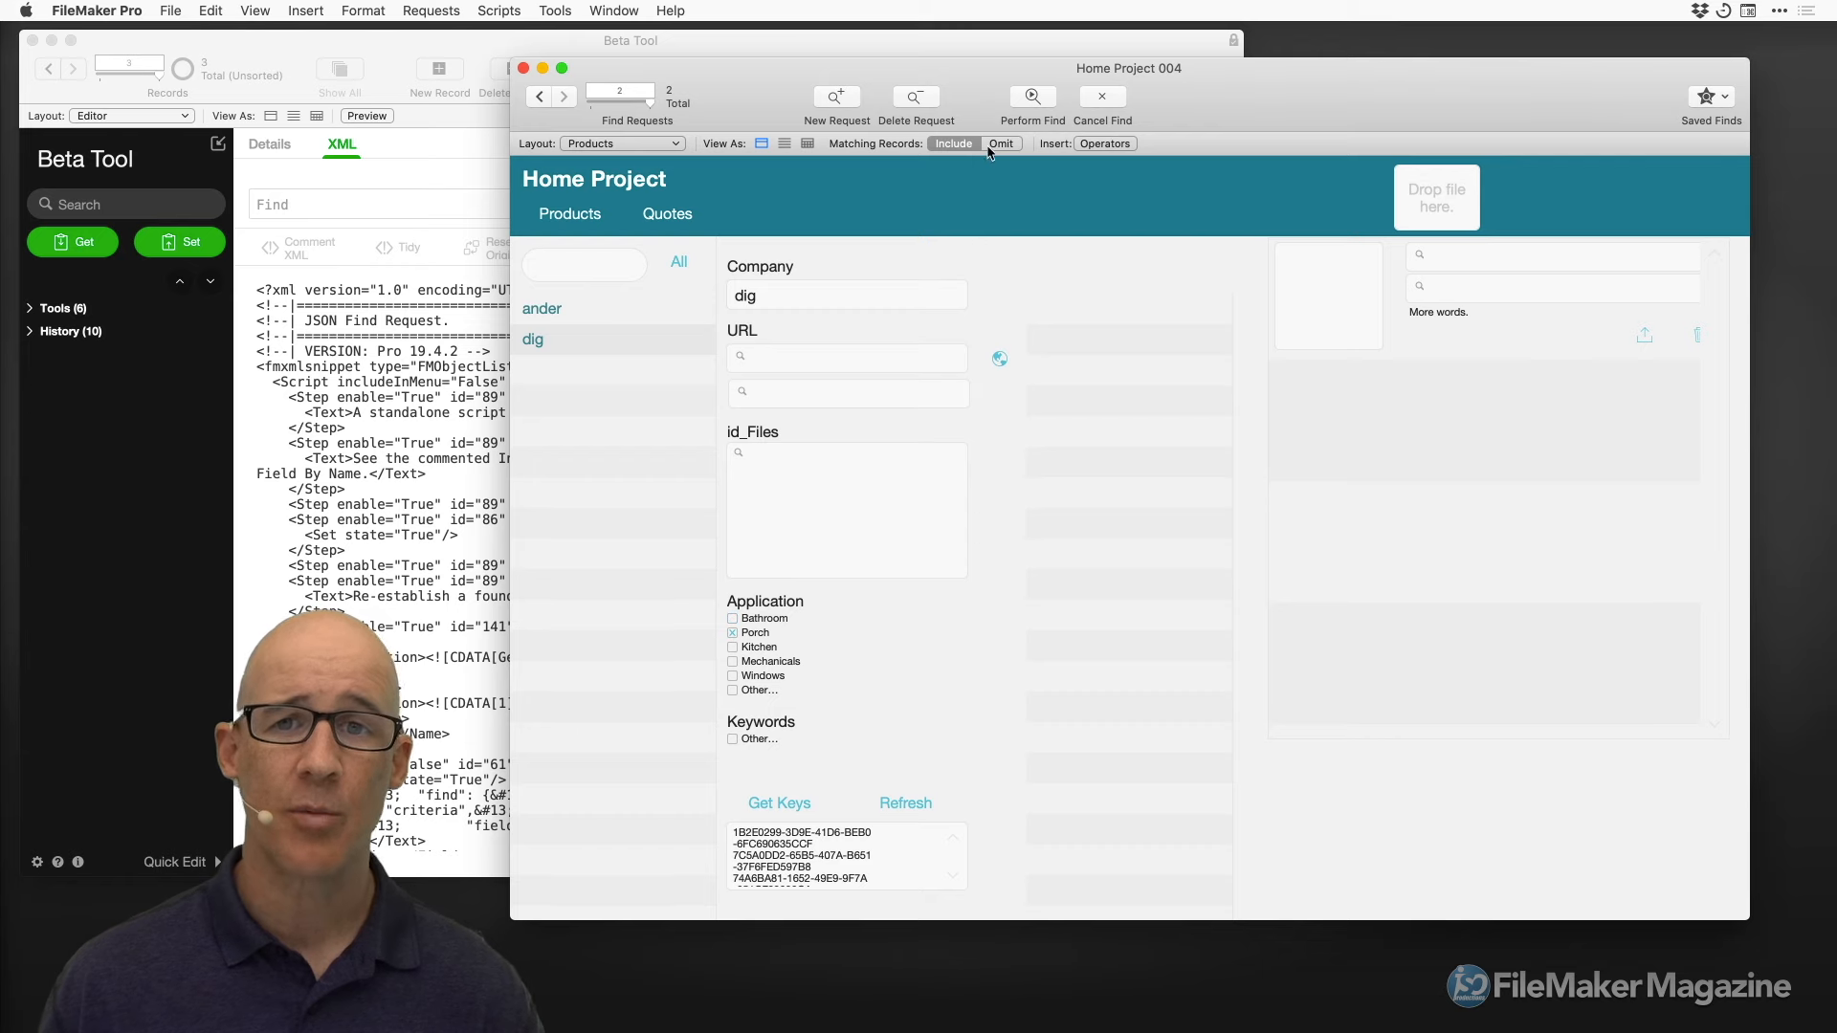
left_click(1034, 95)
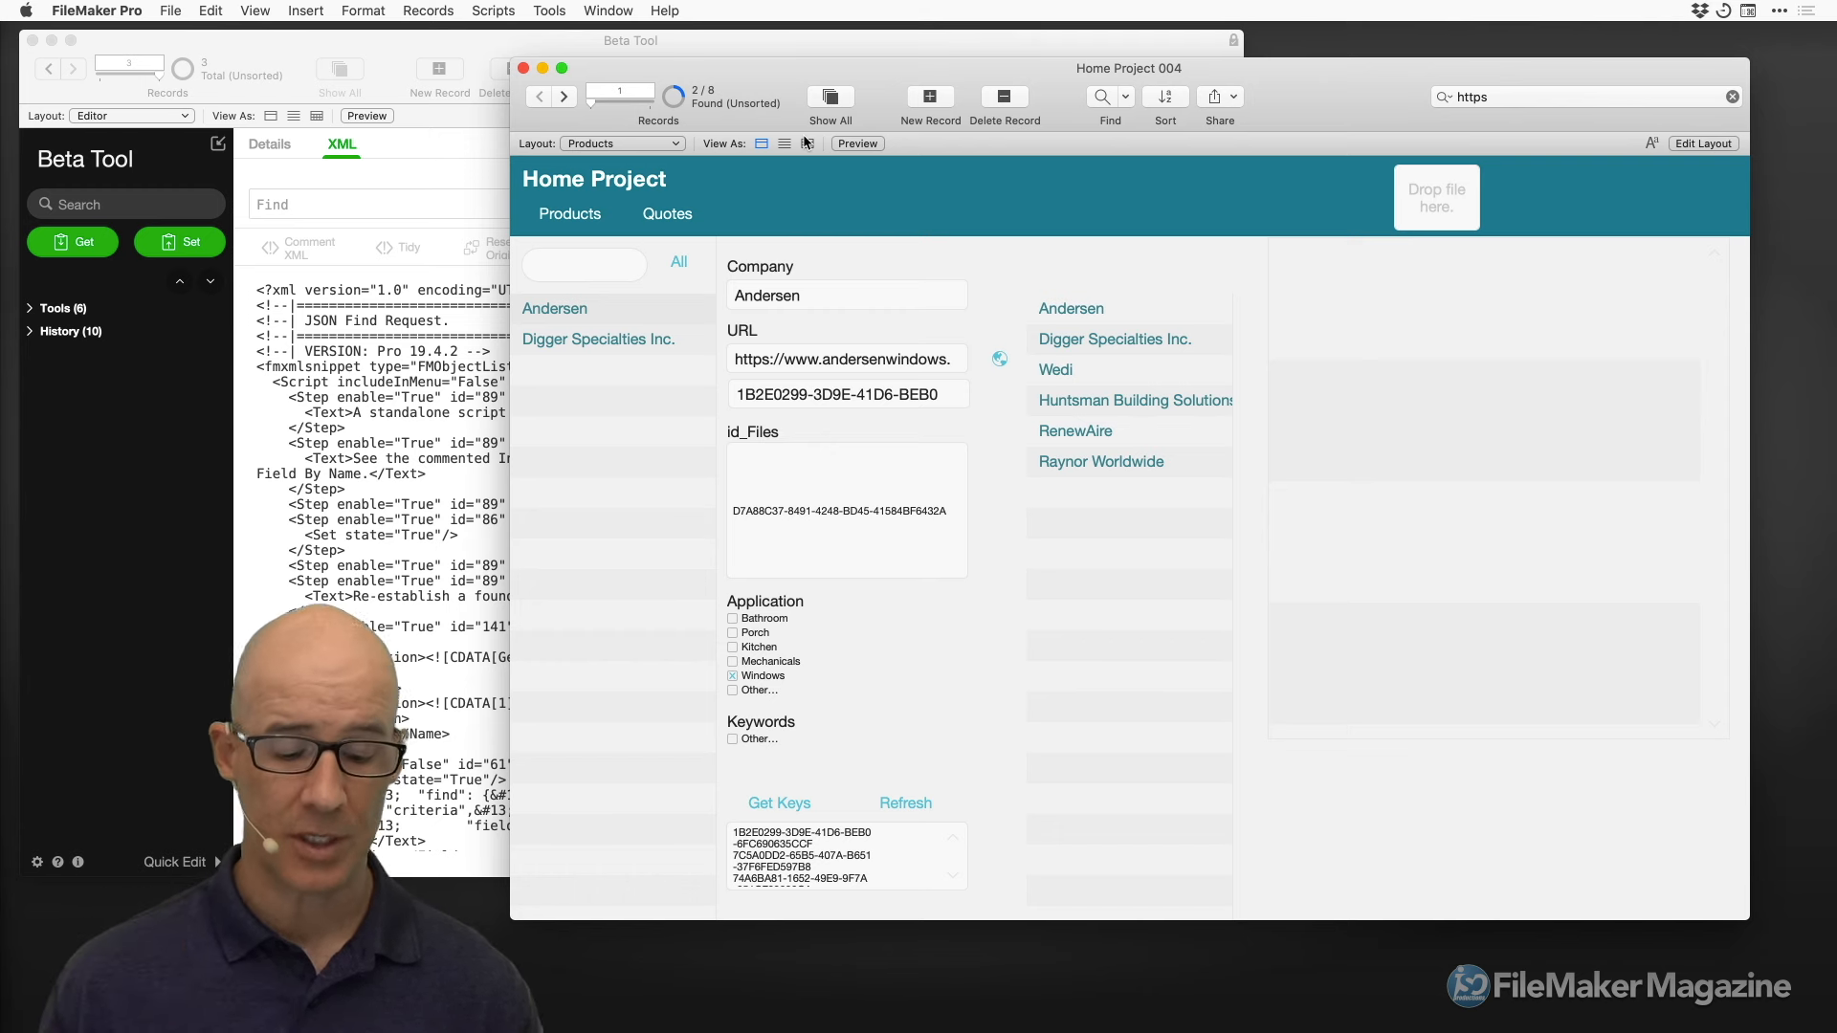
Create two new find requests, with Bathroom as the first one's Application criterion and the second one set to omit matching records
key("super+f")
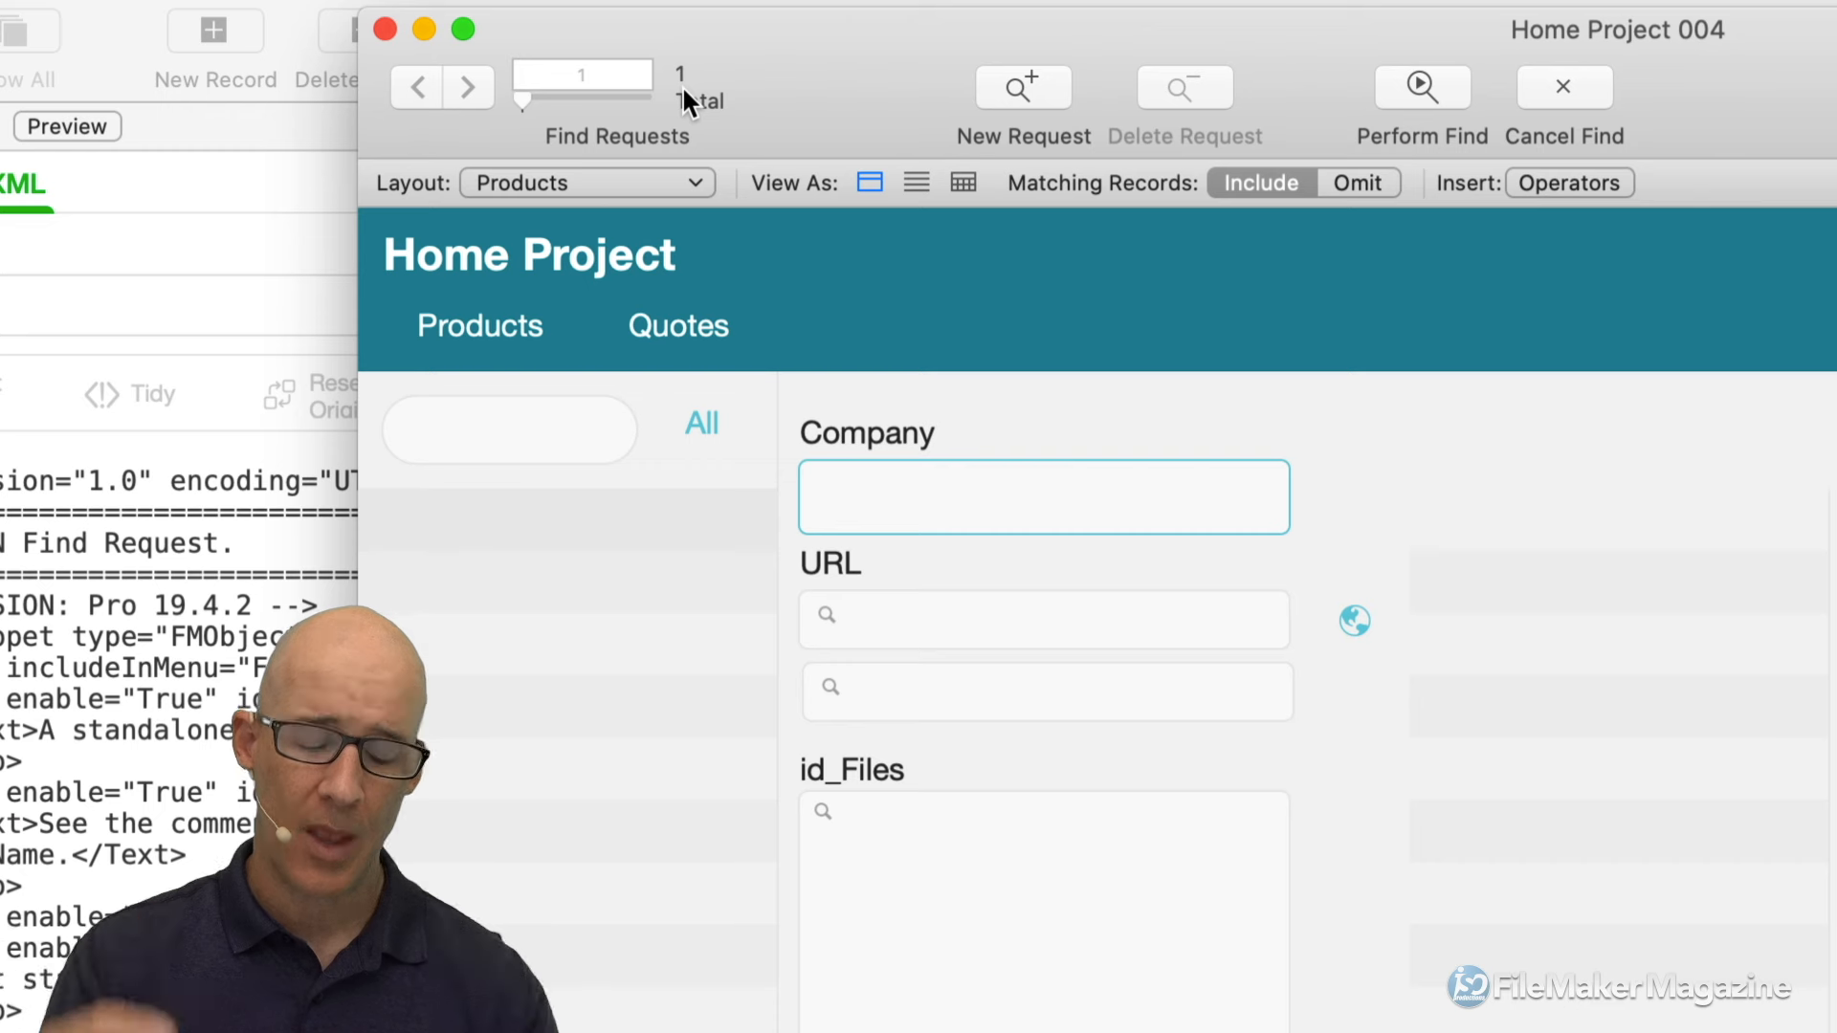
key("super+n")
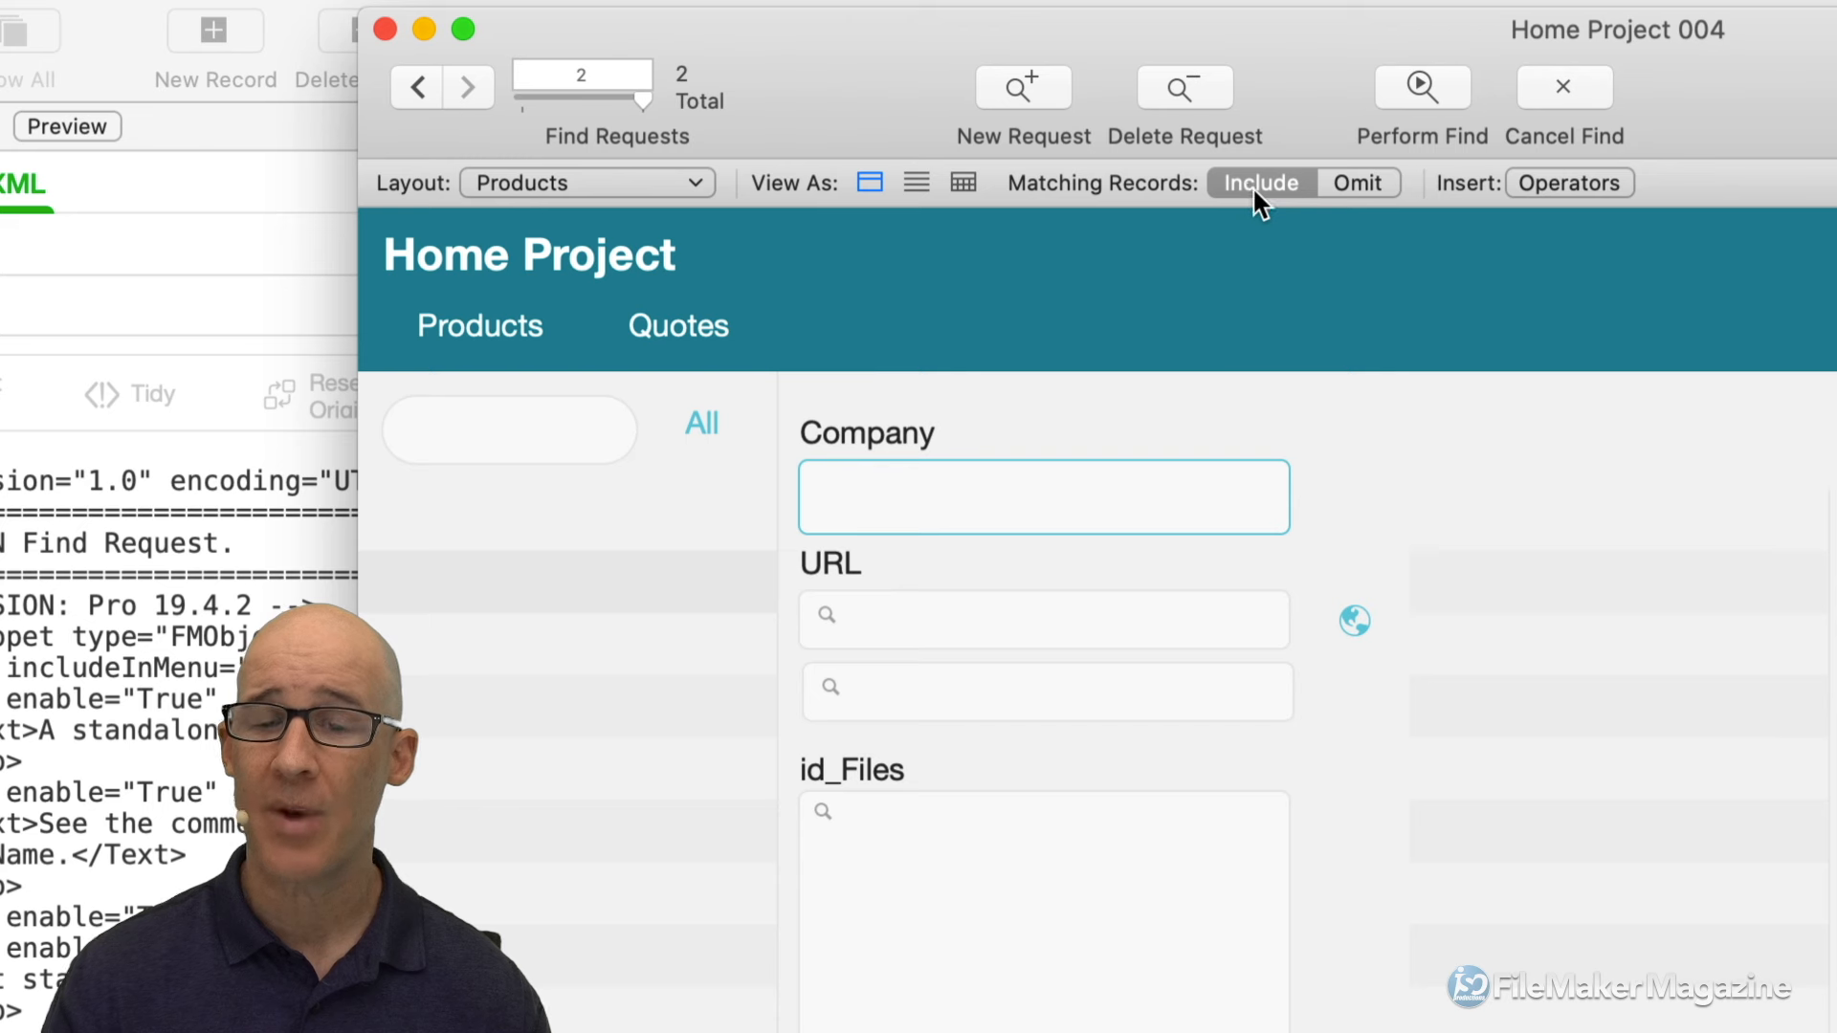
left_click(1356, 183)
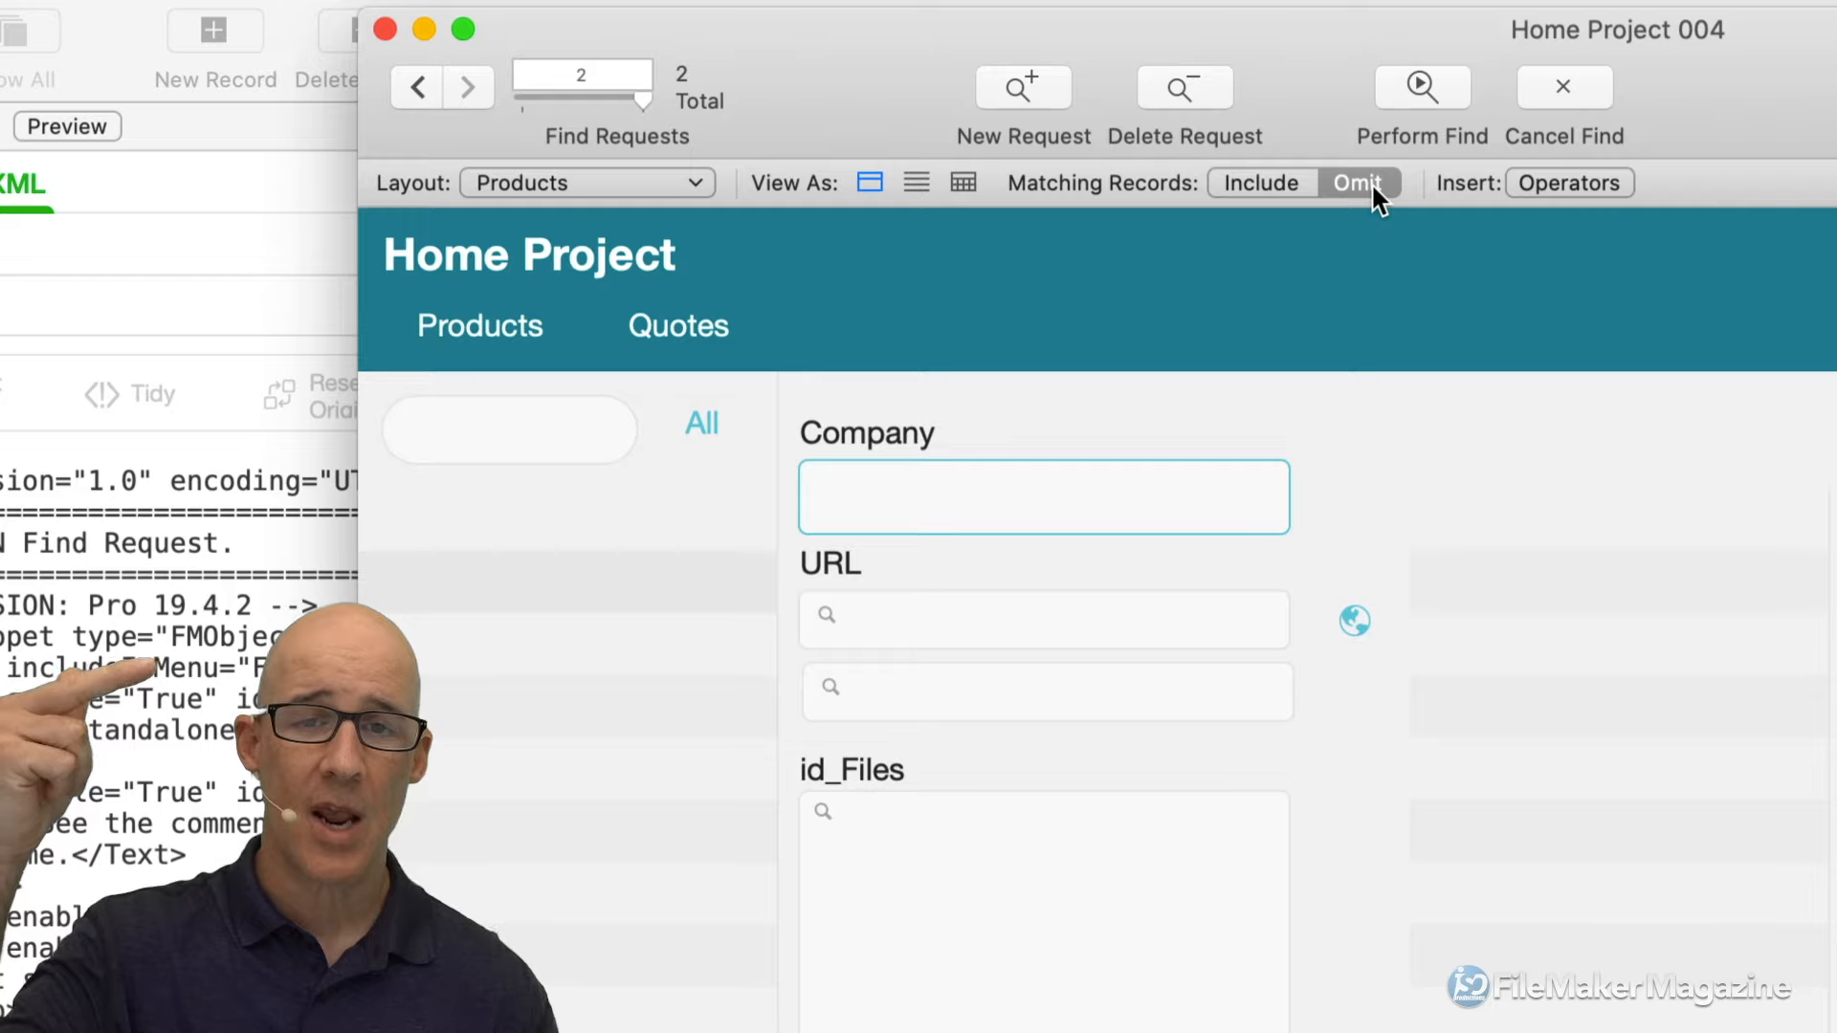
left_click(418, 87)
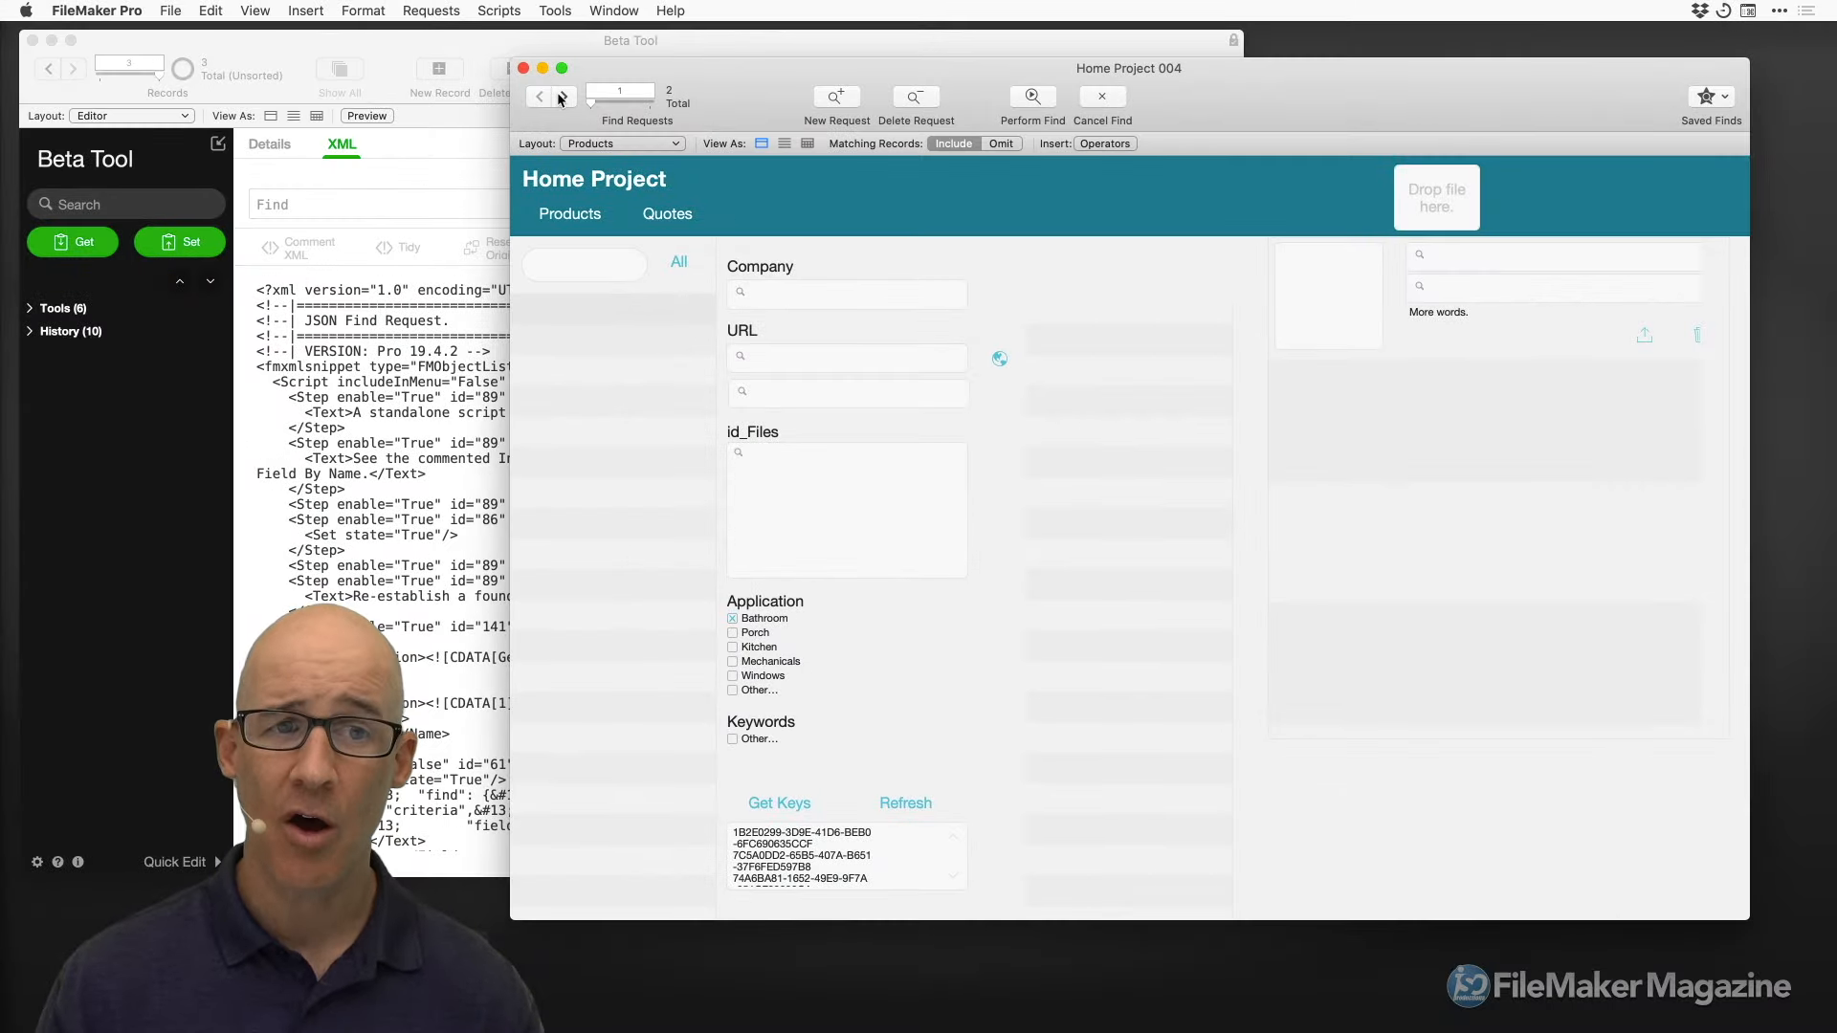
left_click(562, 97)
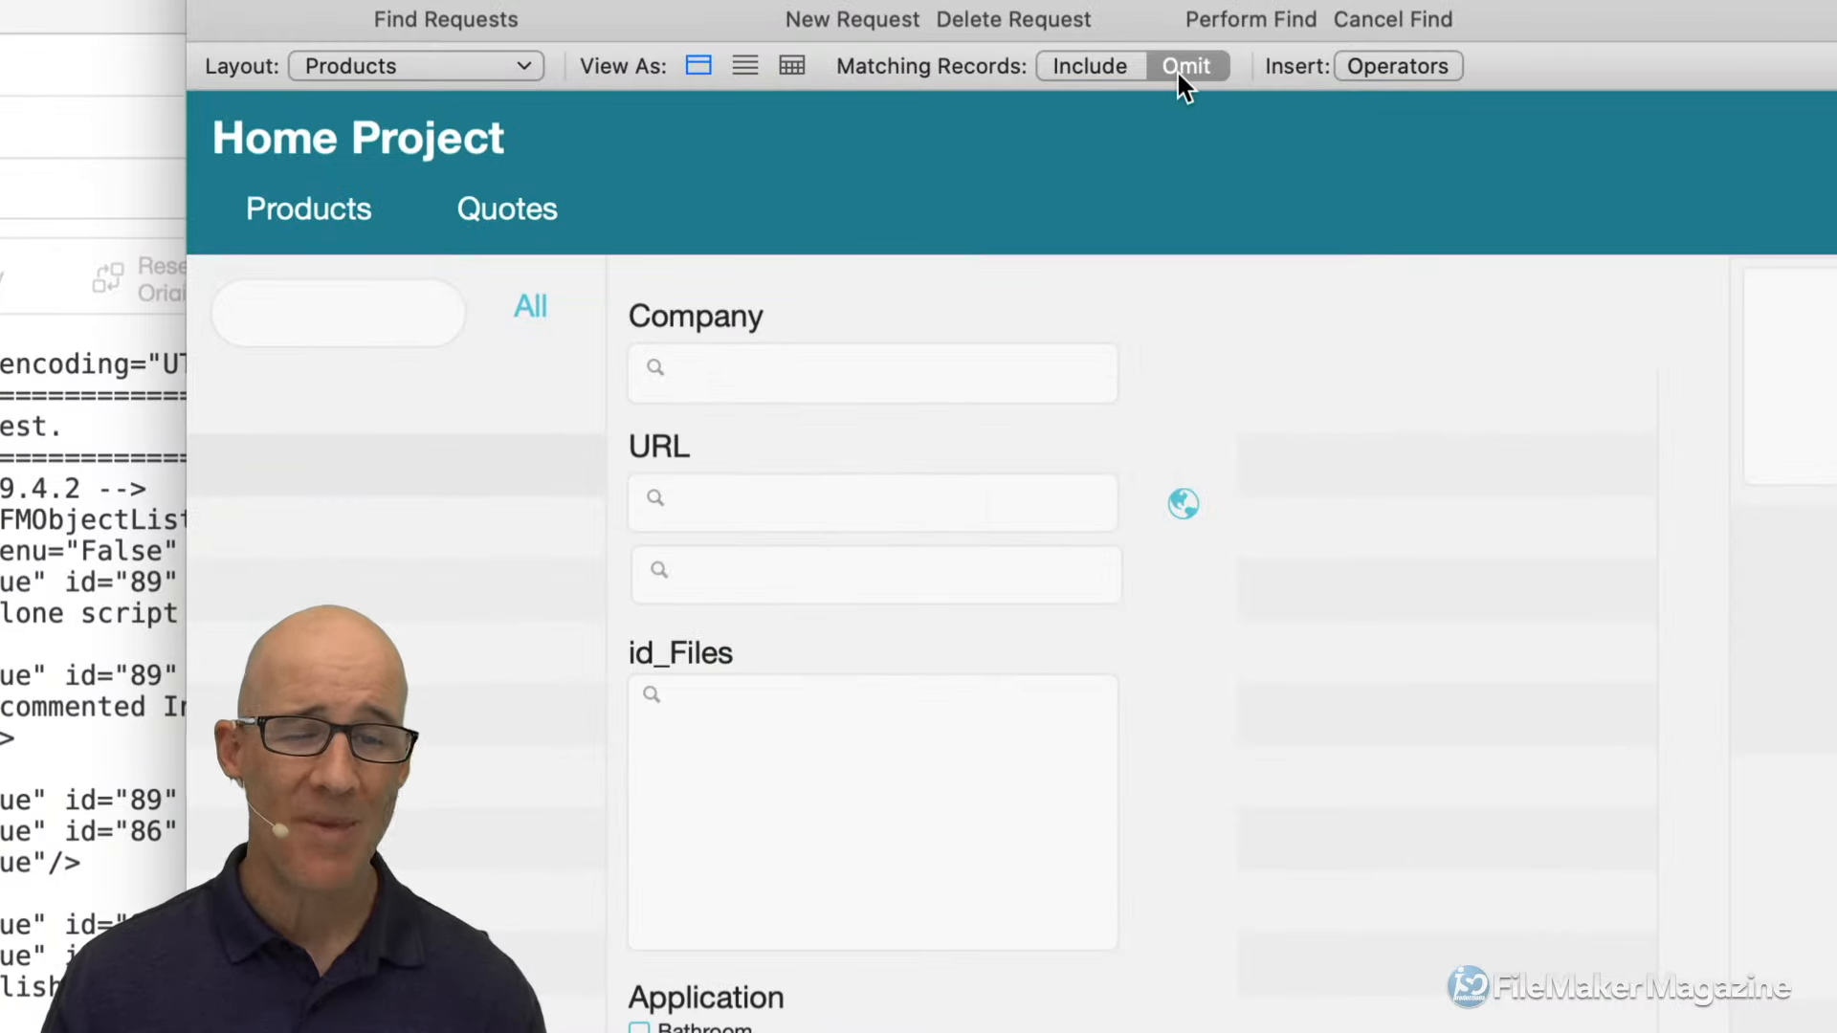
Enter "a" as the omit request's Company criterion and append the "zero or more characters" operator to make it "a*"
left_click(699, 371)
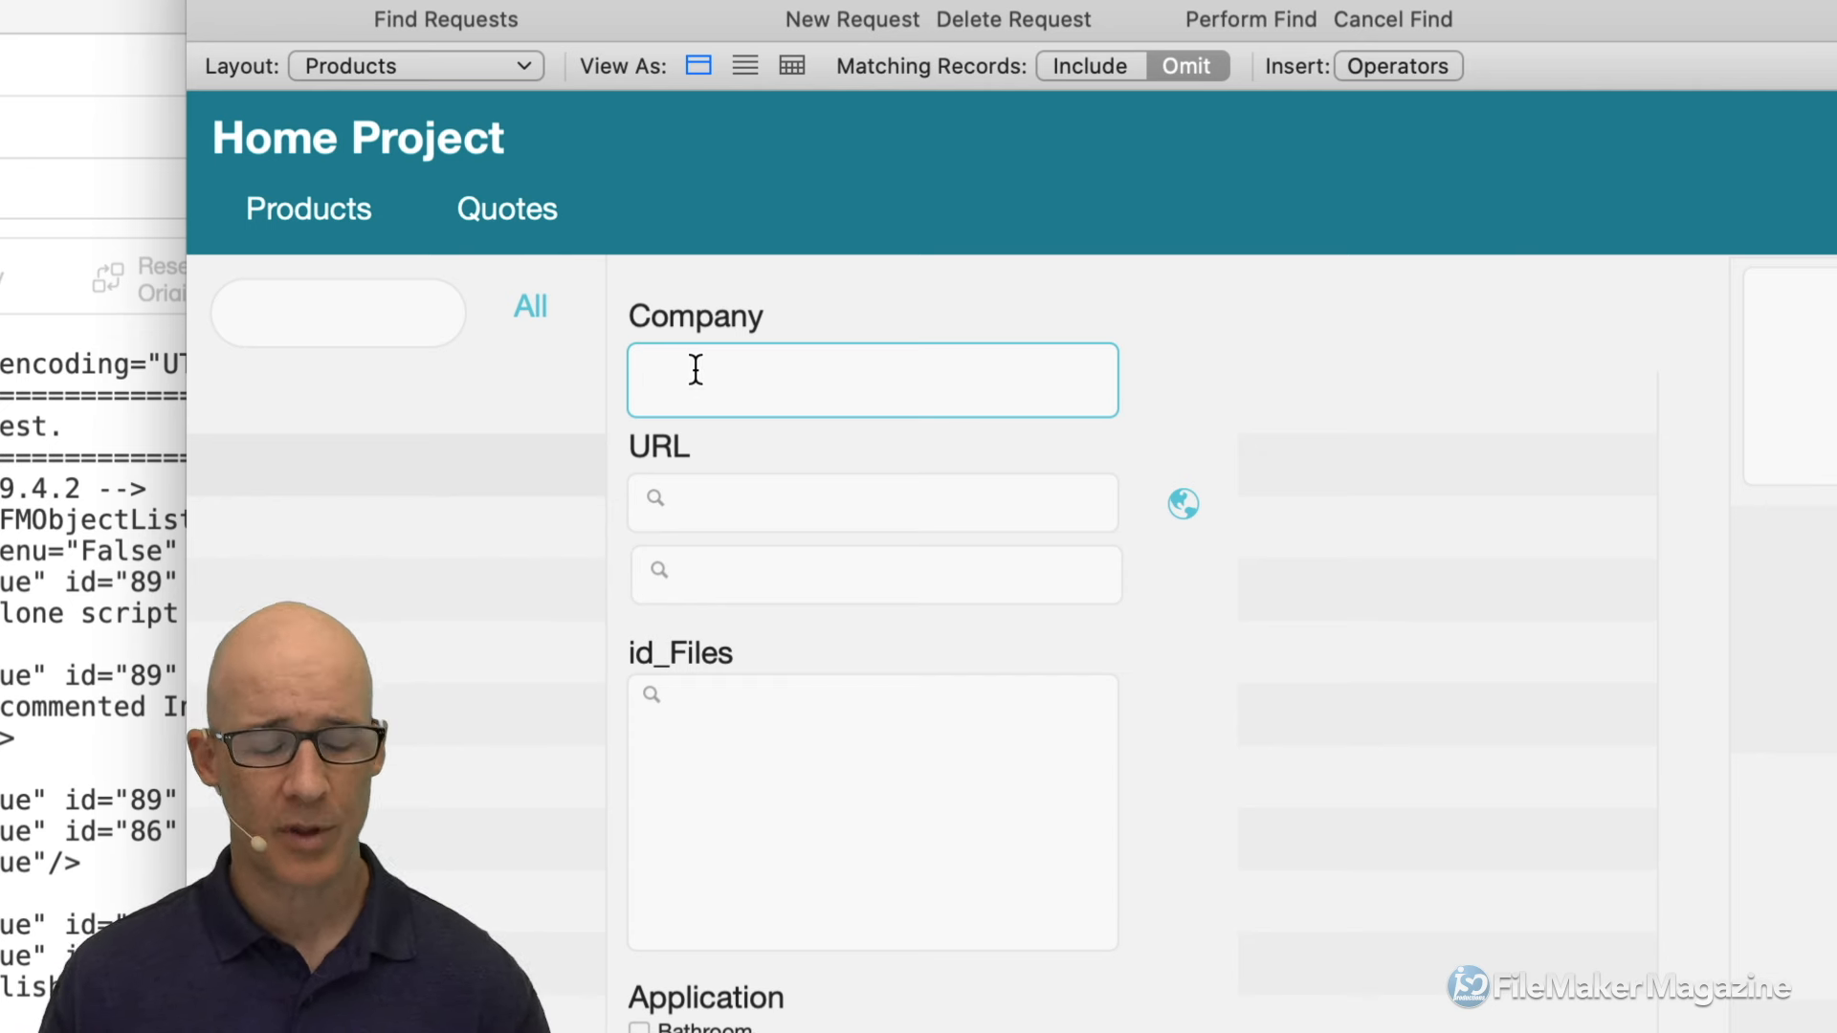
type("a")
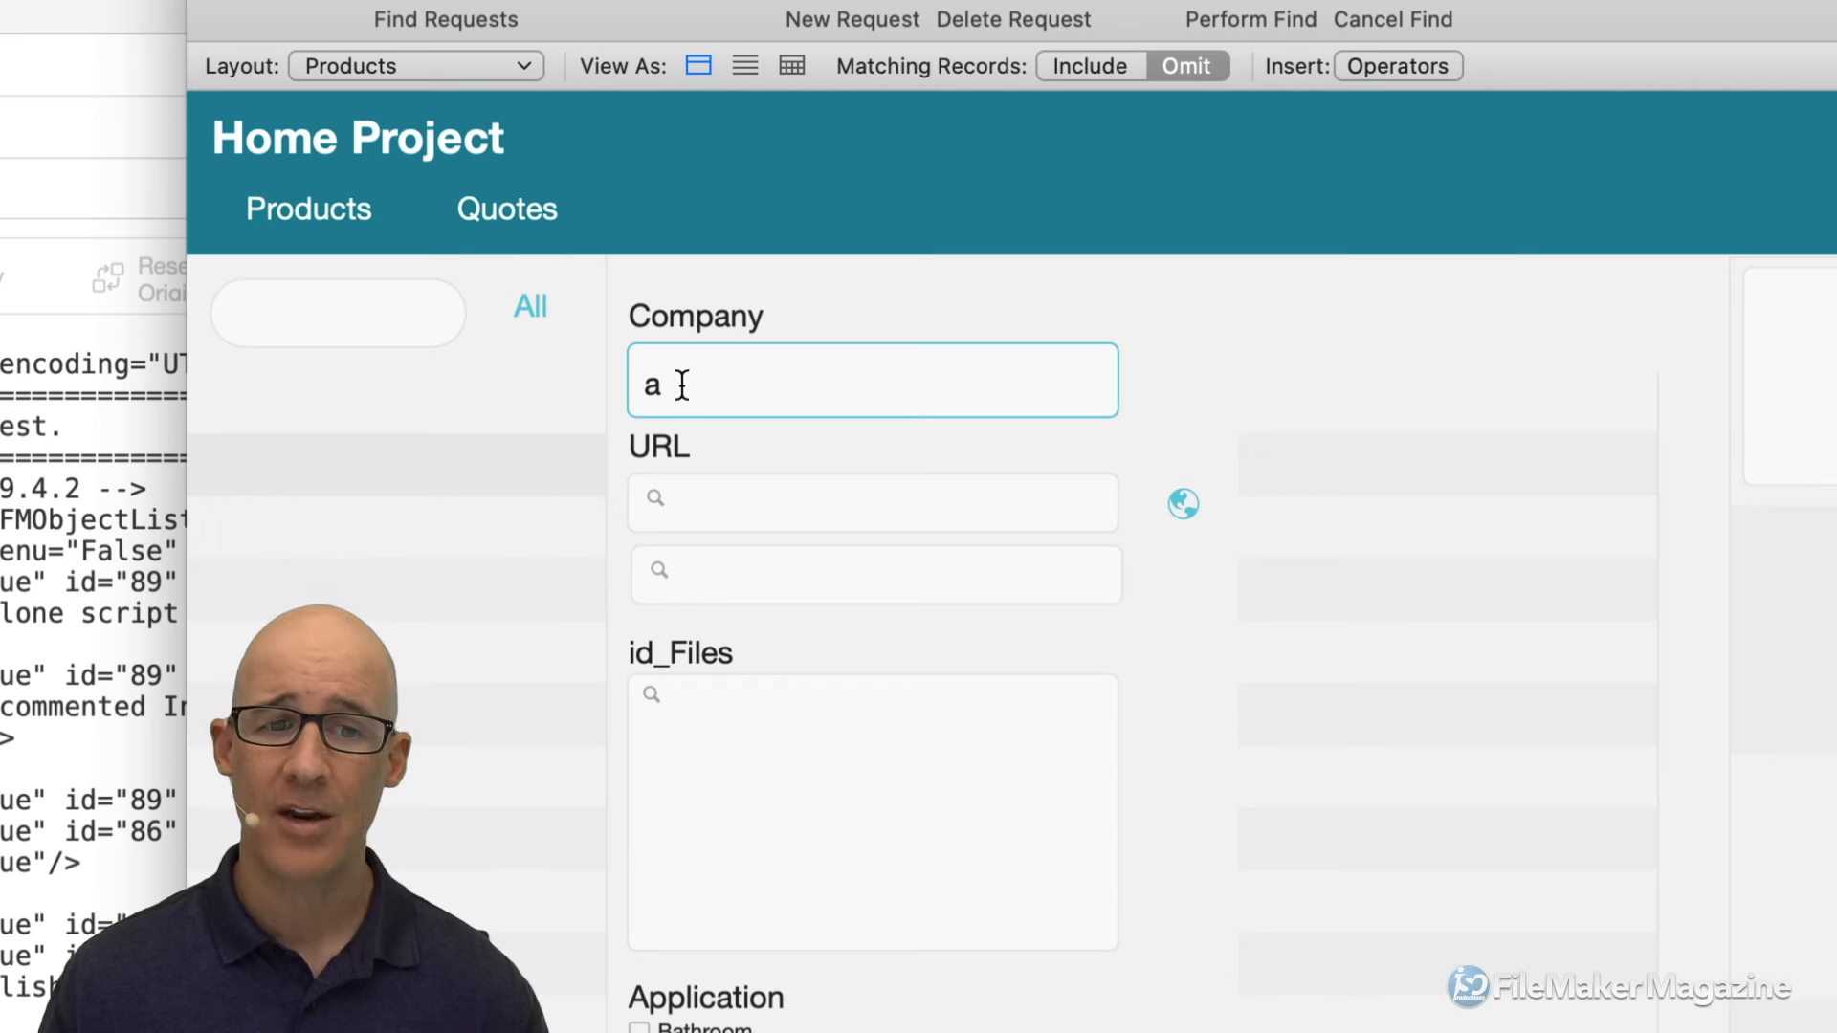
triple_click(643, 392)
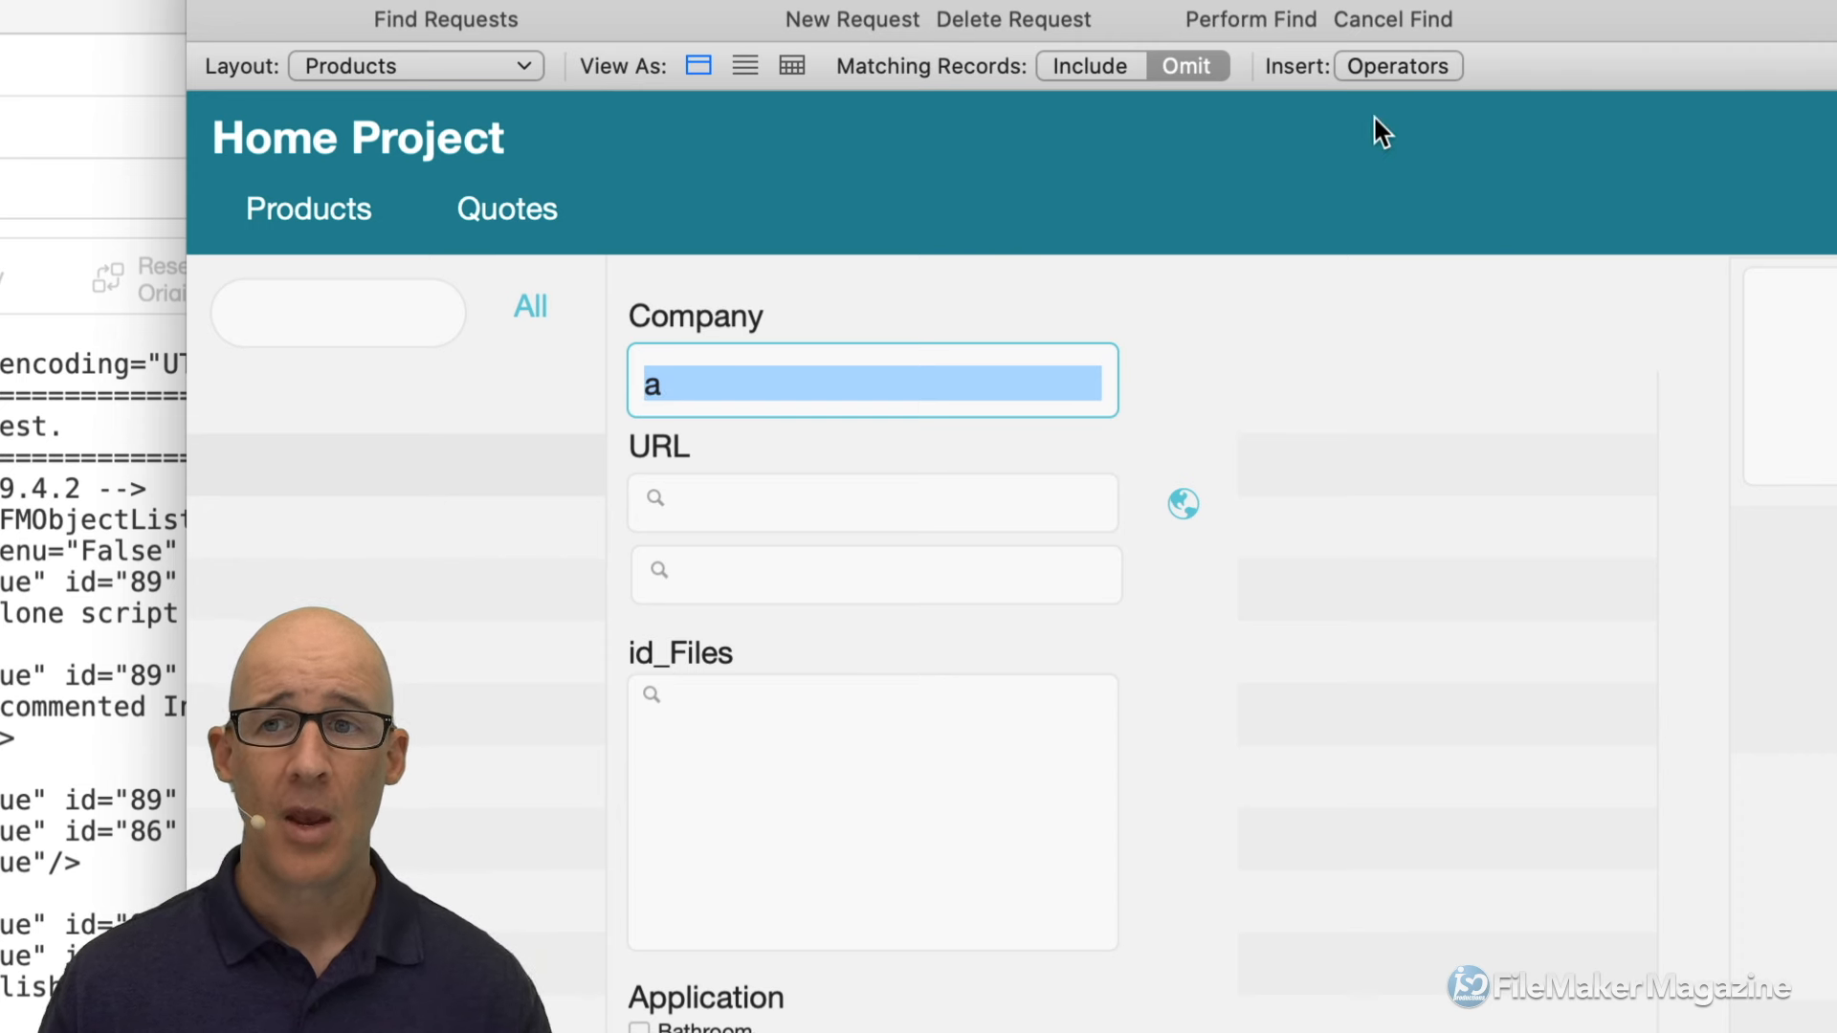
left_click(1398, 67)
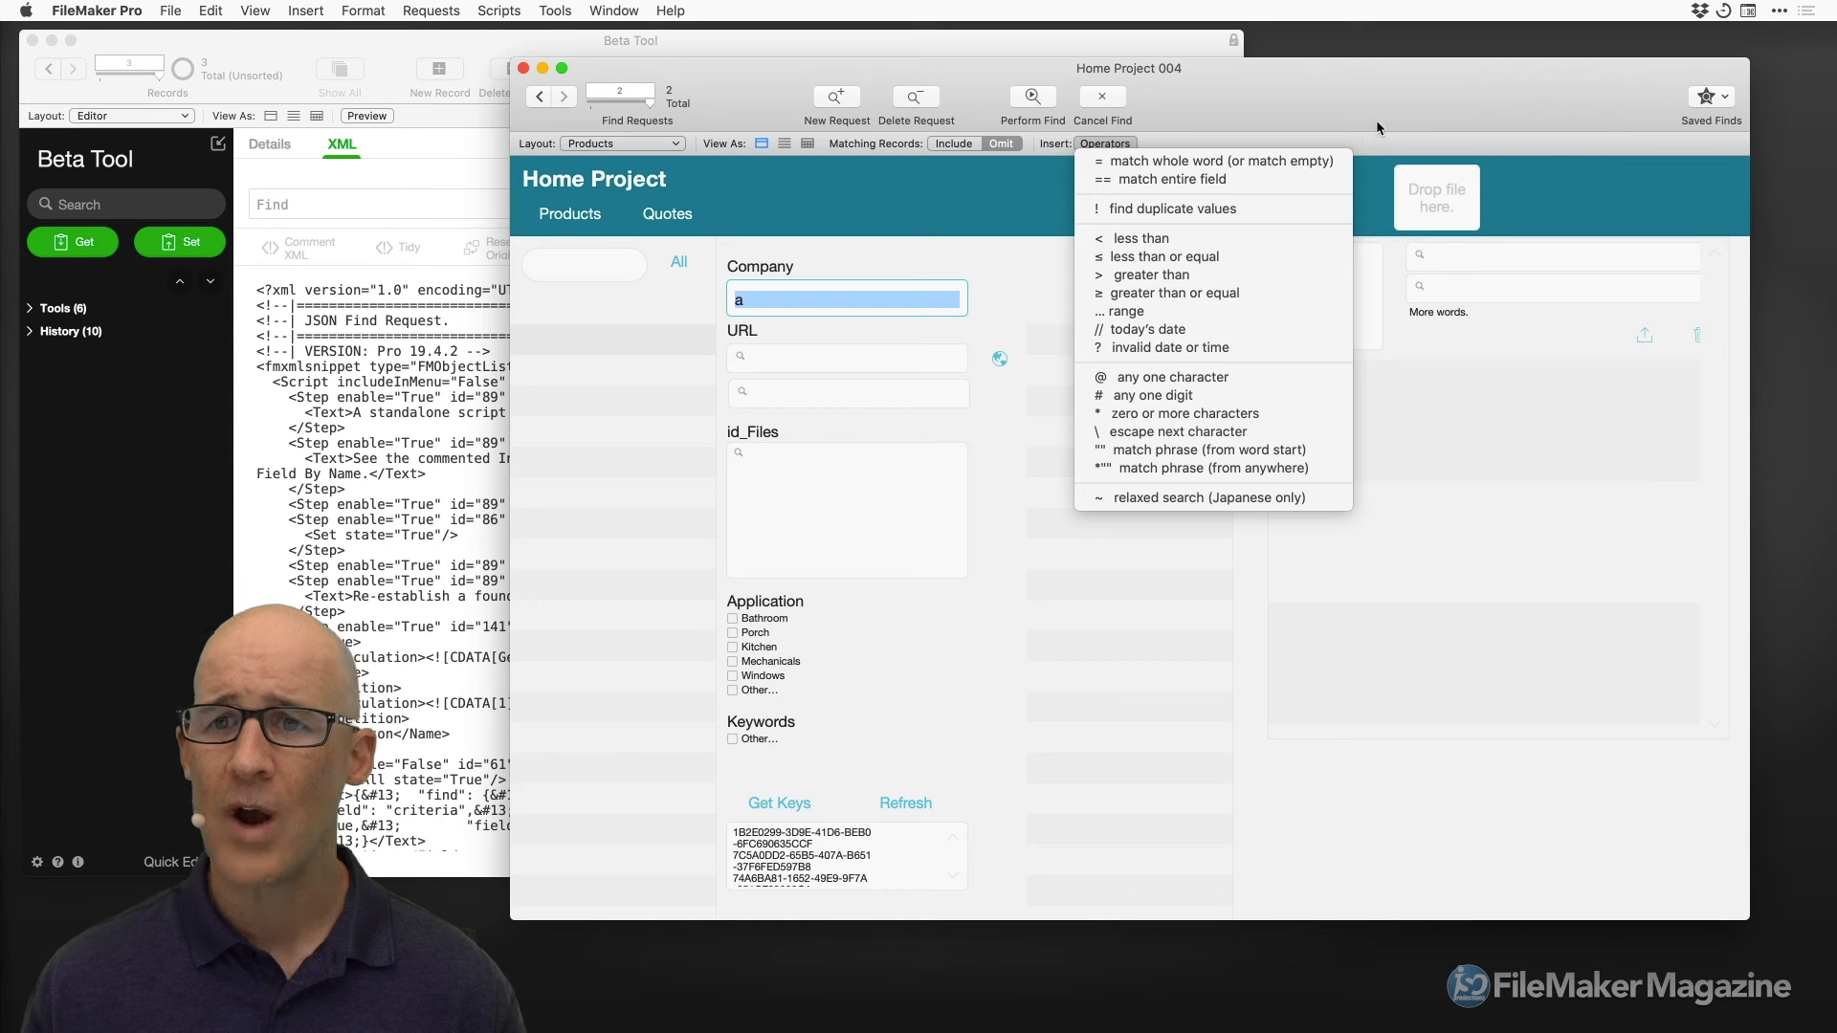
left_click(1378, 122)
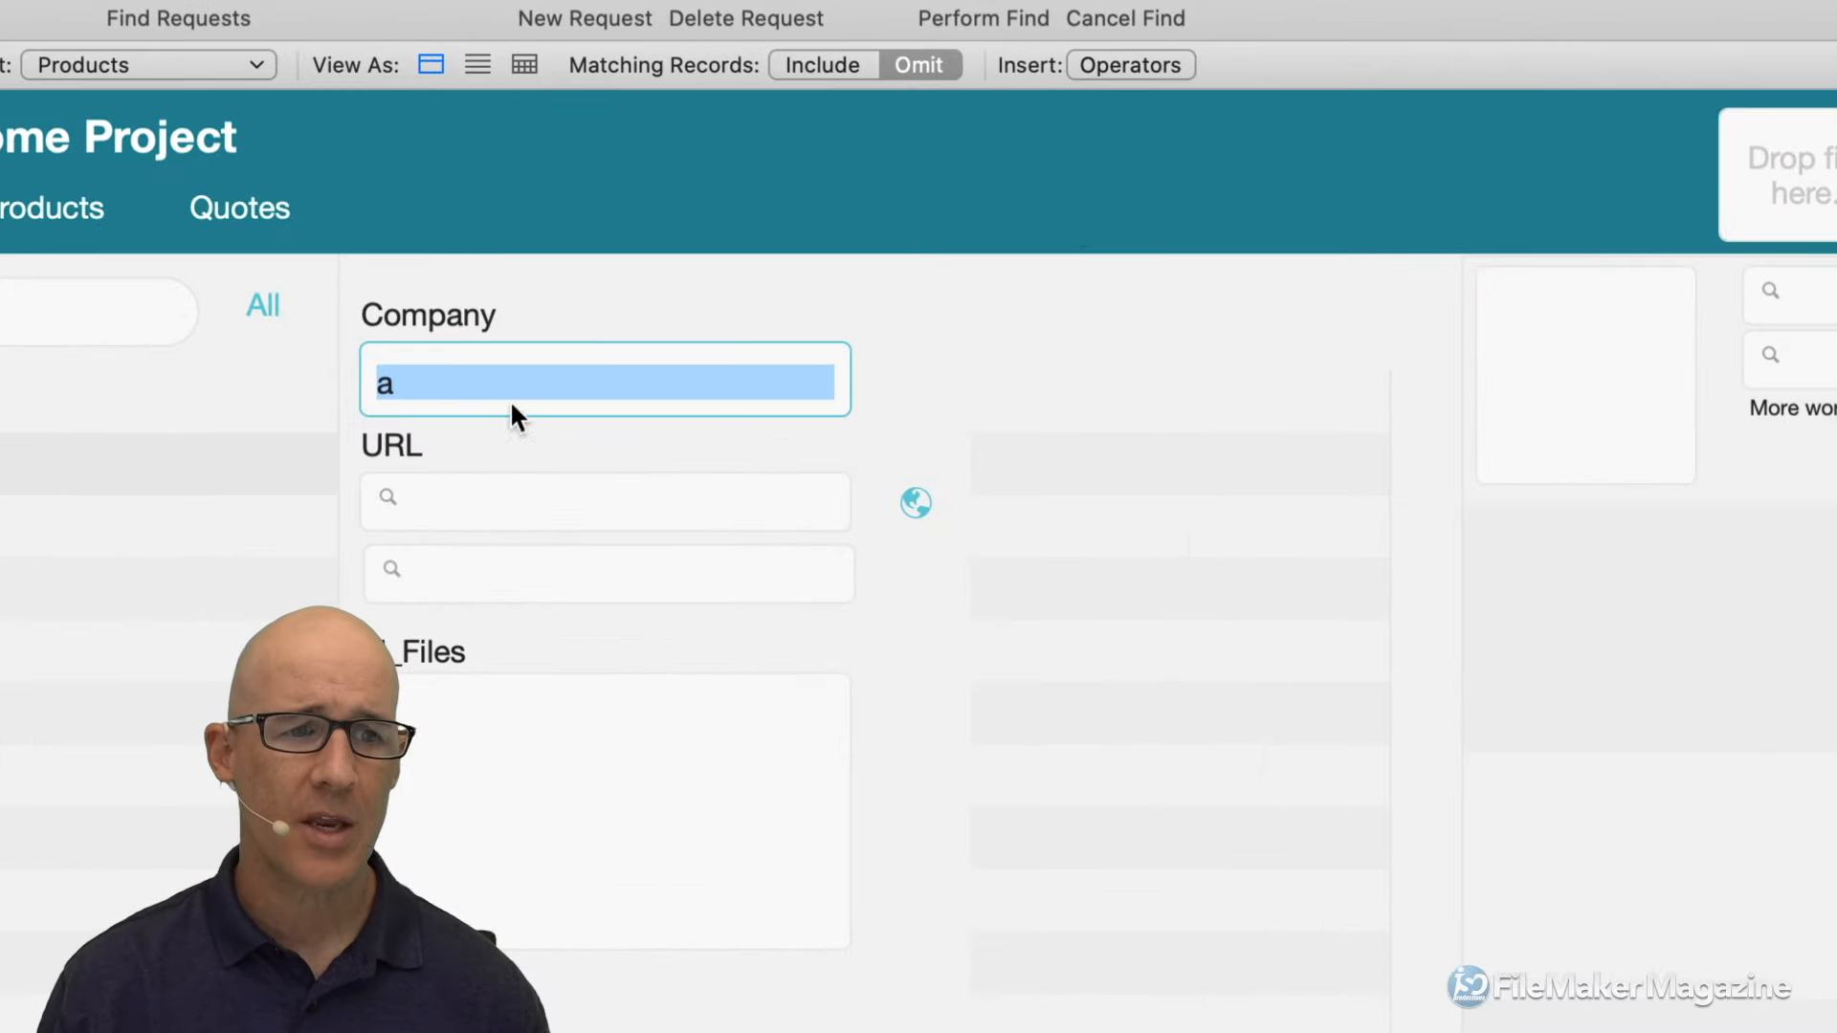
left_click(467, 383)
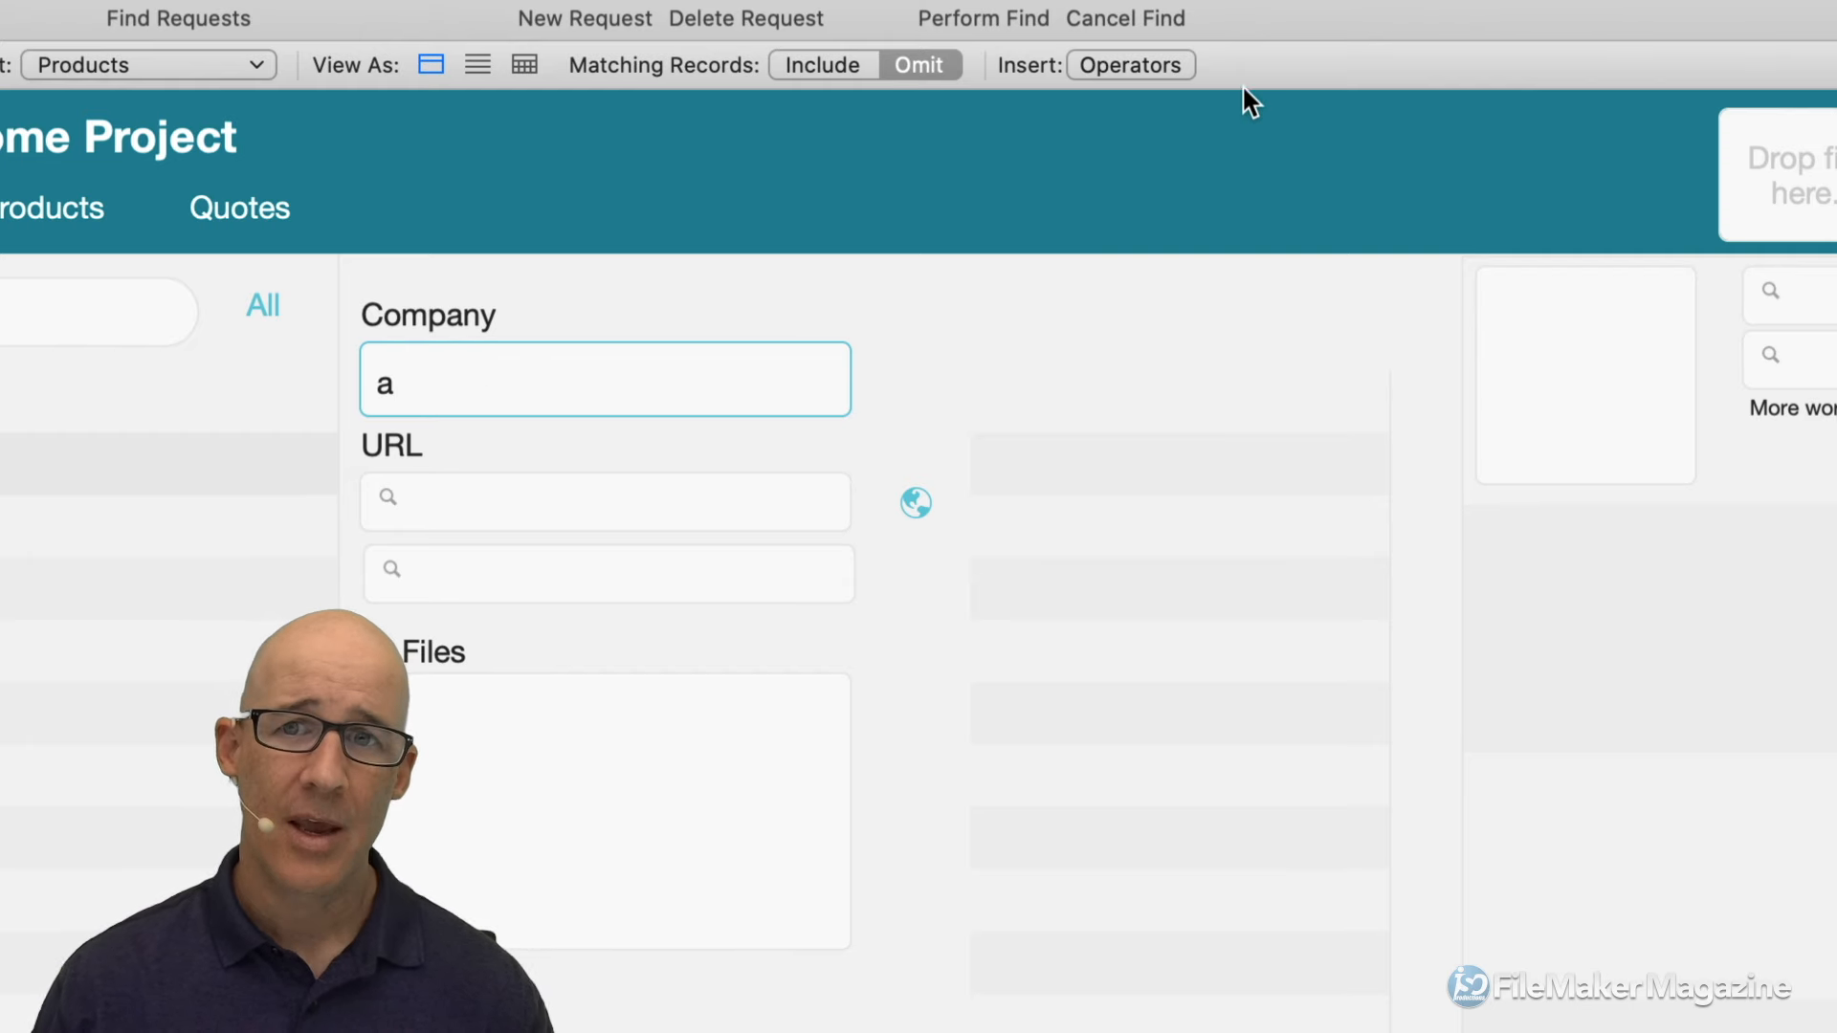
left_click(1174, 61)
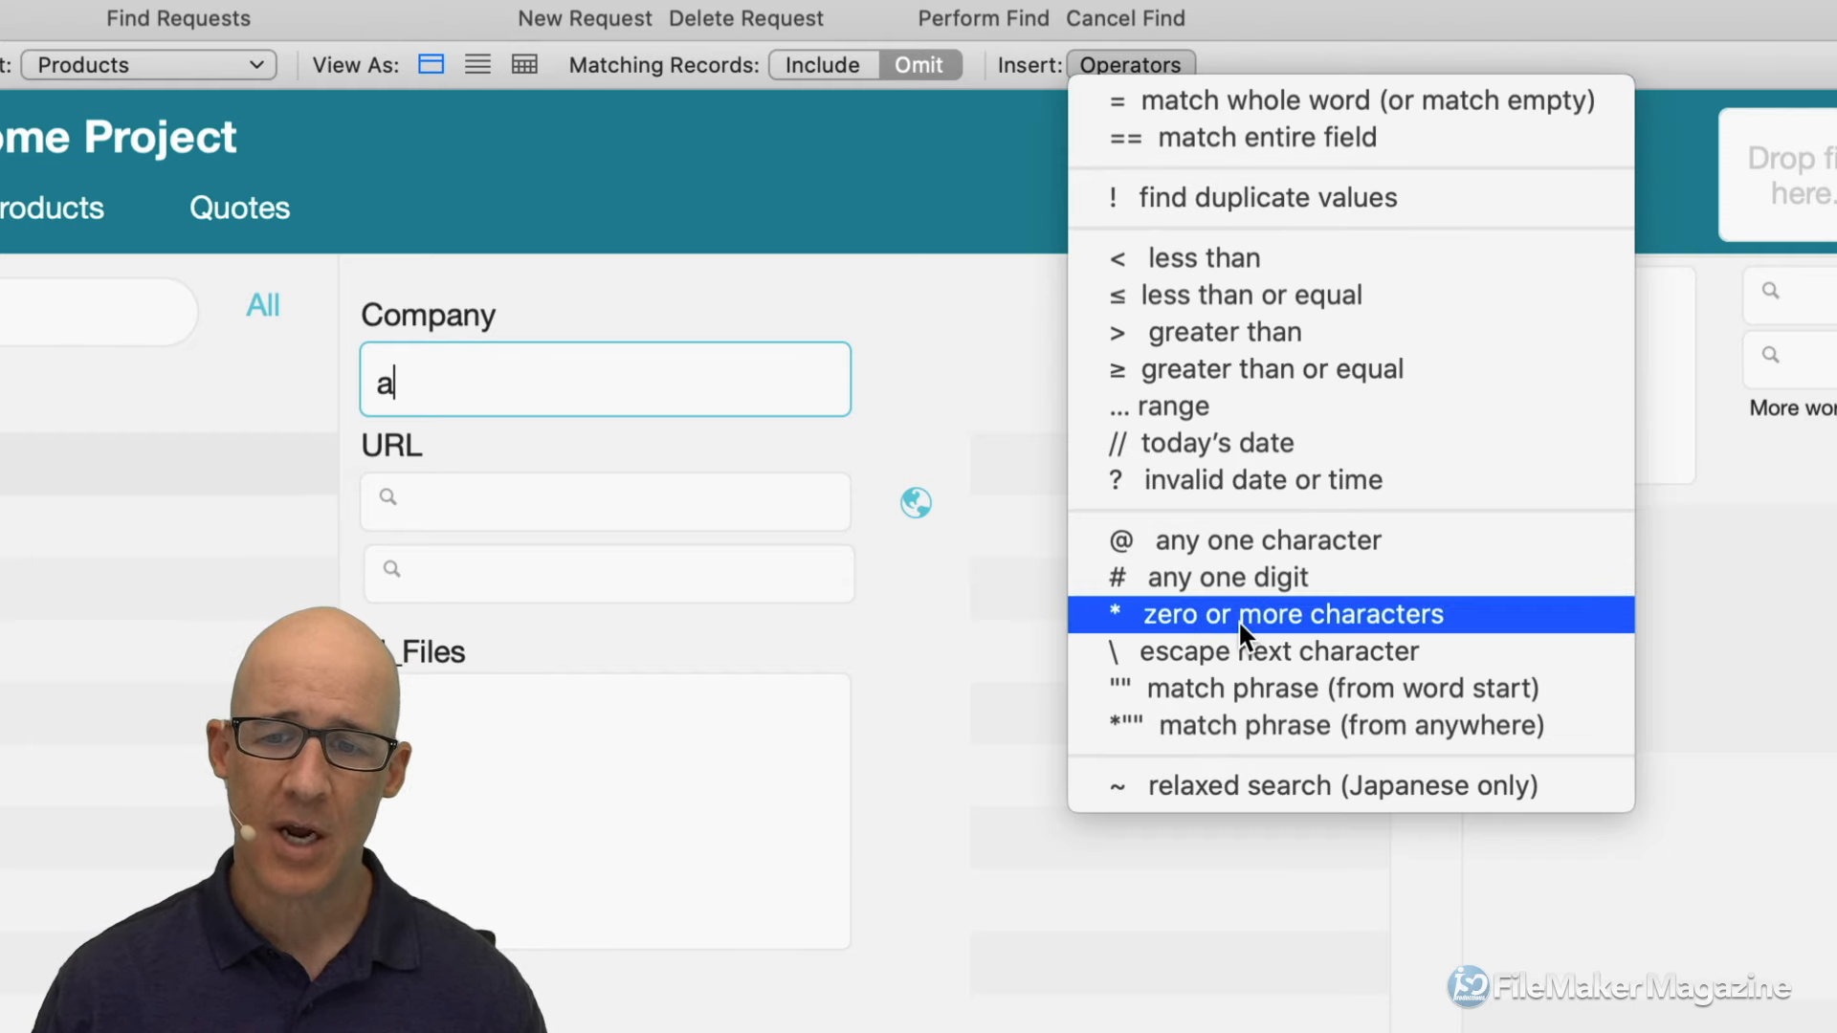
left_click(1168, 613)
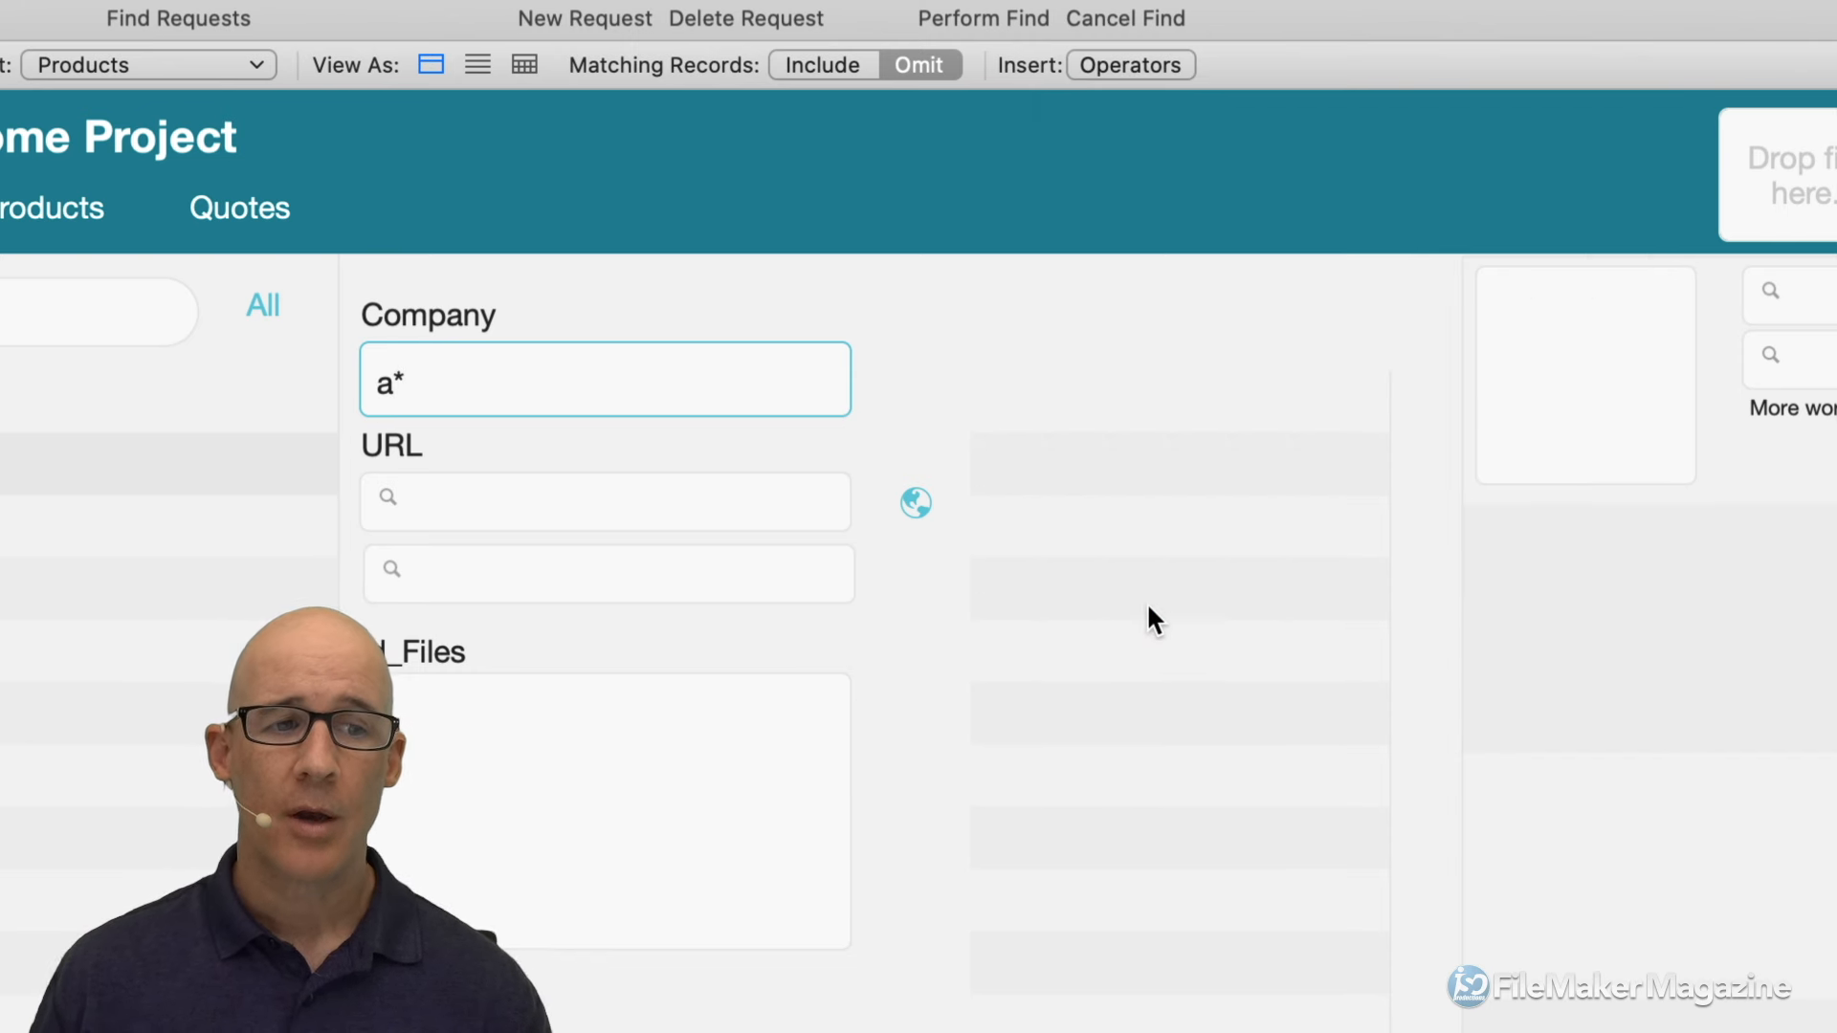
Try the wildcard in front of the Company criterion as "*a", and change it back to "a*"
double_click(395, 388)
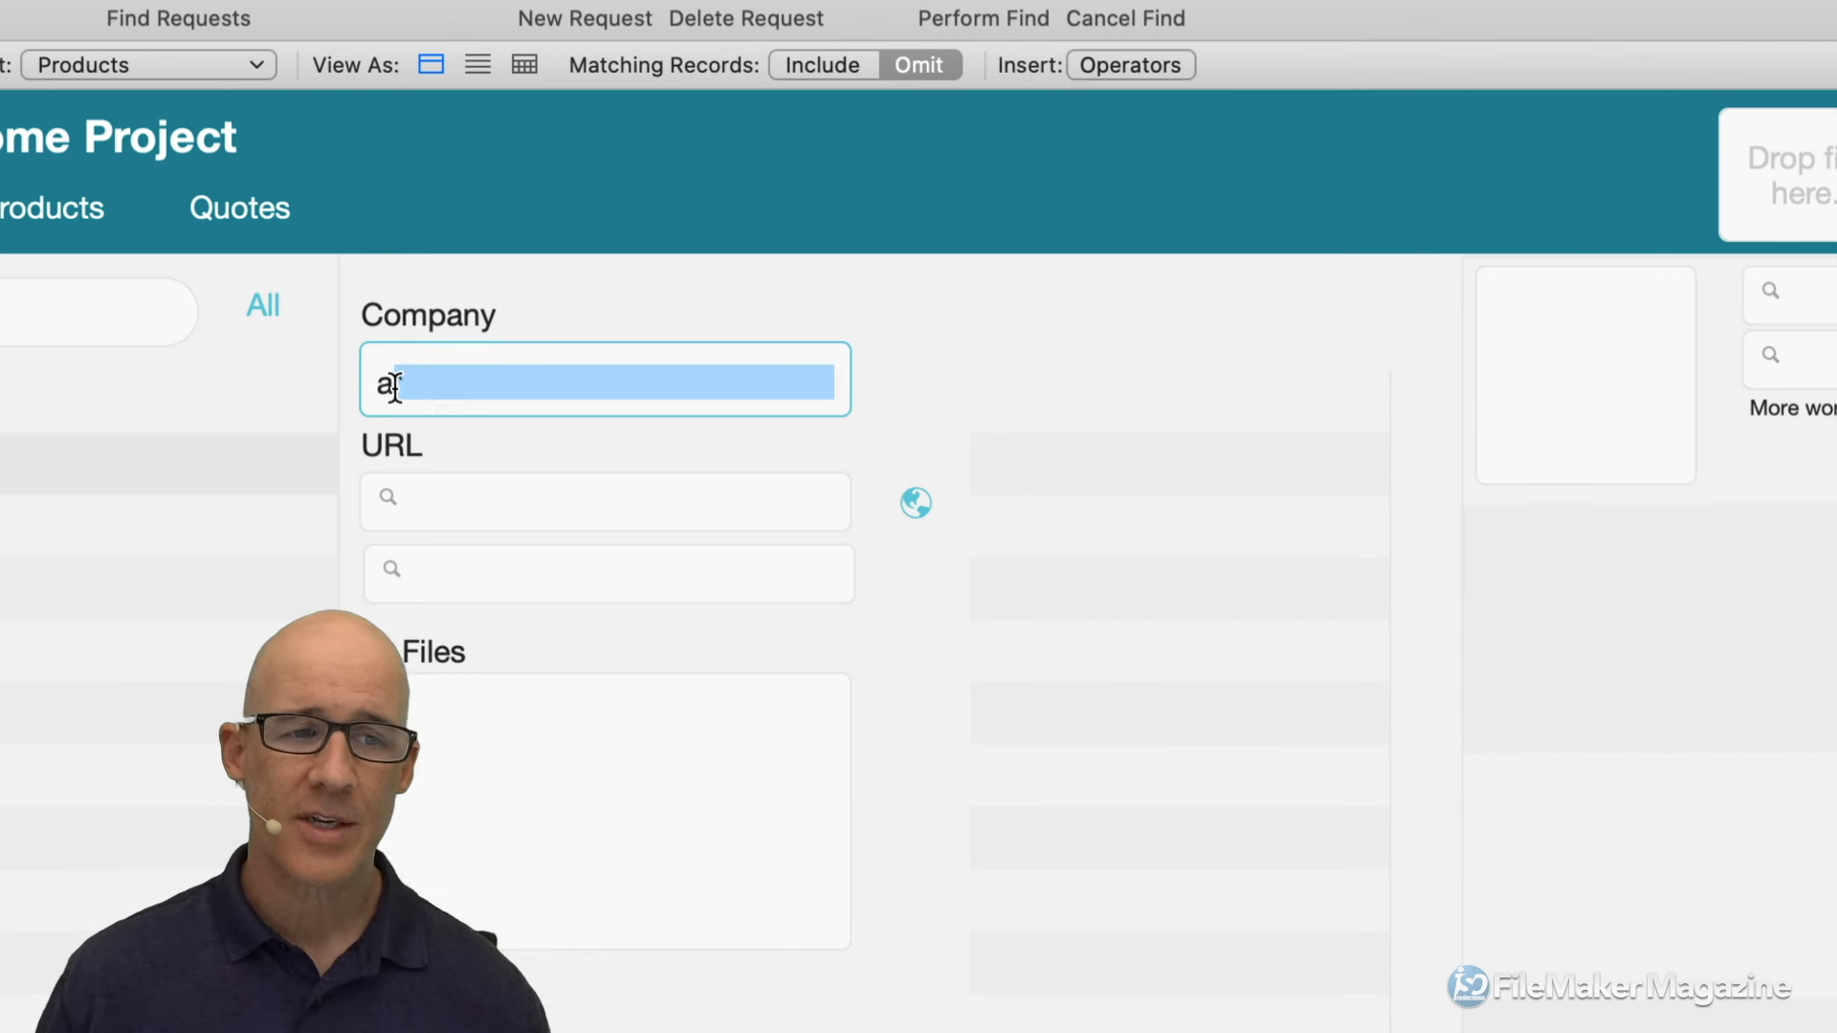
key("BackSpace")
key("Left")
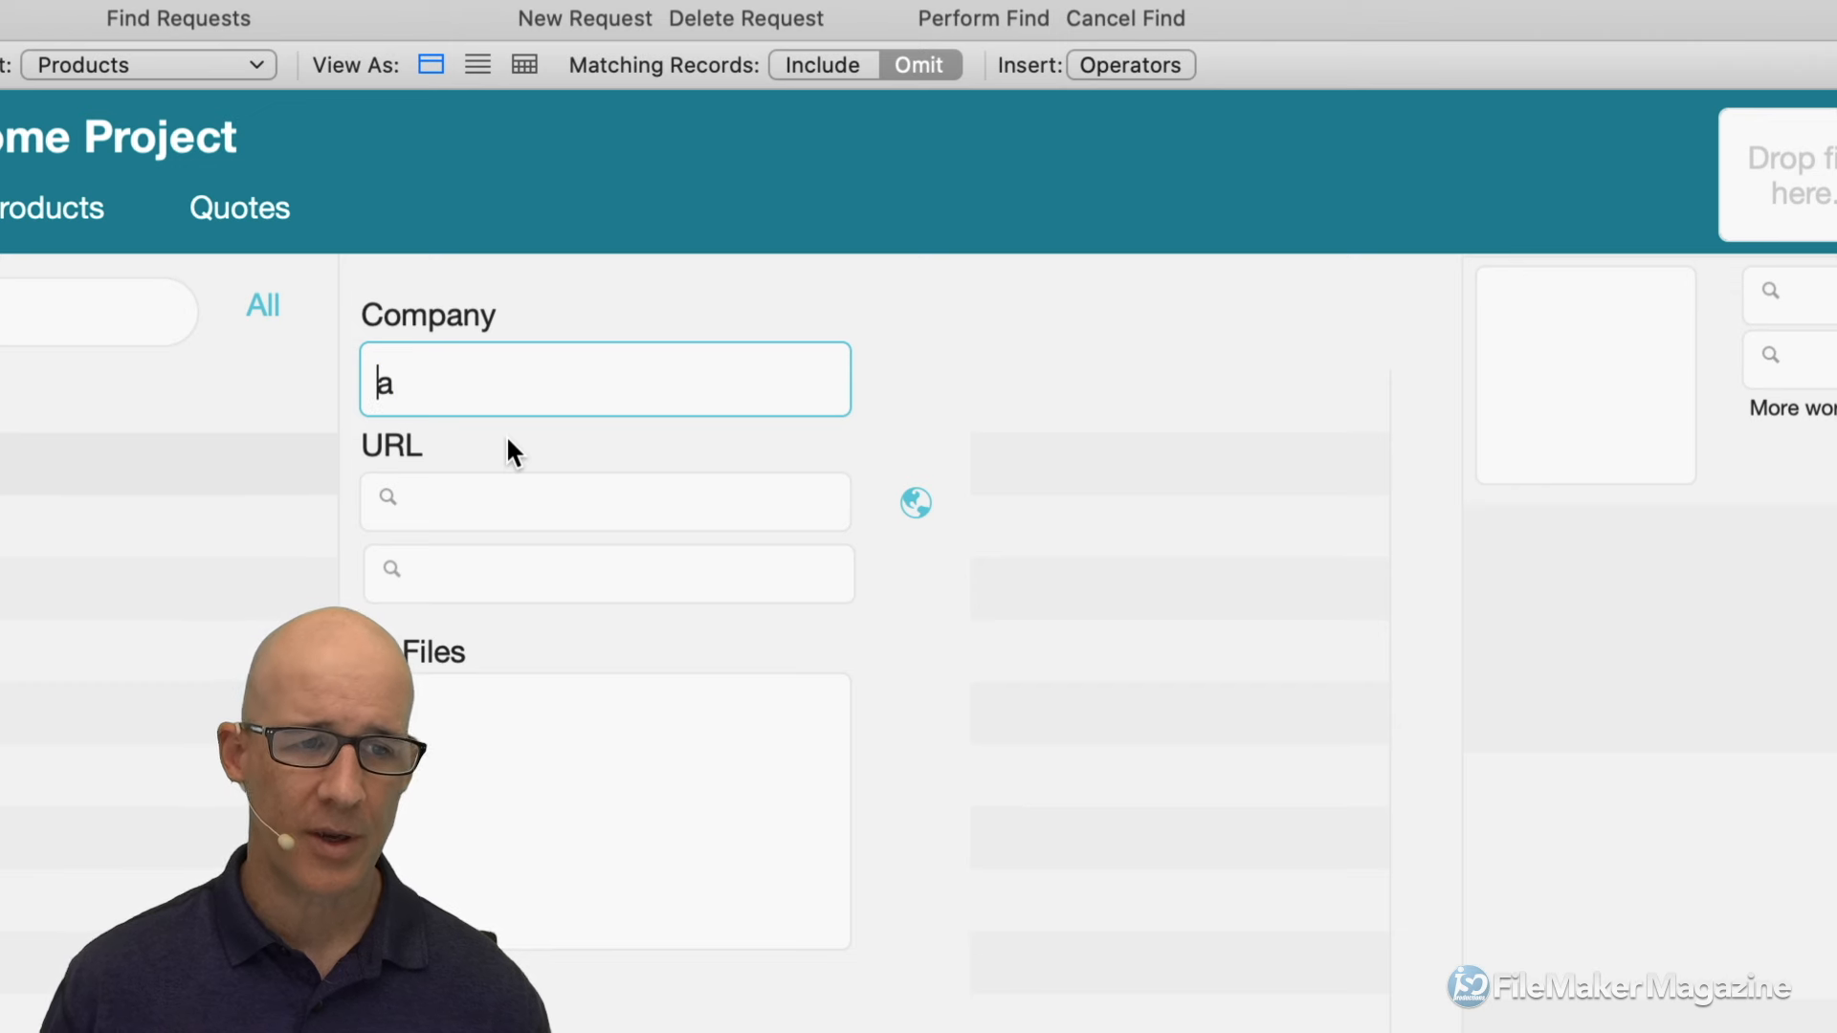
type("*")
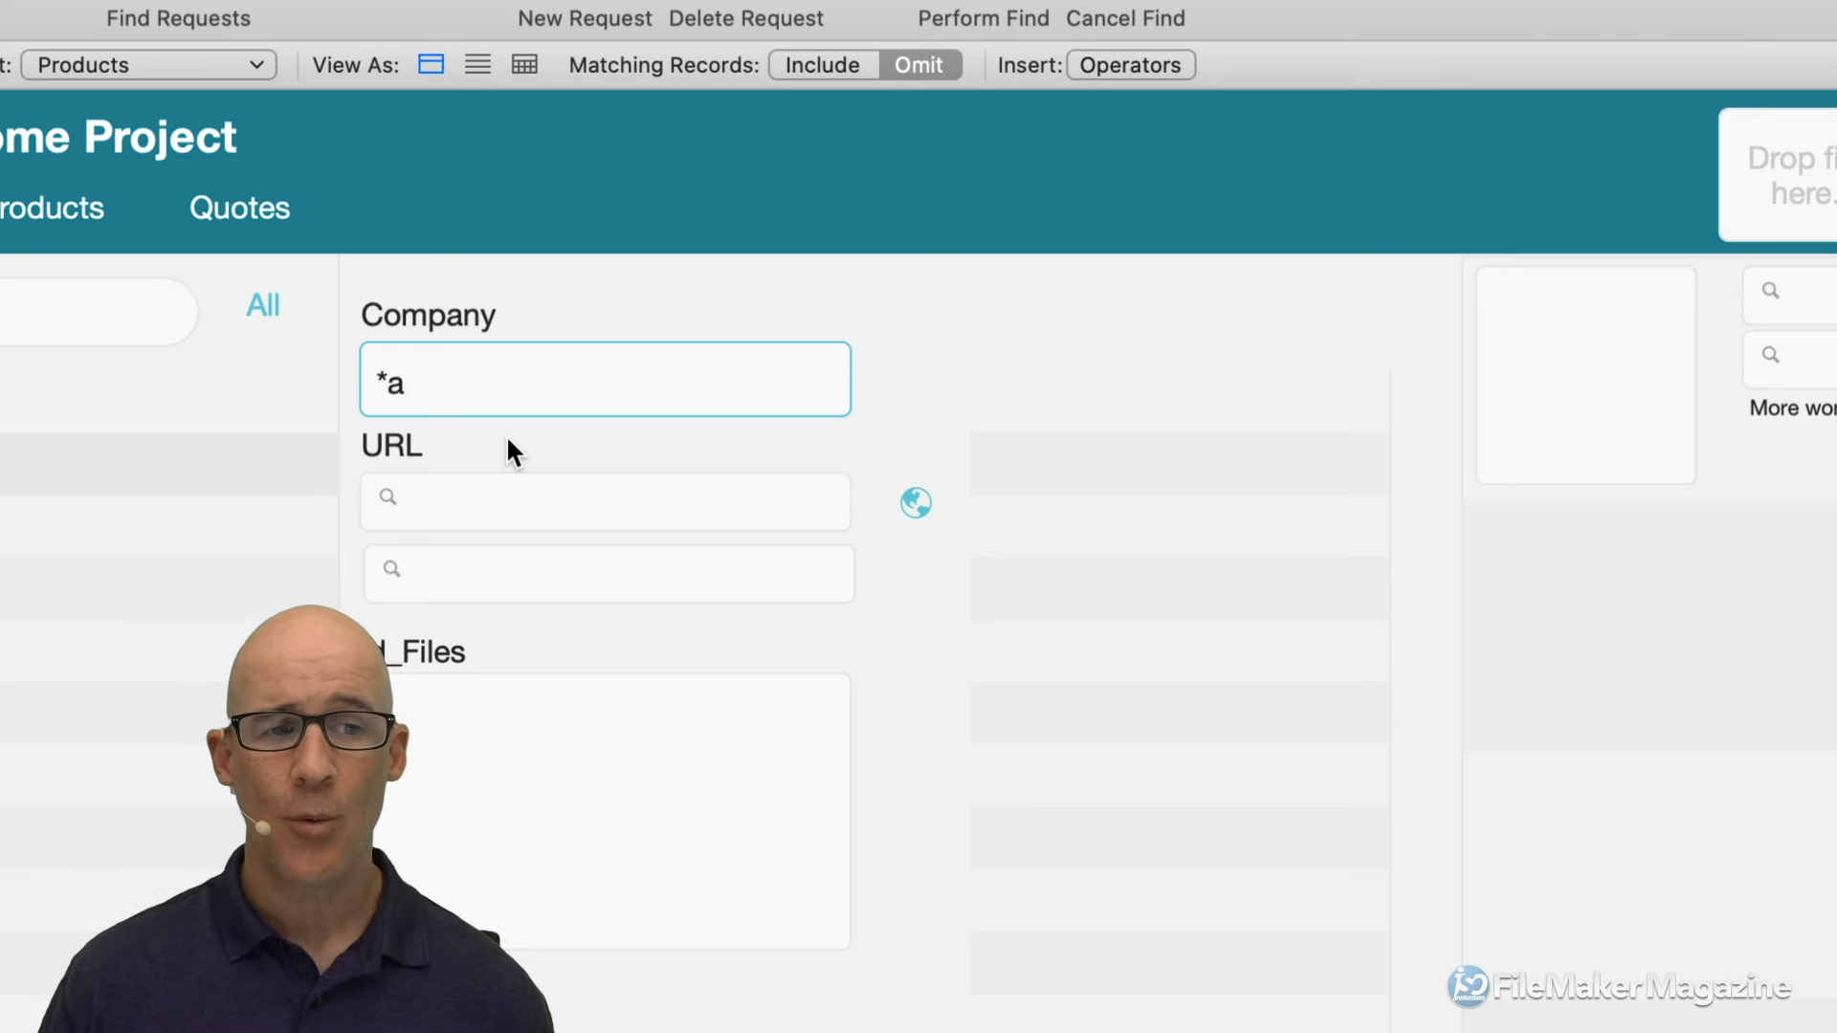
key("BackSpace")
key("Right")
type("*")
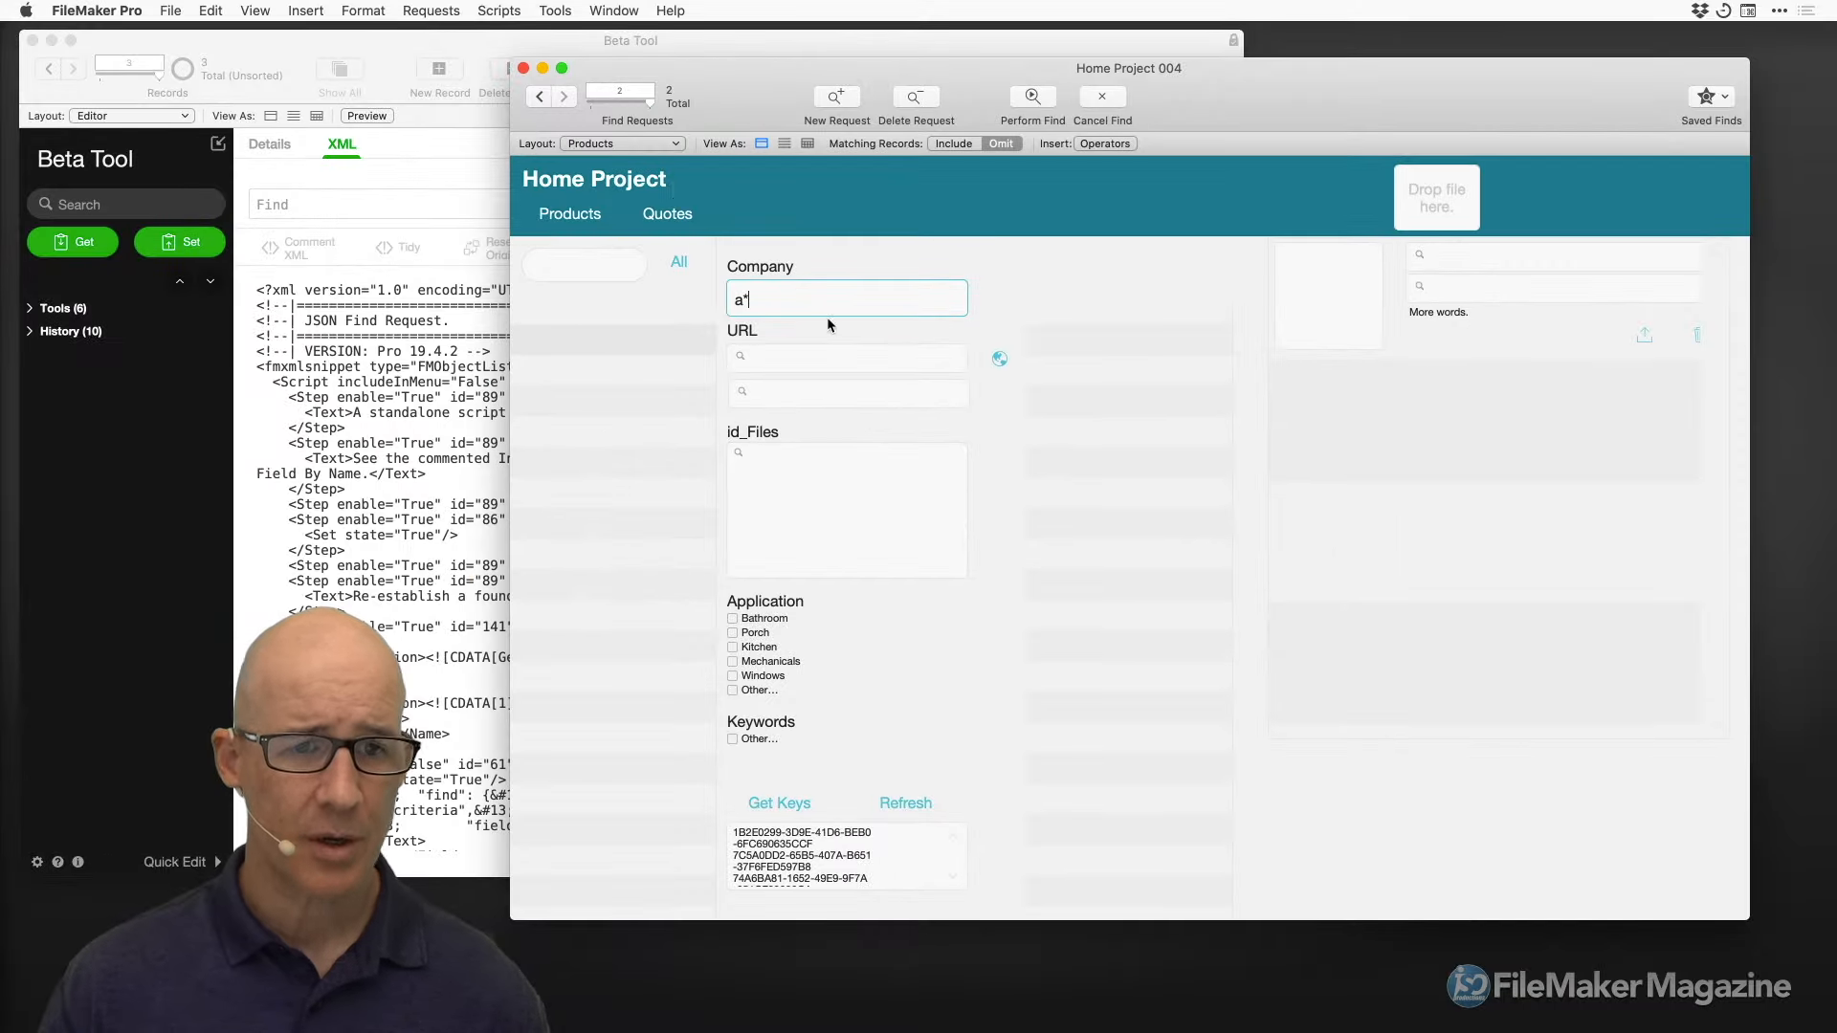
Replace Bathroom with Windows as the first find request's Application criterion and return to the omit request
left_click(539, 97)
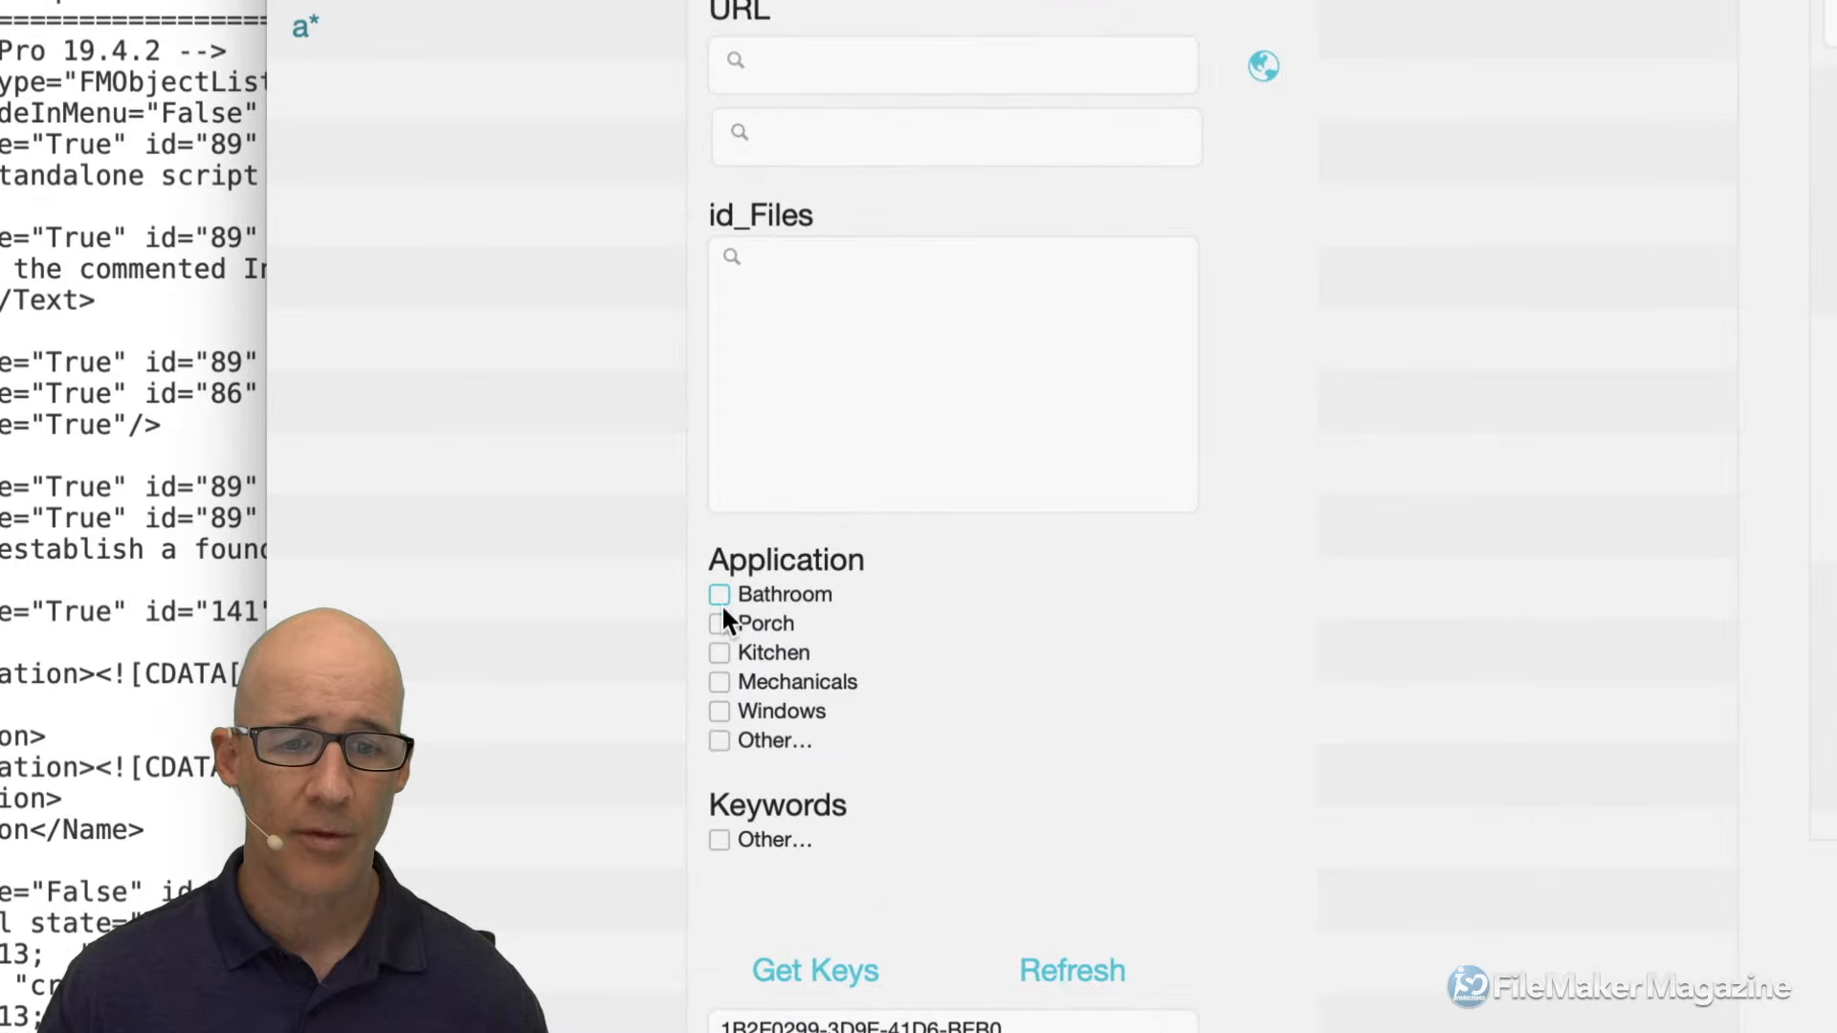
left_click(719, 712)
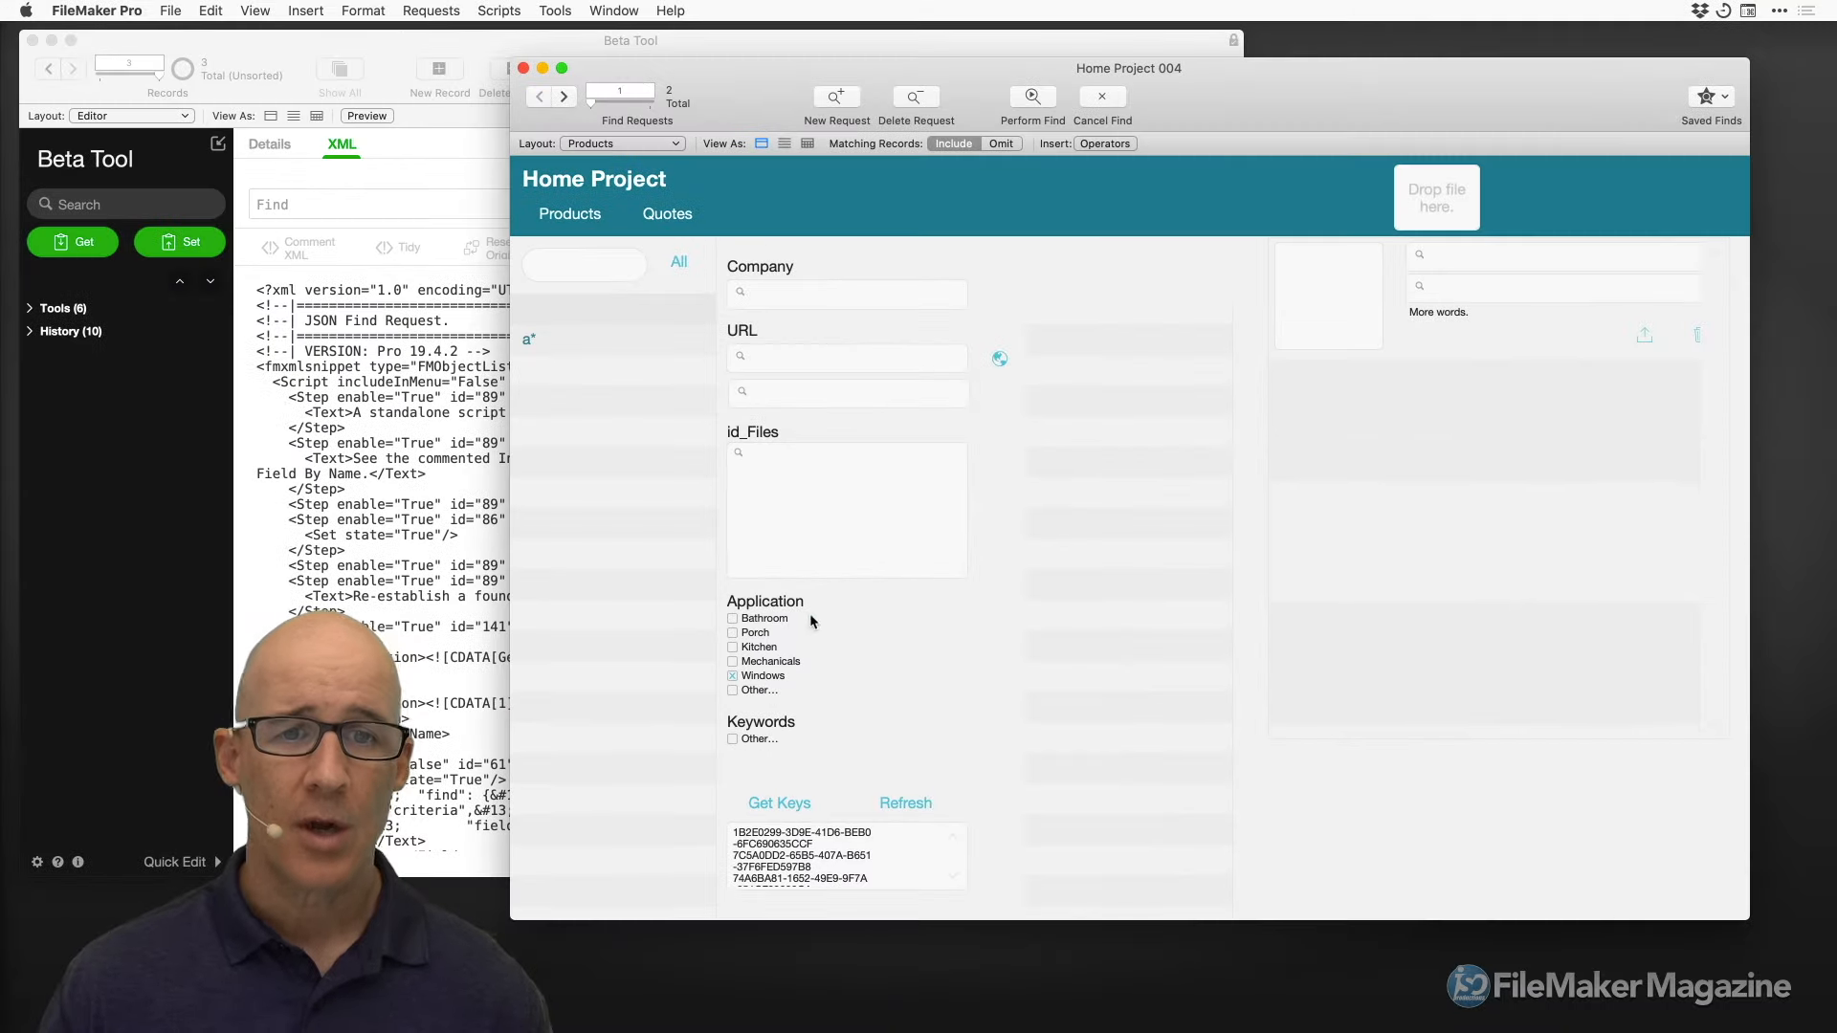
left_click(564, 96)
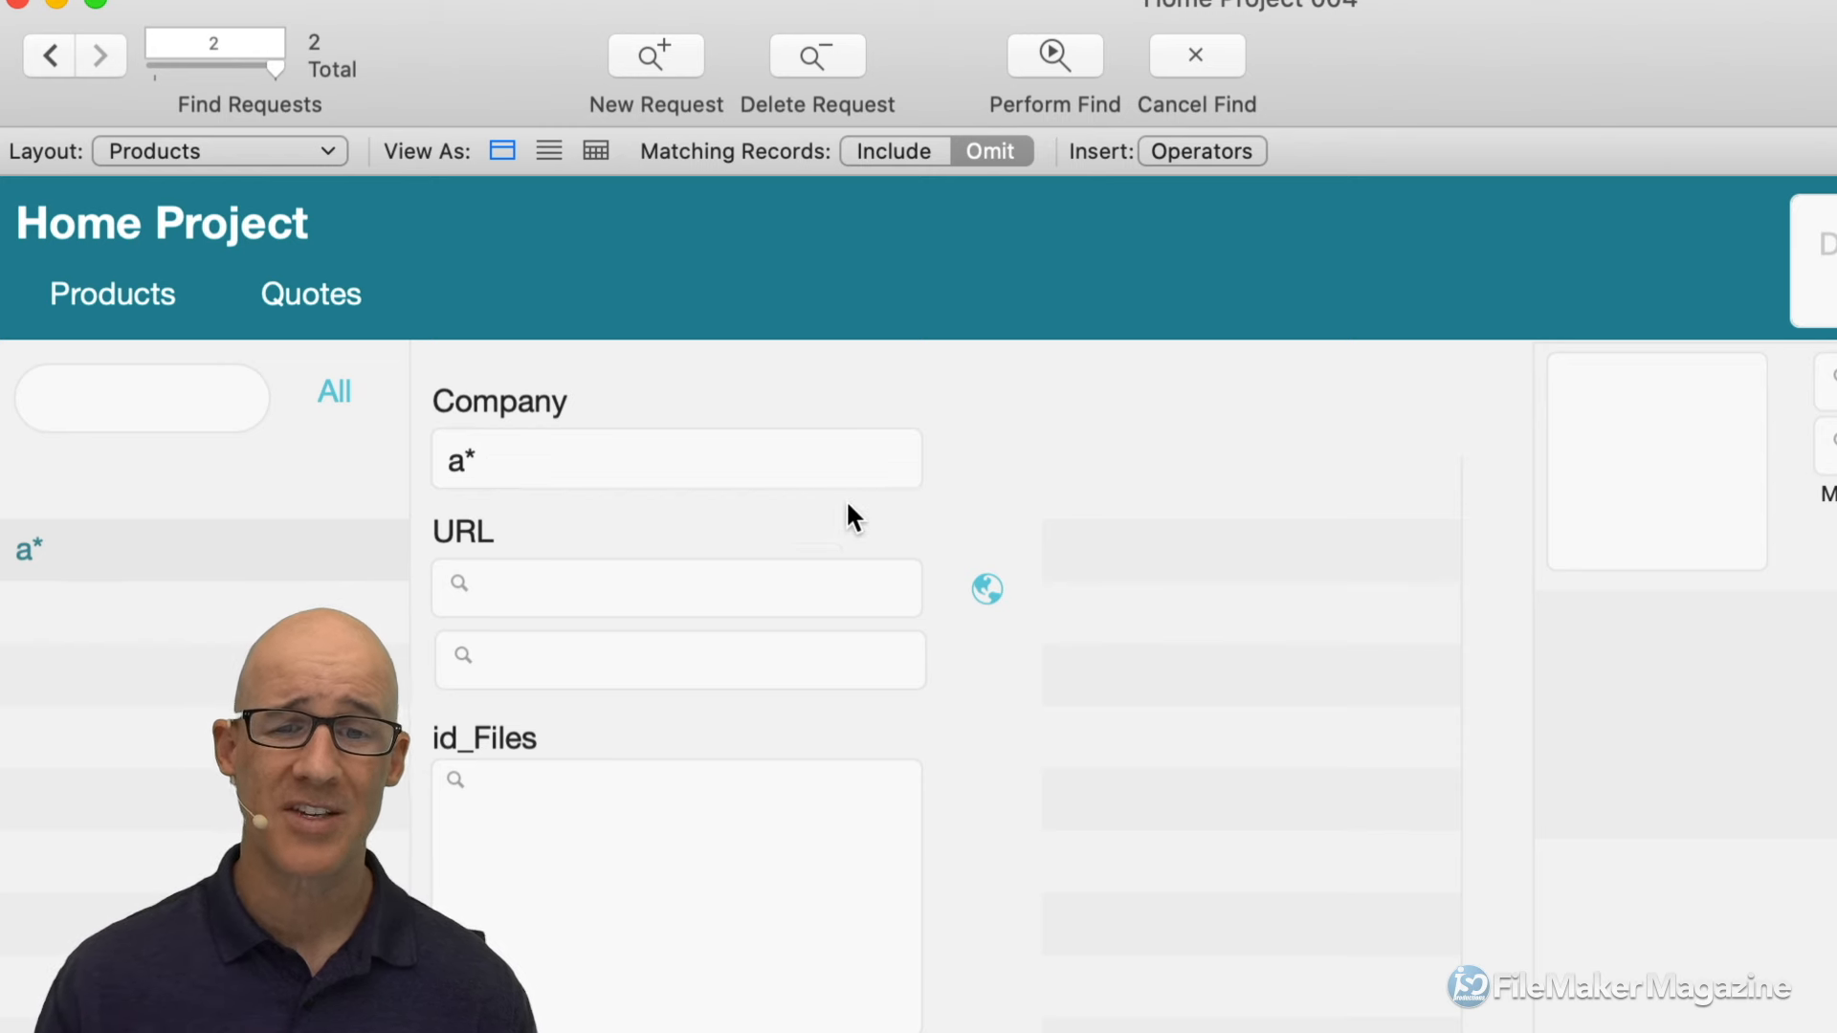
Perform the two-request find, move the alert aside, and cancel it to return to Browse mode
left_click(1073, 59)
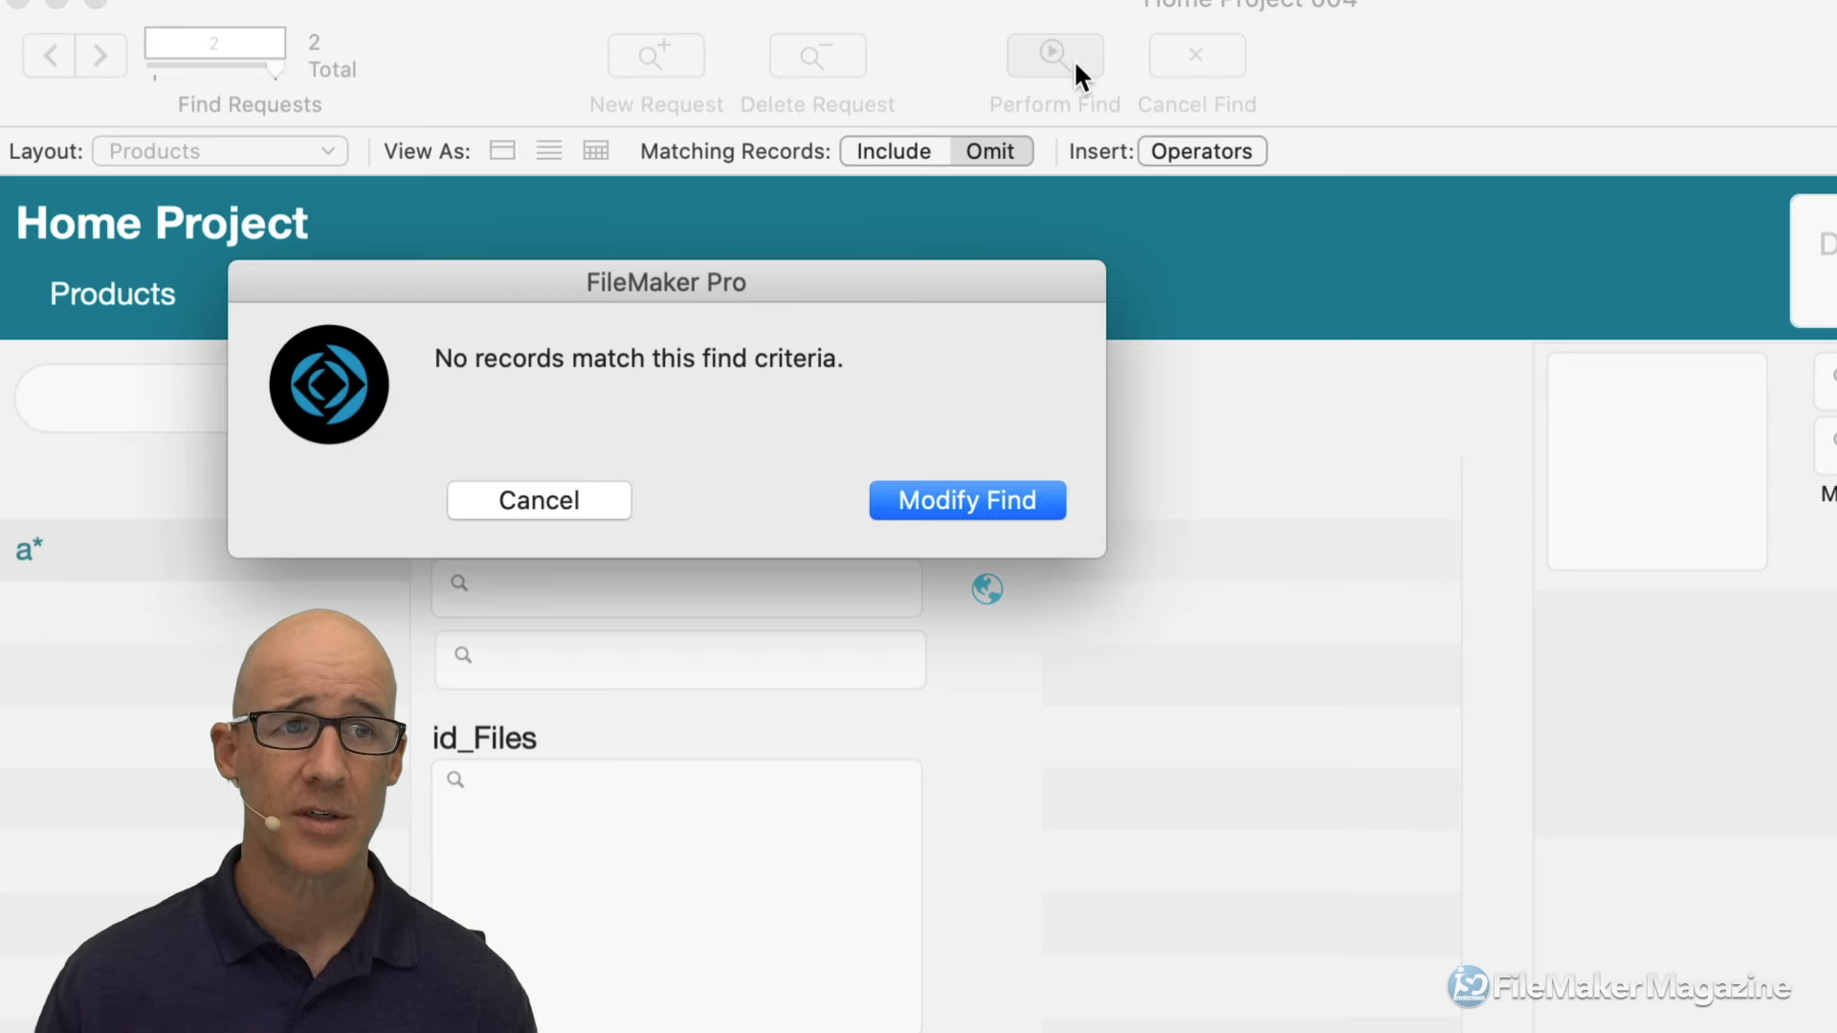
left_click_drag(931, 267, 1209, 230)
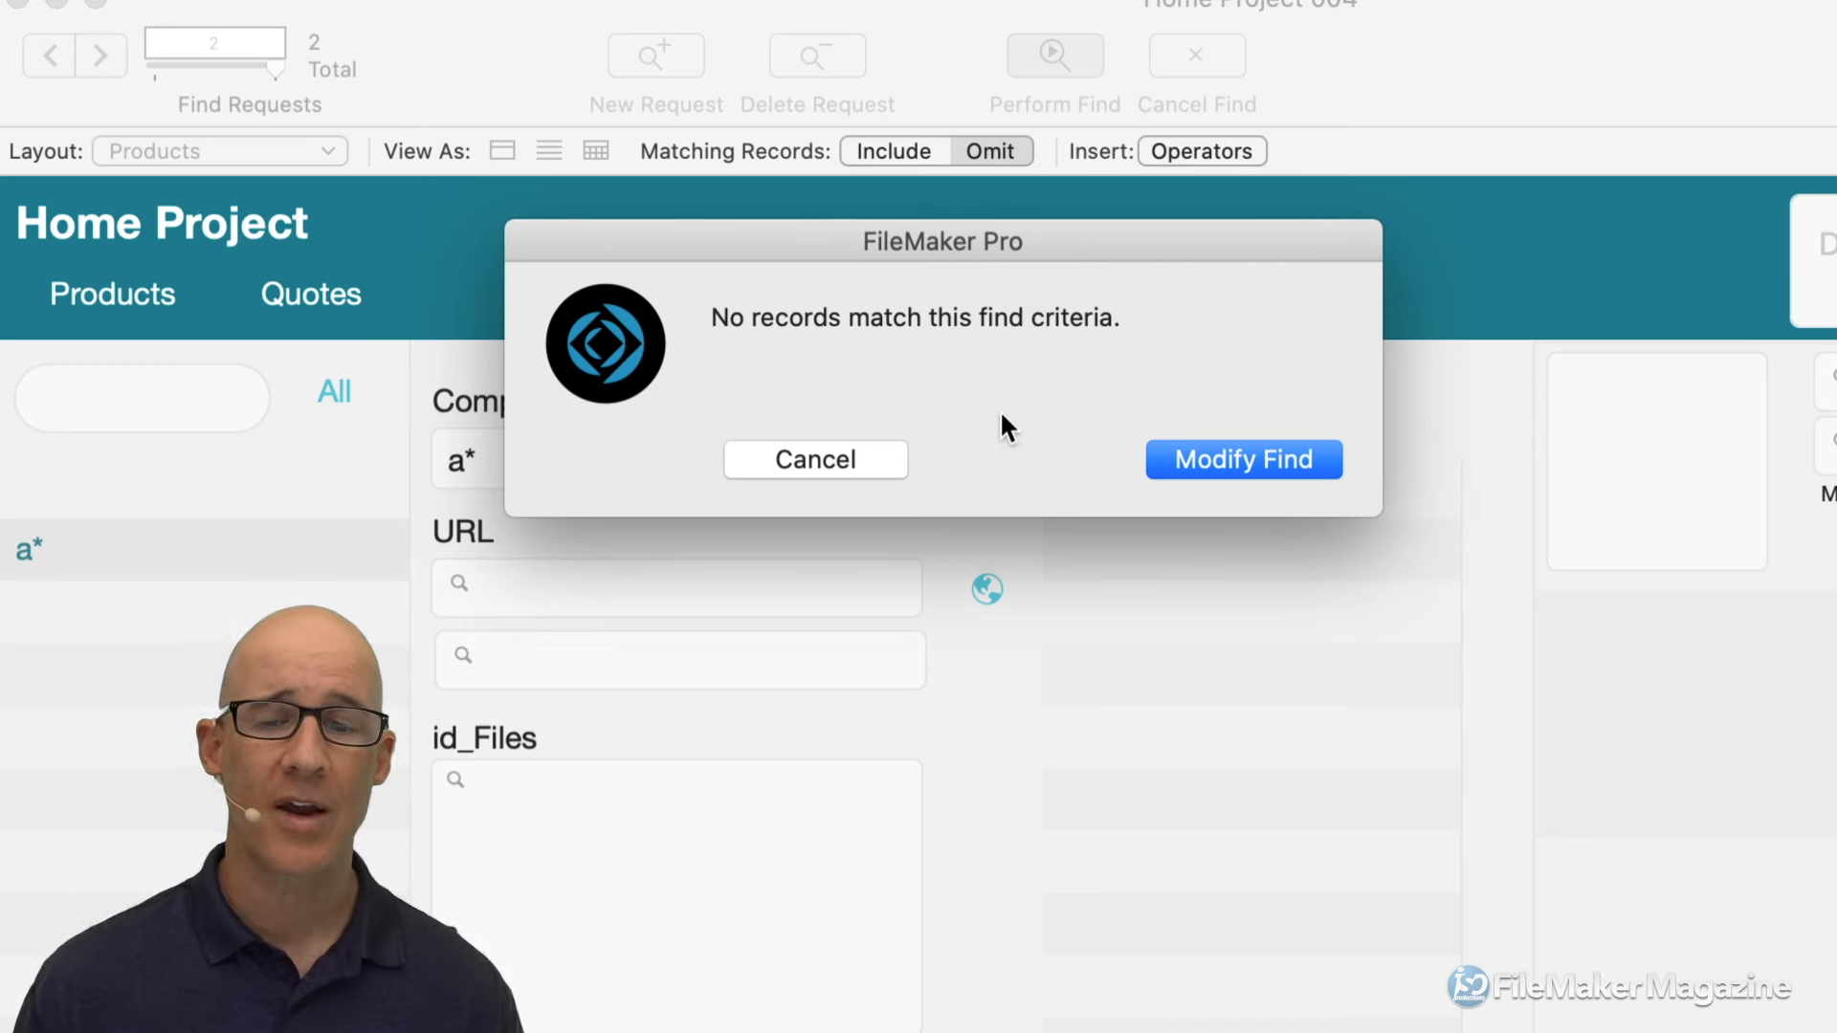
left_click(873, 457)
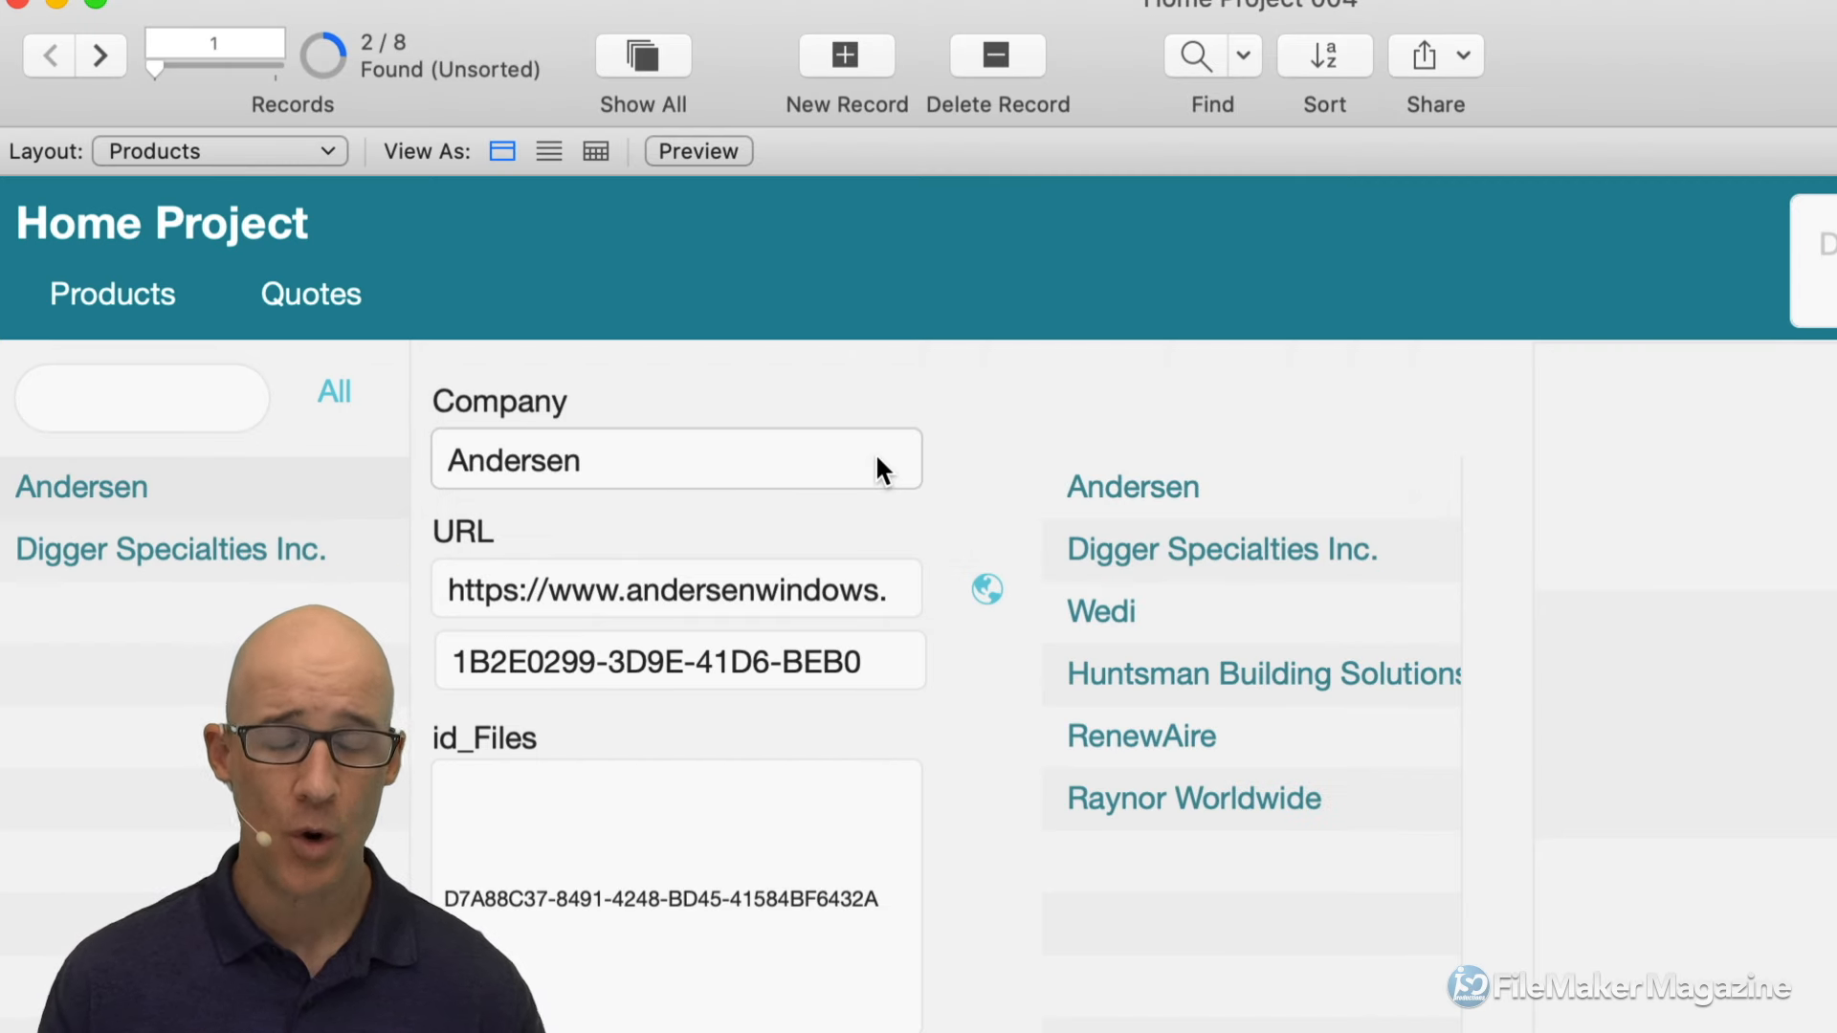
Start a new find request and examine the list of available find operators
key("super+f")
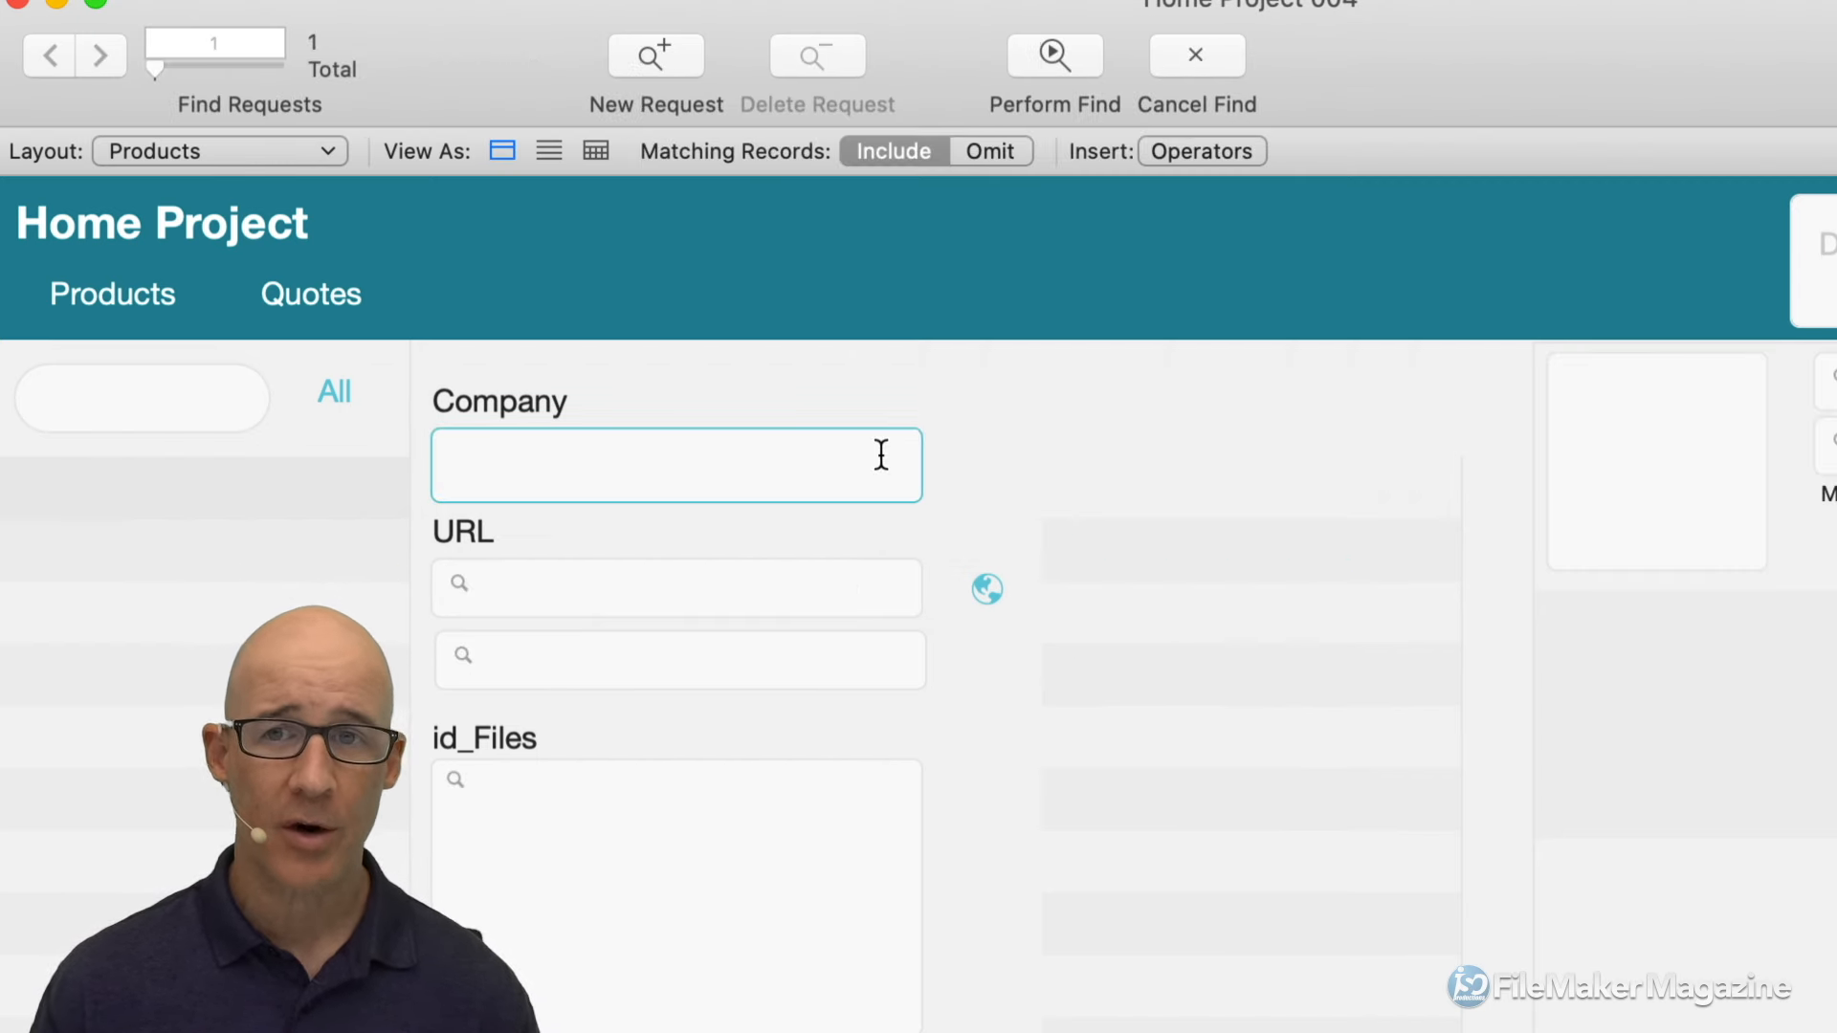
left_click(1226, 151)
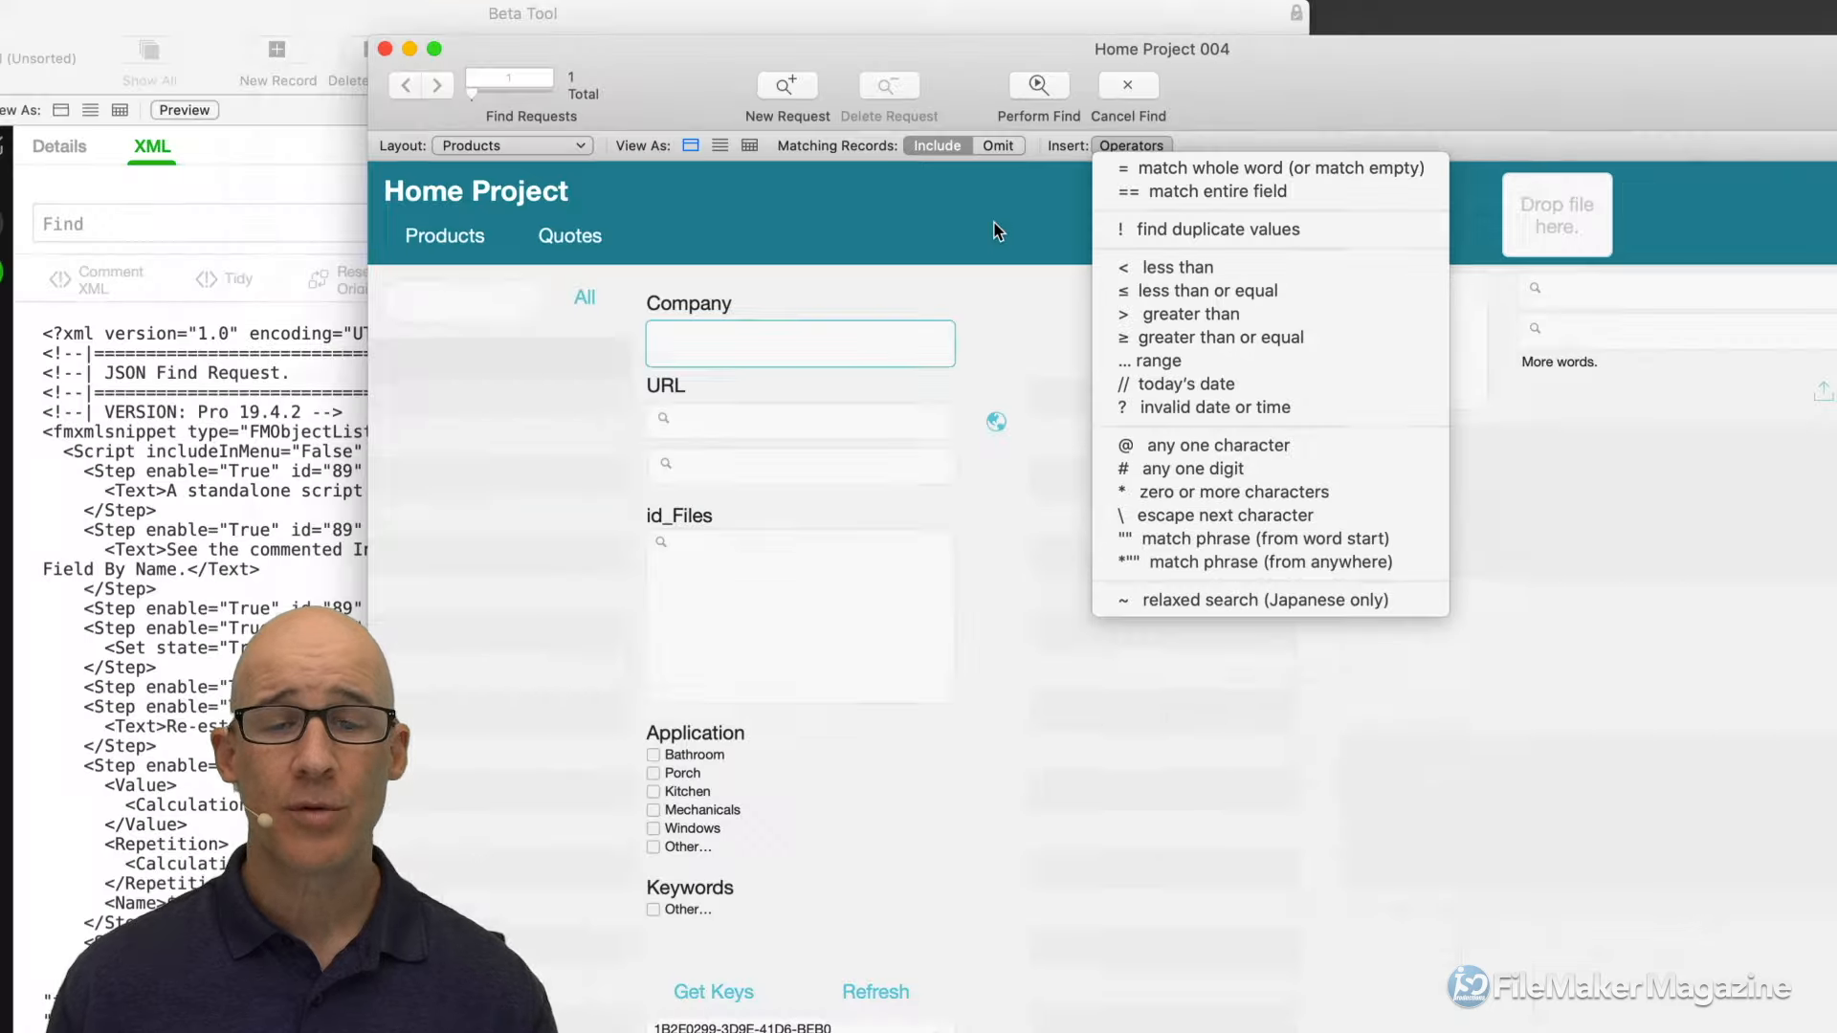
Dismiss the operators list and look over the available find request commands, including Constrain Found Set and Extend Found Set
left_click(994, 225)
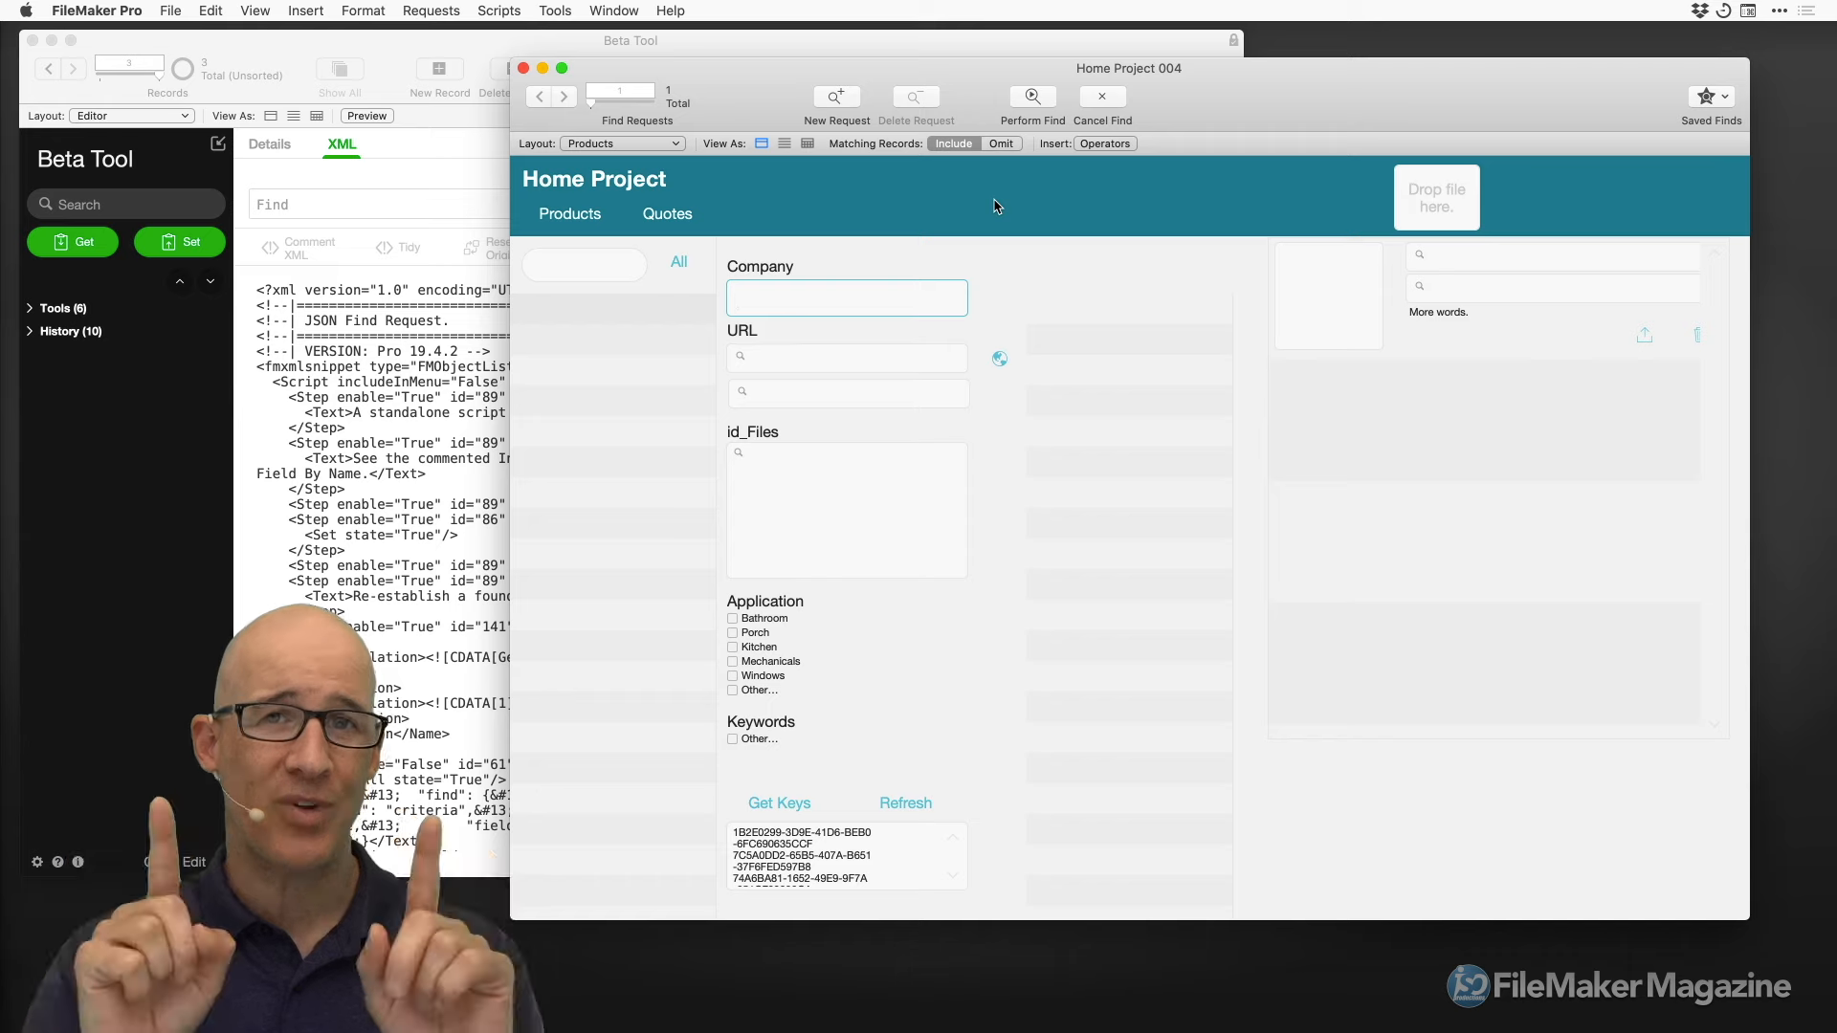
left_click(422, 10)
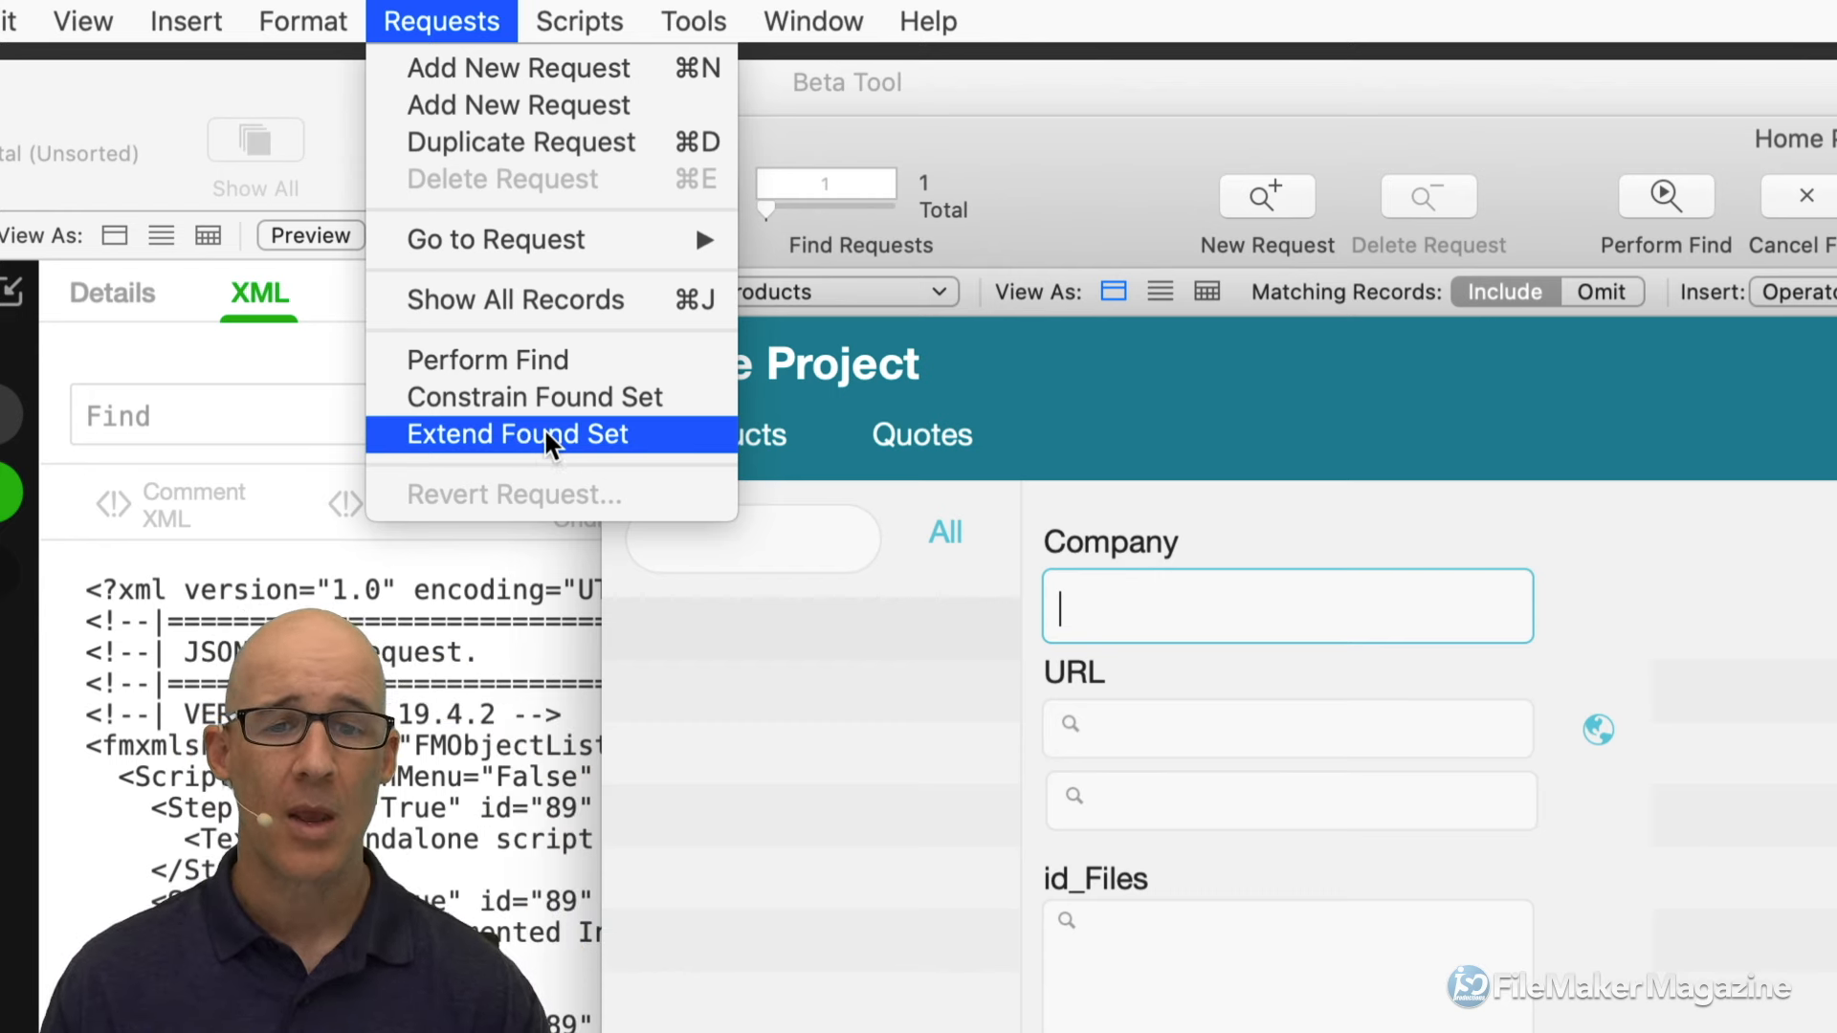
left_click(986, 469)
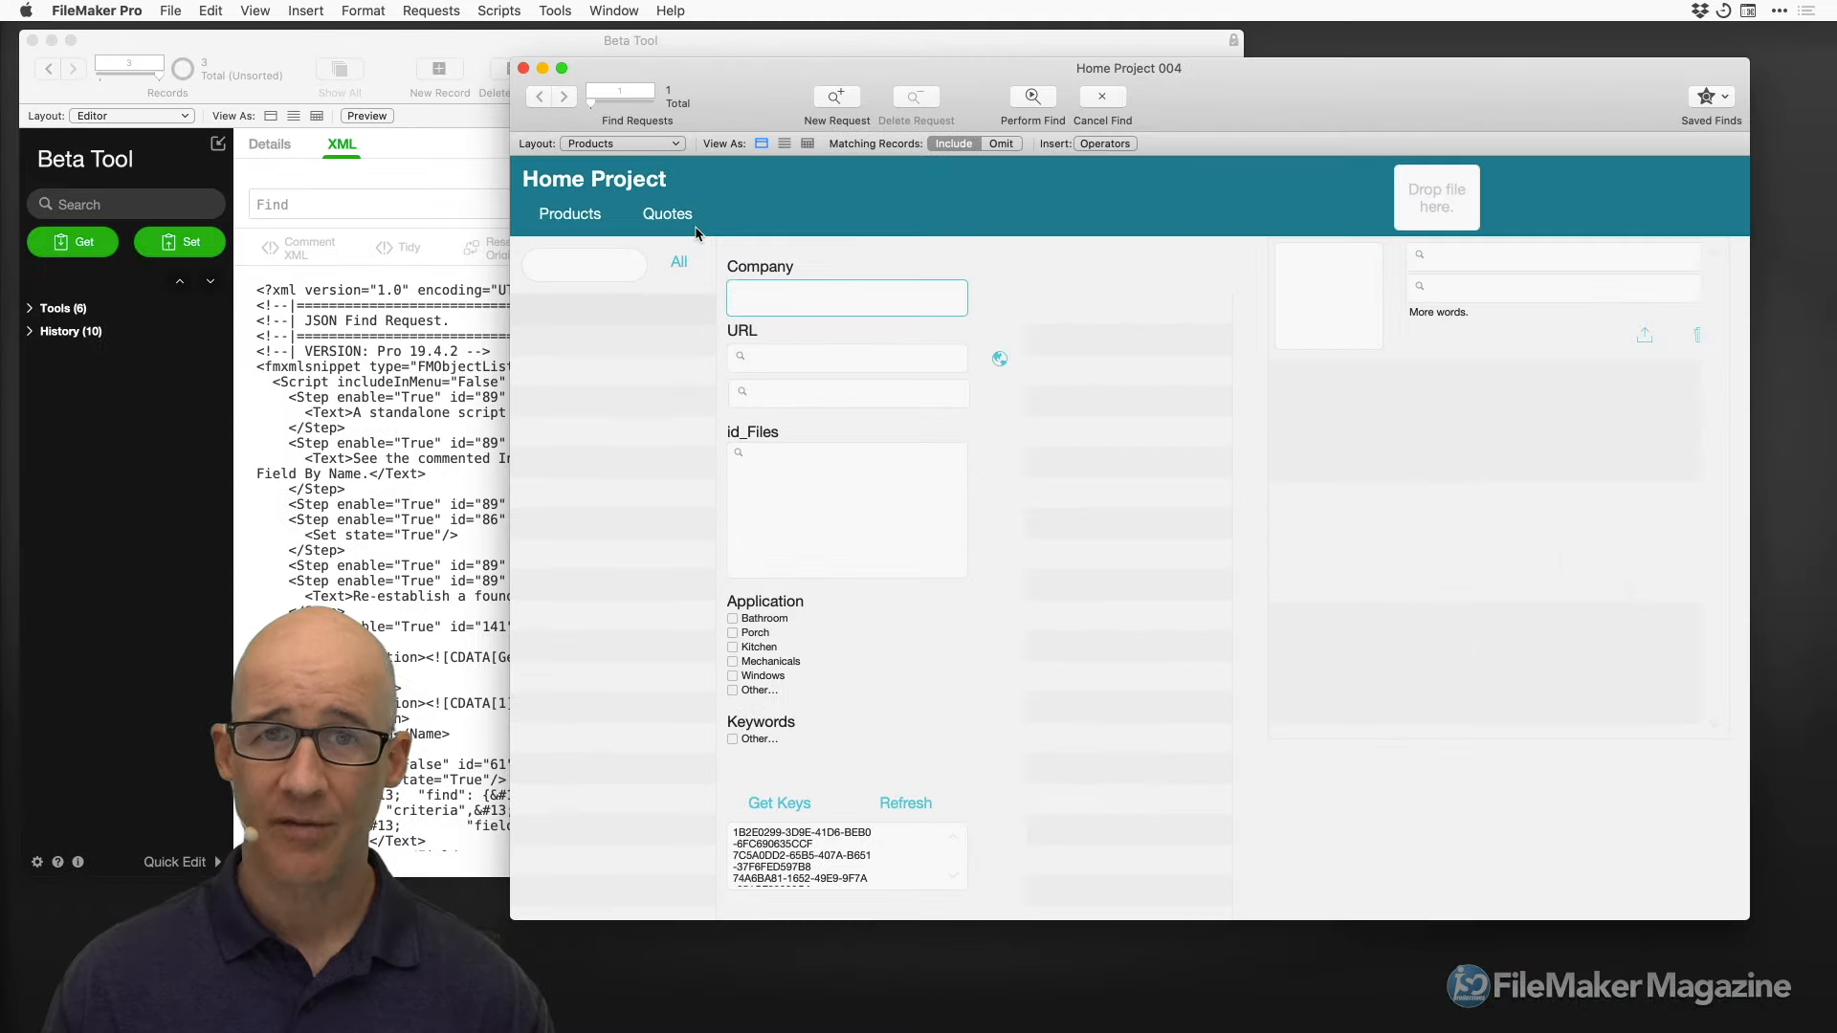
left_click(799, 46)
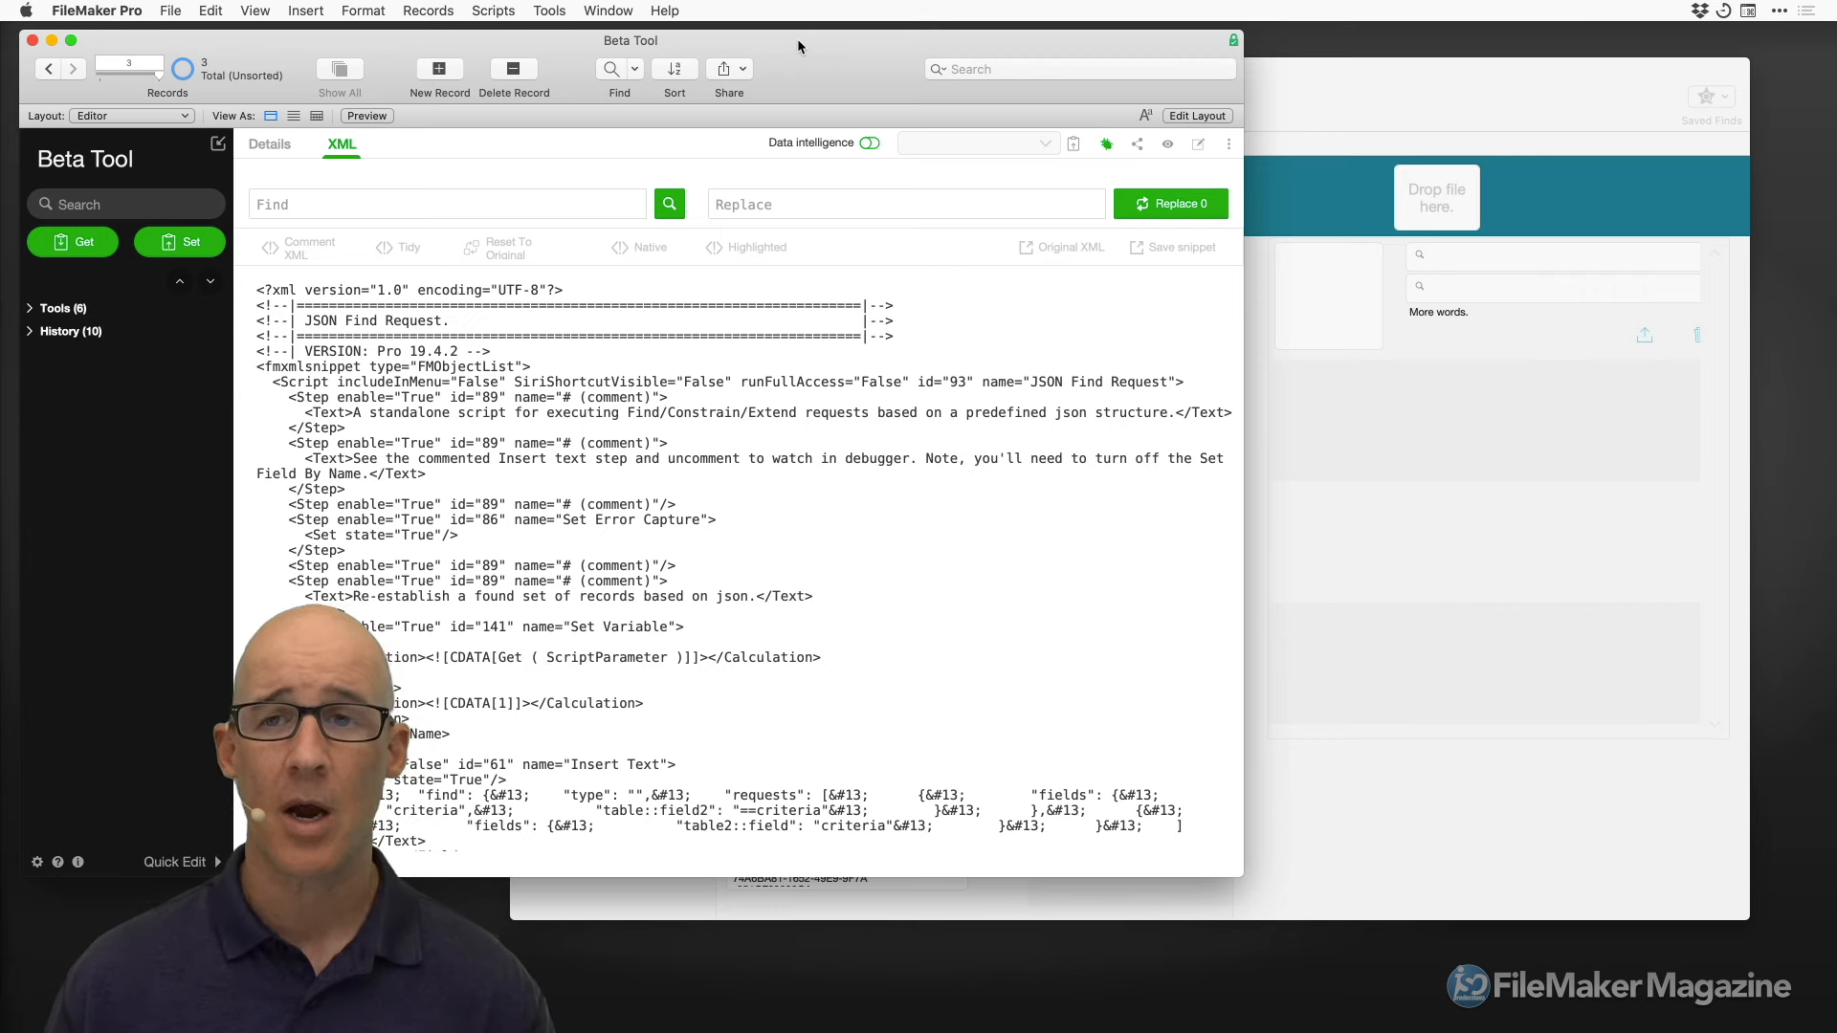
left_click(1346, 103)
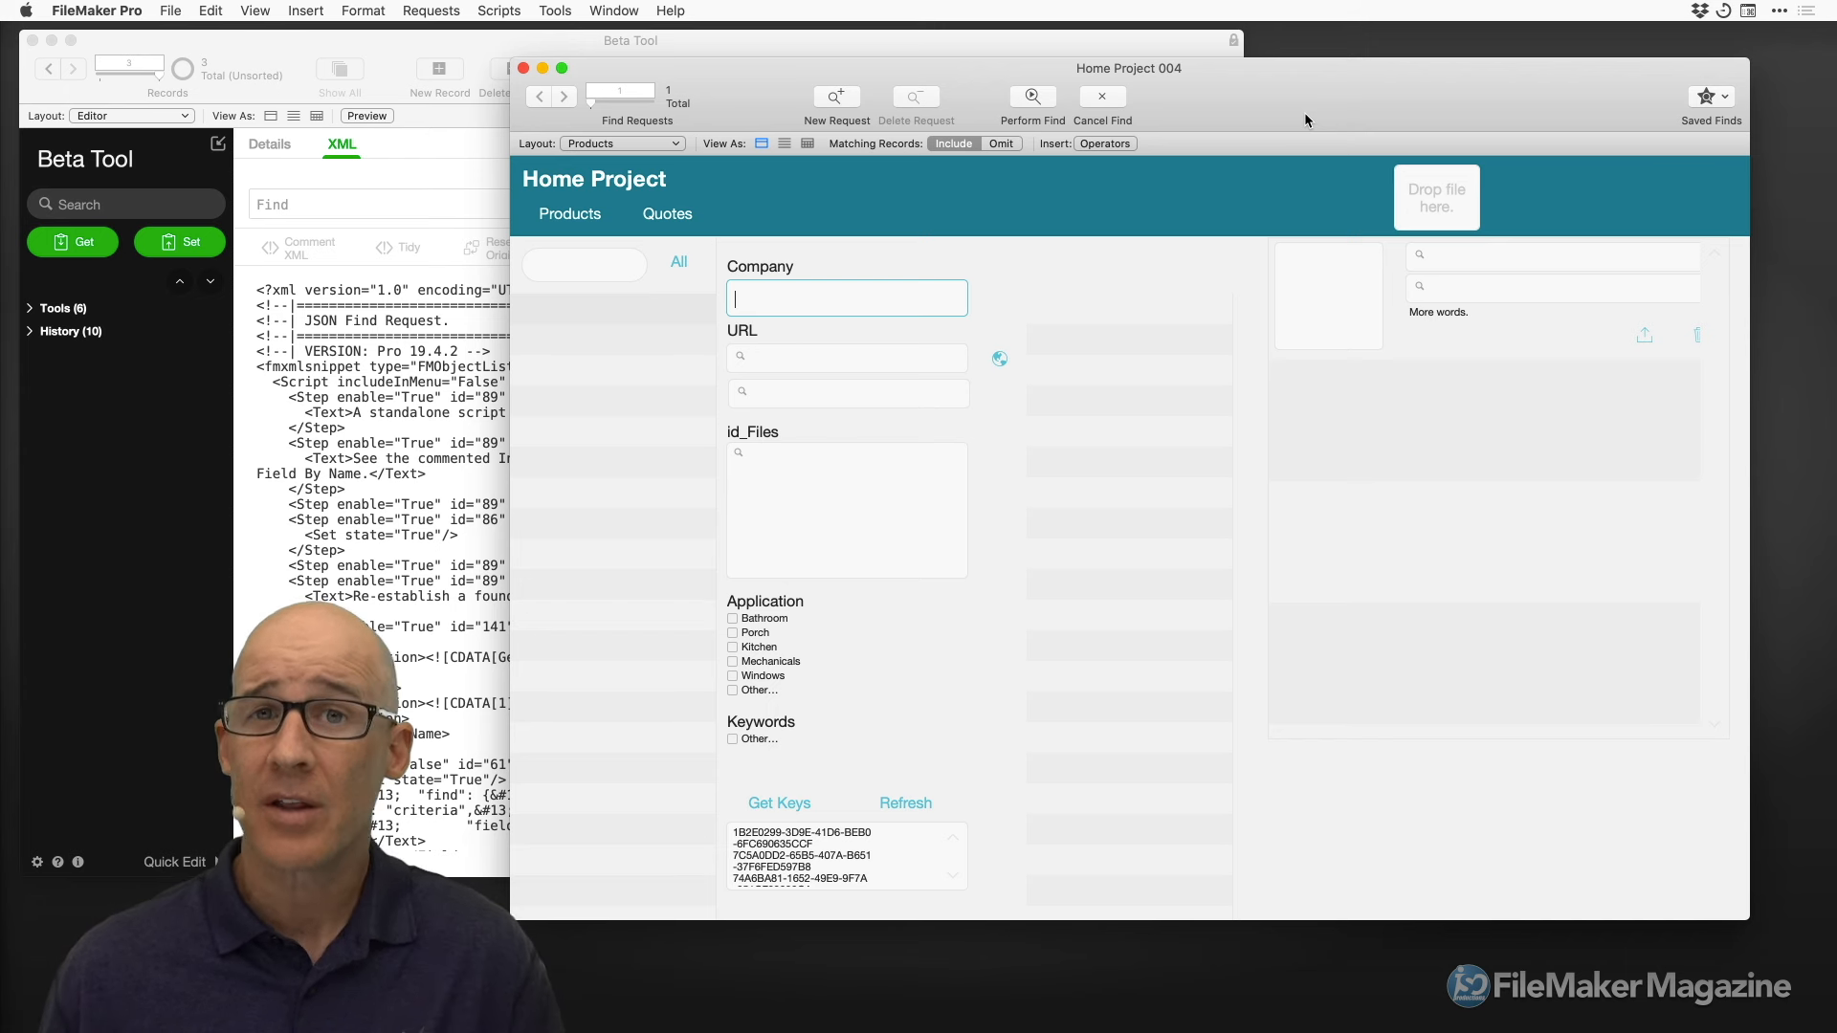
left_click(911, 261)
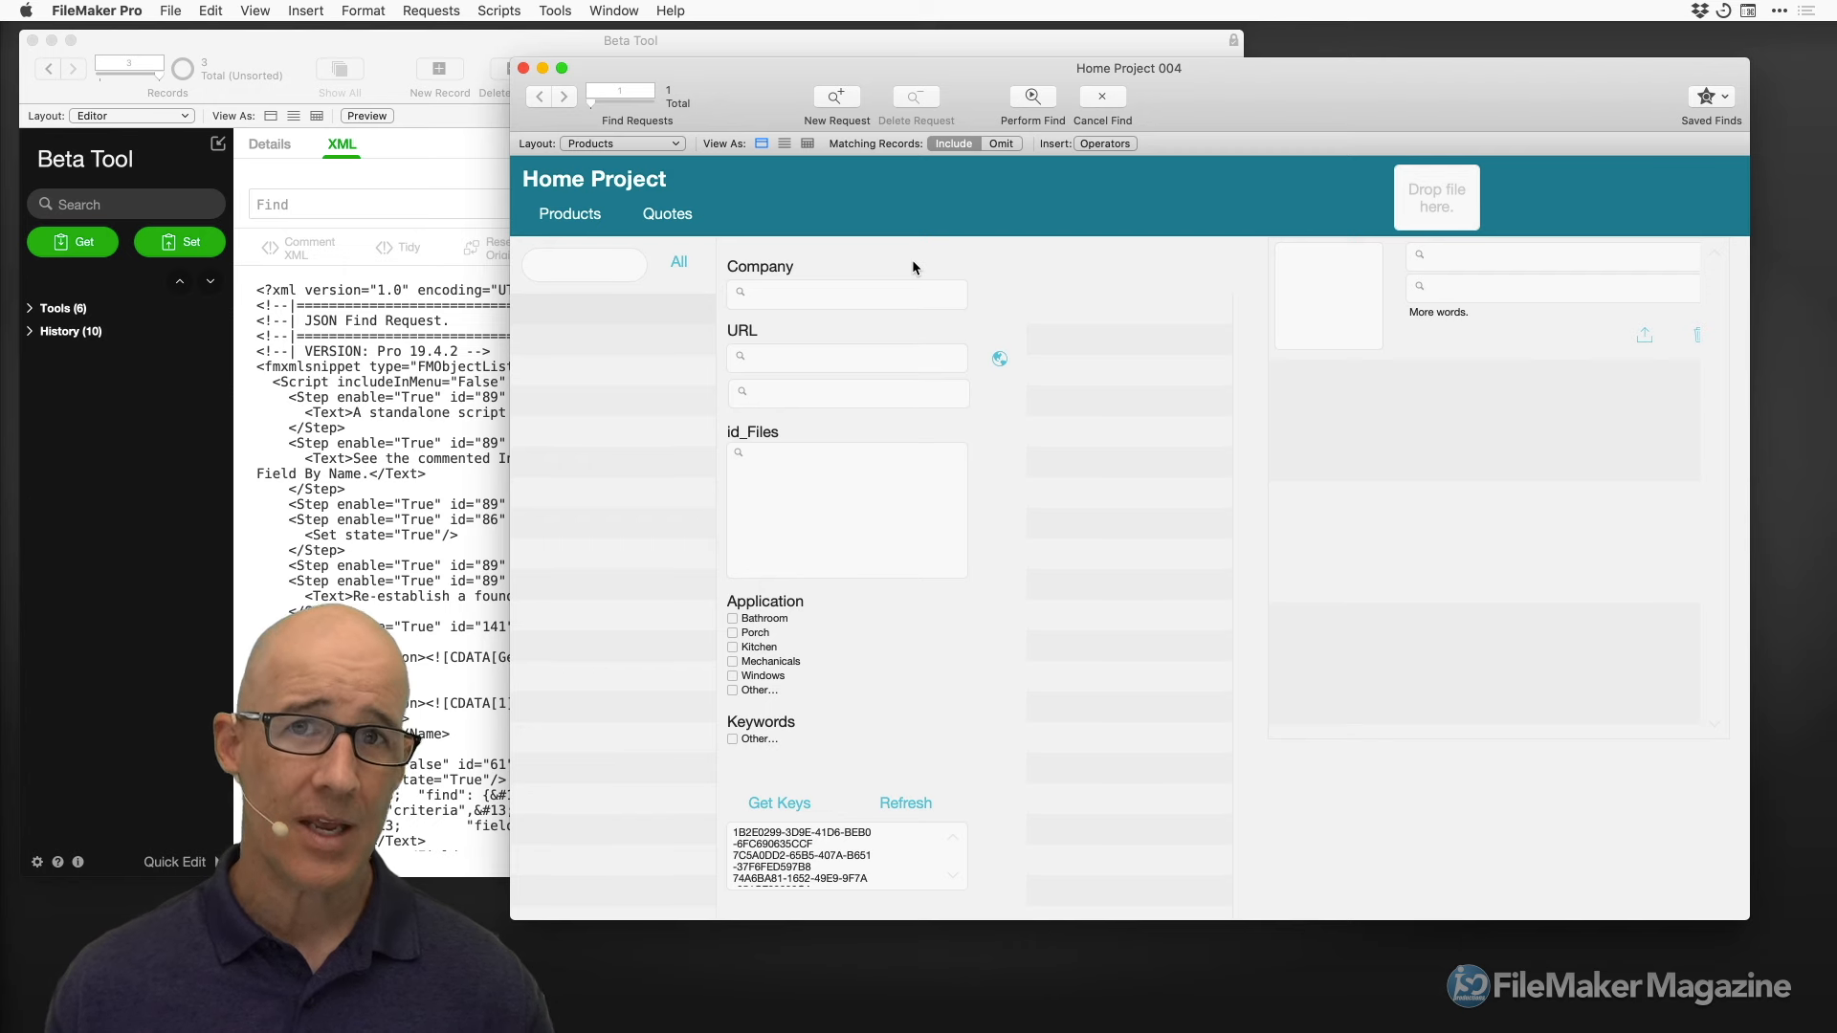
Switch to the Beta Tool window and load the JSONFindRequest.scripts.xml snippet from the local fm-snippets-private location
left_click(468, 39)
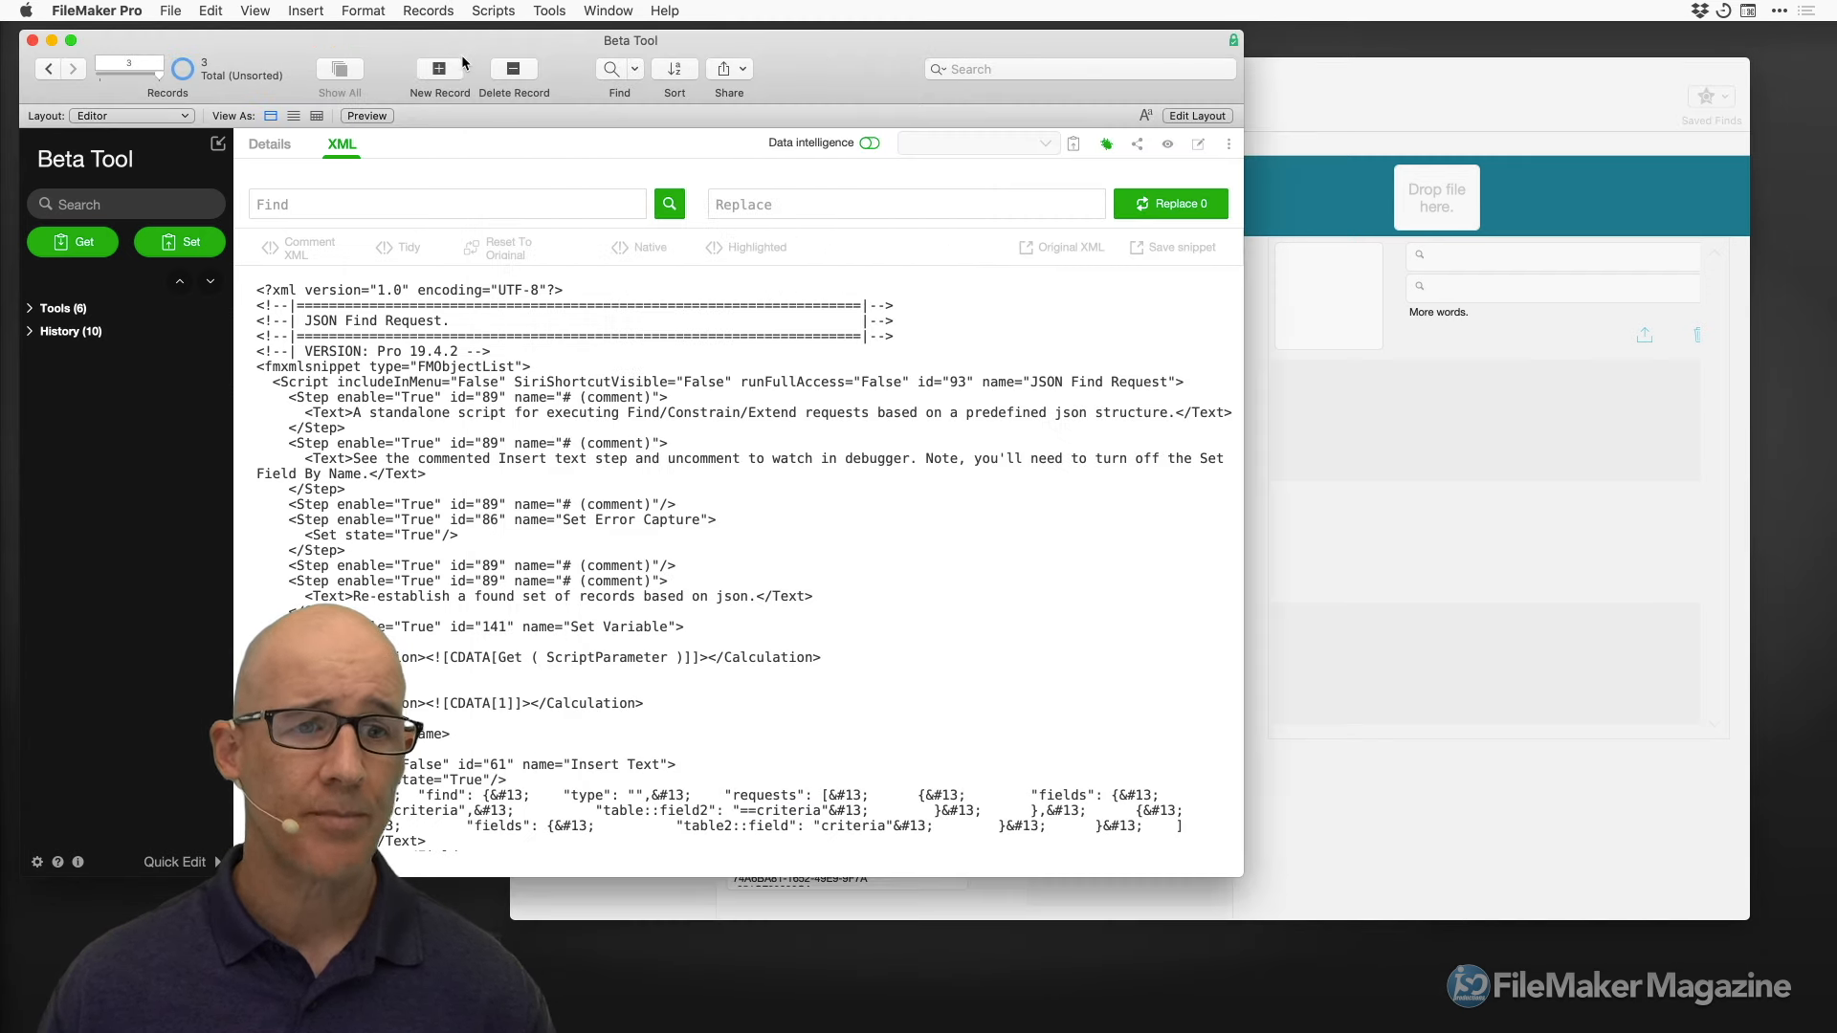
left_click(219, 143)
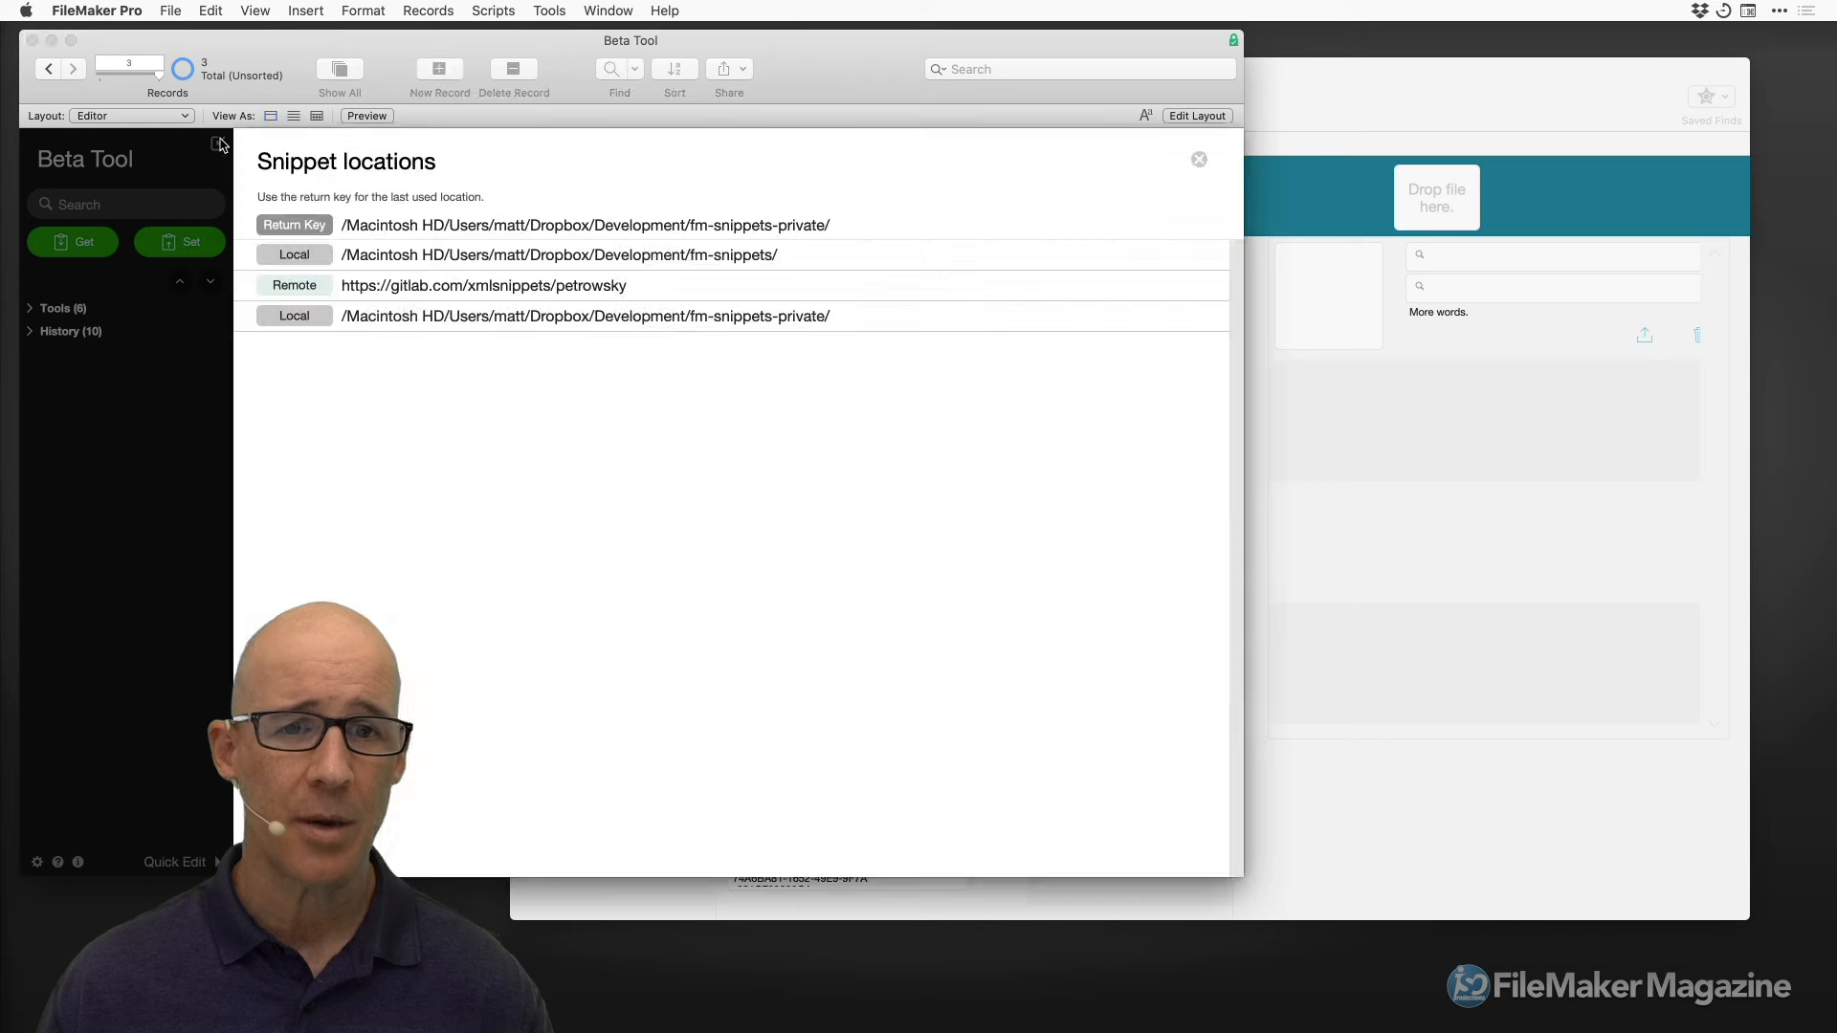
left_click(582, 230)
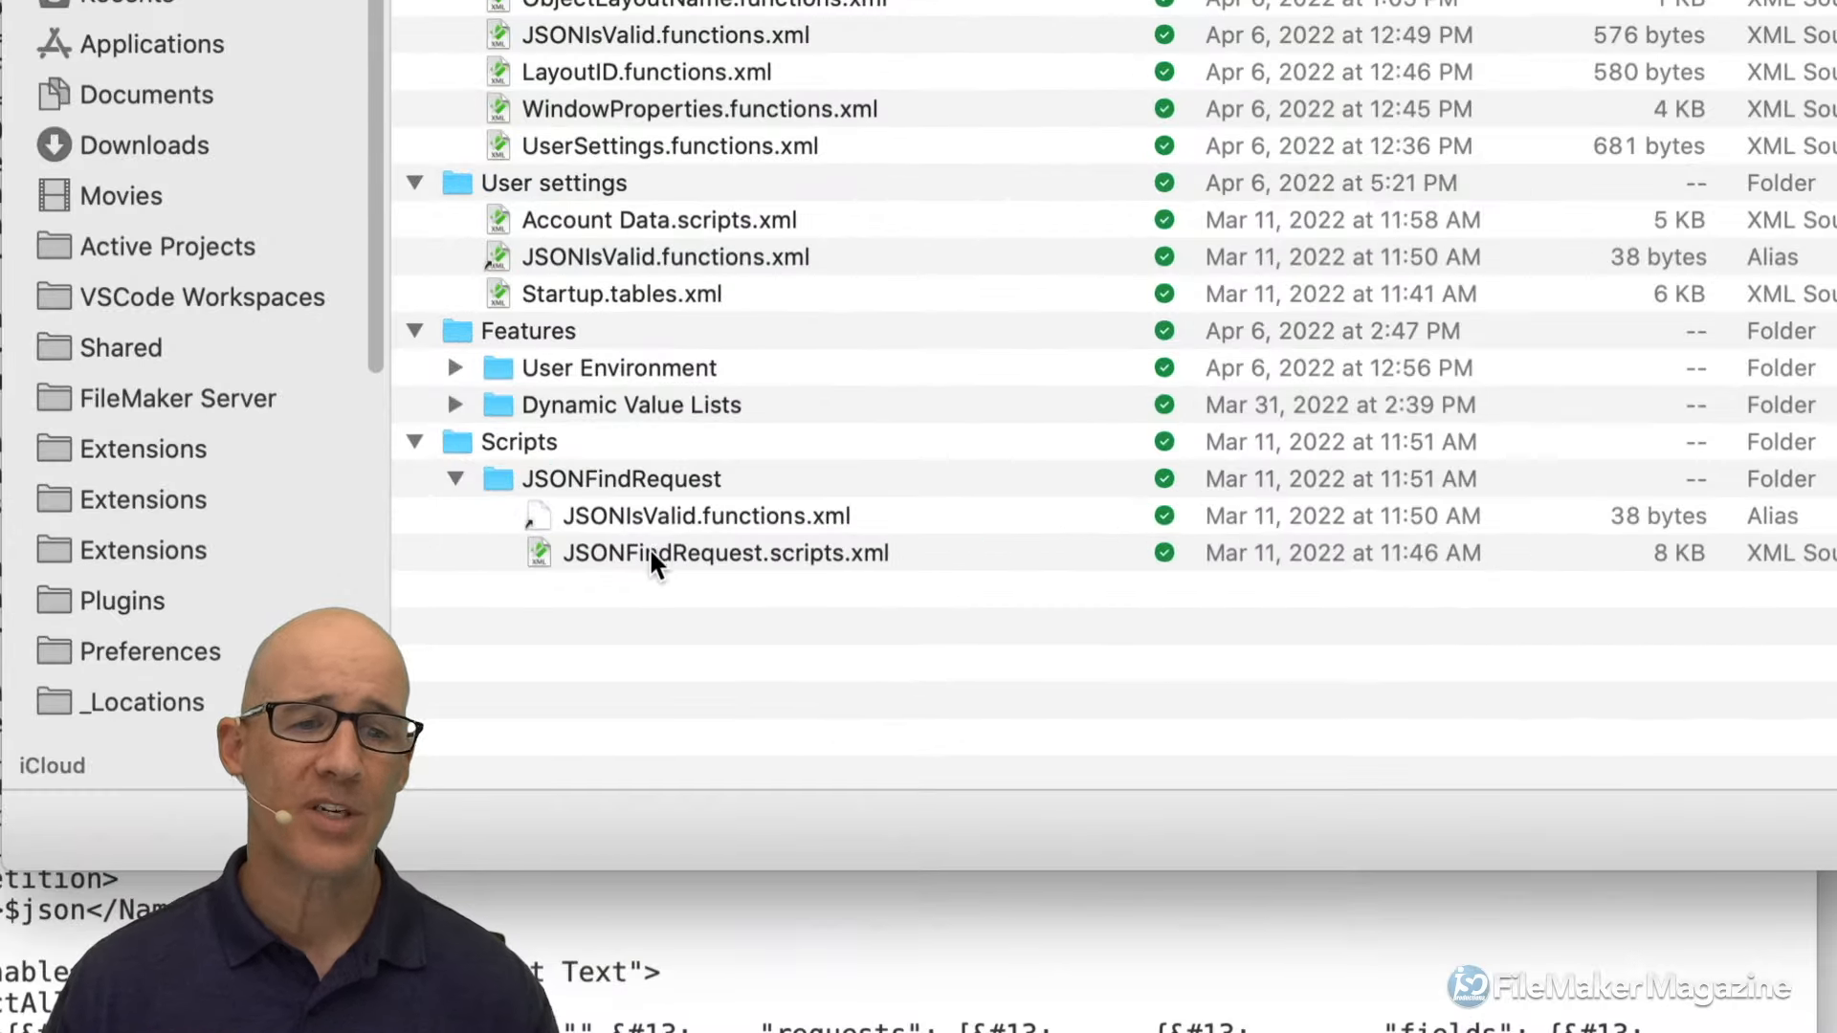
left_click(656, 562)
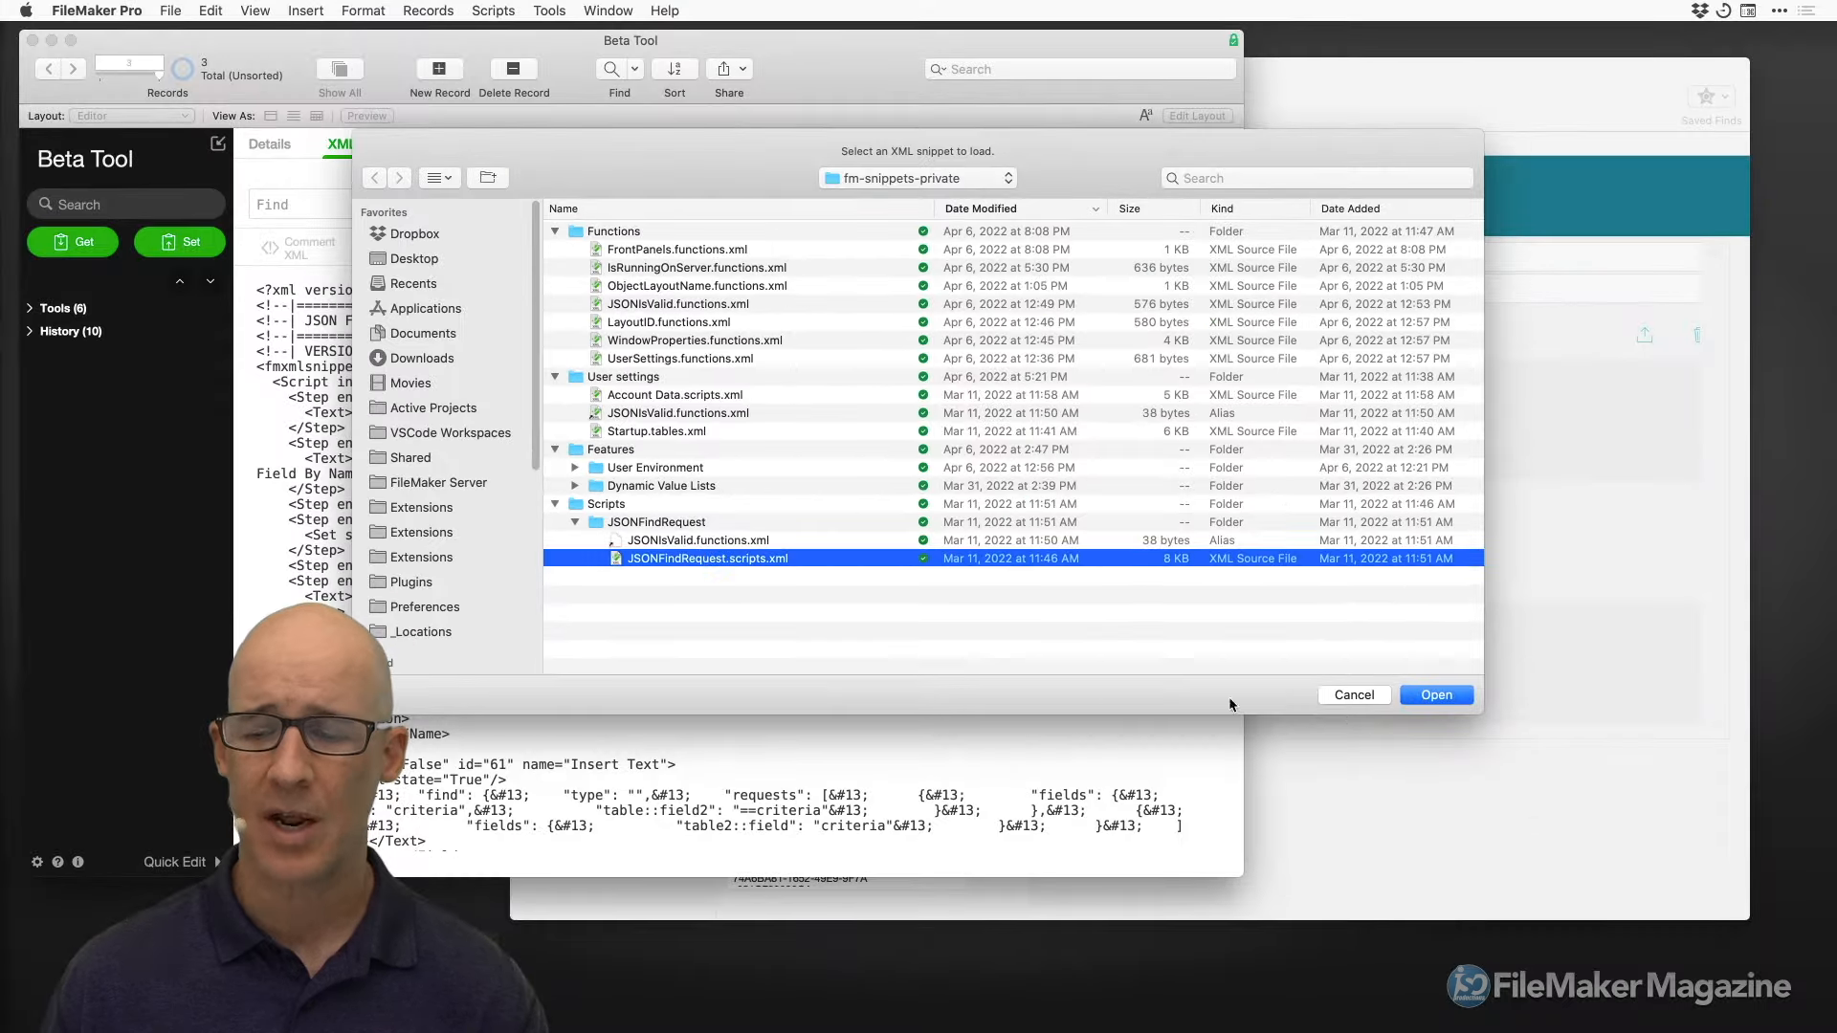
left_click(1434, 697)
Open the JSON Find Request script in Home Project 004's Script Workspace and copy the sample JSON from its commented Insert Text step
left_click(1325, 654)
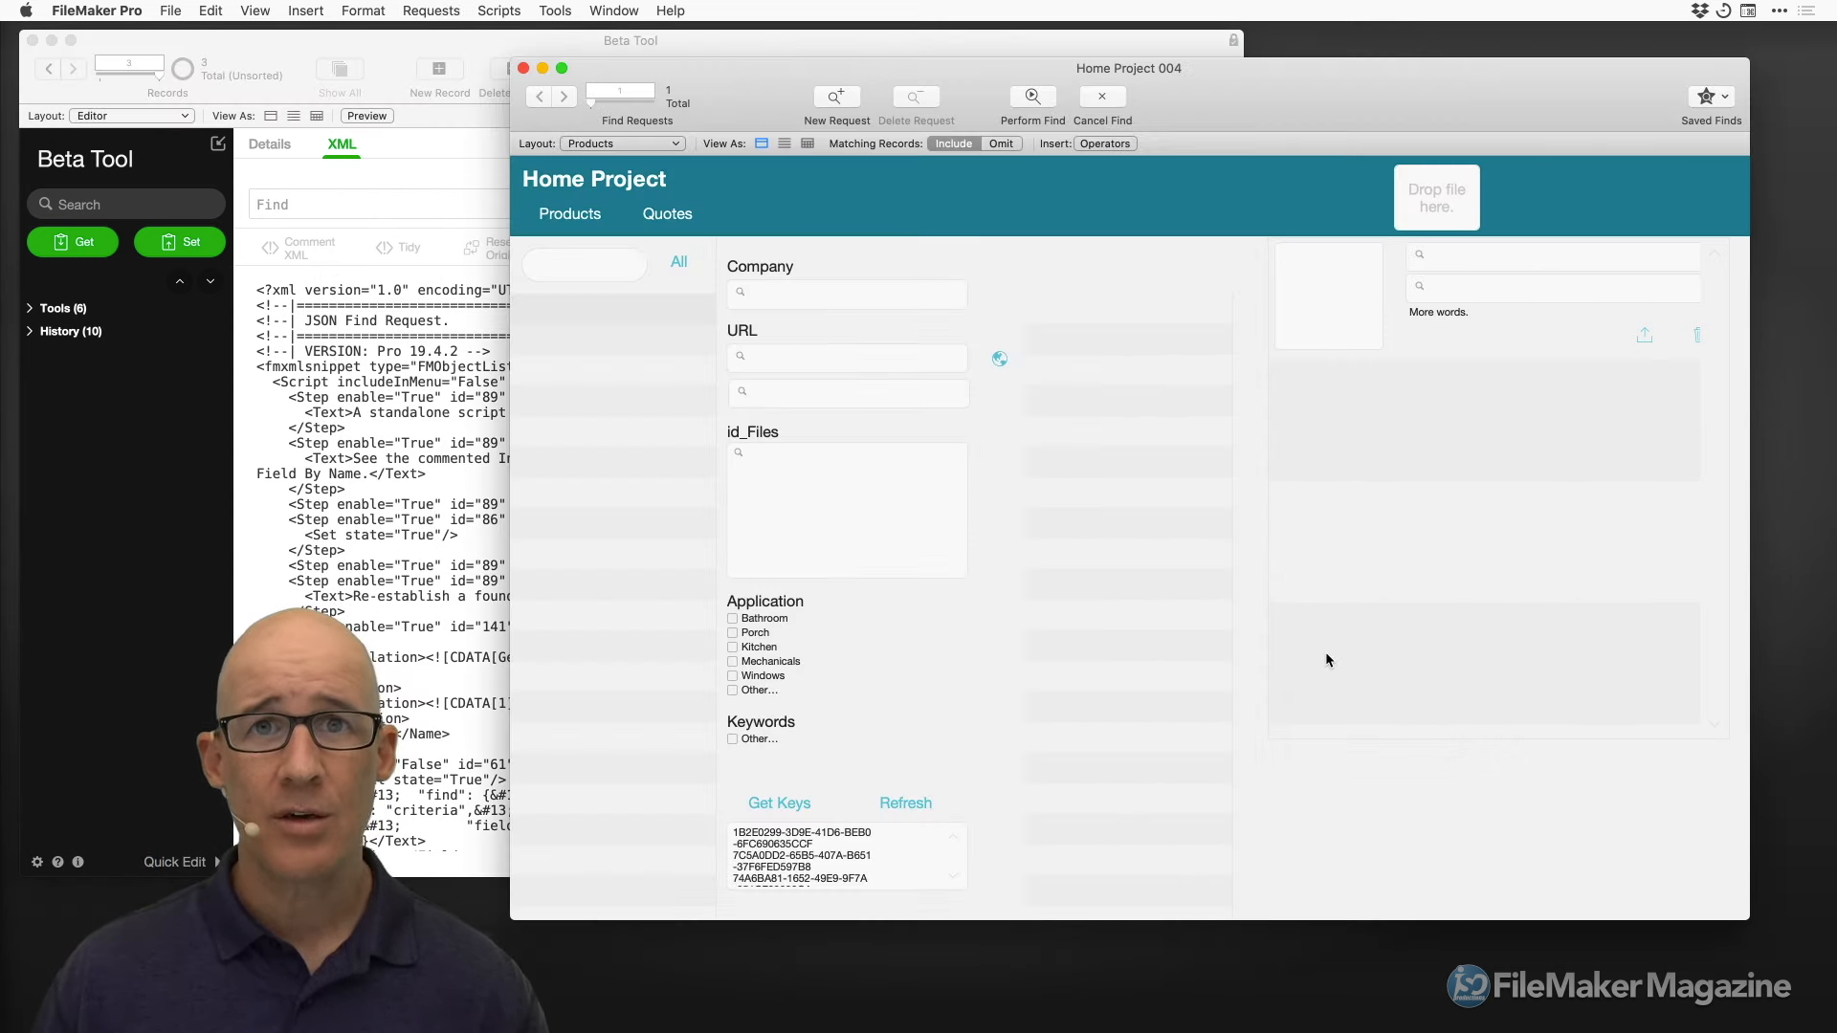
key("shift+super+s")
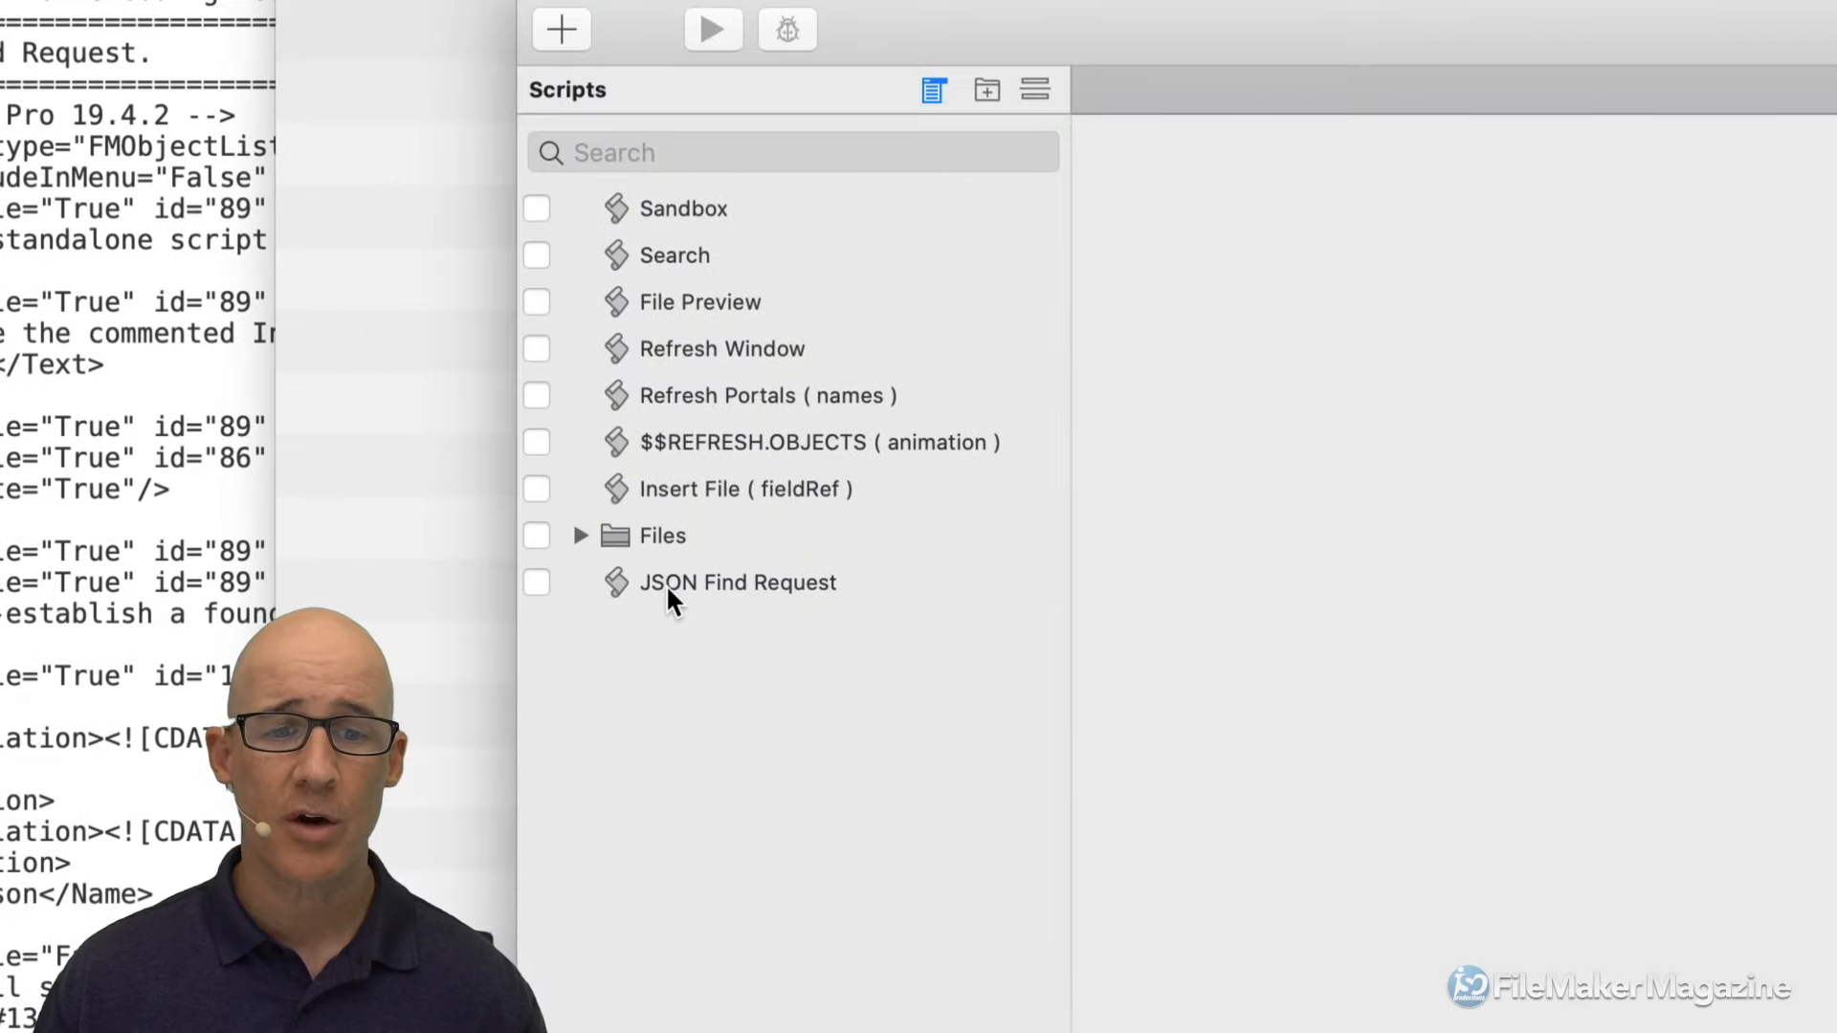
left_click(758, 585)
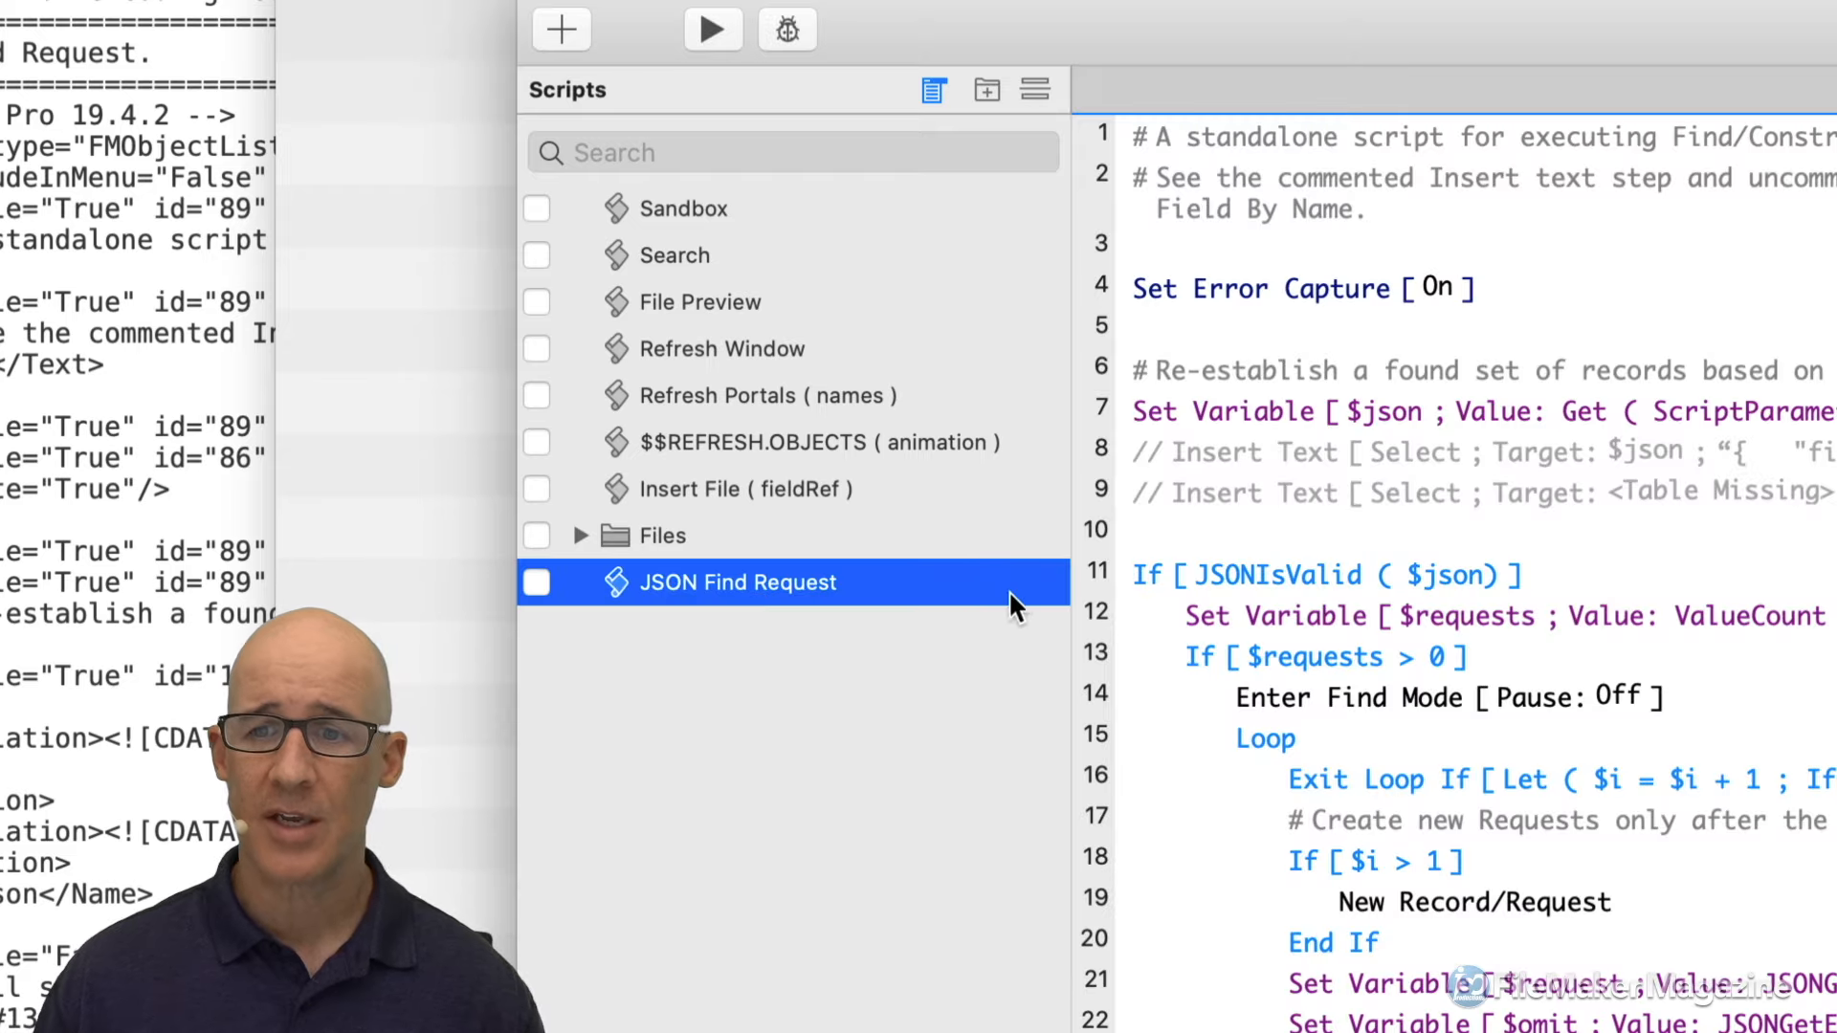
double_click(1531, 442)
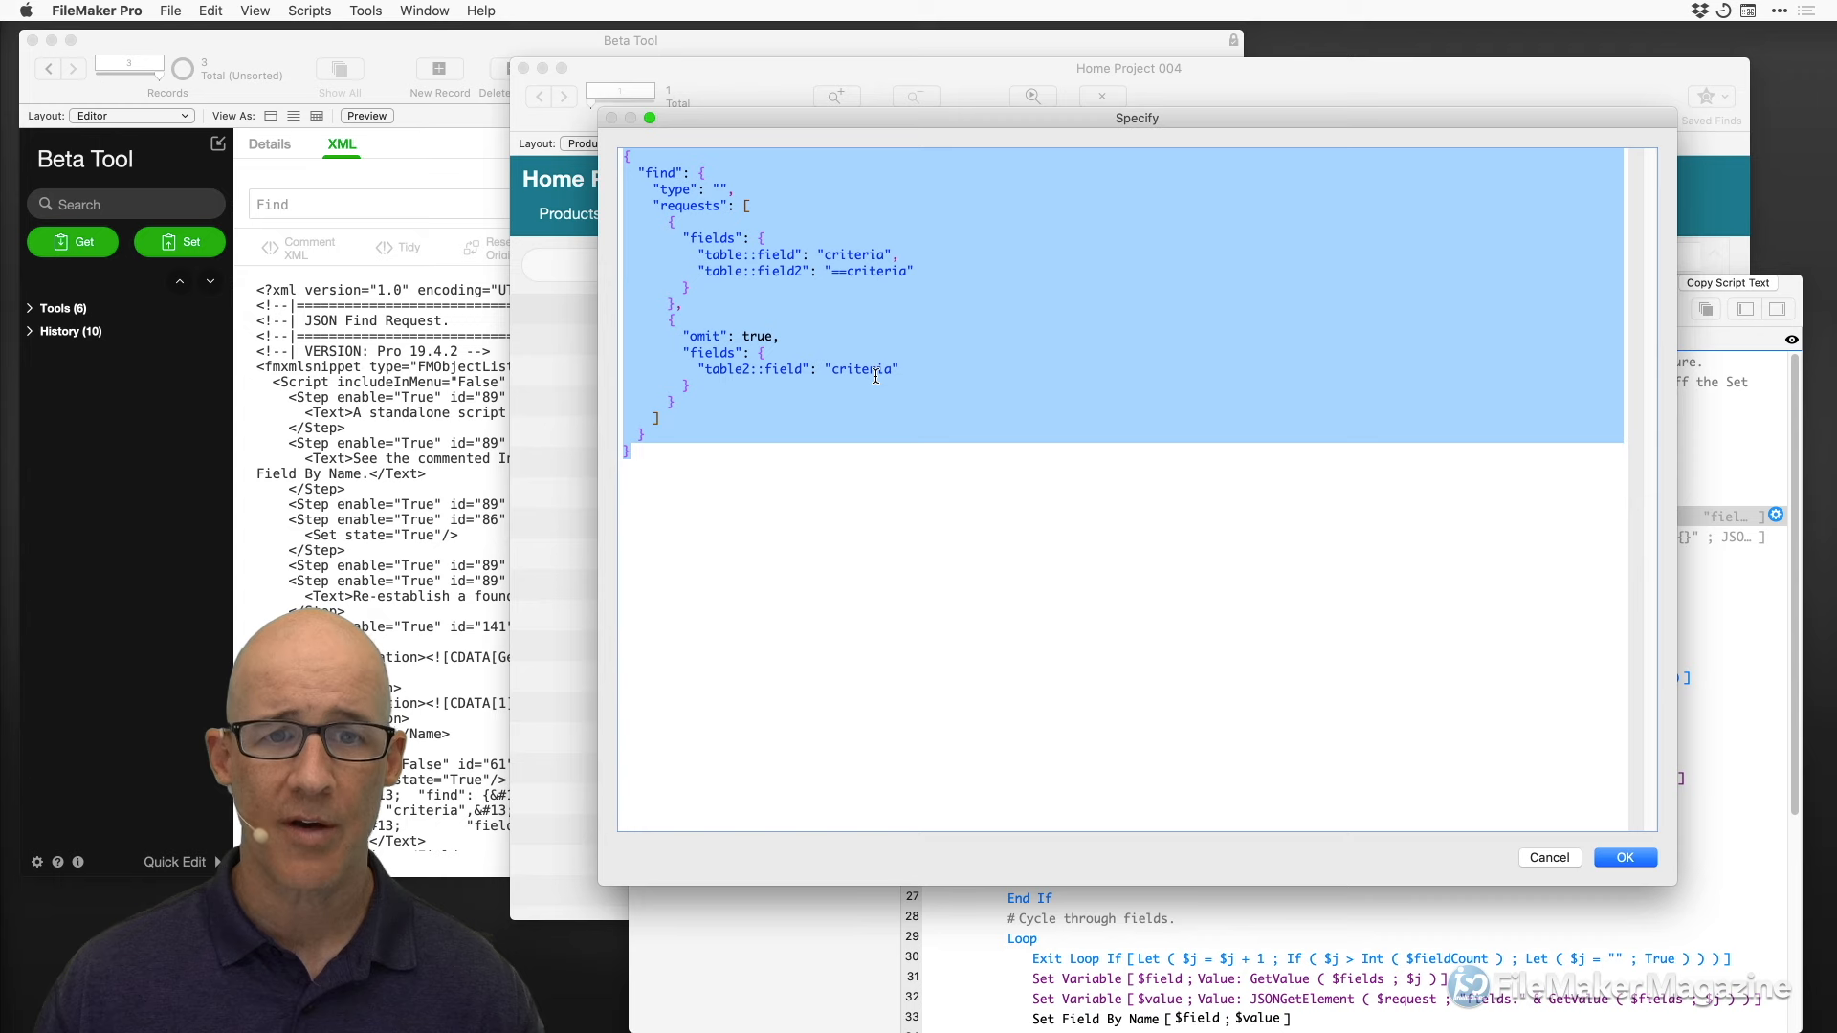
left_click(1636, 859)
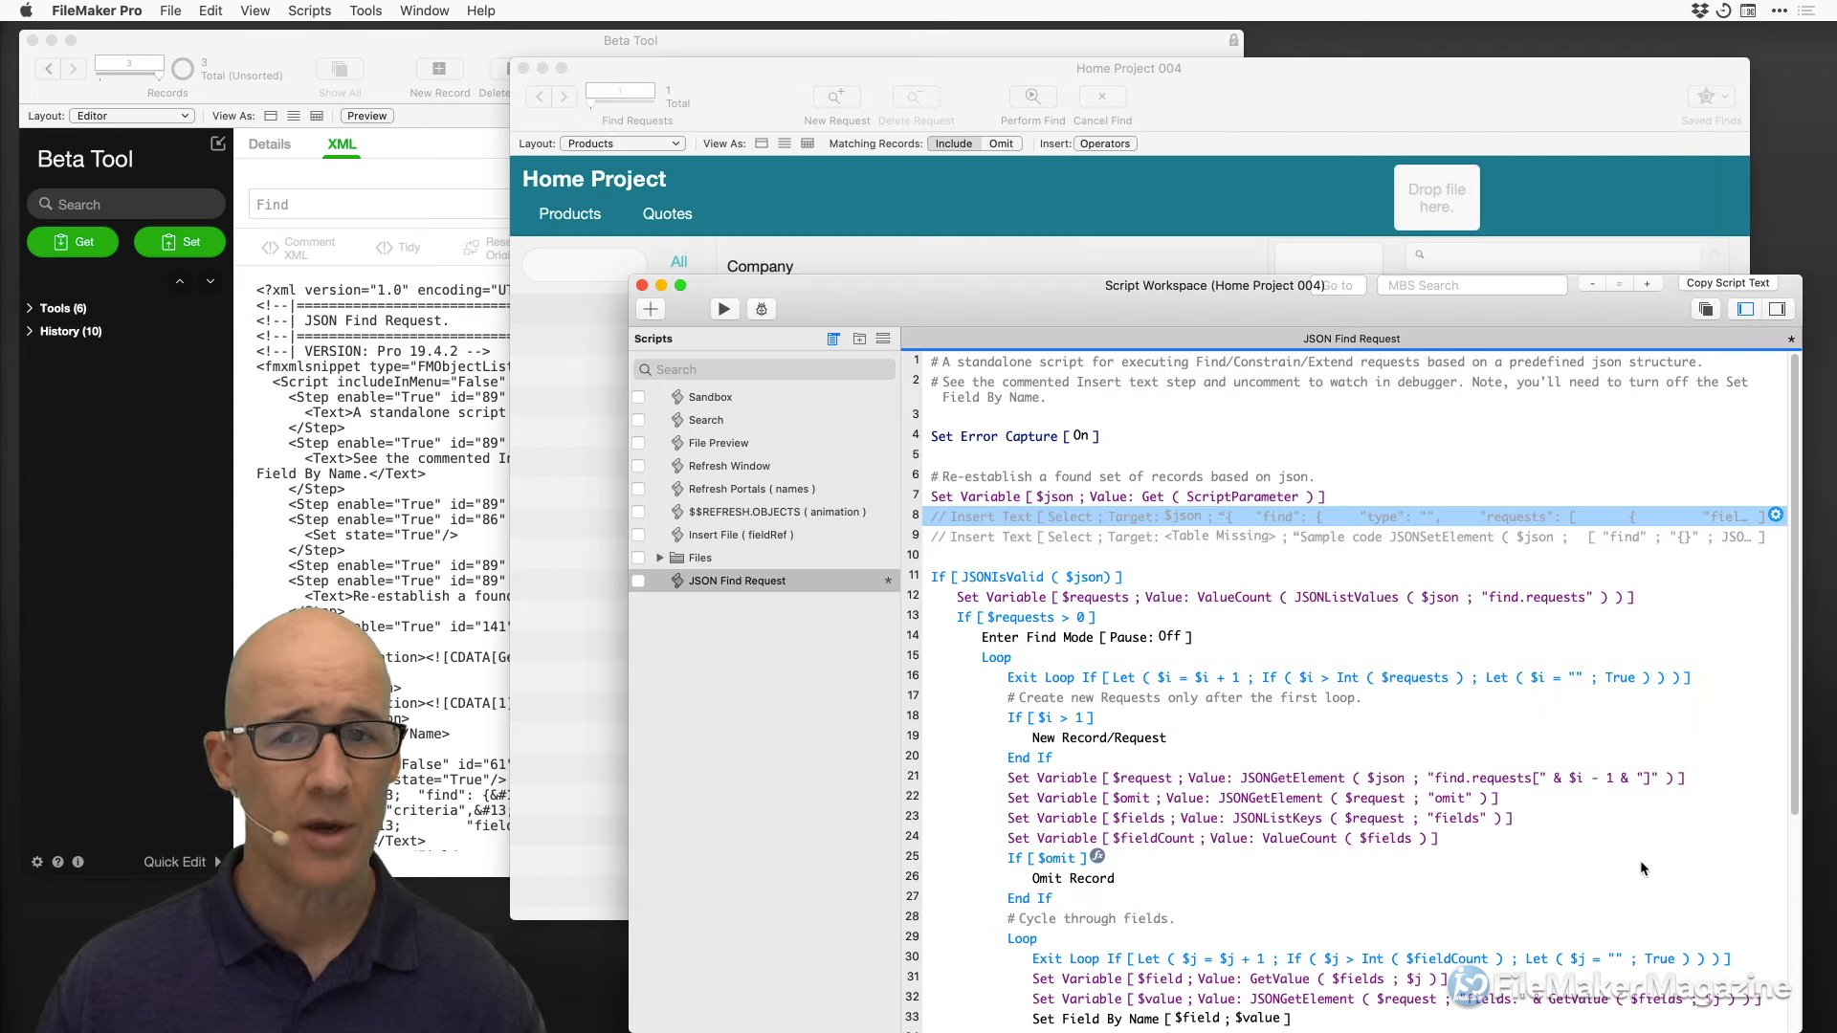
Close the JSON Find Request script, saving its changes, and close the Script Workspace
key("super+w")
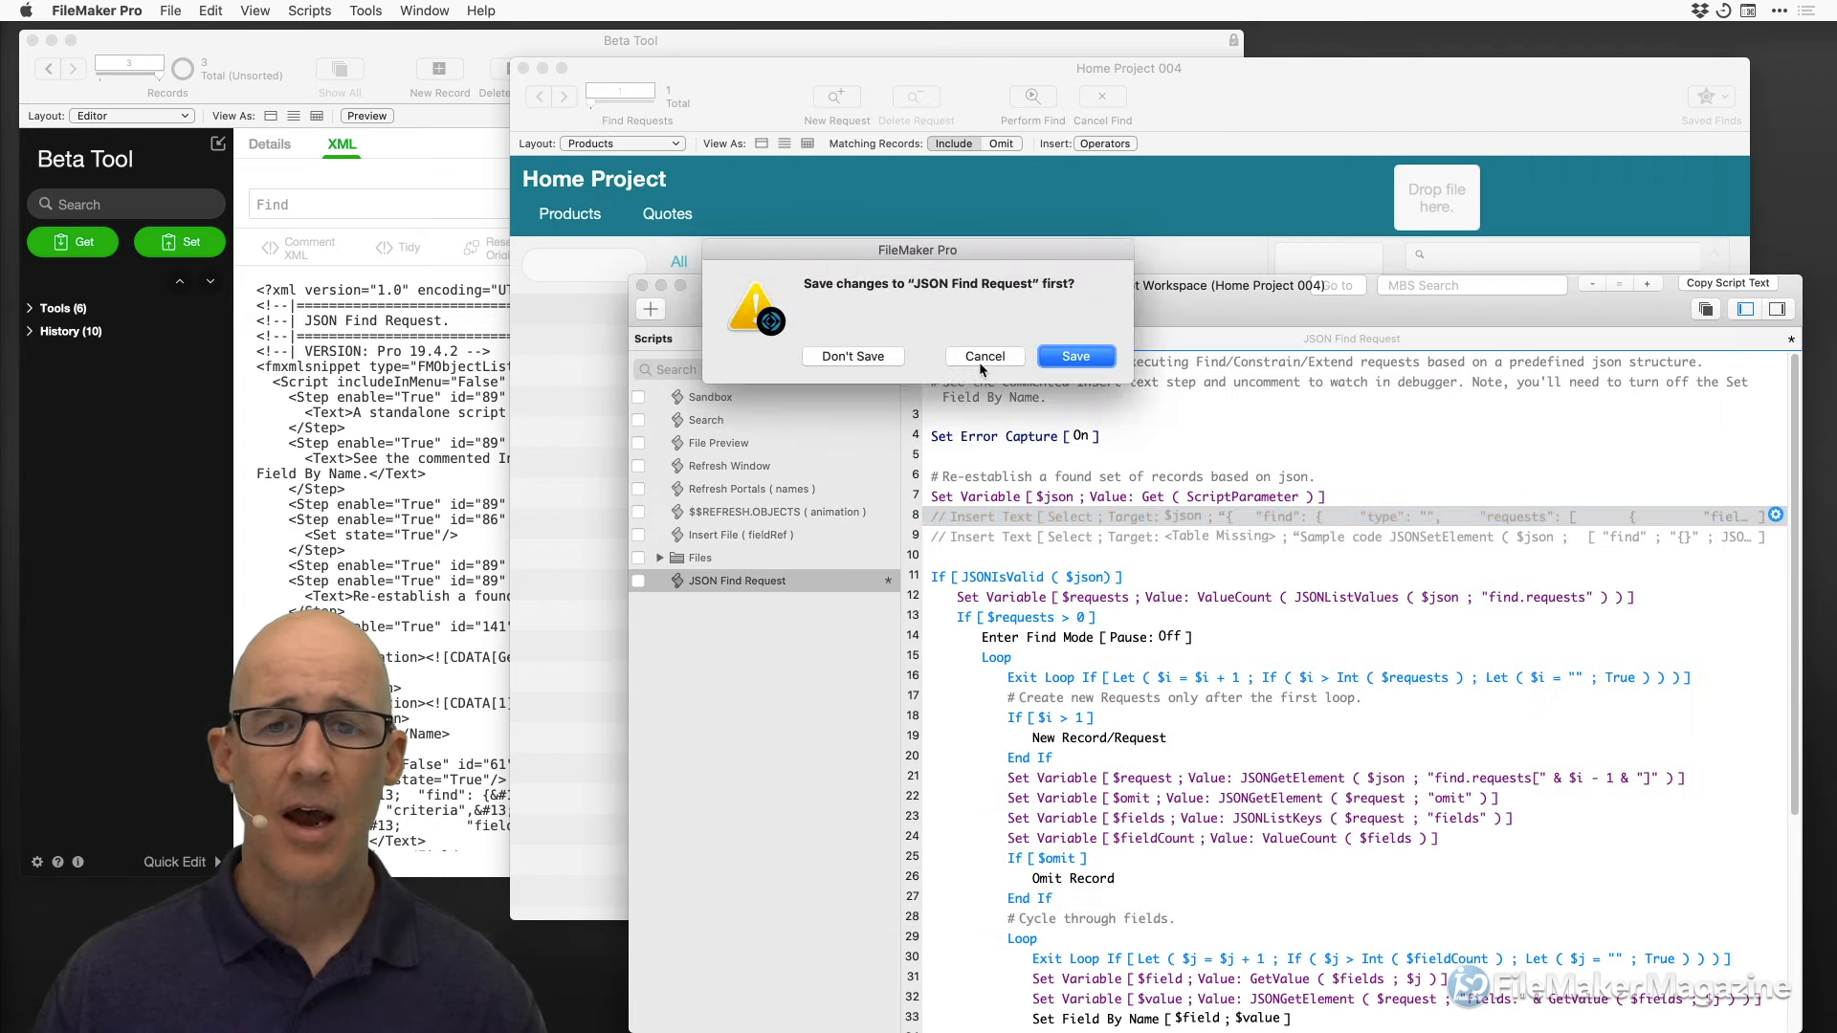
left_click(1075, 356)
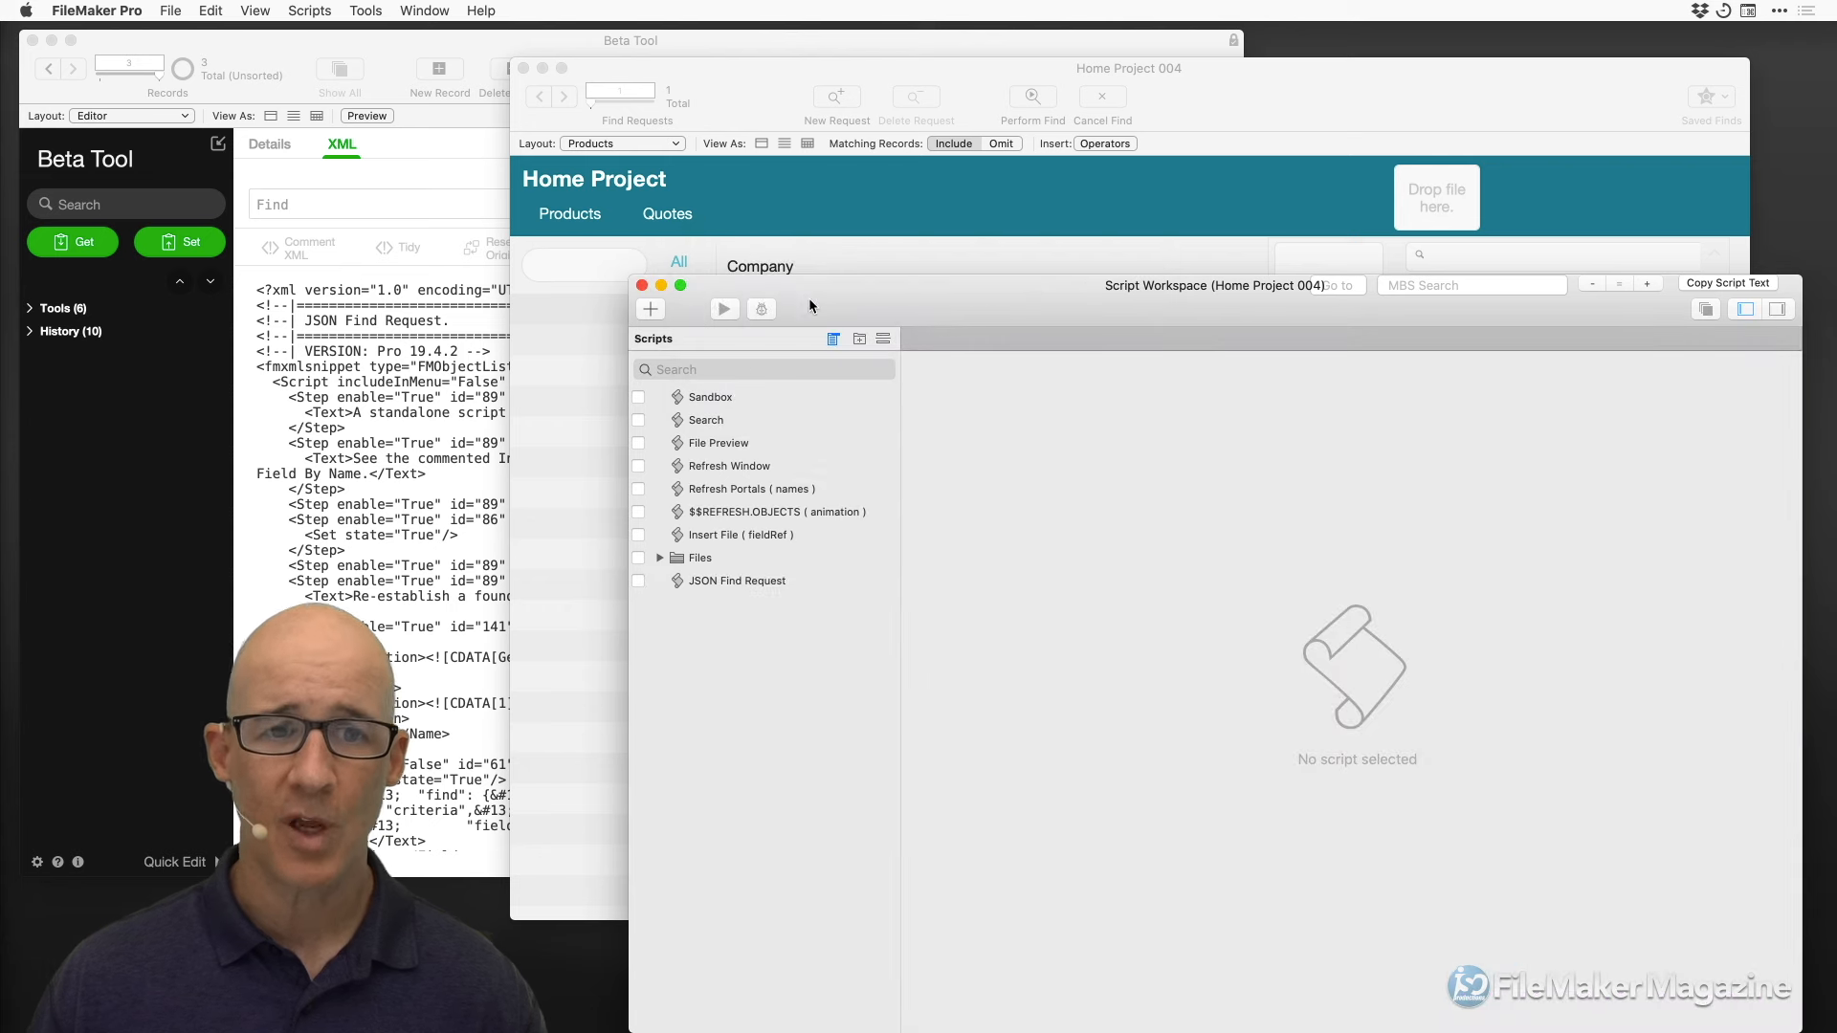
key("super+w")
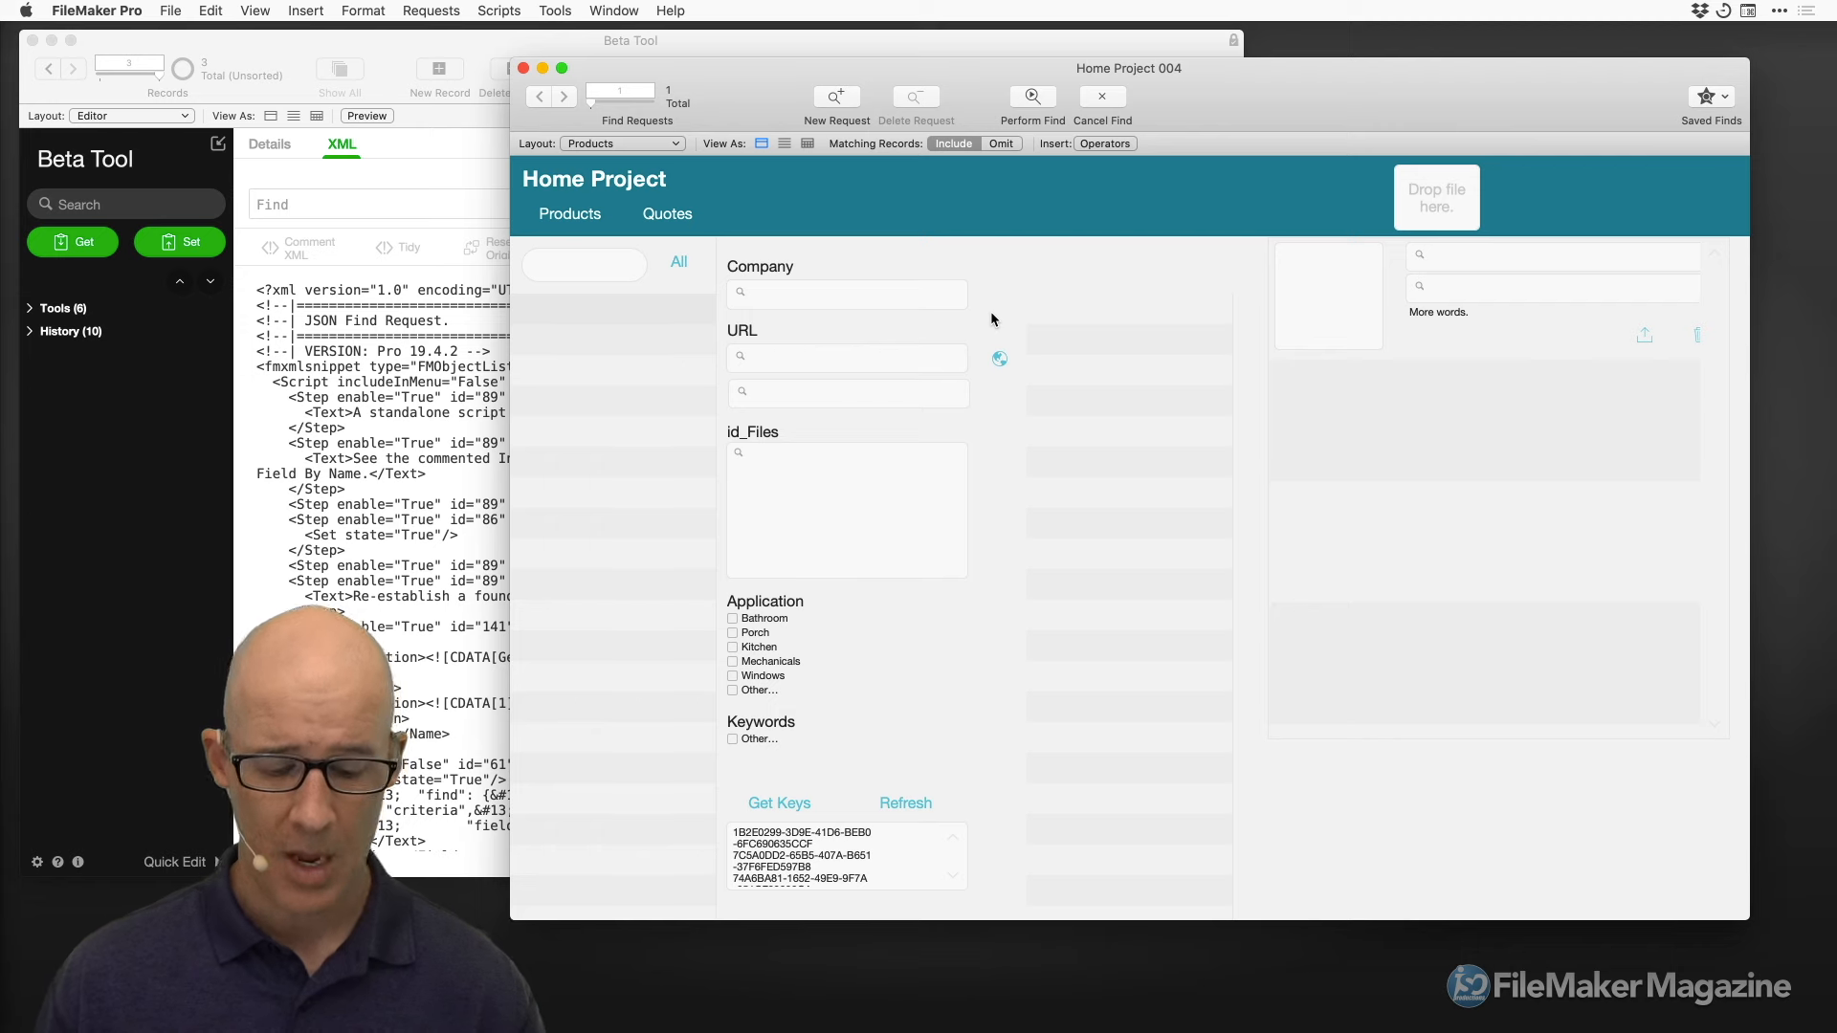
Return to Browse mode and perform a new find for products with Windows as the Application
key("super+b")
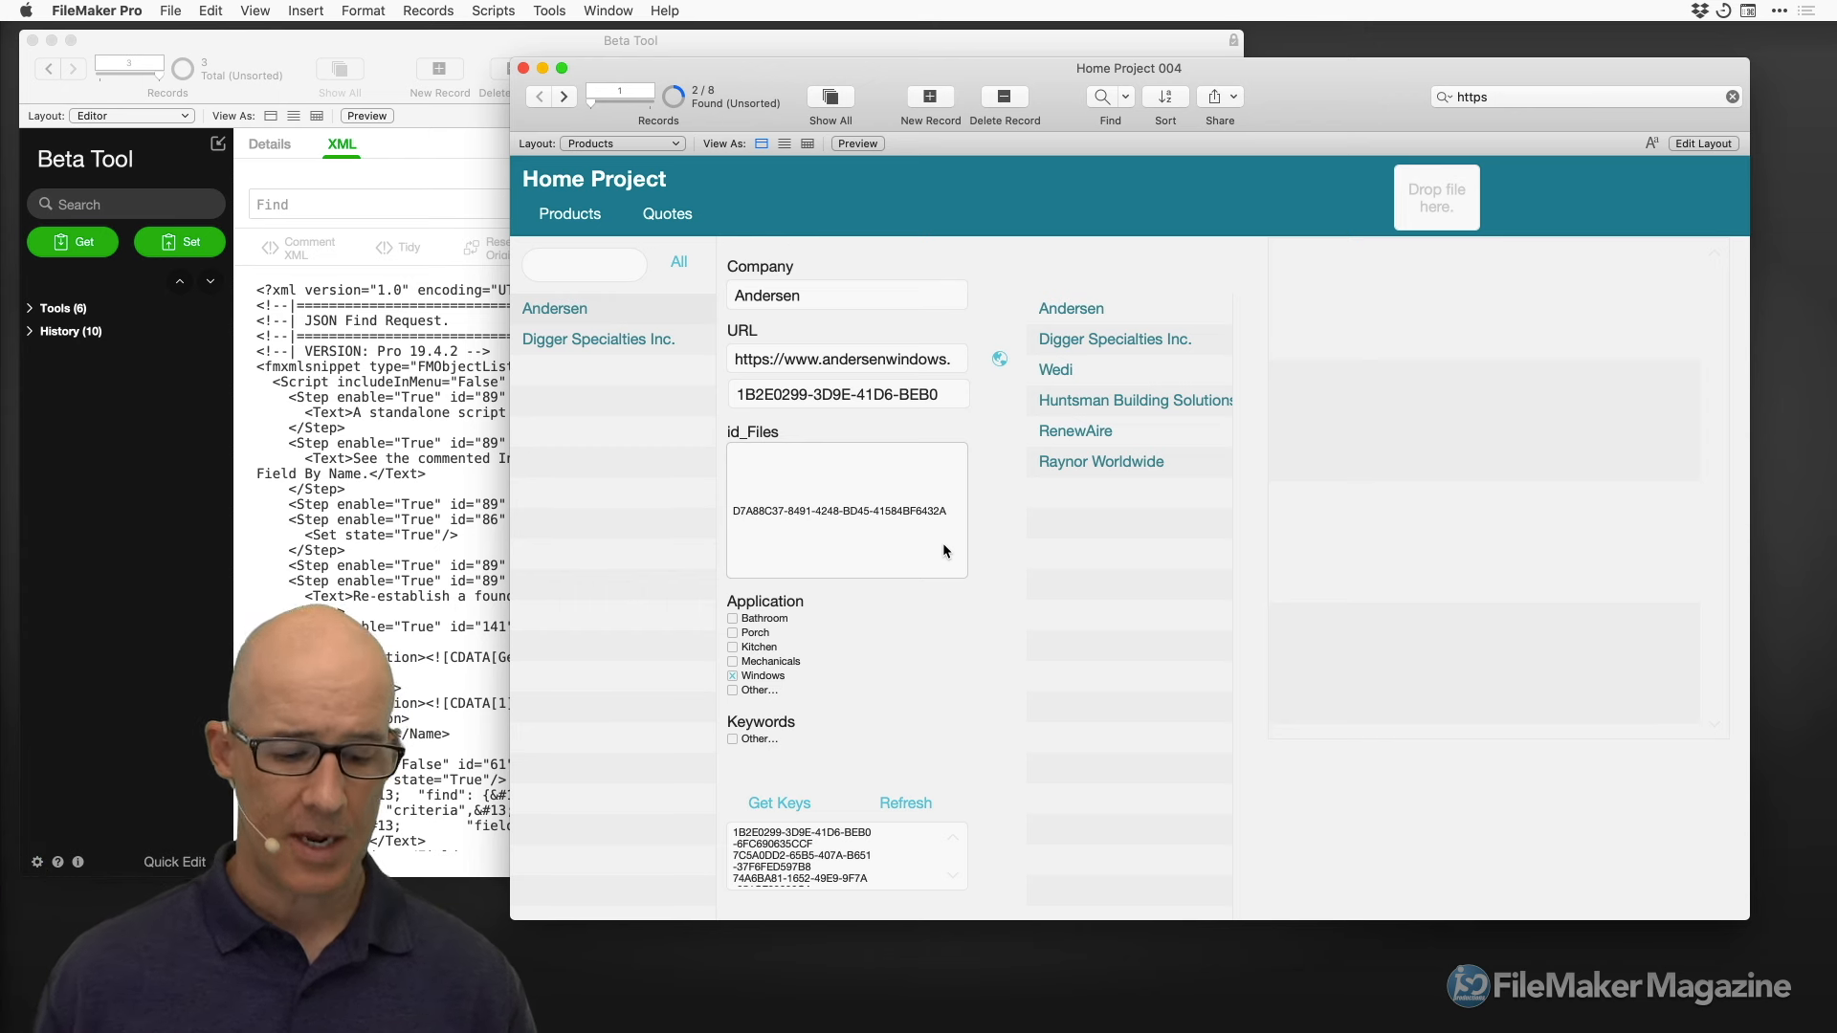
key("super+f")
left_click(742, 676)
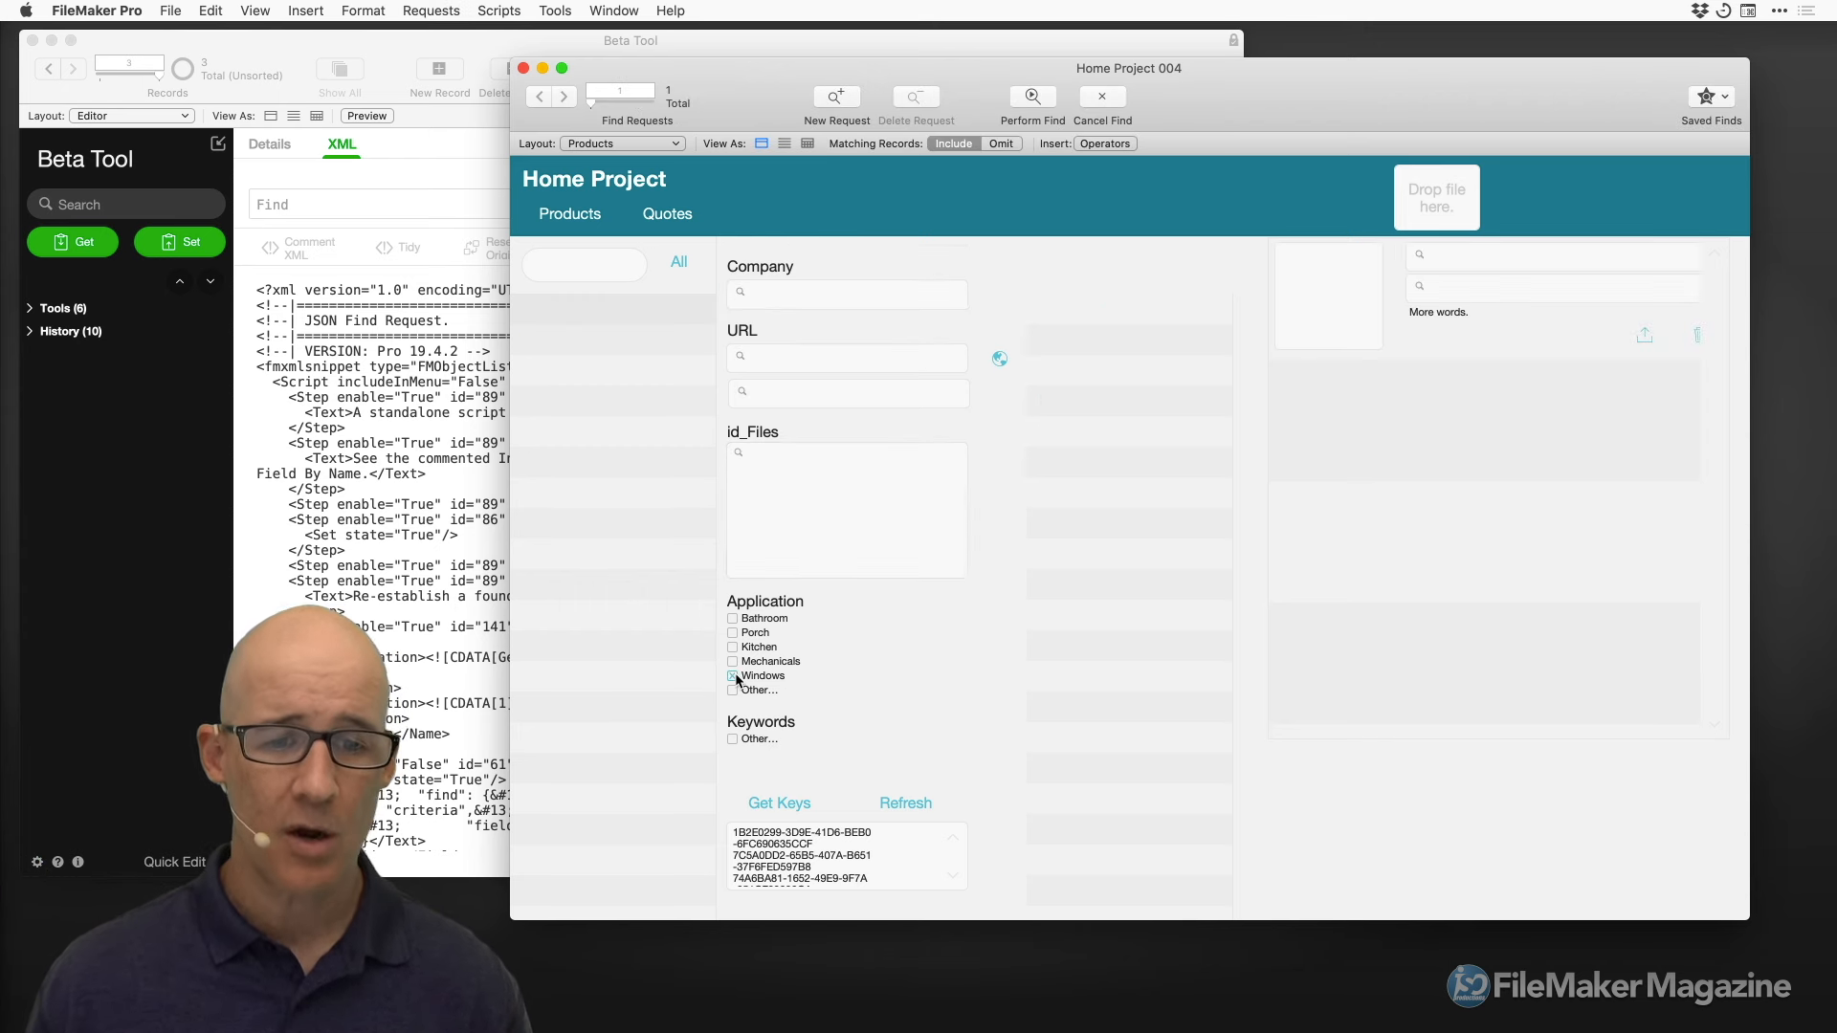
key("Return")
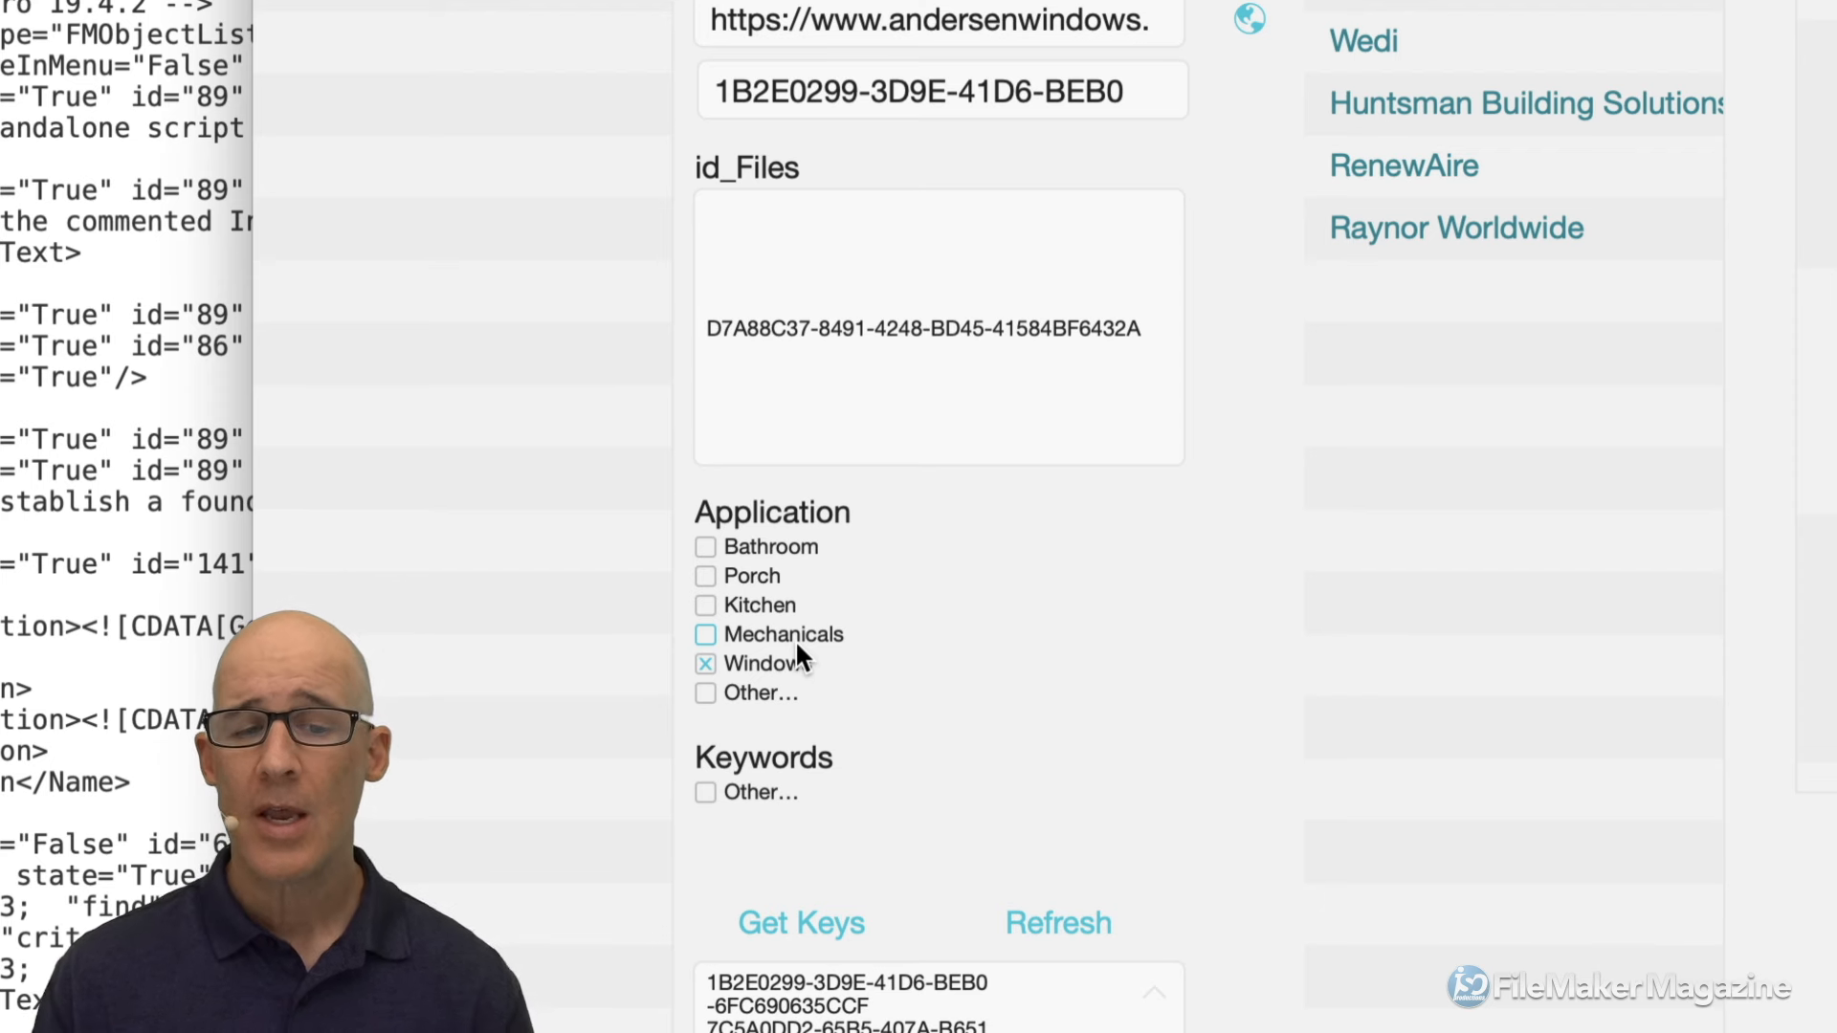
In Layout mode, duplicate the globe button beside the Application field and make the copy a text-only button labelled "Show similar"
key("super+l")
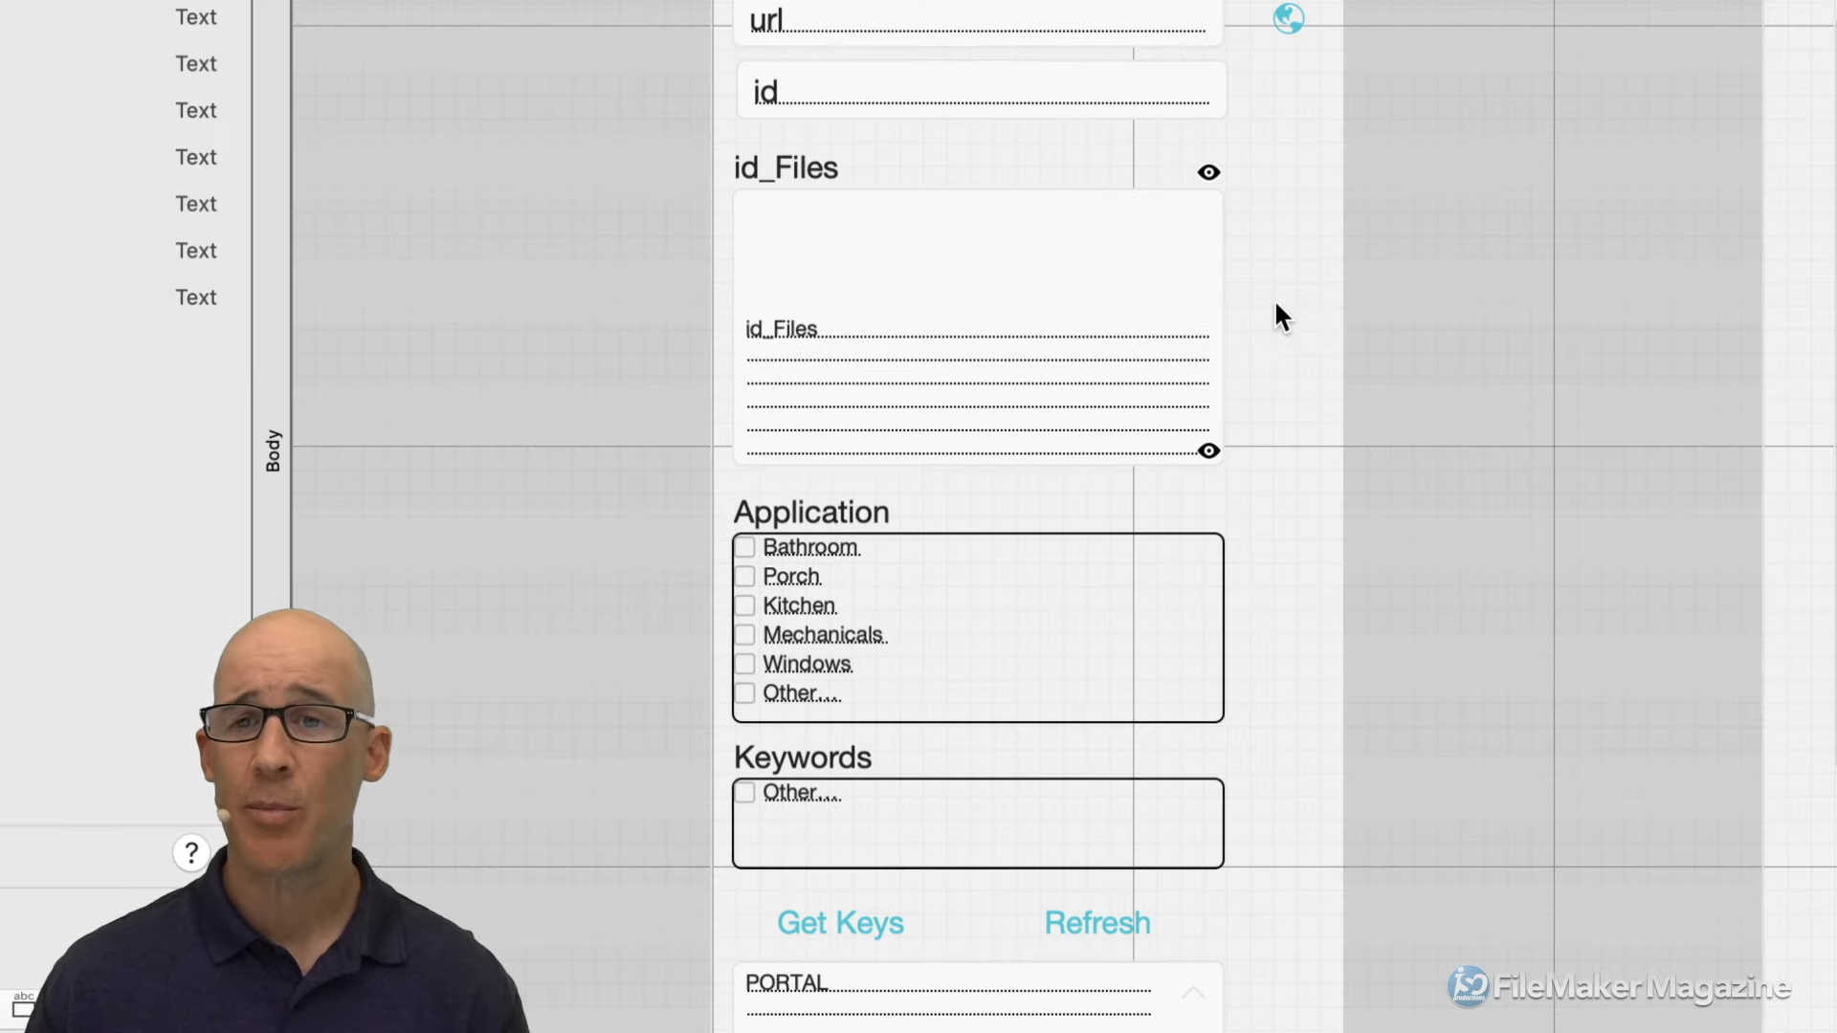
left_click_drag(1288, 25, 1288, 637)
double_click(1310, 634)
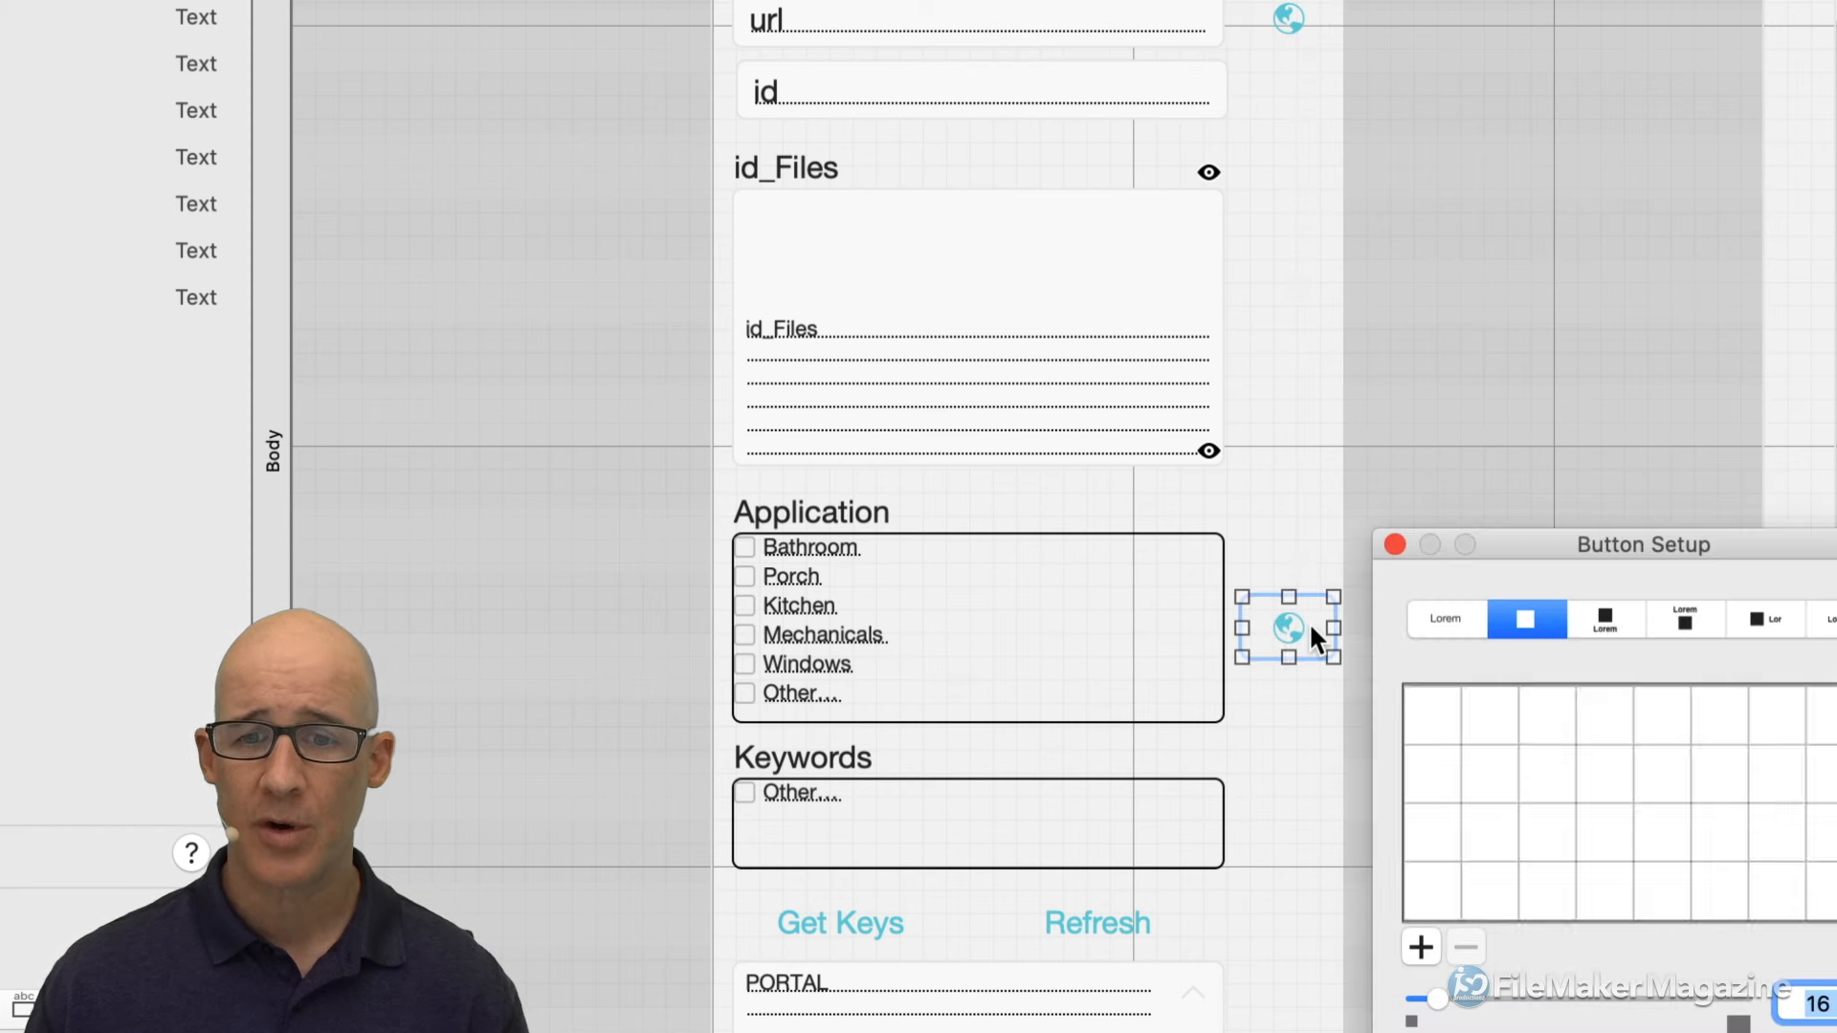
left_click_drag(1611, 565, 1054, 86)
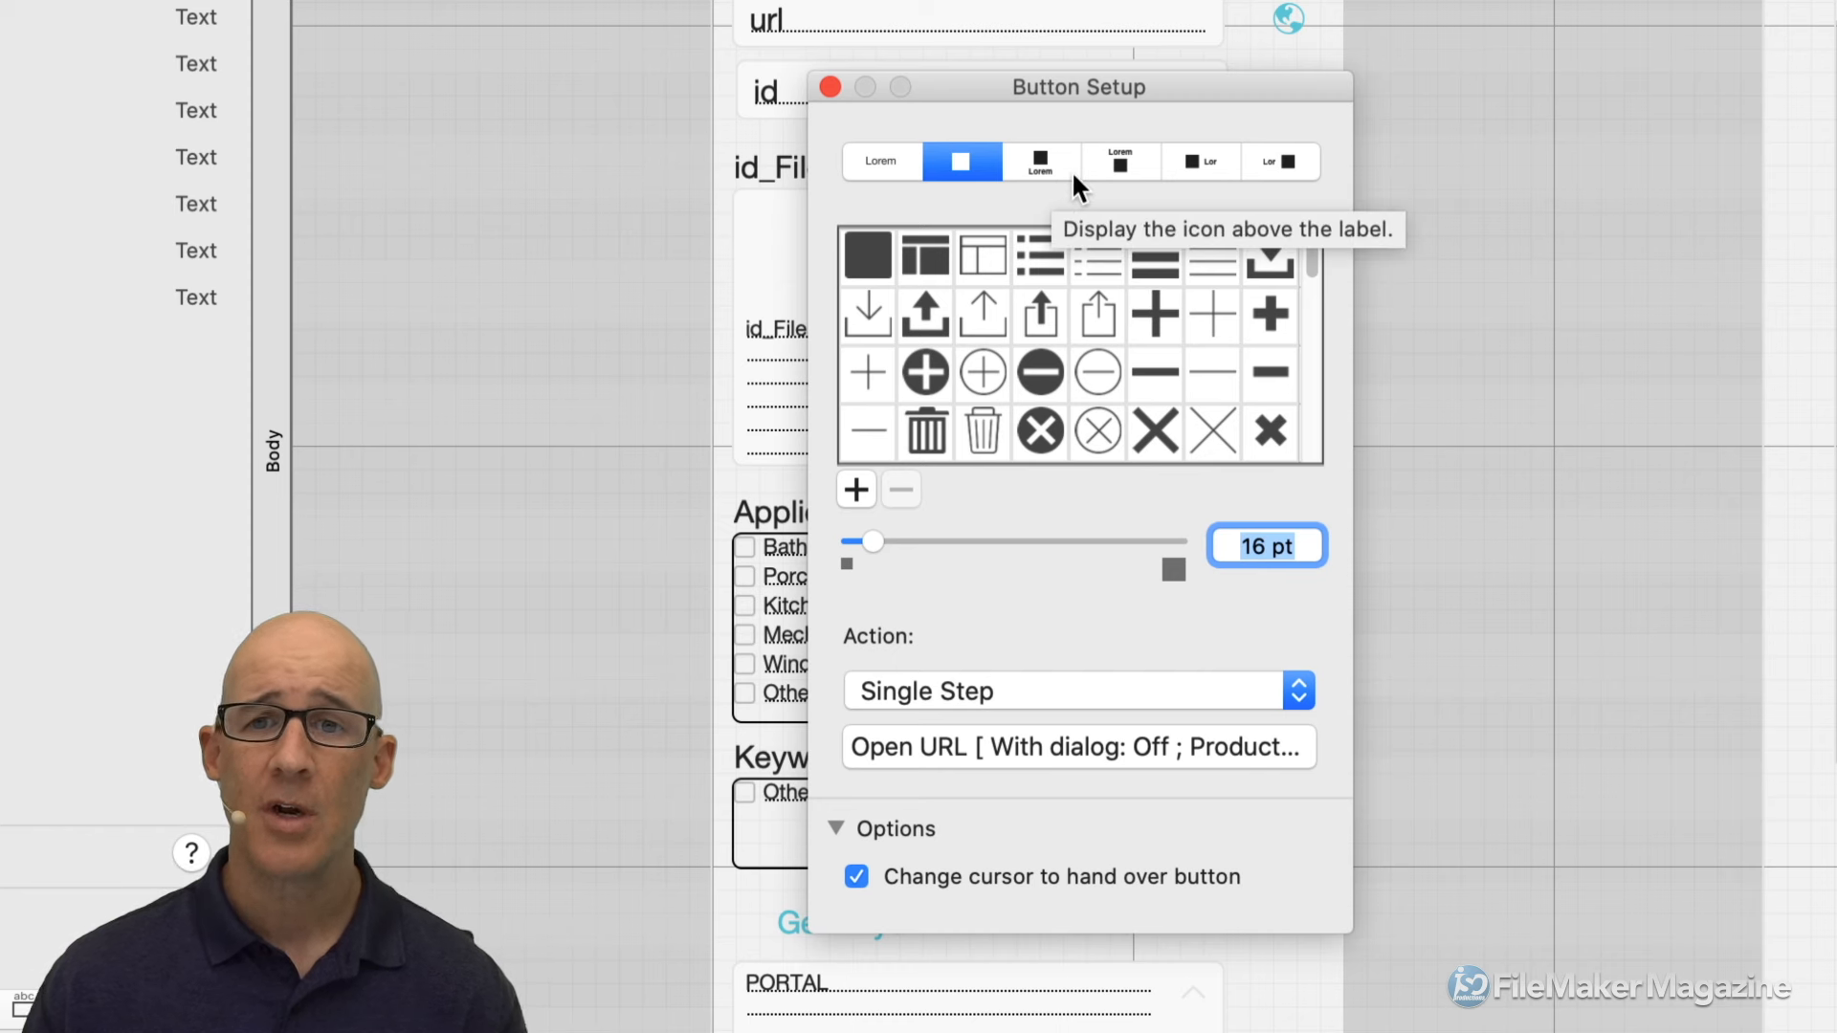
left_click(872, 164)
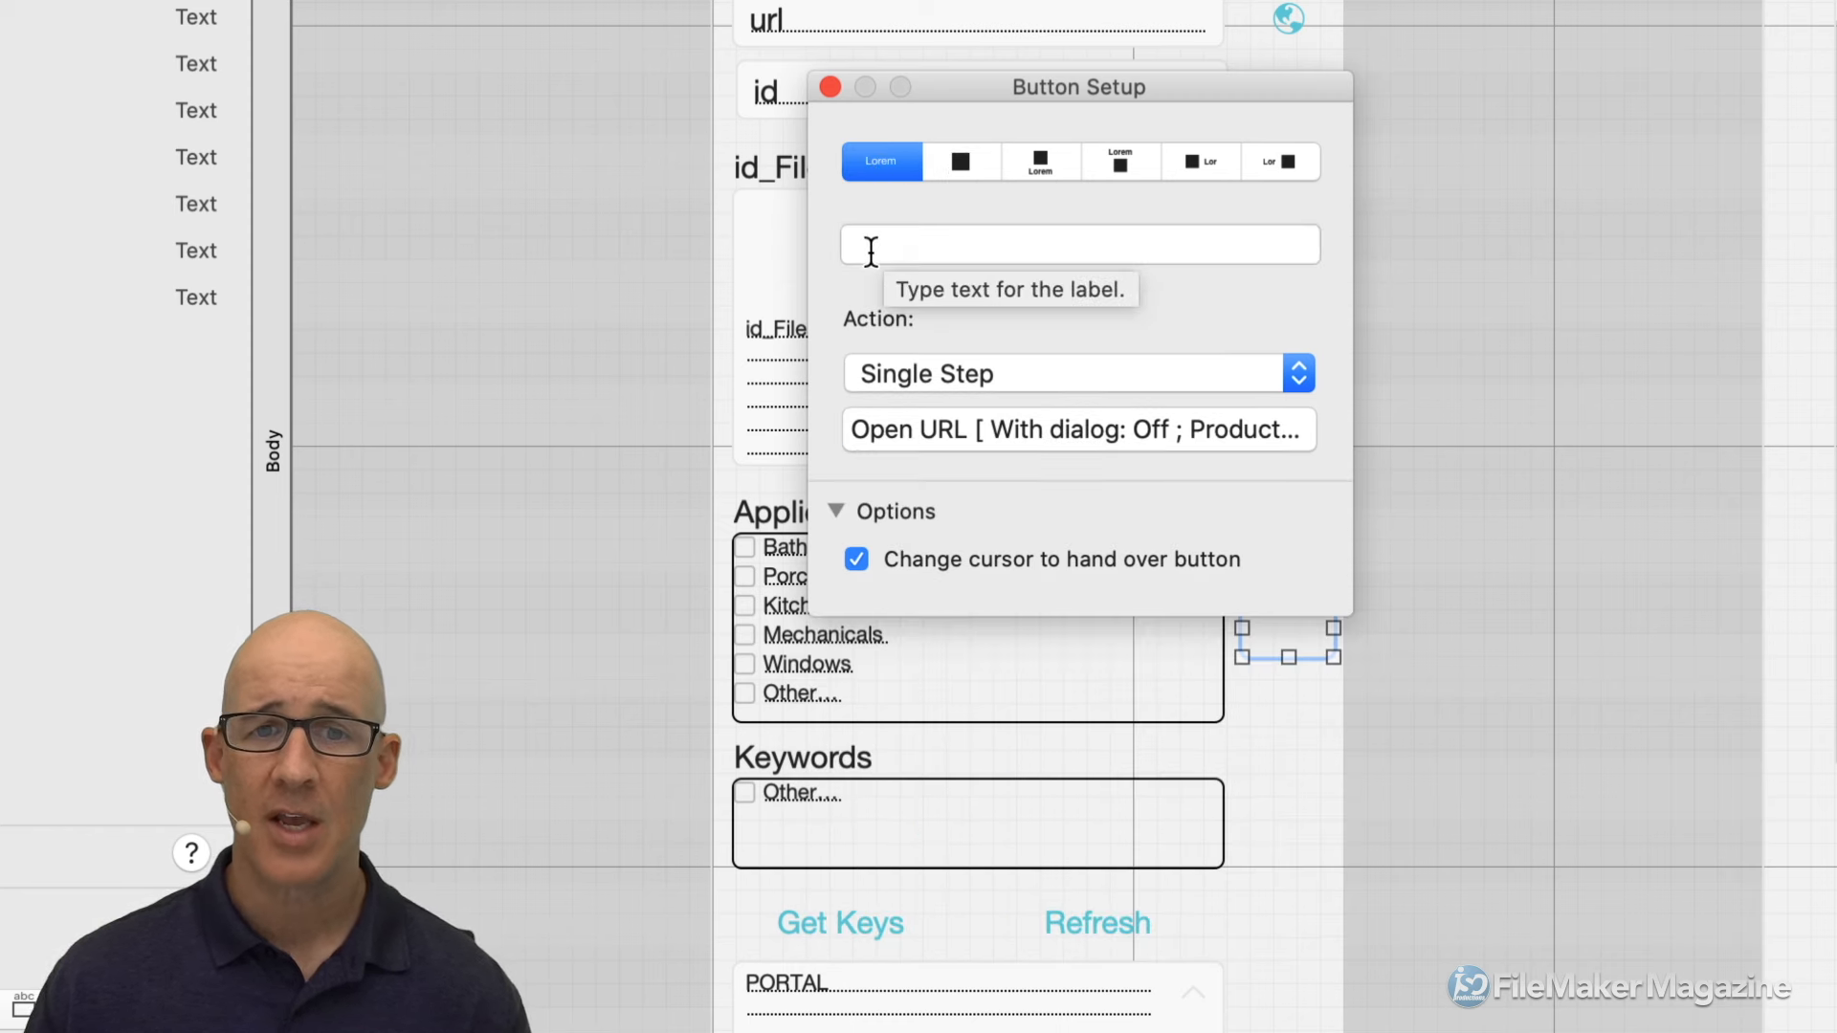
left_click(868, 251)
type("Show similar")
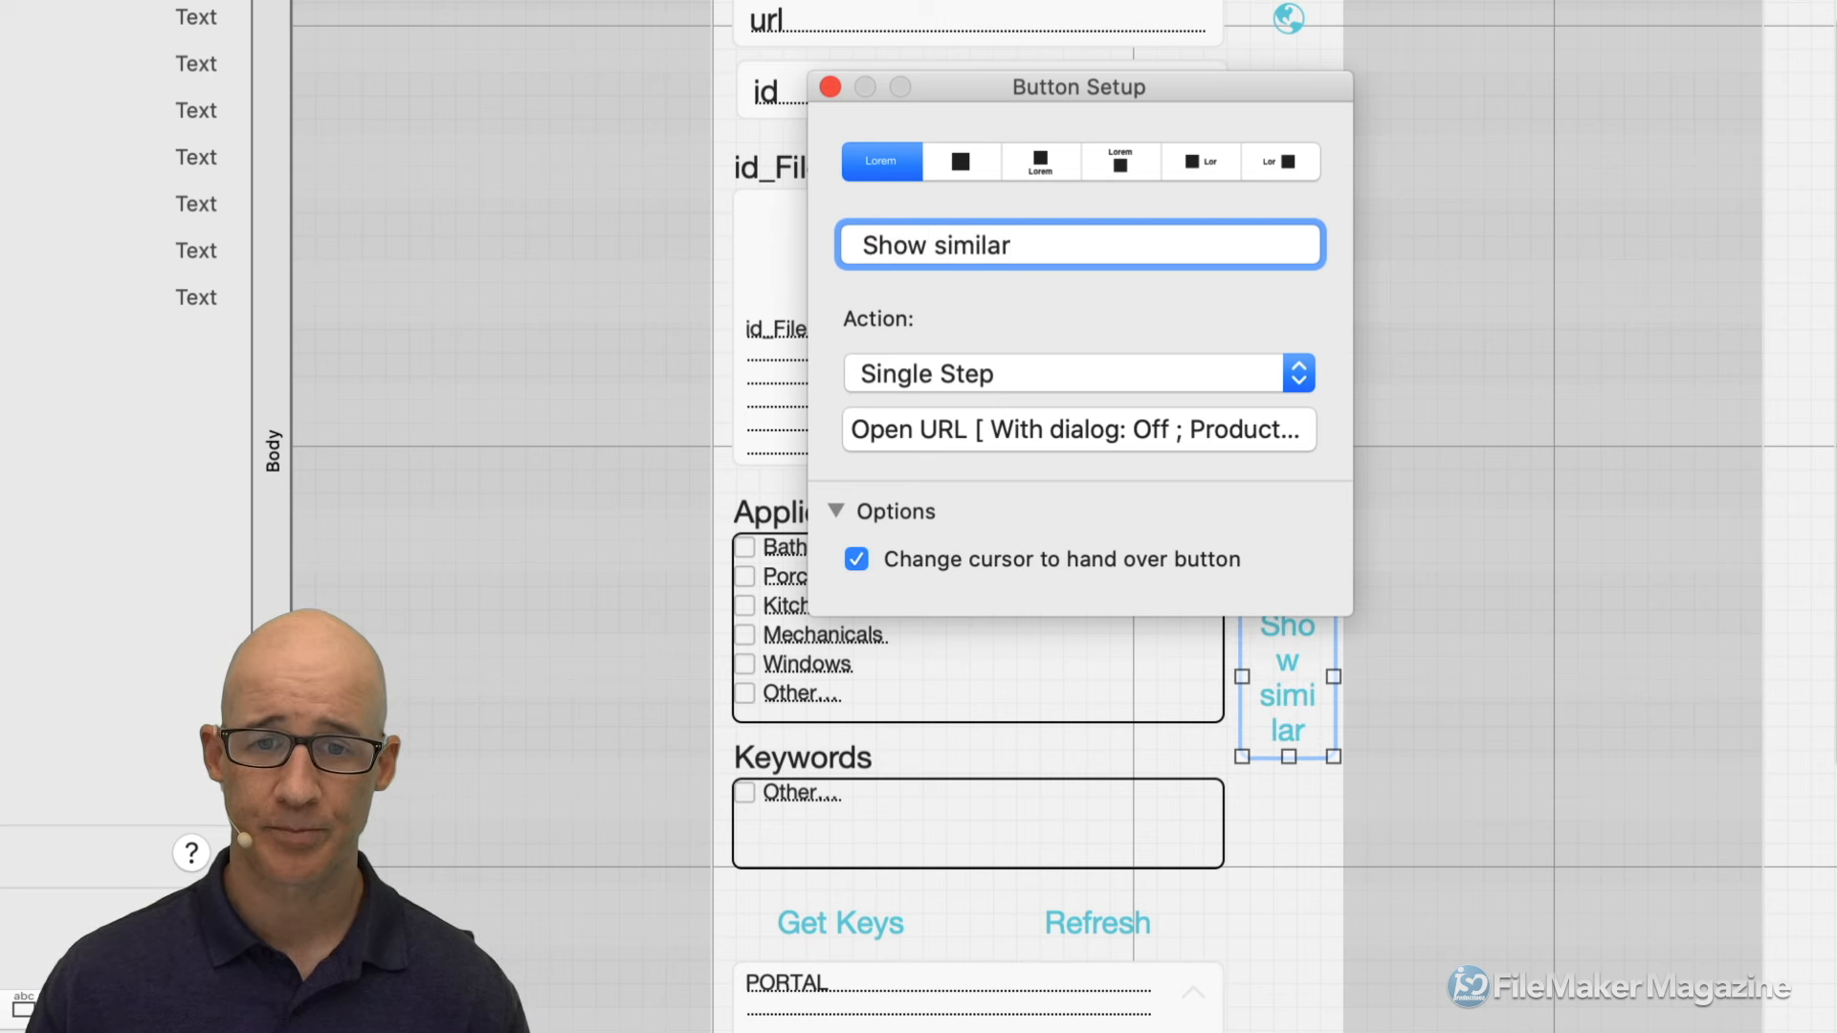
Change the "Show similar" button's action to perform the JSON Find Request script
left_click(950, 375)
left_click(972, 409)
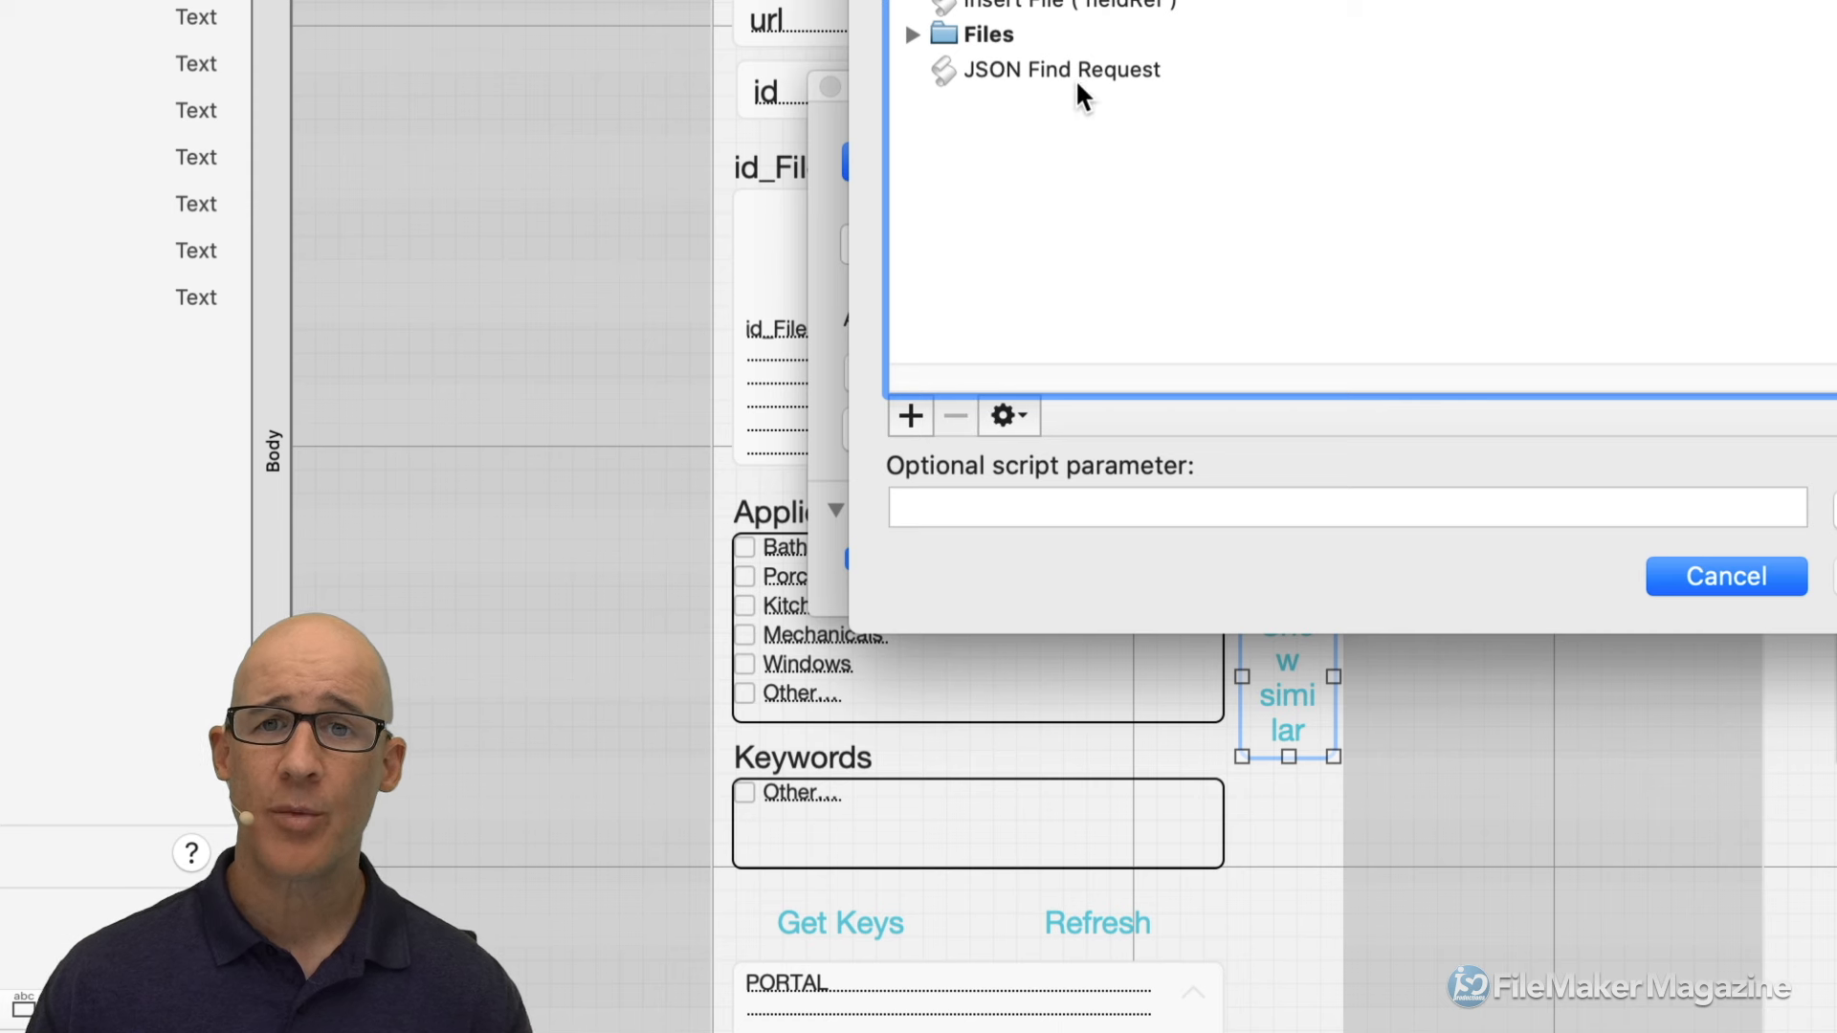
left_click(1035, 73)
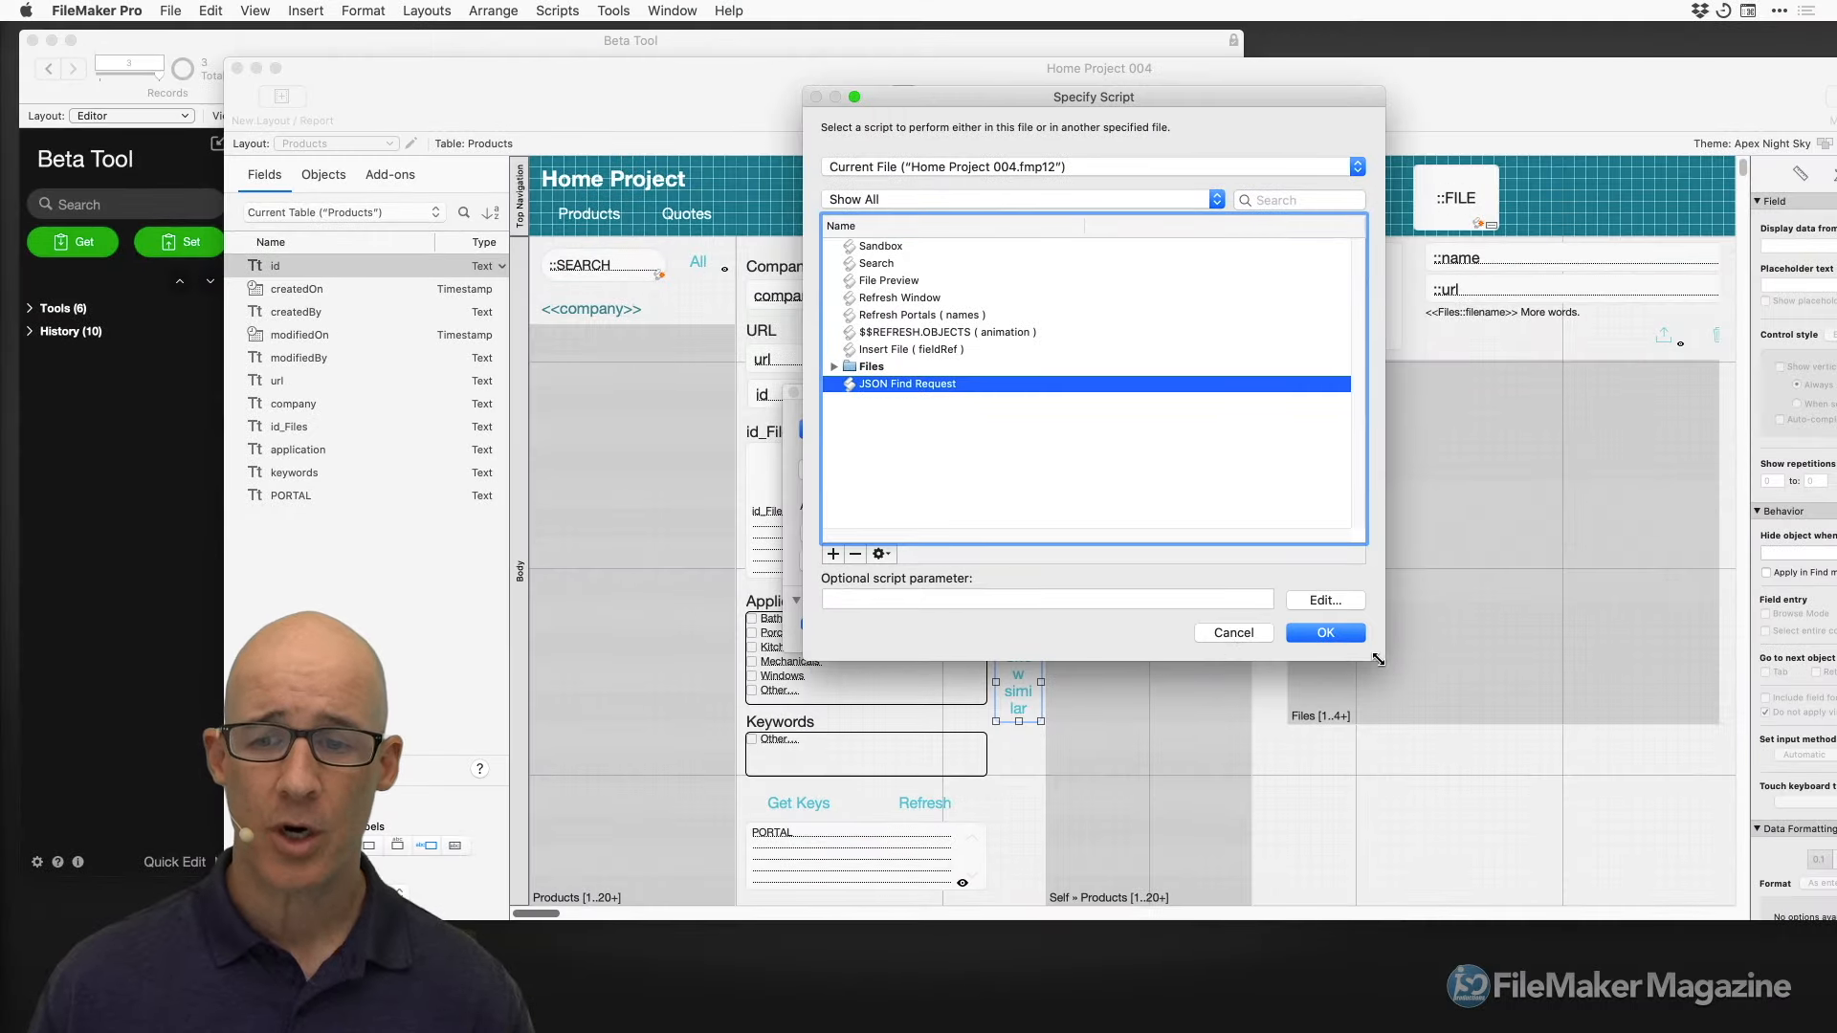
left_click_drag(1377, 659, 1203, 554)
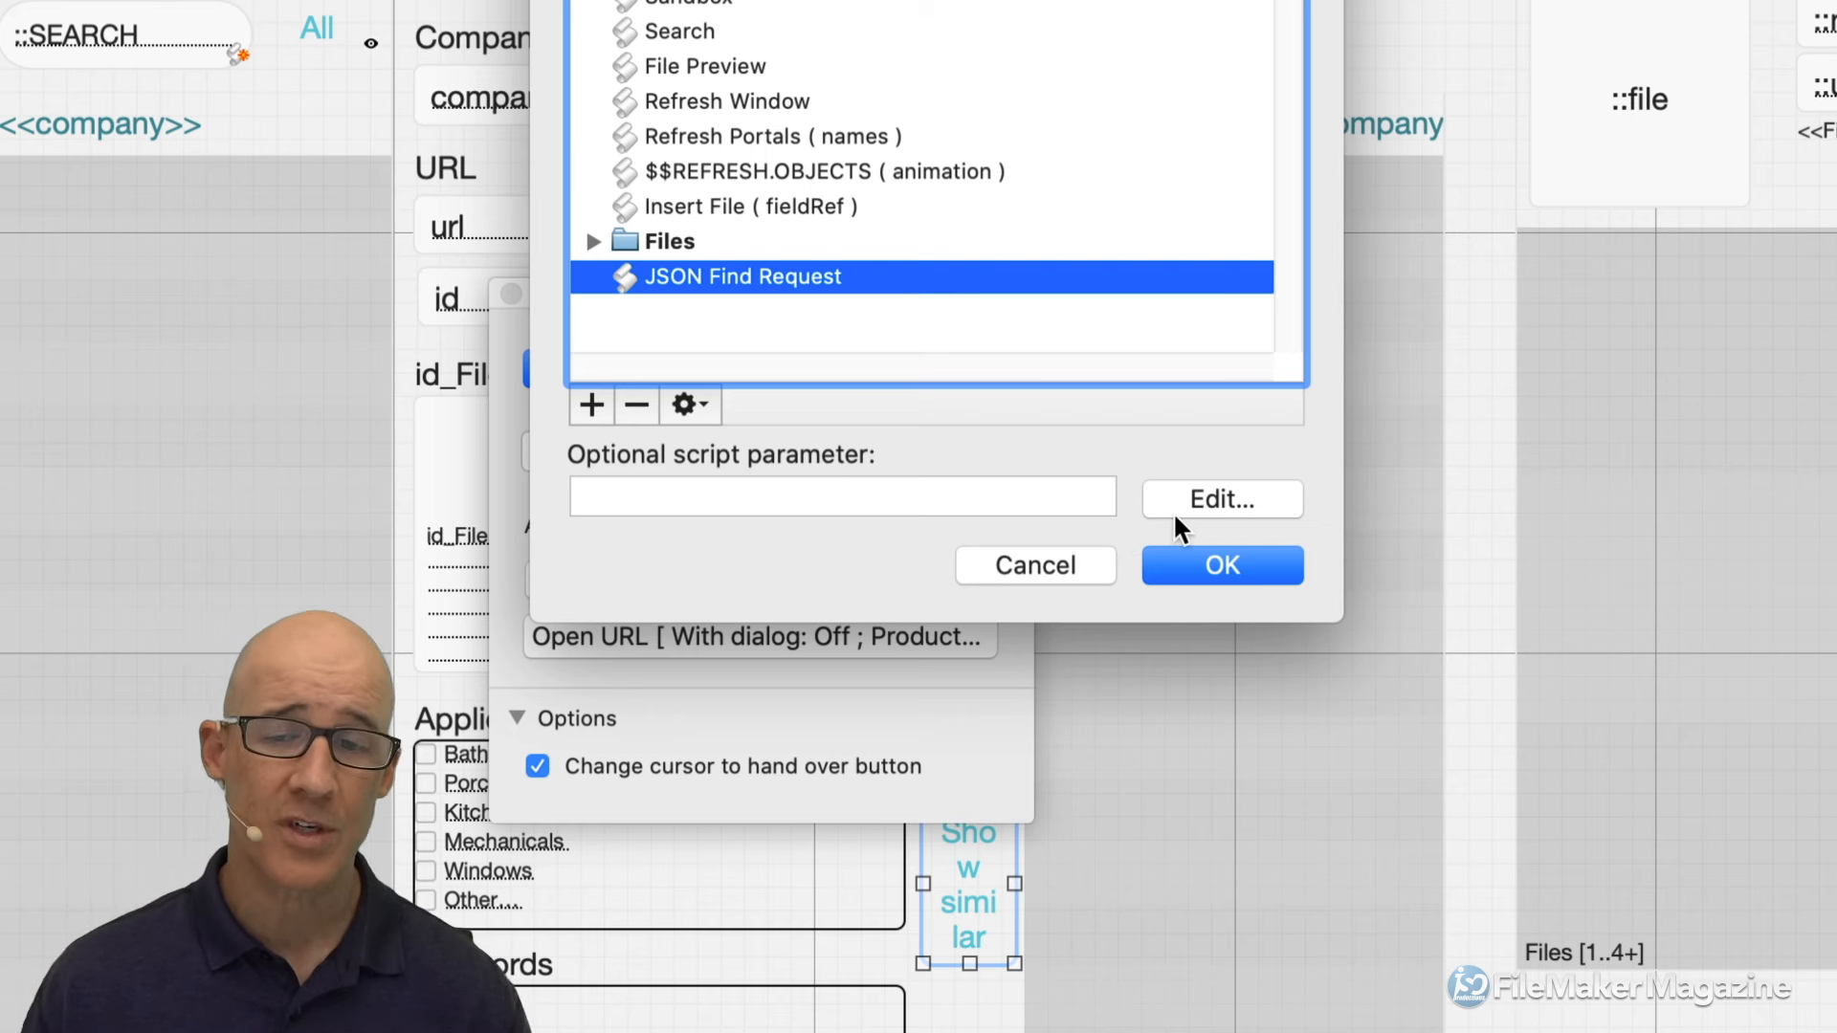
Paste the sample find JSON as the button's script parameter and remove its omit request along with the leftover comma
left_click(1213, 497)
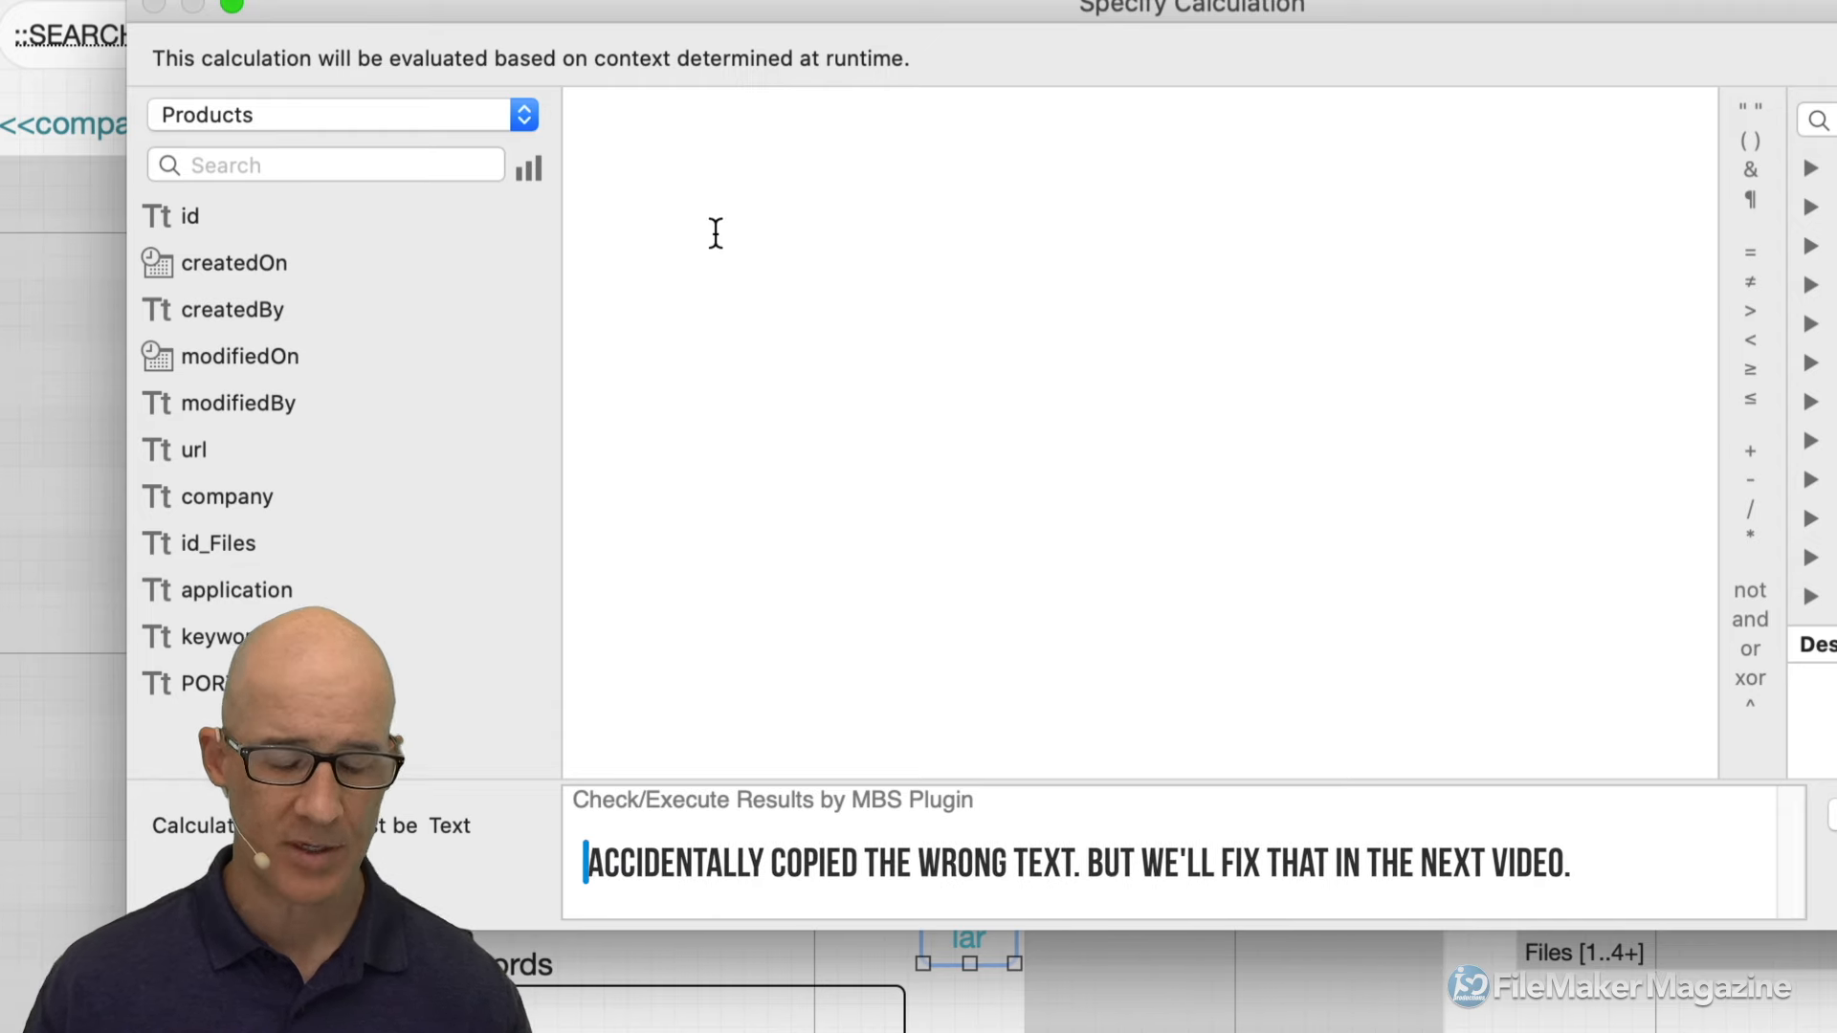
type("{   \"find\": {     \"type\": \"\",     \"requests\": [       {         \"fields\": {           \"table::field\": \"criteria\",           \"table::field2\": \"==criteria\"         }       },       {         \"omit\": true,         \"fields\": {           \"table2::field\": \"criteria\"         }       }     ]   } }")
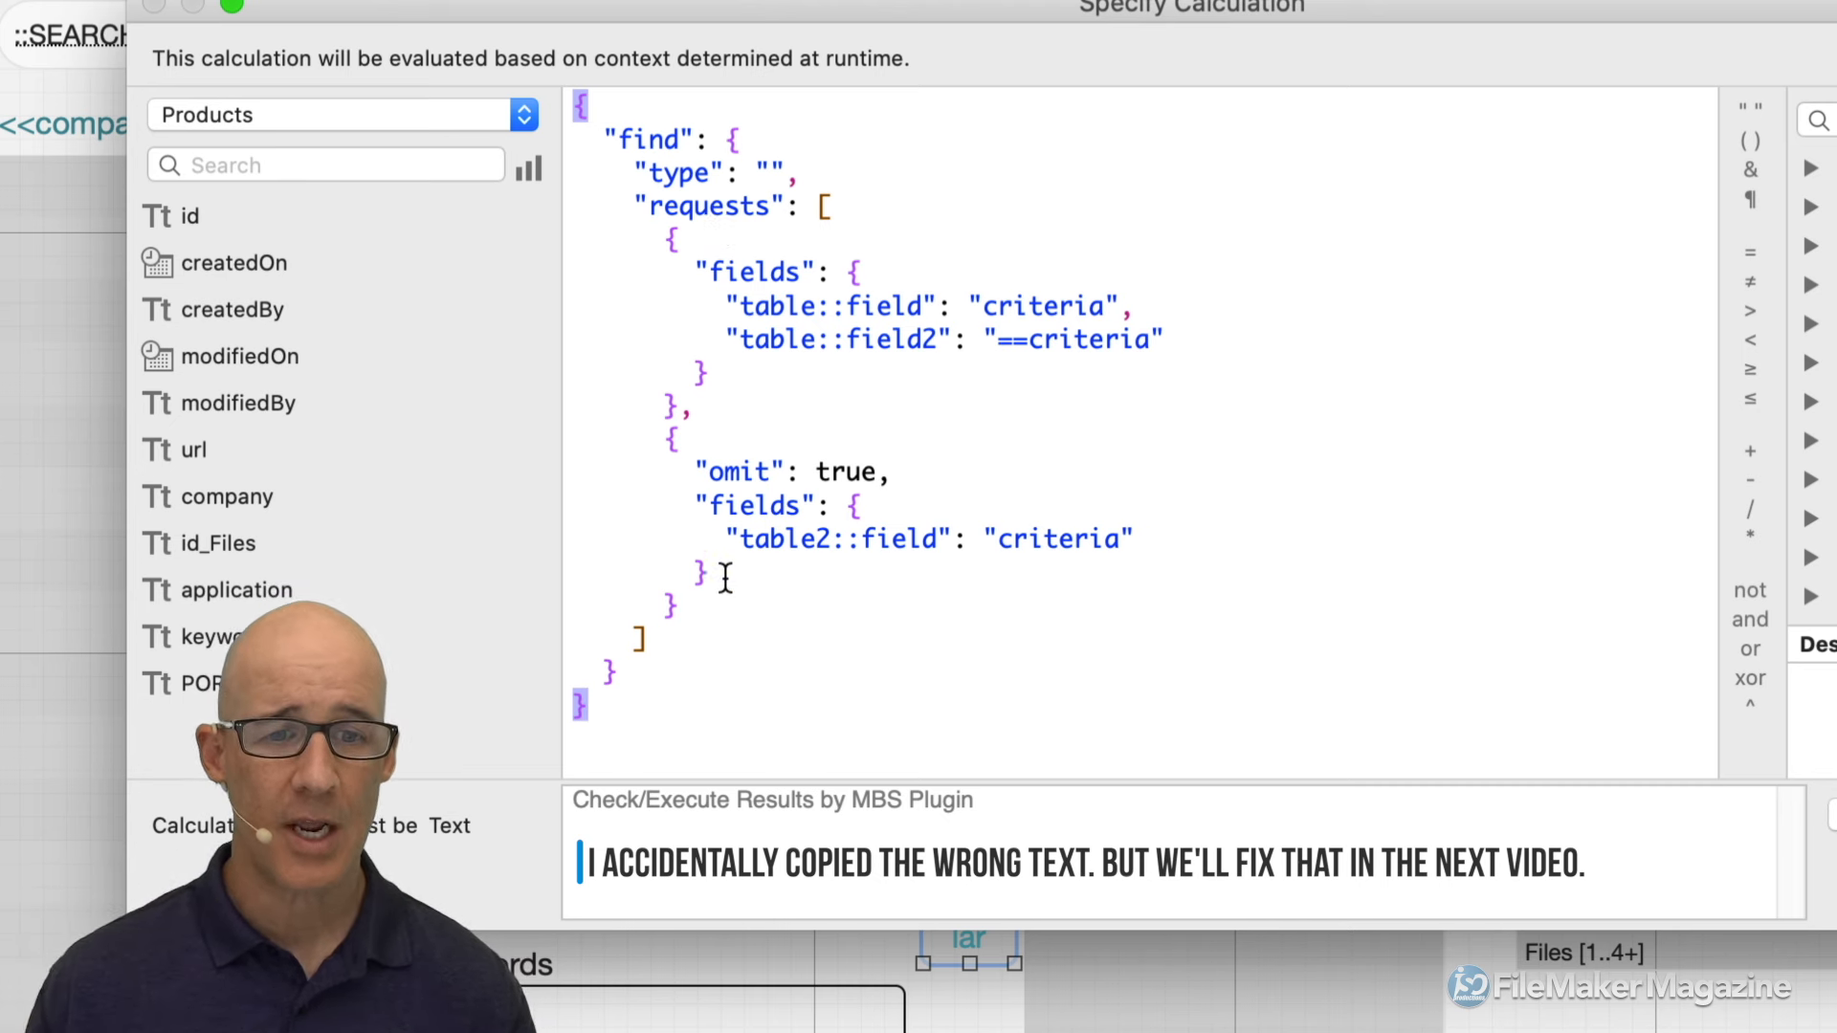
left_click_drag(705, 599, 564, 435)
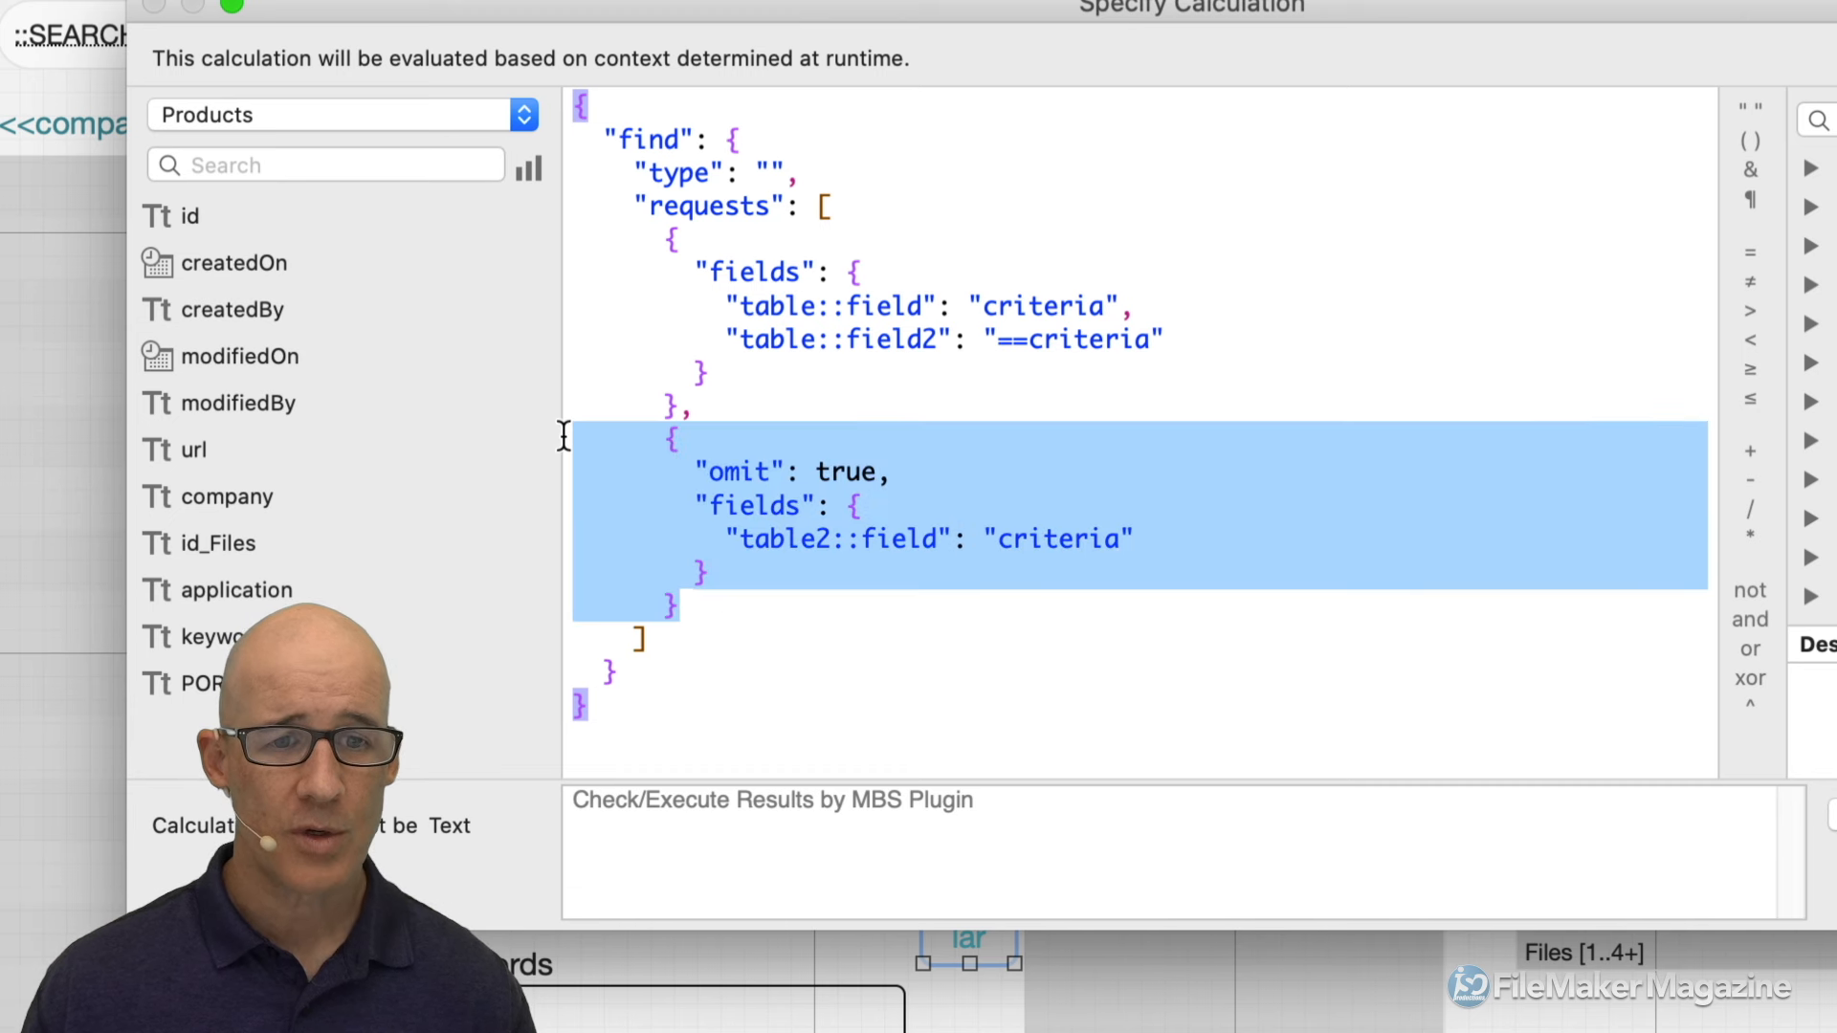
key("BackSpace")
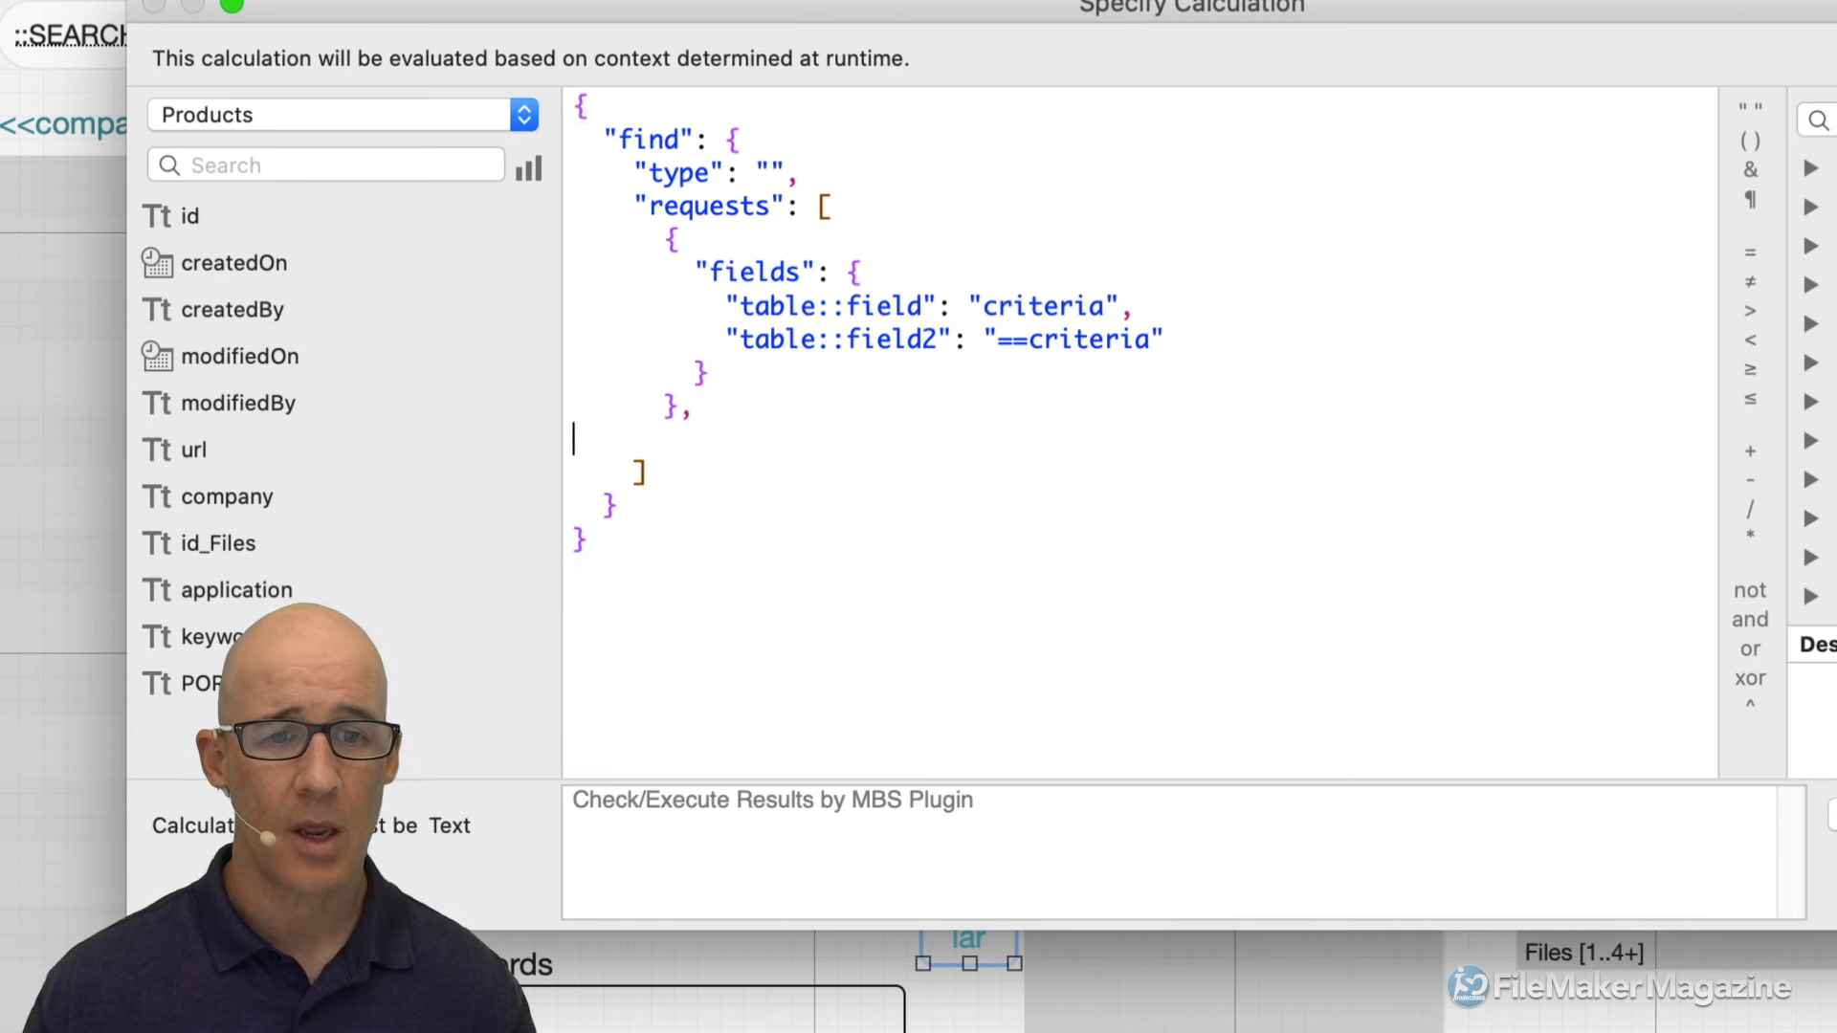
key("BackSpace")
key("BackSpace")
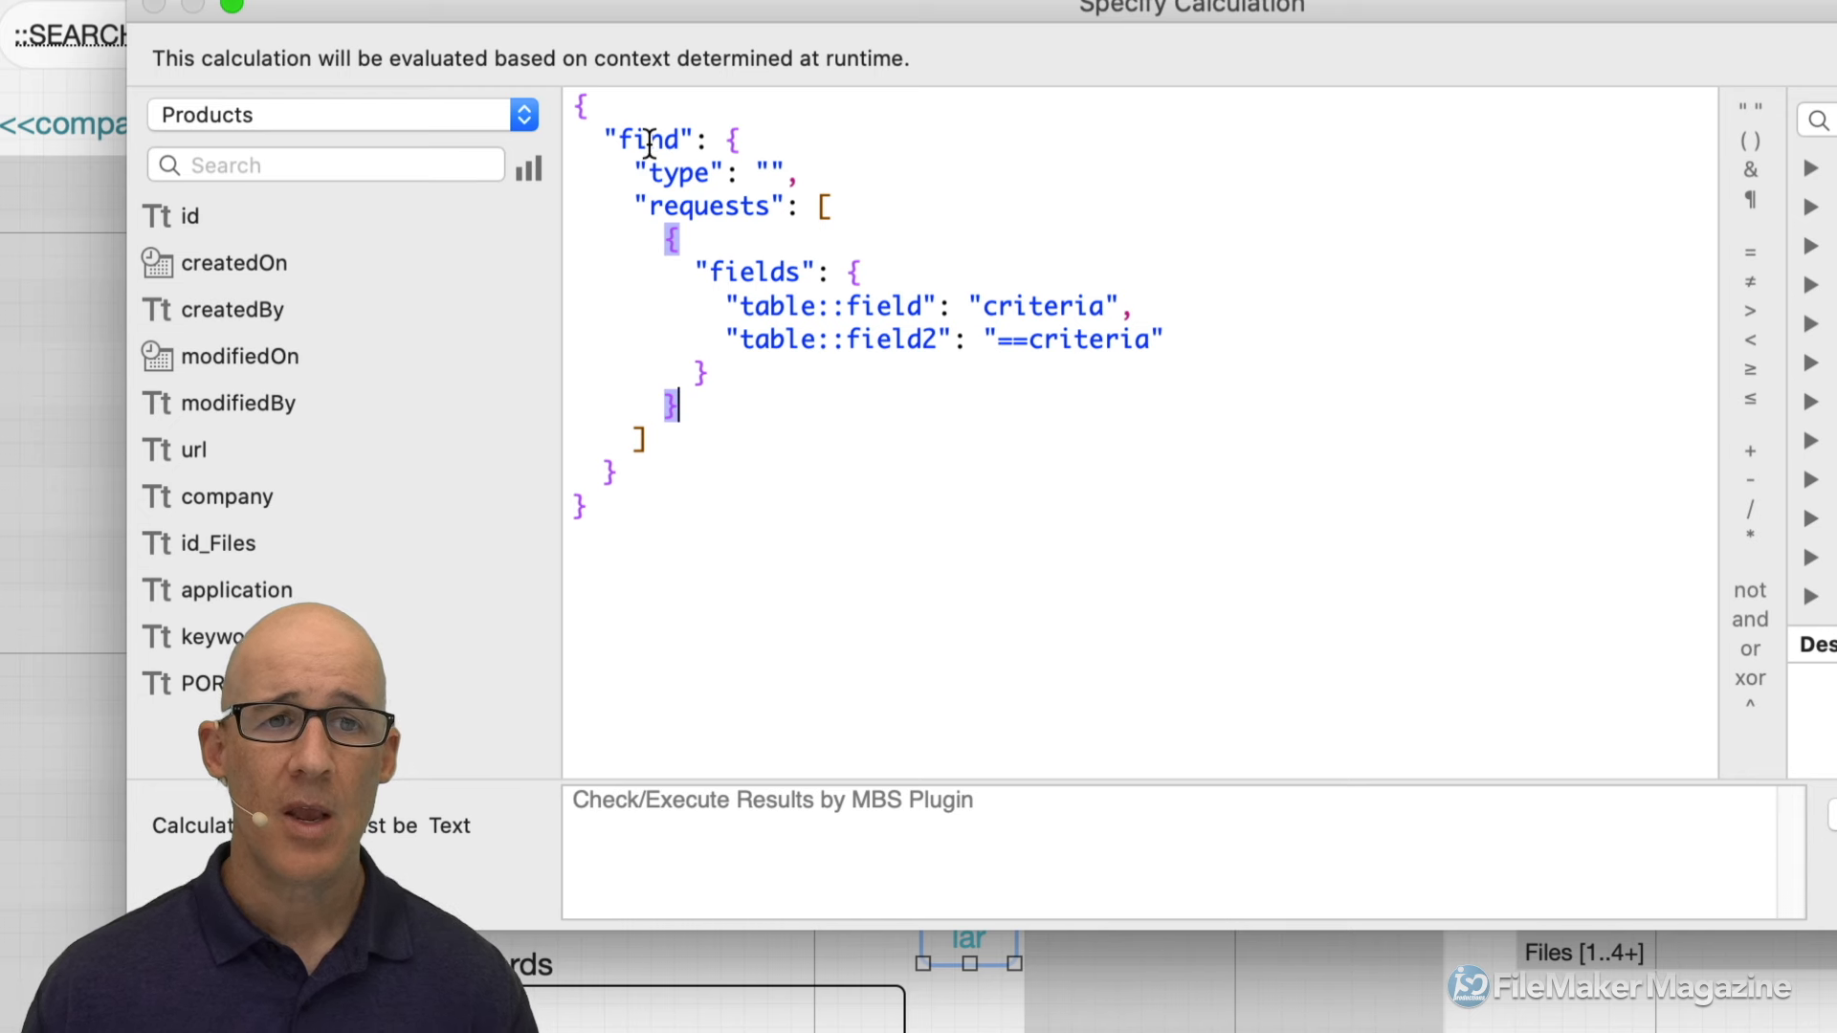
double_click(649, 142)
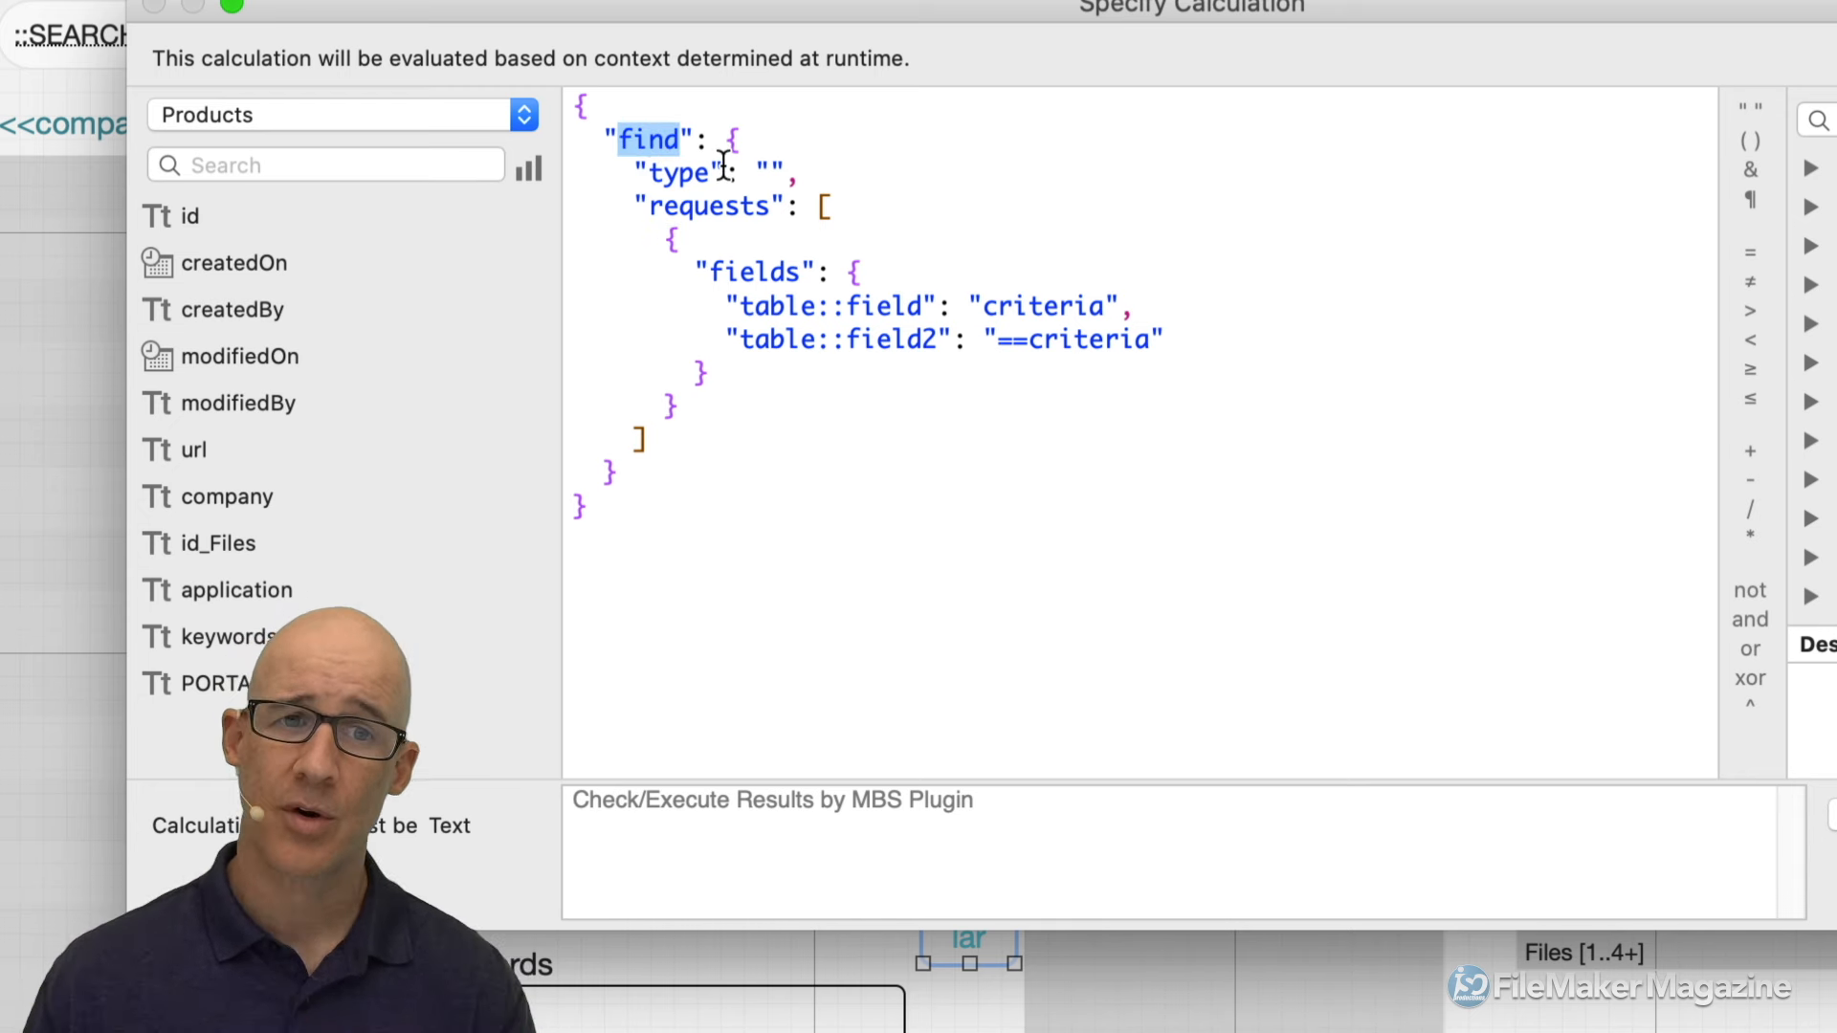
Replace the first placeholder field name in the find JSON's fields object with Products::keywords
double_click(675, 174)
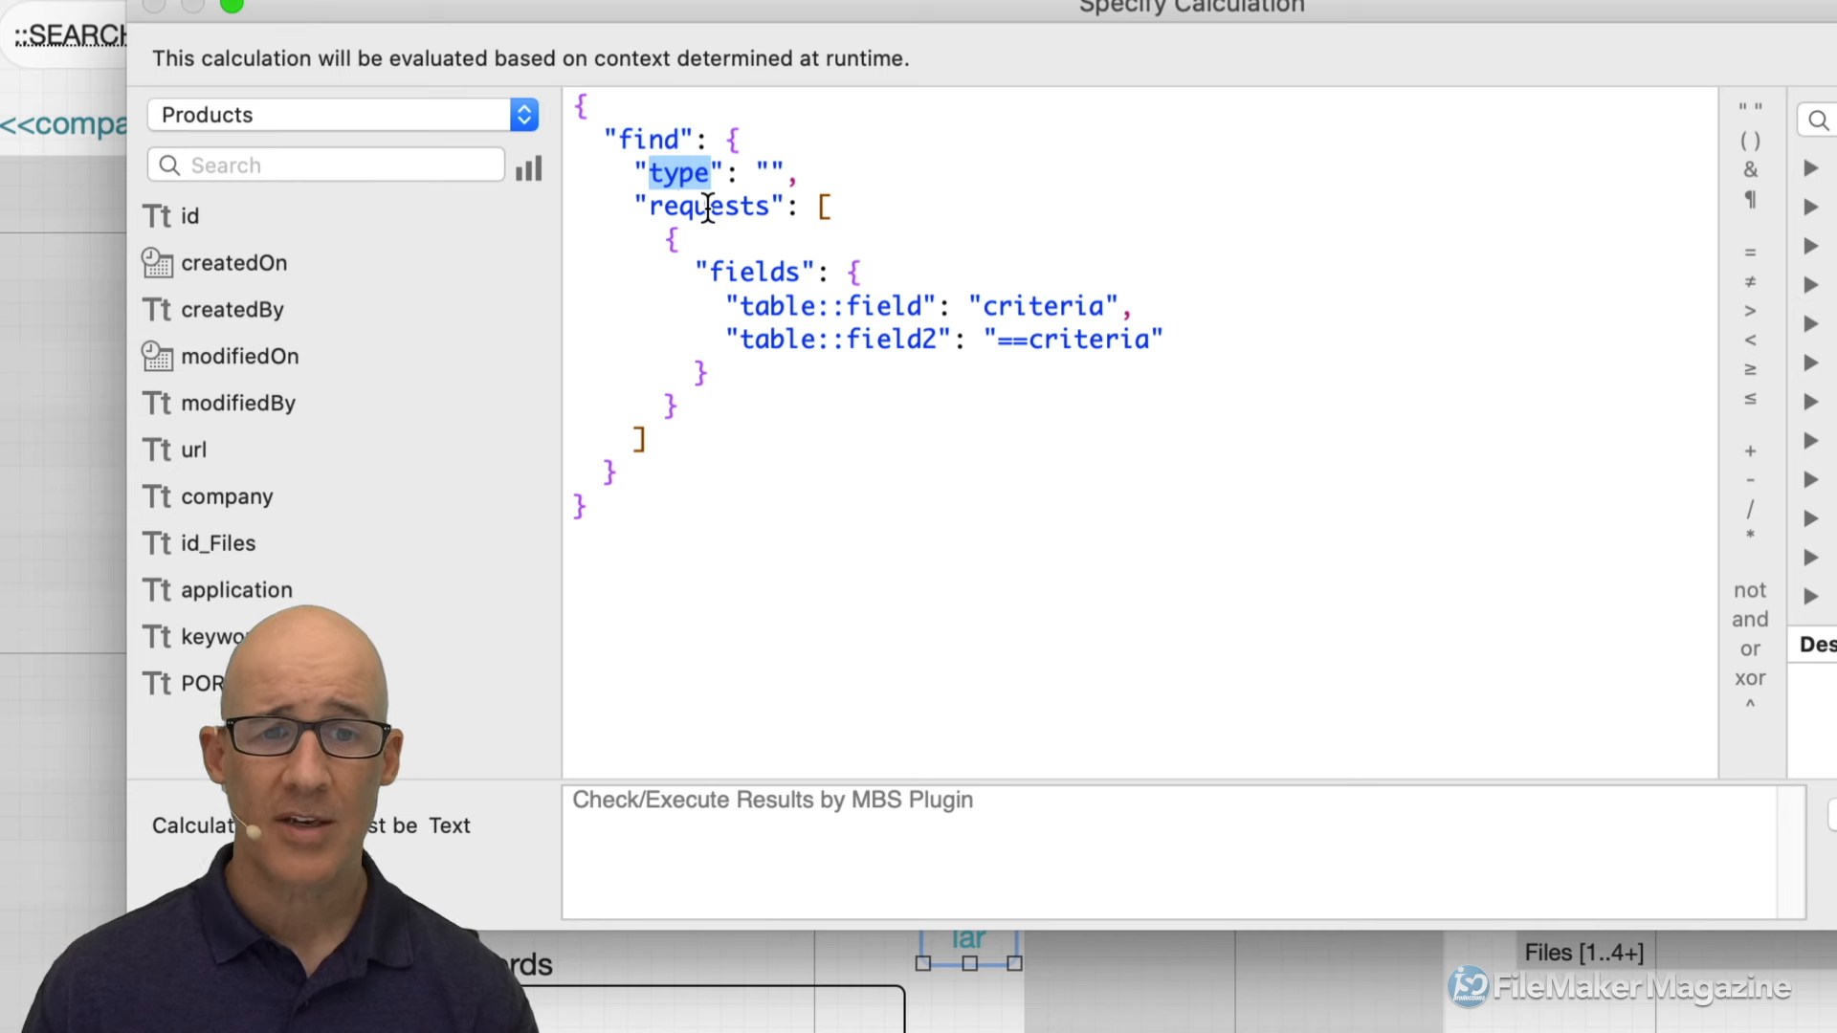
double_click(744, 274)
double_click(782, 307)
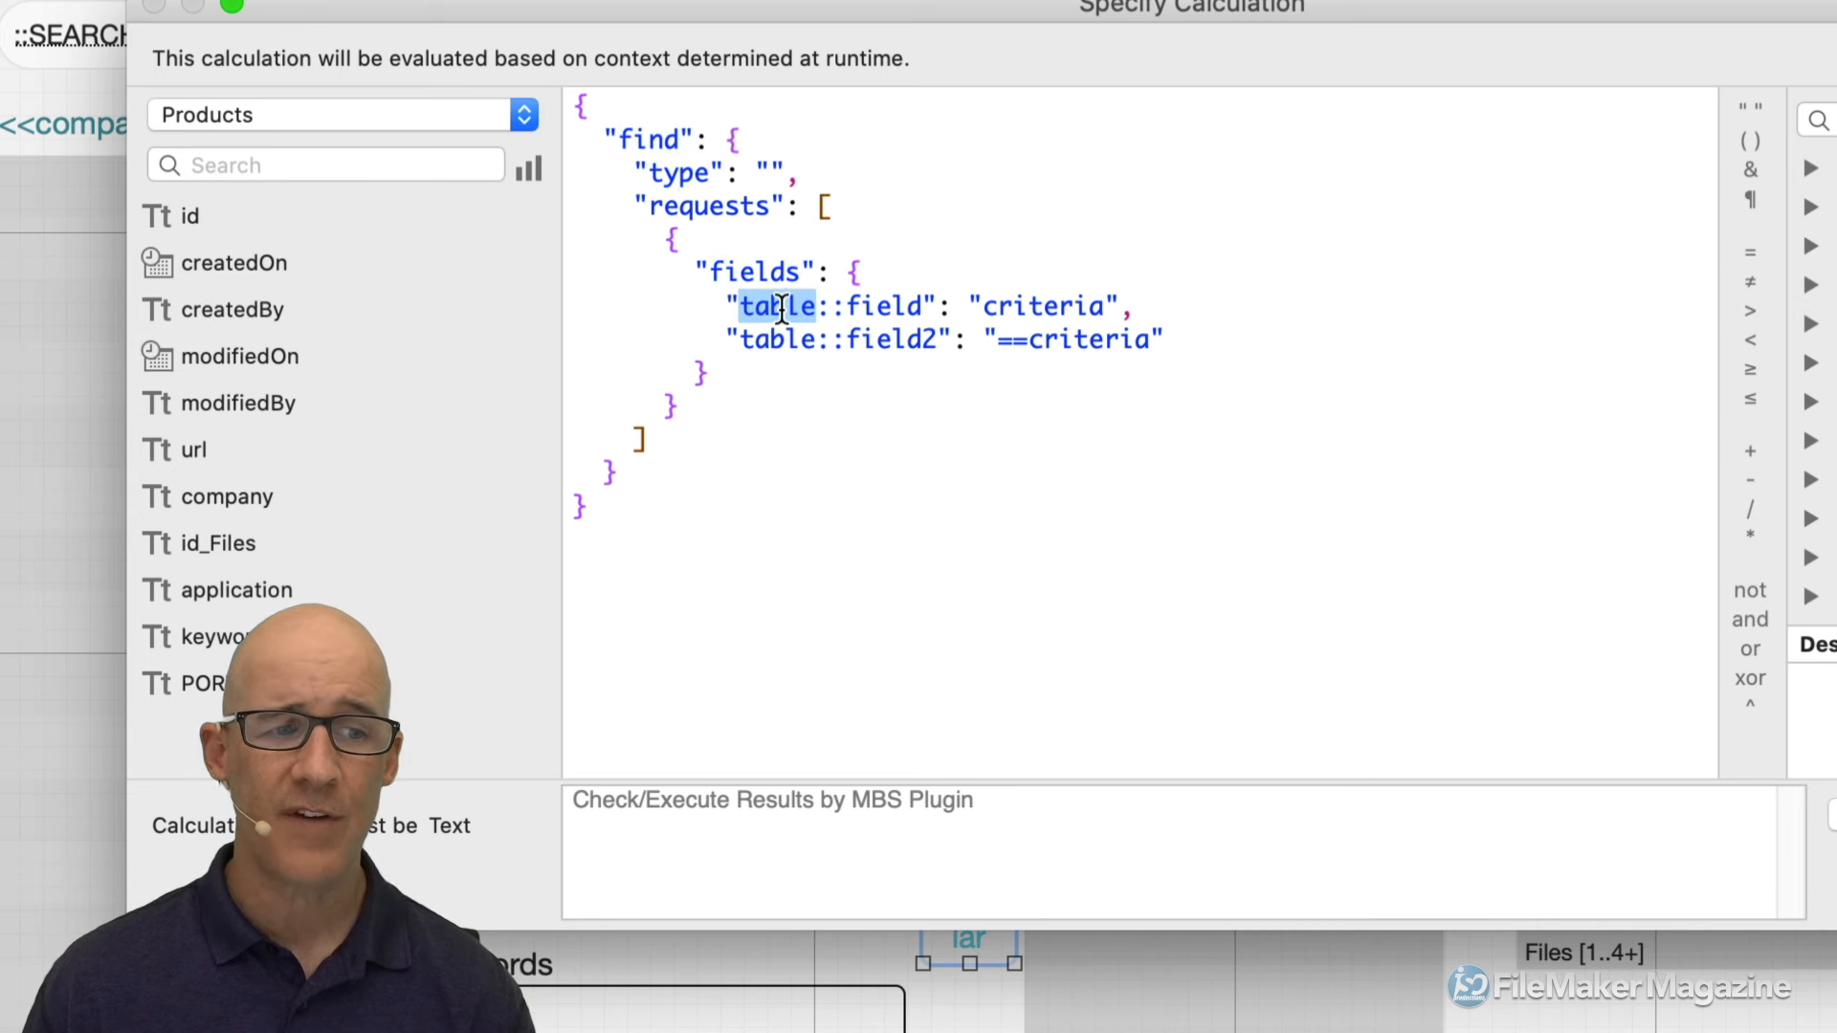
left_click_drag(782, 307, 866, 308)
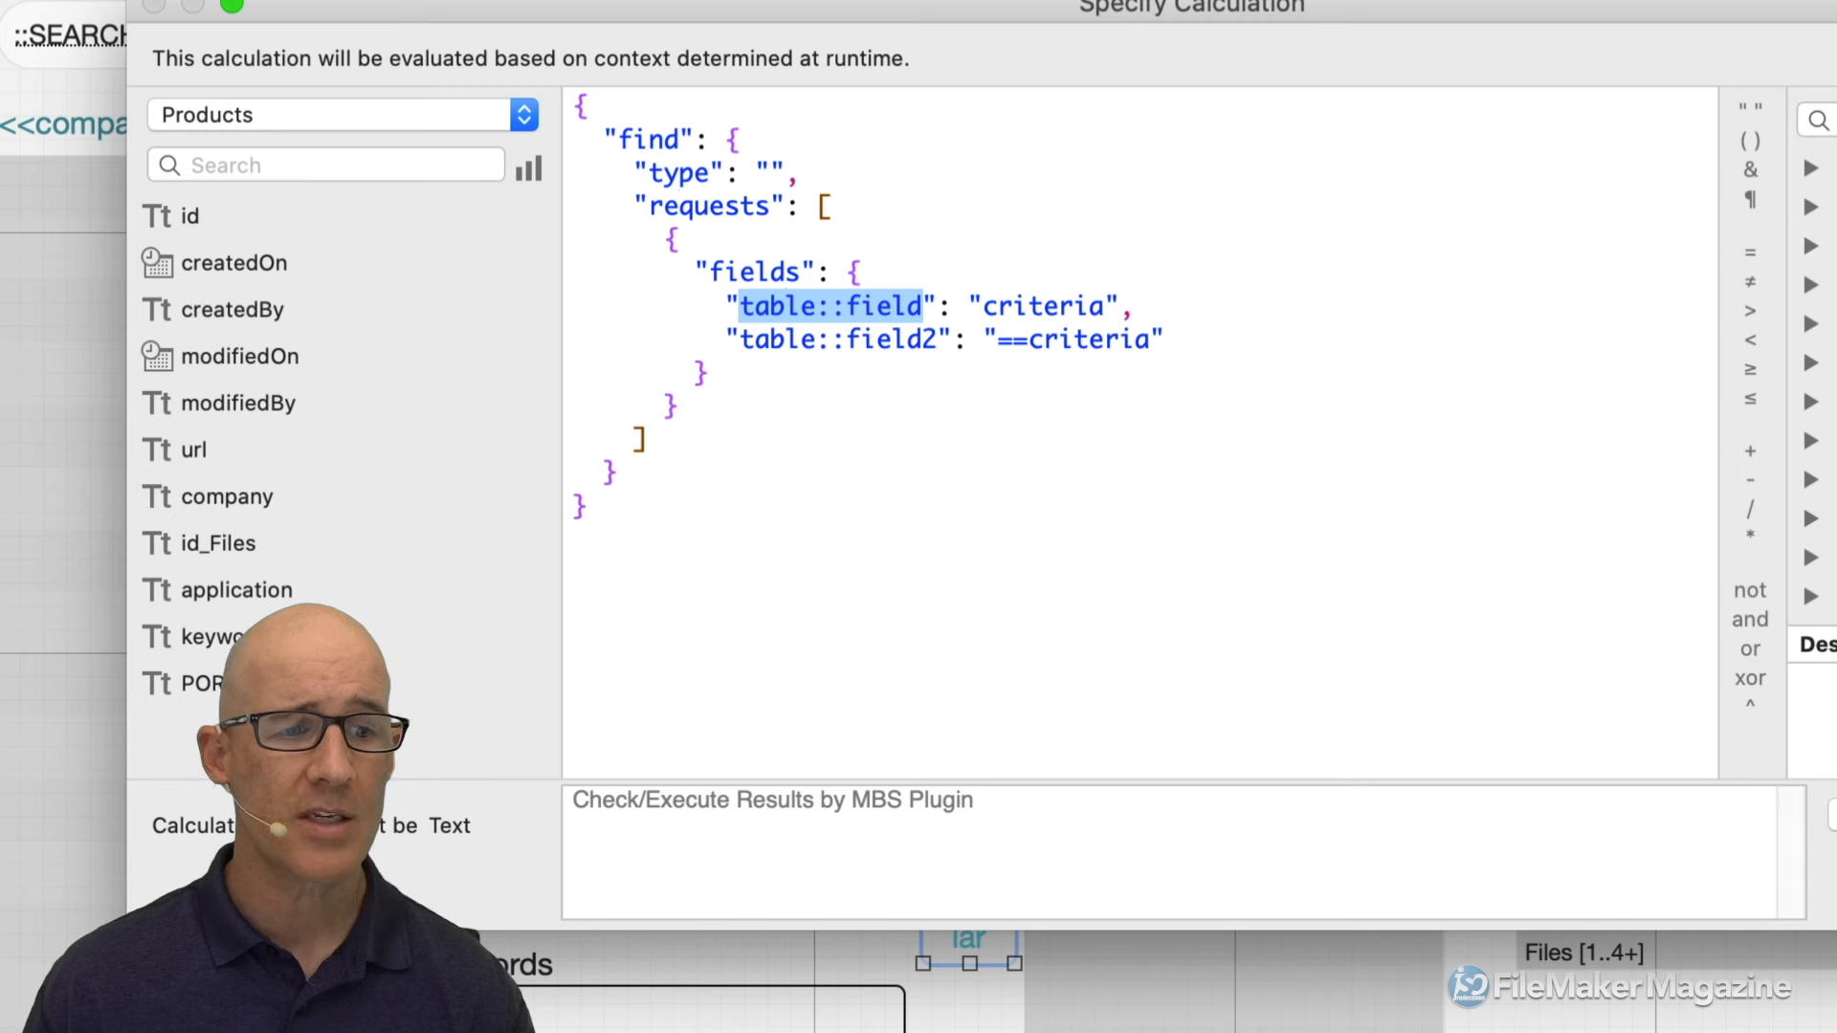
double_click(277, 637)
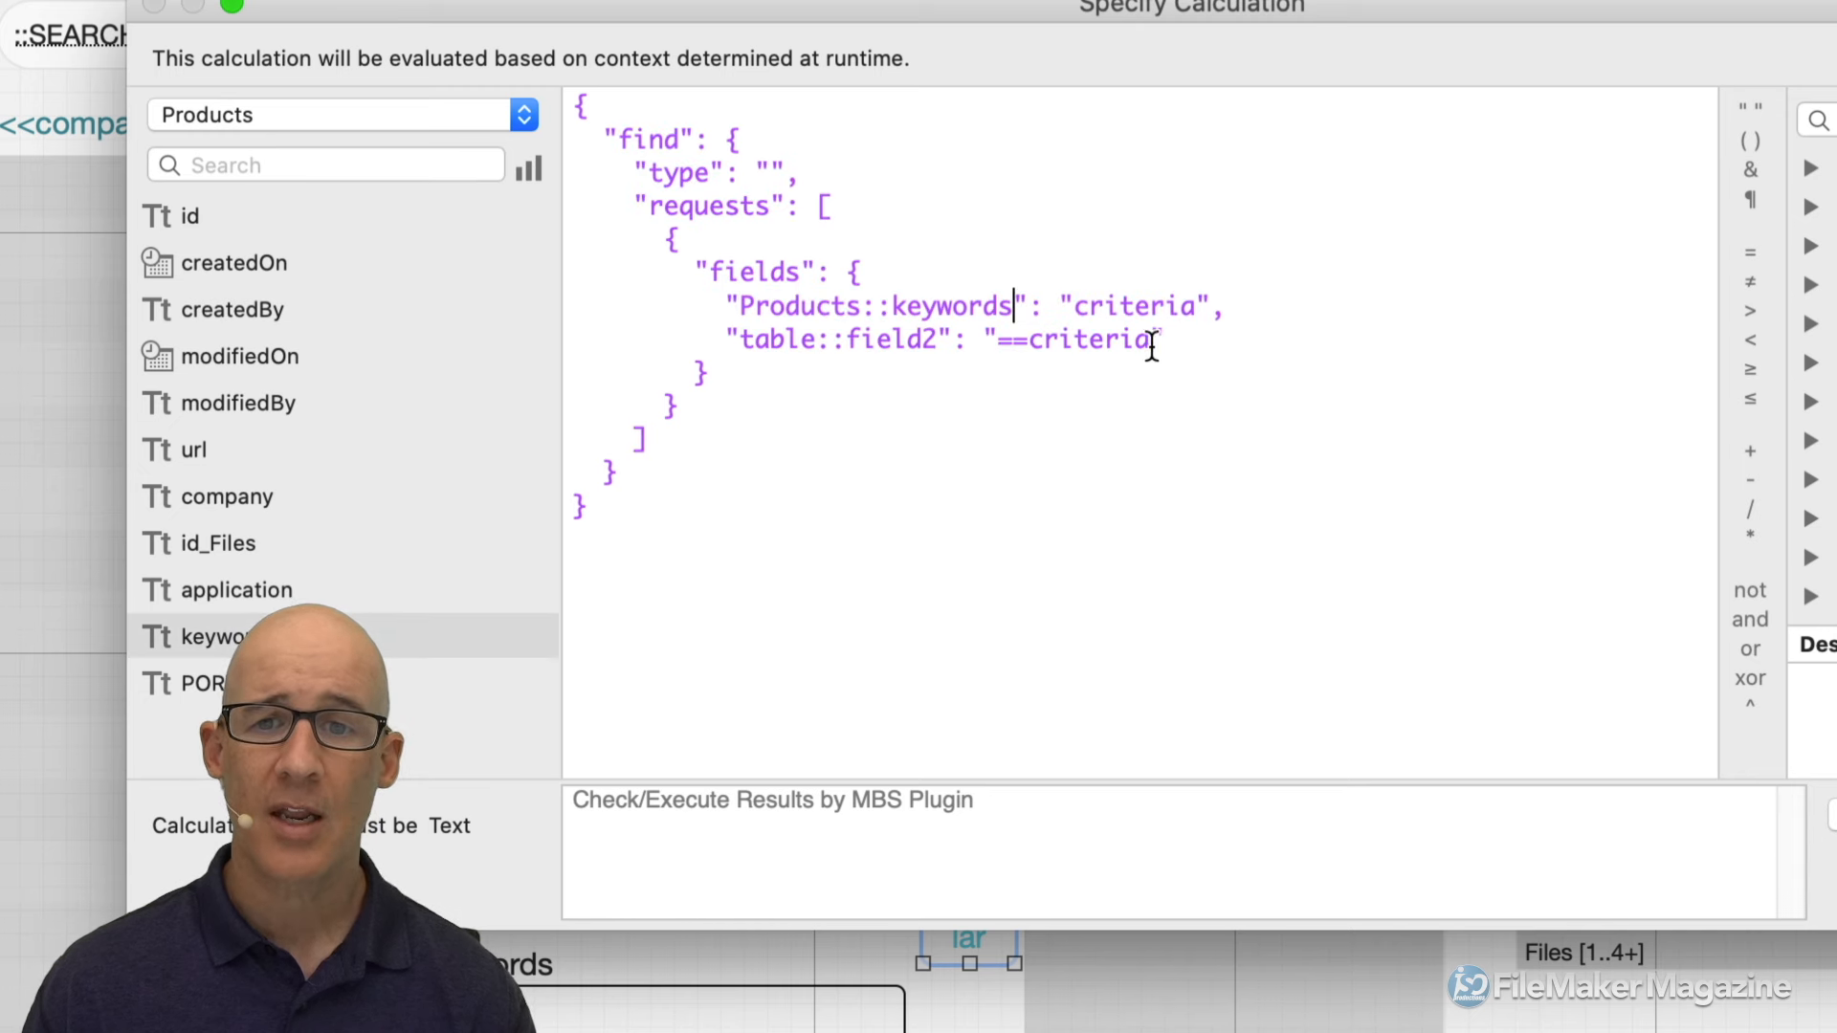
Delete the "table::field2" line and the comma left over at the end of the Products::keywords line
left_click_drag(1194, 342, 557, 328)
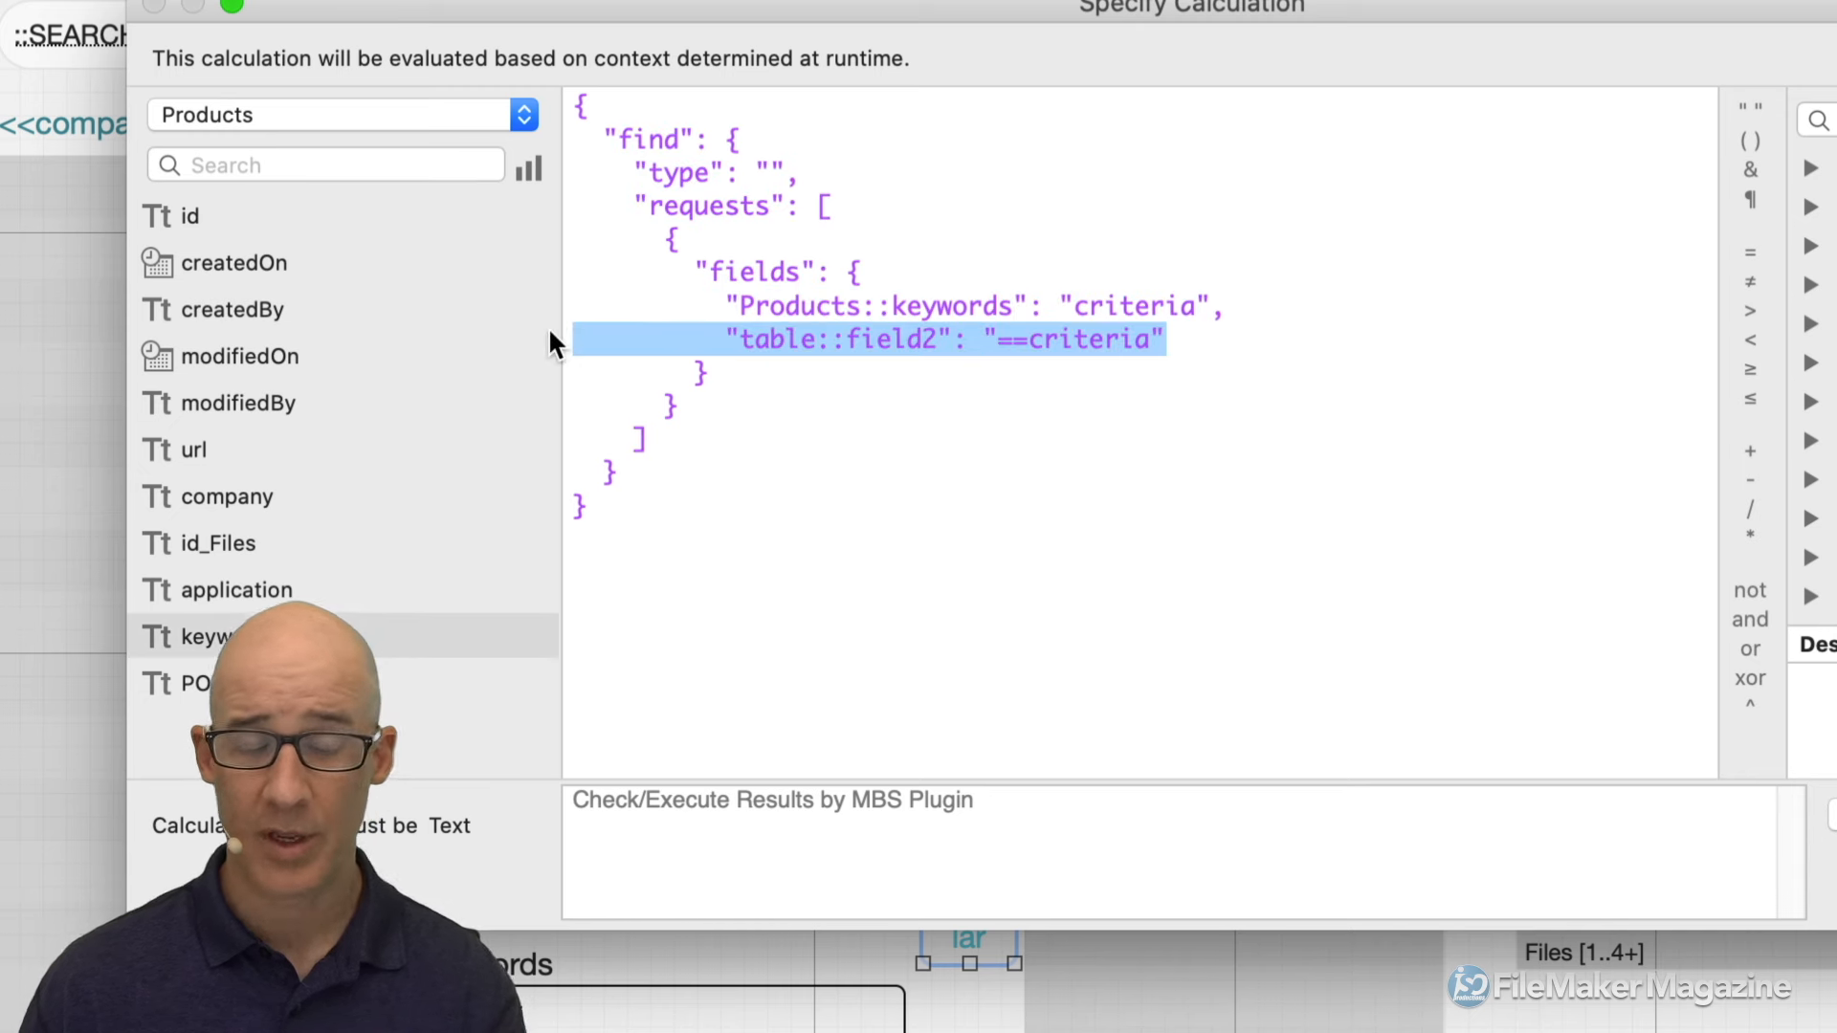
key("BackSpace")
key("BackSpace")
key("BackSpace")
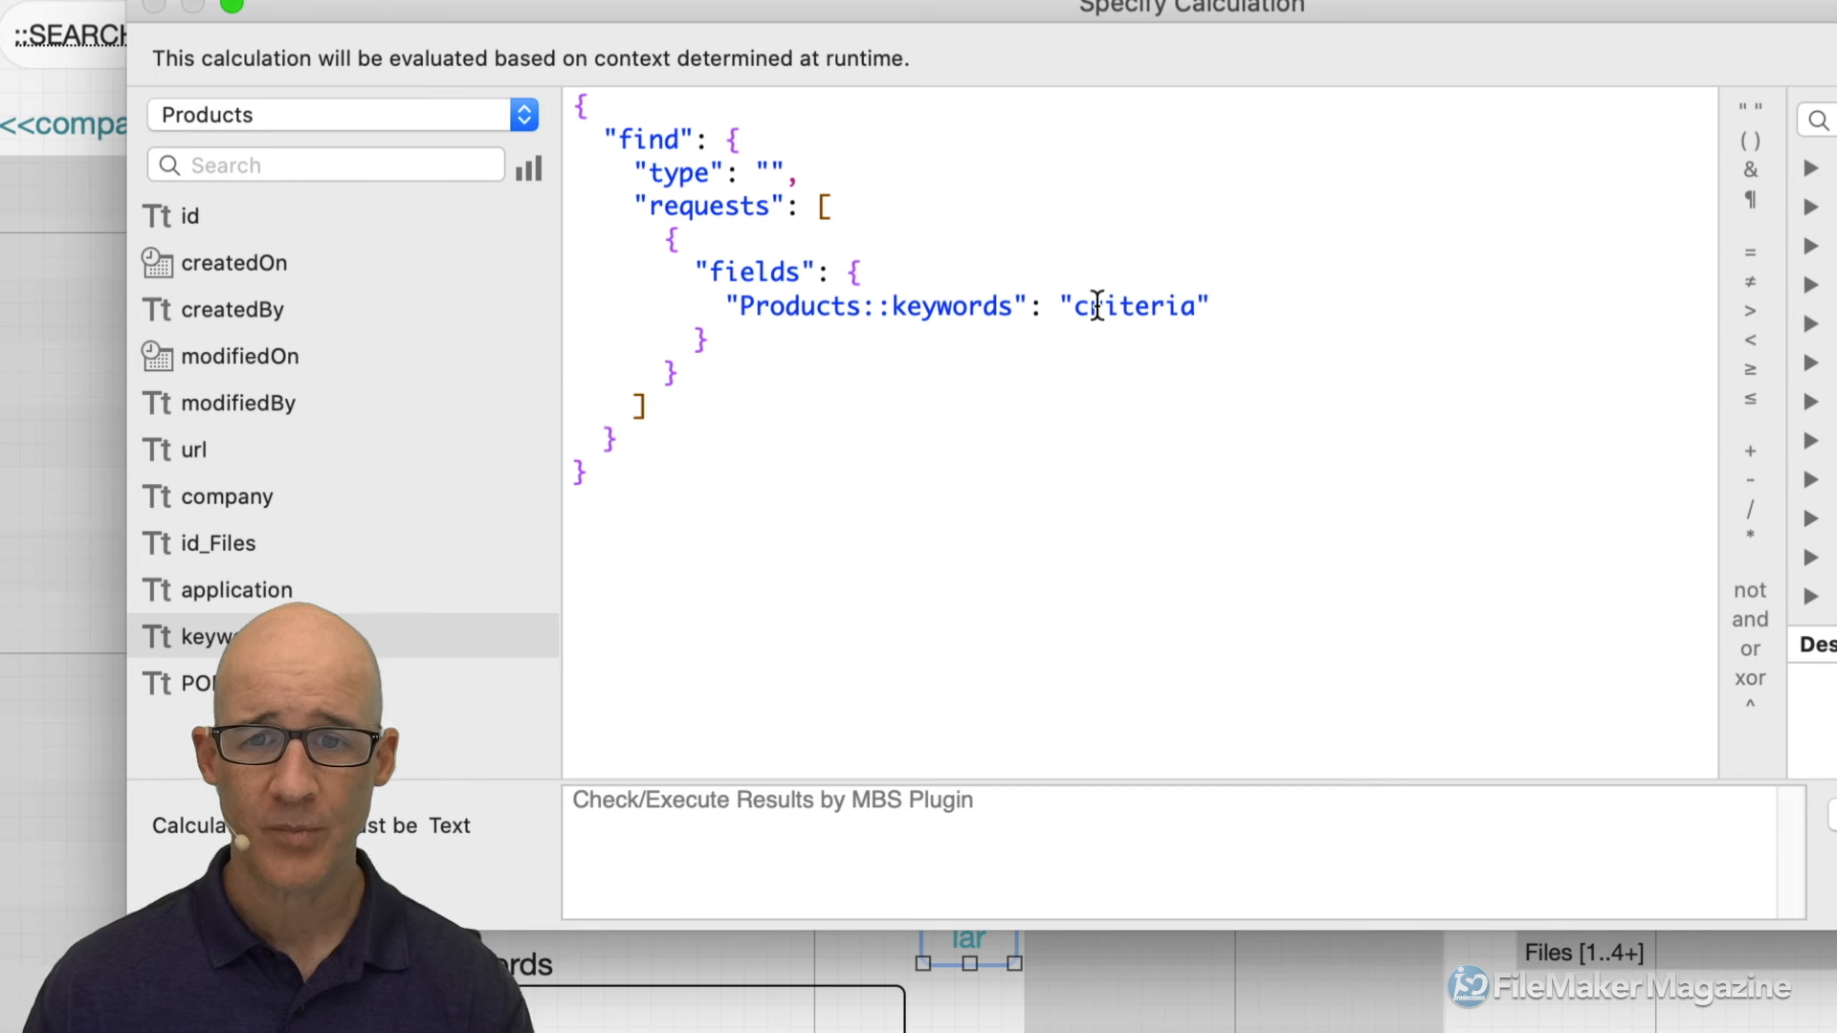
Replace the quoted "criteria" placeholder with an unquoted reference to the Products::keywords field
left_click_drag(1058, 307, 1208, 308)
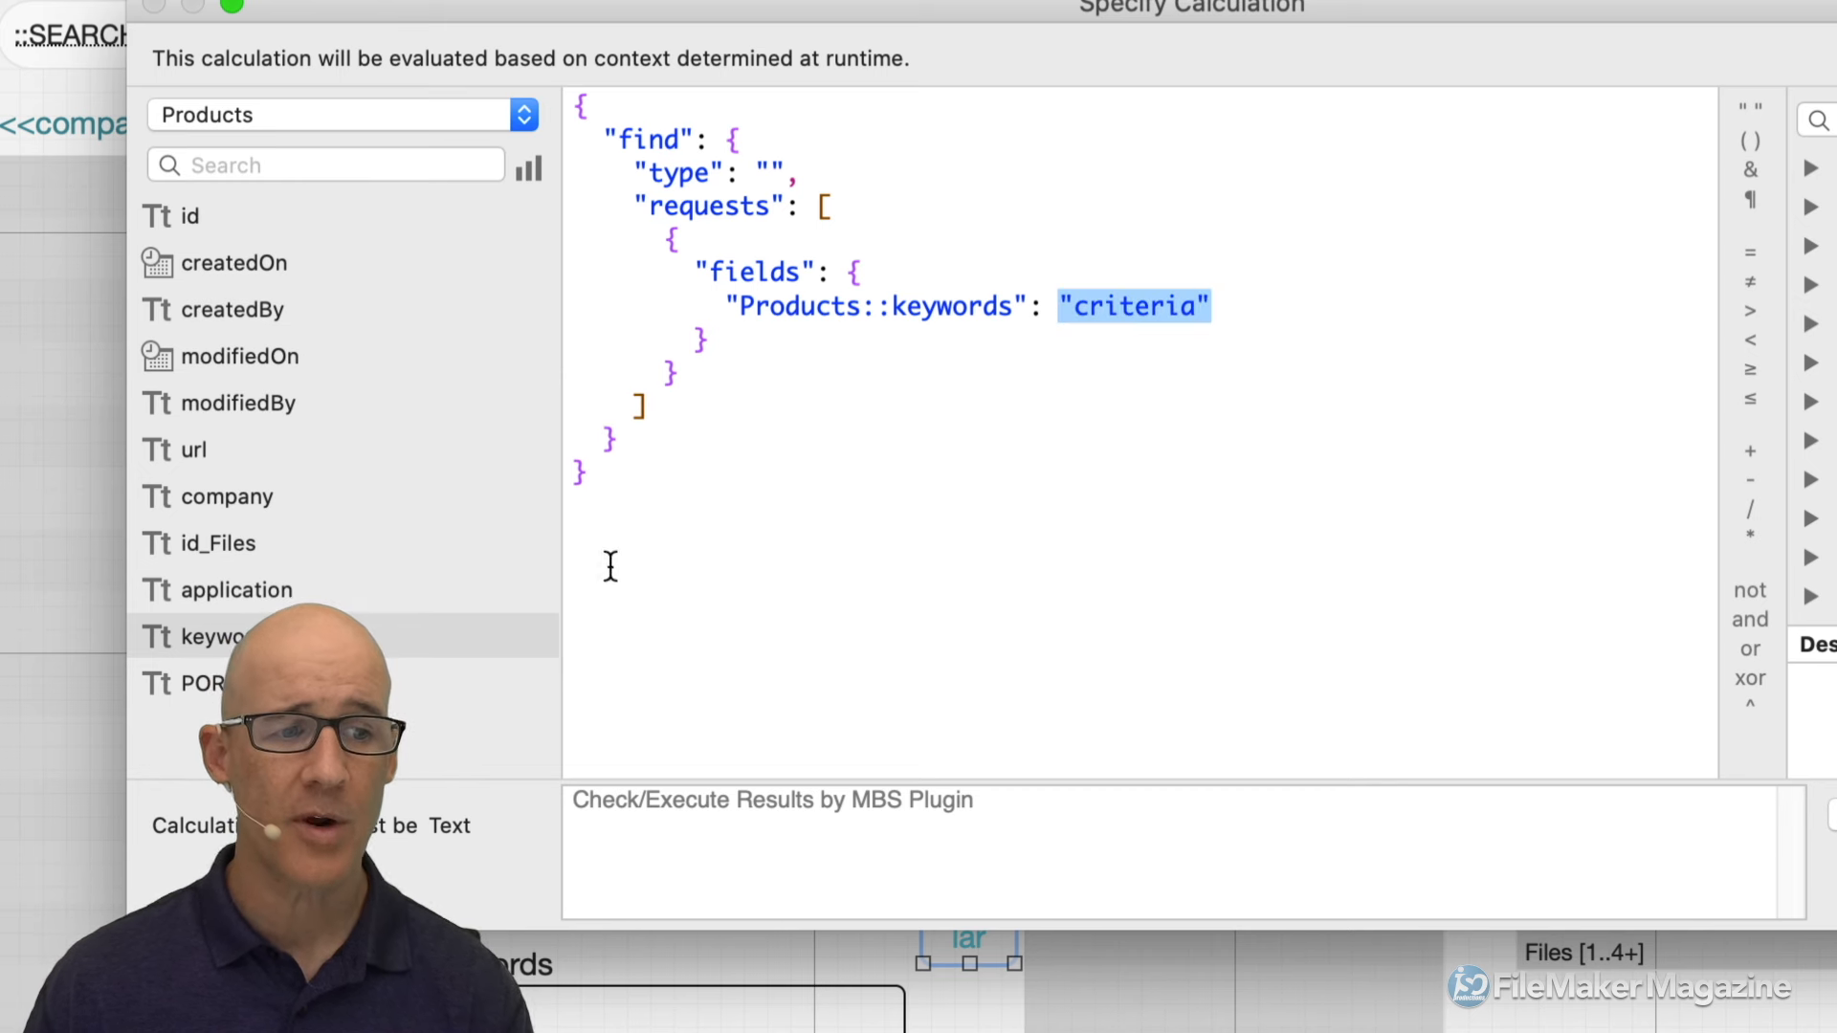
left_click(306, 637)
double_click(306, 636)
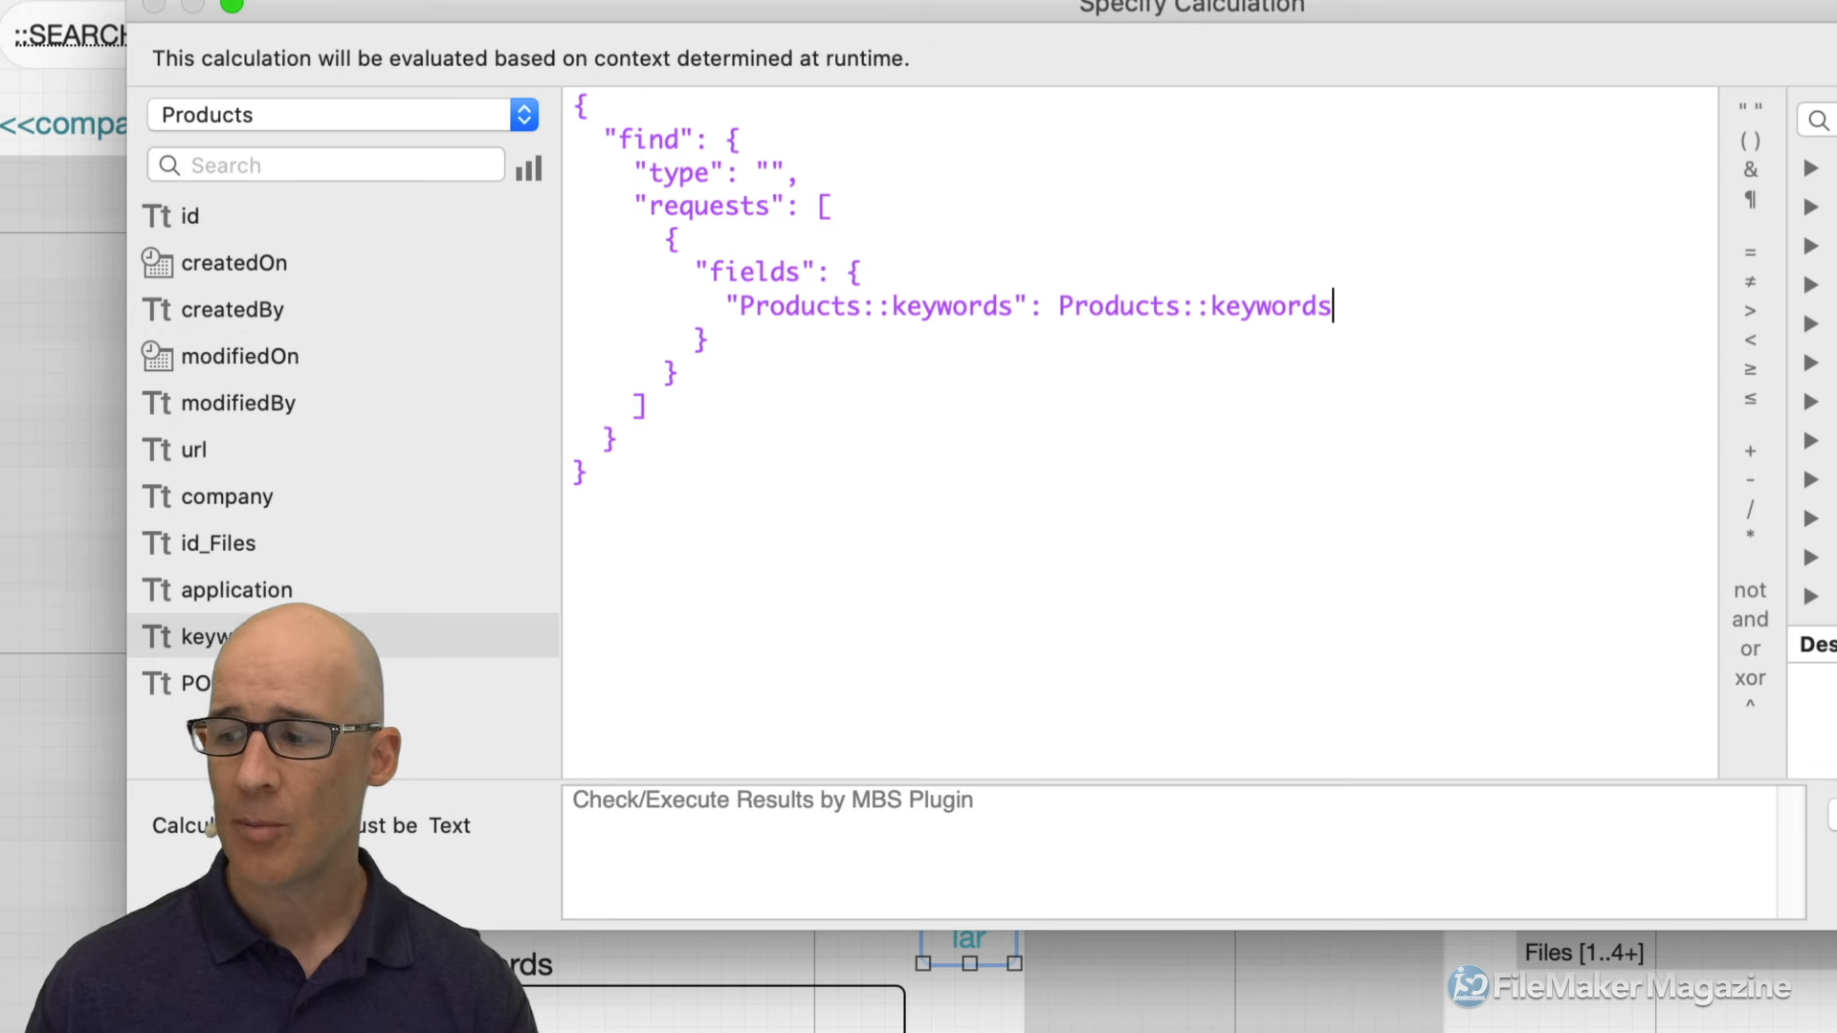
key("Return")
left_click(952, 346)
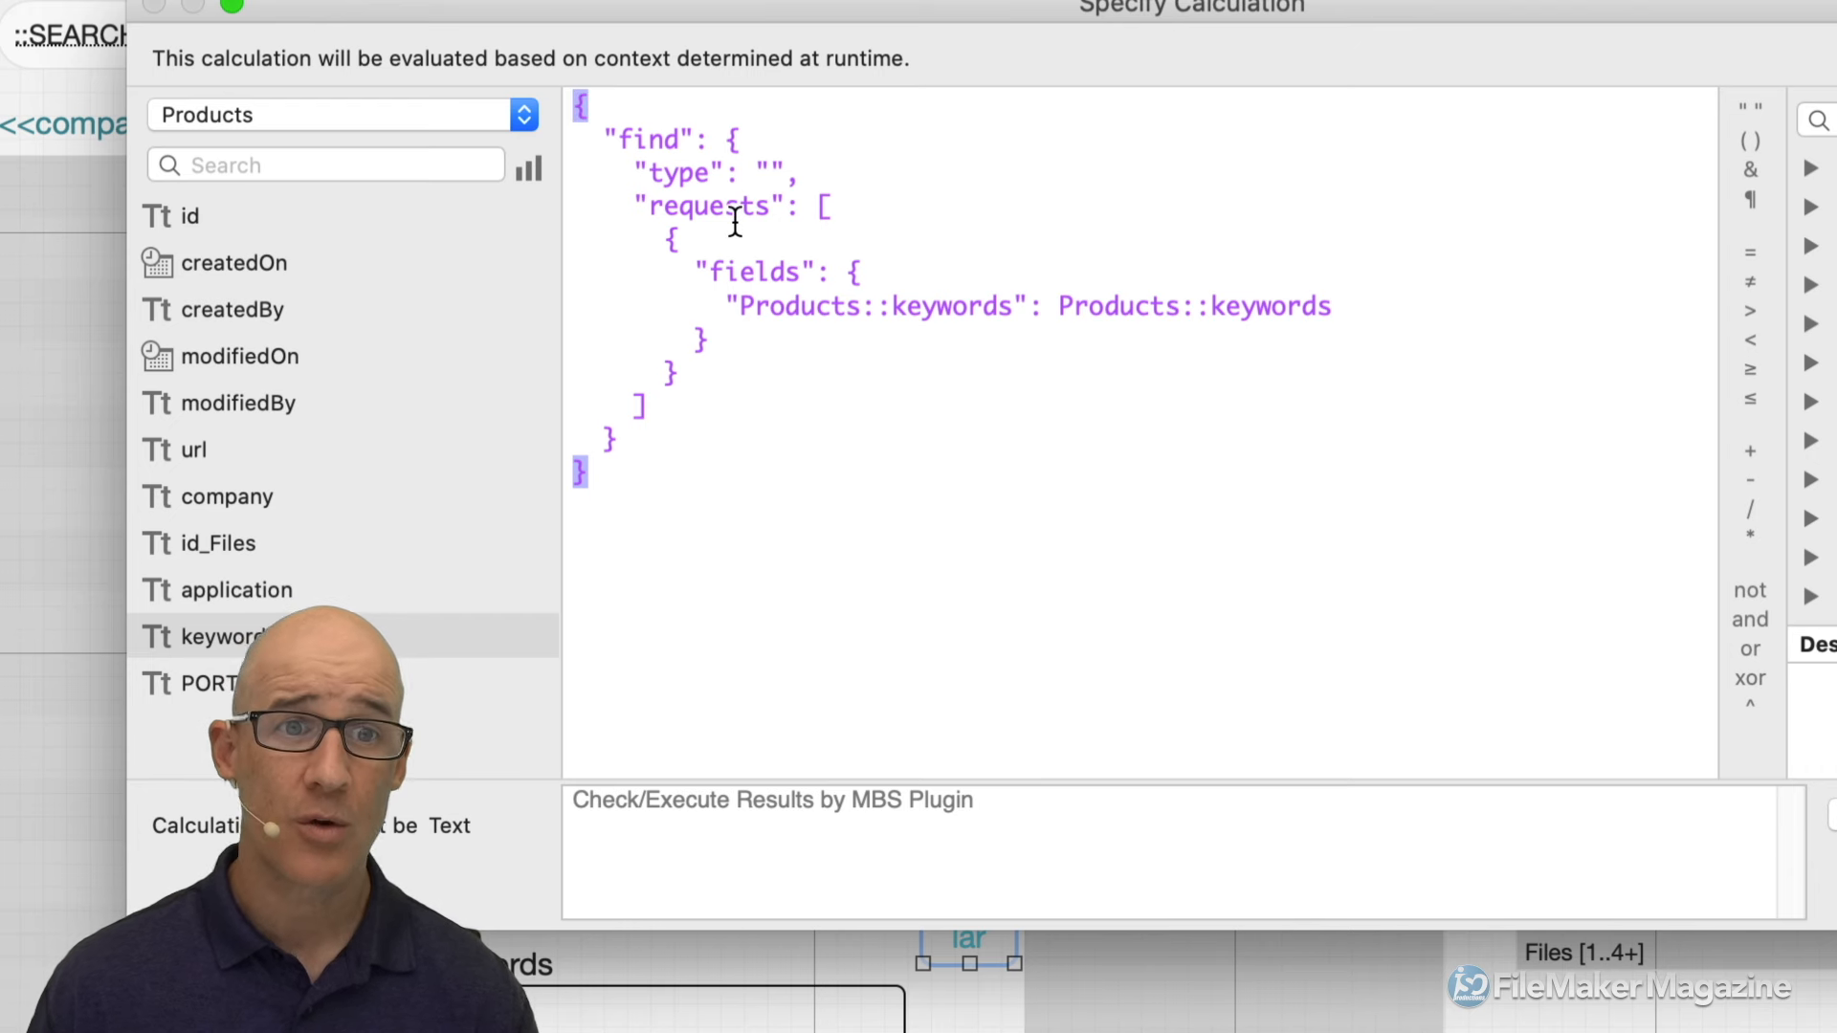
Wrap the whole JSON block in an opening and a closing quotation mark so it becomes a text string
type("\"")
key("super+a")
key("Right")
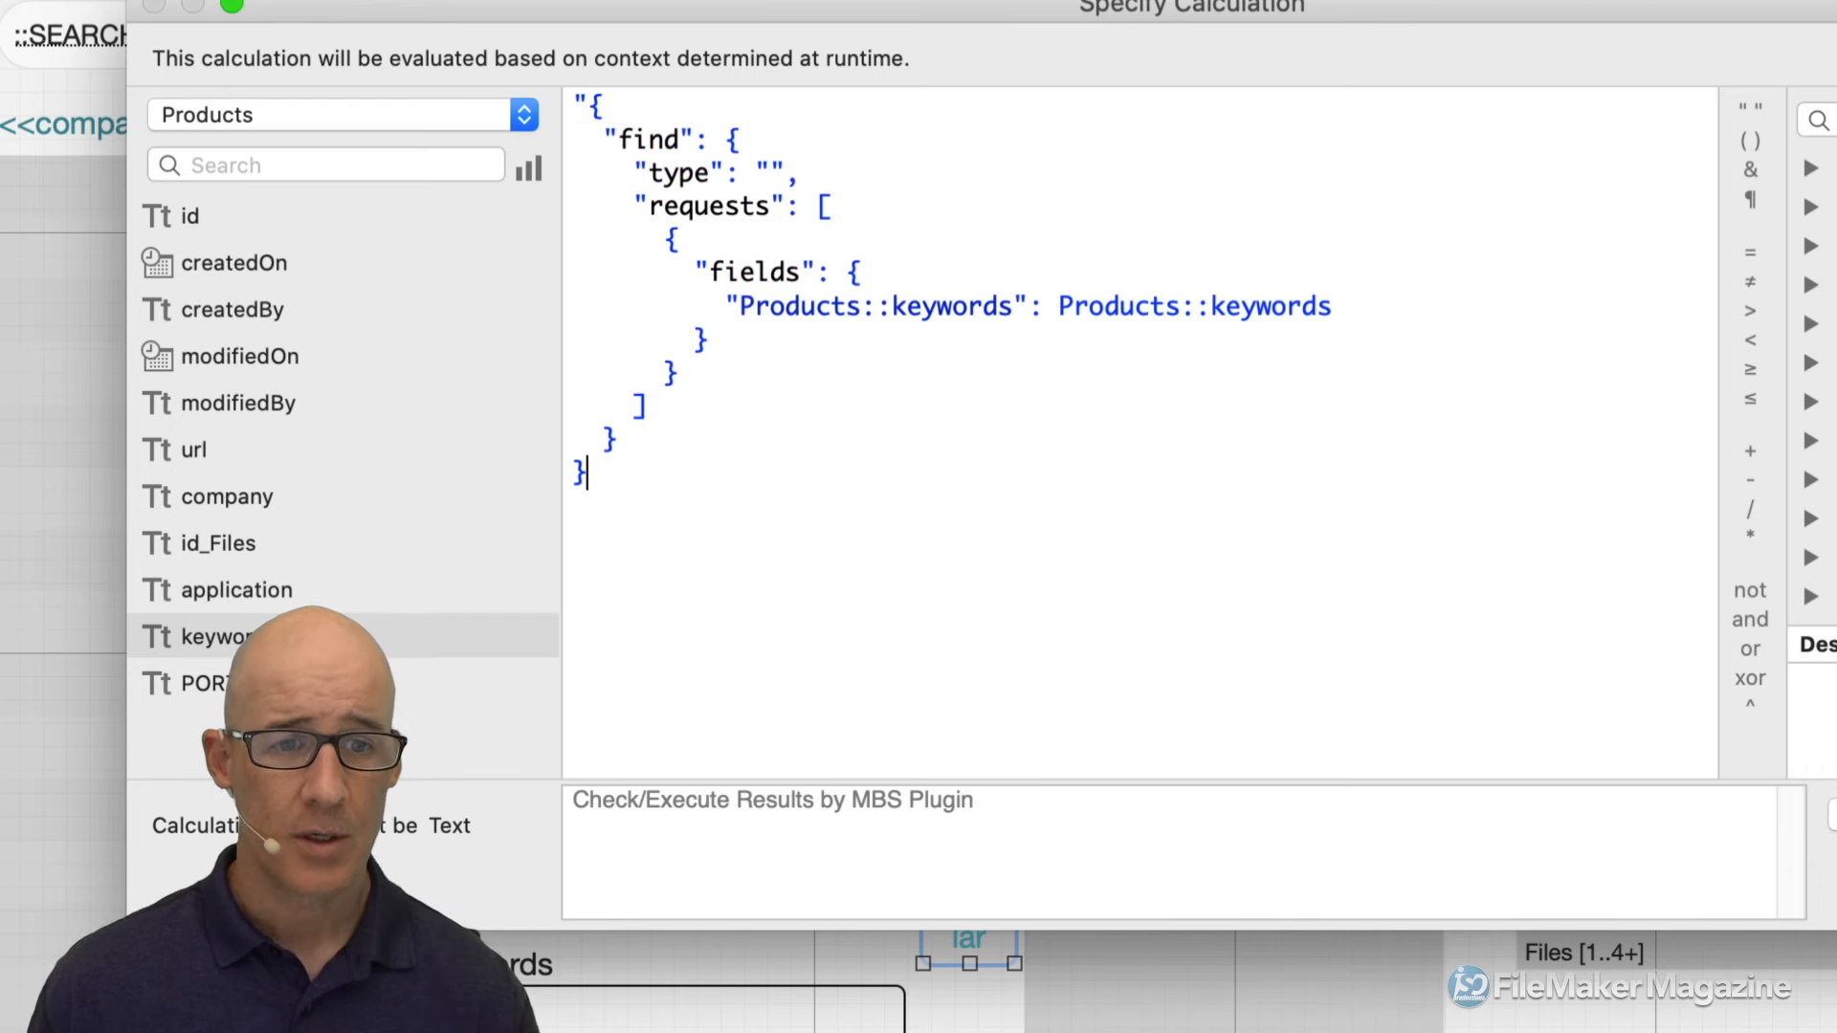
type("\"")
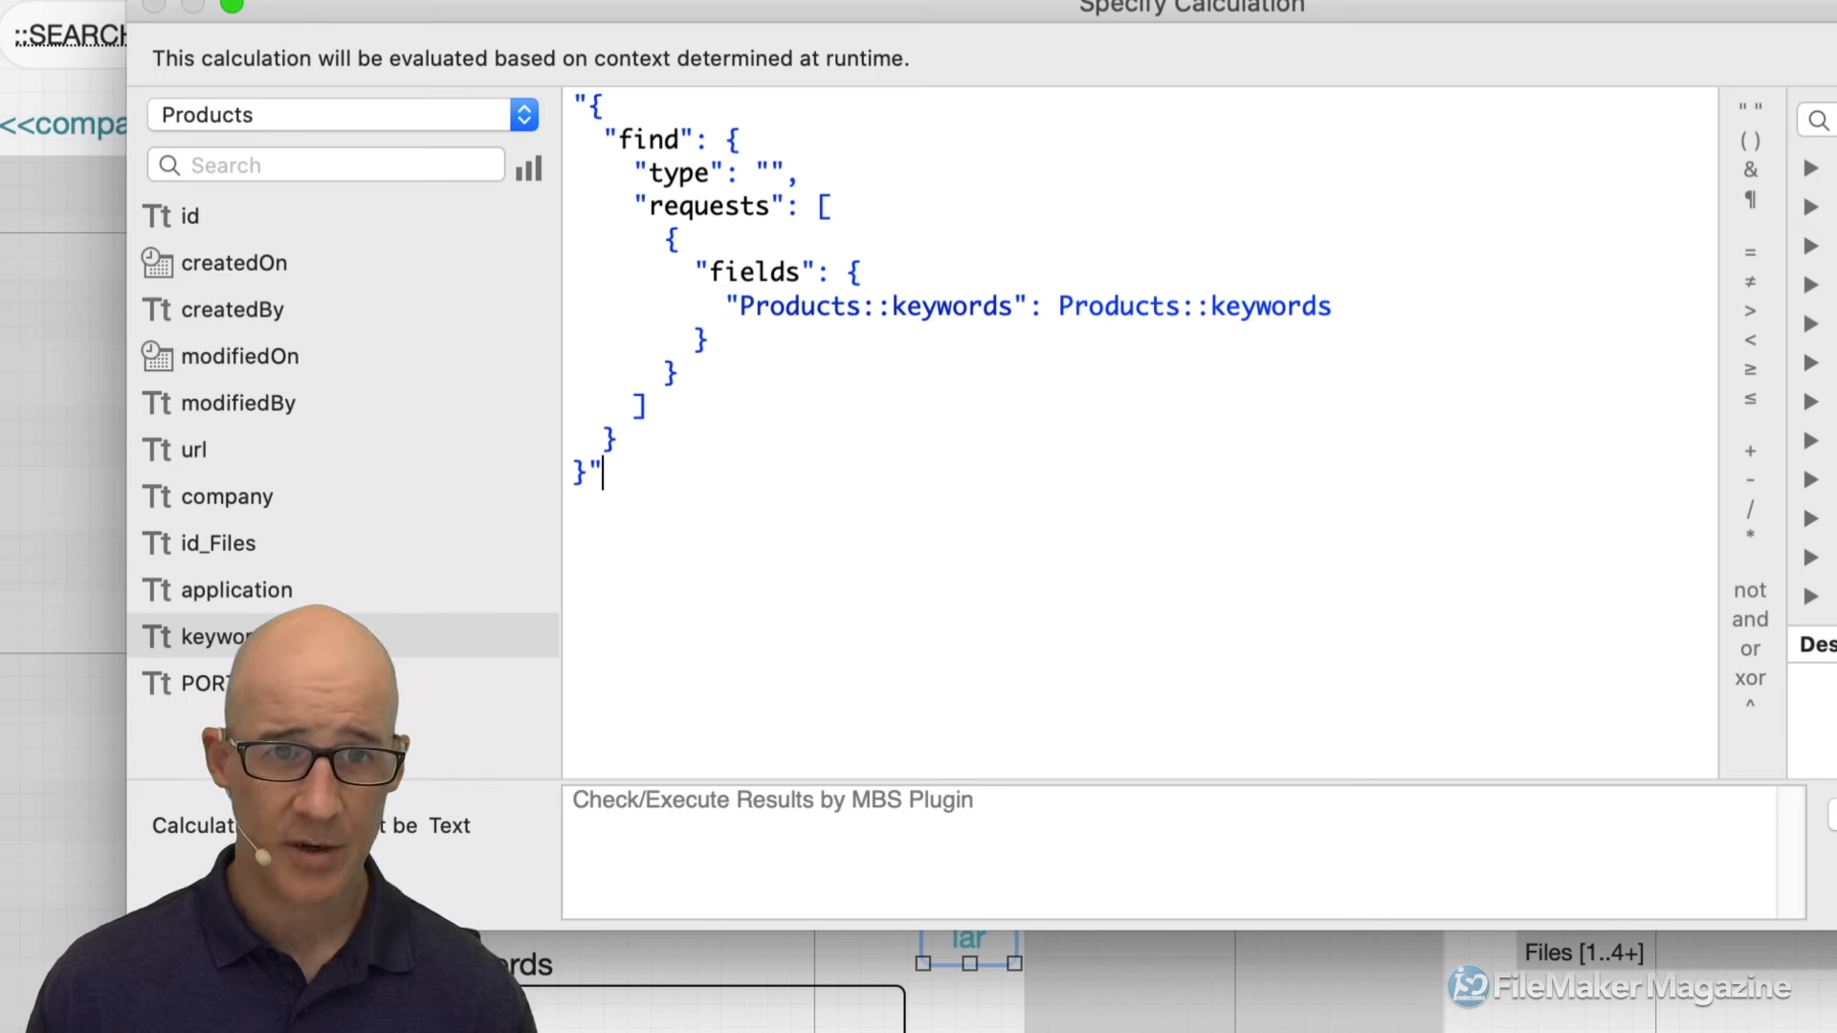
Escape the quotation marks around find, type and type's empty value with backslashes
left_click(606, 139)
type("\\")
key("Right")
key("Right")
key("Right")
key("Right")
key("Right")
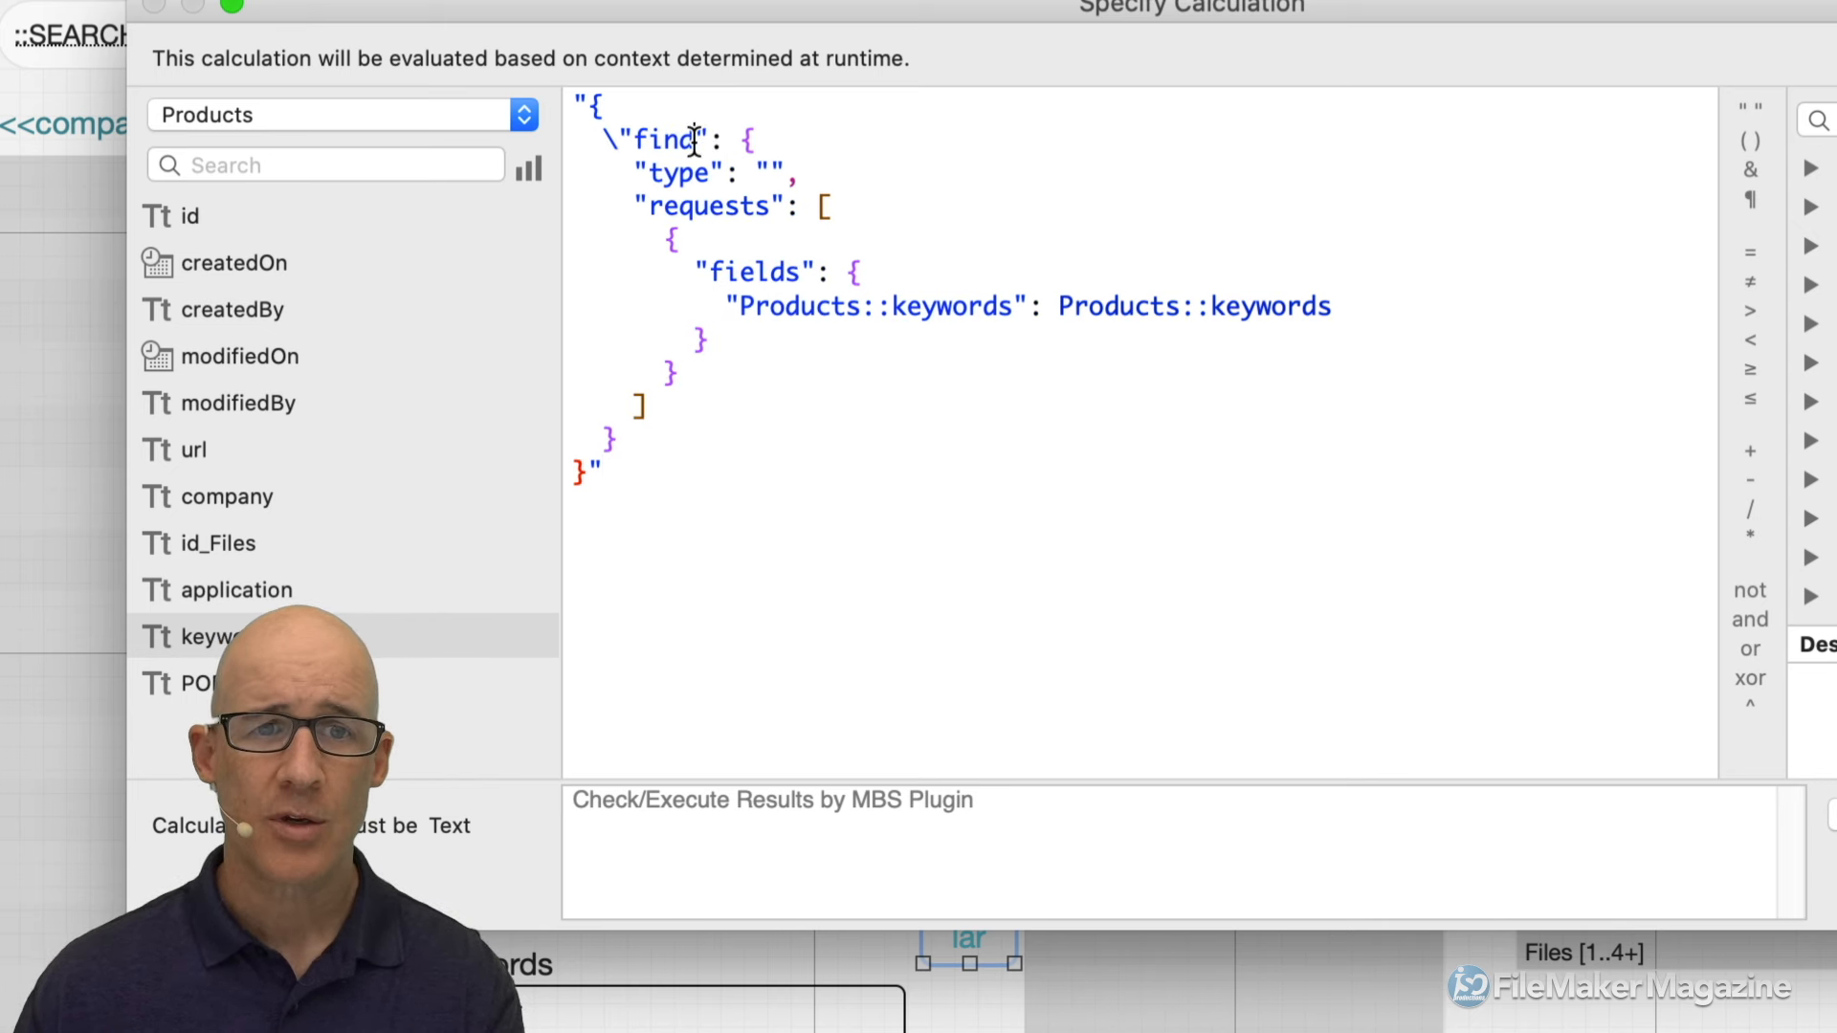
type("\\")
left_click(638, 173)
type("\\")
key("Right")
key("Right")
key("Right")
key("Right")
key("Right")
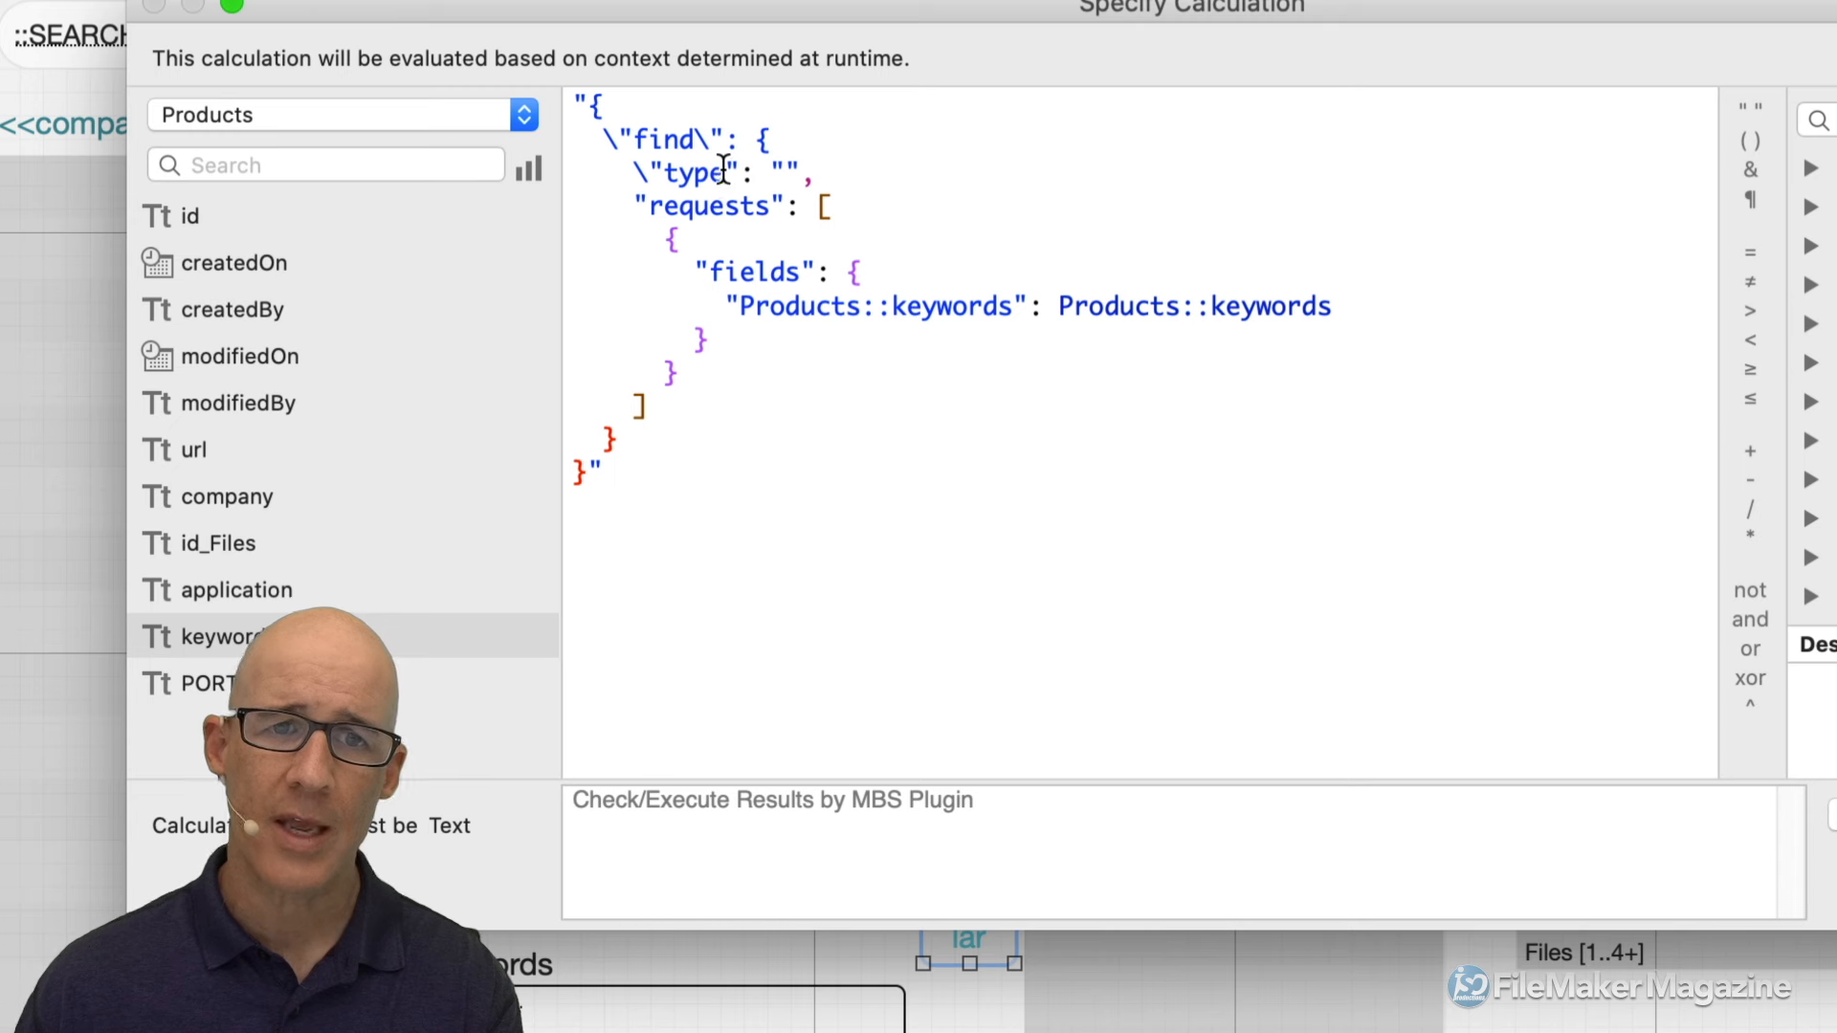
type("\\")
left_click(784, 173)
type("\\")
key("Right")
type("\\")
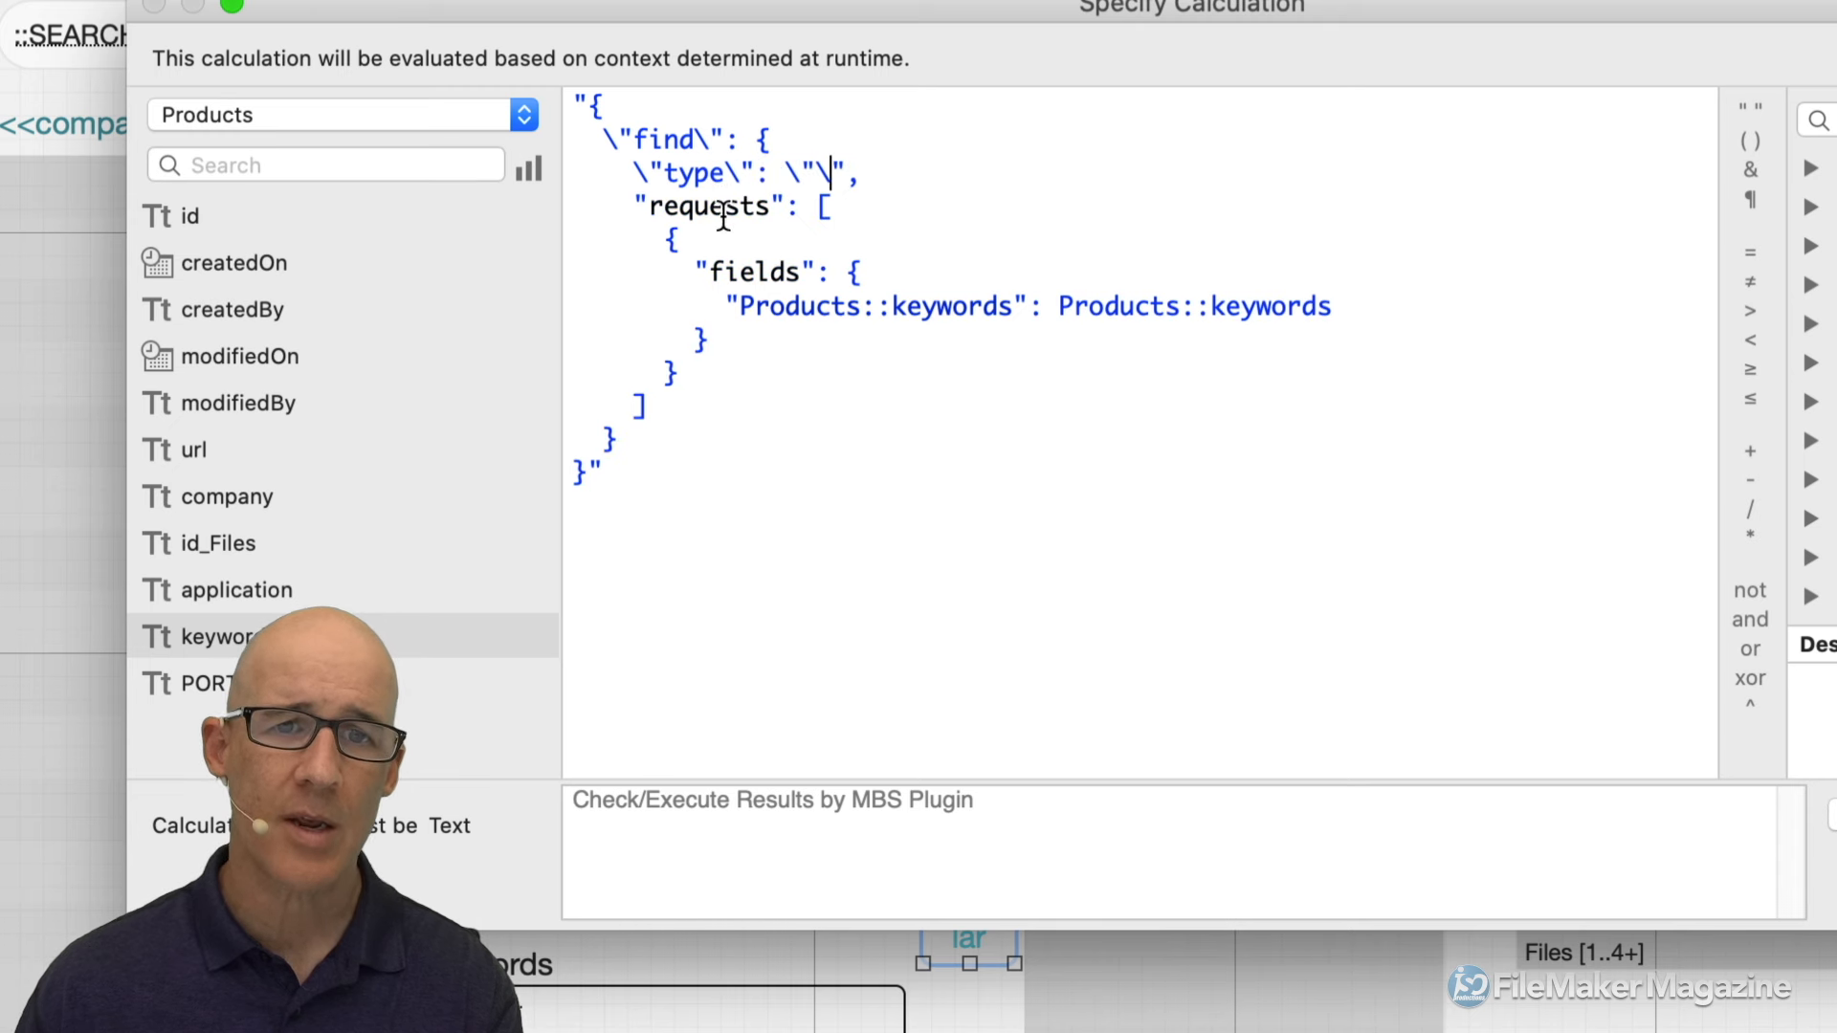
Escape the quotation marks around the requests and fields keys with backslashes
left_click(638, 209)
type("\\")
key("Right")
key("Right")
key("Right")
key("Right")
key("Right")
key("Right")
key("Right")
key("Right")
key("Right")
type("\\")
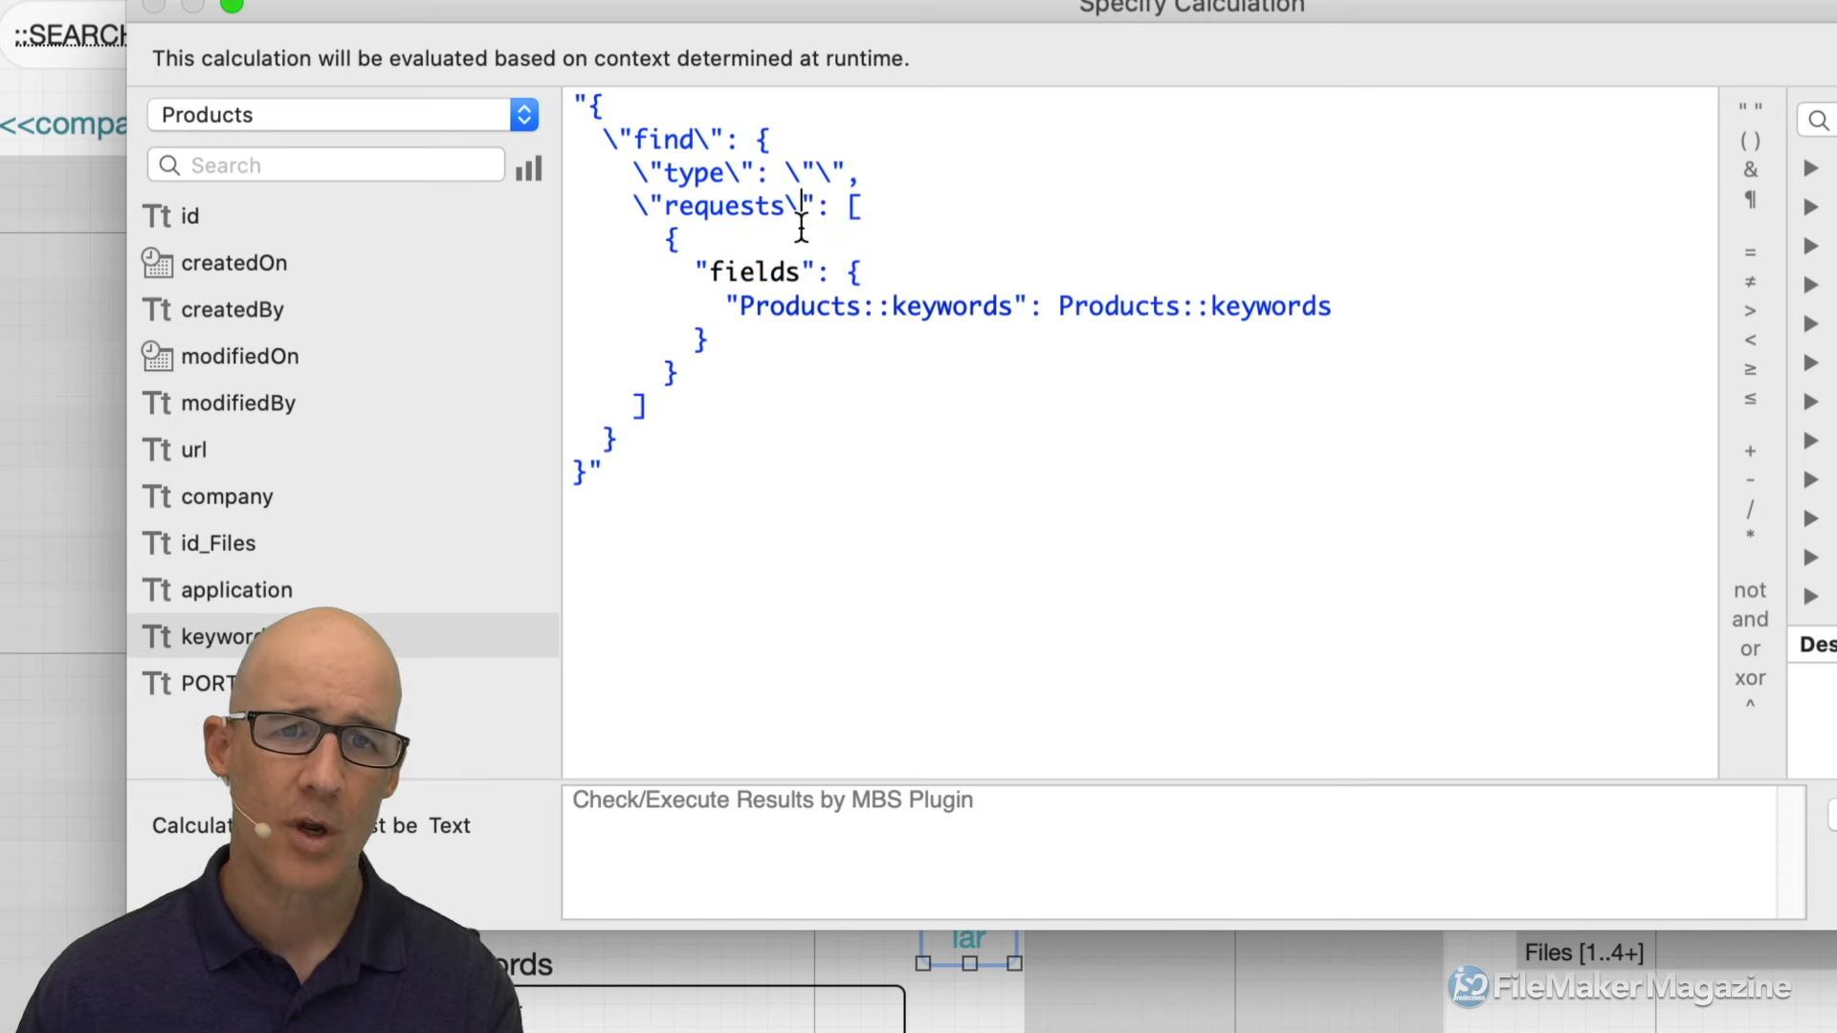
left_click(692, 275)
type("\\")
key("Right")
key("Right")
key("Right")
key("Right")
key("Right")
key("Right")
key("Right")
type("\\")
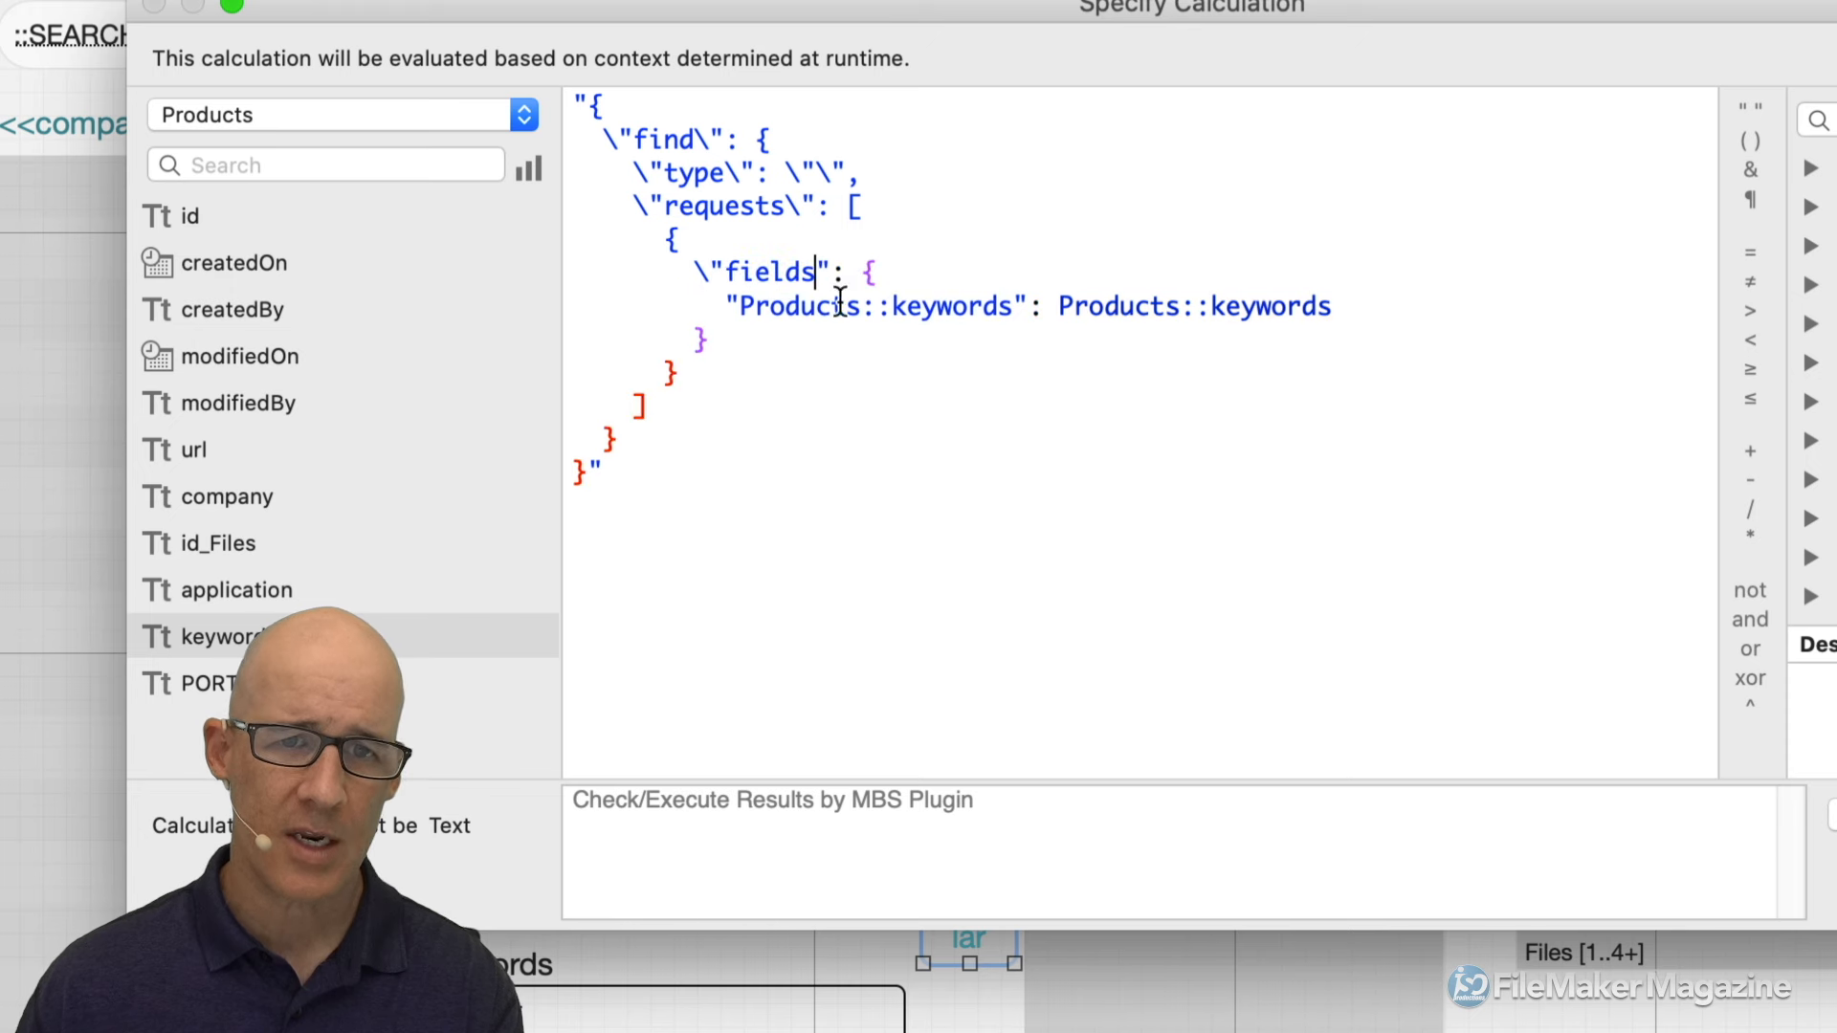
Escape the quotation marks around the Products::keywords key with backslashes
left_click(730, 306)
type("\\")
key("Right")
key("Right")
key("Right")
key("Right")
key("Right")
key("Right")
key("Right")
key("Right")
key("Right")
key("Right")
key("Right")
key("Right")
key("Right")
key("Right")
key("Right")
key("Right")
key("Right")
key("Right")
key("Right")
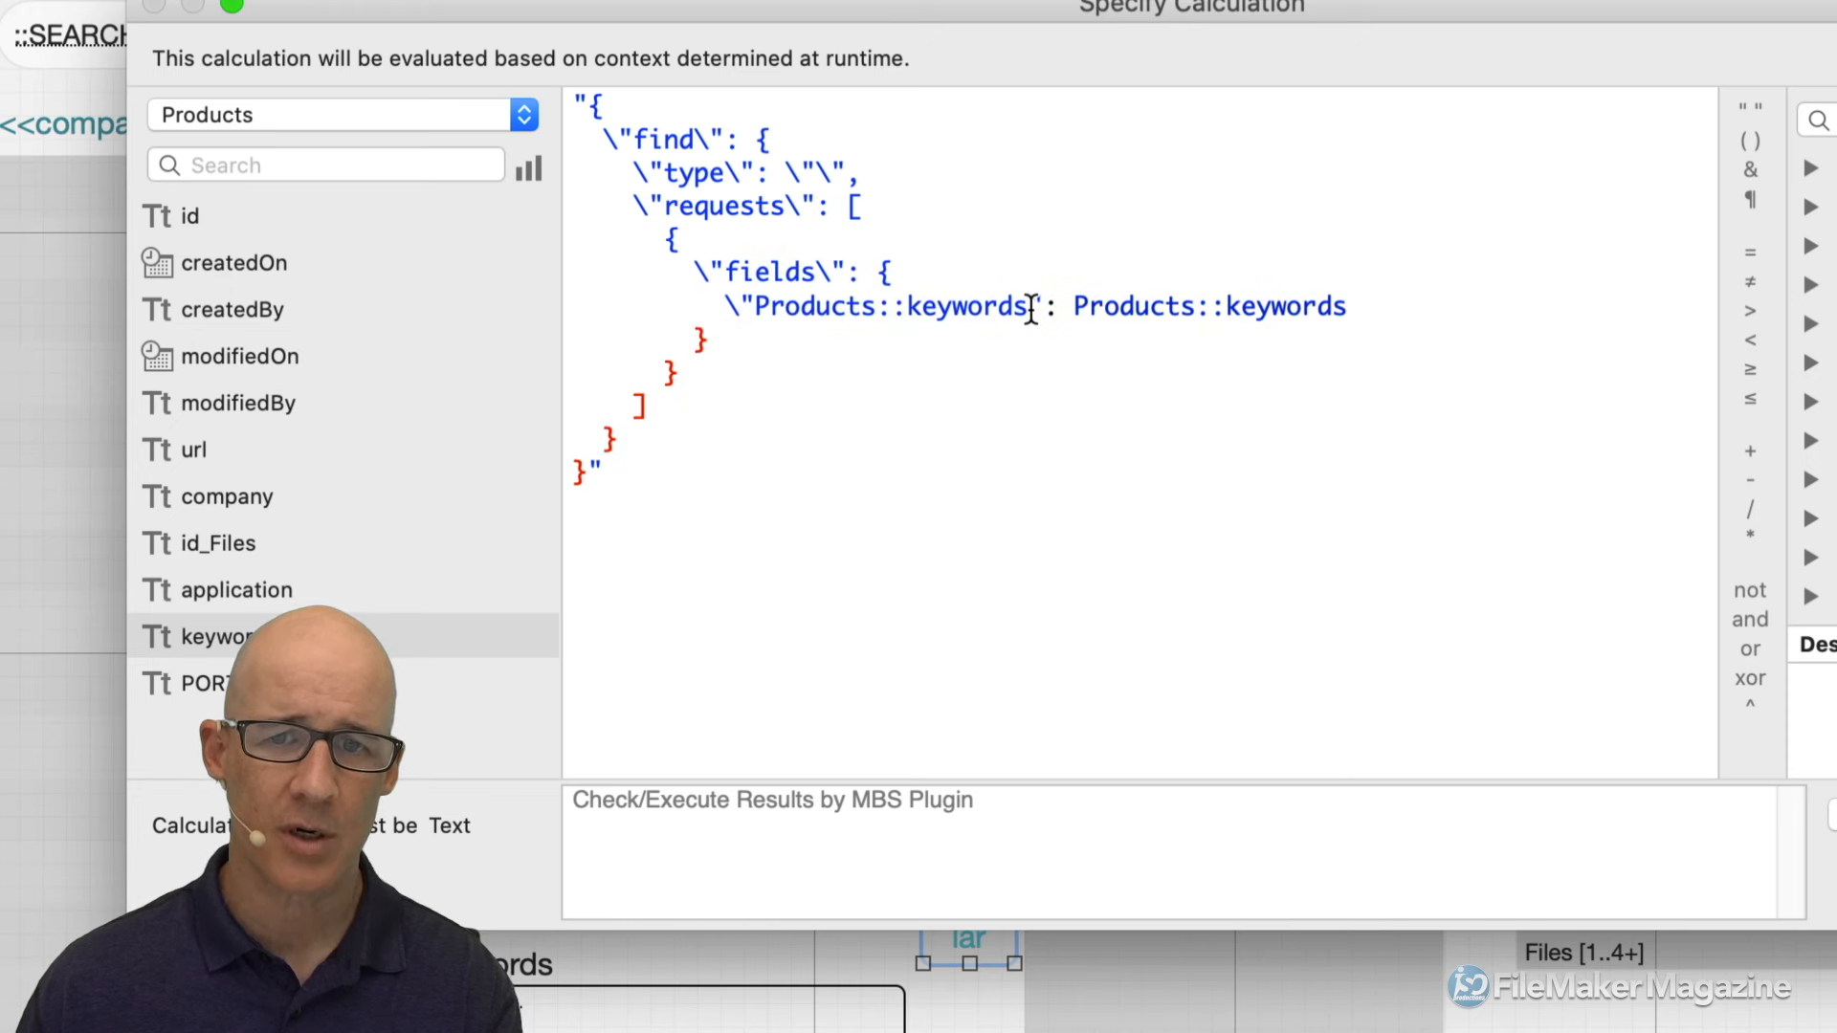
type("\\")
Confirm the JSON Find Request script with its parameter, close the button setup and return to Browse mode
left_click(1832, 890)
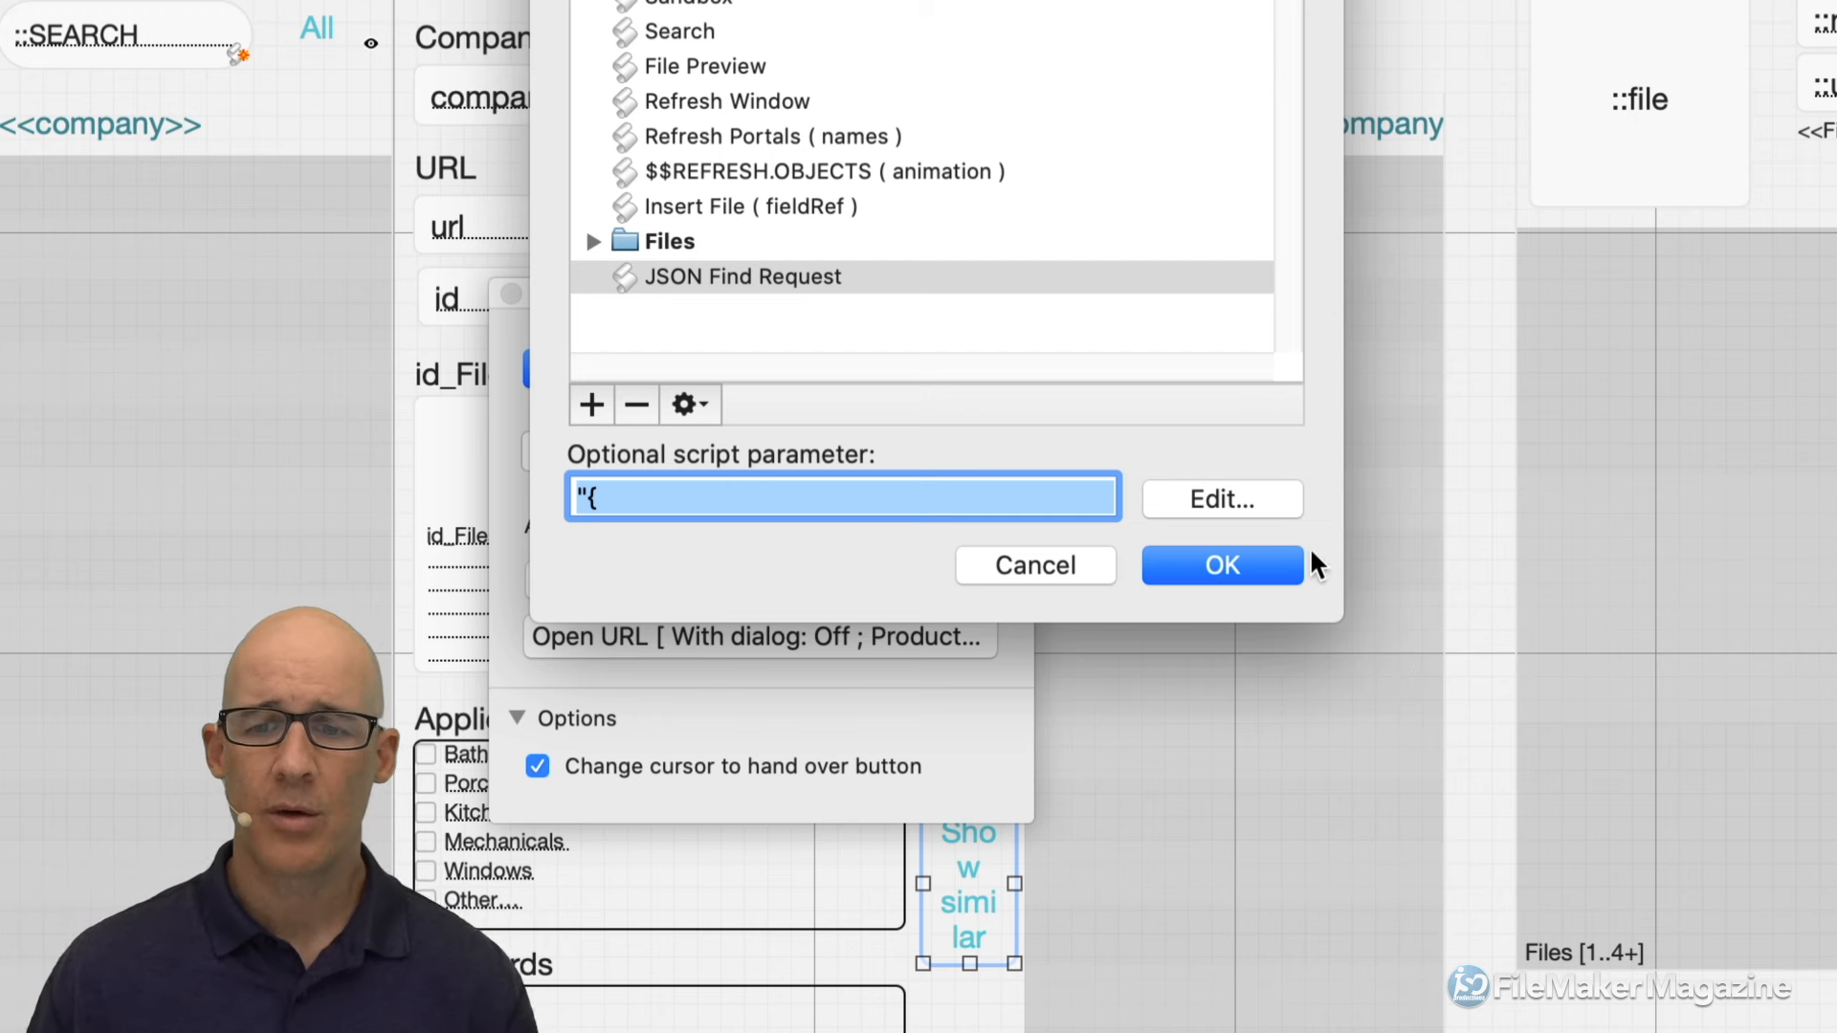
left_click(1222, 564)
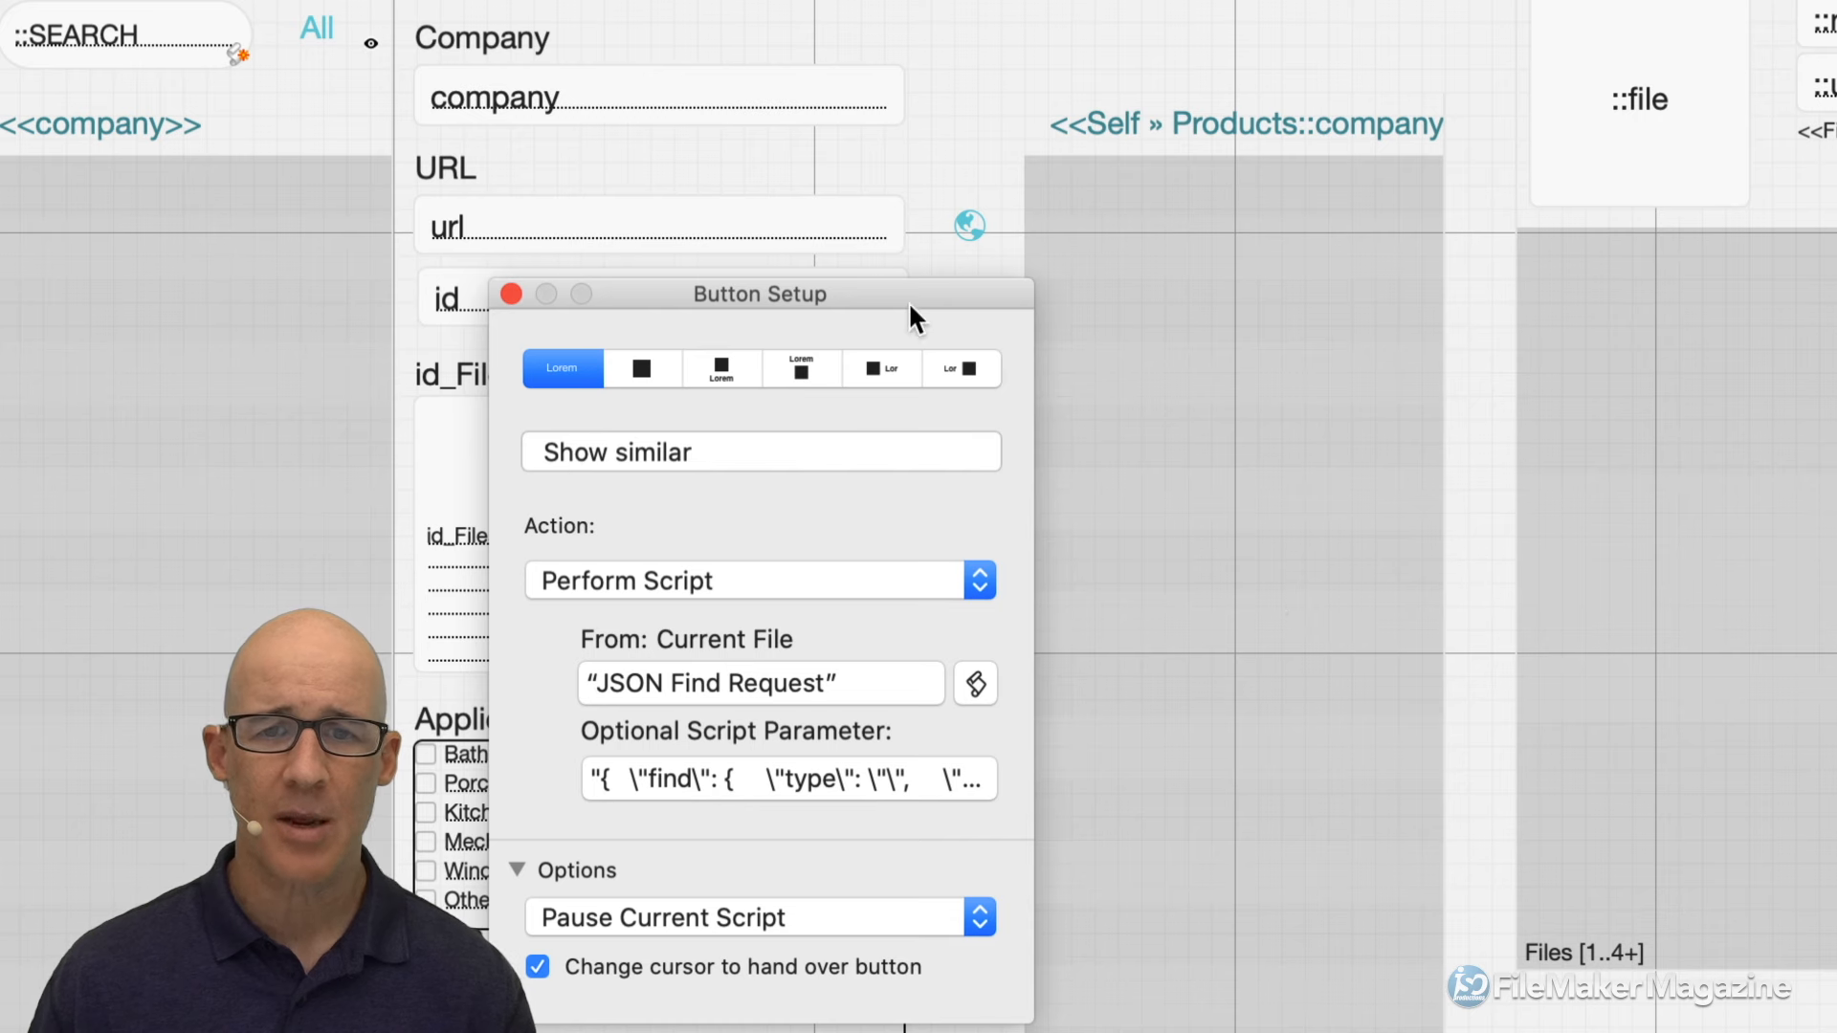
left_click_drag(909, 302, 1321, 128)
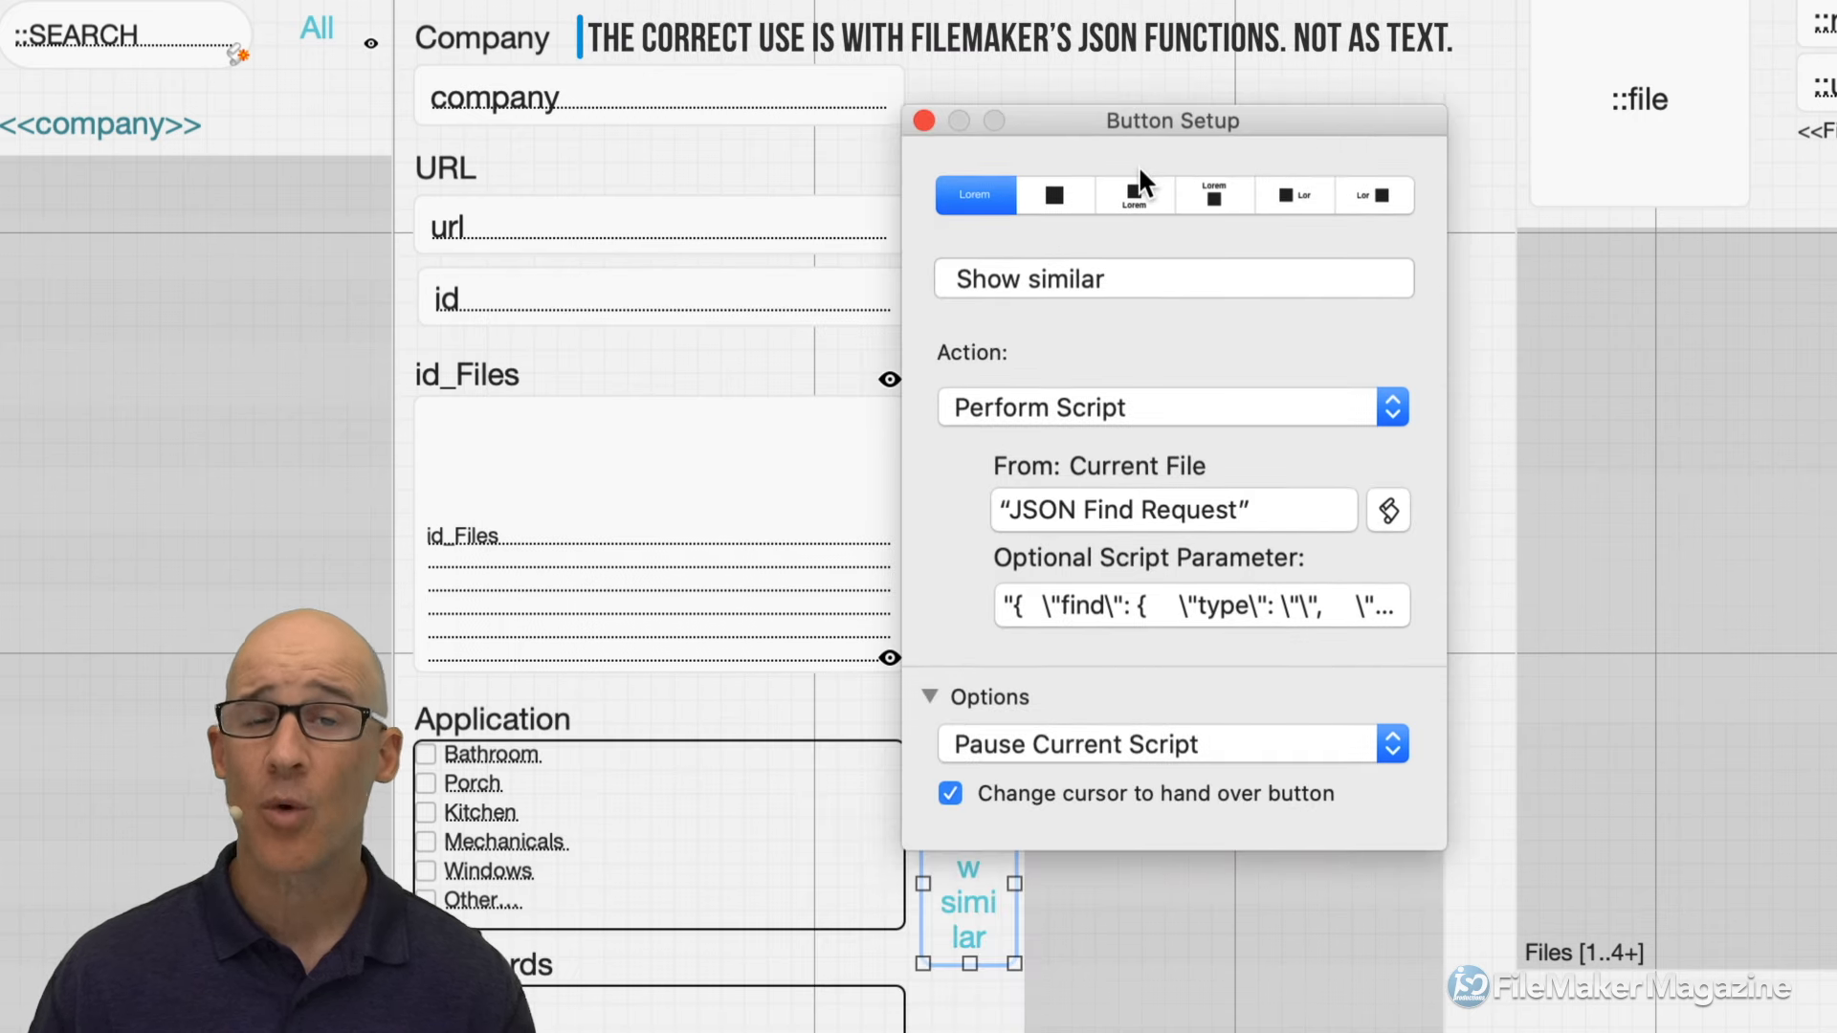
left_click(926, 121)
key("super+b")
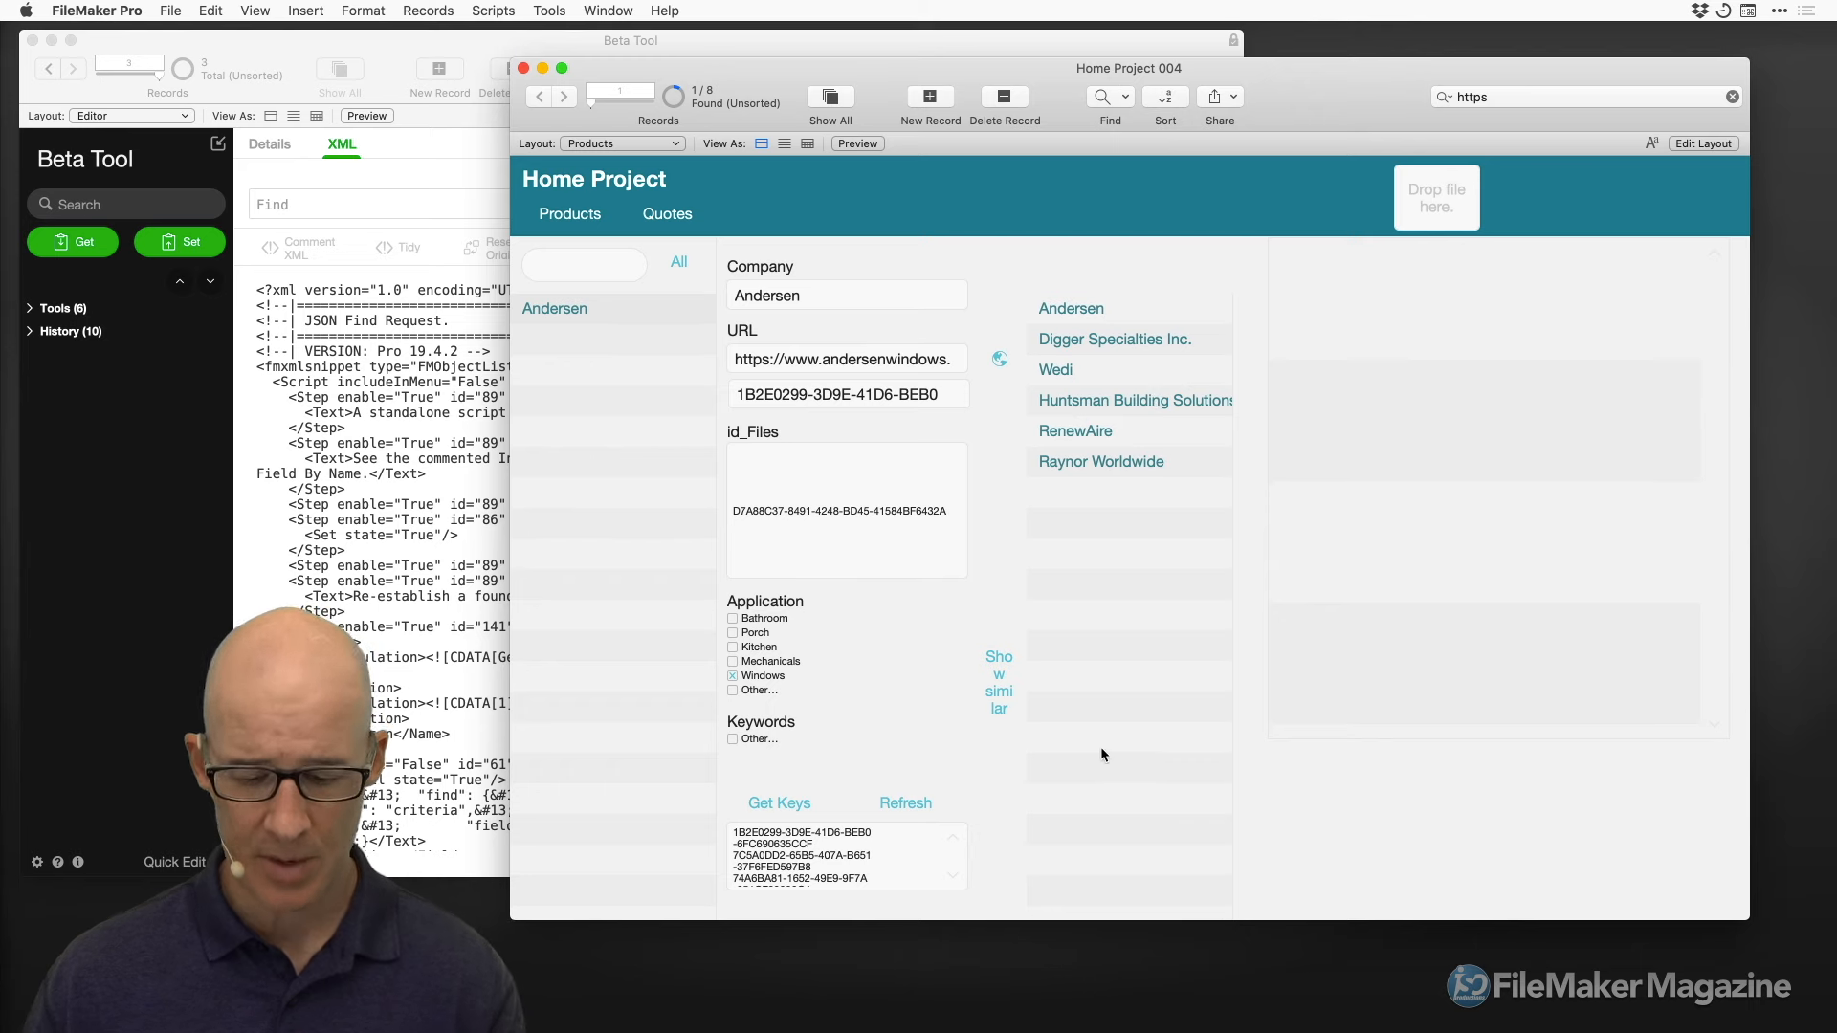
In Layout mode, shift the Self » Products portal right, narrow the Application field and widen the "Show similar" button to fit its label on two lines
key("super+l")
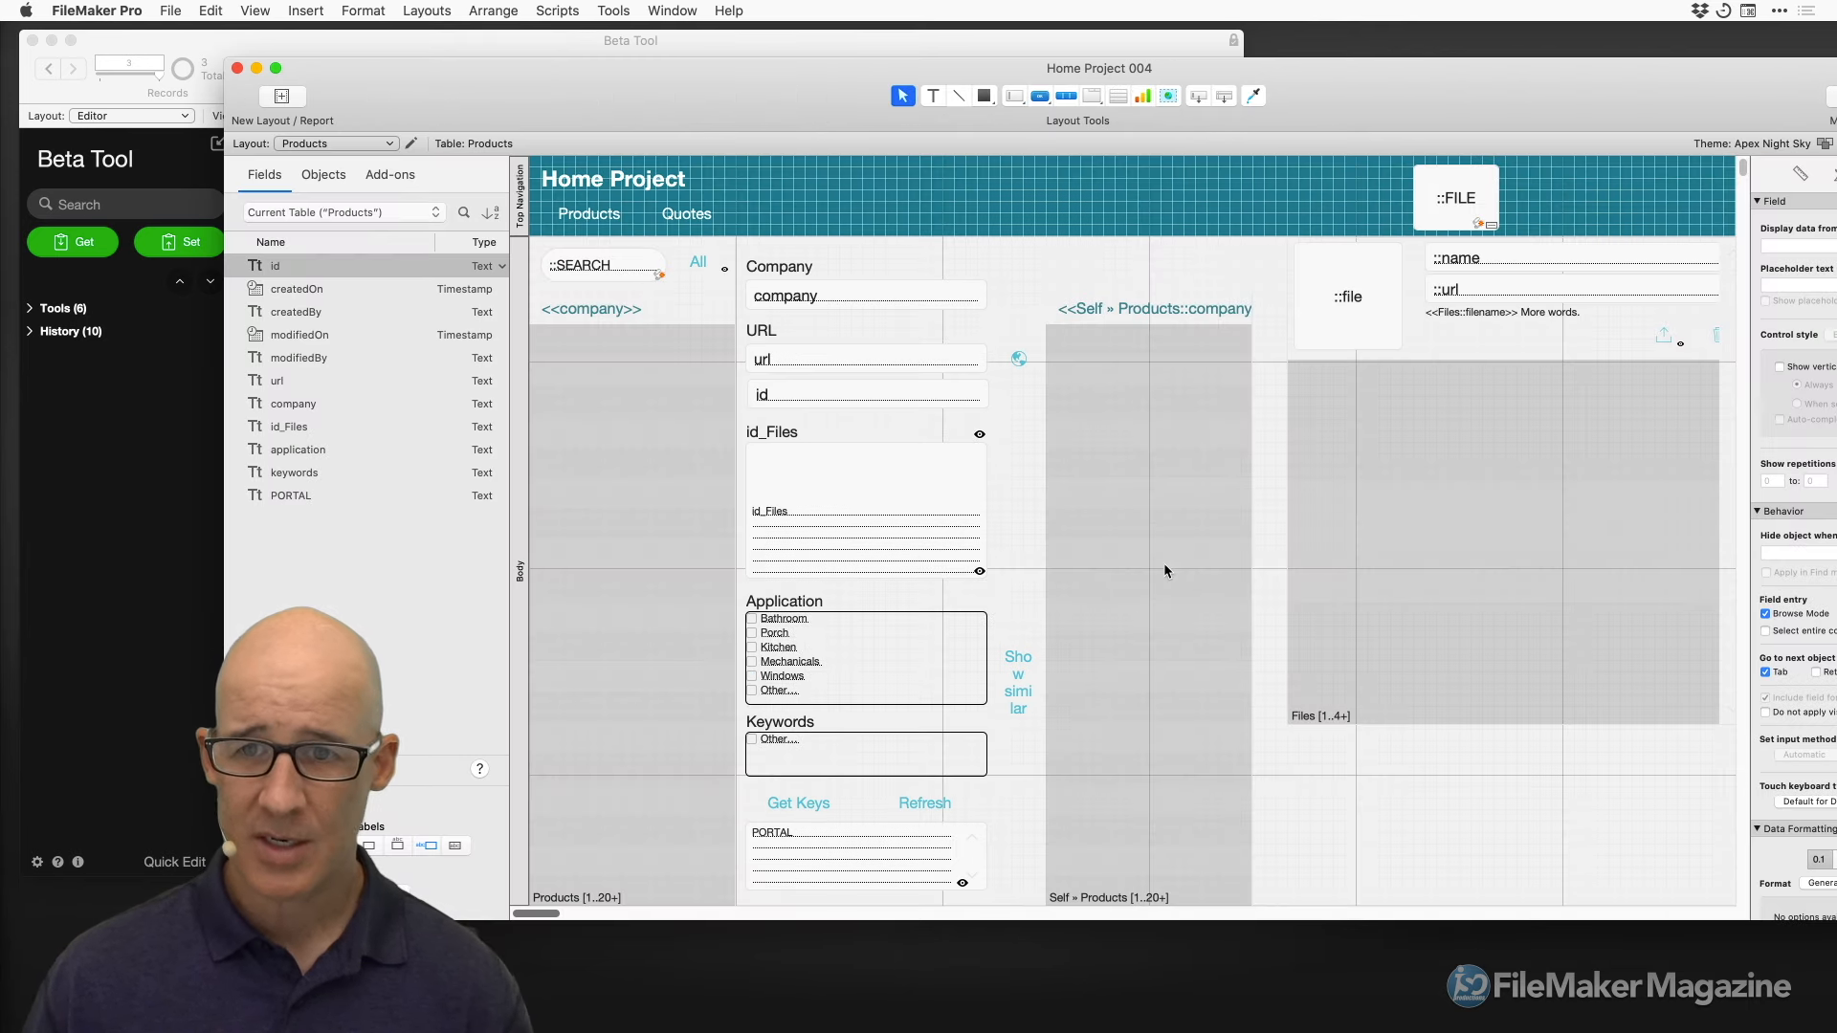
left_click_drag(1171, 371, 1211, 380)
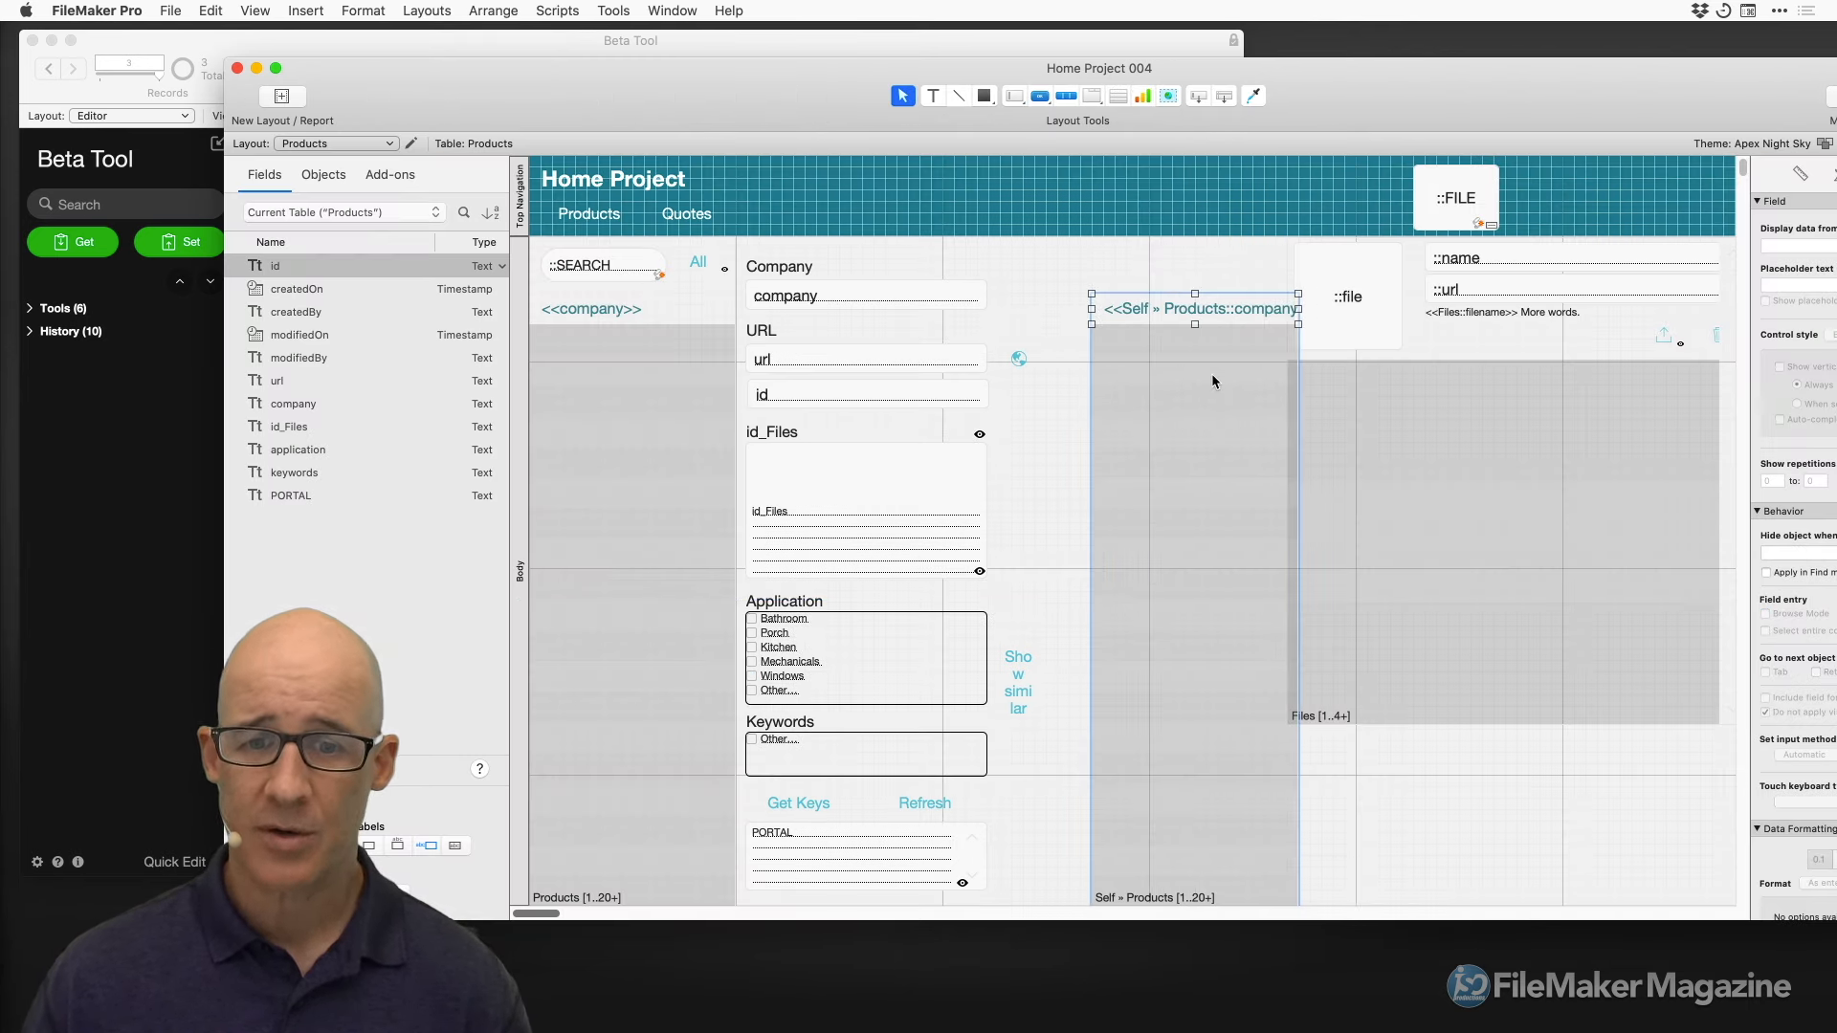
left_click(1035, 684)
left_click_drag(1038, 683, 977, 650)
left_click(973, 662)
key("super+b")
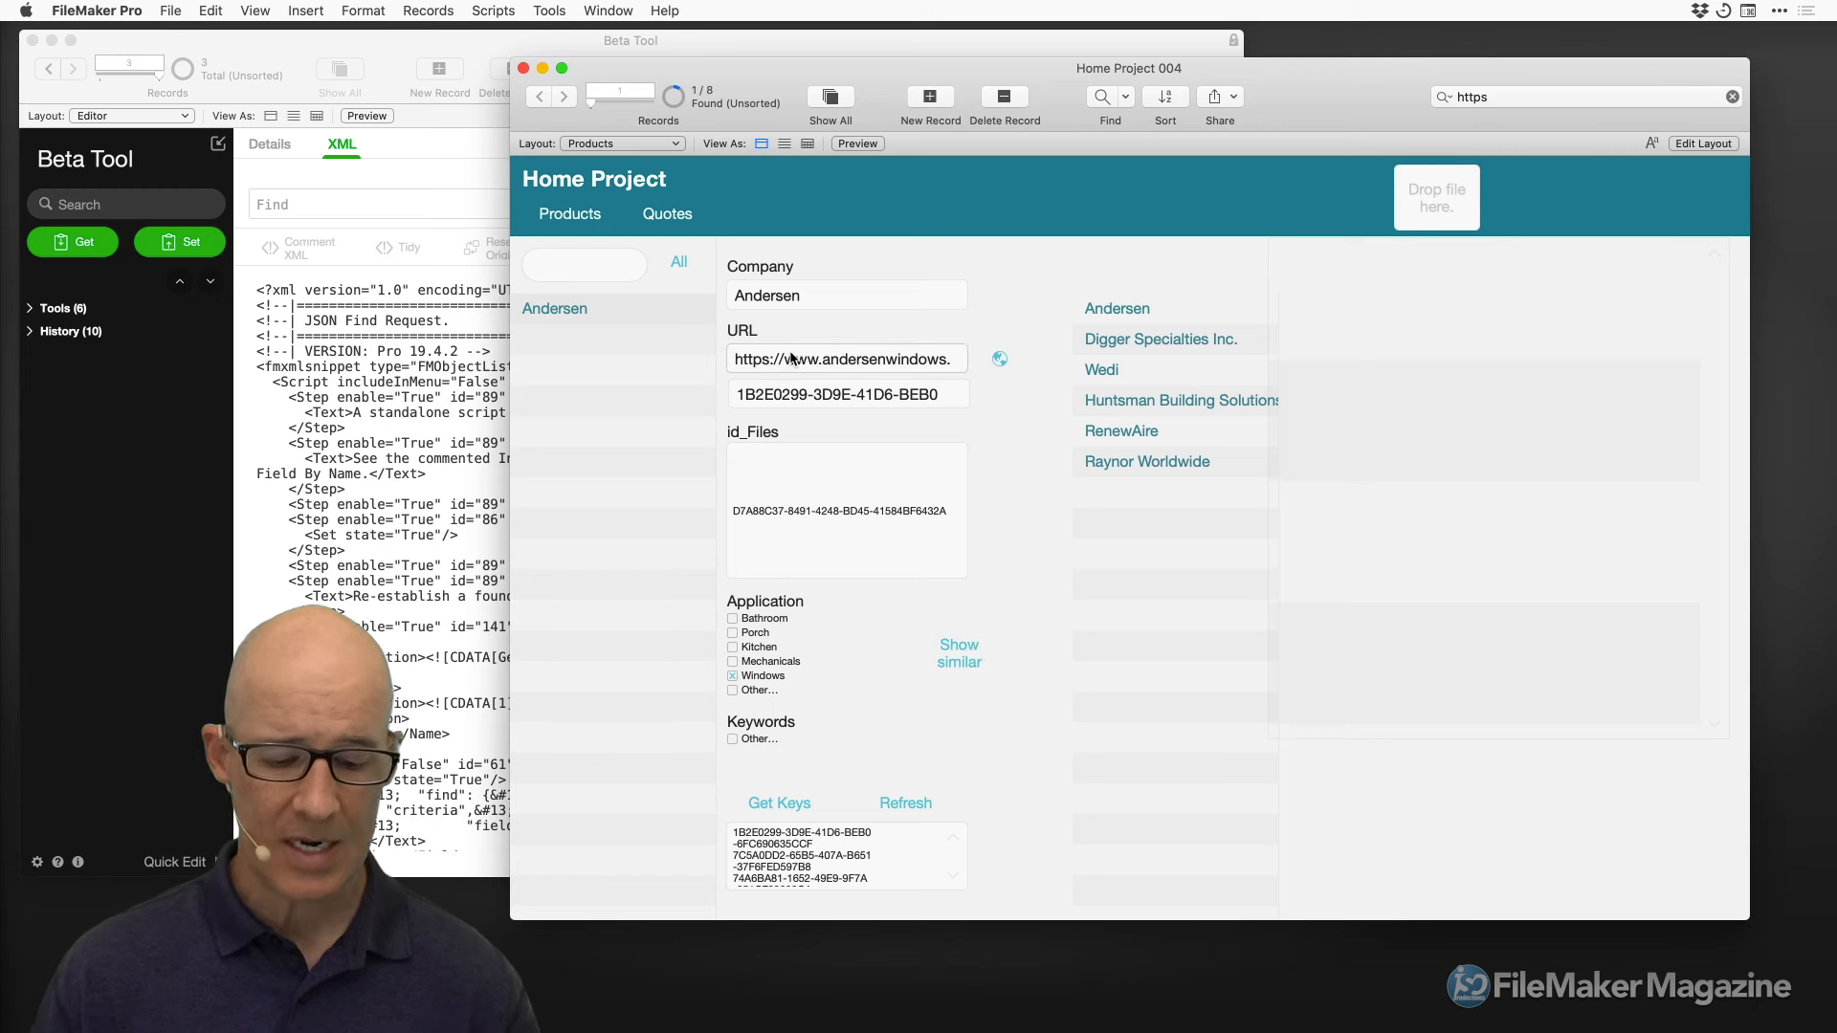
Show all products and create a new record with "Window Company" as the Company and Windows as the Application
key("super+j")
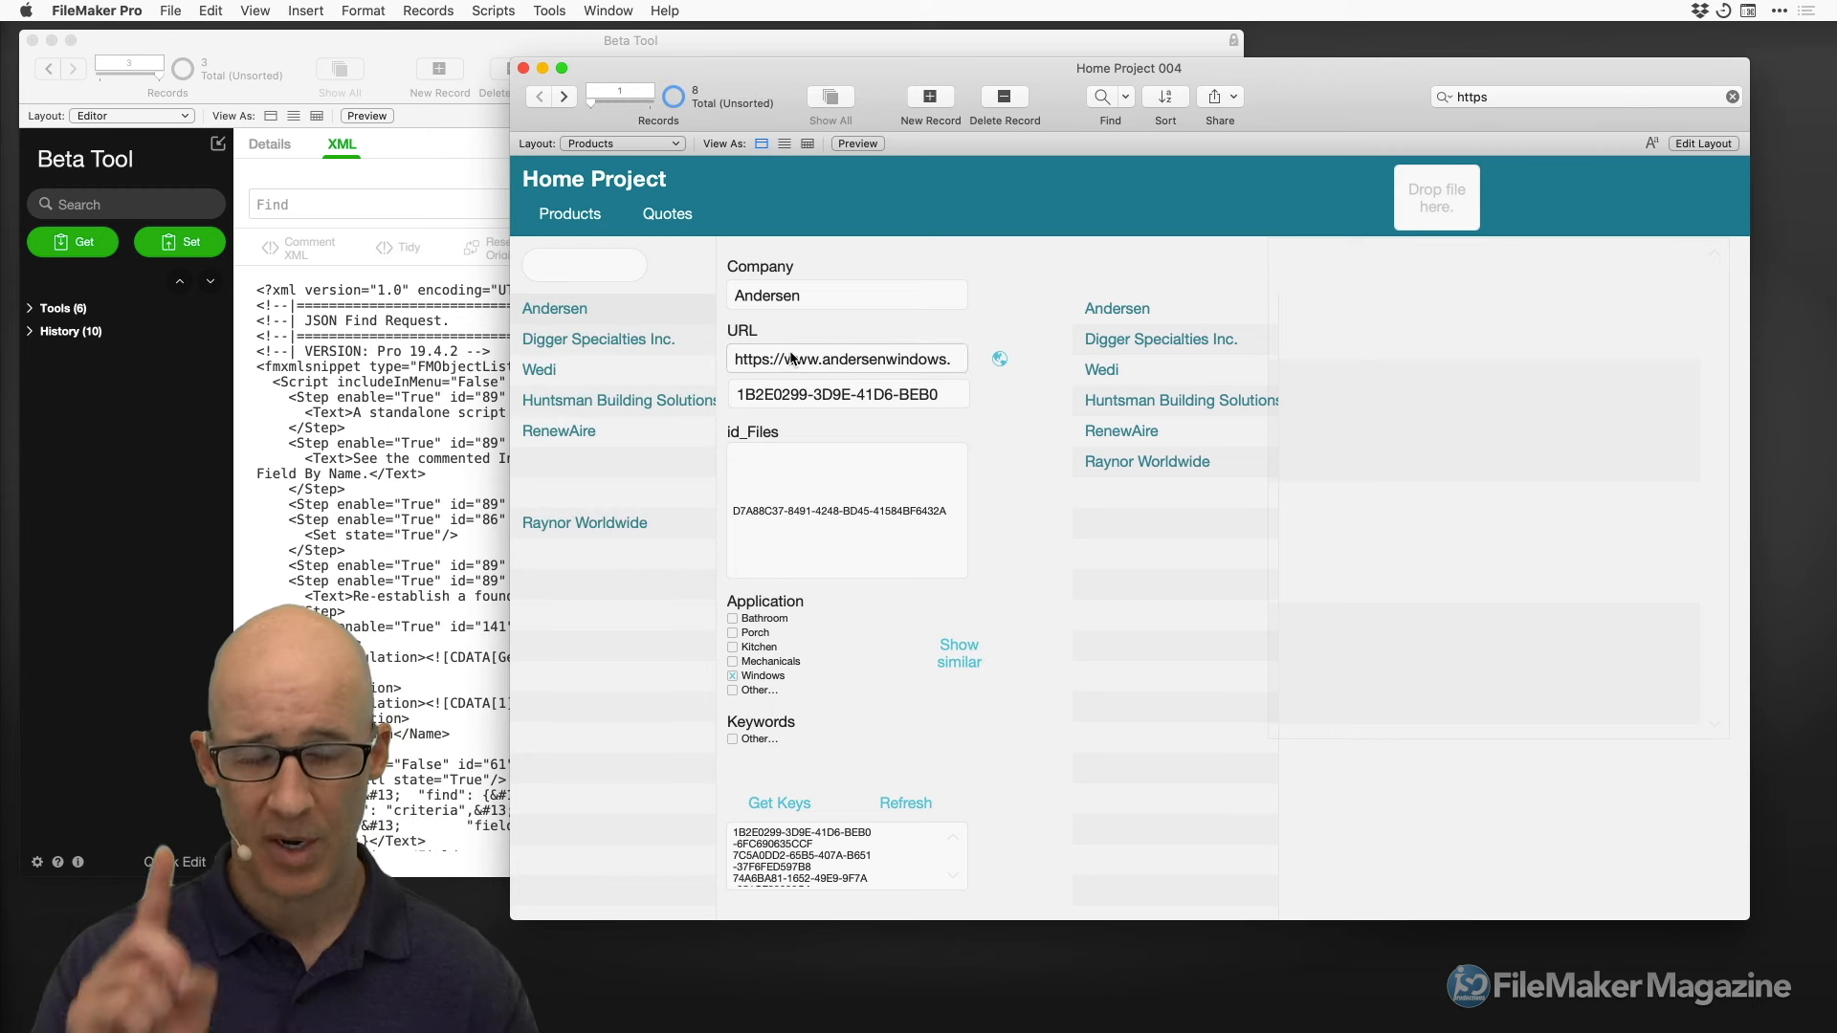
key("super+n")
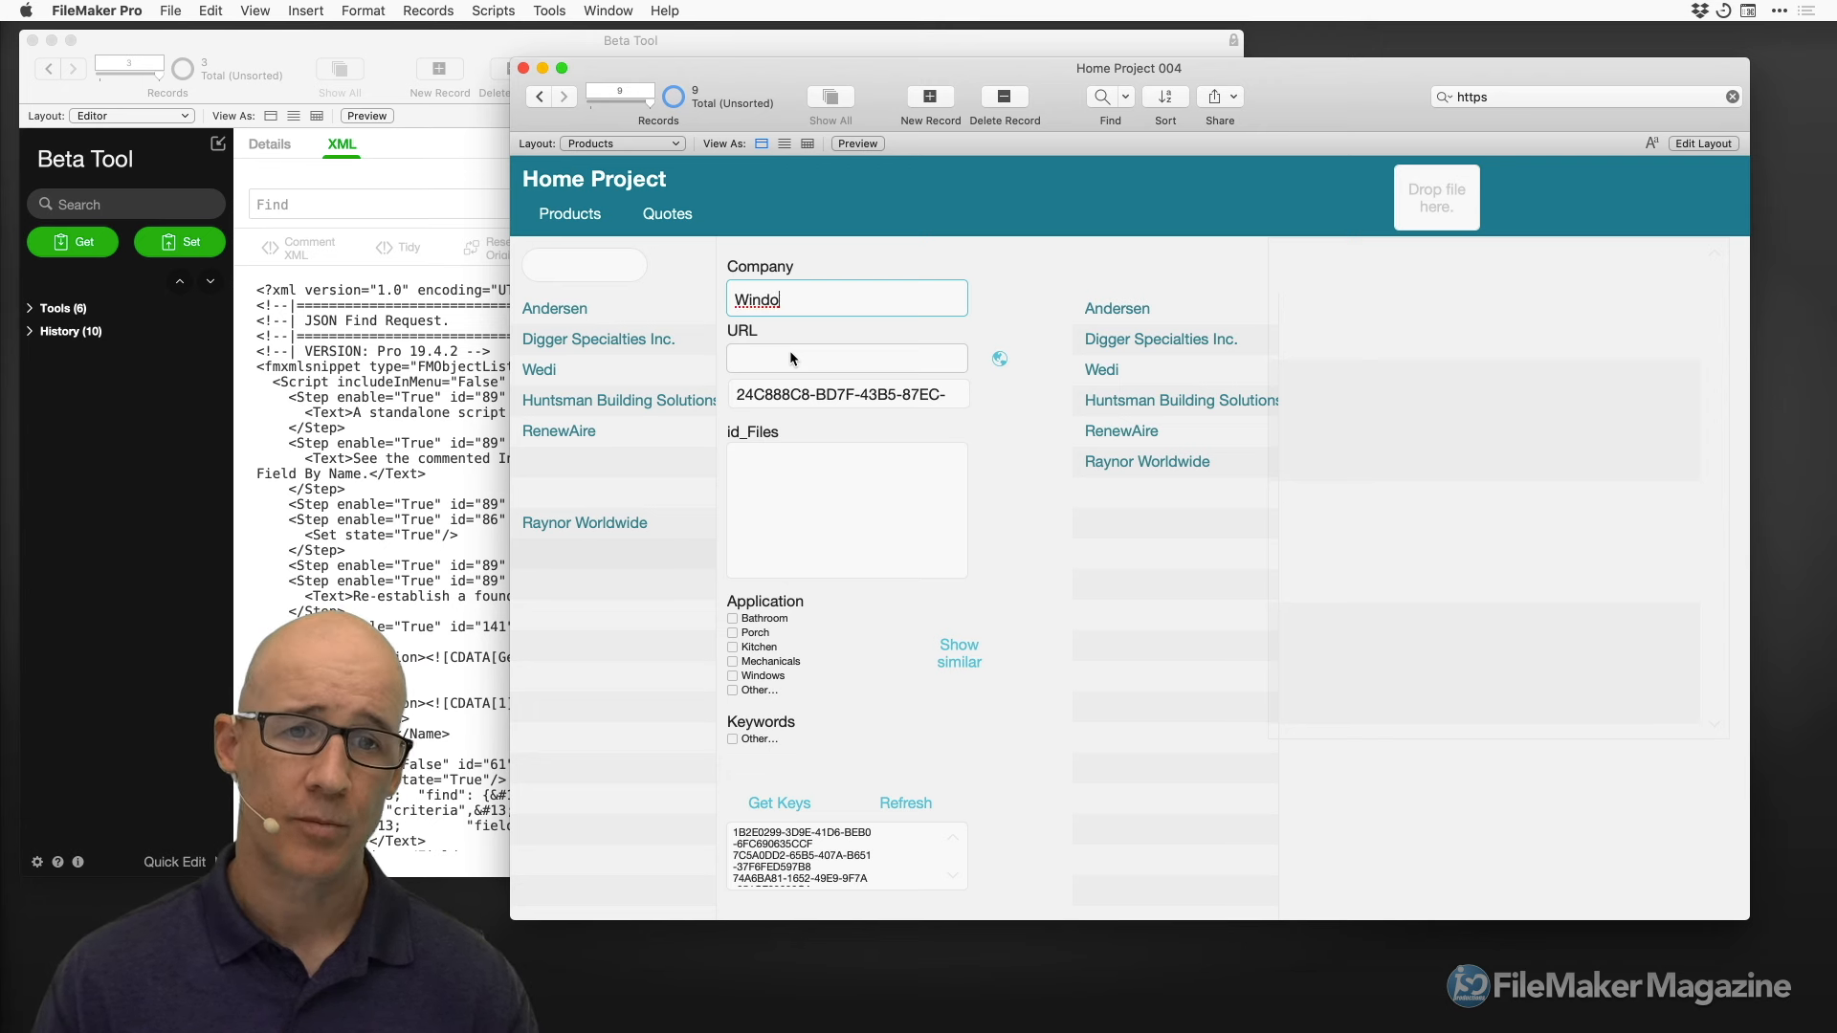
type("Window Compan")
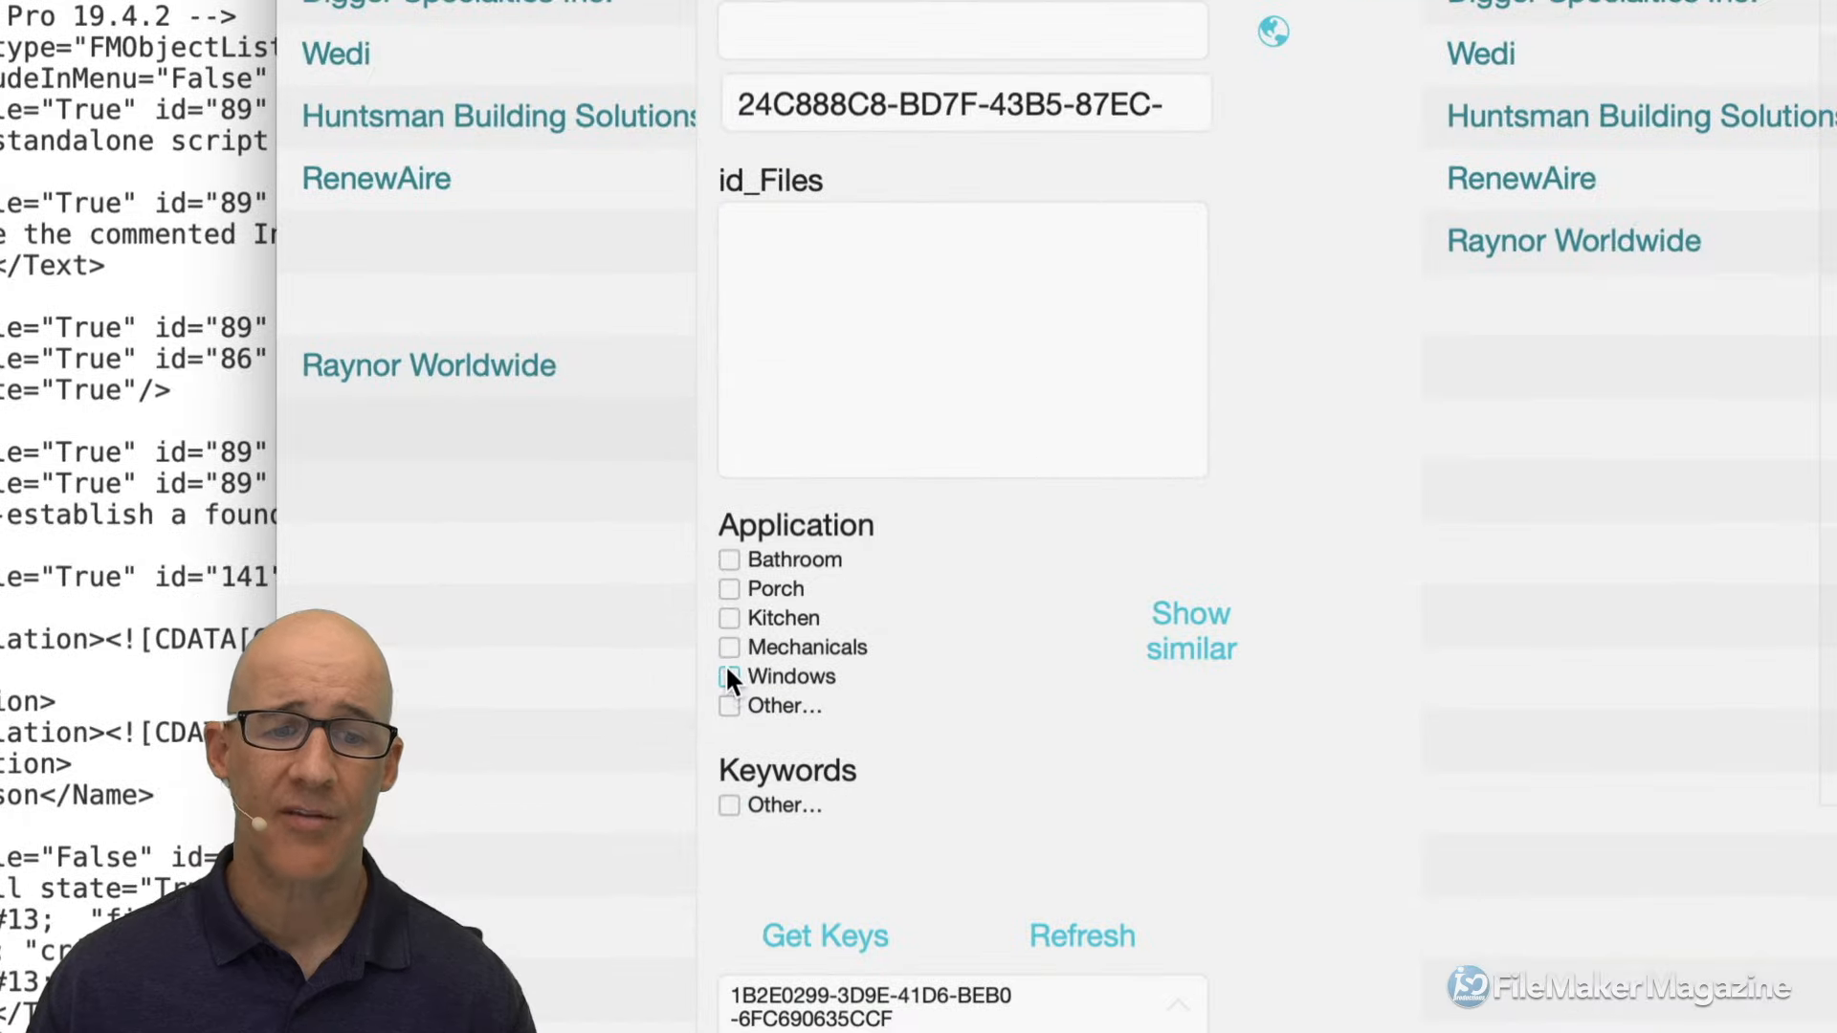
left_click(734, 676)
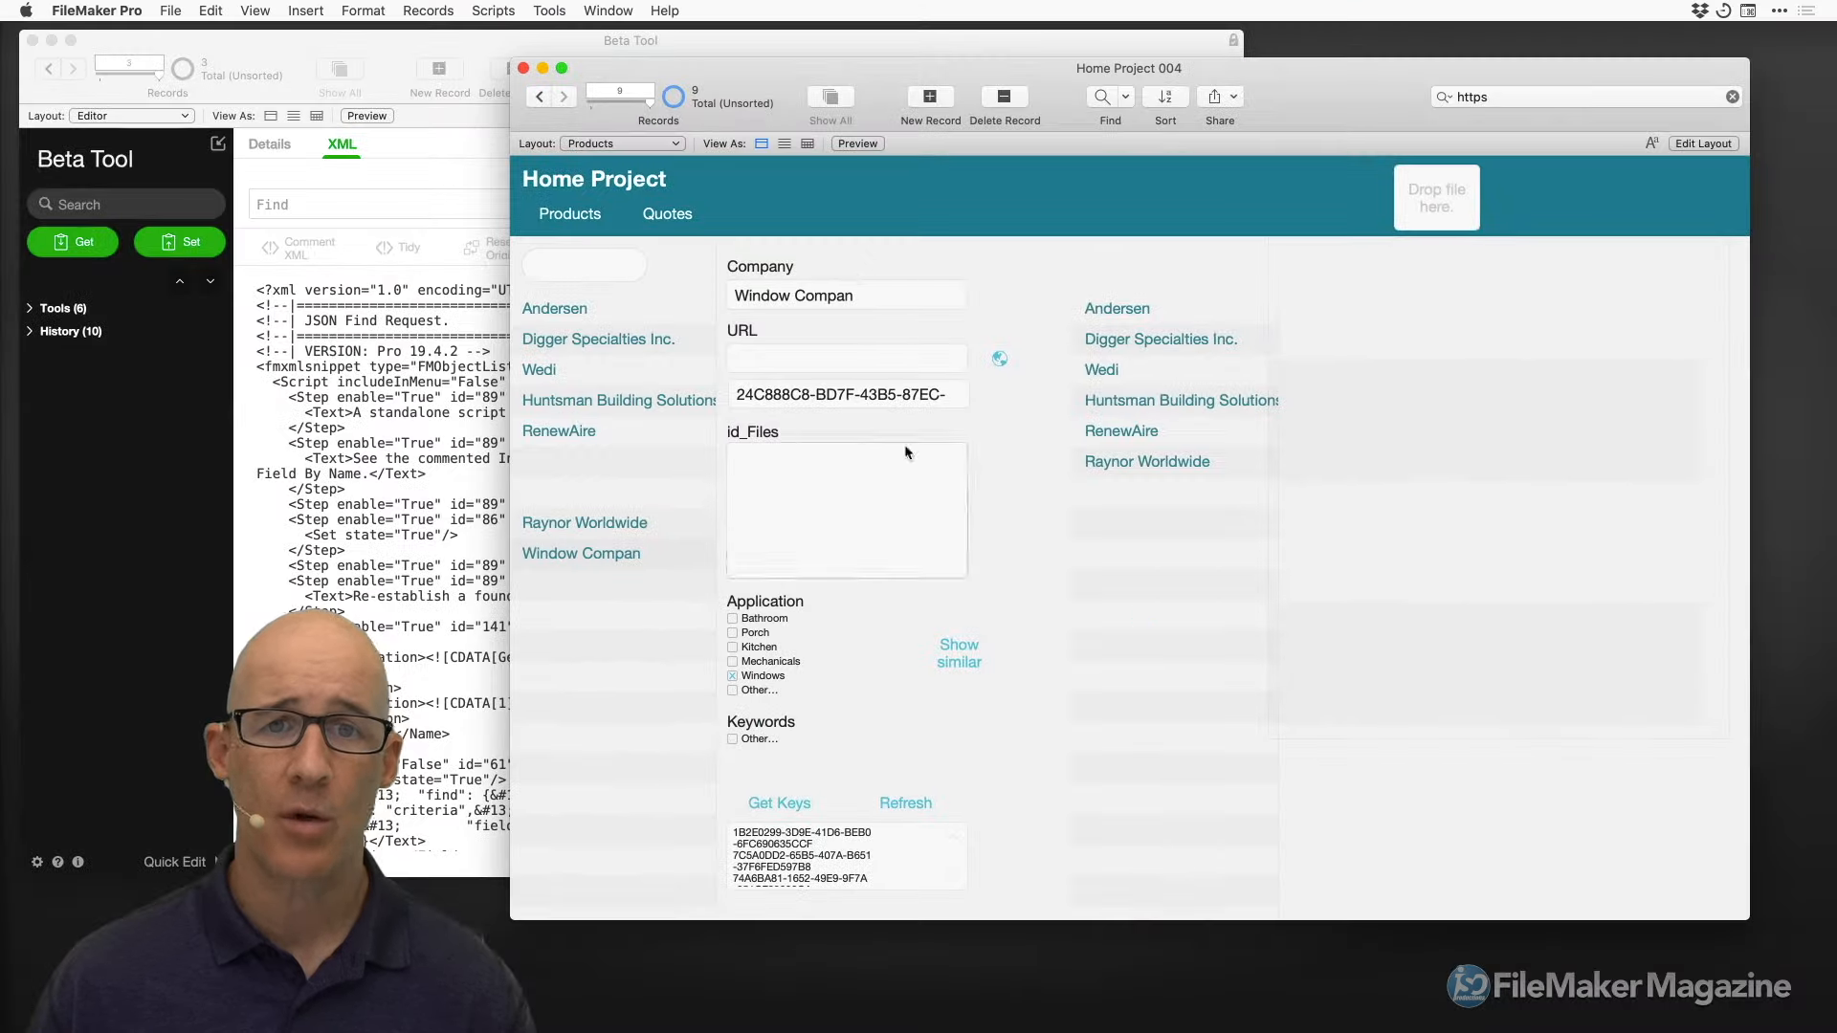
left_click(859, 298)
type("y")
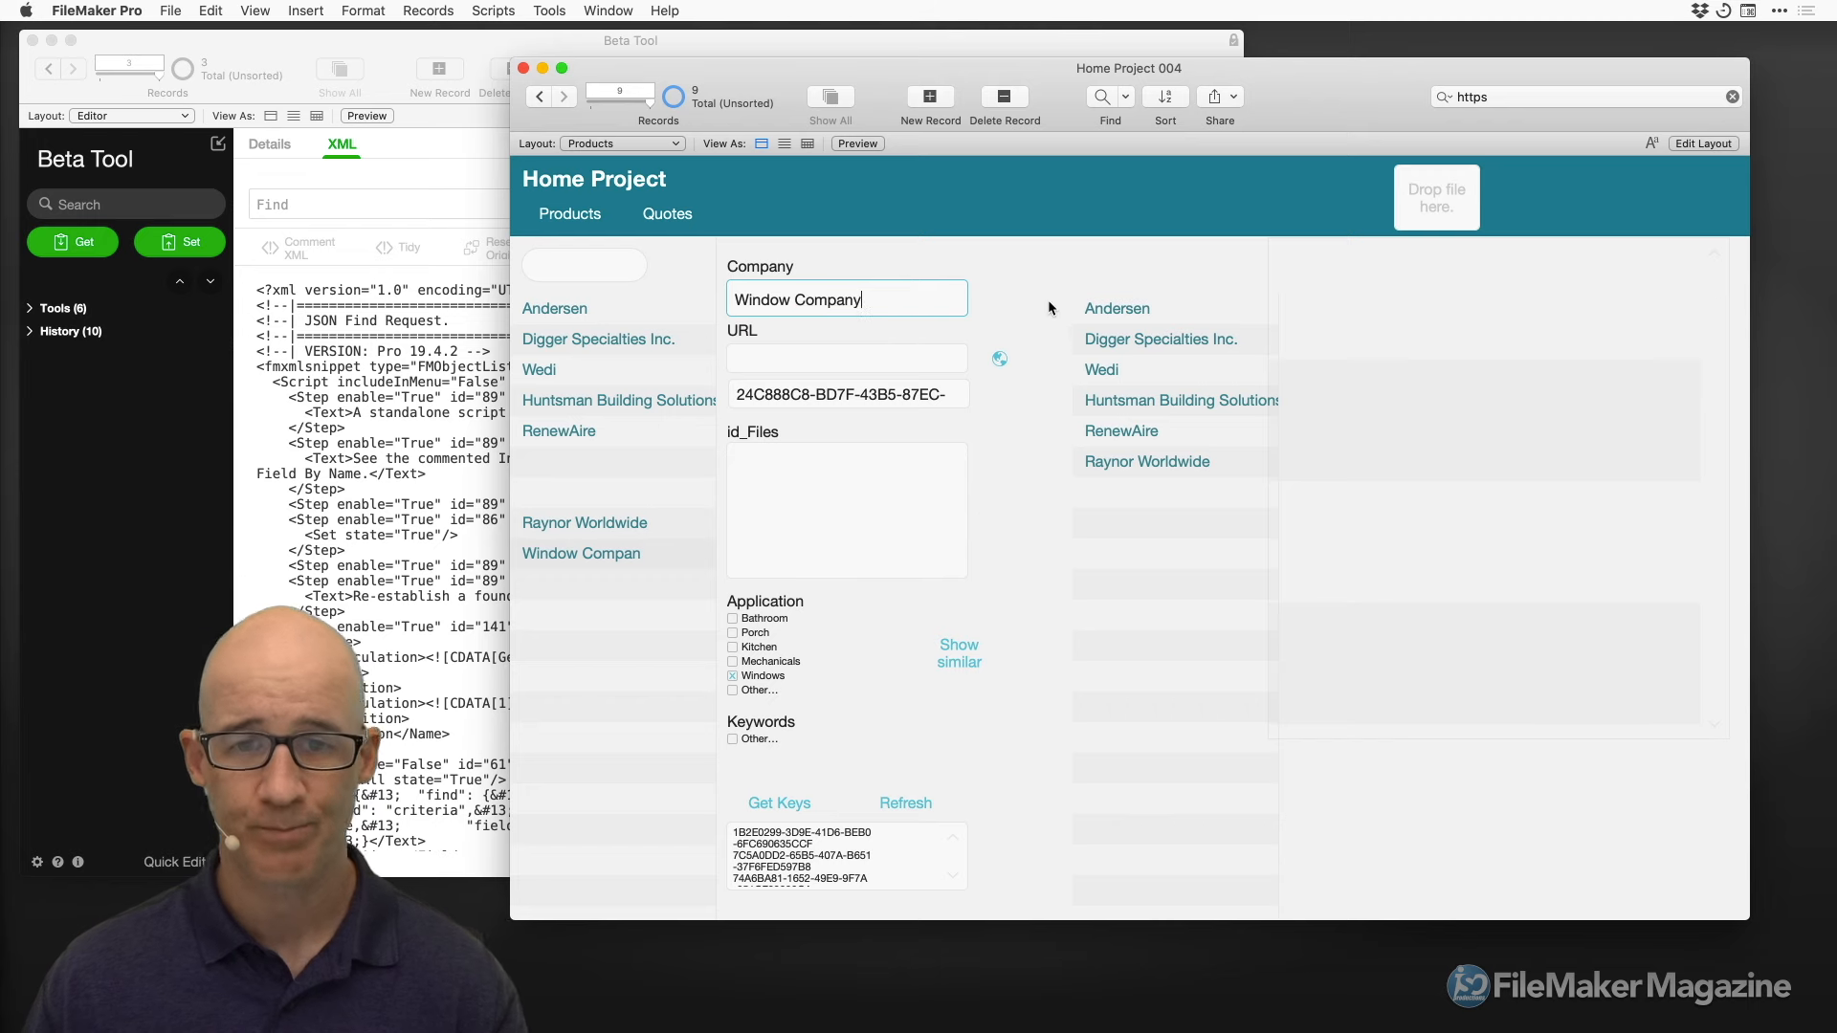
left_click(1054, 308)
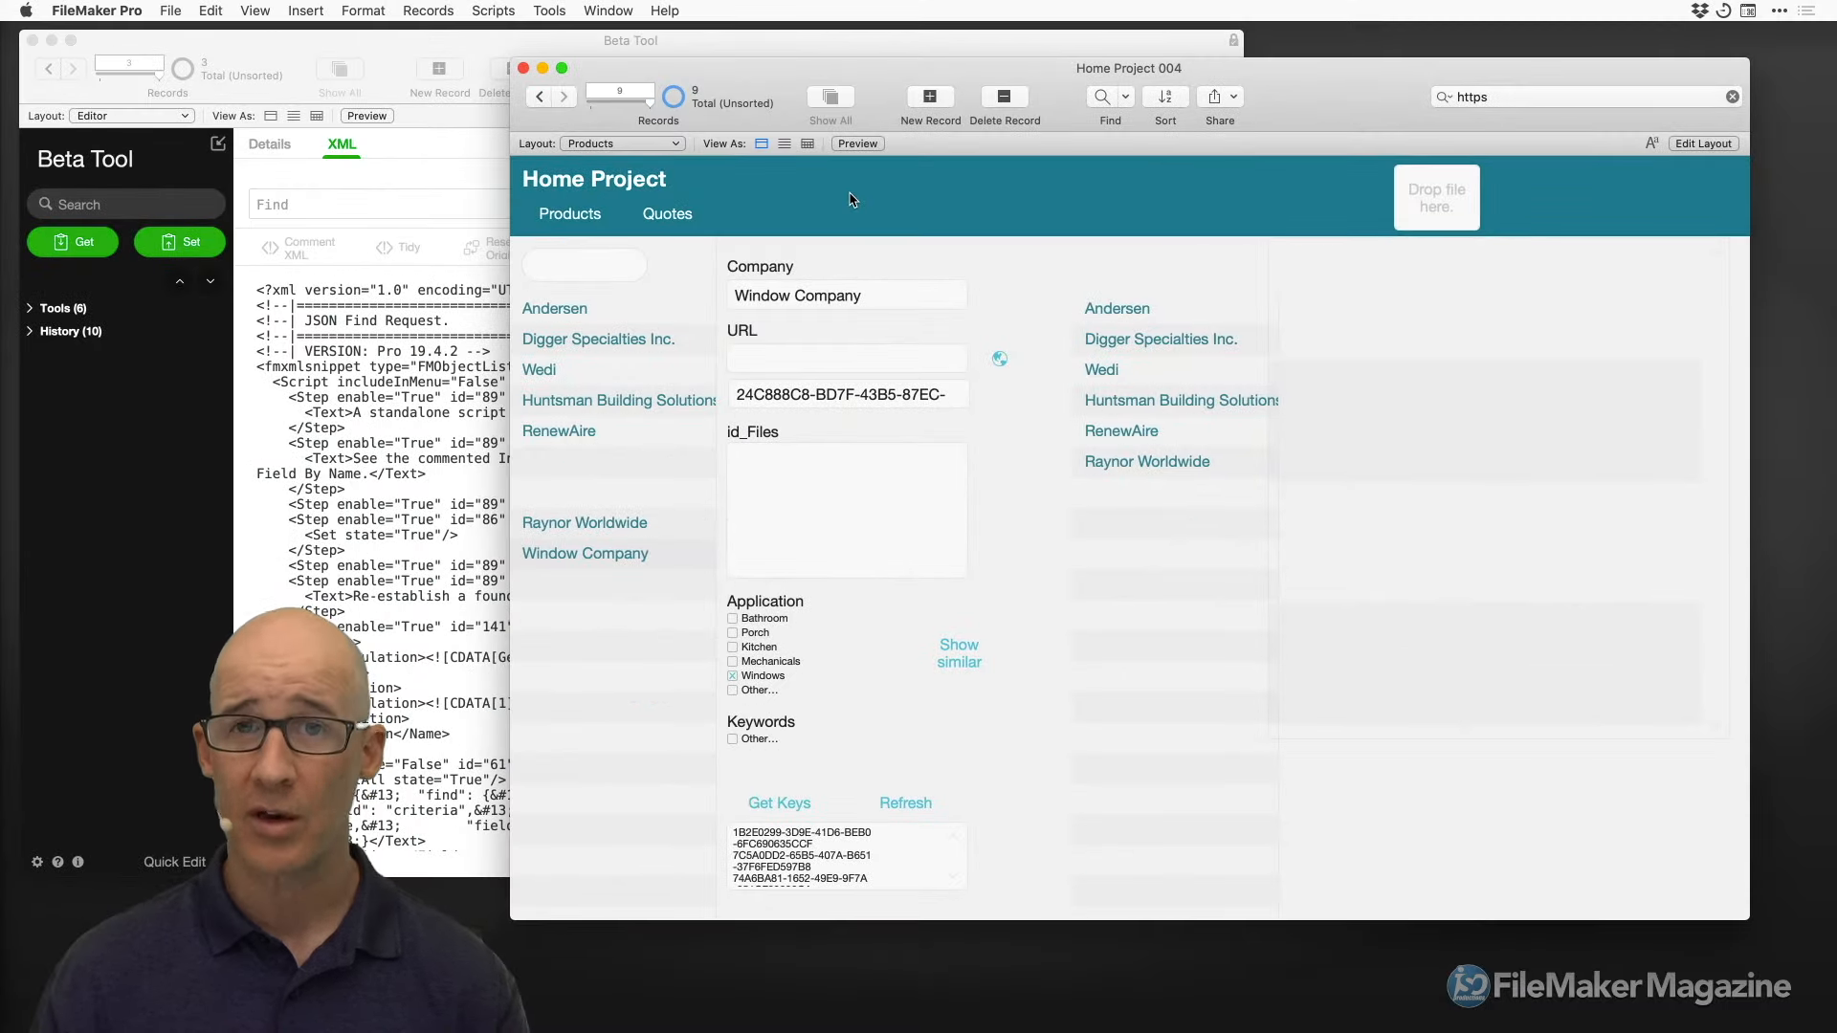
Find the products with Windows as the Application and test the "Show similar" button on the first found record
key("super+f")
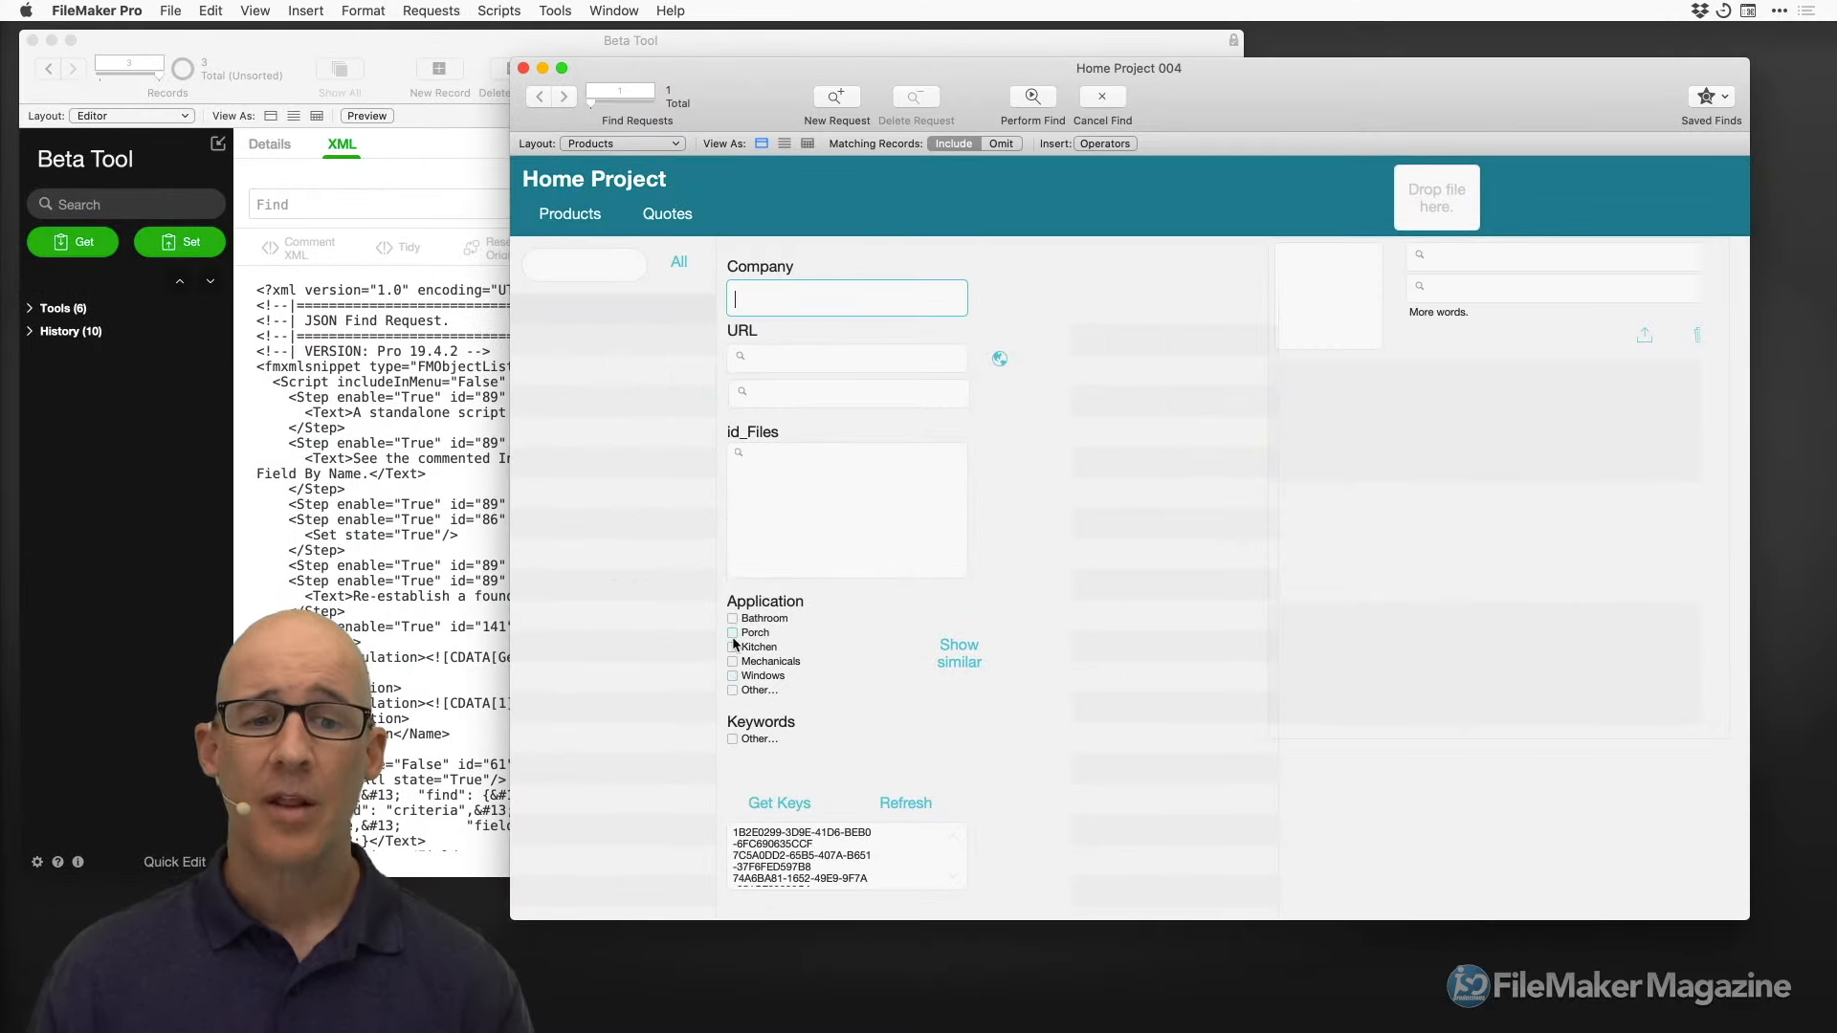
left_click(733, 676)
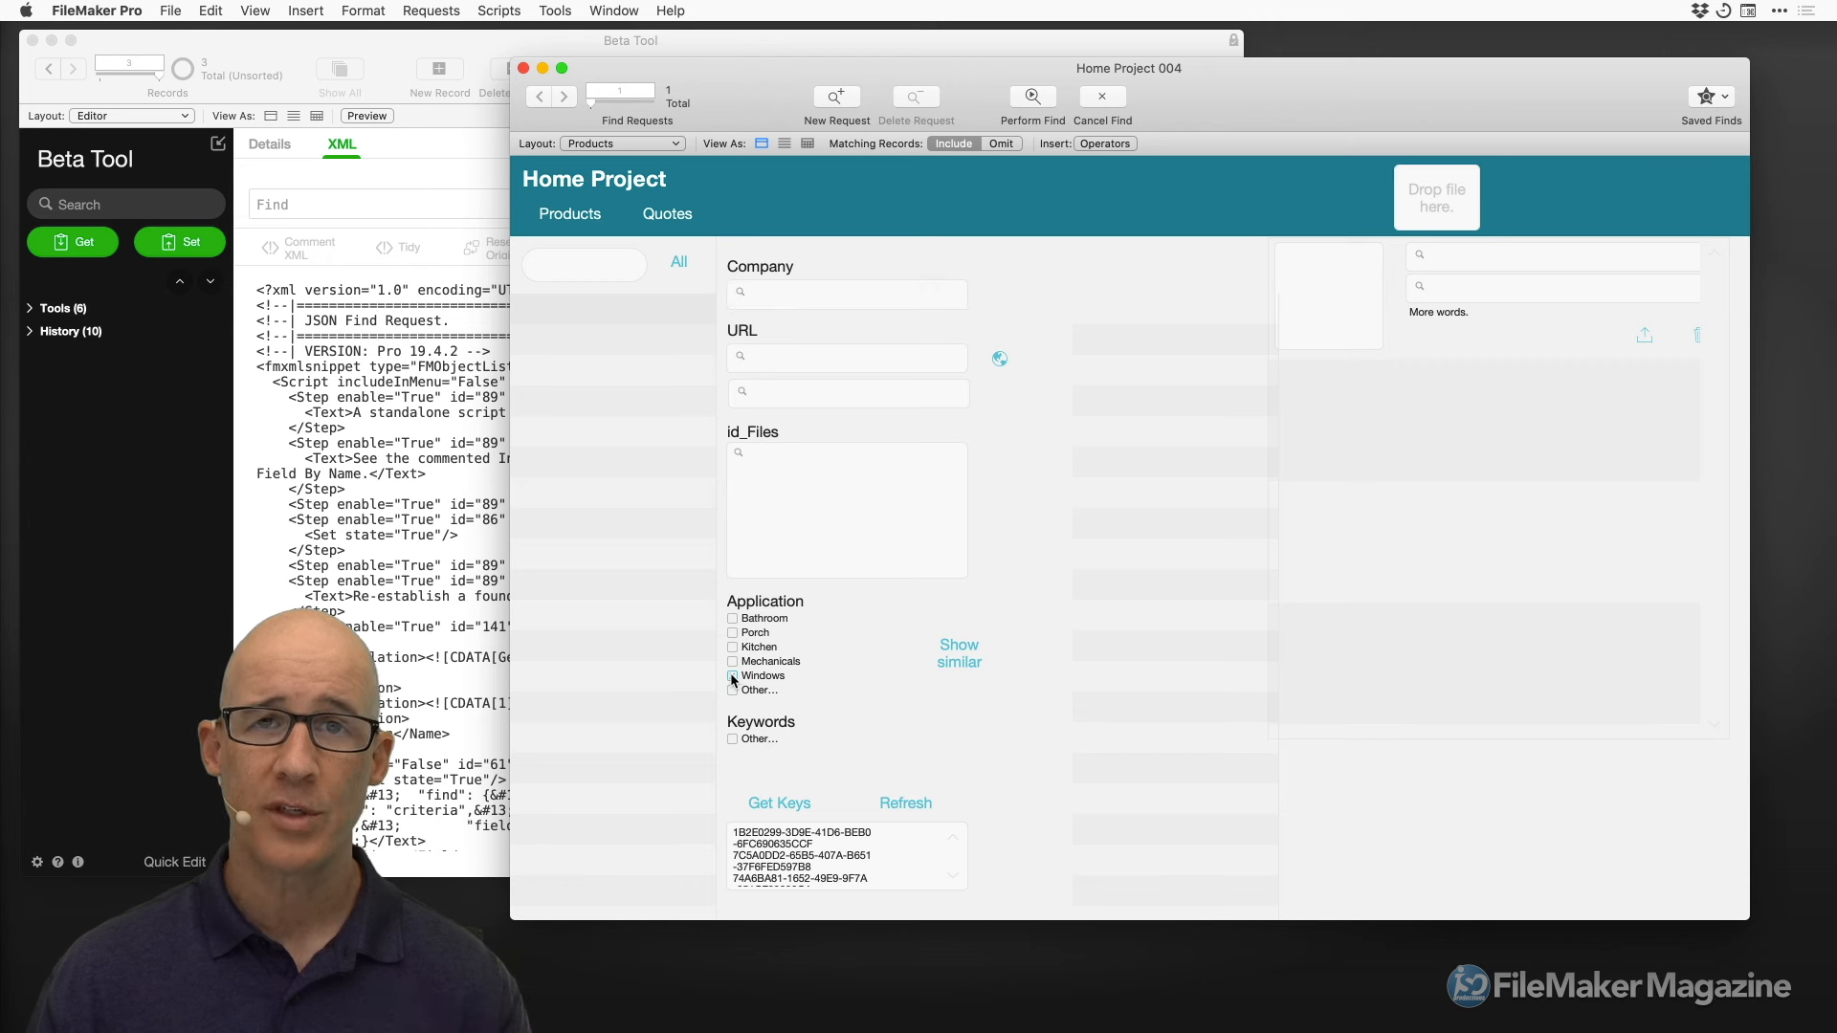
key("Return")
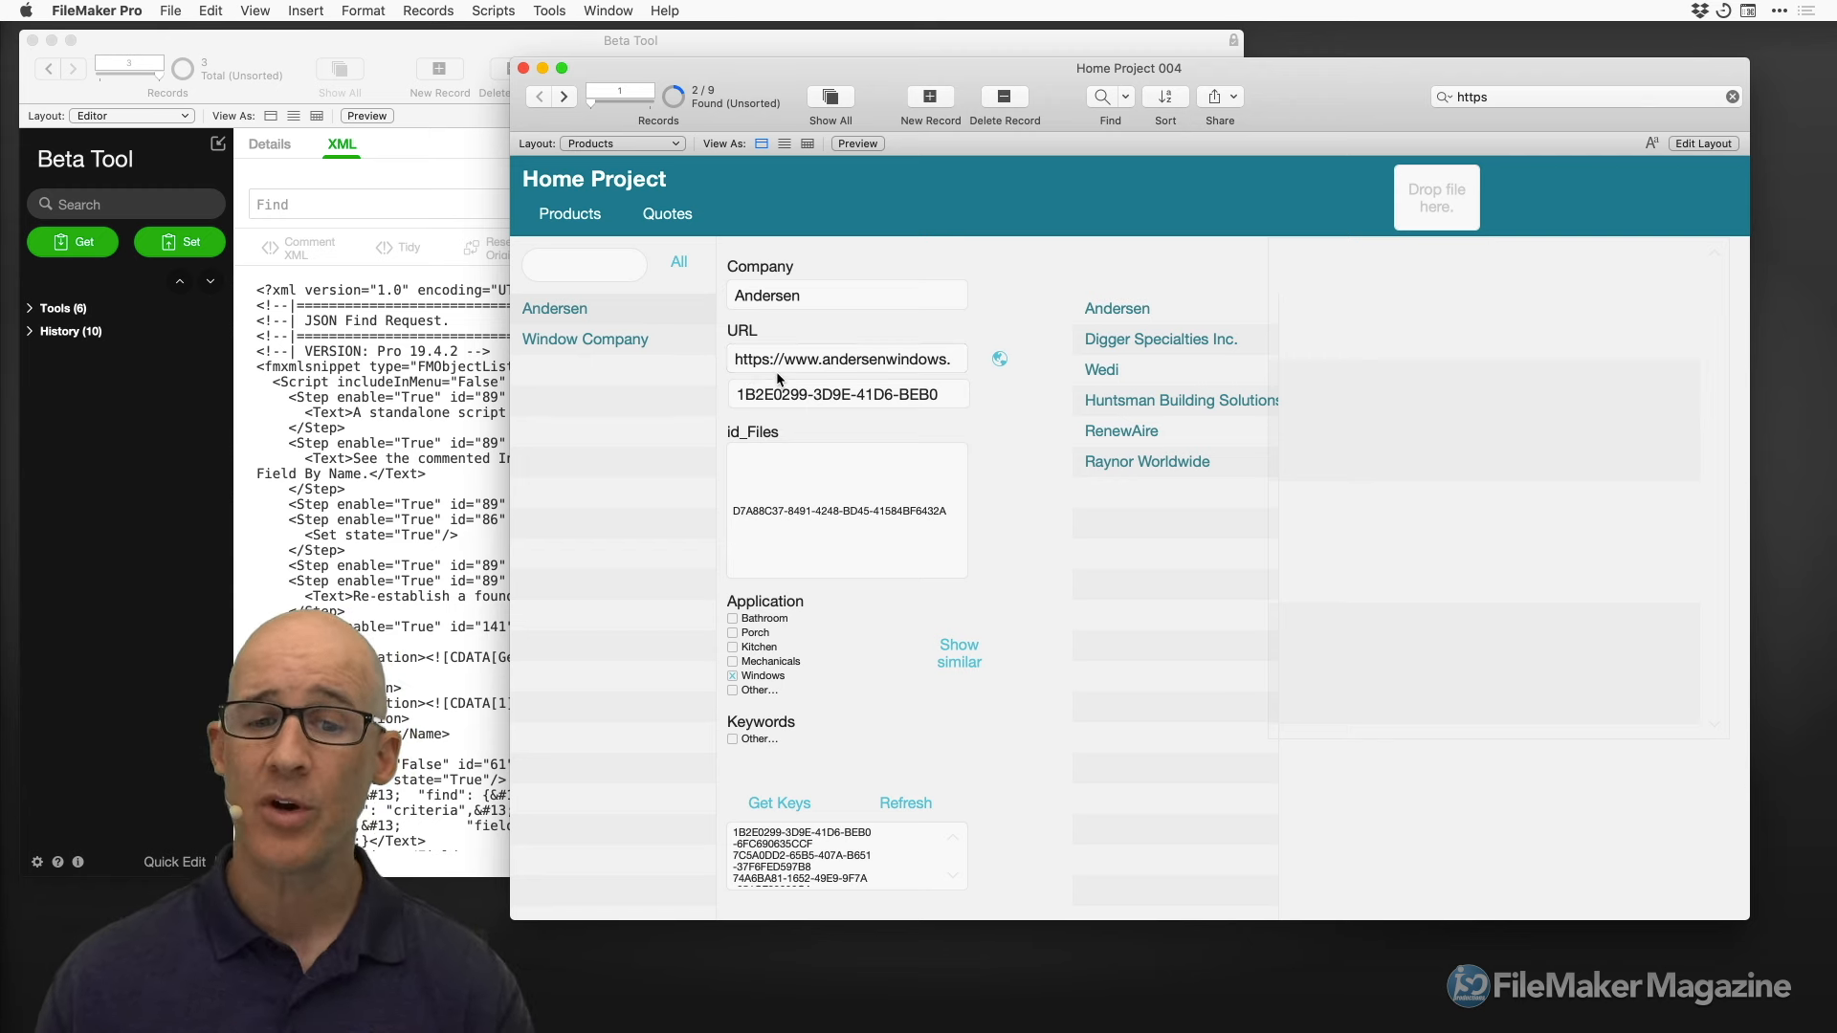
left_click(970, 660)
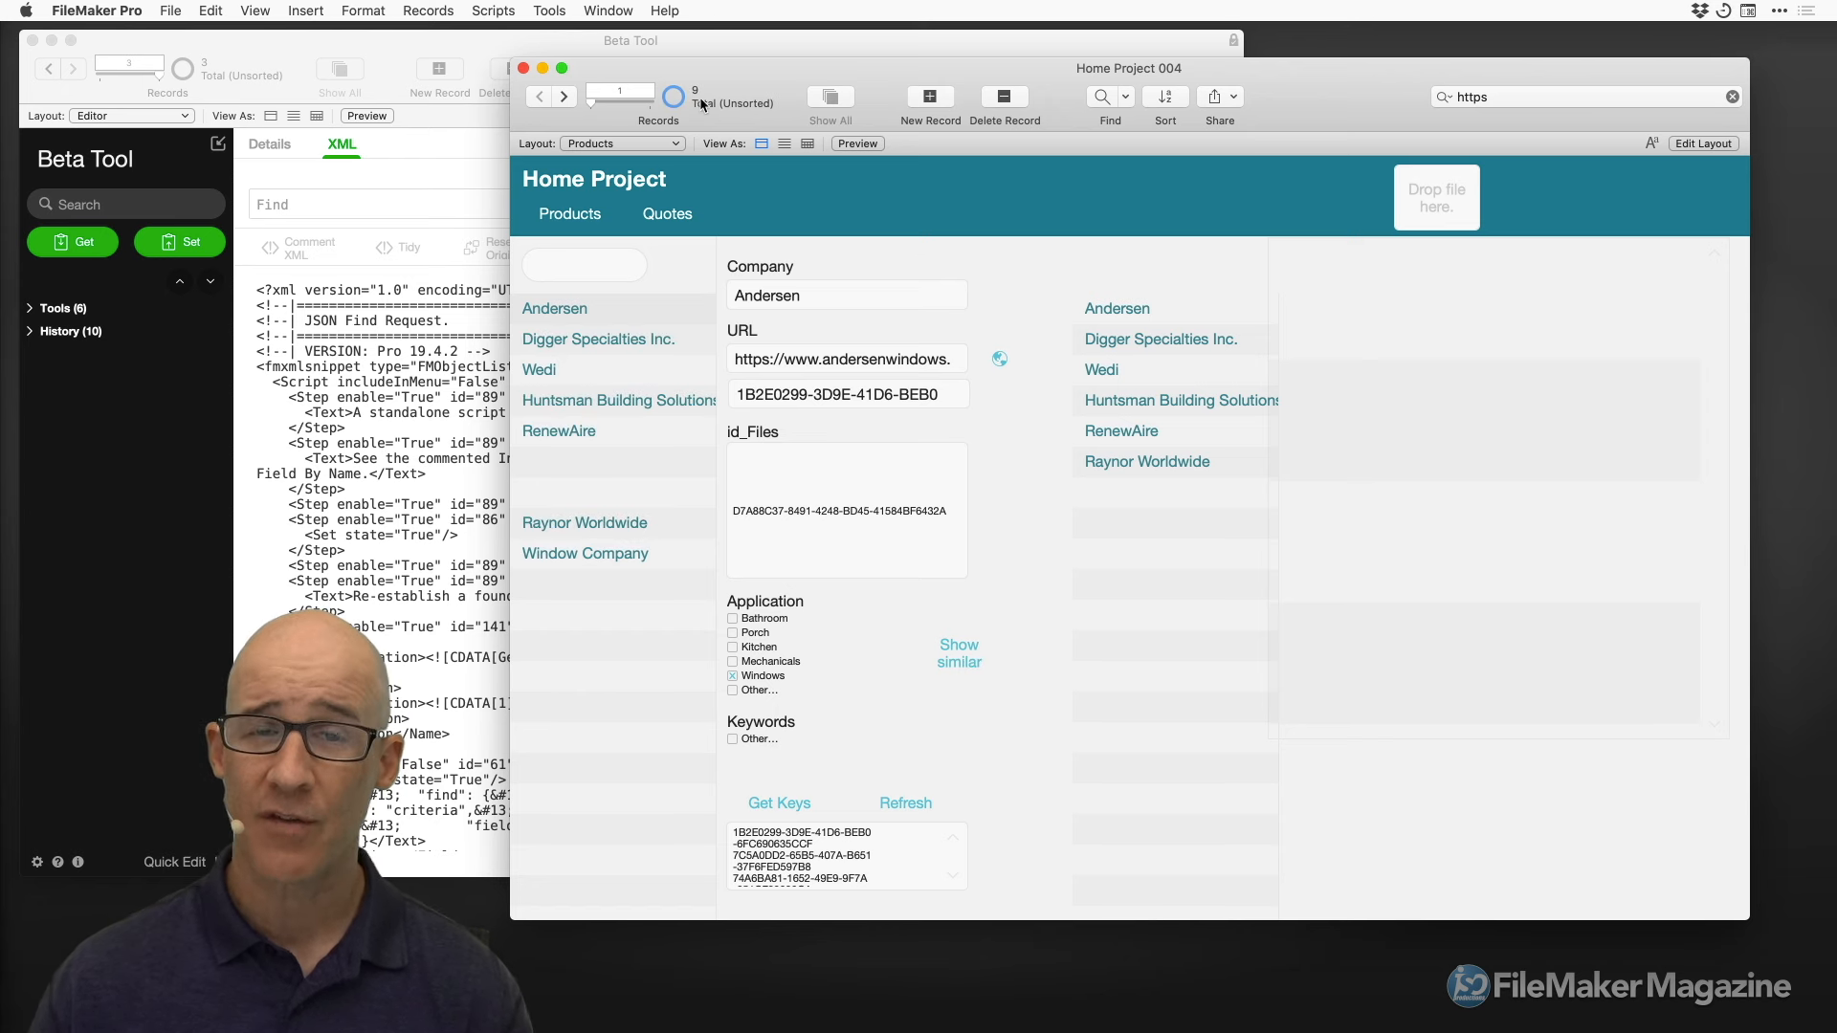
In Layout mode, check the button setup of the "Show similar" button without changing it and return to Browse mode
key("super+l")
double_click(971, 661)
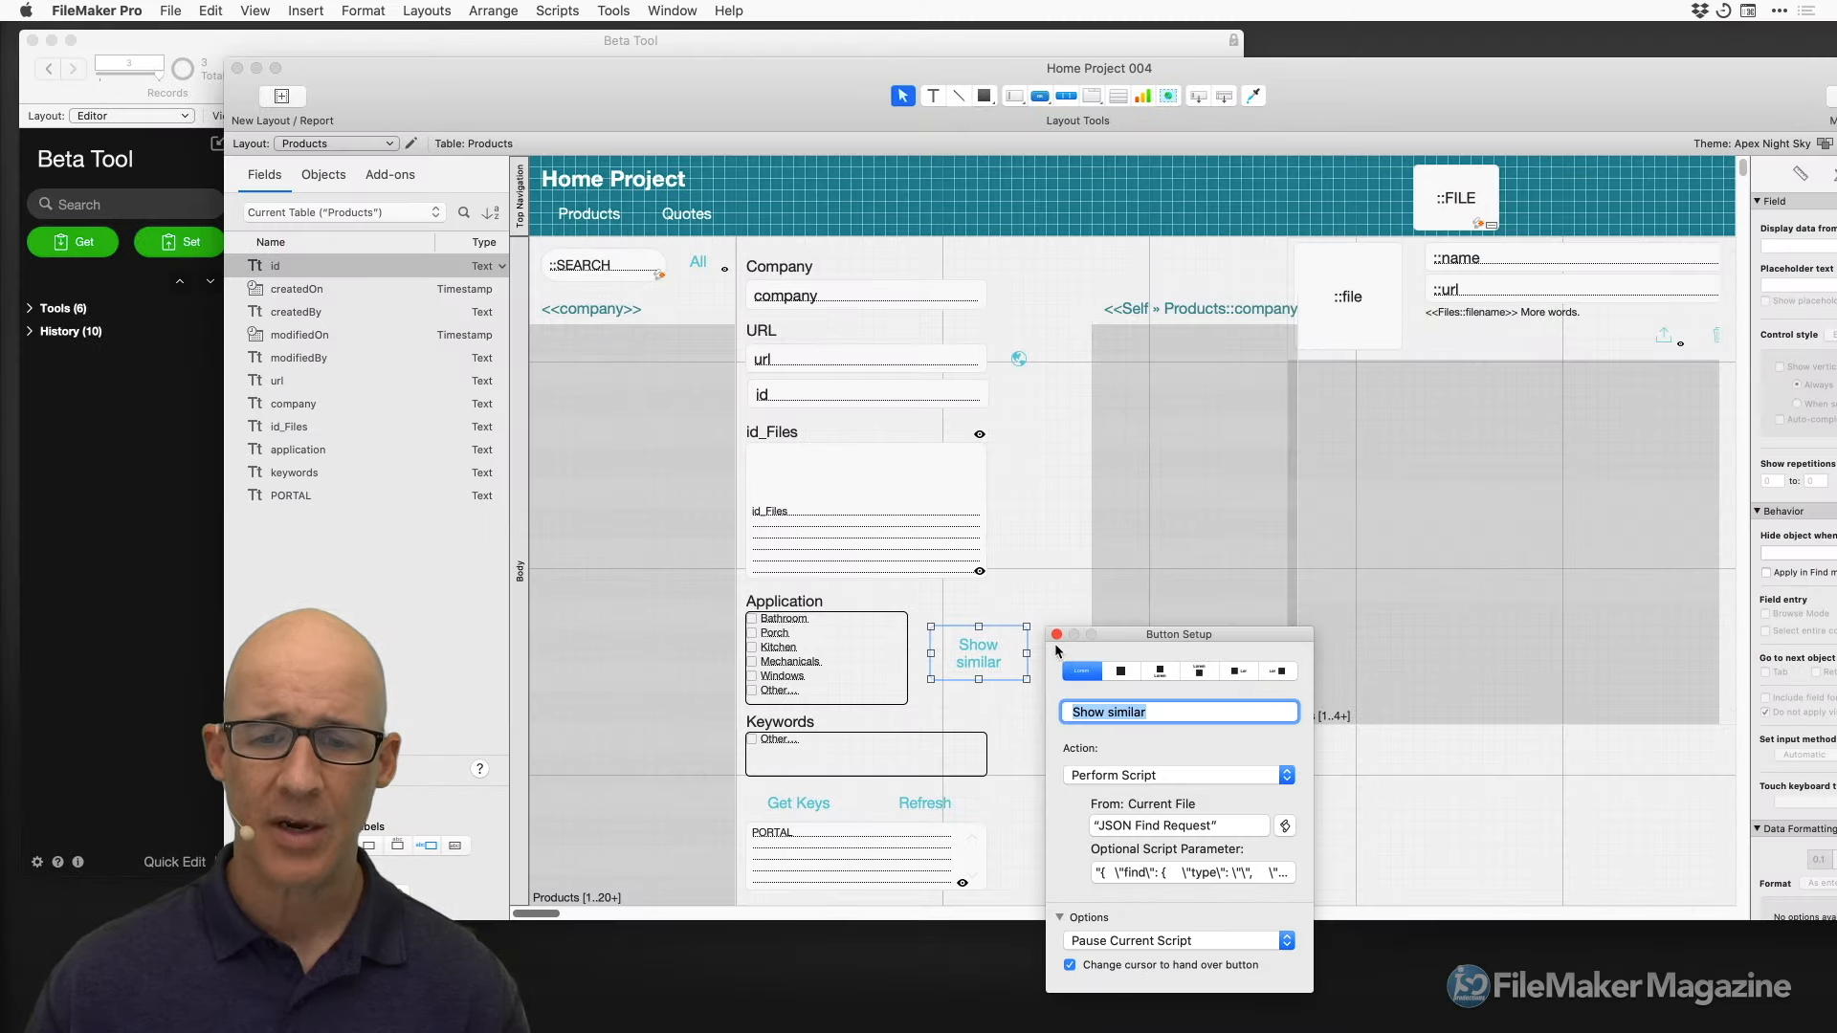
left_click(1056, 636)
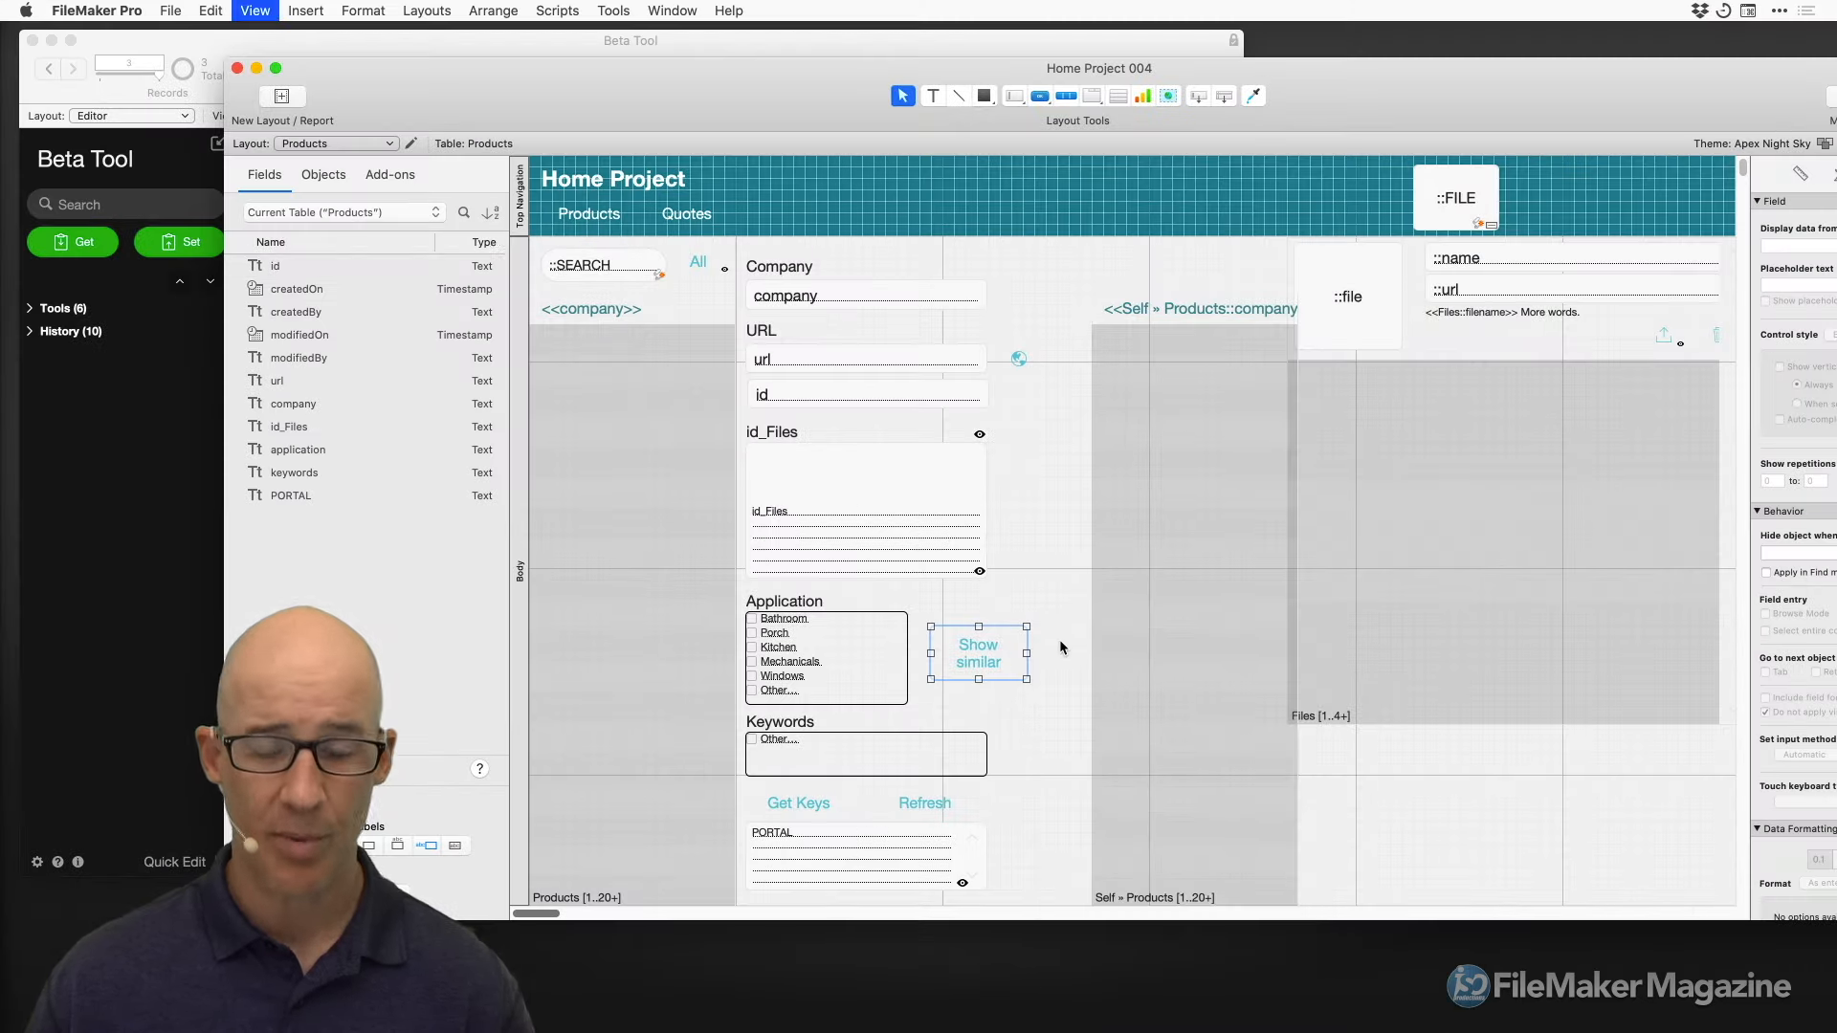
key("super+b")
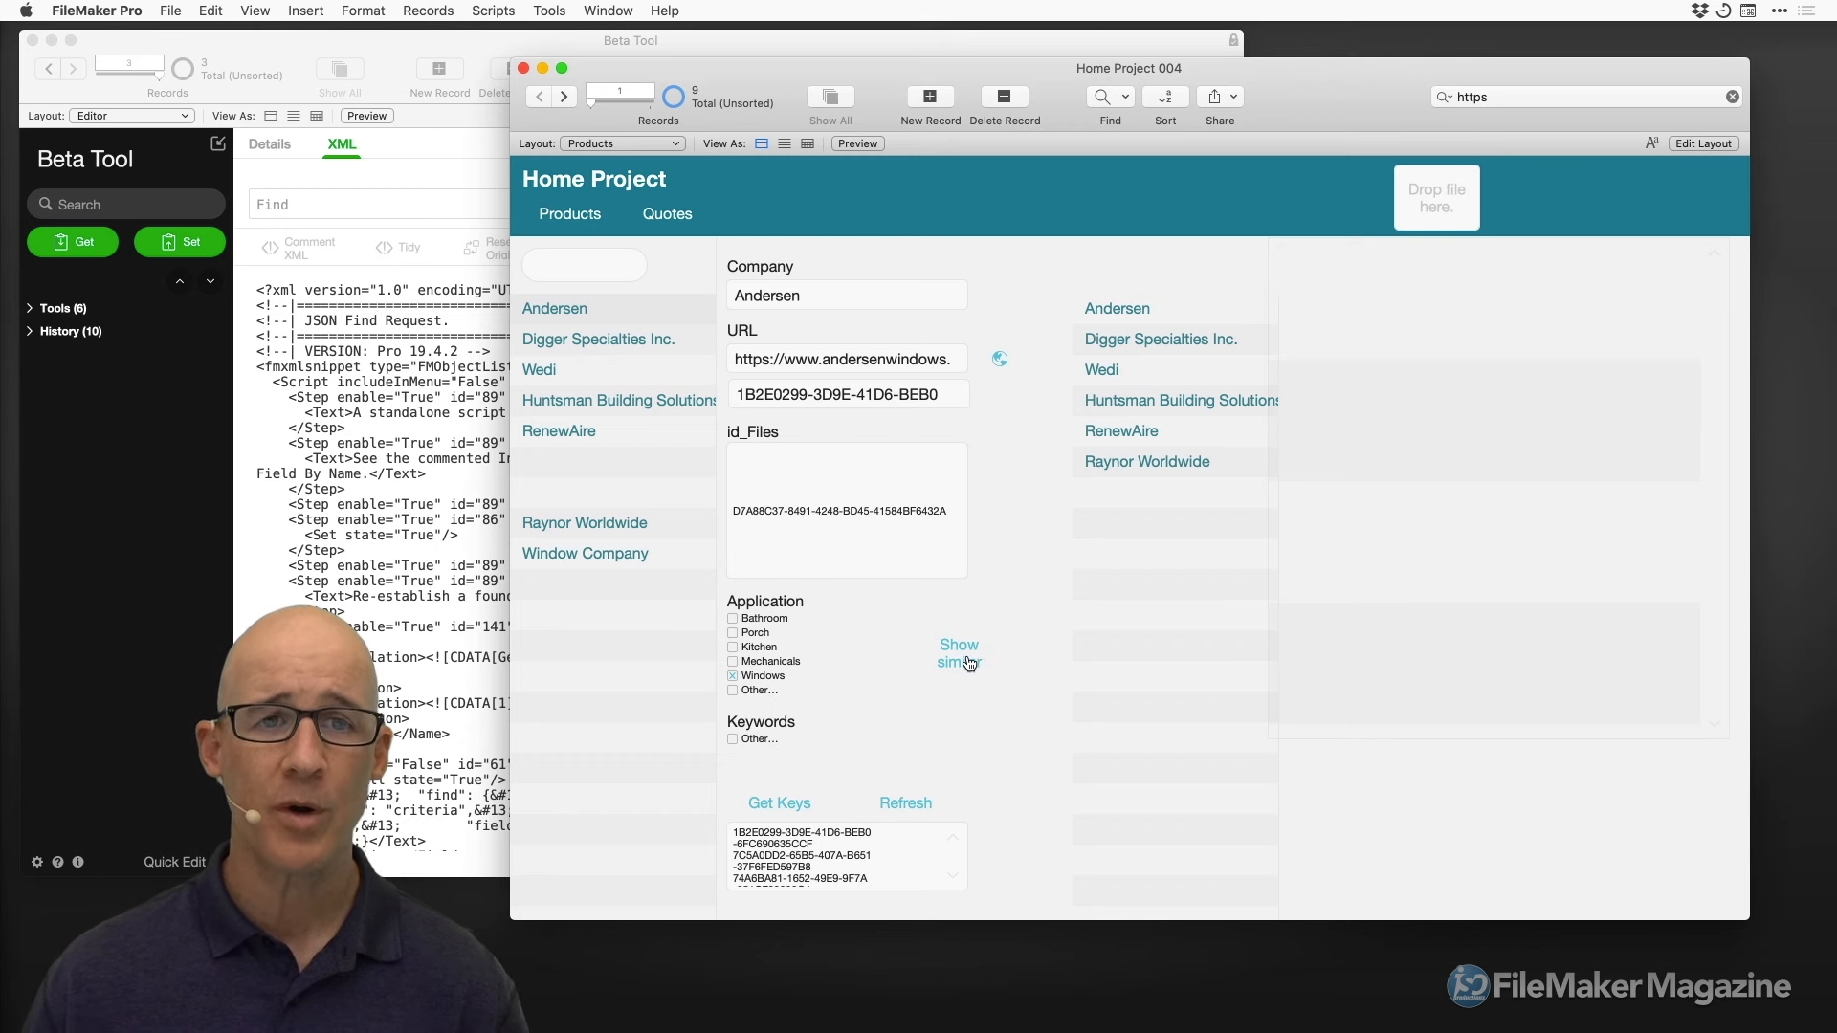
Run the "Show similar" button in the Script Debugger and step through JSON Find Request to the JSONIsValid check
left_click(966, 656)
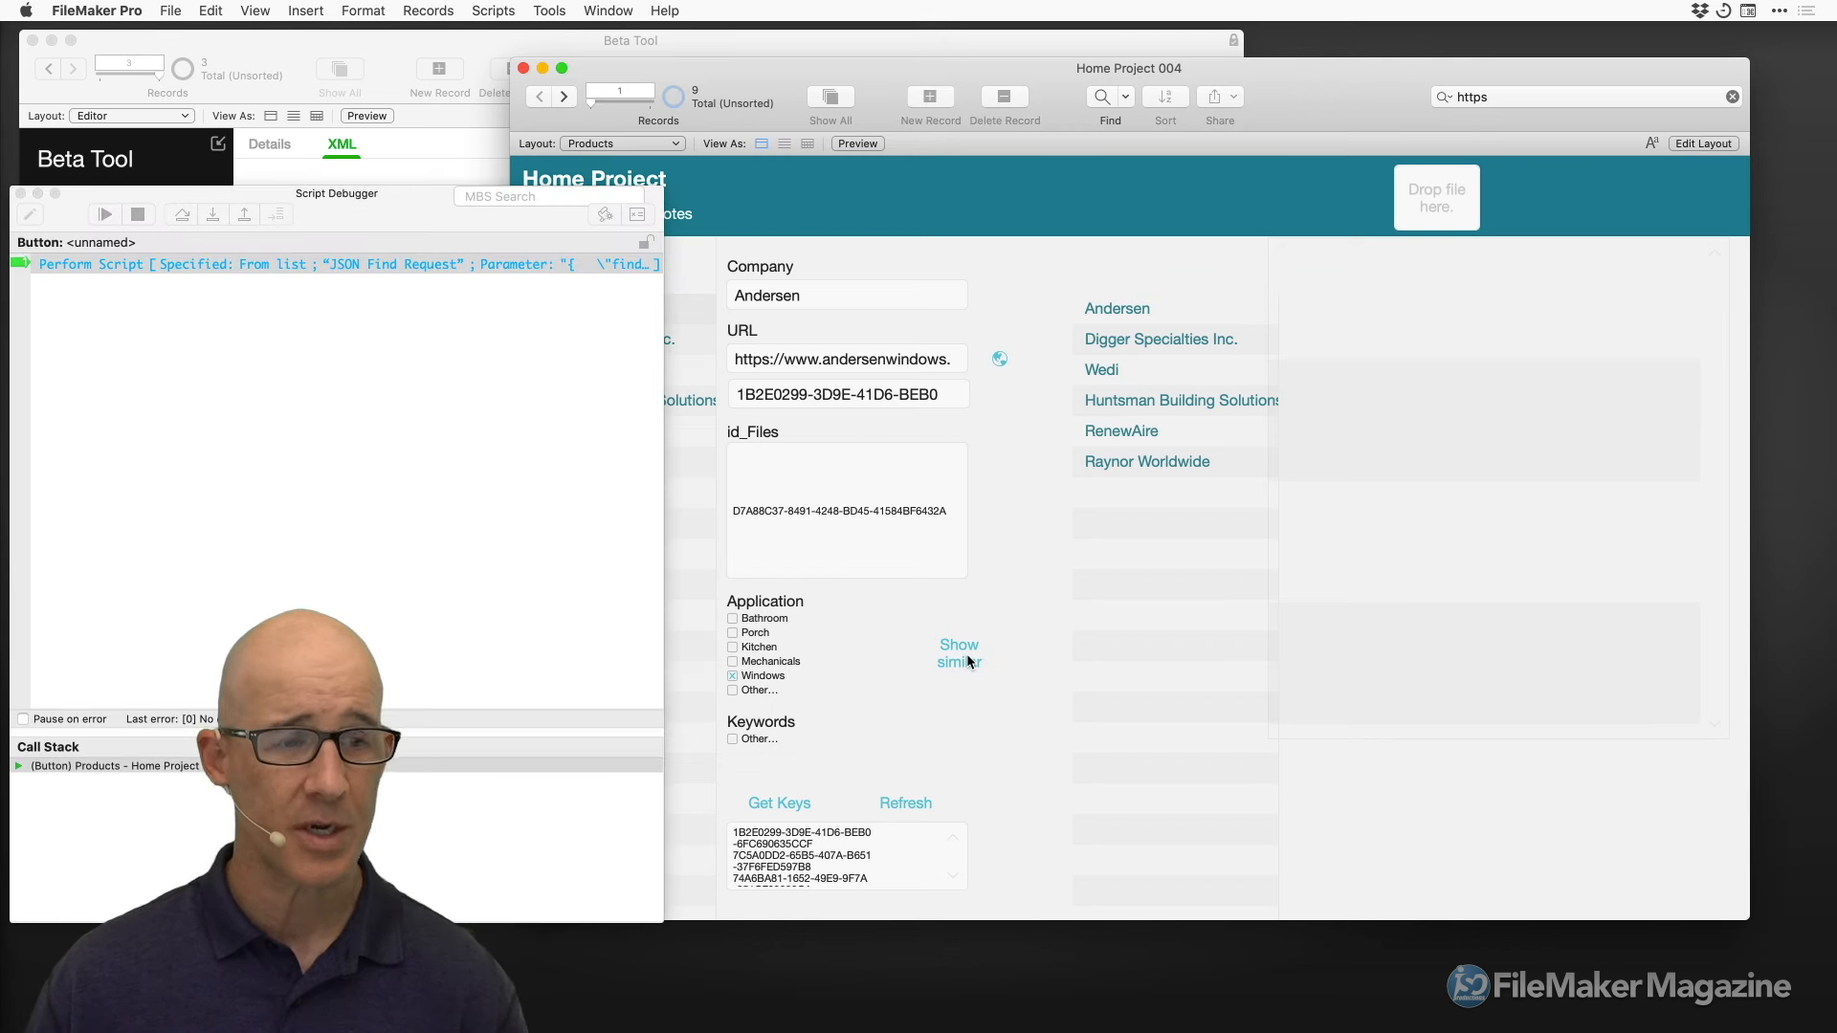
key("F6")
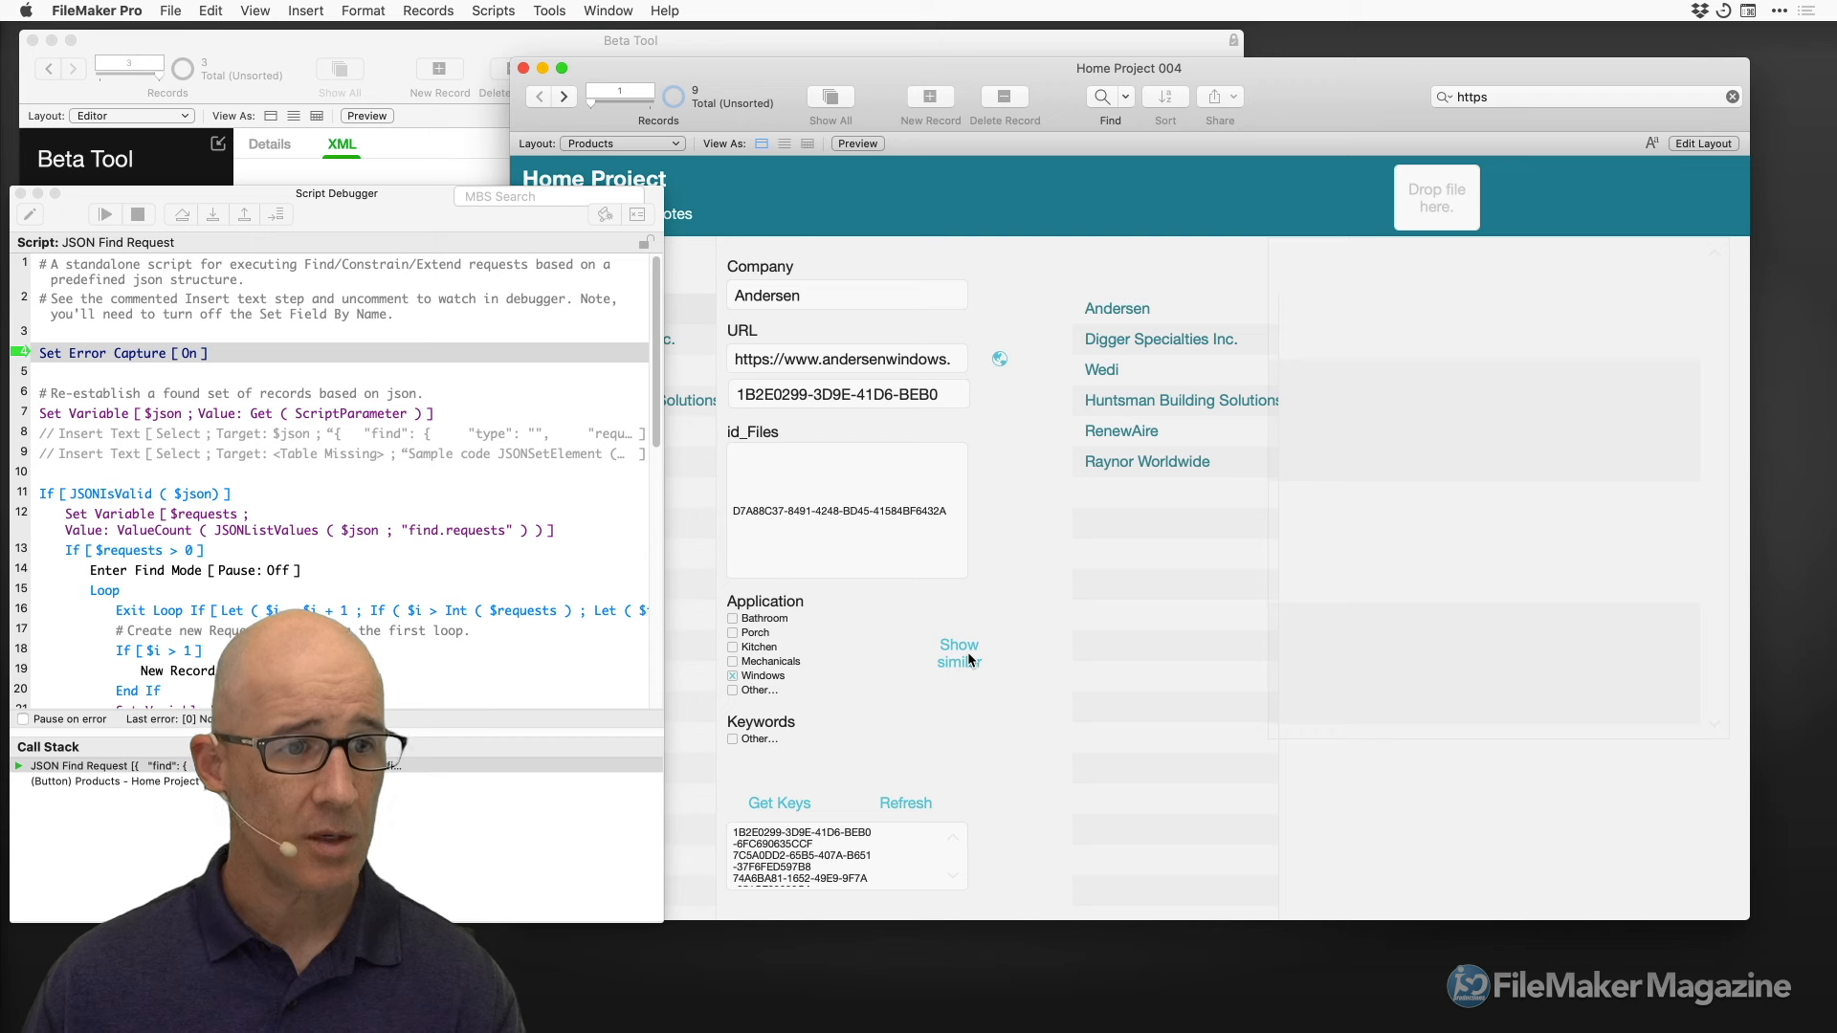
key("F5")
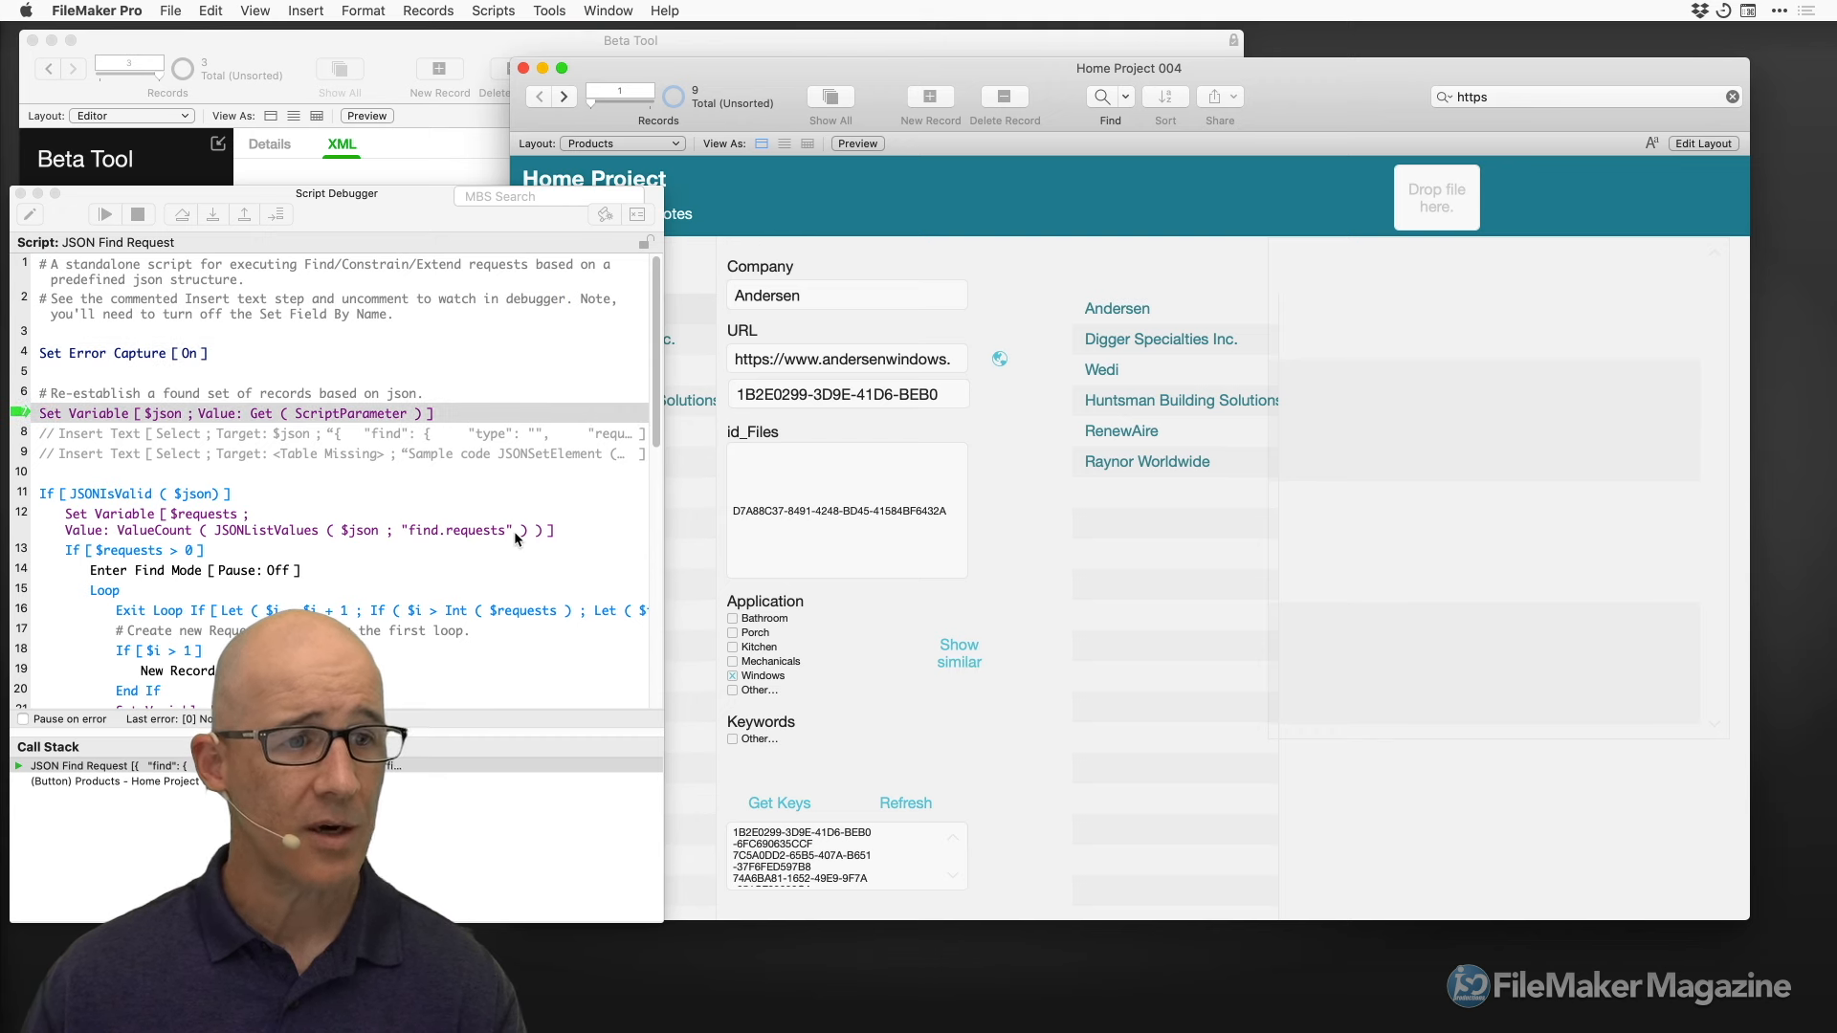
key("F5")
left_click_drag(362, 195, 353, 241)
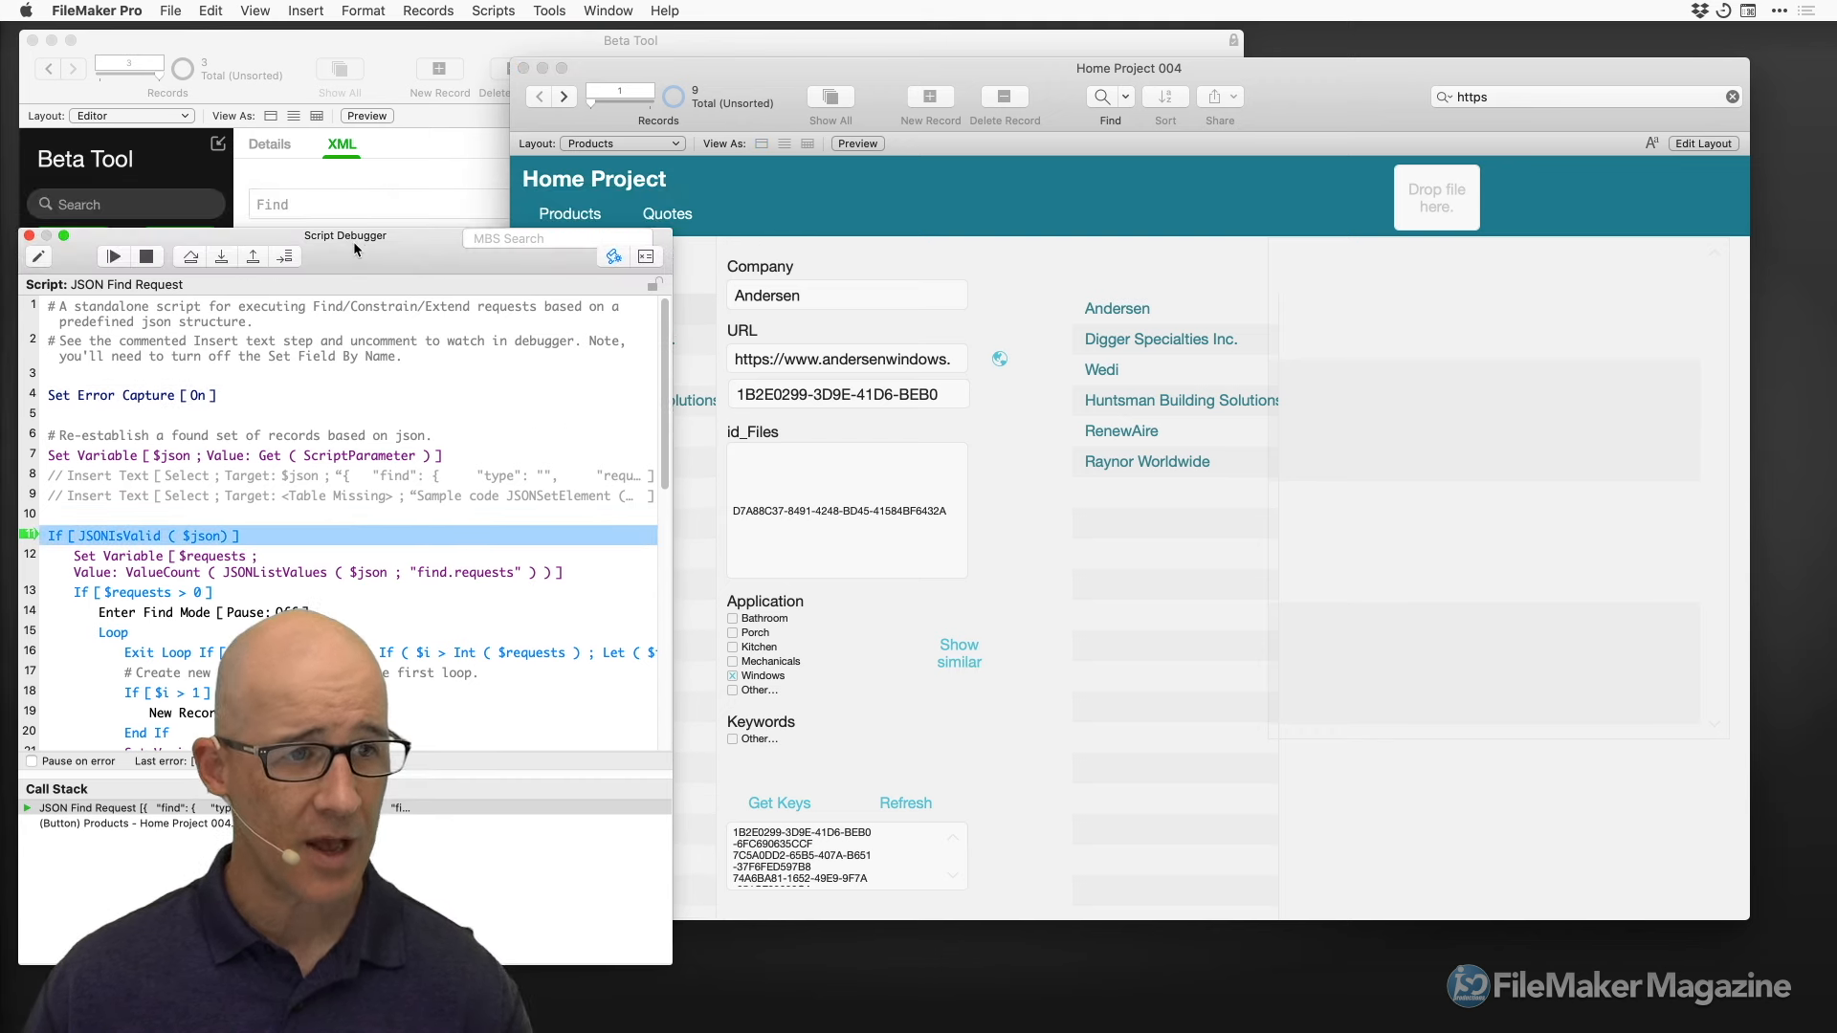
Inspect the value of the $json variable in the Data Viewer and close the viewer
key("F5")
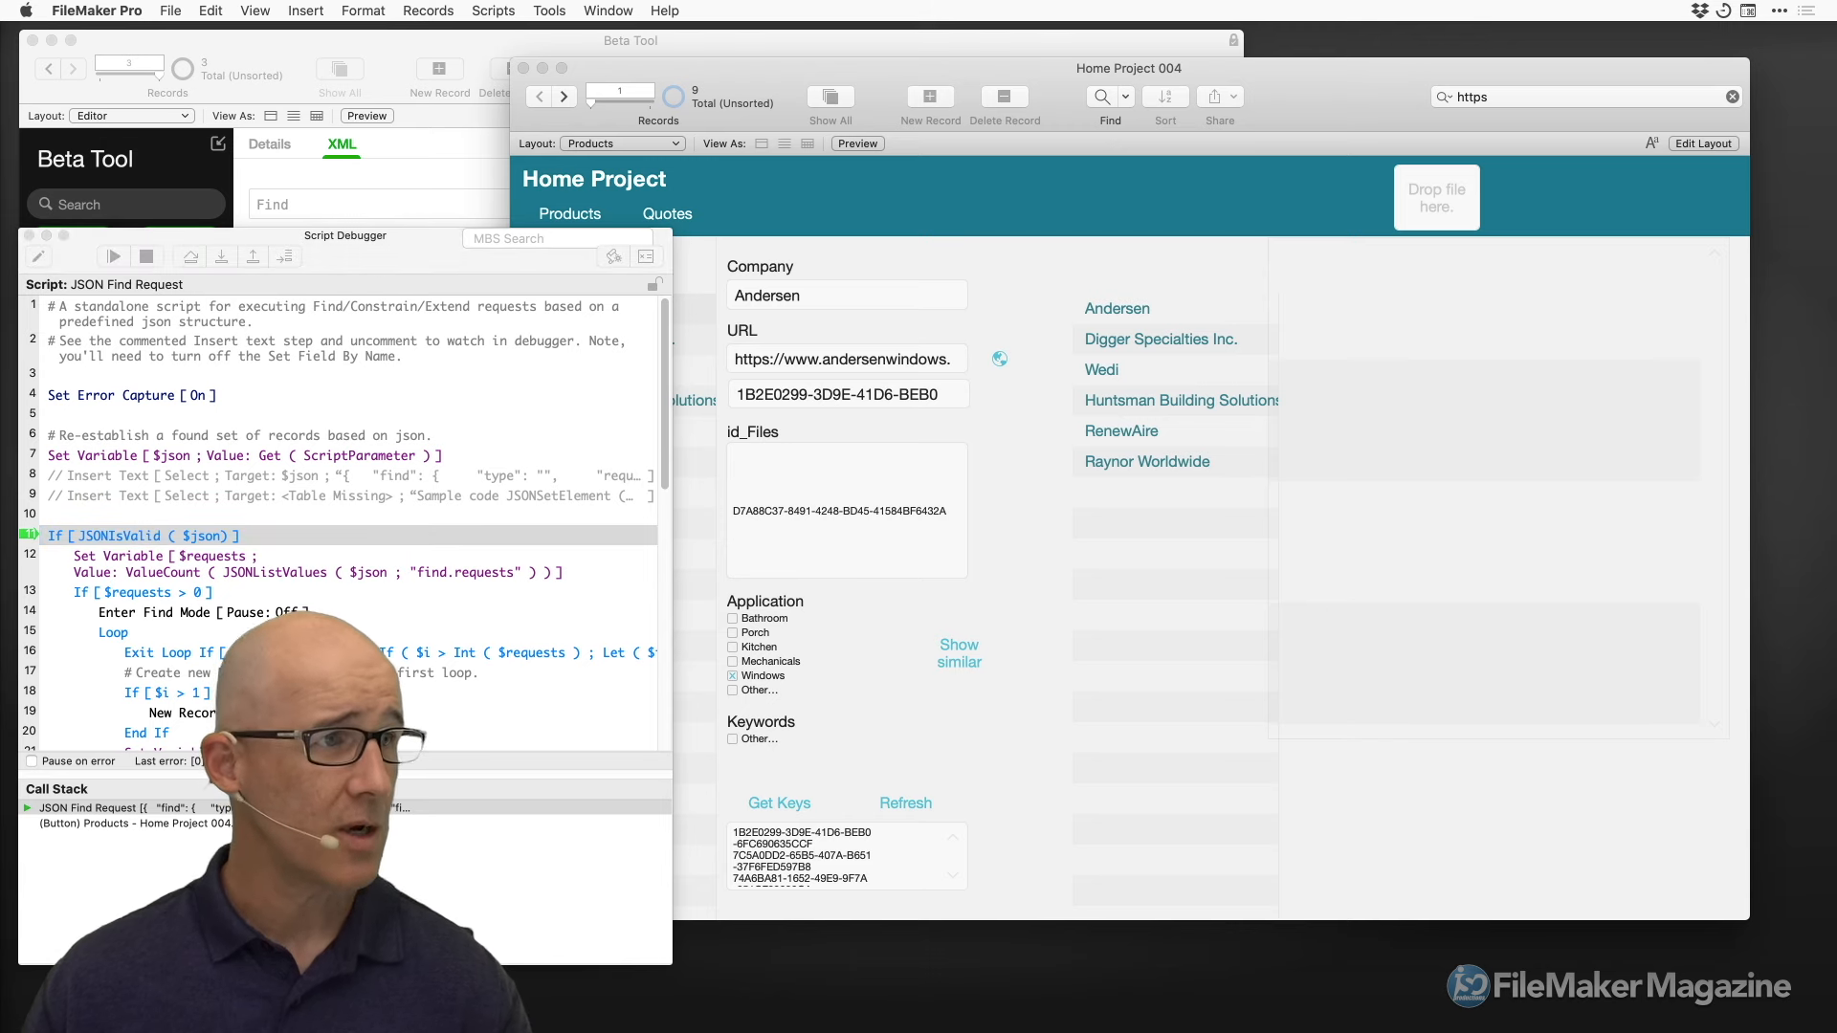
left_click_drag(1836, 229, 1445, 245)
left_click(1104, 355)
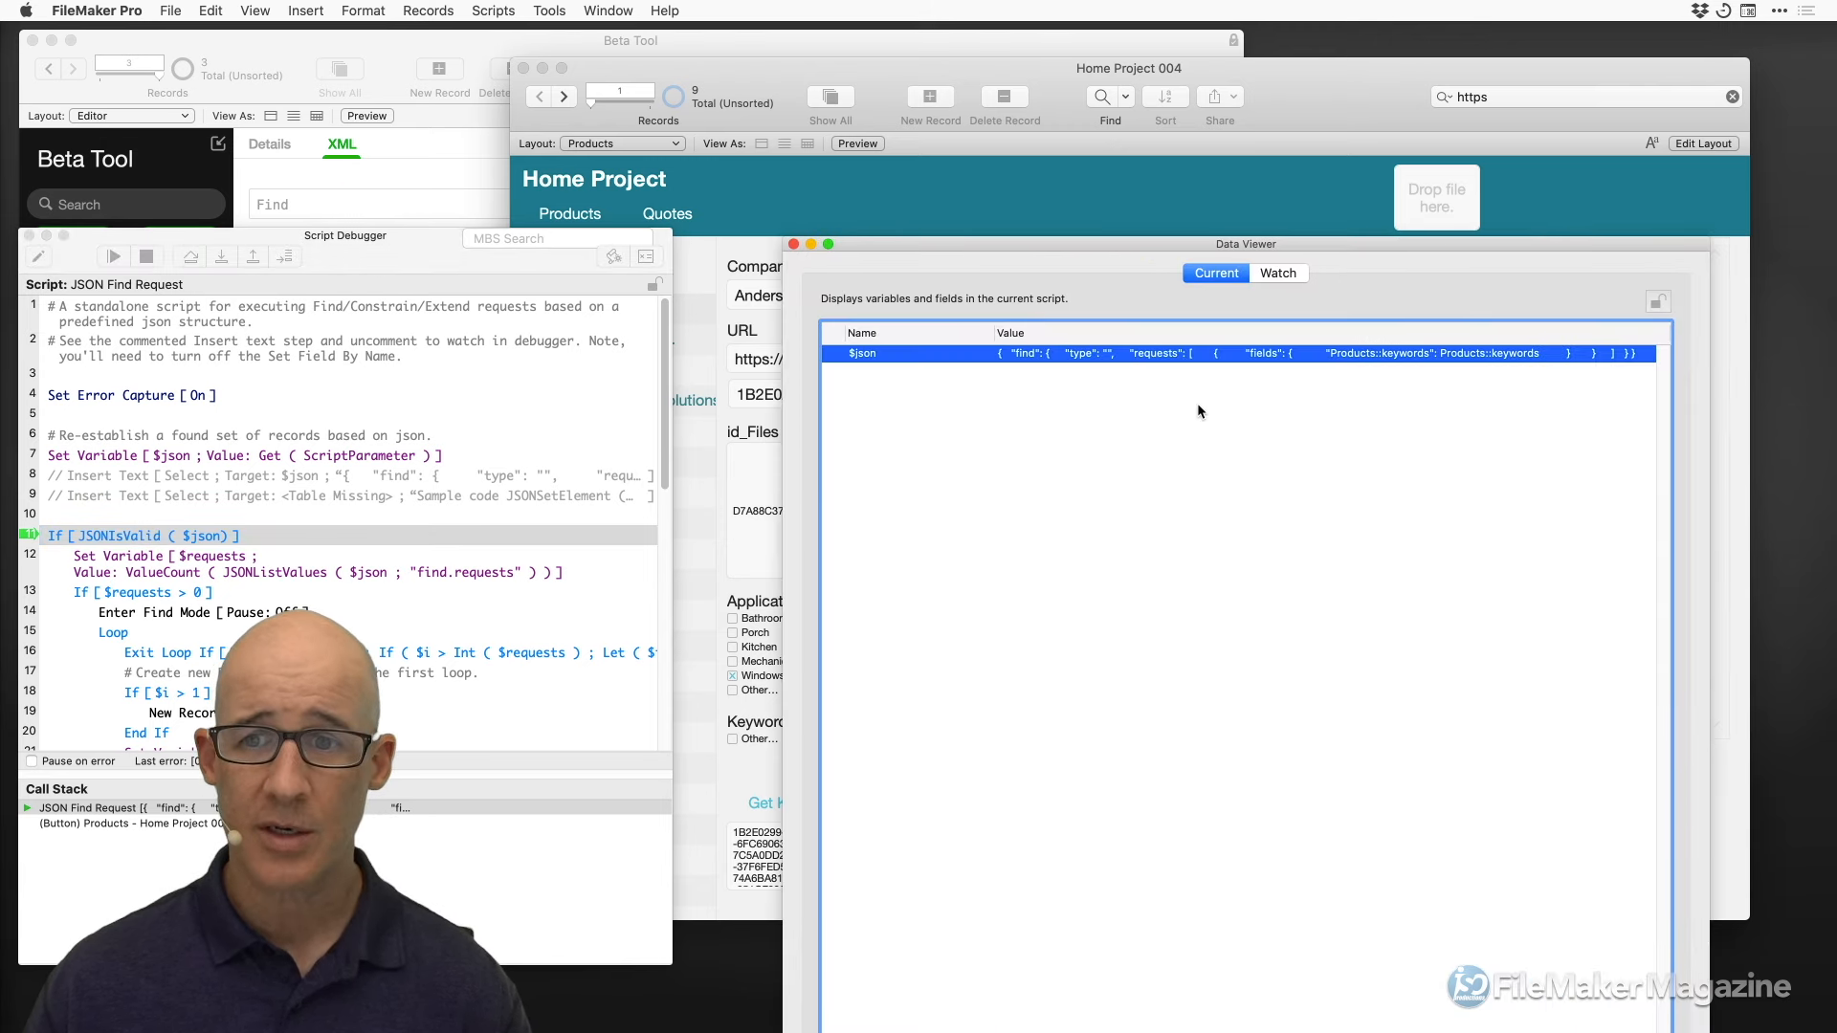
left_click(793, 245)
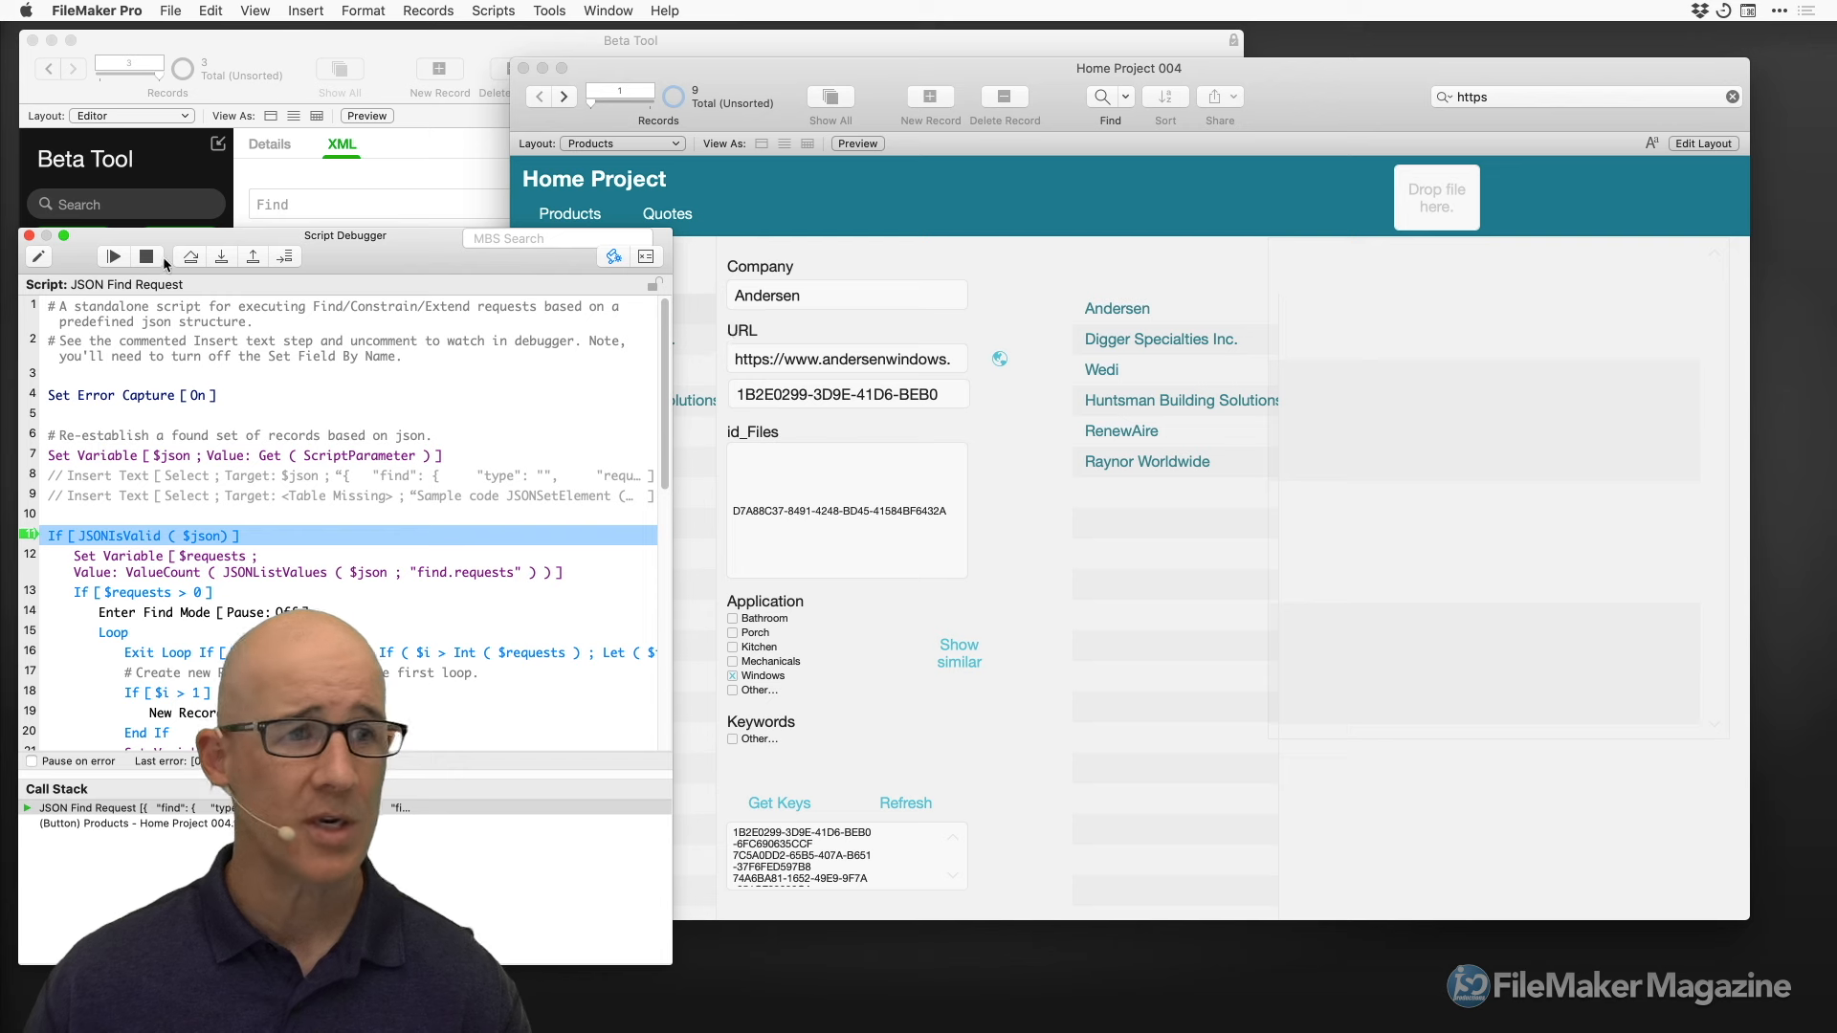
Let the paused JSON Find Request script run to its end and close the Script Debugger
mouse_move(65, 243)
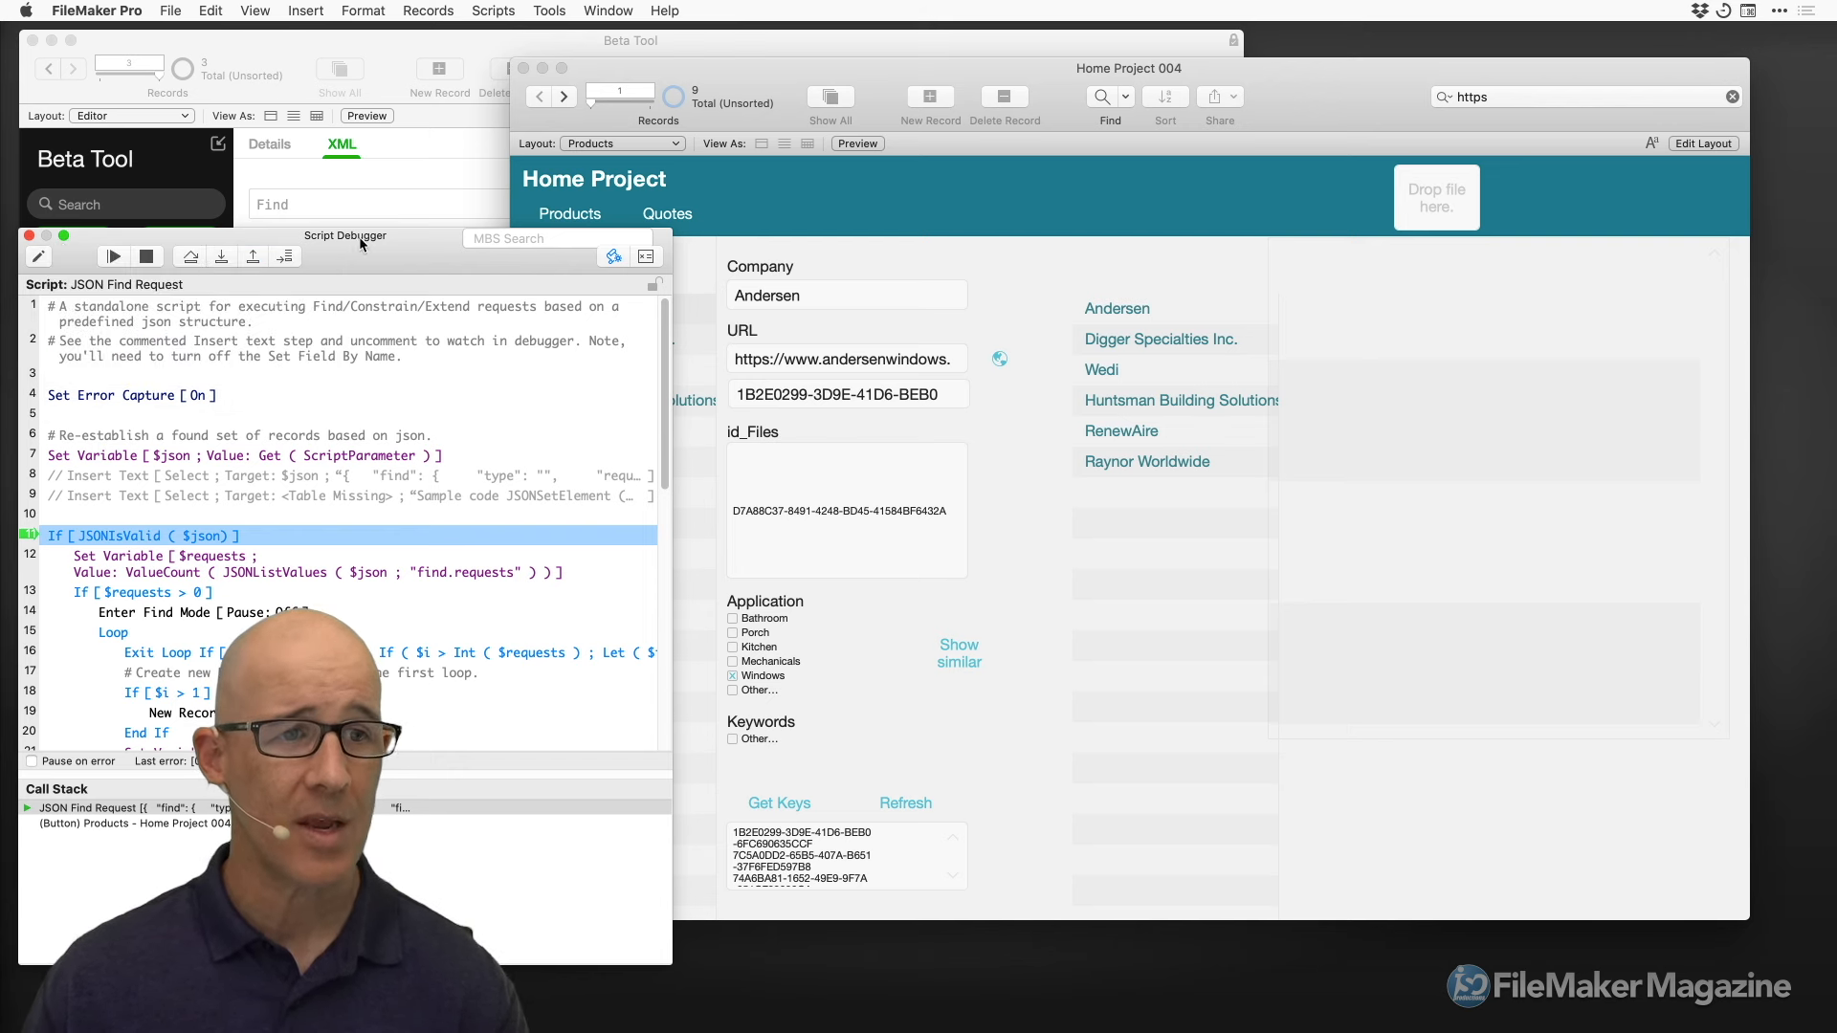
left_click(113, 257)
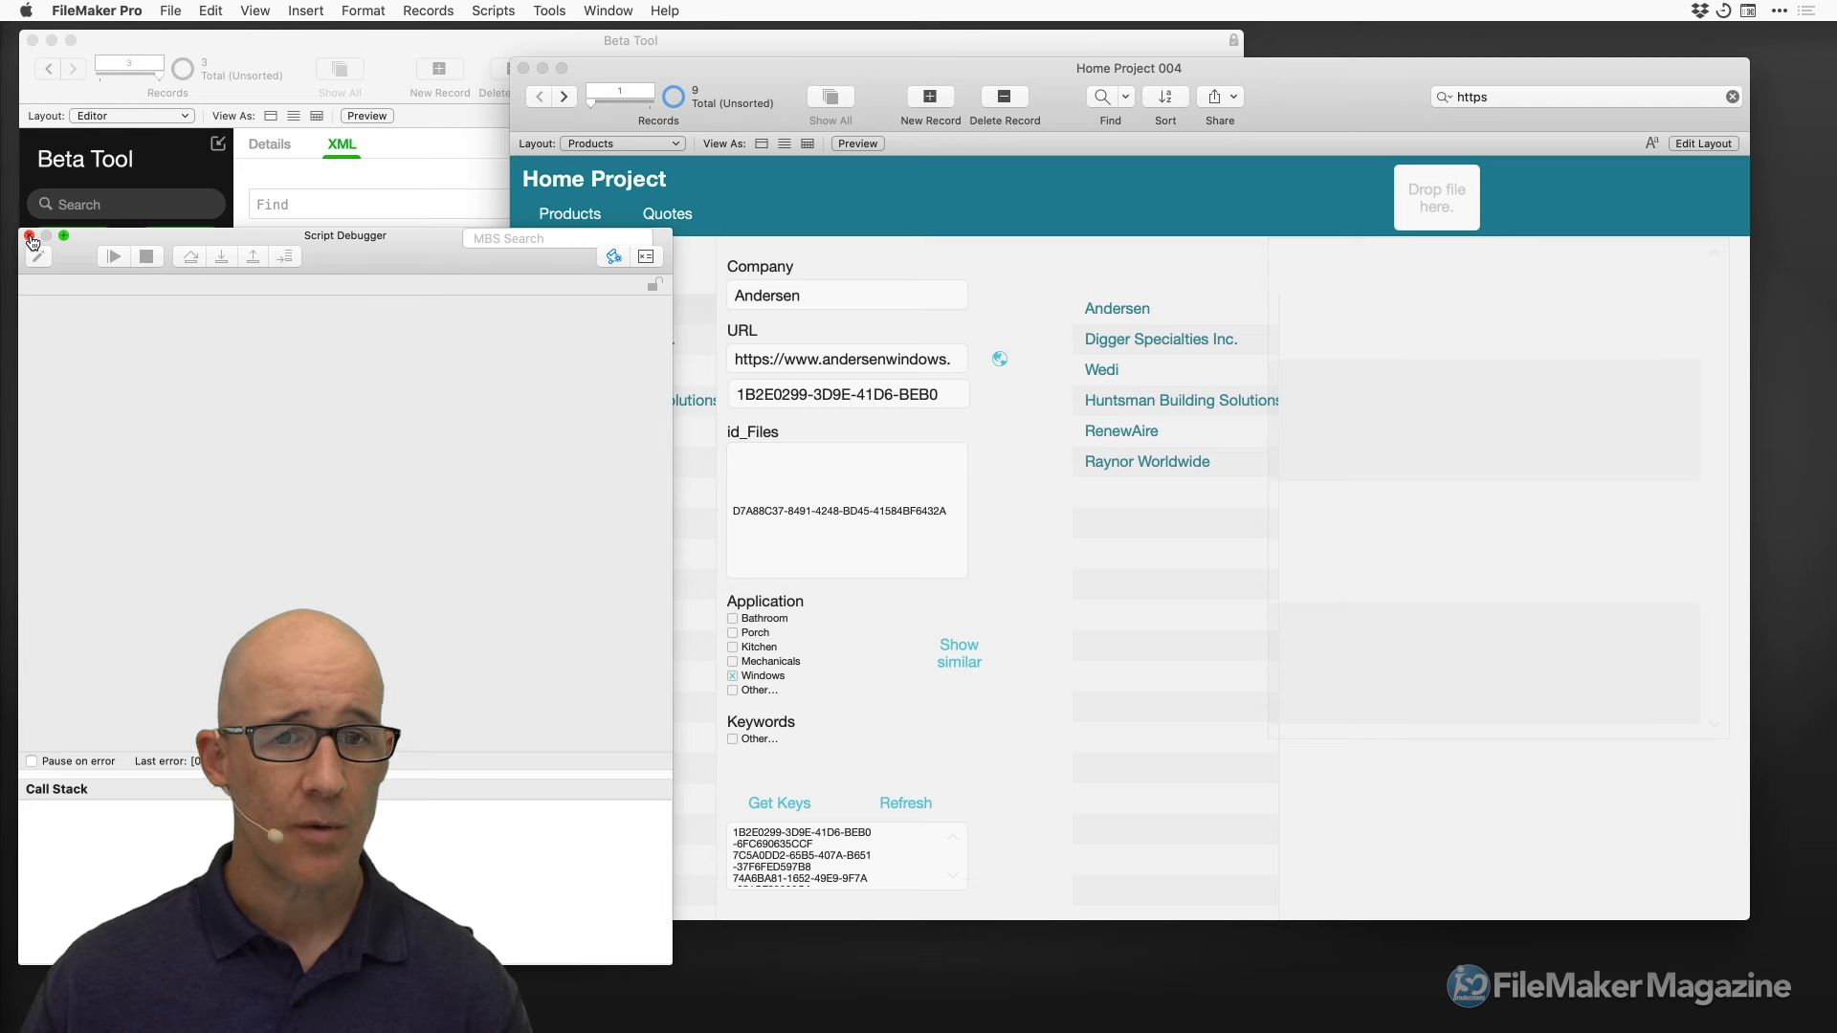
left_click(29, 235)
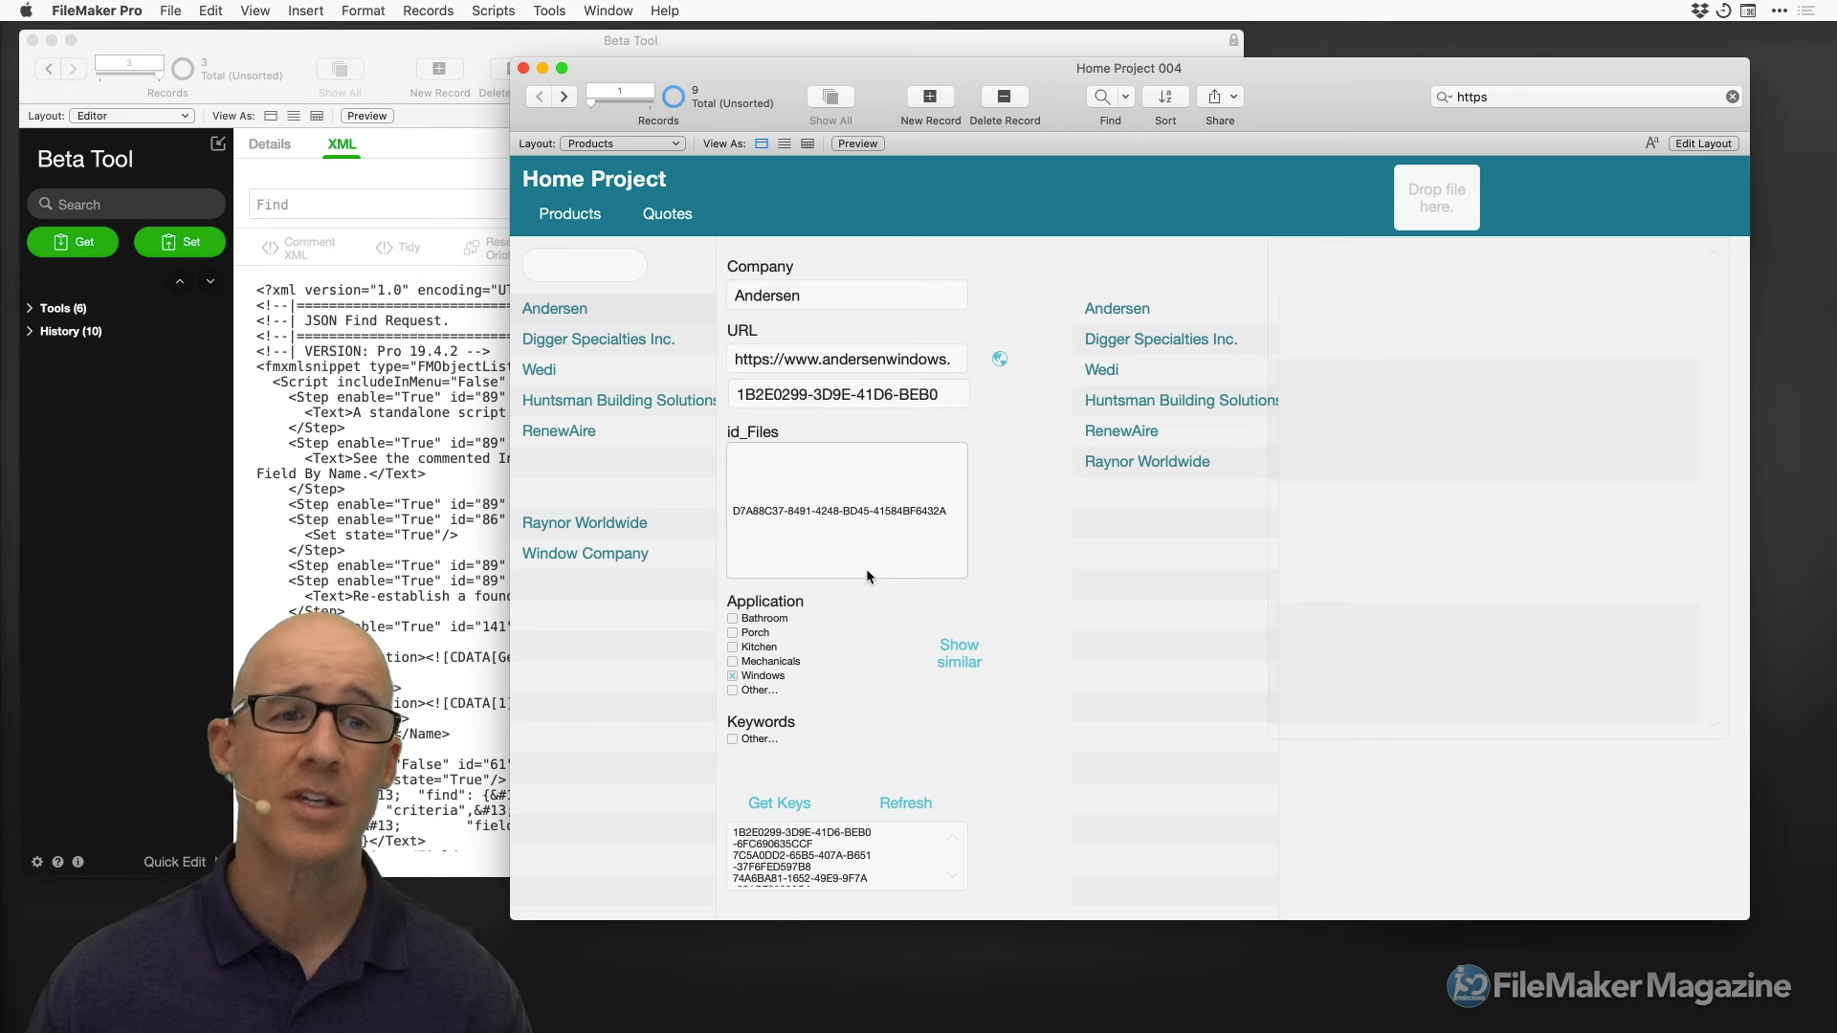
Find the products with Windows as the Application
key("super+f")
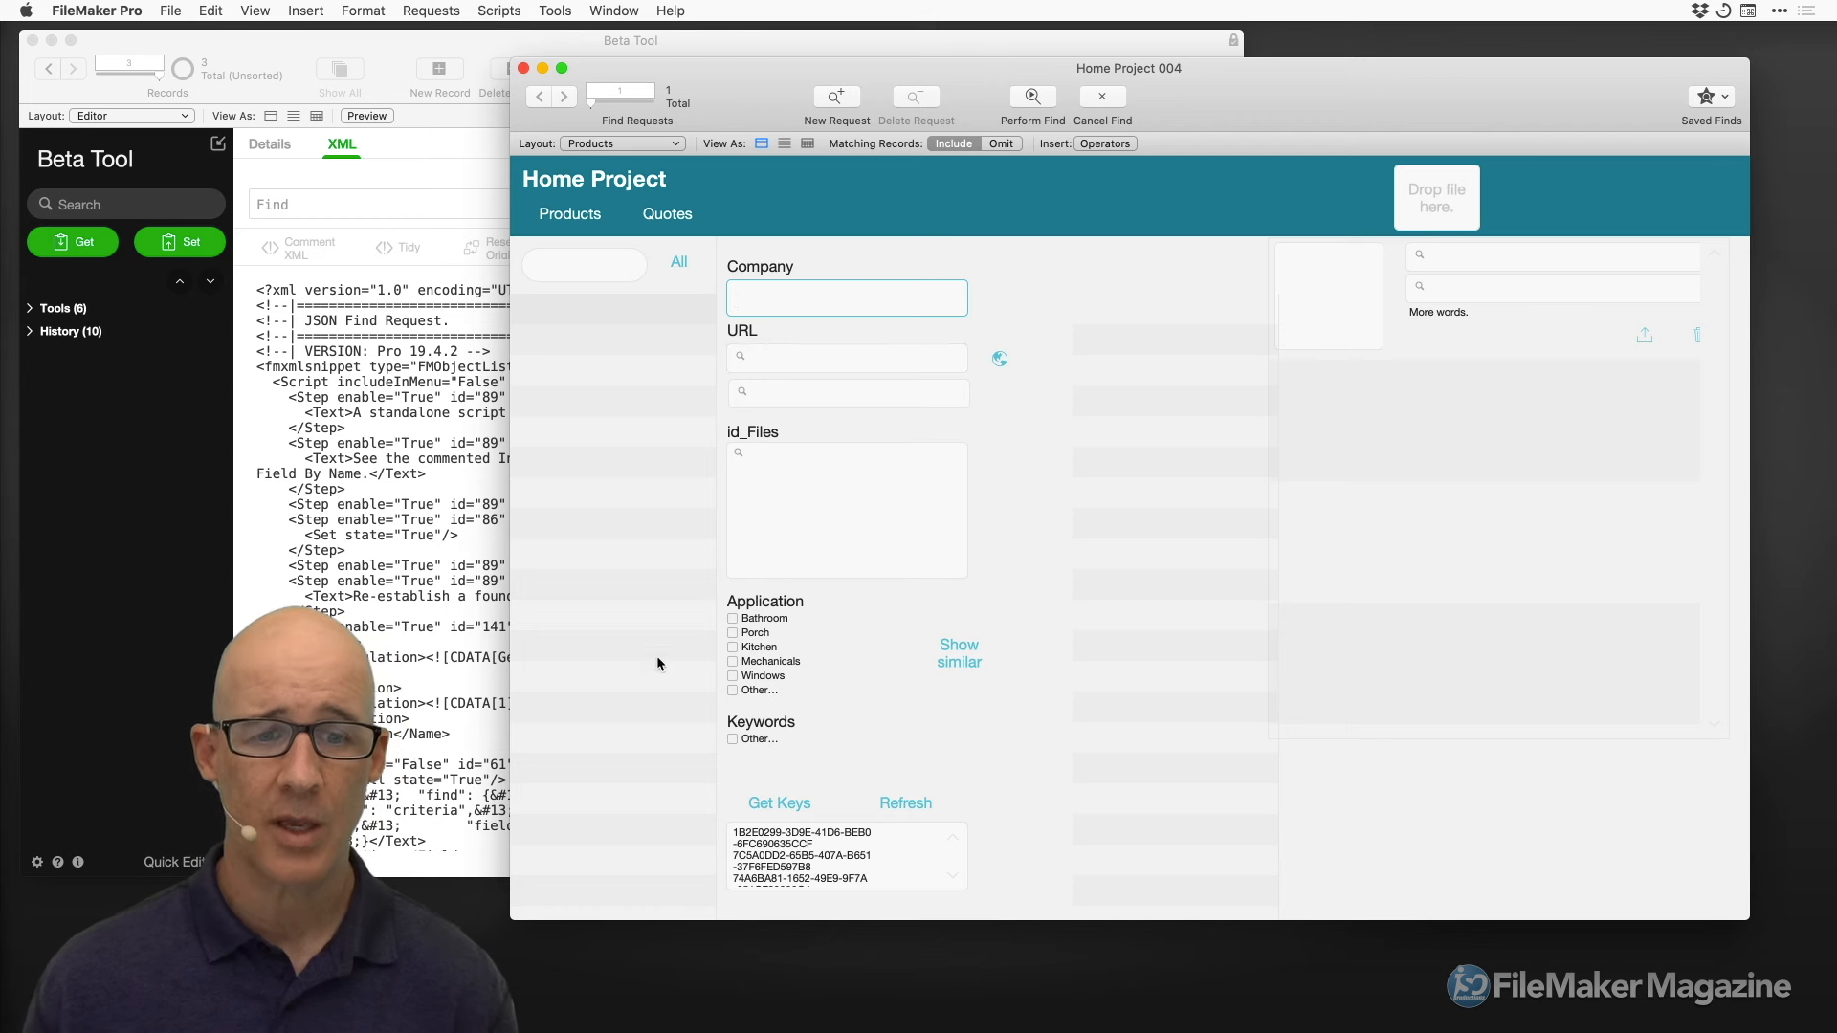
left_click(748, 681)
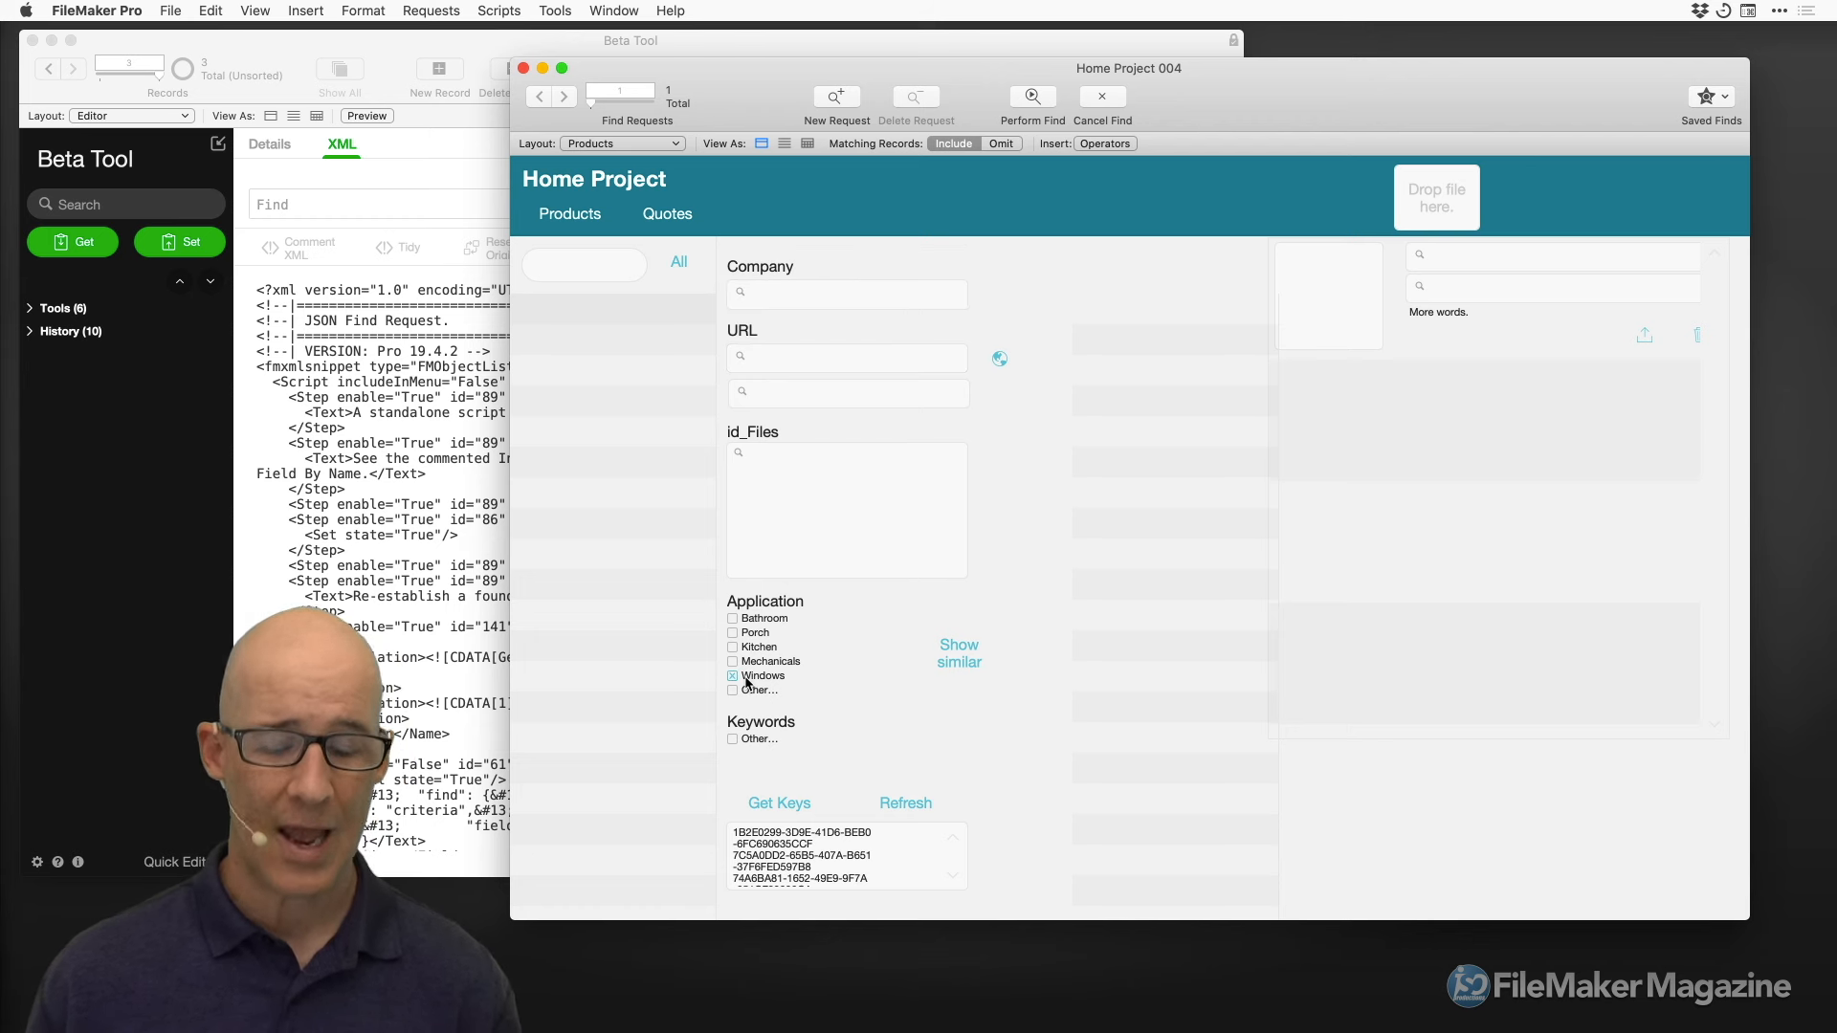
key("Return")
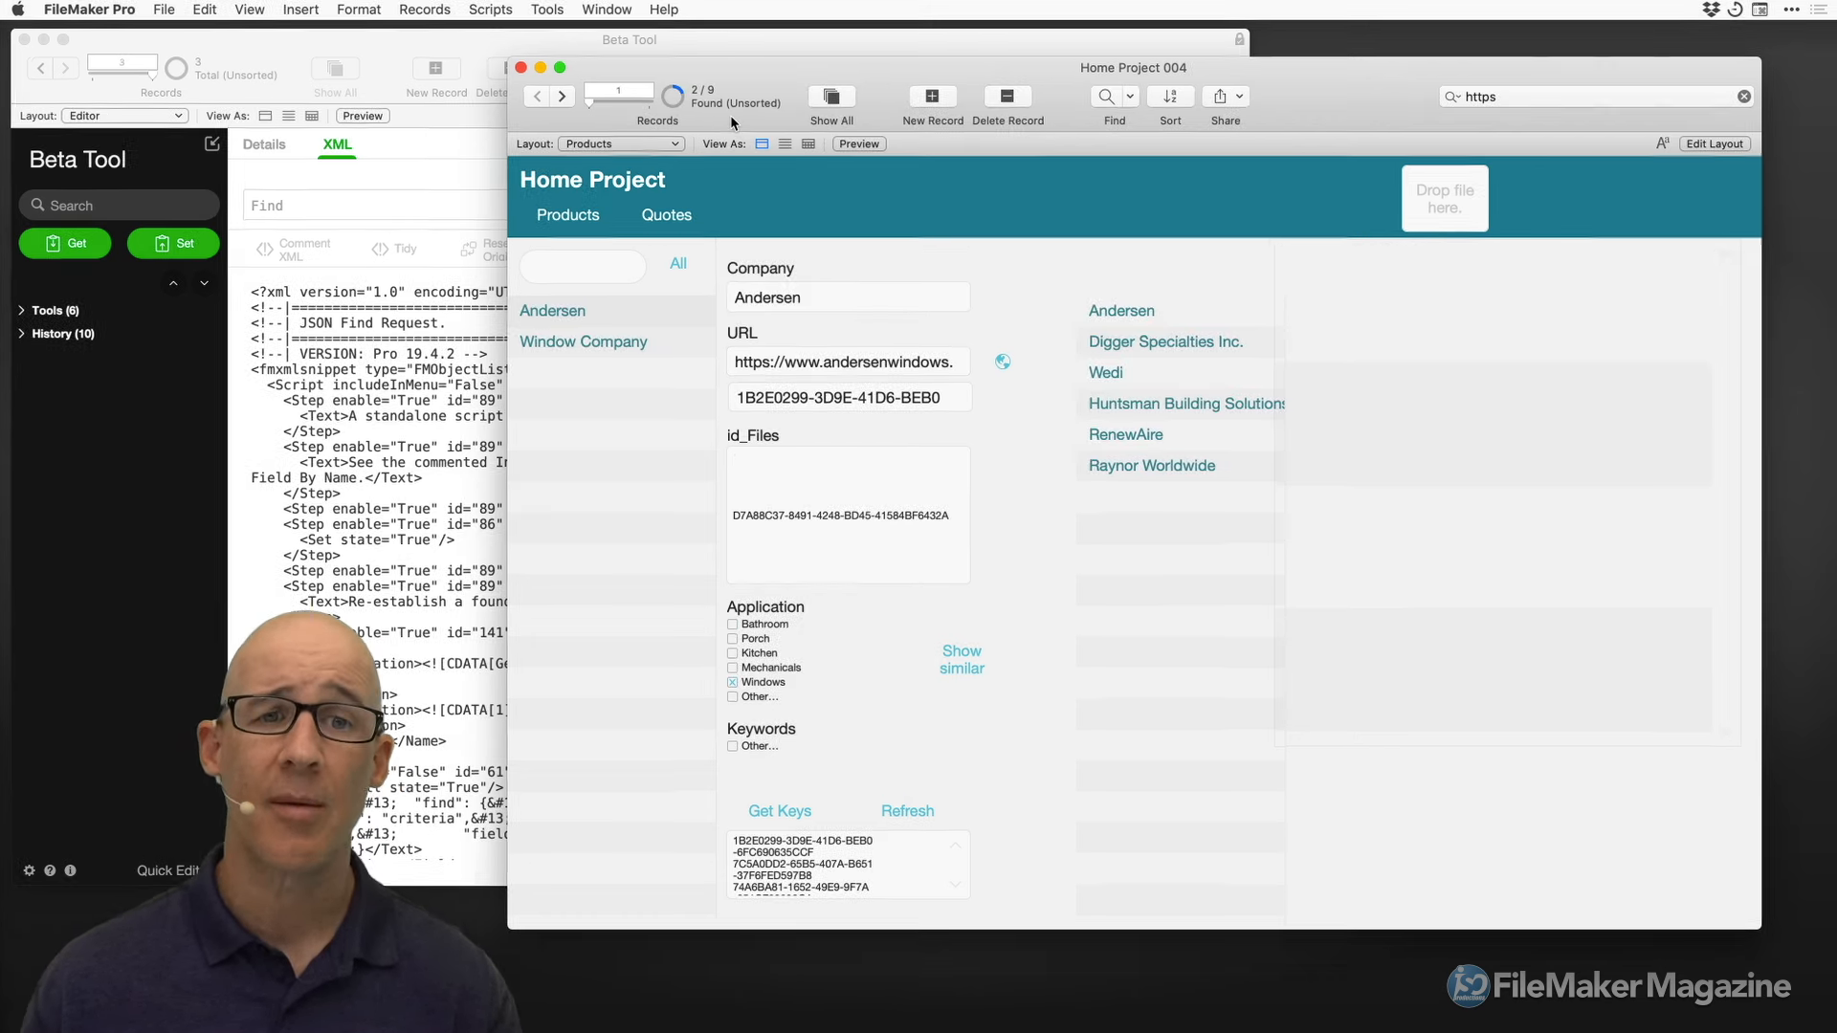